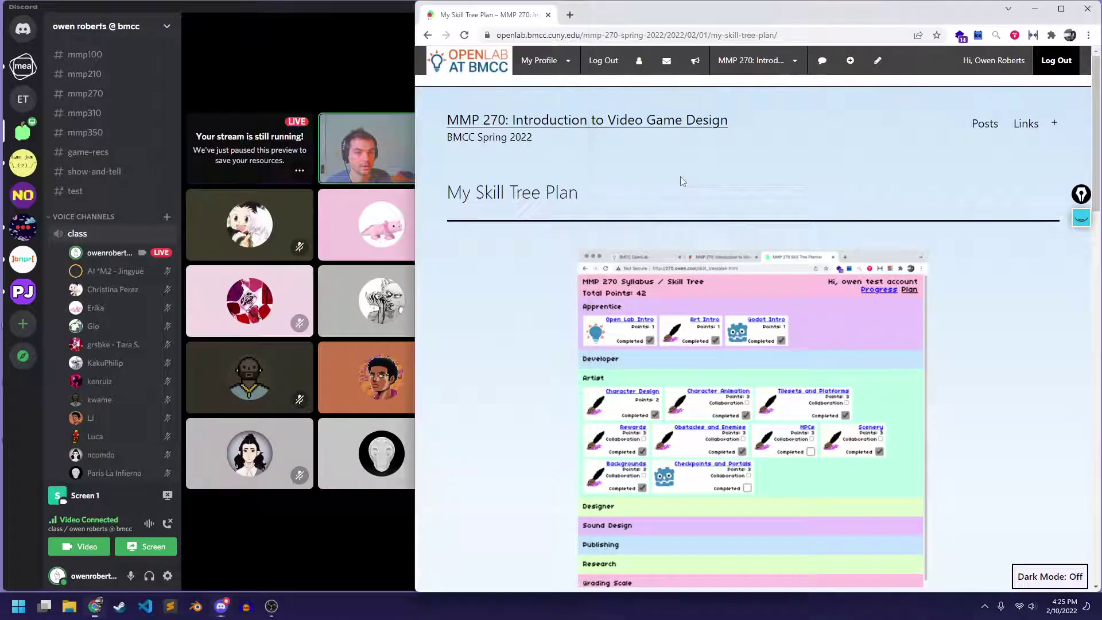
Put Chrome in front of the Discord call, check the Labs link, then open the Skill Tree site
click(292, 52)
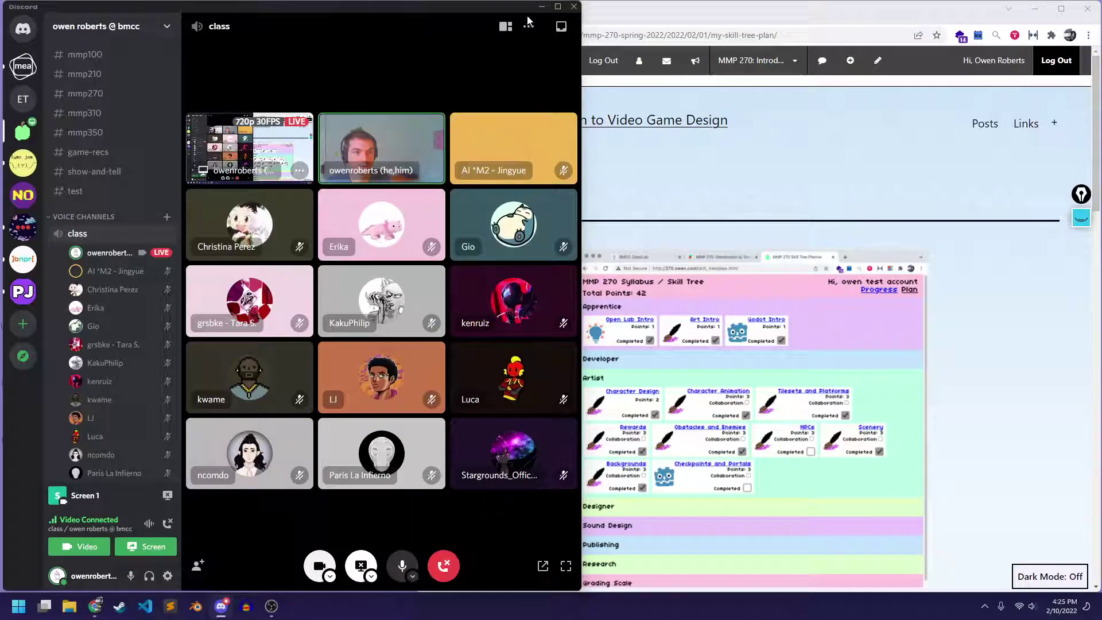
drag(601, 19, 620, 15)
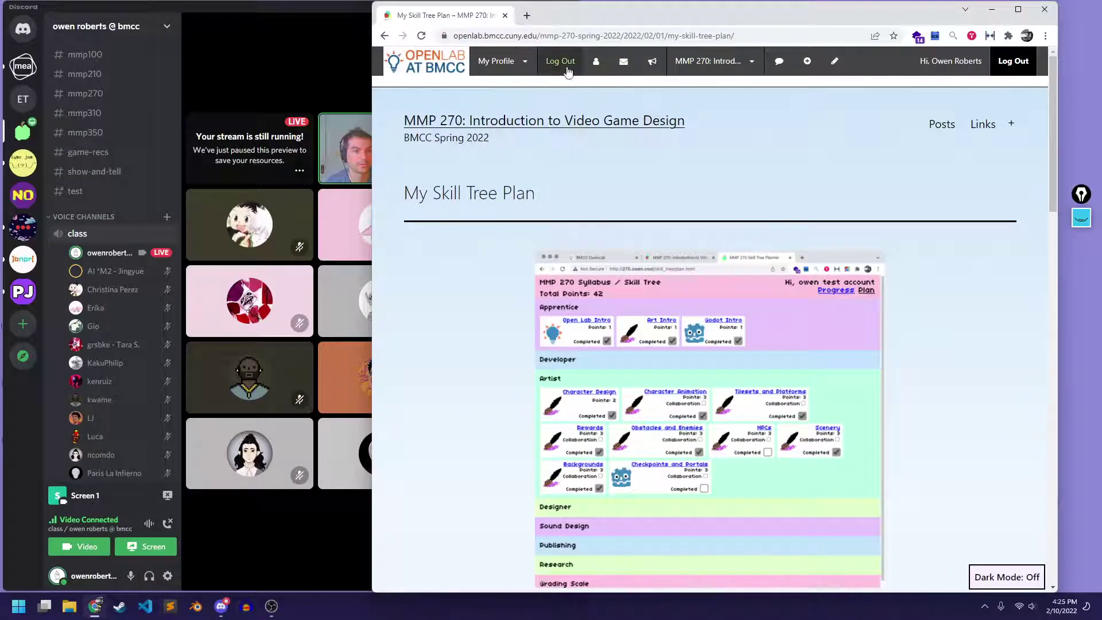
click(982, 124)
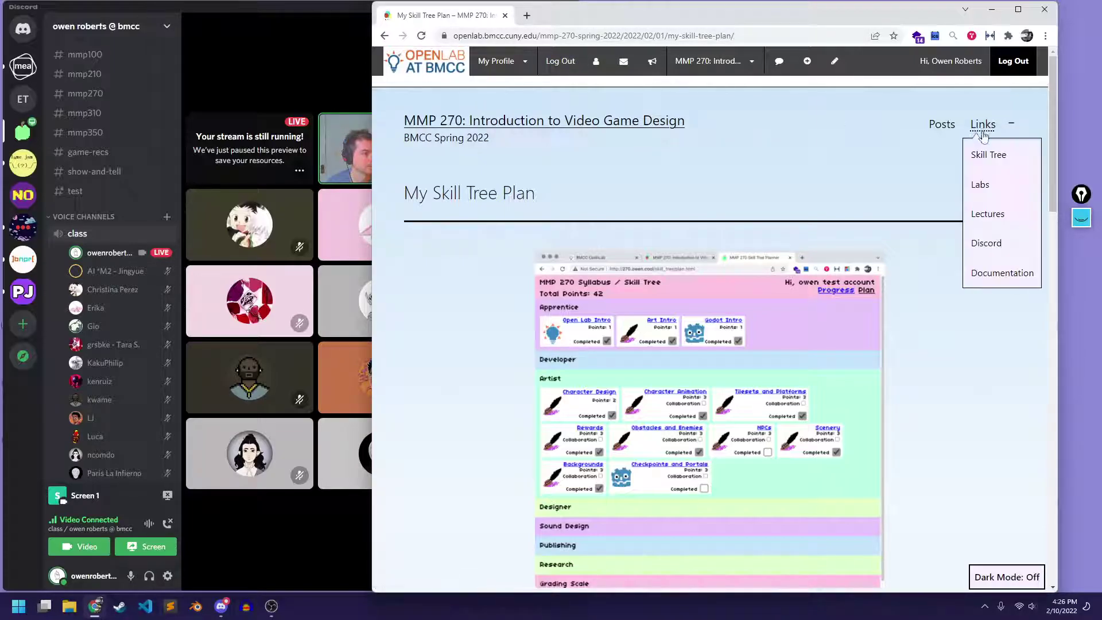
click(975, 185)
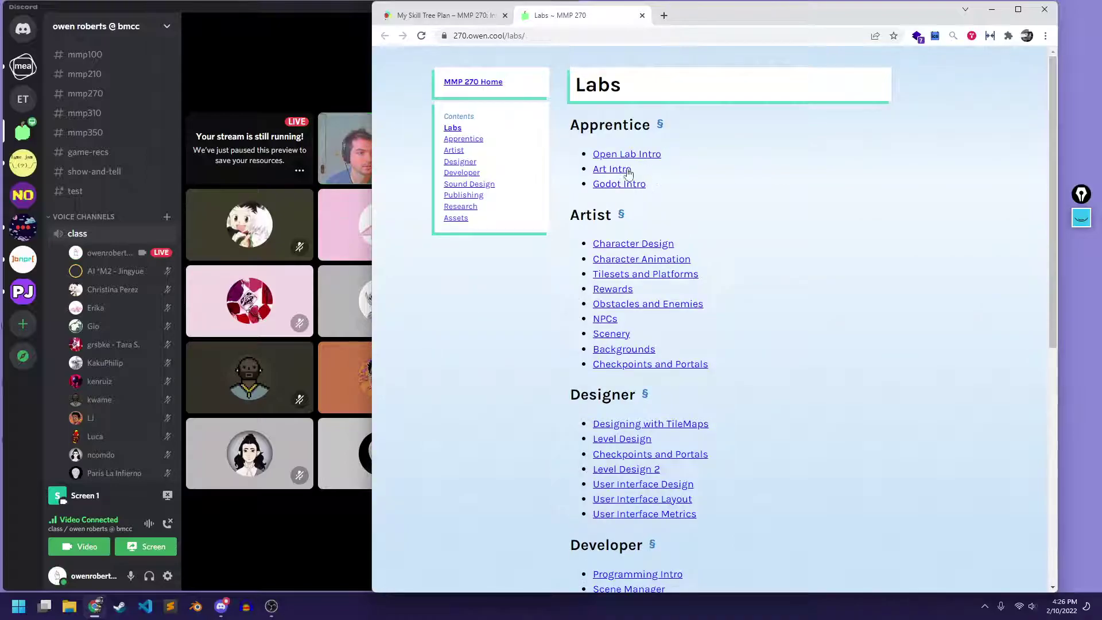
click(642, 16)
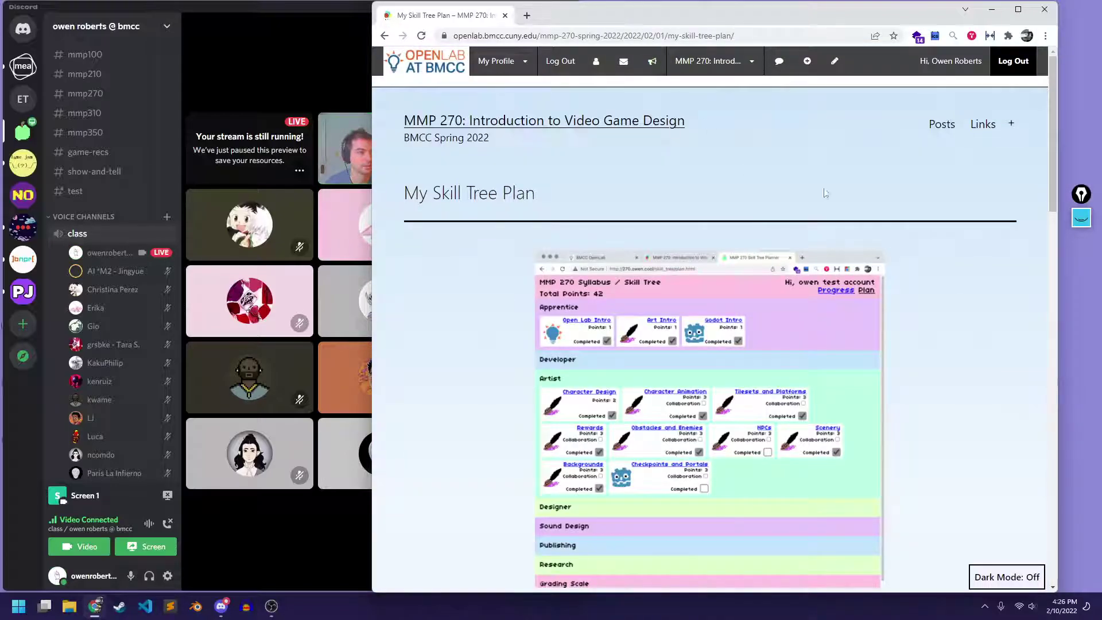
click(982, 125)
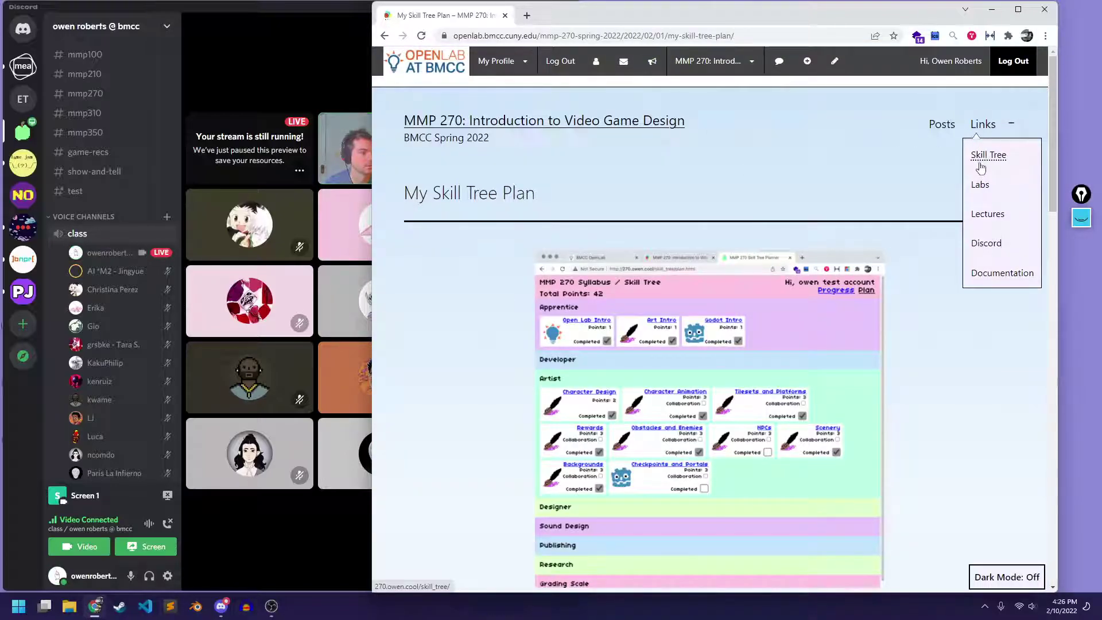
click(979, 158)
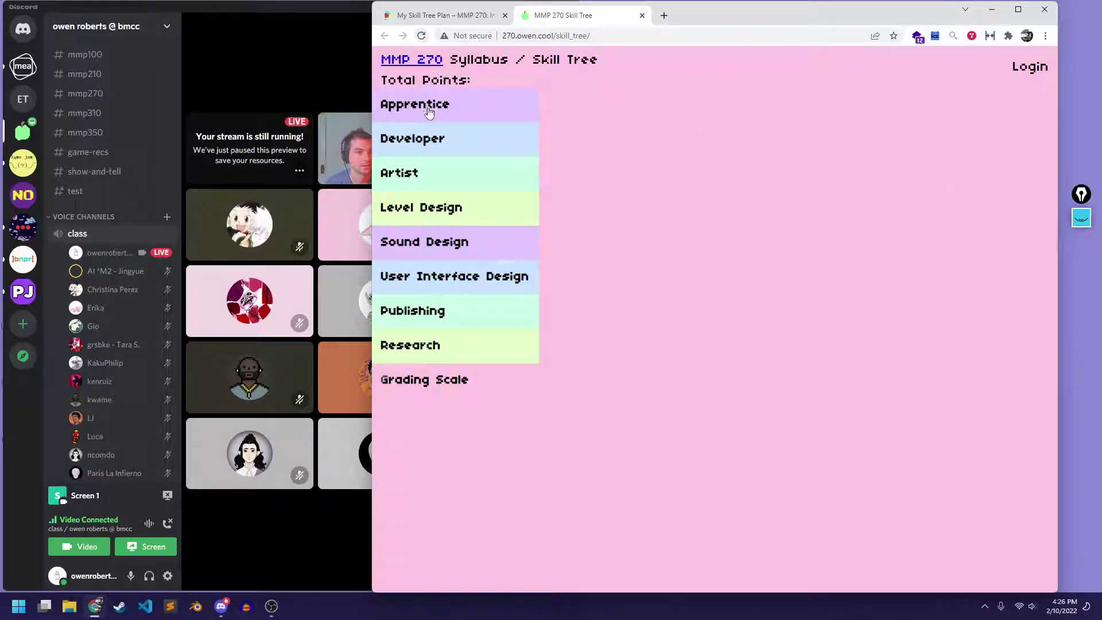
Log in to the Skill Tree site with the student's e-mail and password, then open Godot Intro
click(1027, 68)
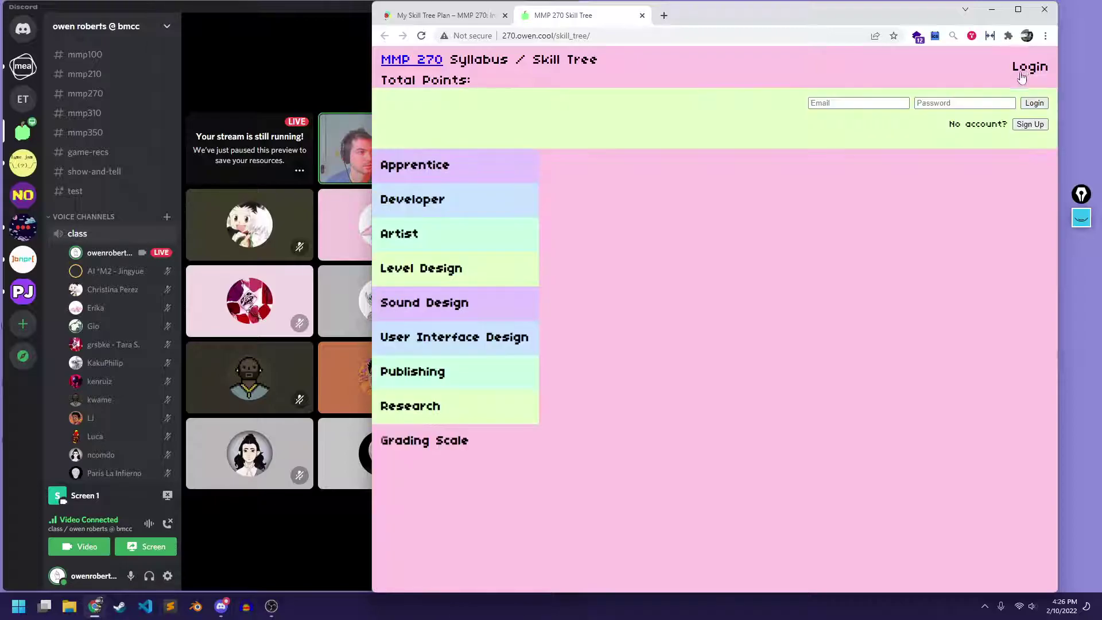
click(871, 106)
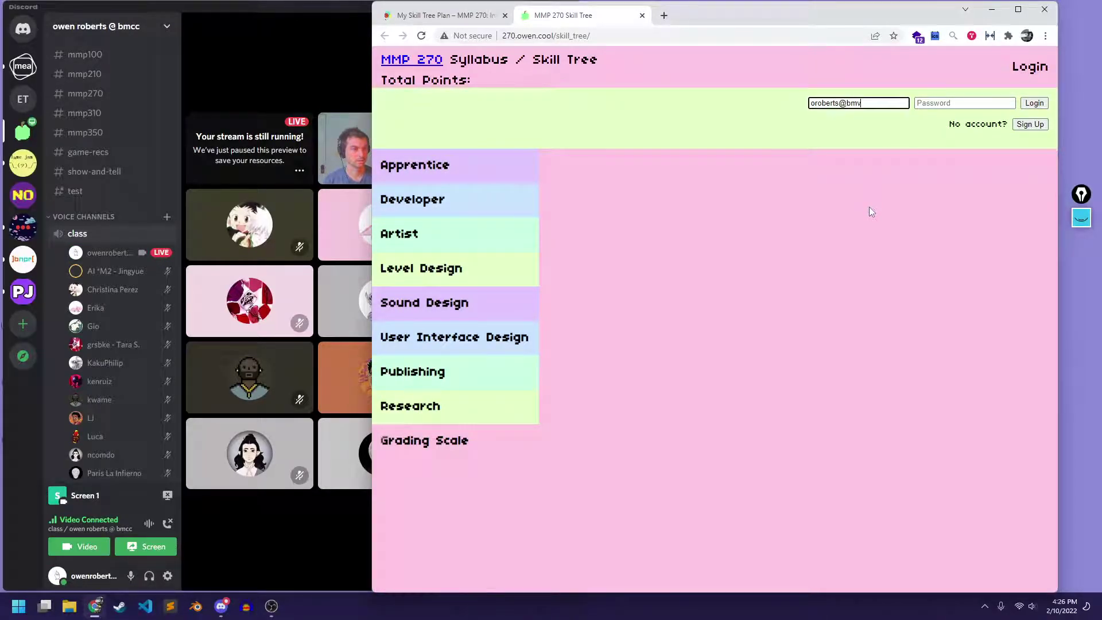
key(Tab)
text(********)
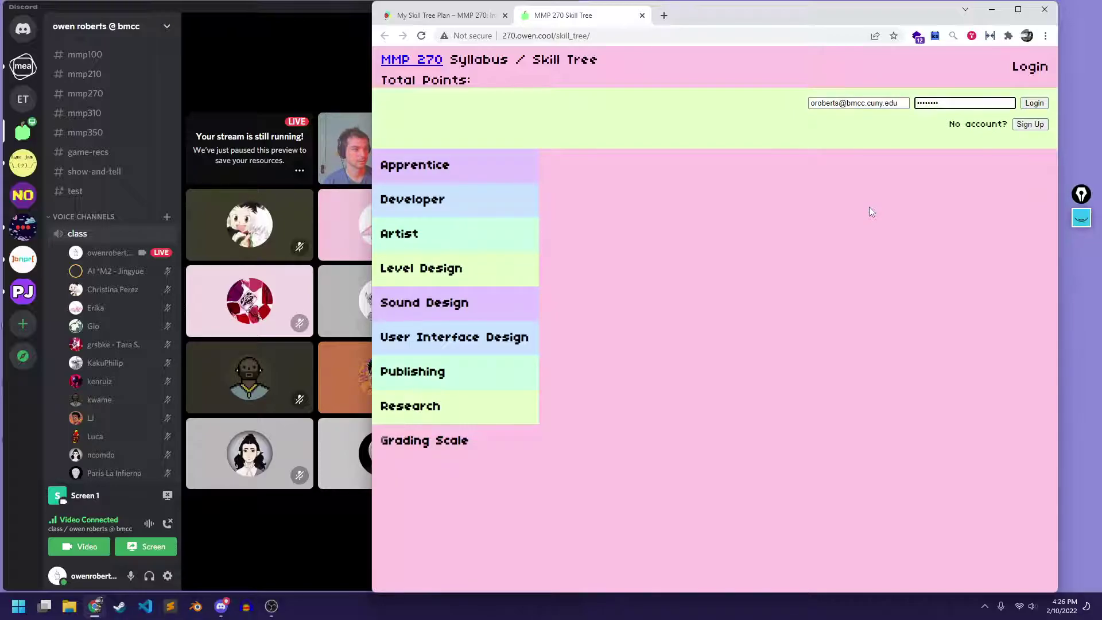
click(1032, 104)
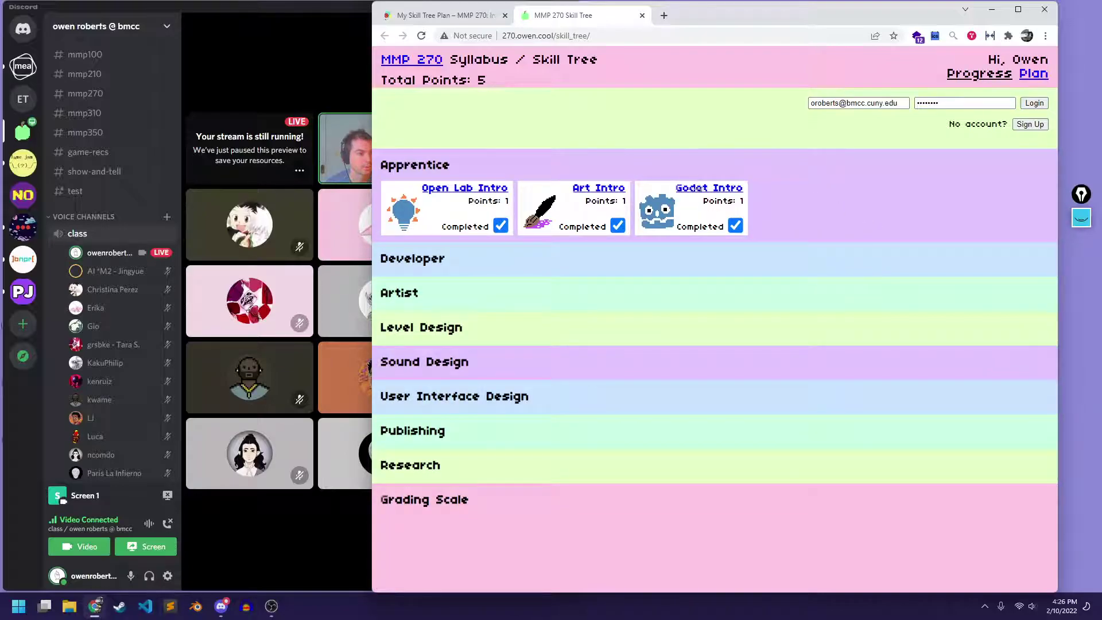
click(706, 188)
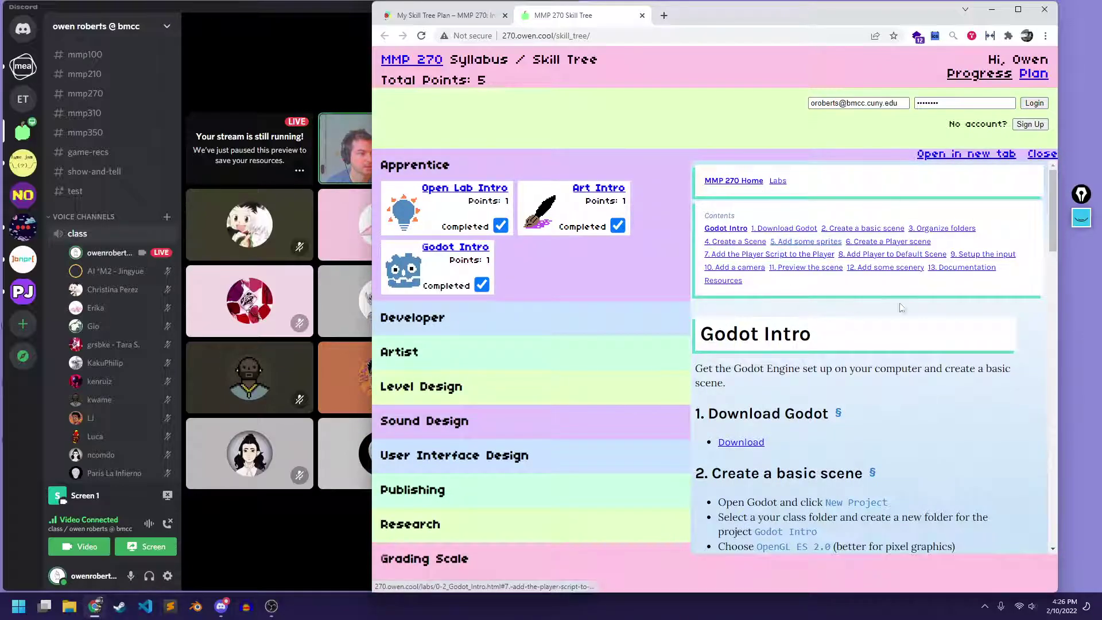
Scroll through the Godot Intro lab panel and open it in its own tab
scroll(867, 309, down, 15)
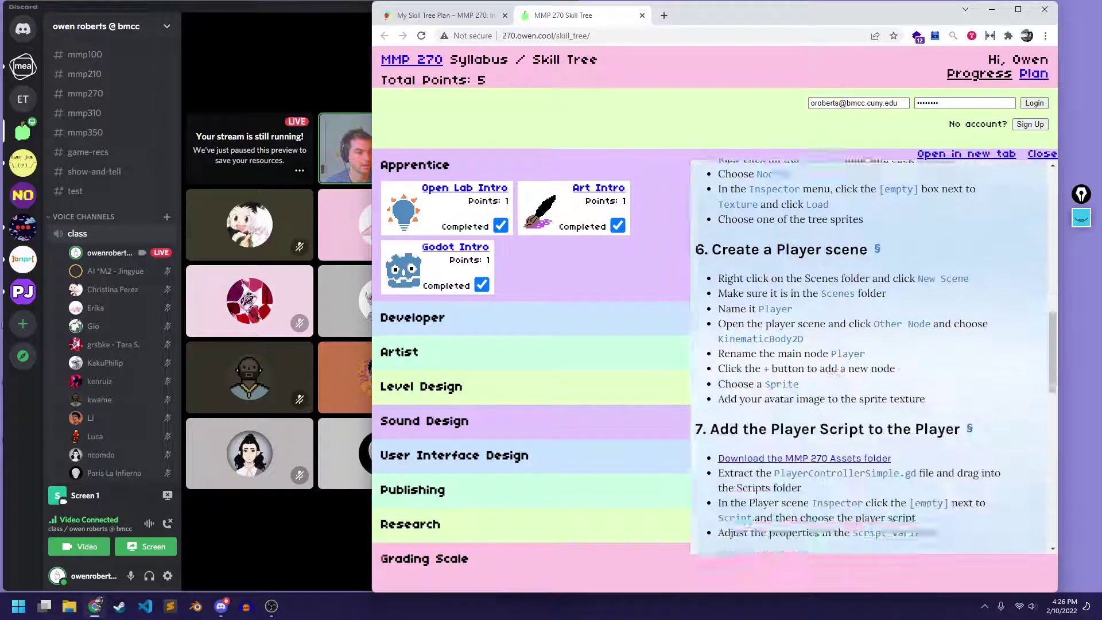
scroll(868, 304, down, 15)
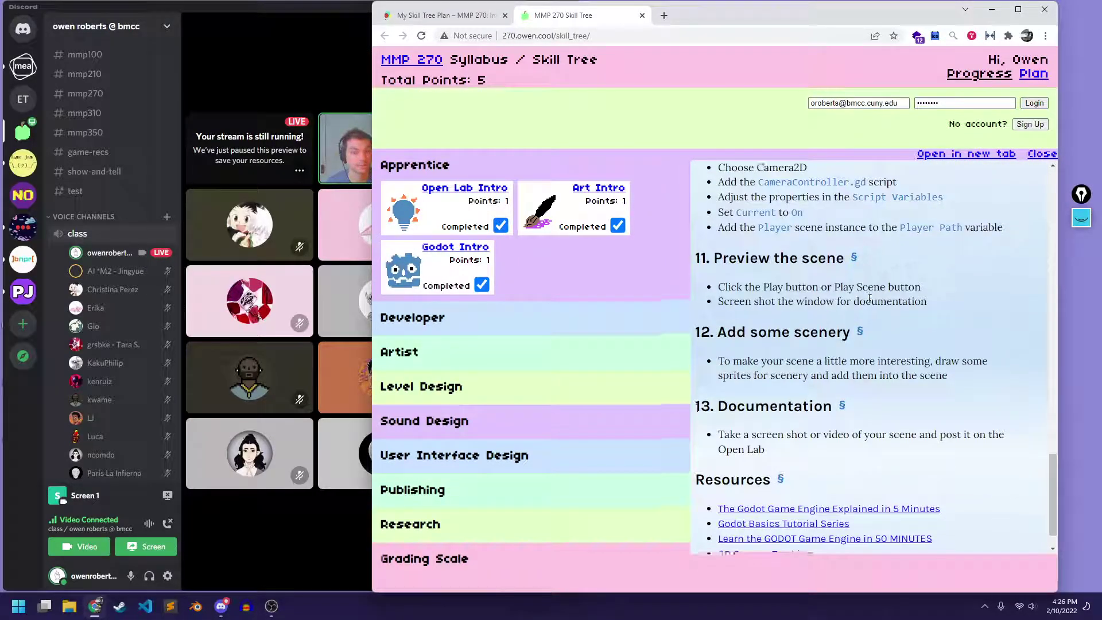
scroll(869, 298, down, 2)
scroll(893, 255, up, 15)
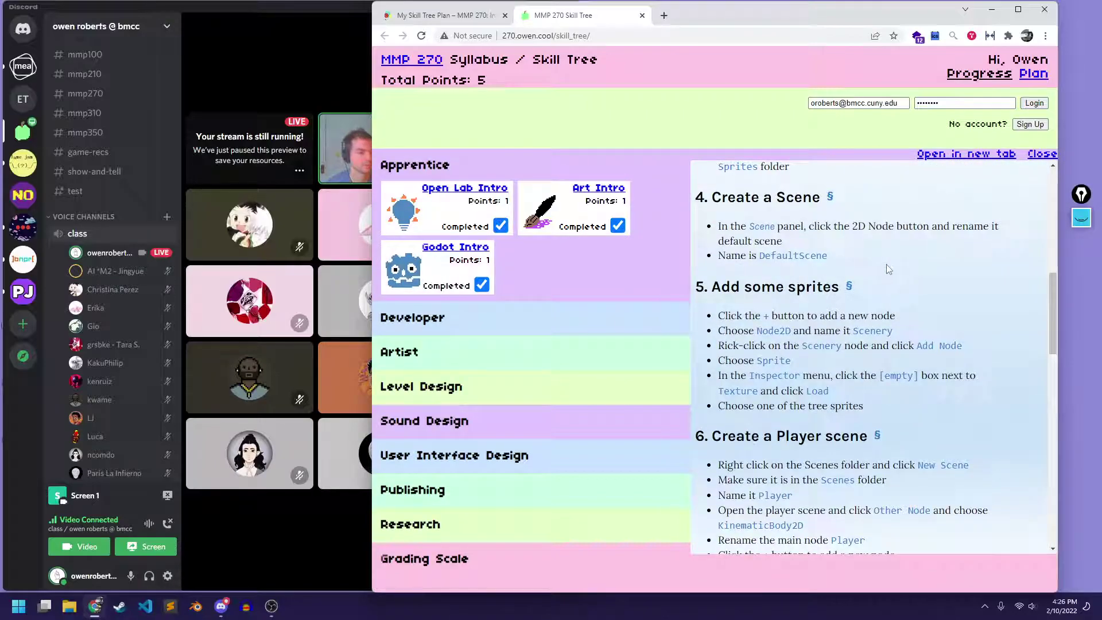
scroll(889, 269, up, 10)
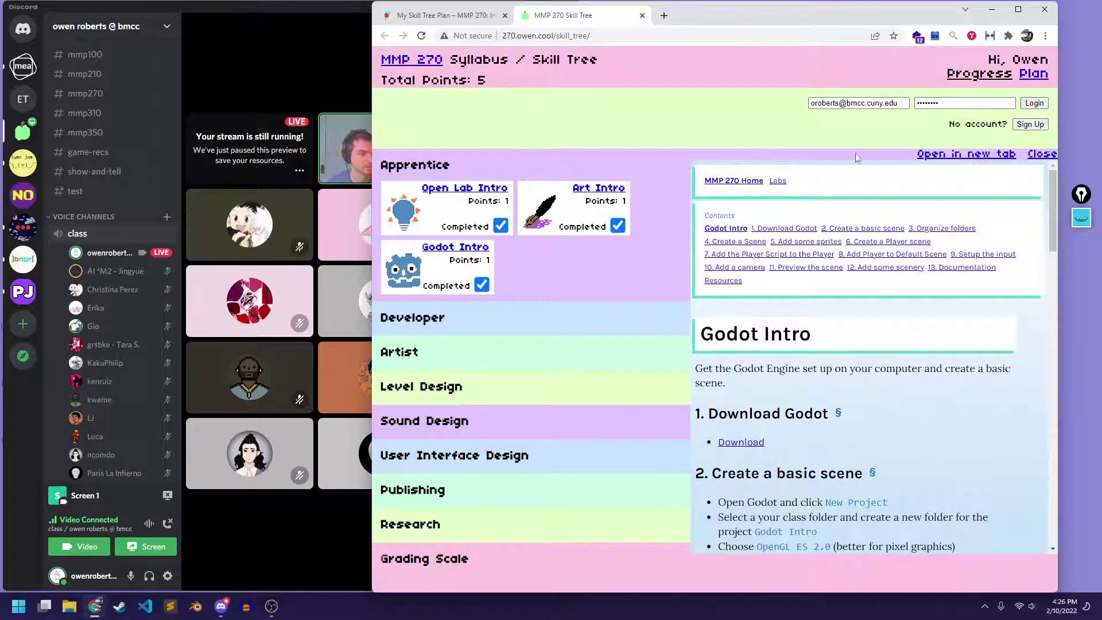
click(957, 154)
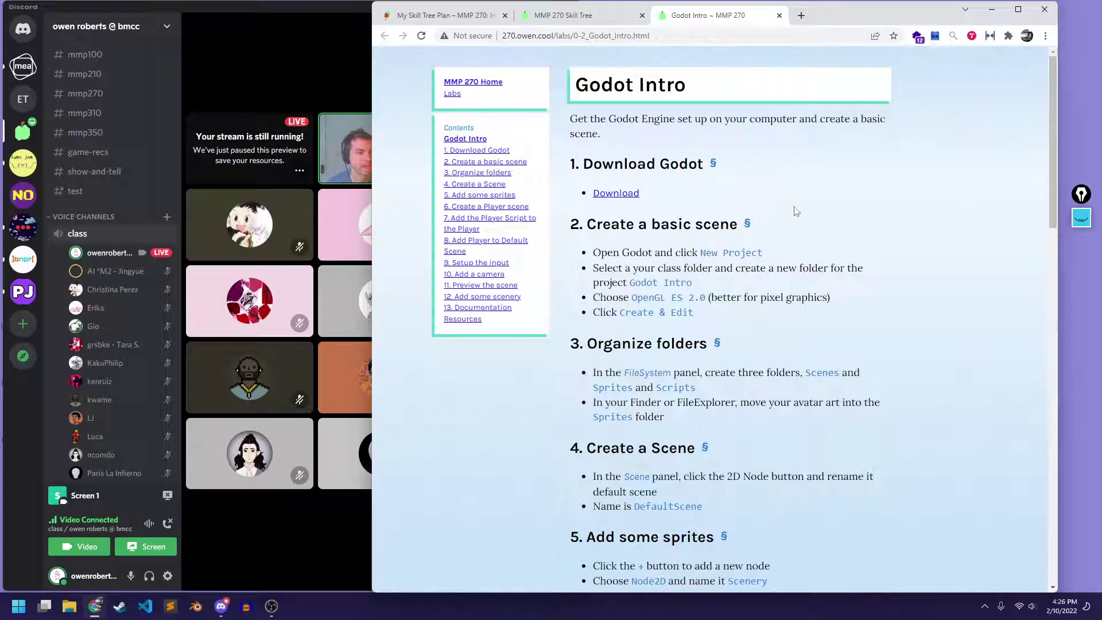
Review the Godot Intro page and follow the Download link under '1. Download Godot'
scroll(786, 173, down, 6)
scroll(779, 145, down, 10)
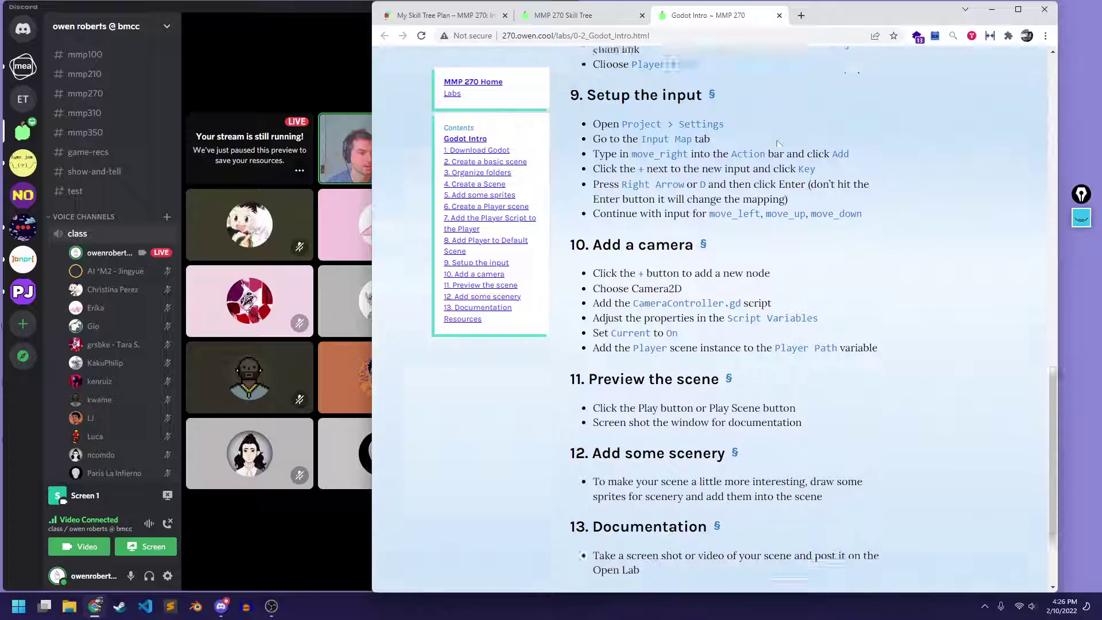
scroll(779, 144, up, 15)
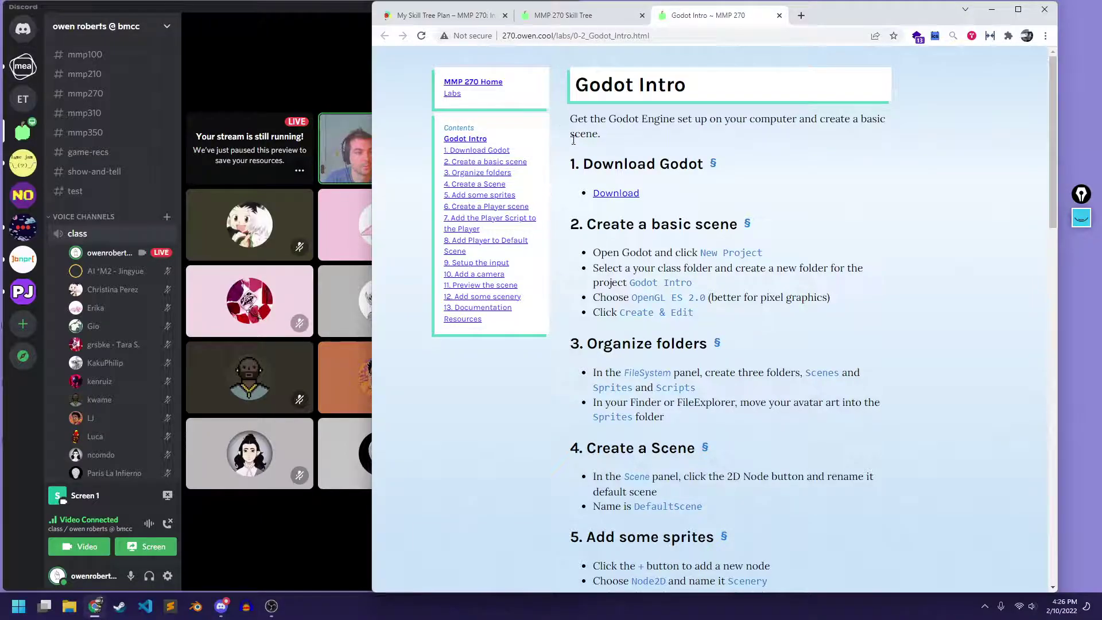
click(611, 194)
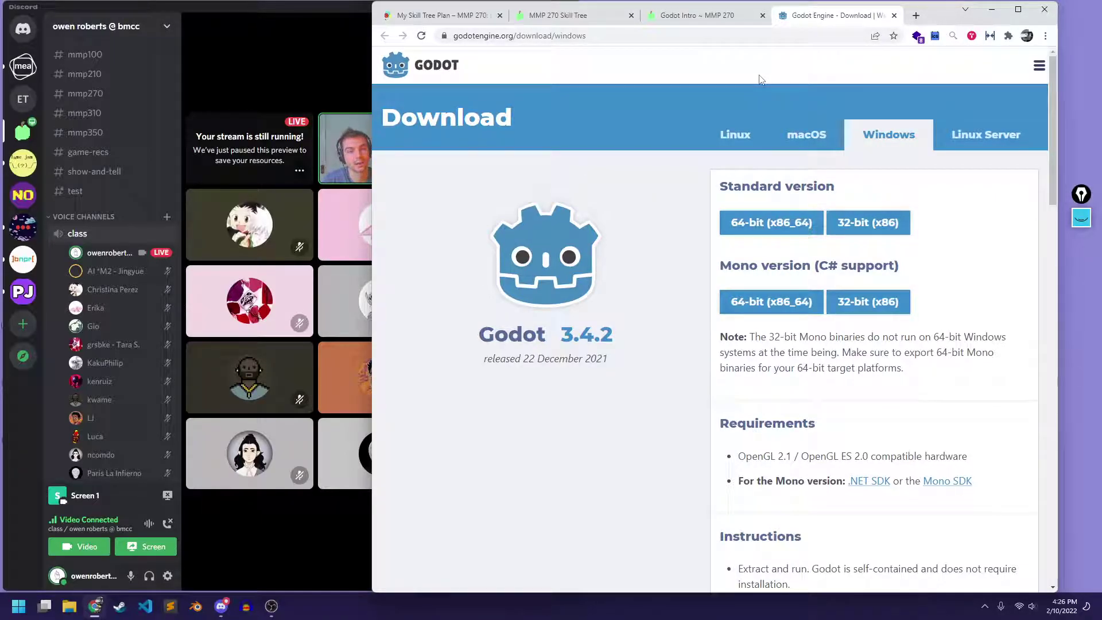
Download the standard 64-bit Godot 3.4.2 for Windows and hide Chrome's downloads bar
drag(939, 14, 995, 10)
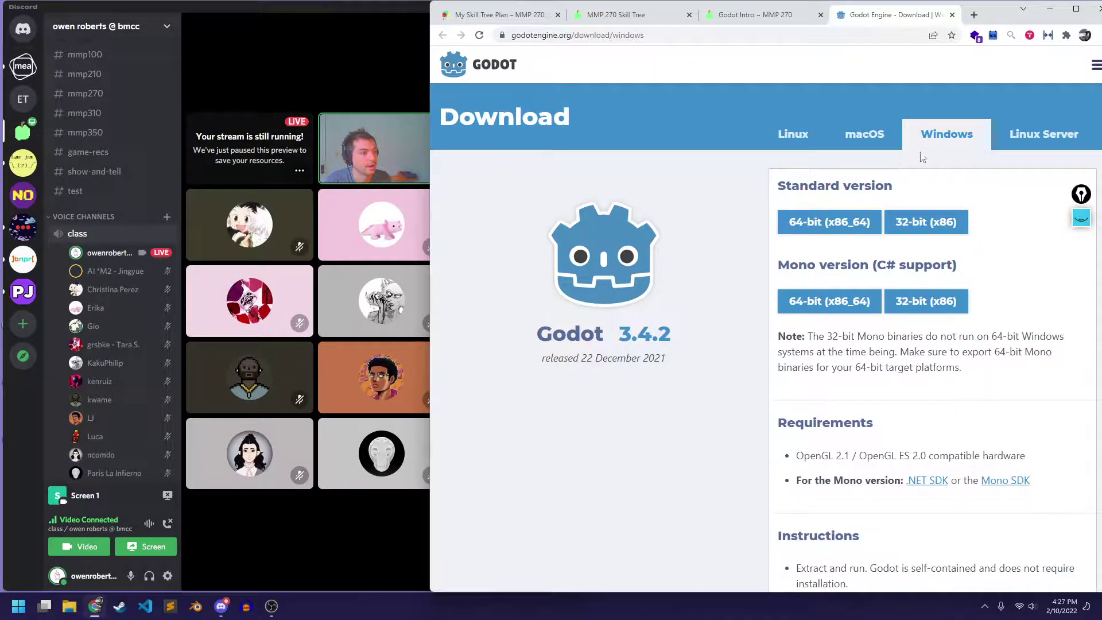
click(833, 234)
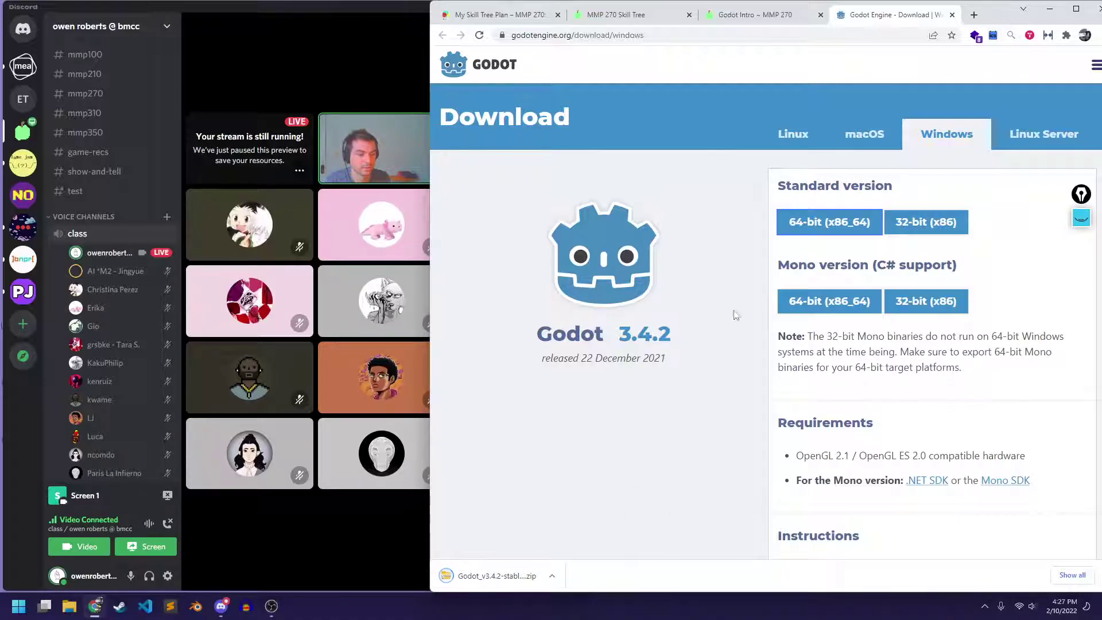
click(552, 576)
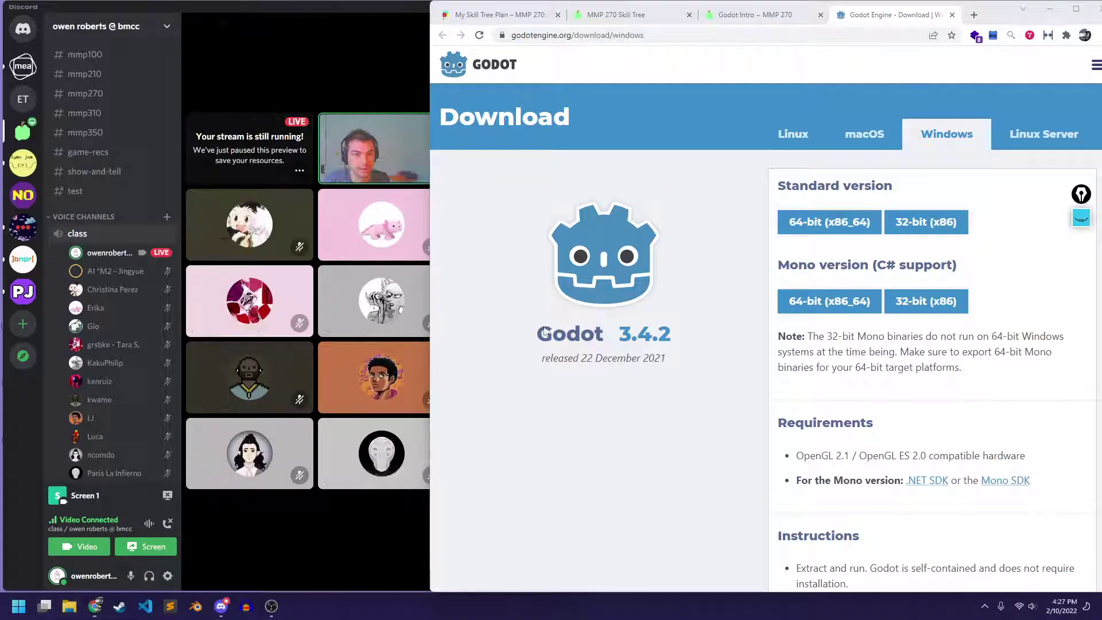
click(68, 607)
Extract the Godot 3.4.2 zip from Downloads onto the Desktop
click(419, 179)
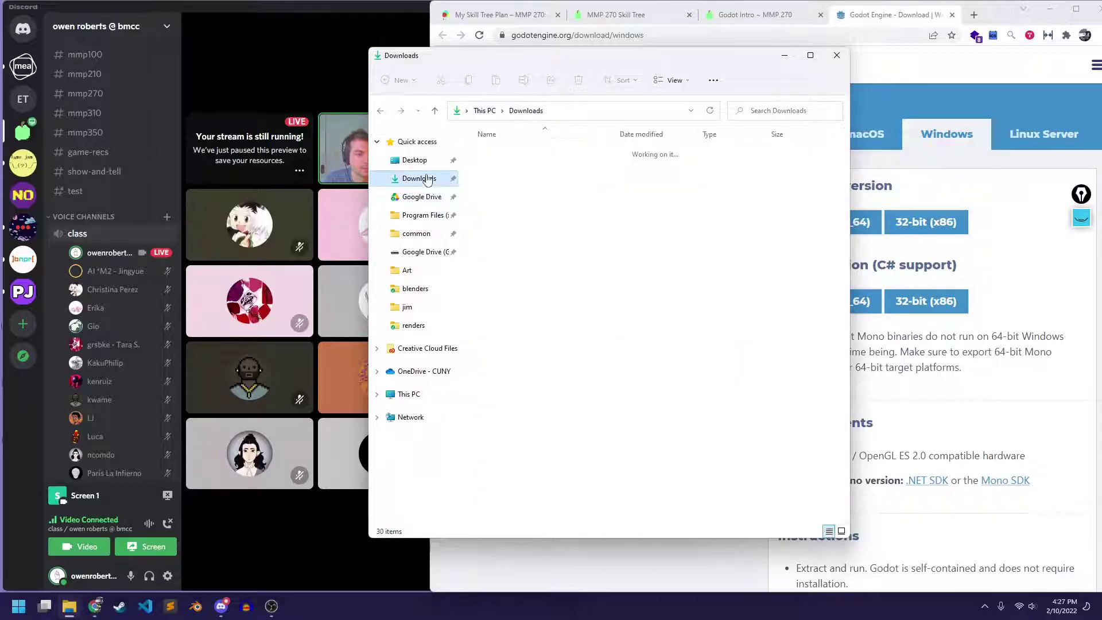
click(533, 169)
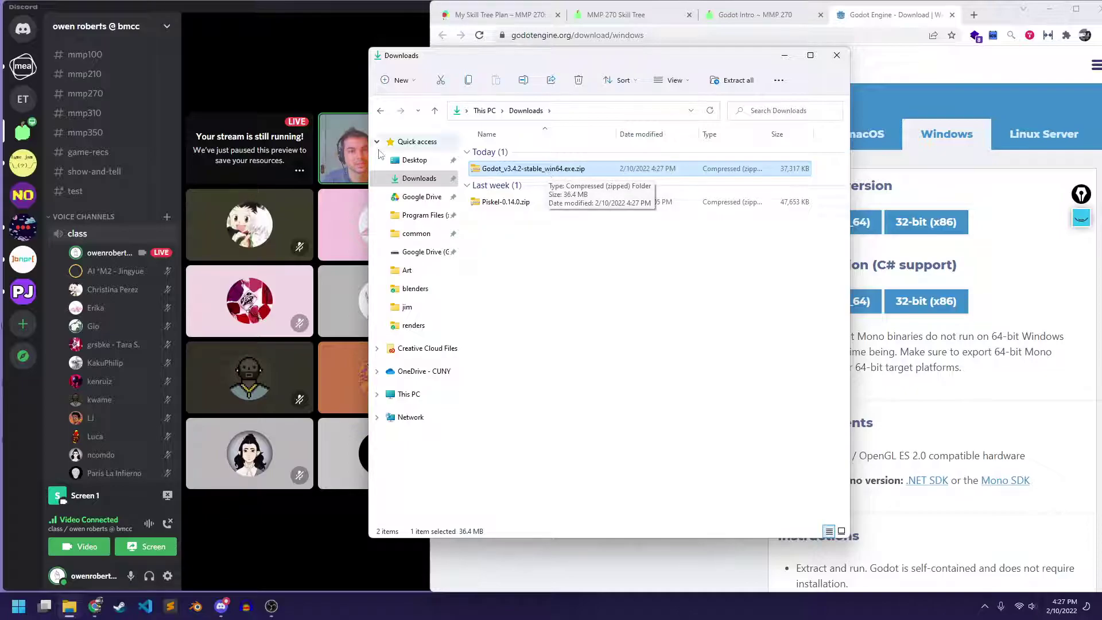
right_click(514, 171)
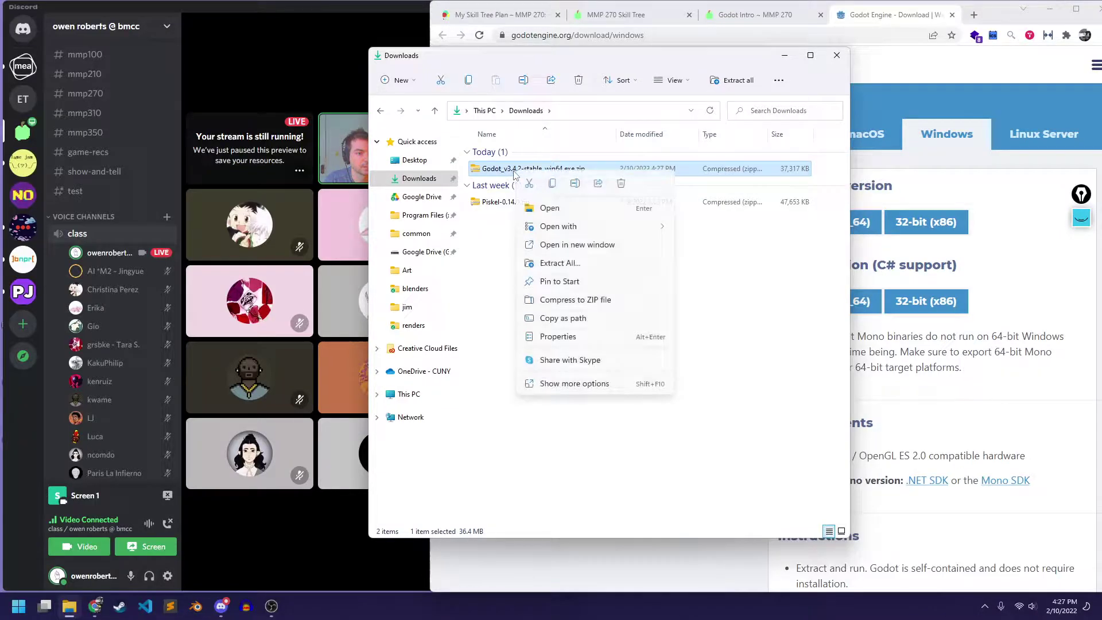
click(560, 263)
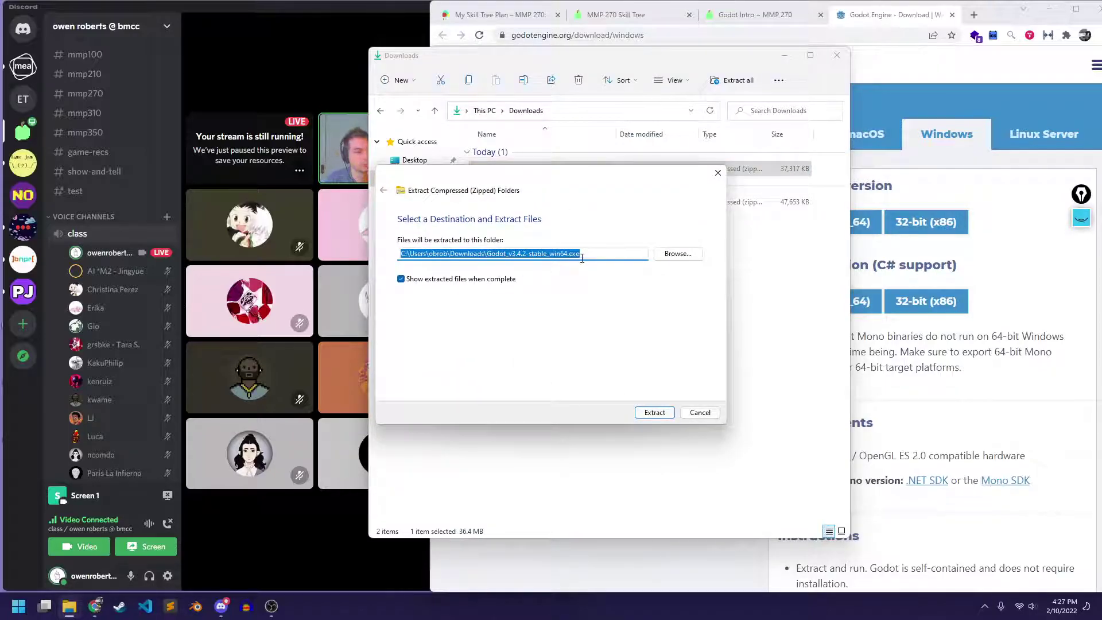
click(676, 254)
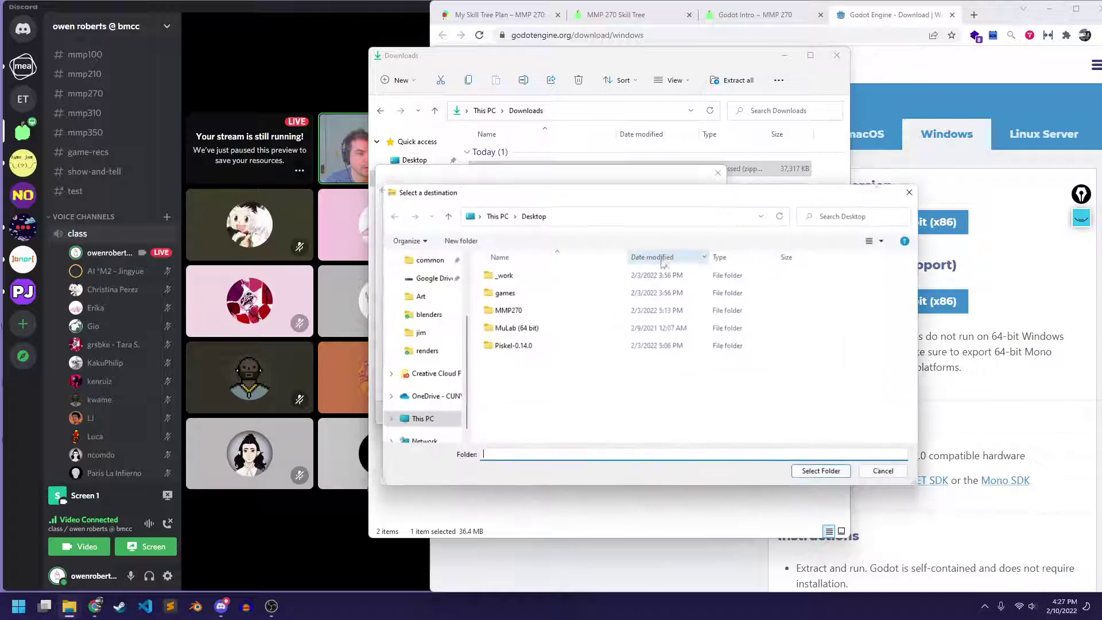
scroll(441, 404, up, 3)
click(426, 282)
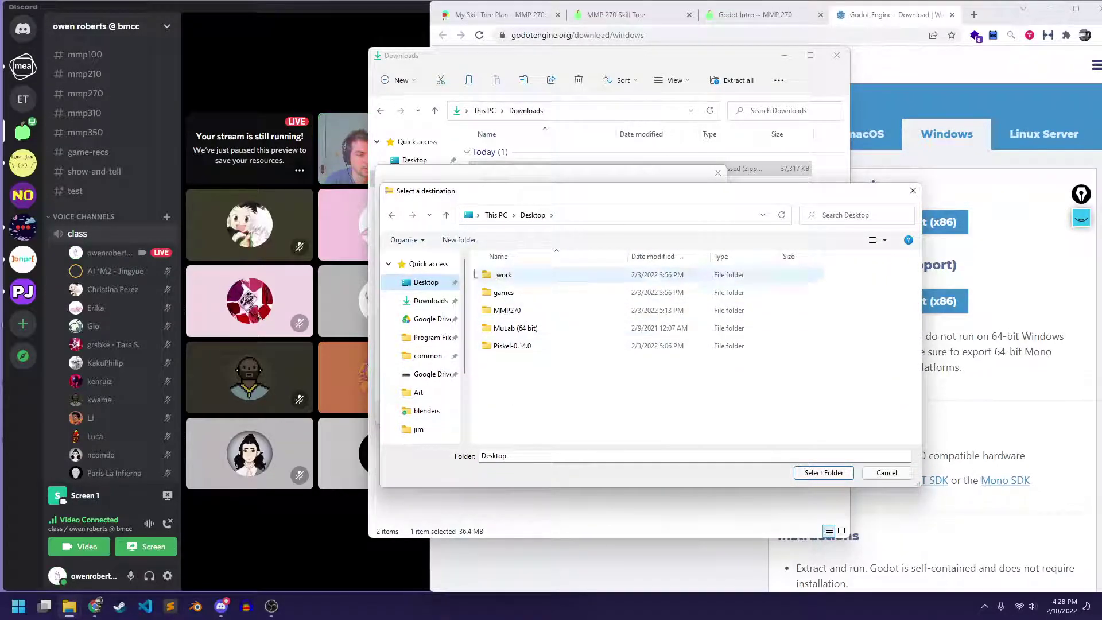
click(823, 473)
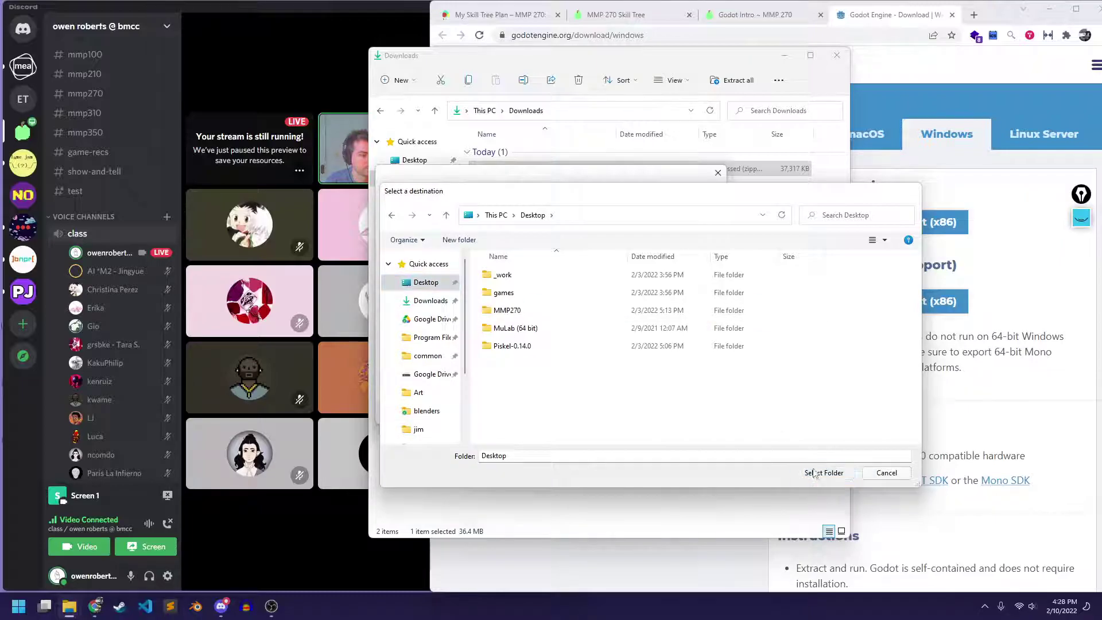
click(518, 252)
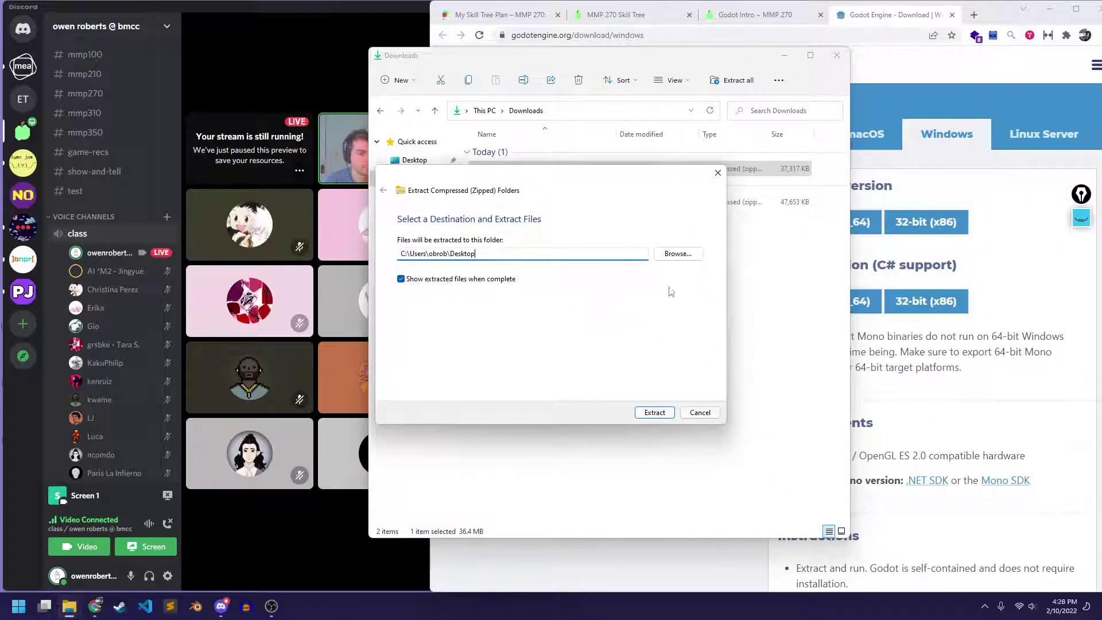
click(654, 413)
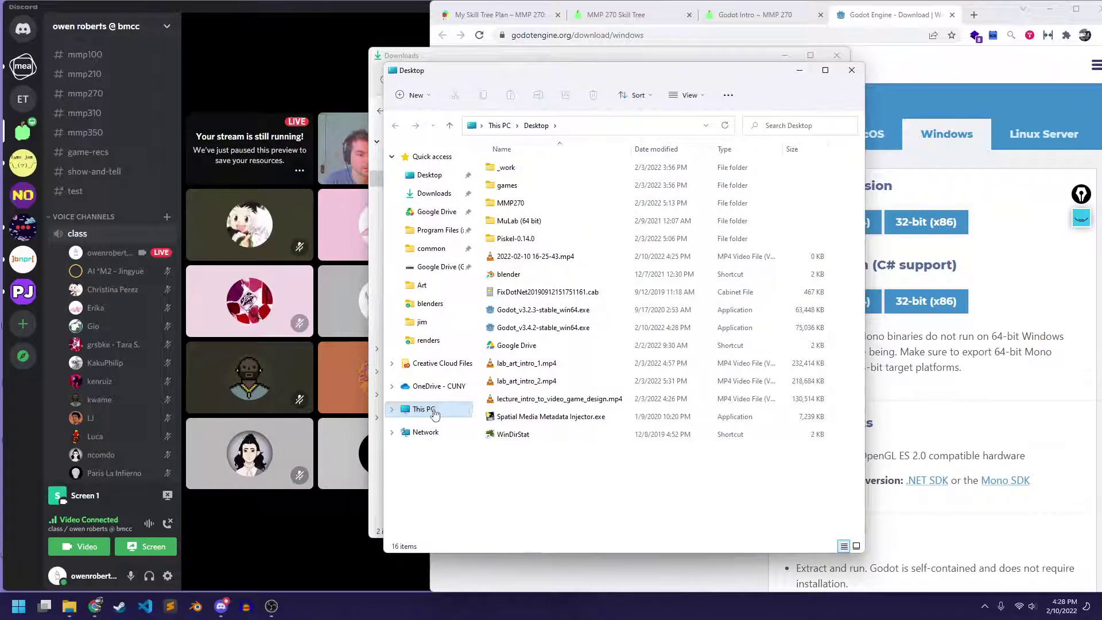
Compare Godot_v3.4.2-stable_win64.exe with the older 3.2.3 exe, then minimize both Explorer windows
click(422, 176)
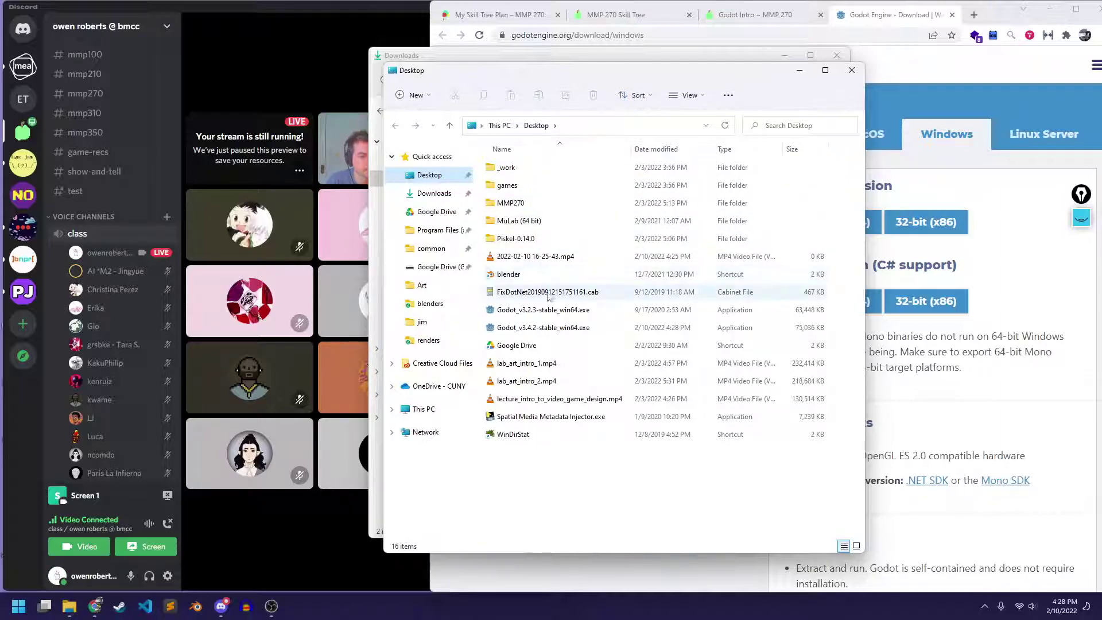
click(551, 312)
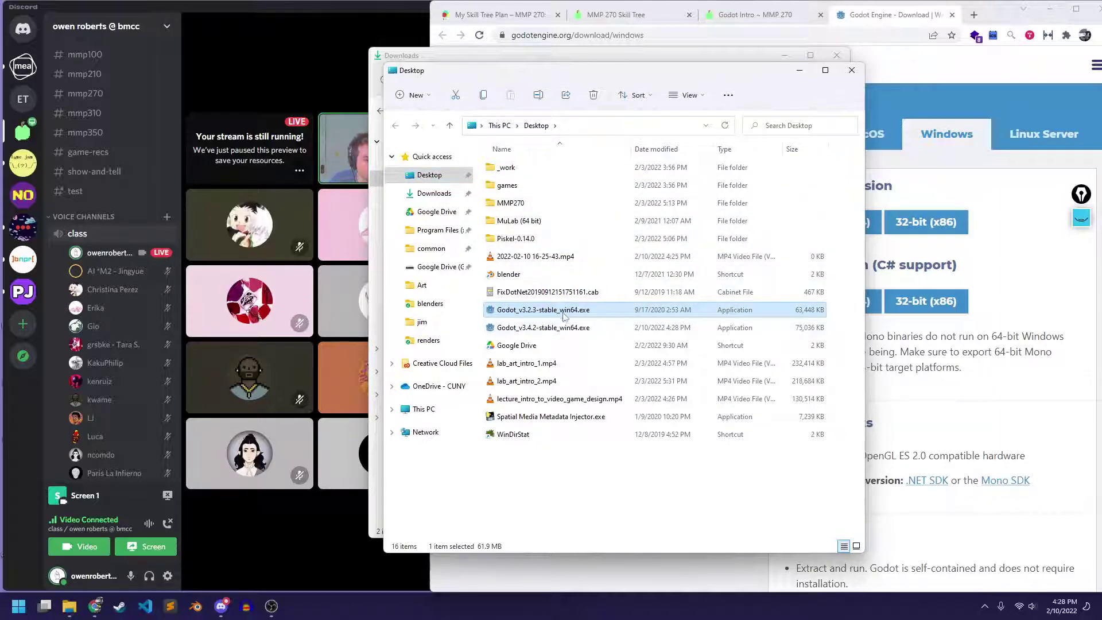
click(562, 330)
click(554, 312)
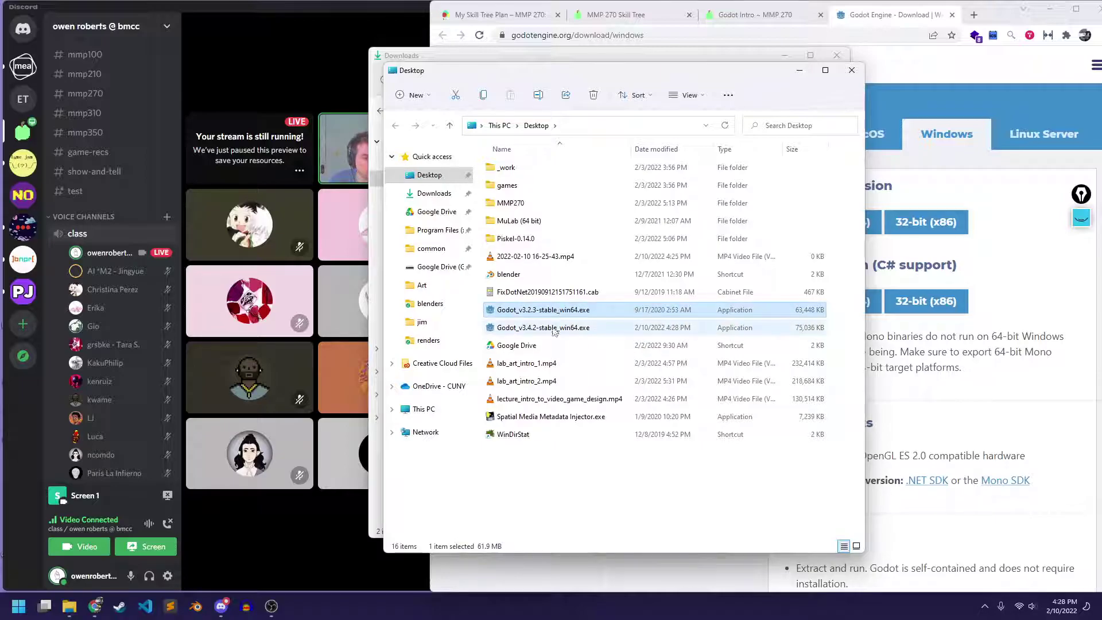
click(554, 329)
click(553, 311)
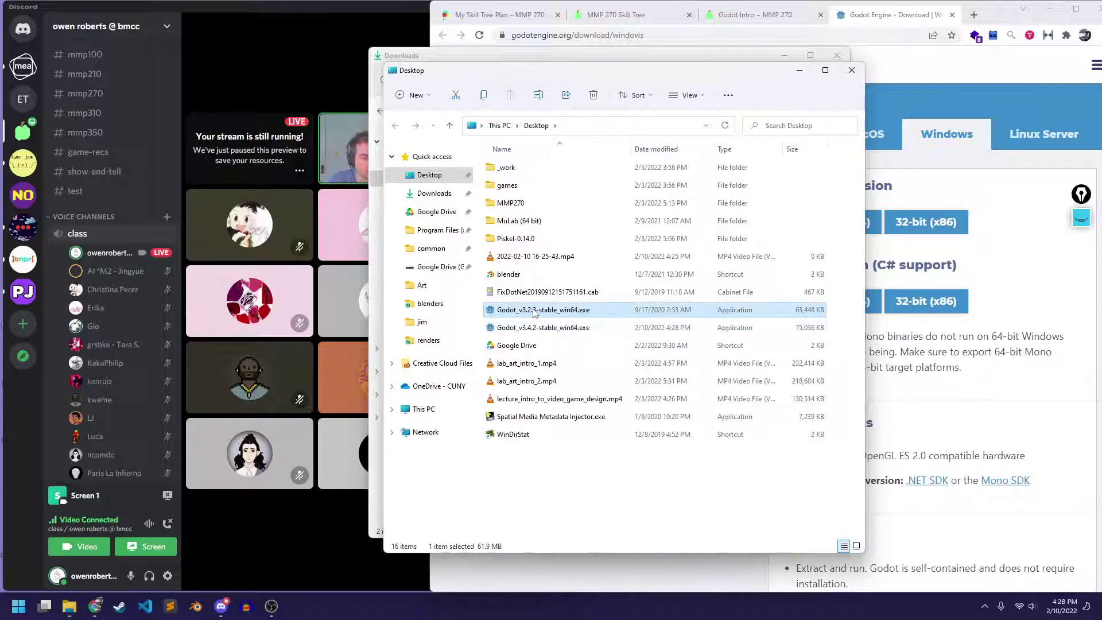
click(555, 332)
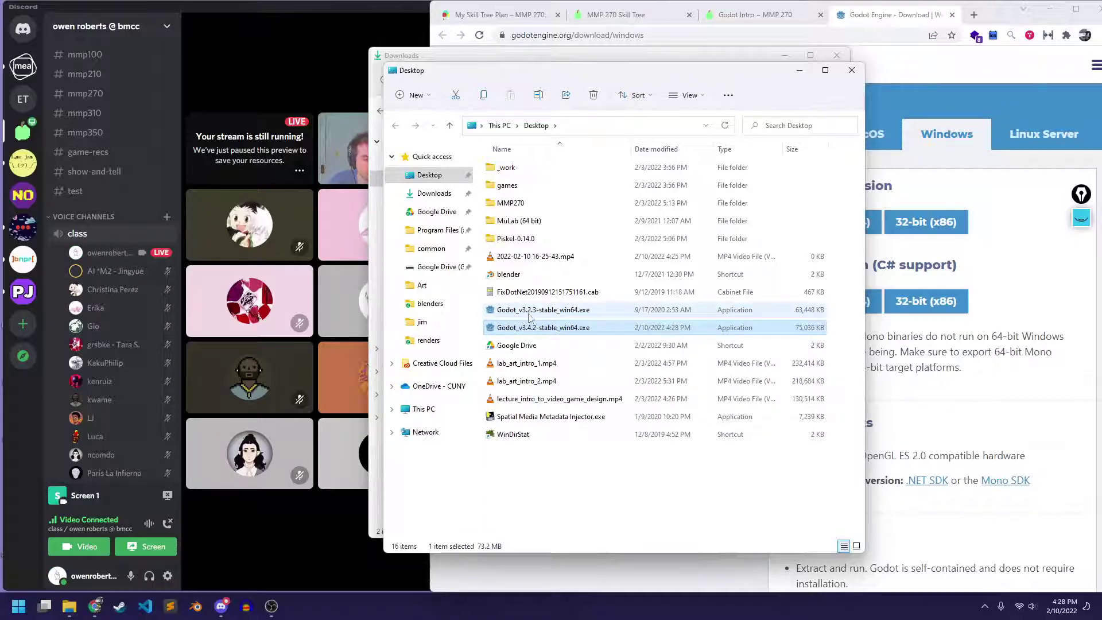
mouse_move(532, 320)
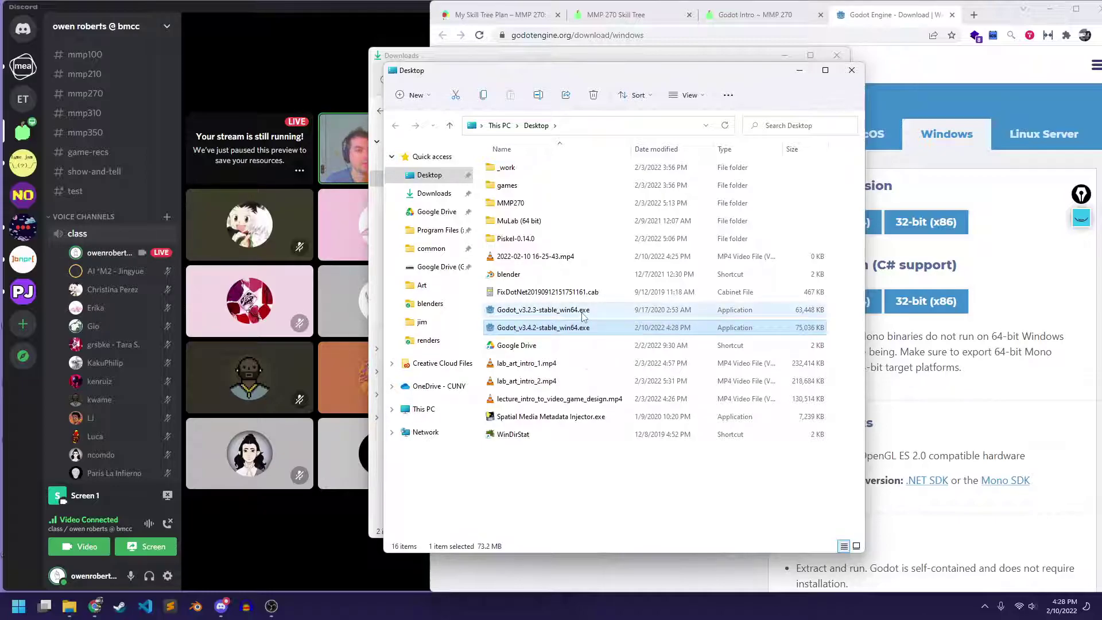
mouse_move(583, 315)
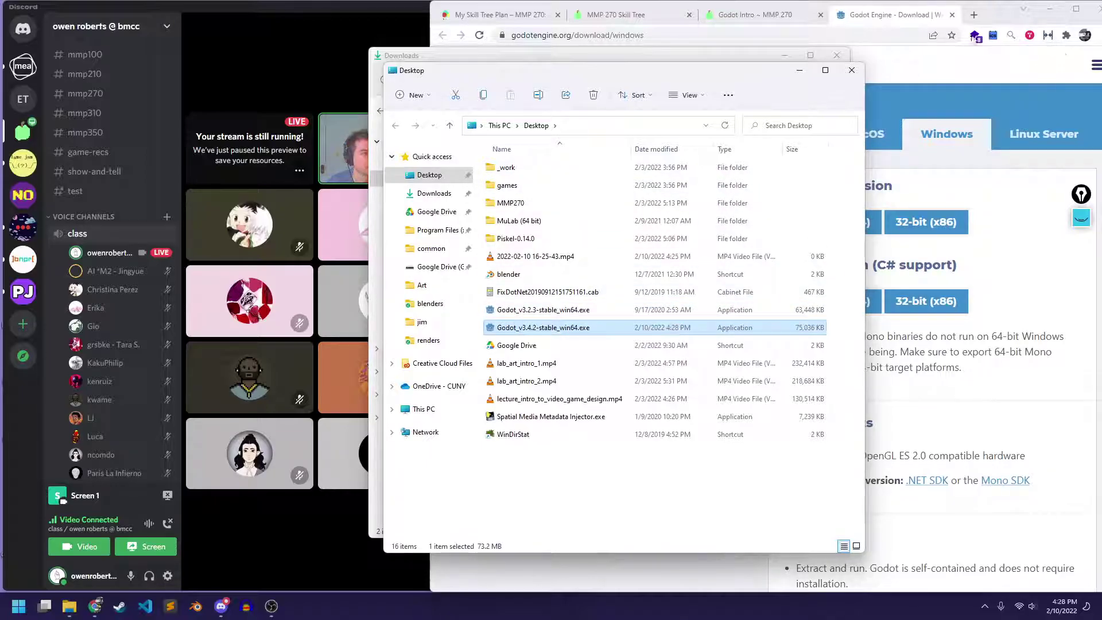
click(799, 70)
click(785, 55)
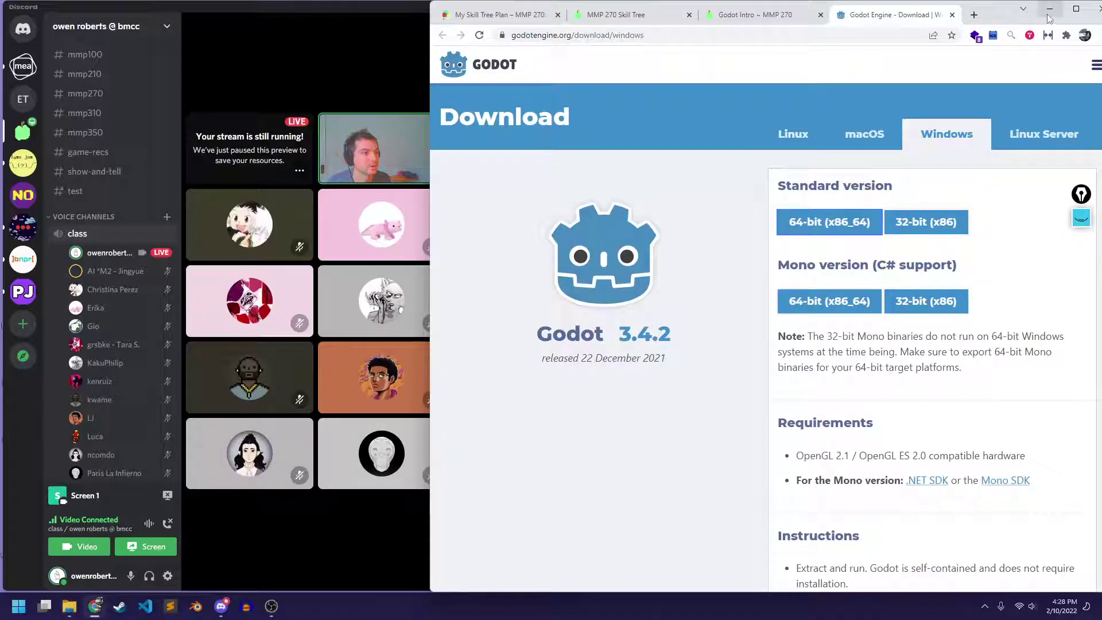
Place the Godot 3.4.2 icon near MMP270 and delete the old Godot 3.2.3 executable
click(1050, 8)
click(541, 7)
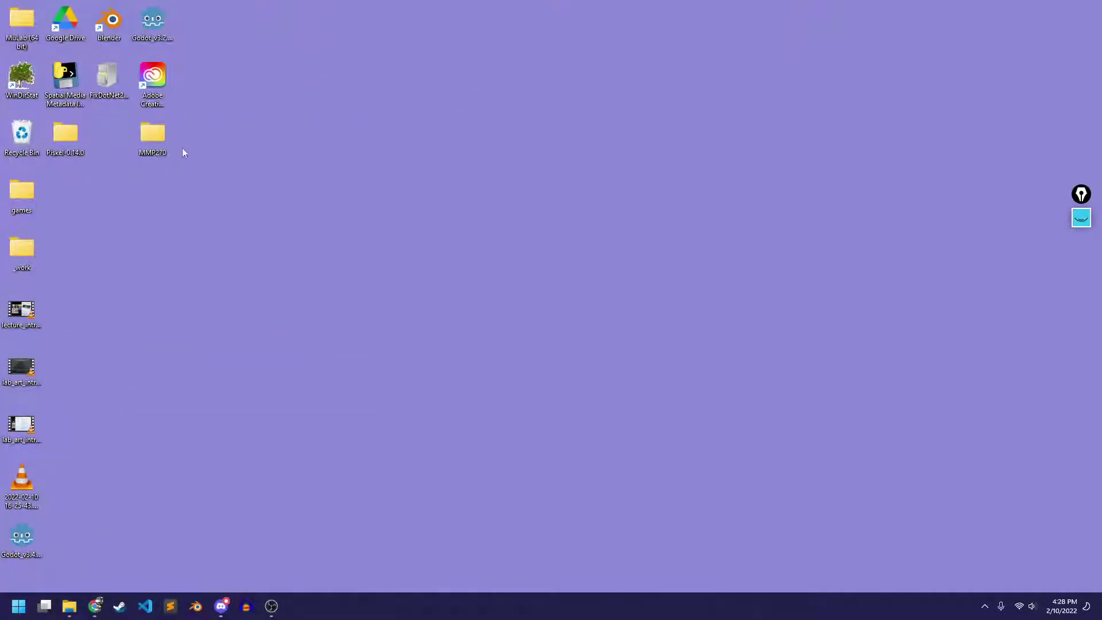
drag(23, 523, 109, 182)
drag(153, 23, 195, 198)
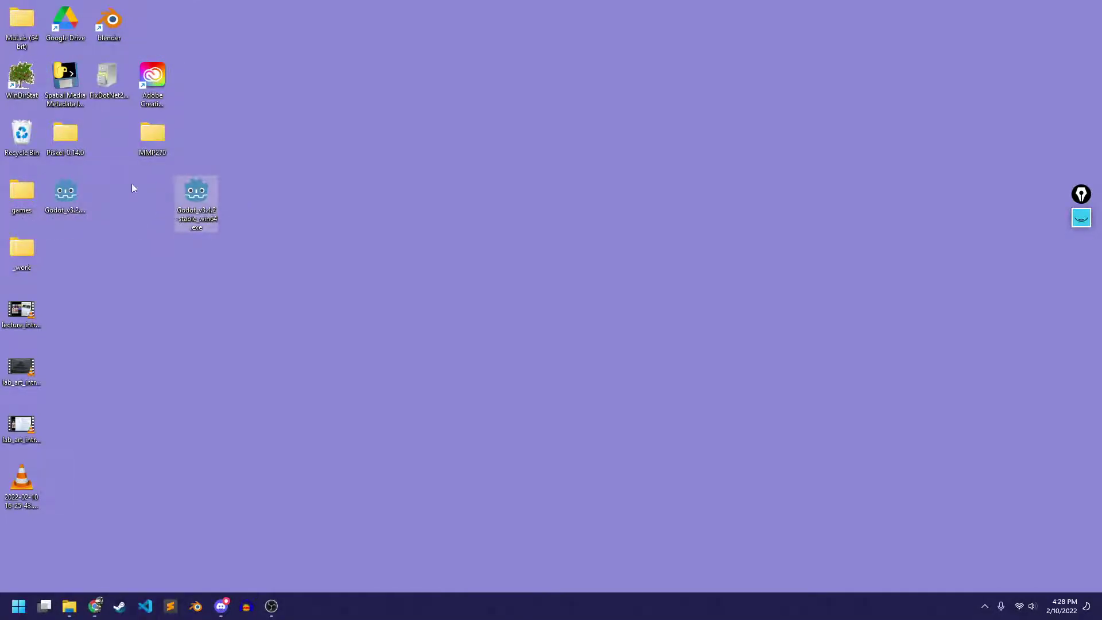
click(73, 211)
drag(67, 172, 22, 133)
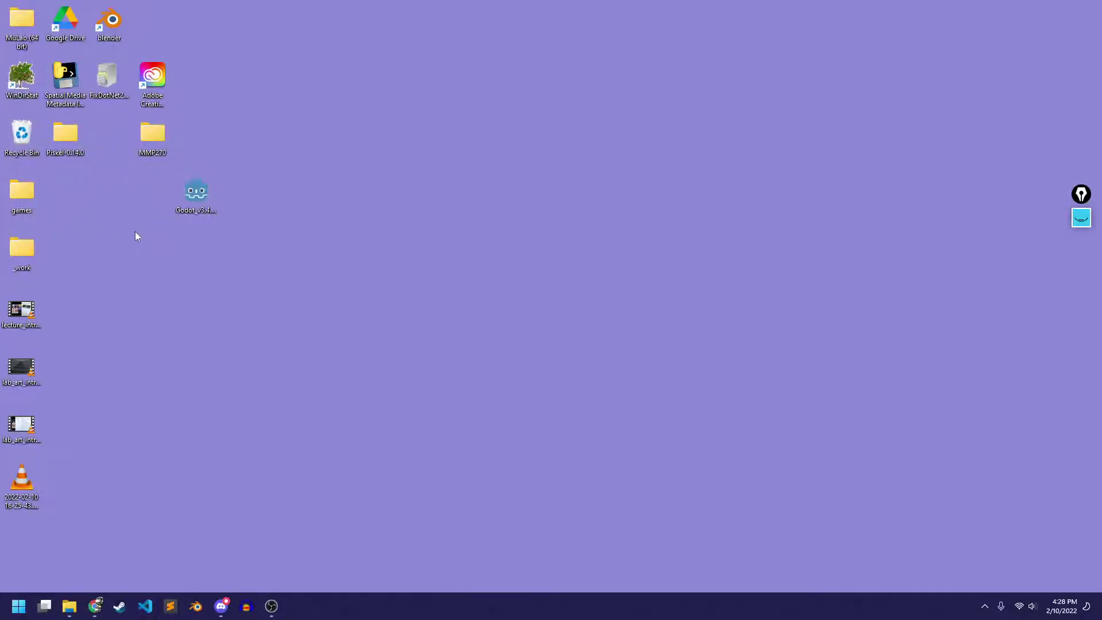
drag(182, 198, 68, 205)
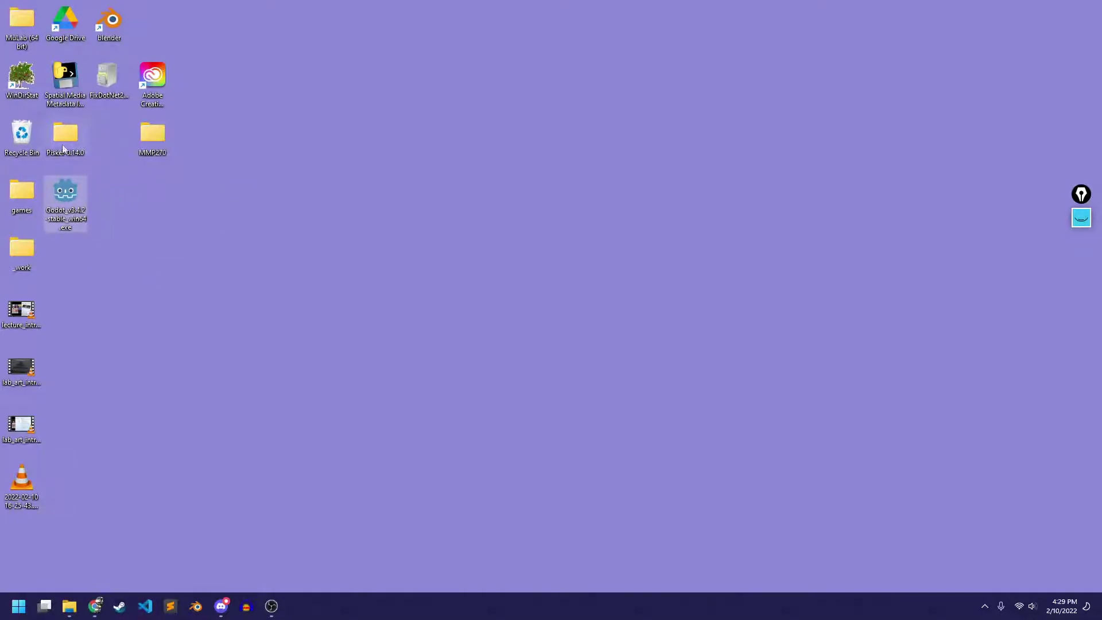
Permanently empty the Recycle Bin's 11 items and select the Godot 3.4.2 executable
right_click(21, 127)
click(63, 156)
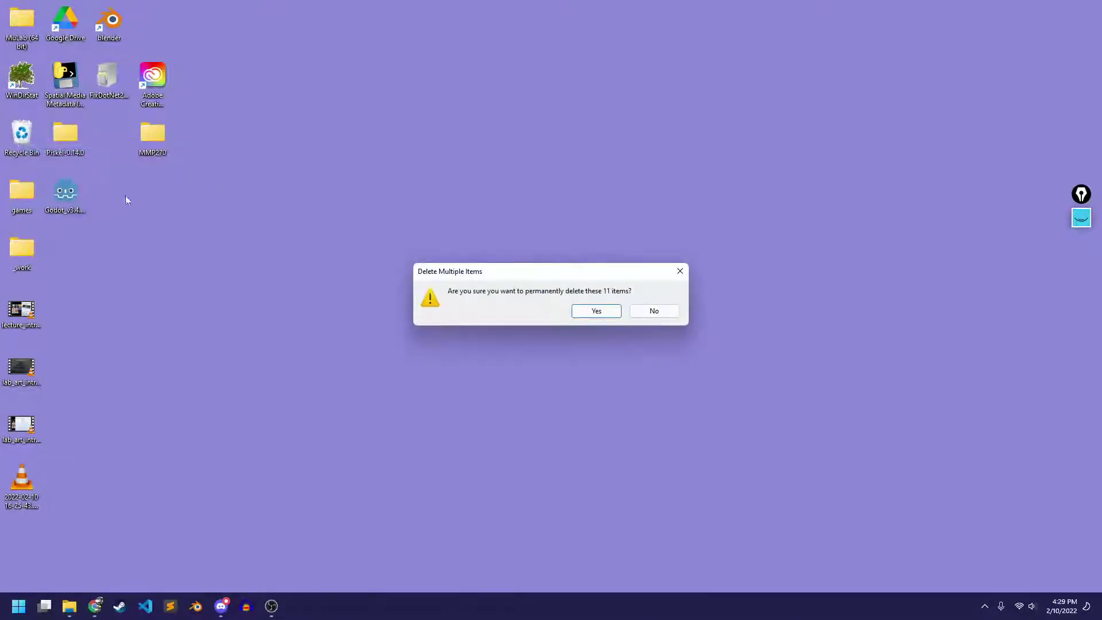
click(596, 310)
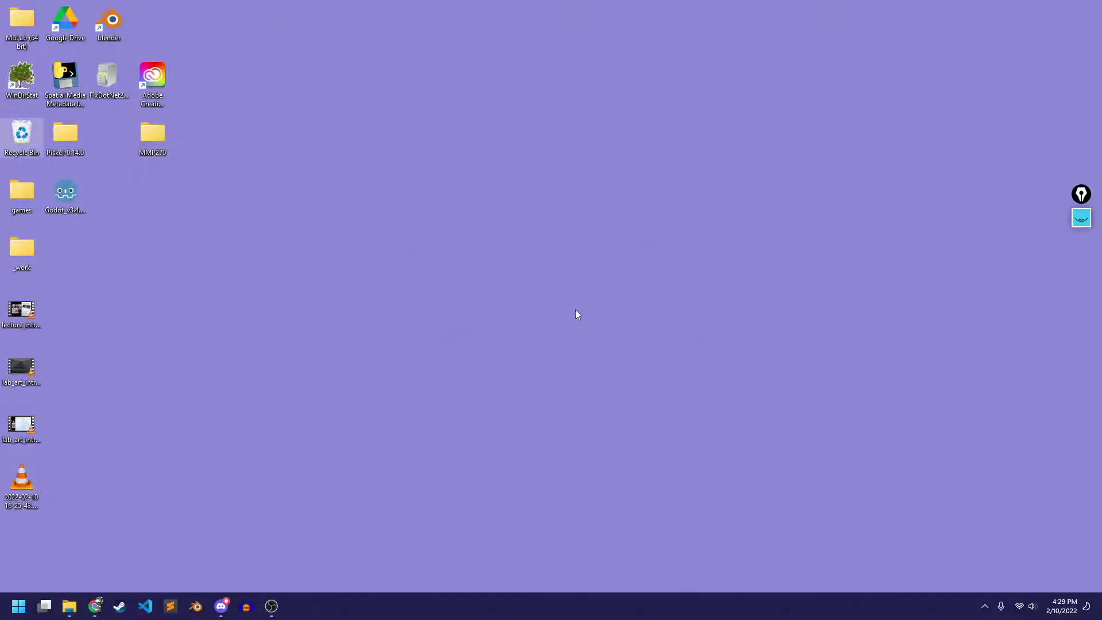
click(83, 195)
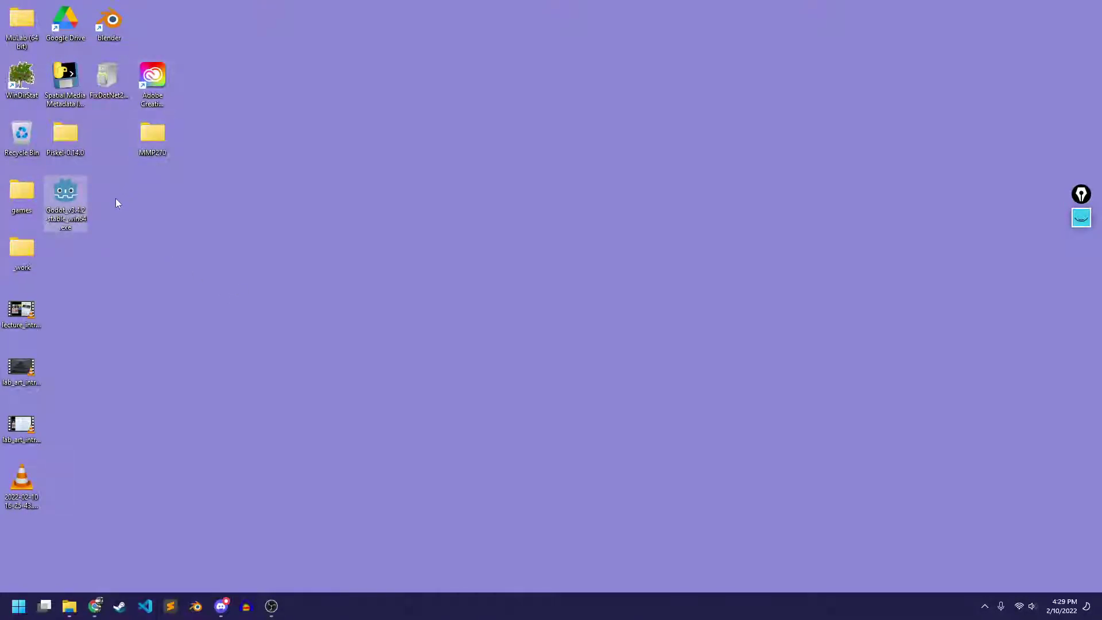
From the Godot Intro lab tab, download 270_Assets.zip via step 7's MMP 270 Assets link
click(95, 606)
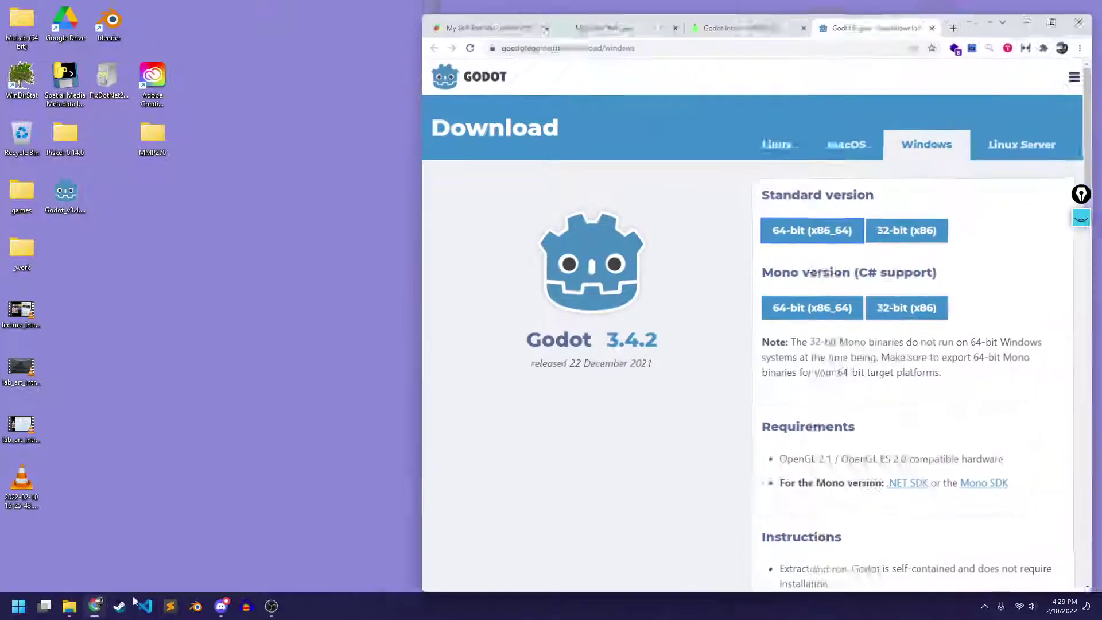
click(747, 16)
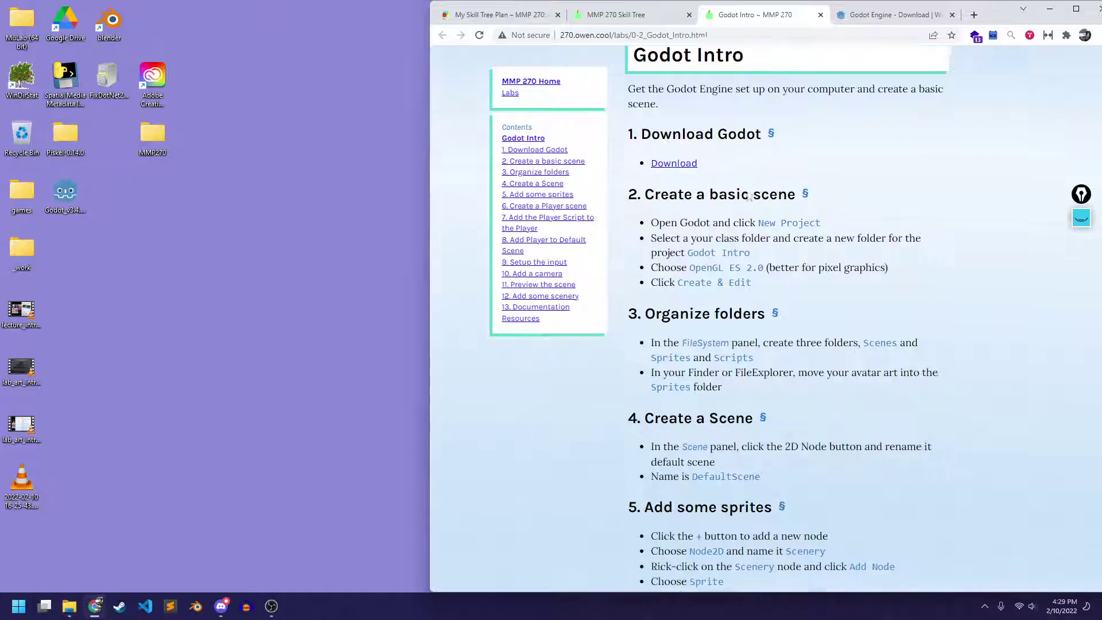
scroll(794, 209, down, 8)
drag(996, 20, 970, 18)
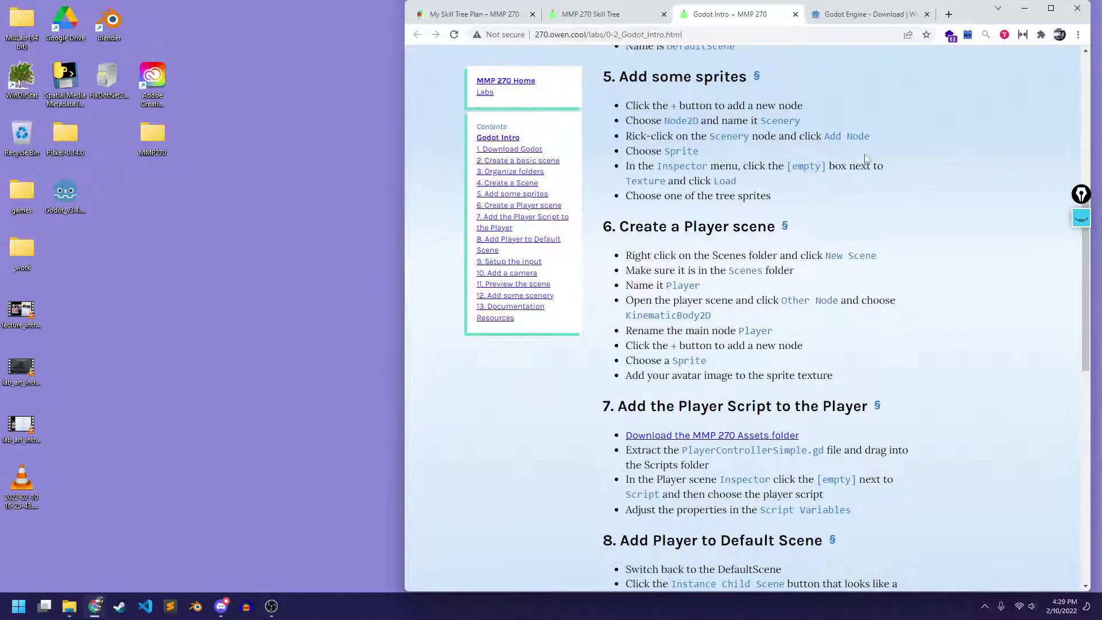
scroll(865, 164, down, 2)
click(728, 319)
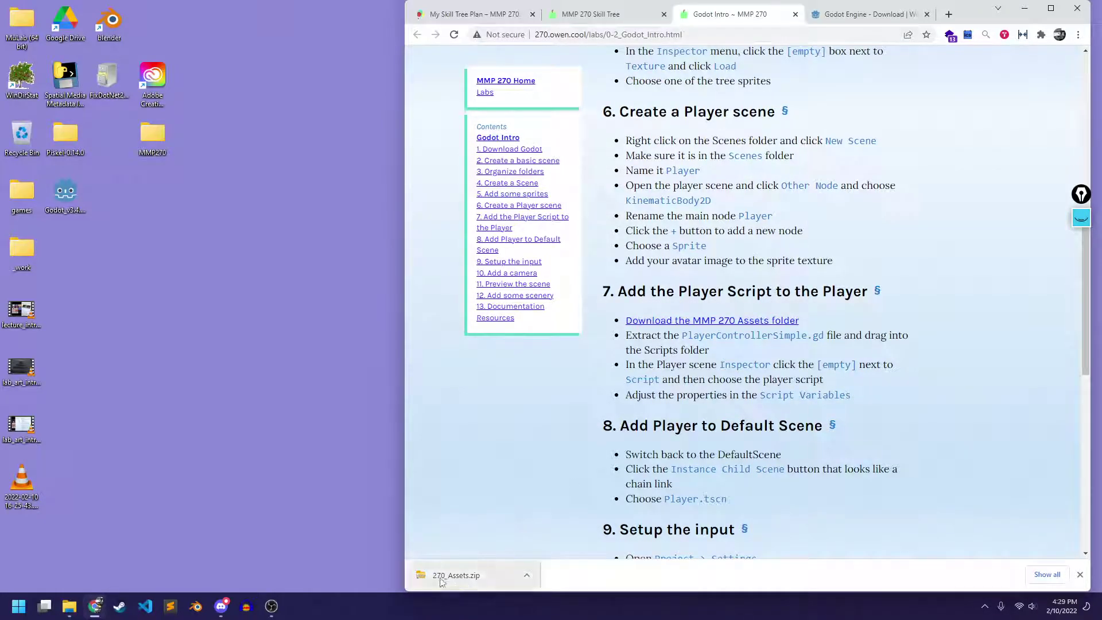
Close the Desktop Explorer window and preview 270_Assets.zip's six folders from Downloads
mouse_move(65, 607)
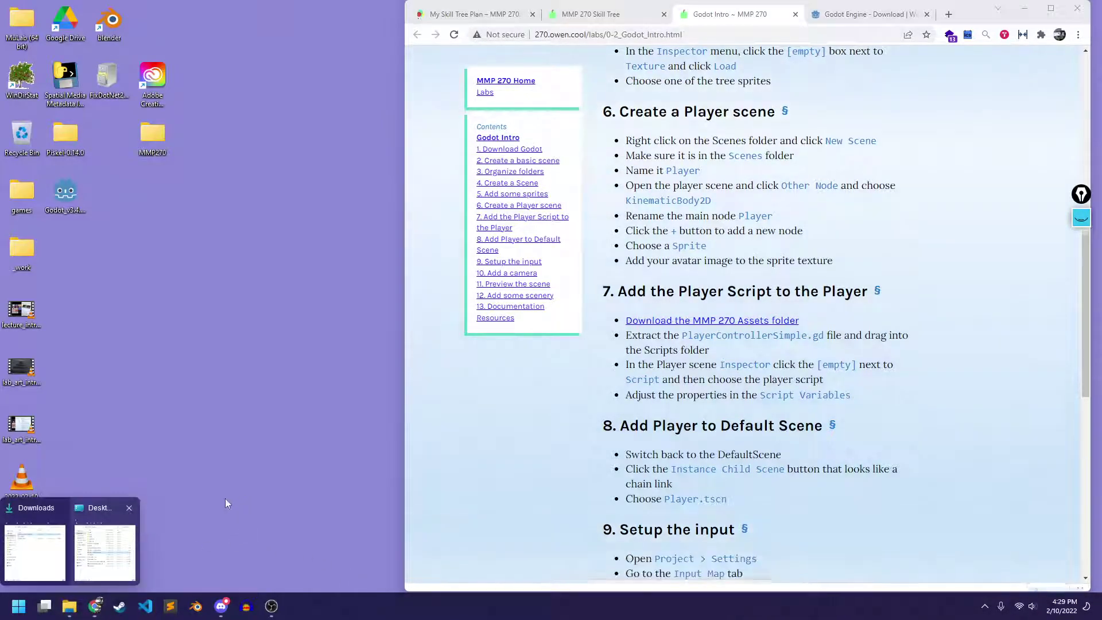
click(36, 536)
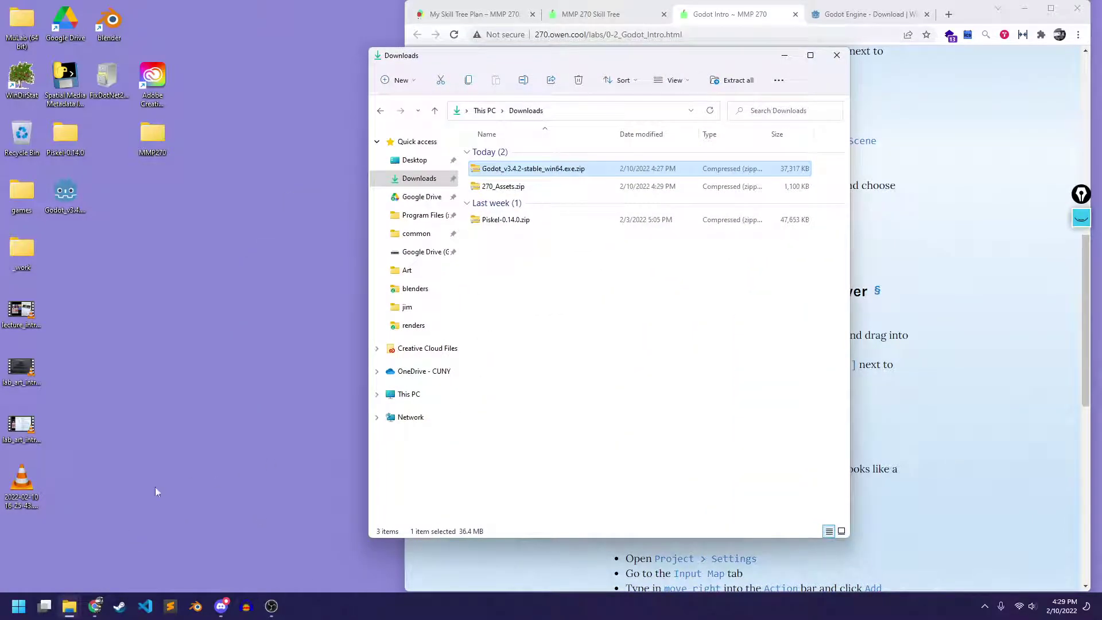
click(105, 552)
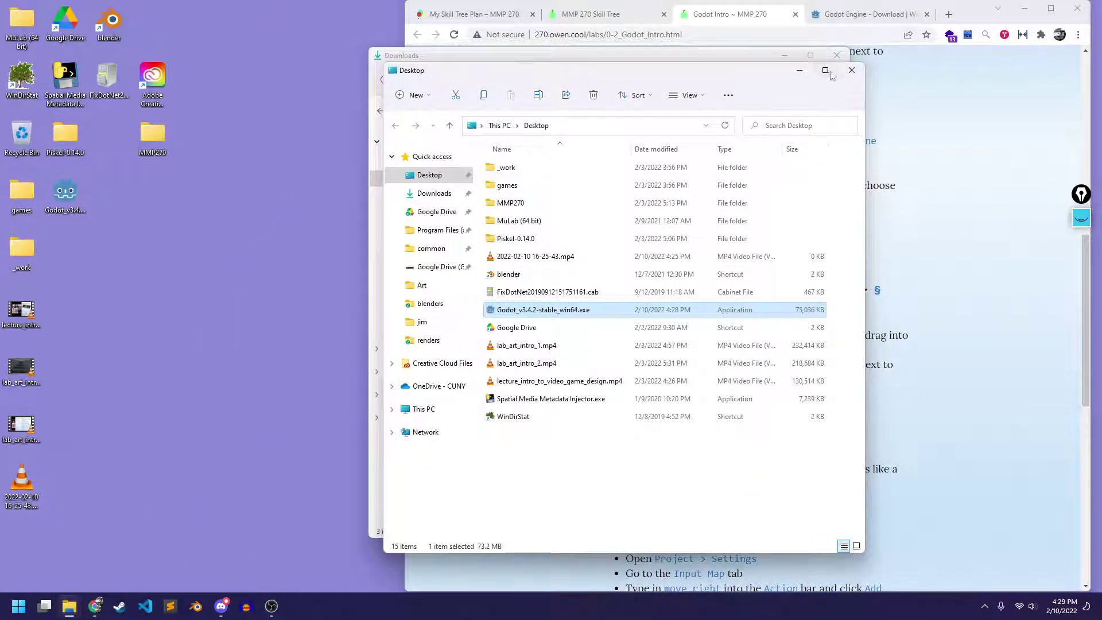
click(851, 70)
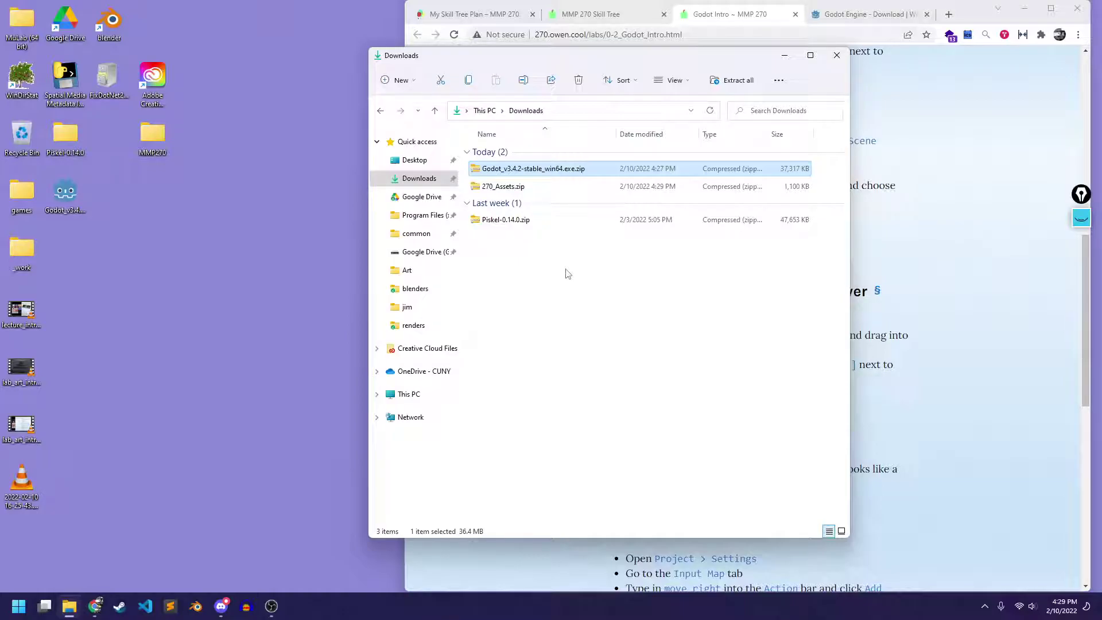
double_click(518, 188)
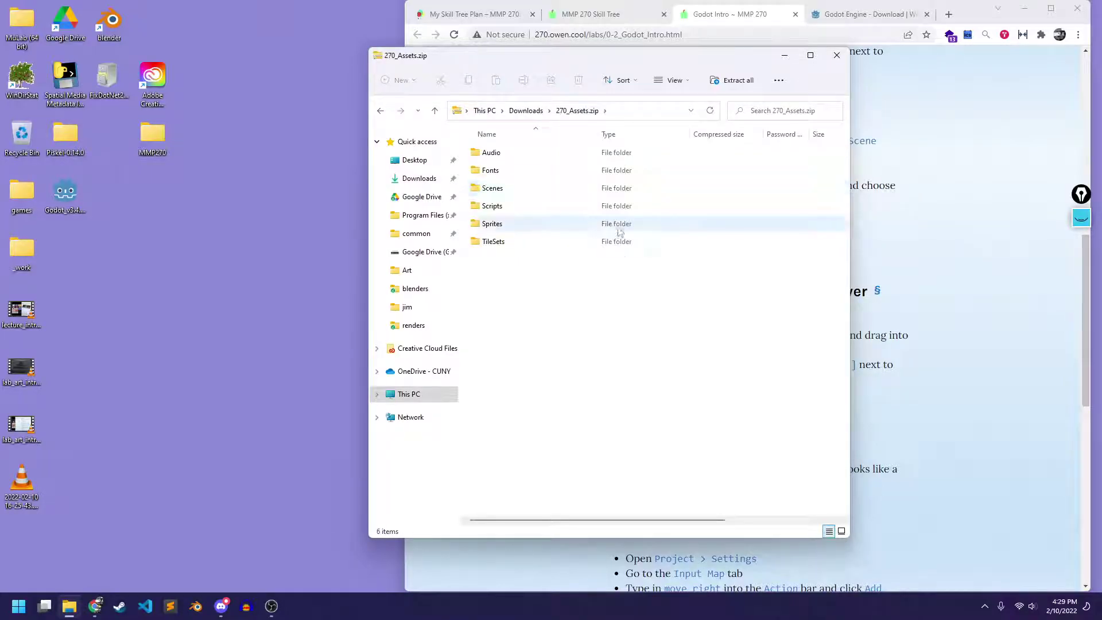
click(526, 111)
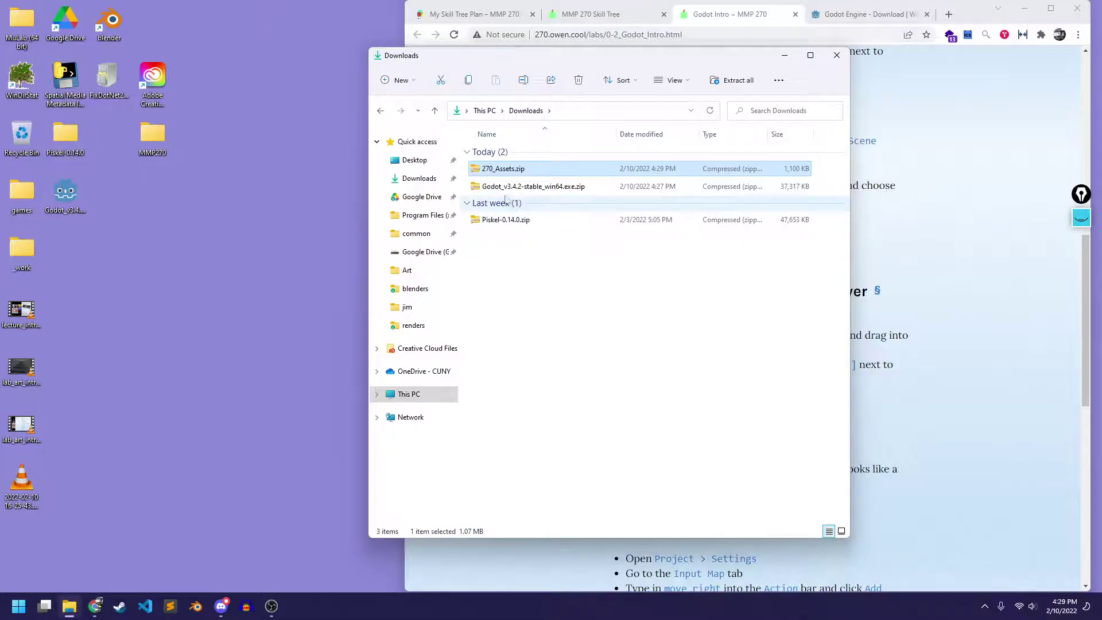
right_click(508, 174)
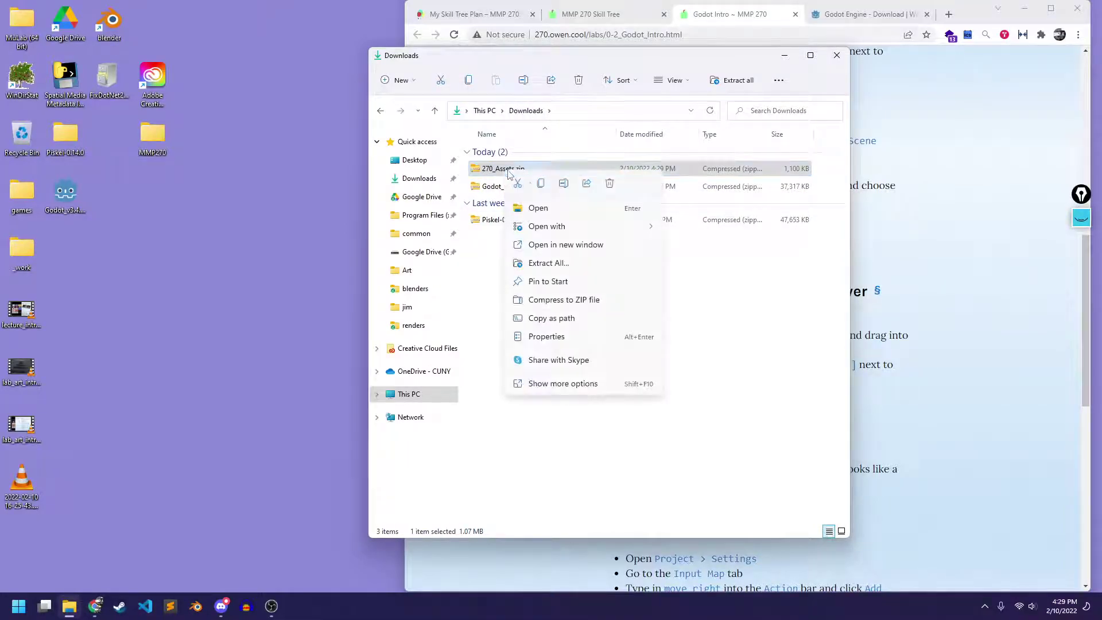
Extract all of 270_Assets.zip into Desktop > MMP270 alongside the Art folder
click(562, 264)
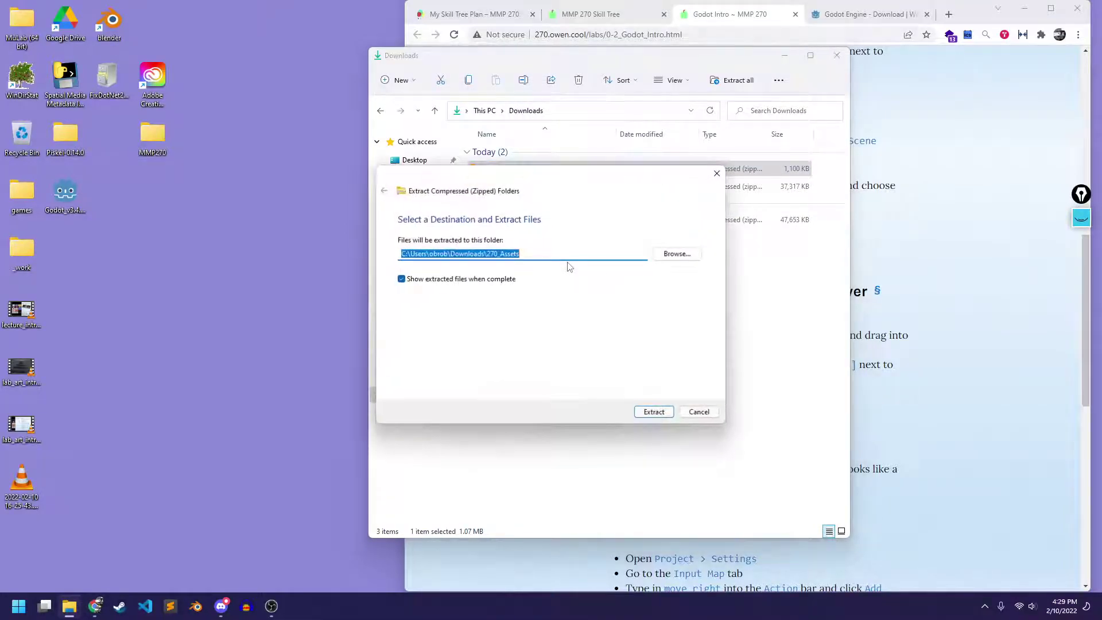
click(679, 253)
click(516, 315)
double_click(516, 314)
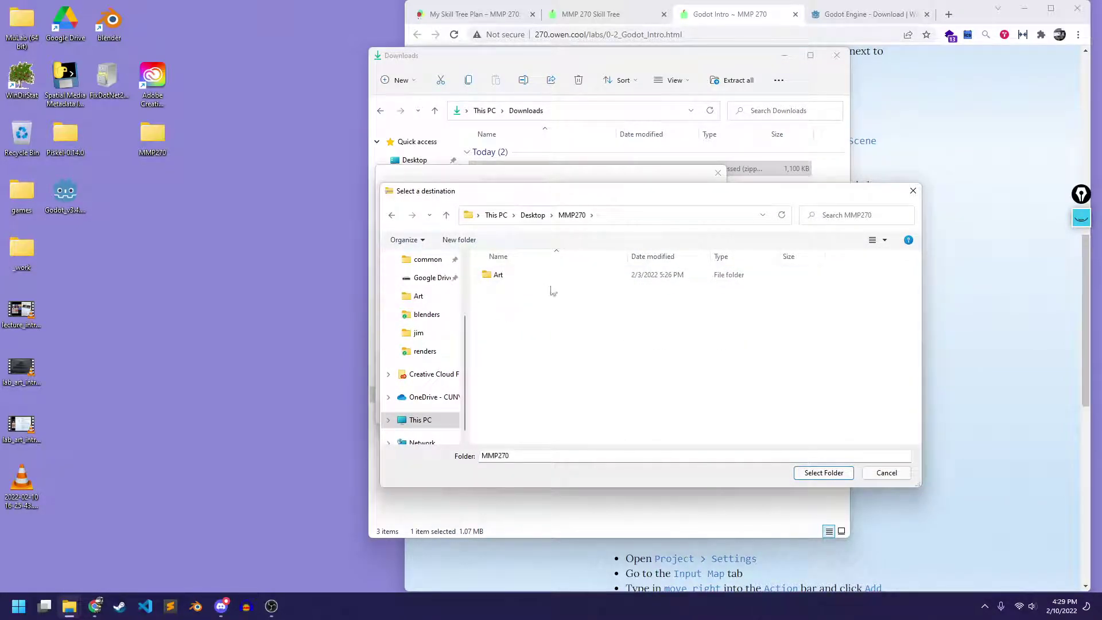
click(825, 473)
click(654, 412)
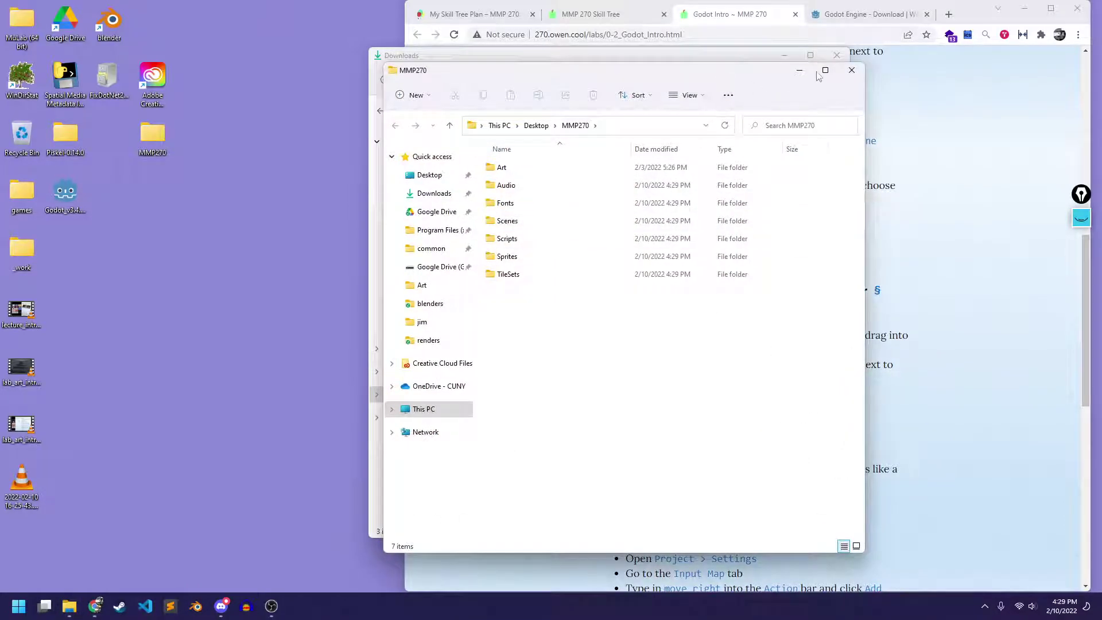
drag(539, 70, 418, 51)
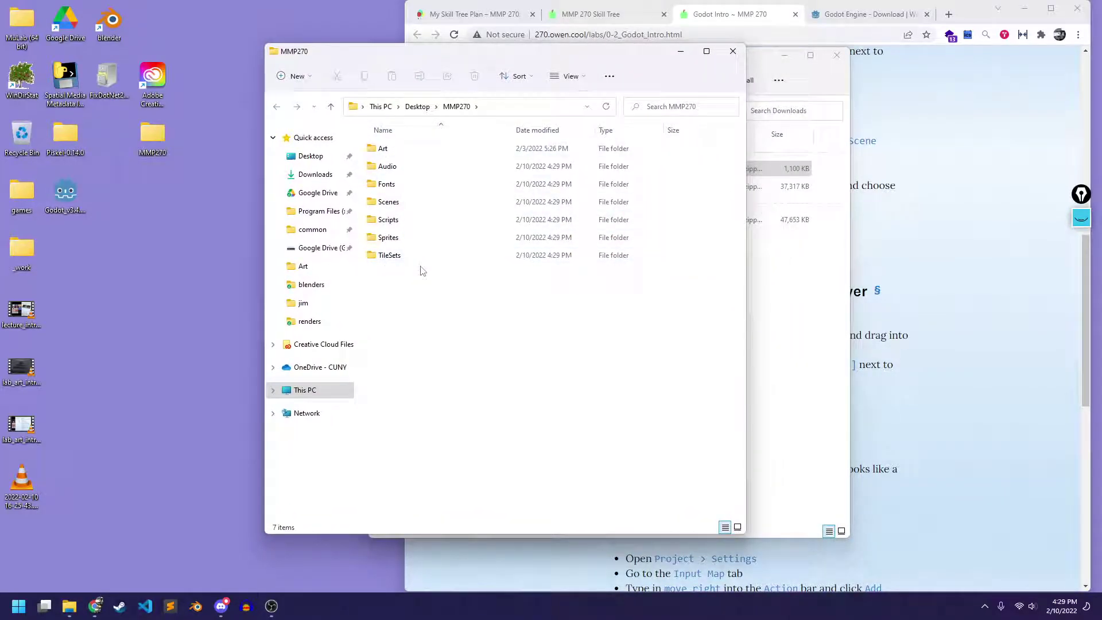
double_click(413, 151)
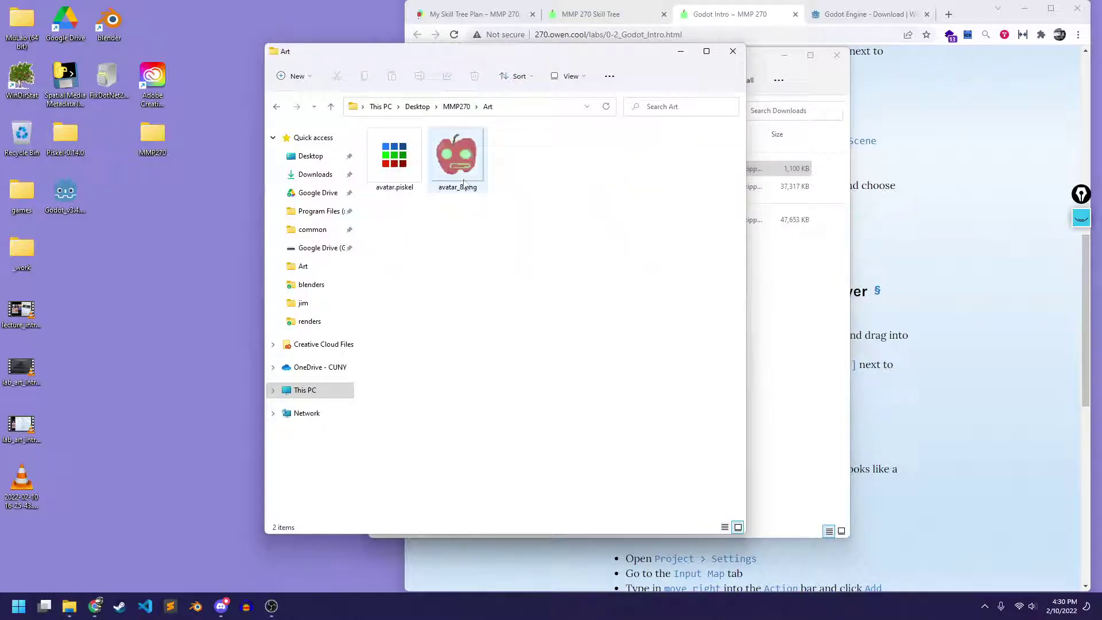
click(458, 107)
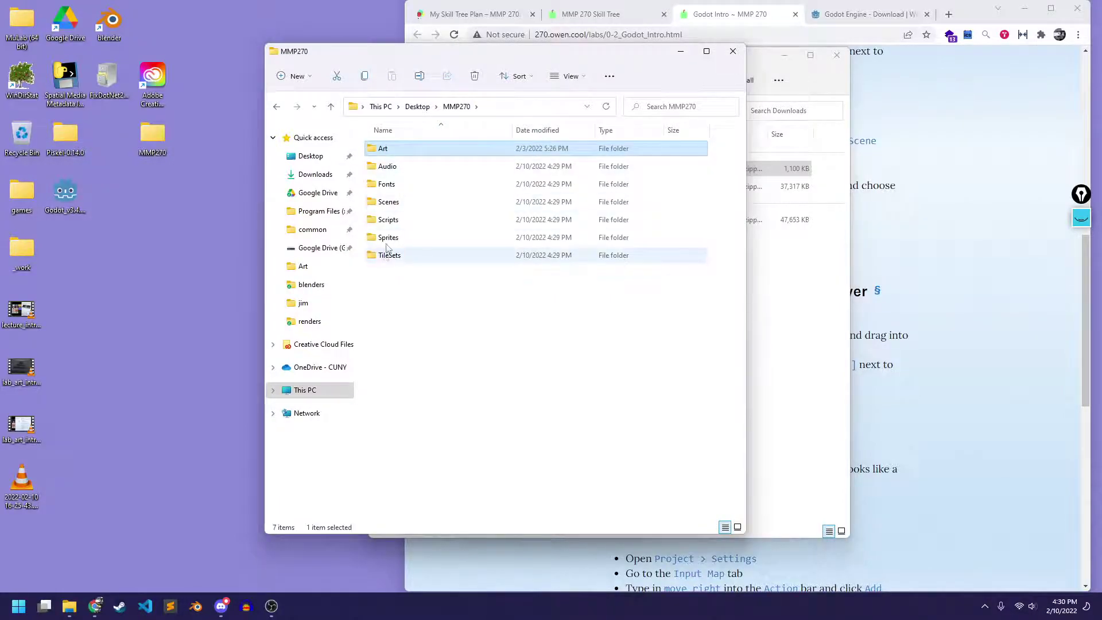
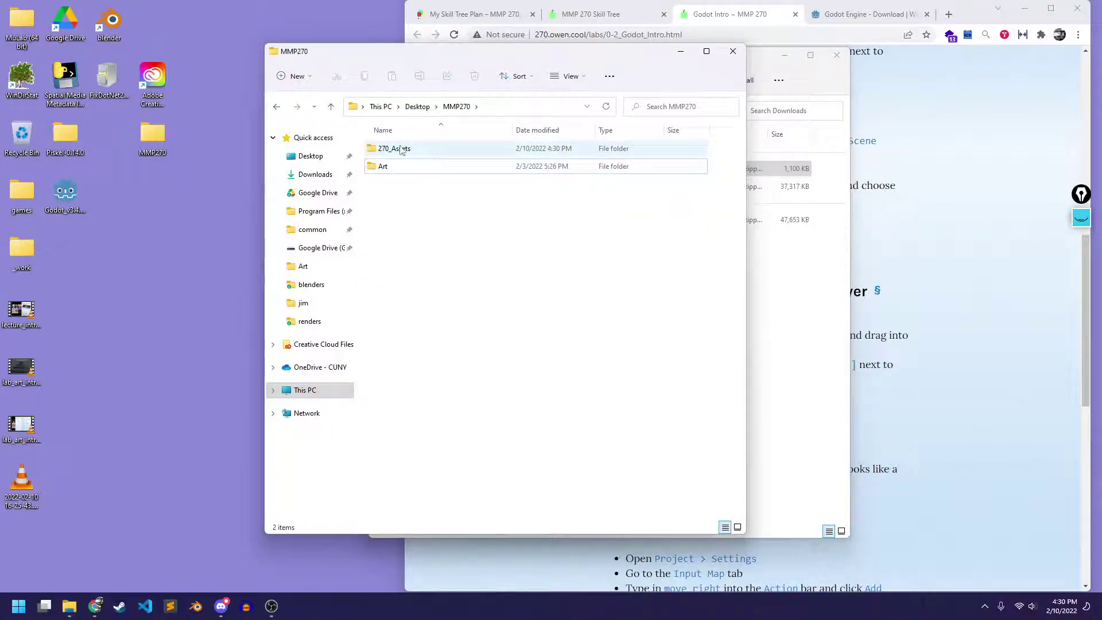
Open the 270_Assets folder and review its Audio and Fonts subfolders
double_click(395, 150)
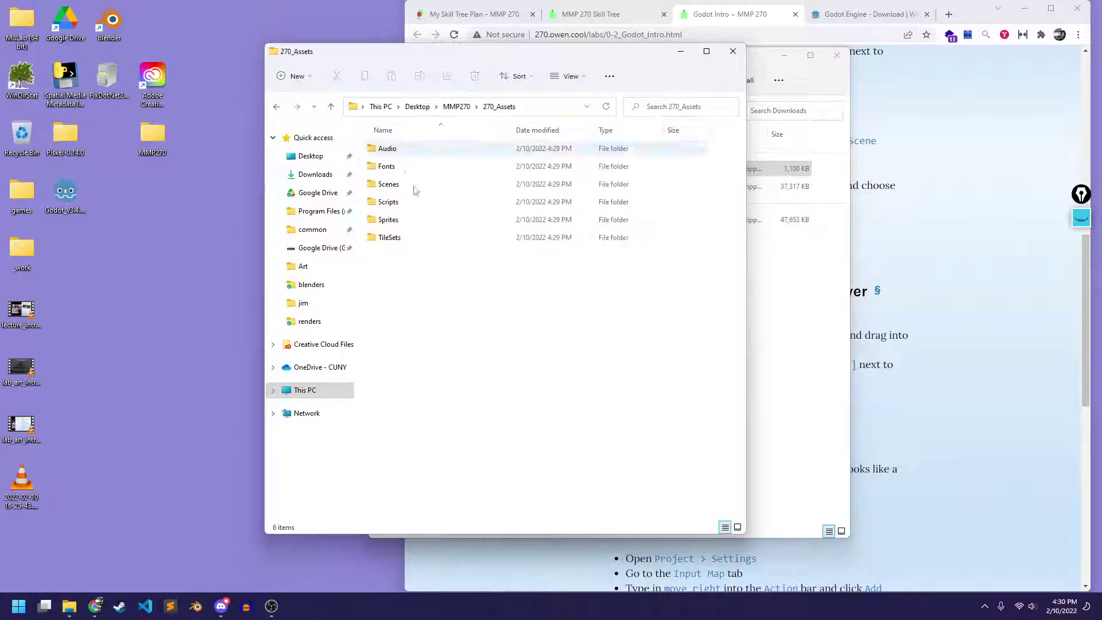
double_click(420, 150)
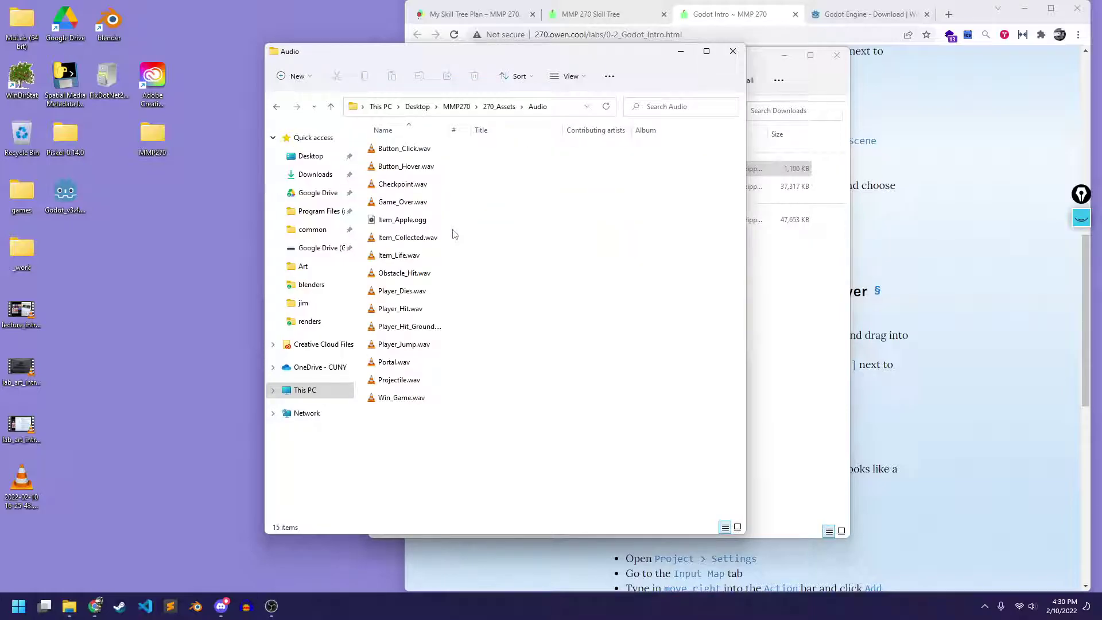
click(498, 106)
double_click(383, 167)
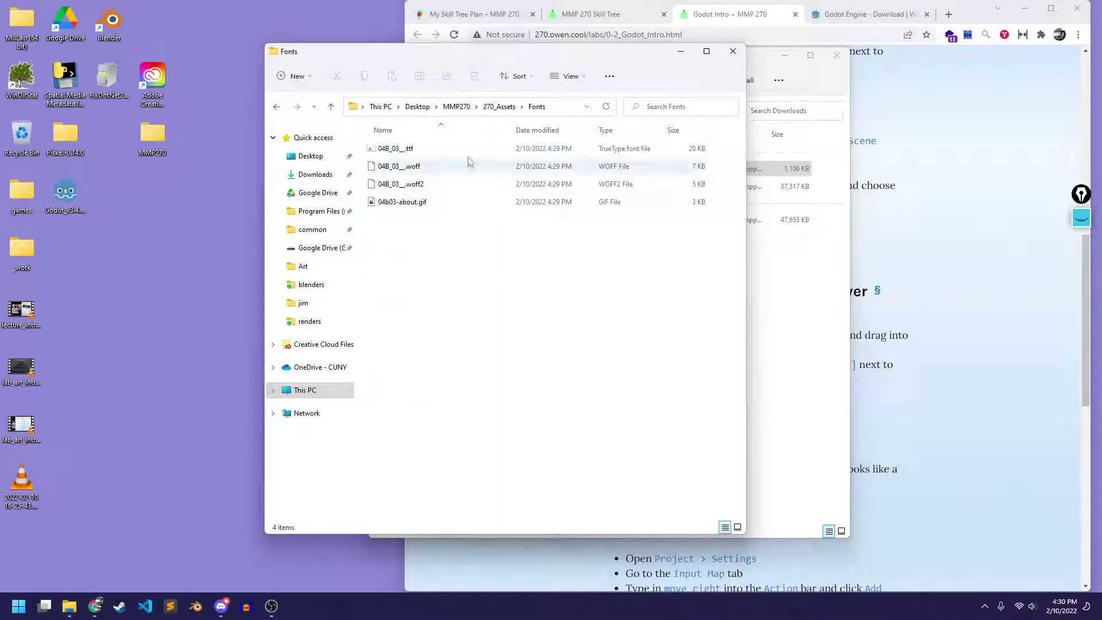
click(498, 107)
Review the Scenes and Scripts subfolders, then open Sprites
double_click(390, 185)
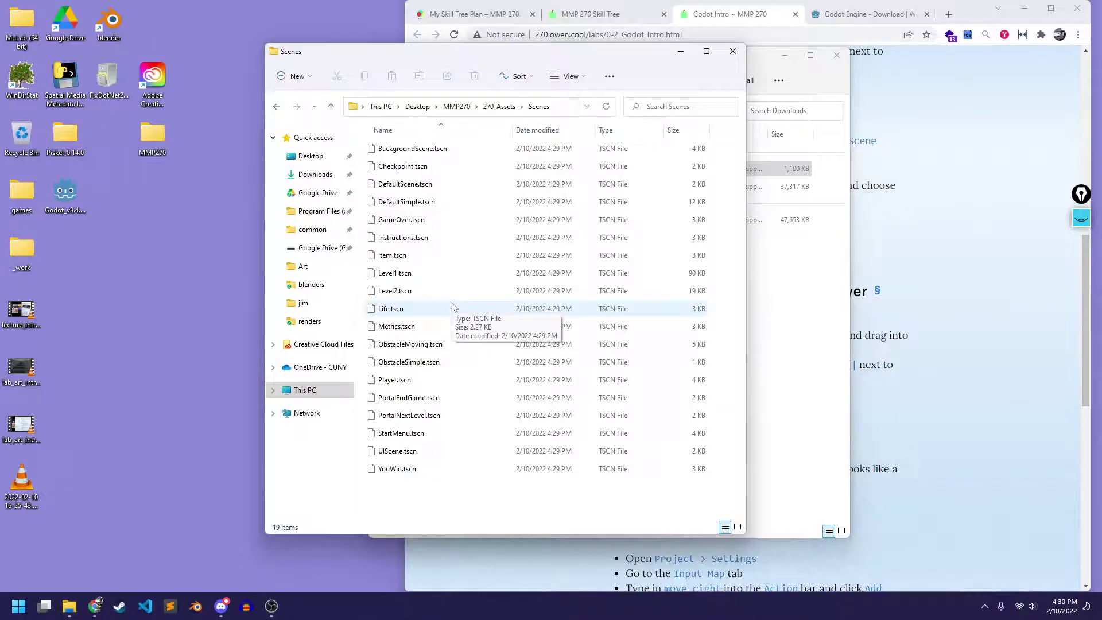
click(504, 106)
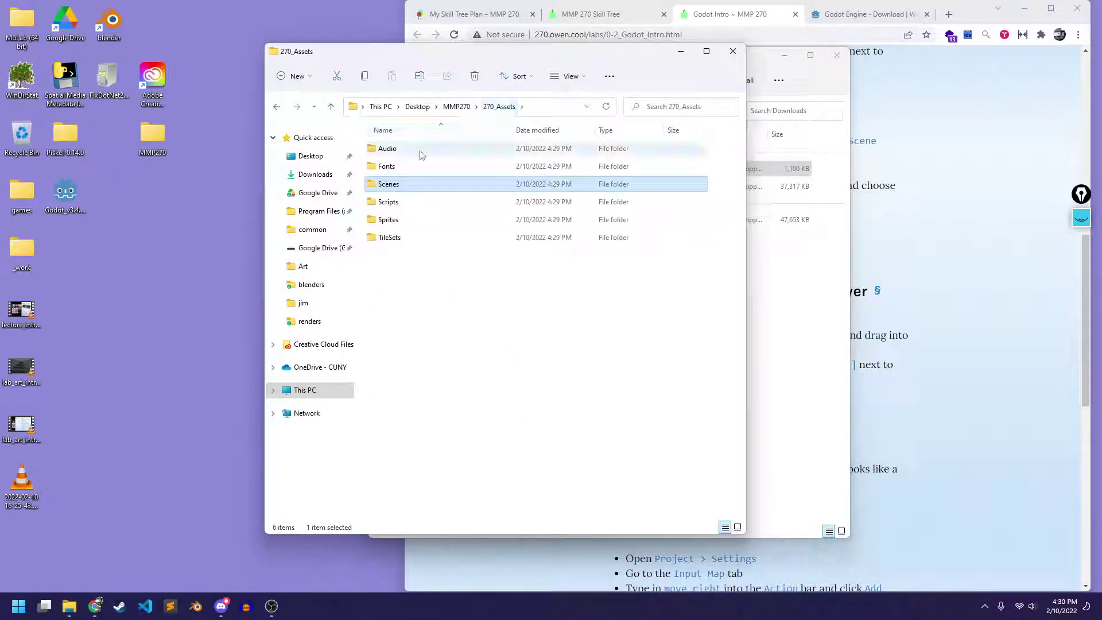
double_click(401, 202)
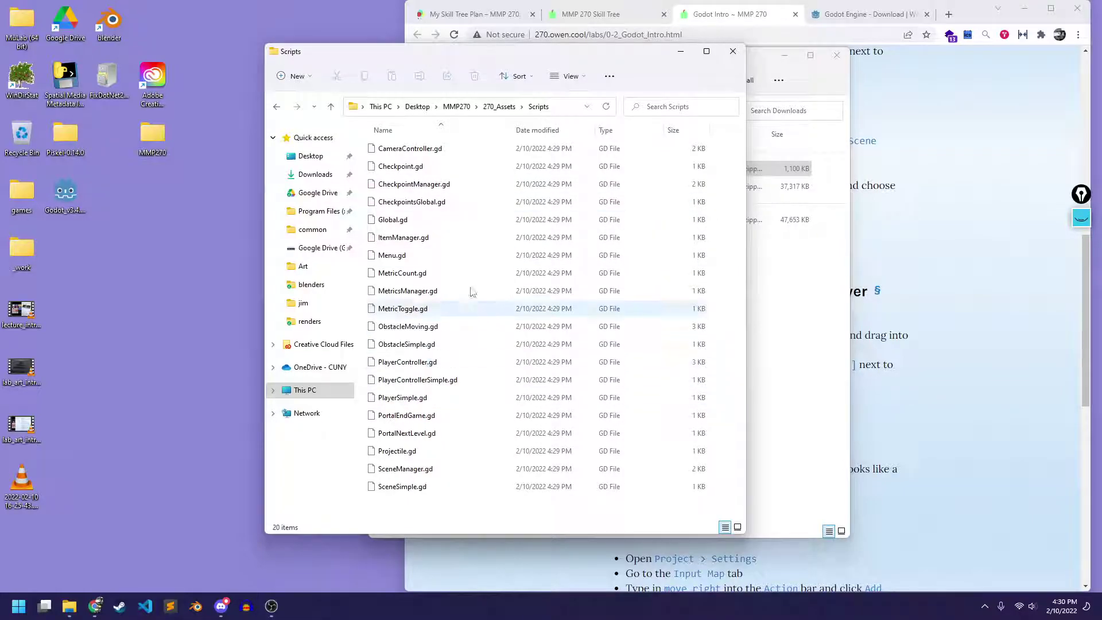
click(499, 106)
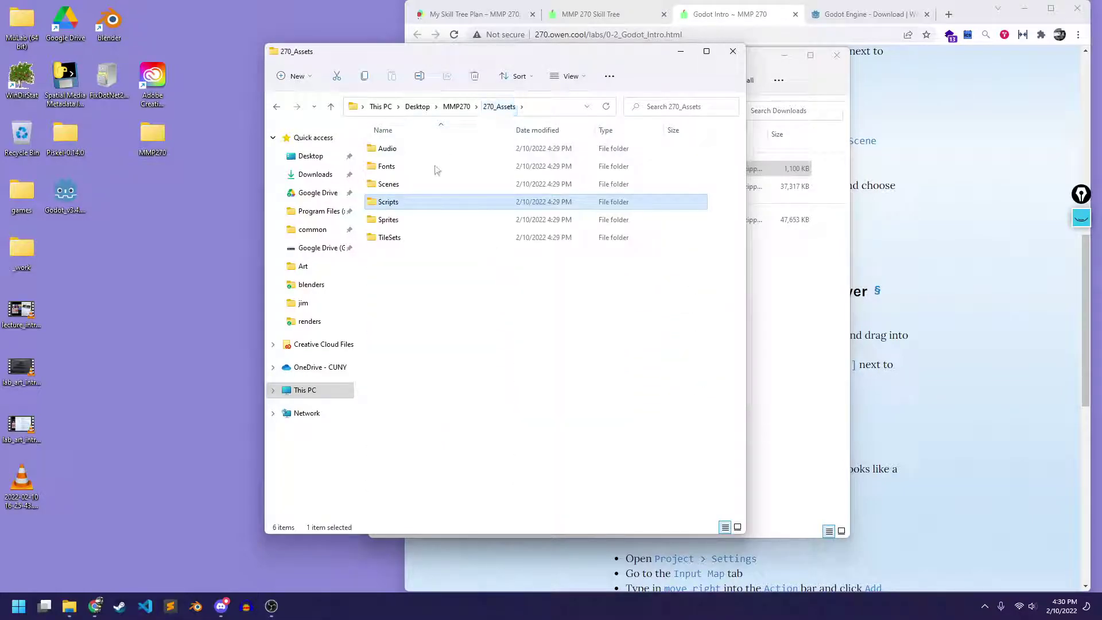
double_click(391, 220)
Scroll through the Sprites folder's character, obstacle and UI images
scroll(488, 251, down, 2)
scroll(490, 247, up, 2)
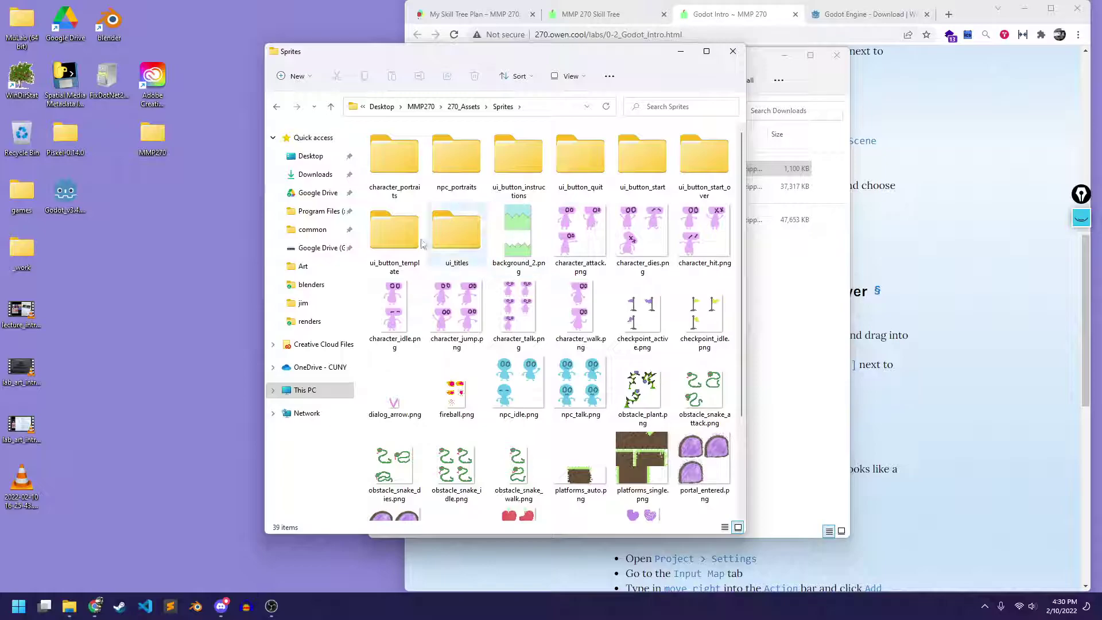
scroll(471, 326, down, 2)
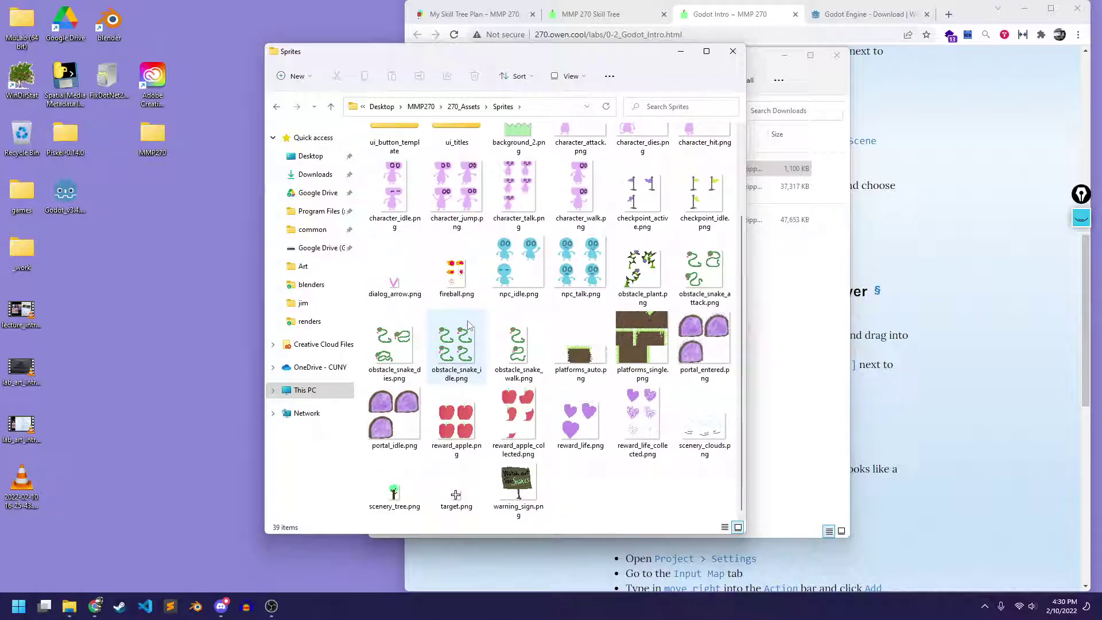
mouse_move(468, 324)
scroll(468, 325, up, 2)
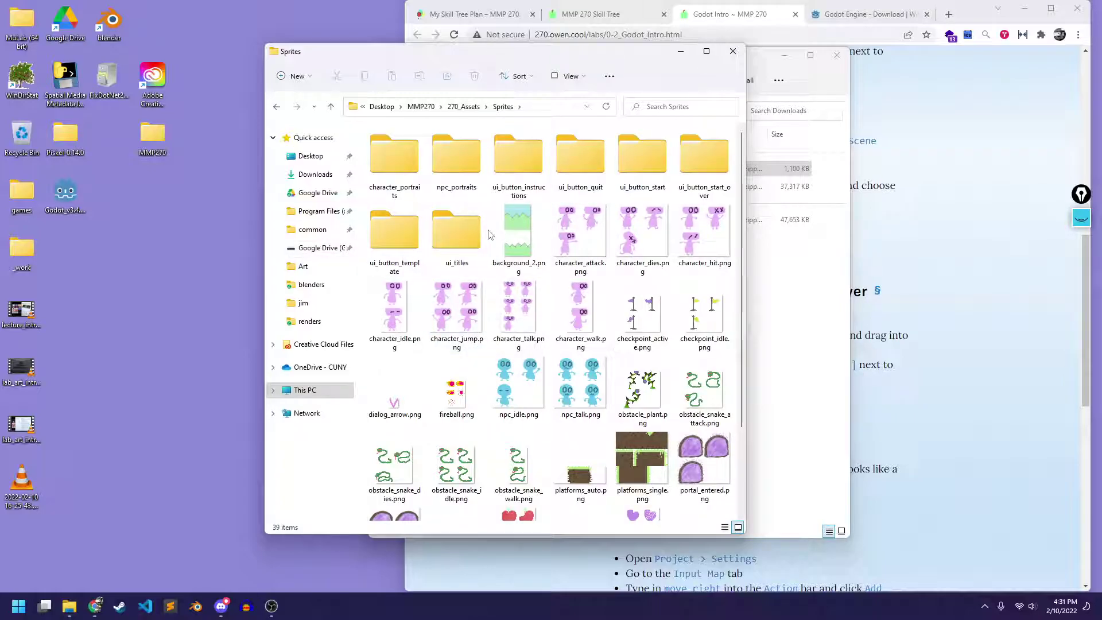
Look inside the TileSets folder and return to 270_Assets
click(463, 106)
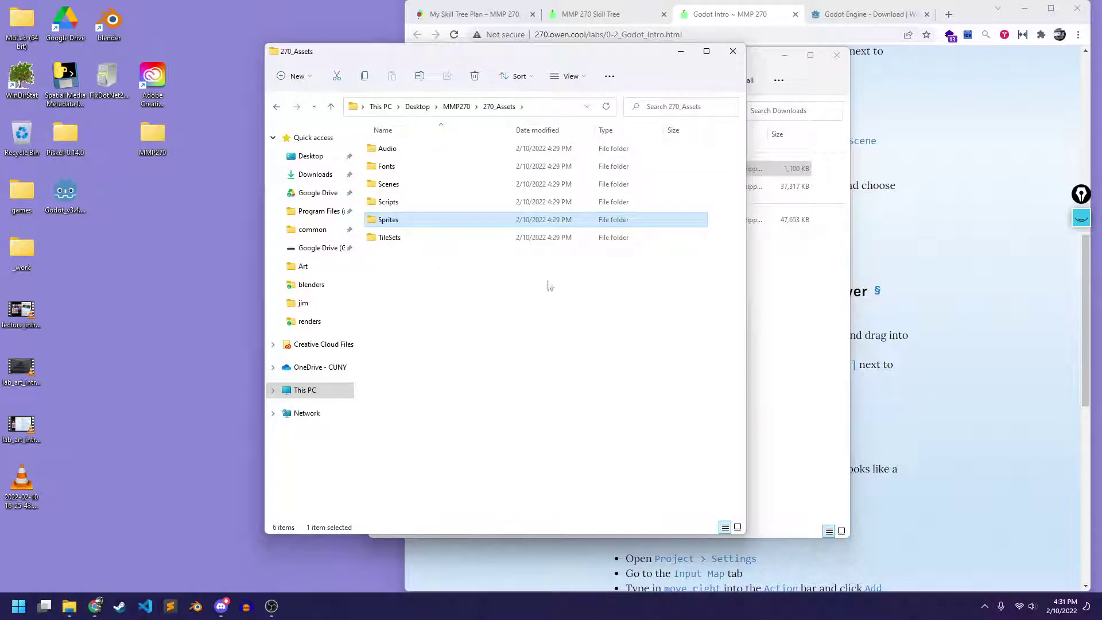
double_click(405, 238)
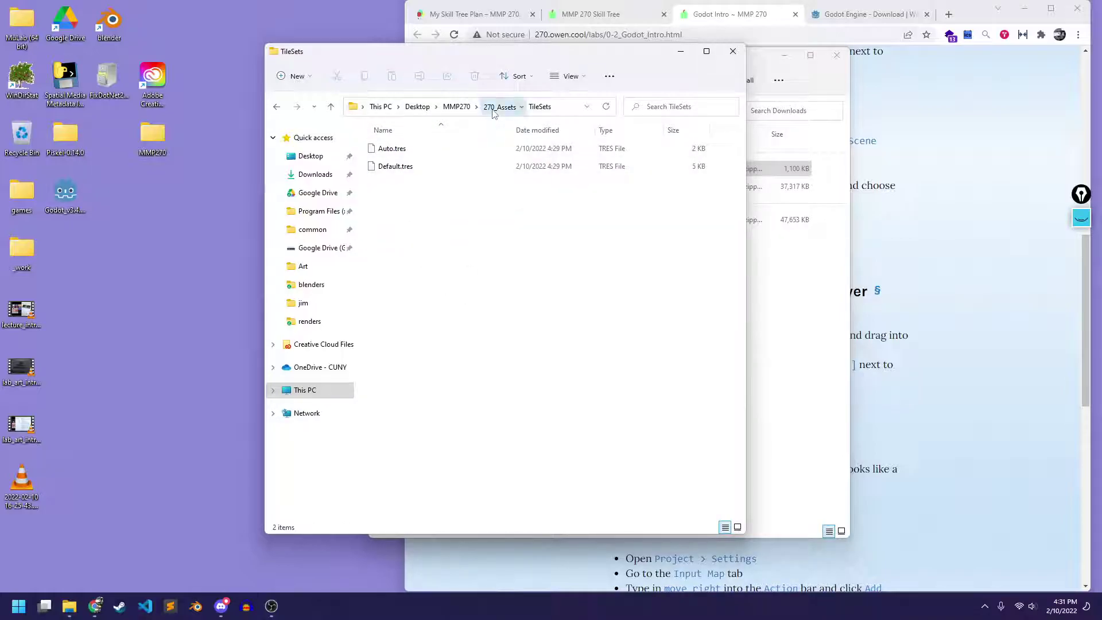
click(497, 106)
Go up to MMP270, shift its window, and close it
click(456, 108)
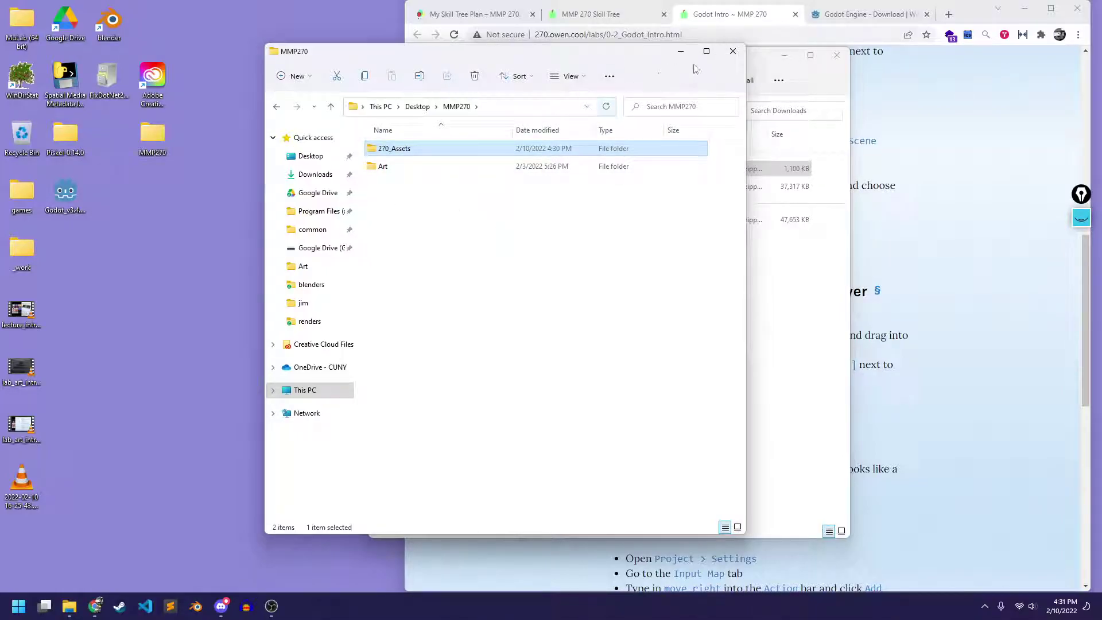
drag(552, 59, 507, 80)
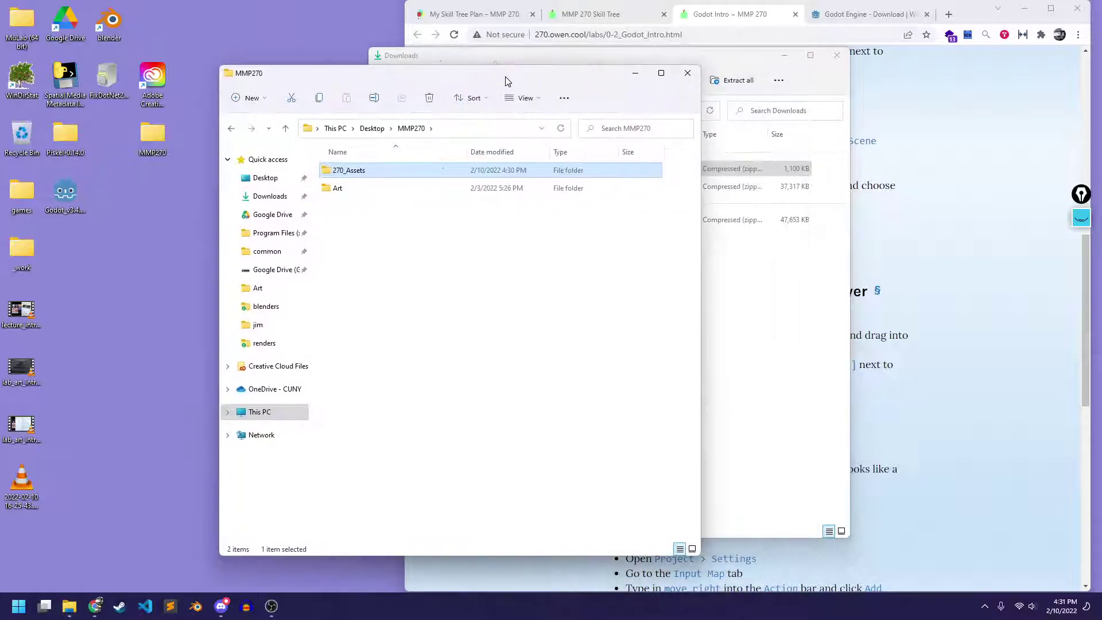
click(687, 72)
Close the Downloads window, copy the assets download link, and open Discord's mmp270 channel
drag(705, 62, 644, 61)
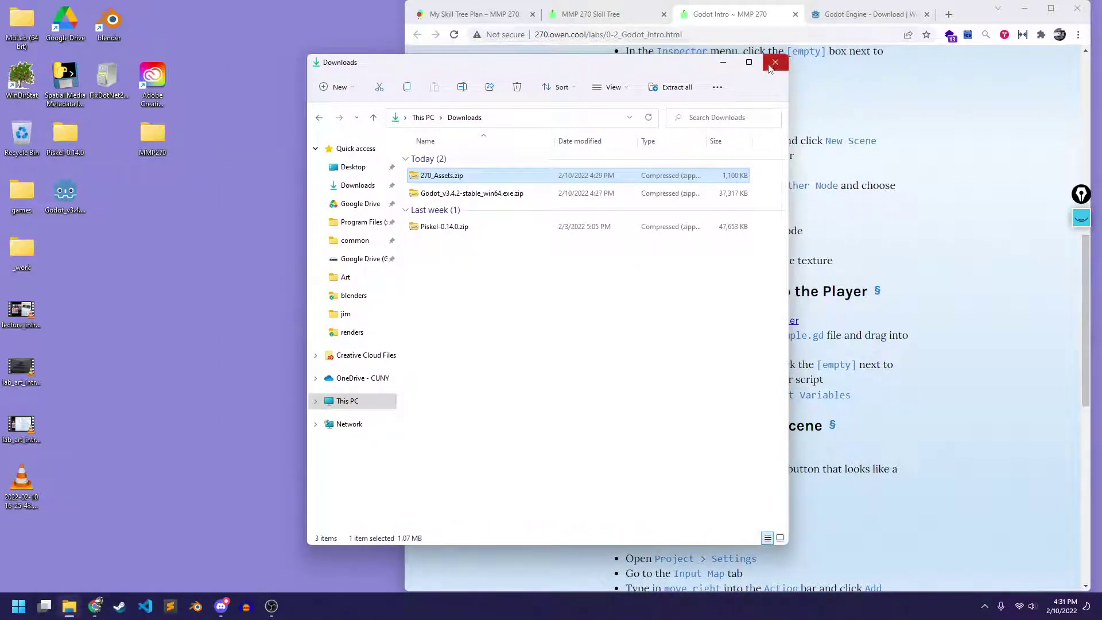
click(776, 55)
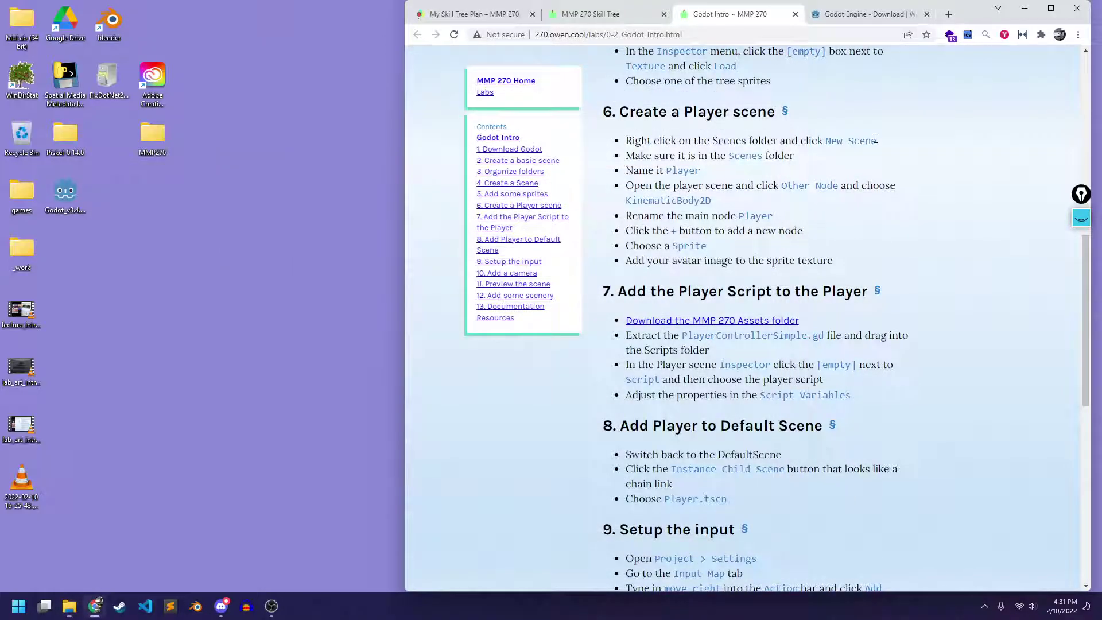
right_click(705, 320)
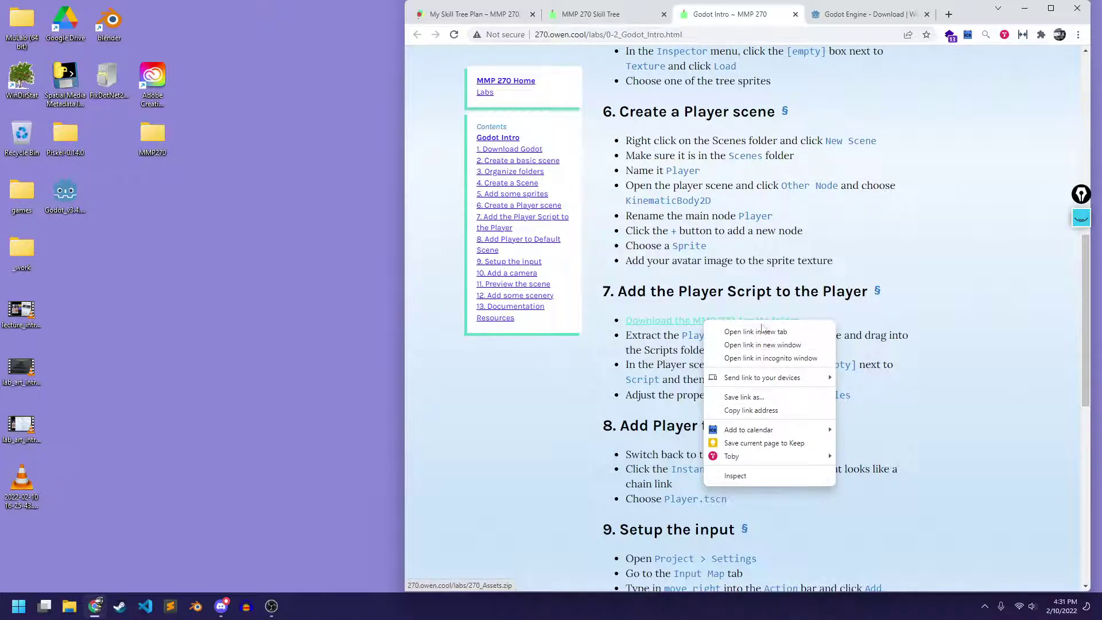
click(750, 409)
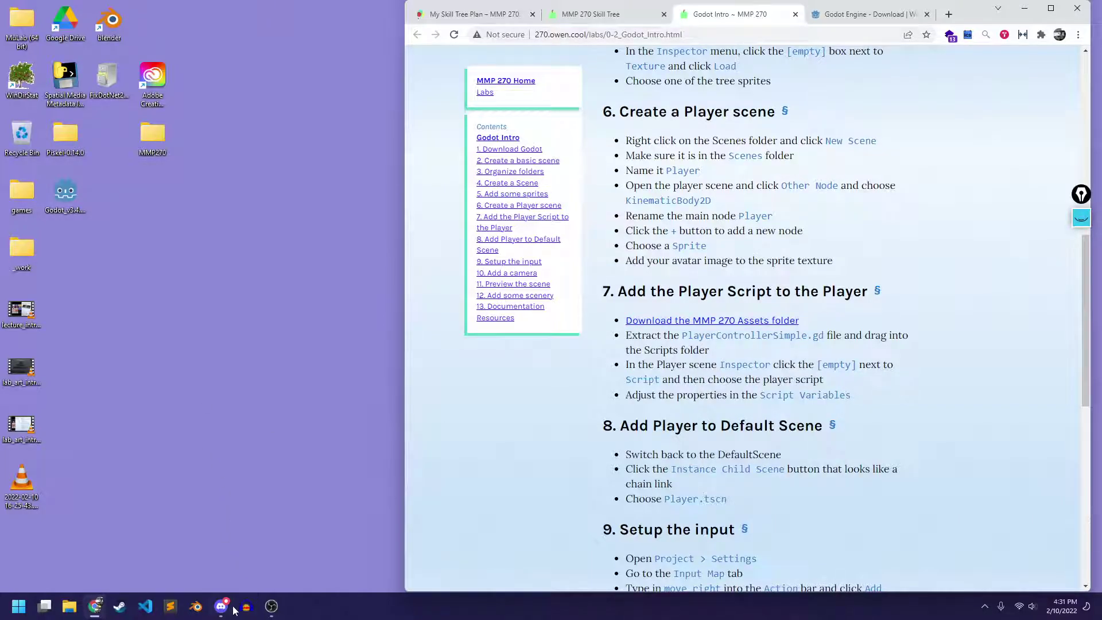
click(221, 606)
click(85, 94)
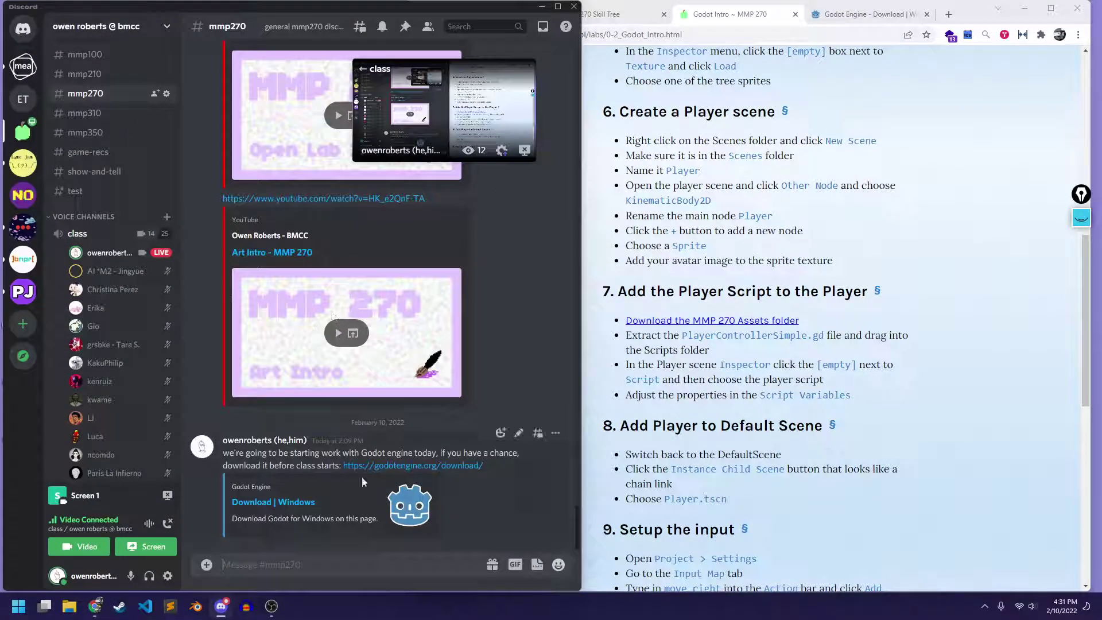
Send 'assets:' with the pasted assets link in #mmp270, then minimize Discord
click(308, 567)
text(assets:)
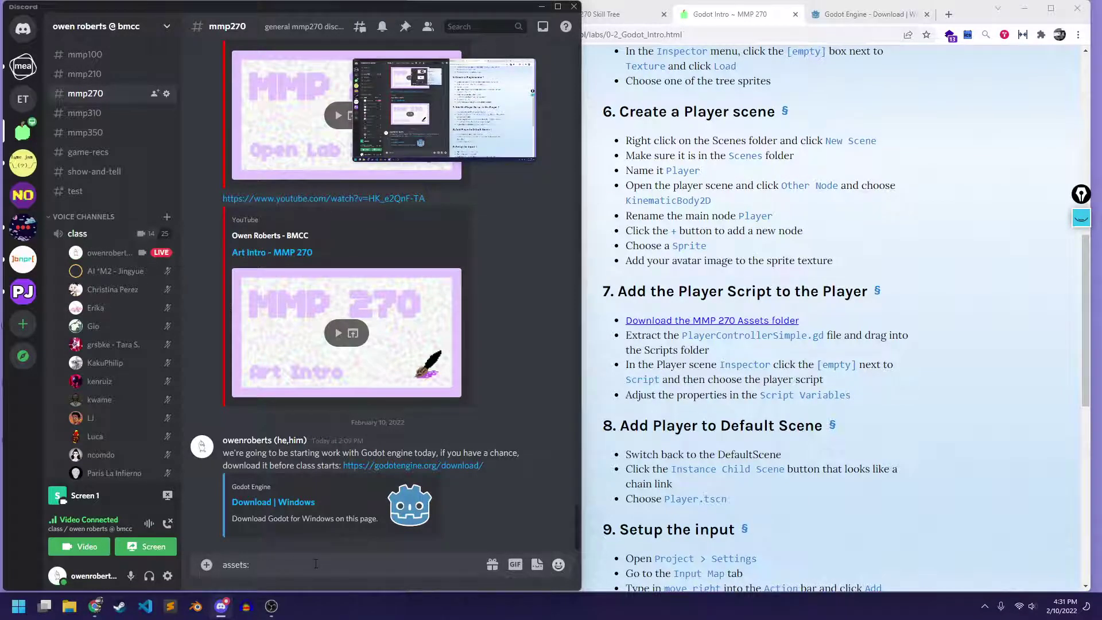
text(http://270.owen.cool/labs/270_Assets.zip)
key(Return)
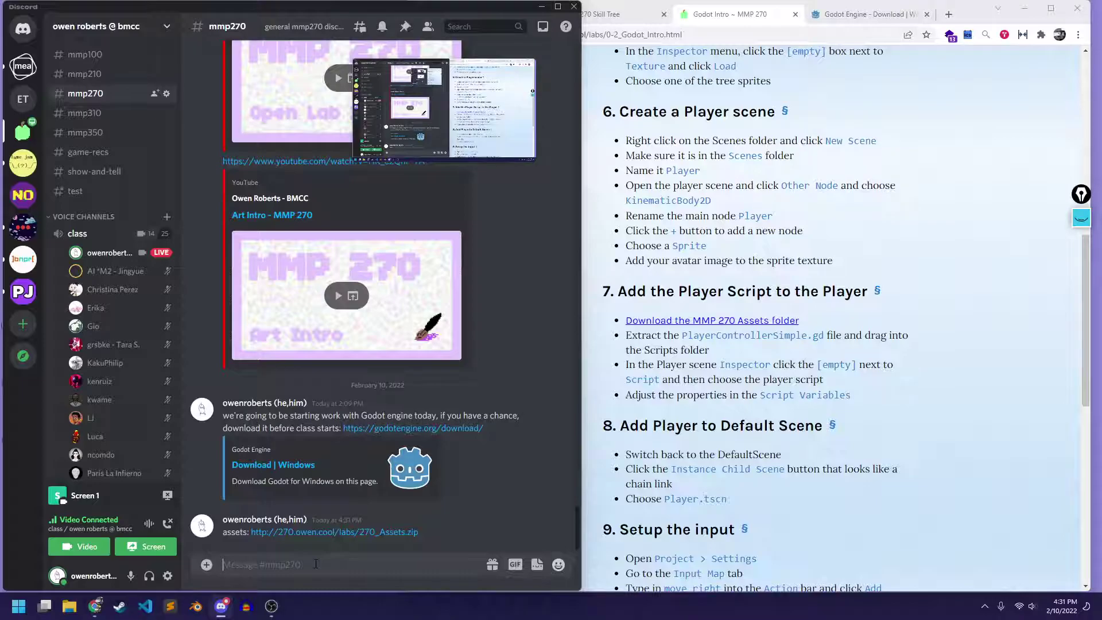
click(541, 8)
scroll(860, 138, up, 1)
scroll(860, 139, up, 10)
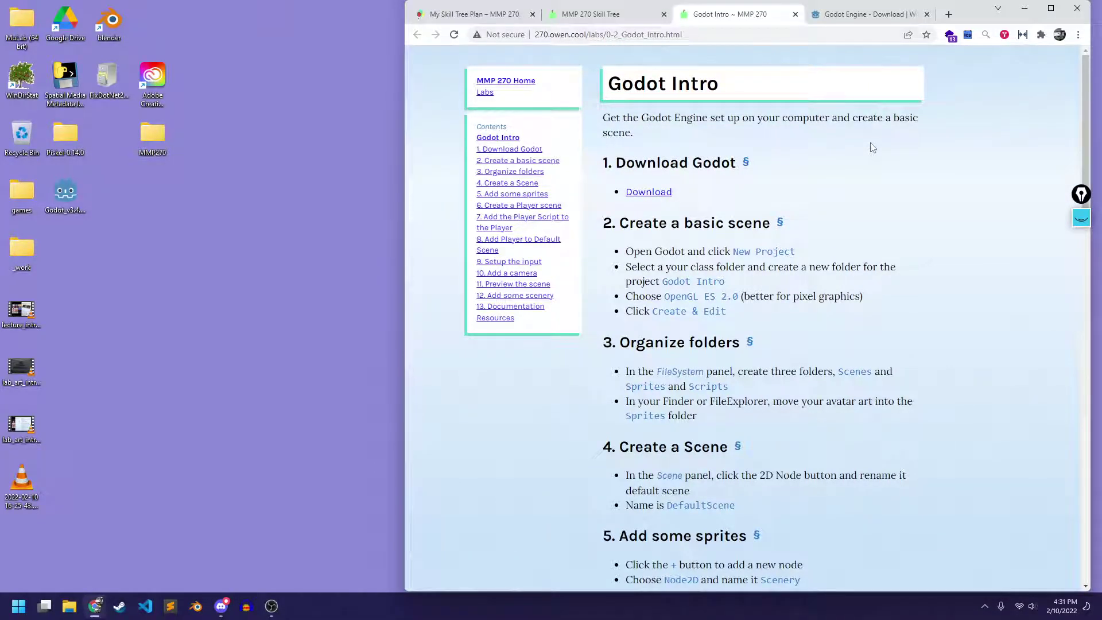
Close the Godot Engine - Download tab and launch Godot from its desktop icon
click(926, 14)
scroll(809, 204, down, 2)
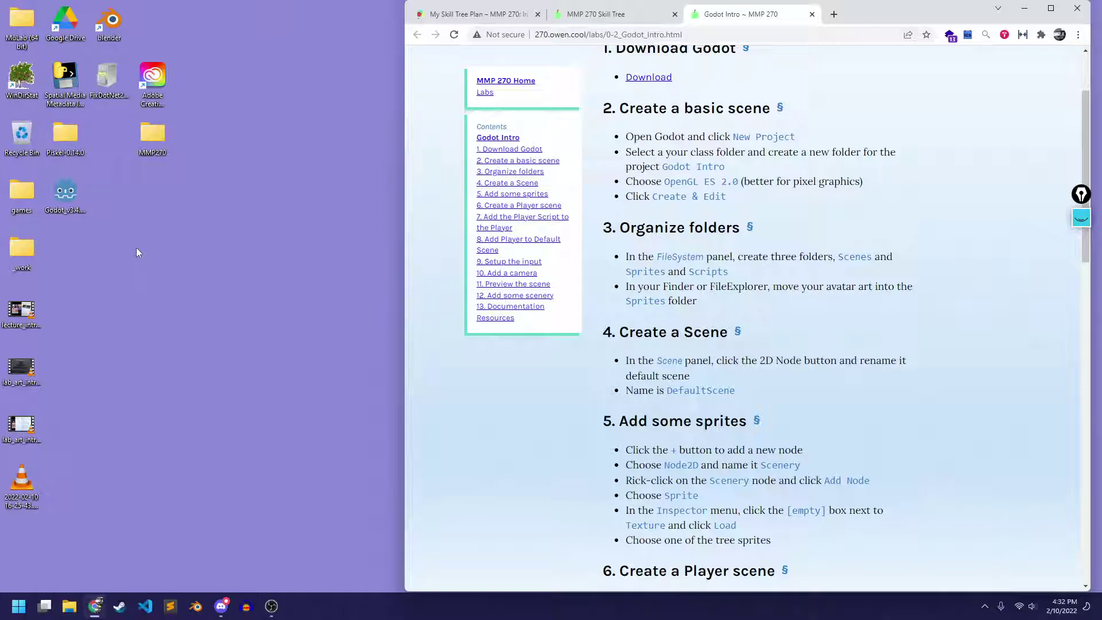
click(69, 194)
double_click(69, 194)
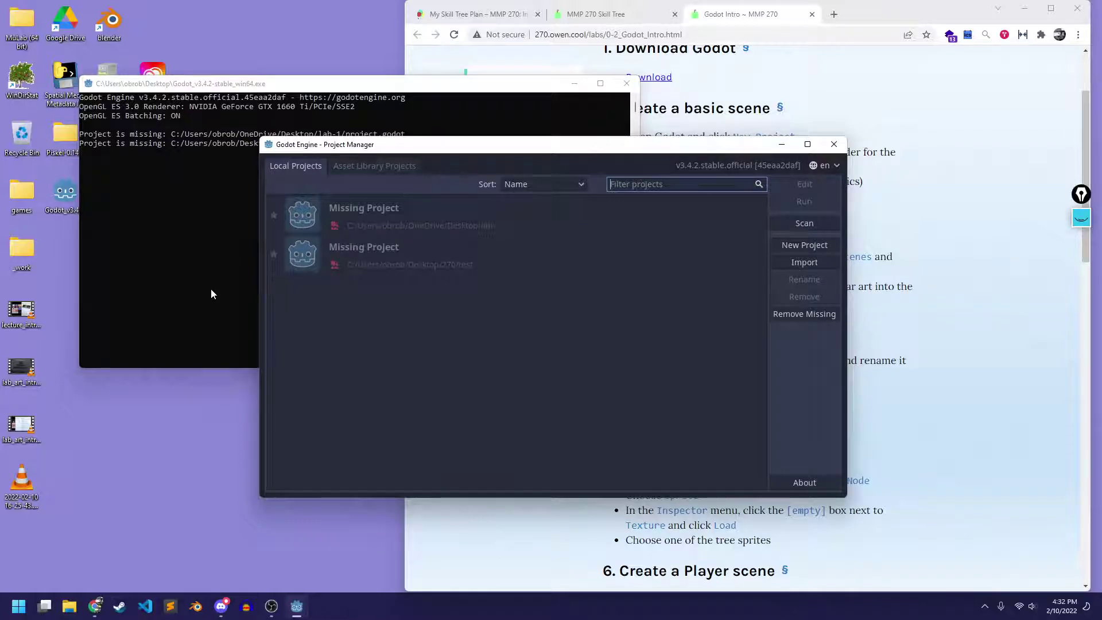
Remove both Missing Project entries from Local Projects, confirming each removal
click(470, 209)
click(816, 299)
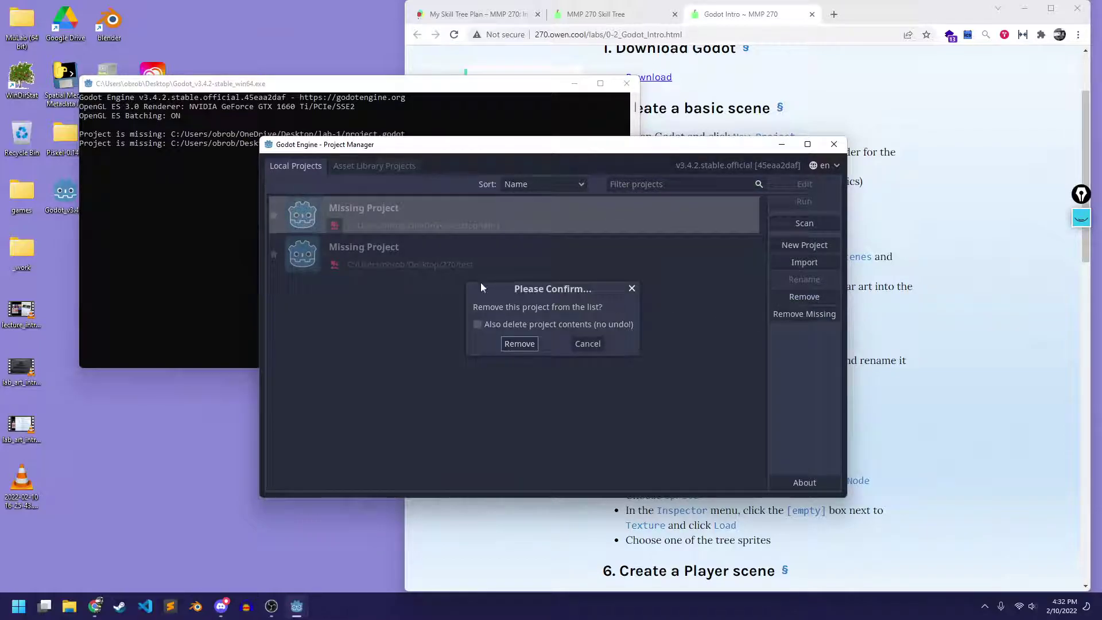
click(519, 343)
click(415, 223)
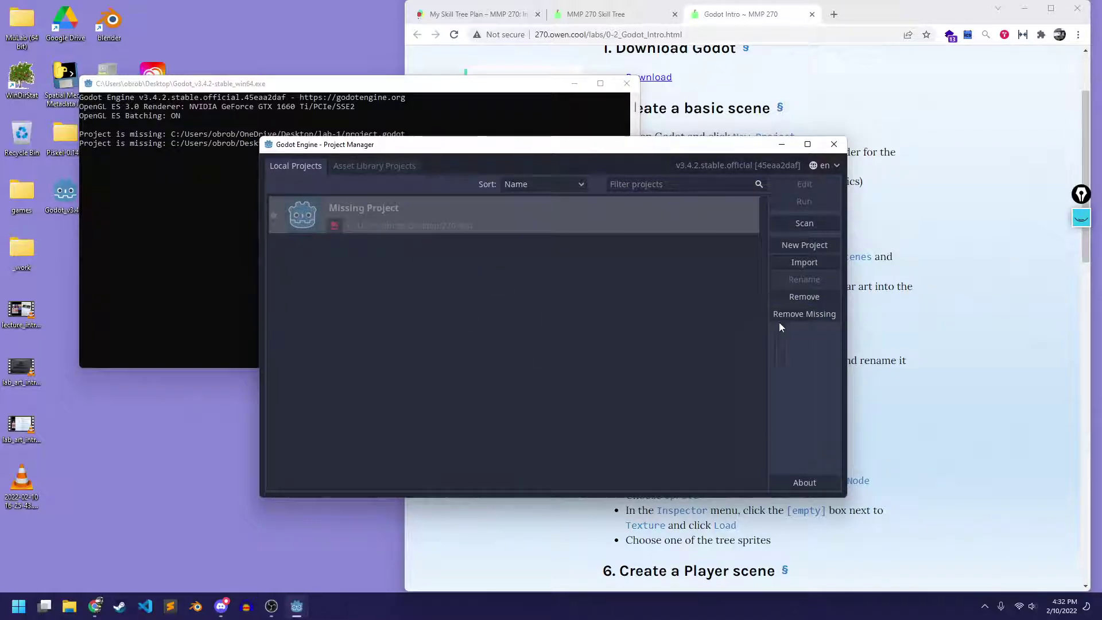
click(817, 293)
click(520, 343)
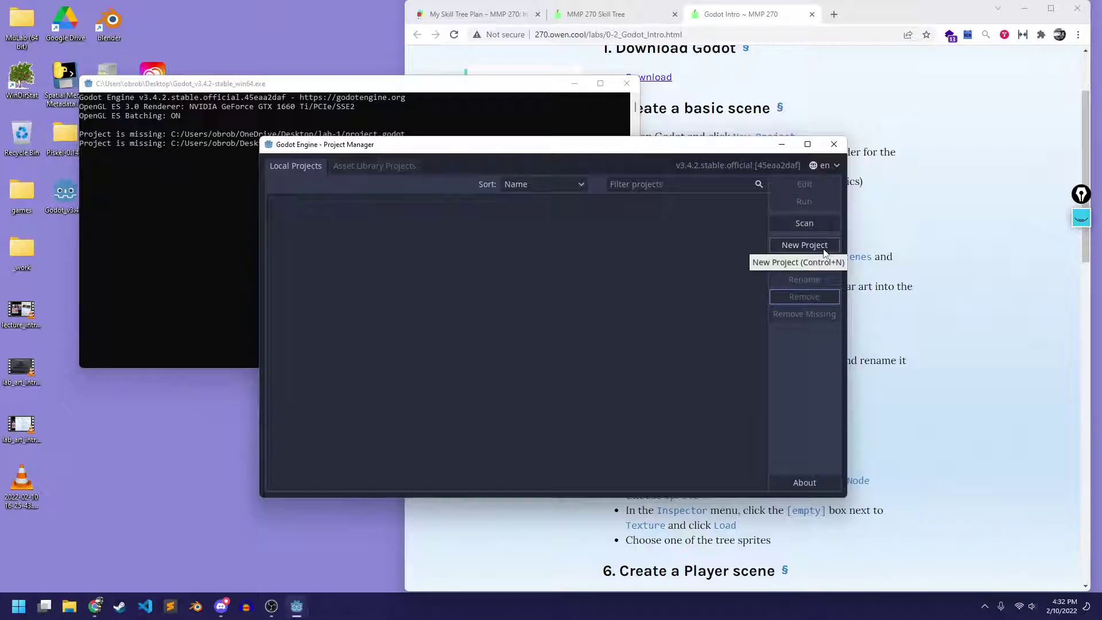
click(801, 249)
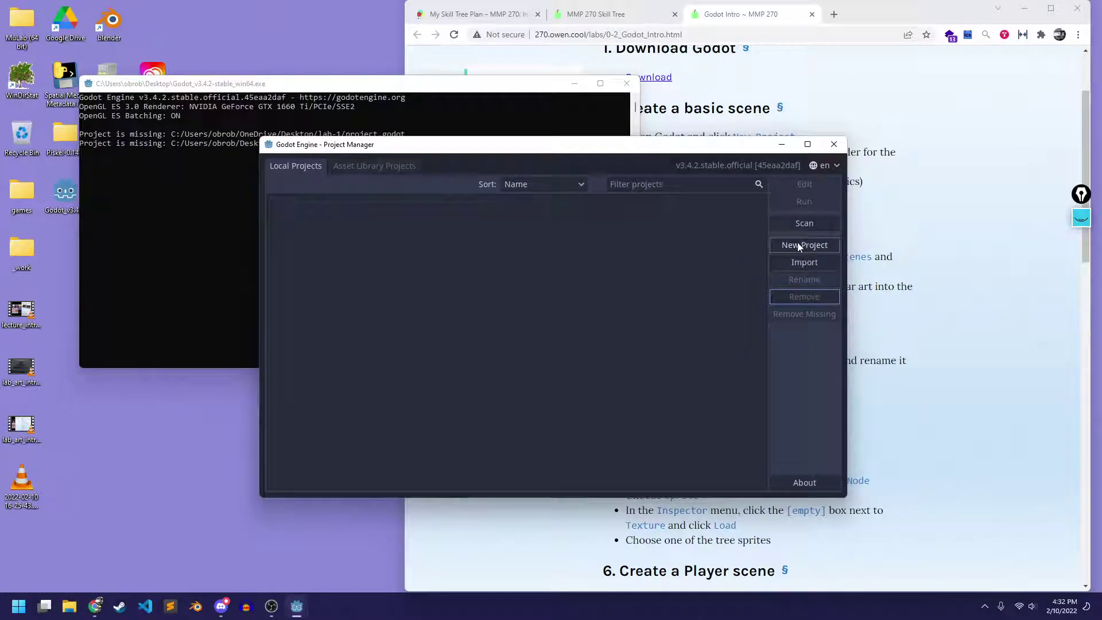
Begin a project named 'My Game', then reposition the Godot console and Project Manager windows
click(796, 244)
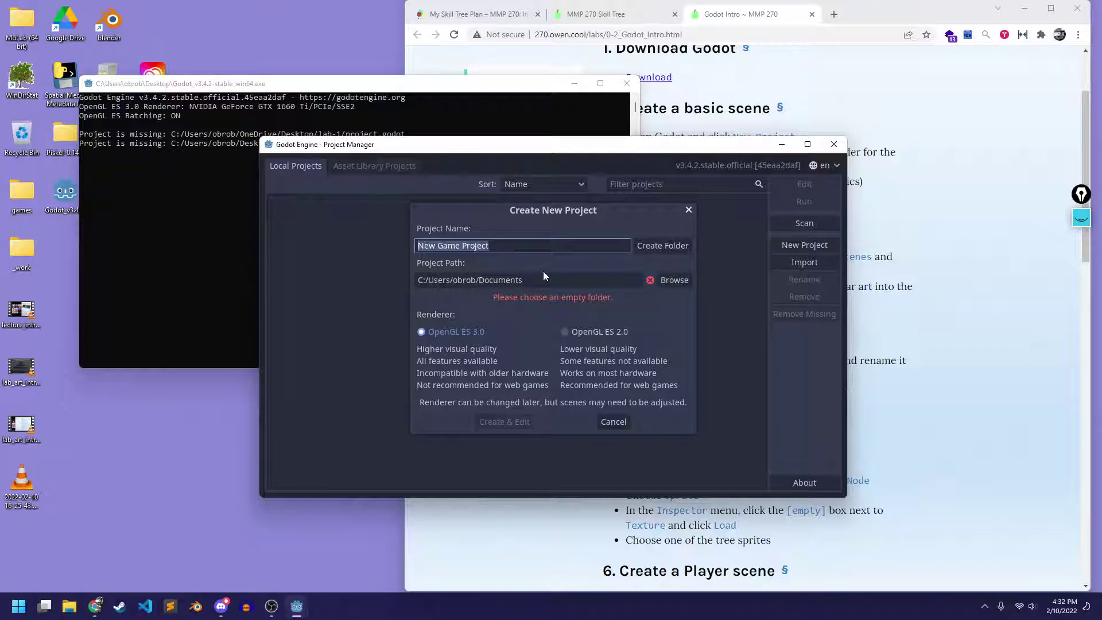
text(My Game)
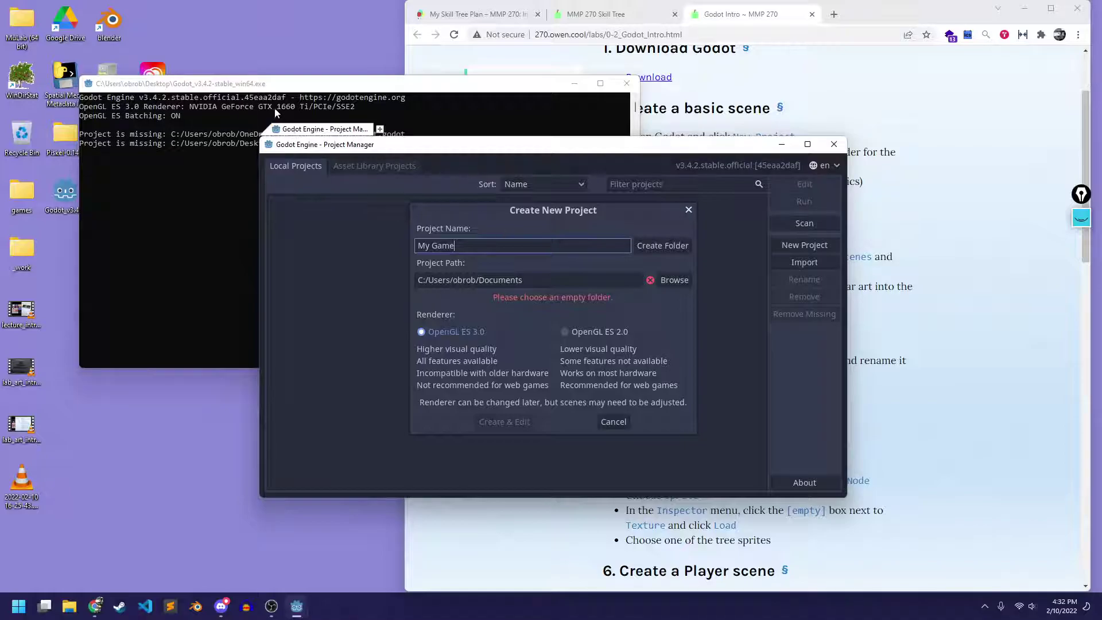
drag(274, 83, 400, 22)
click(300, 315)
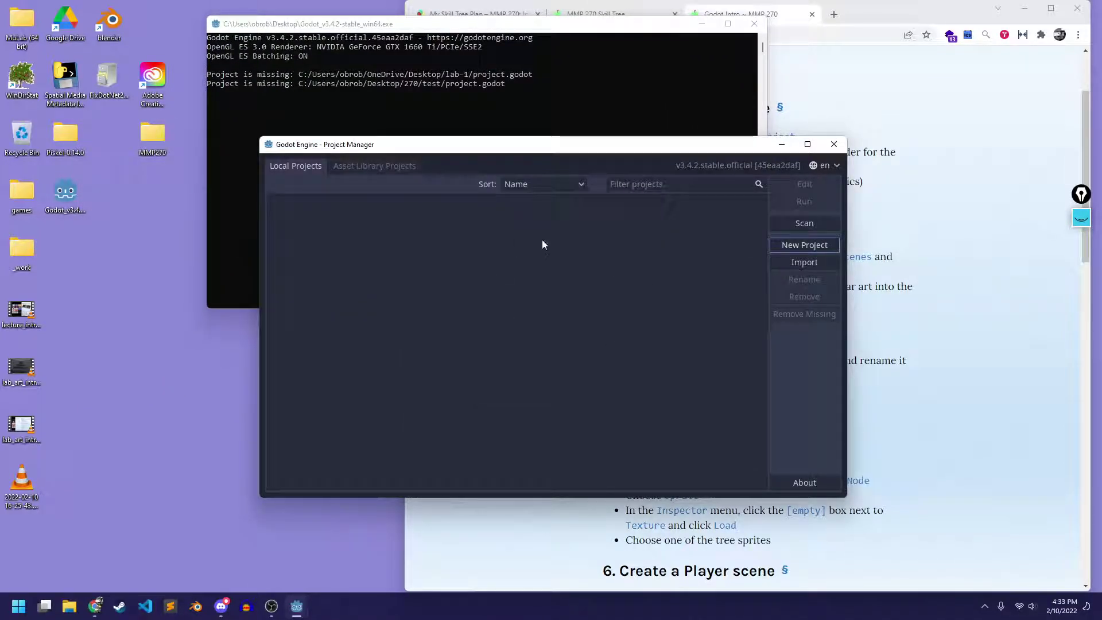
drag(718, 151, 767, 127)
Start a new project named 'My Game'
mouse_move(296, 605)
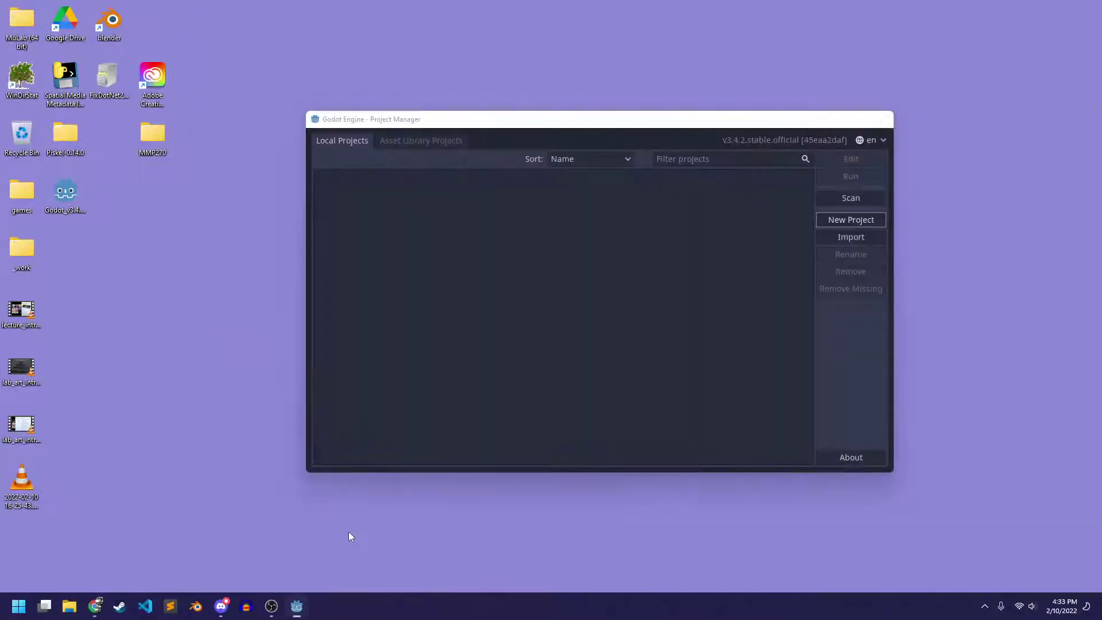
click(348, 536)
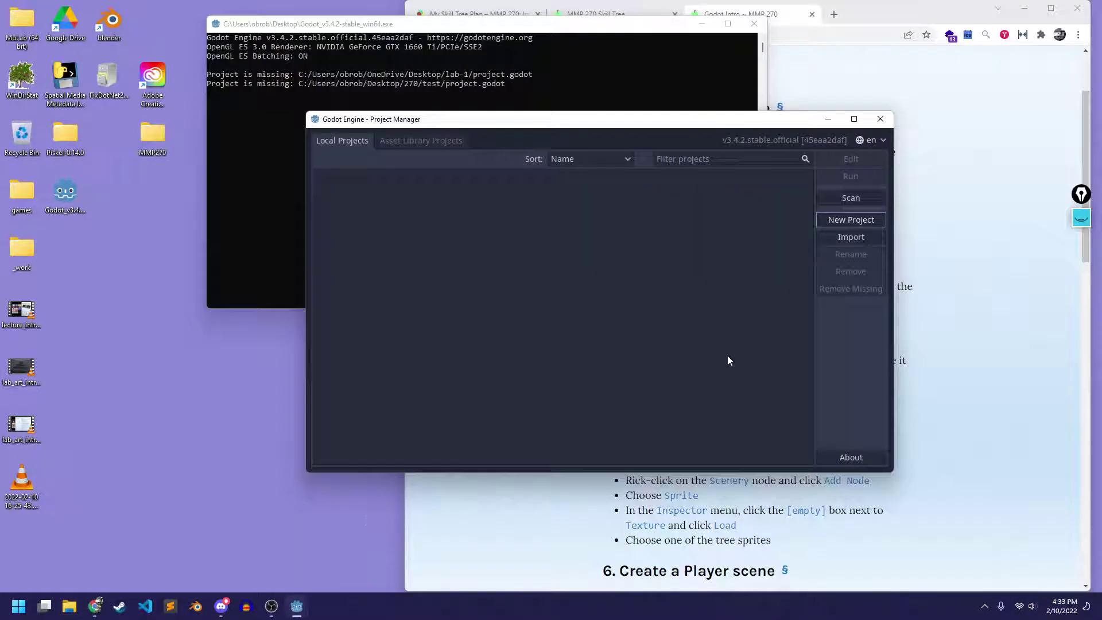
click(850, 220)
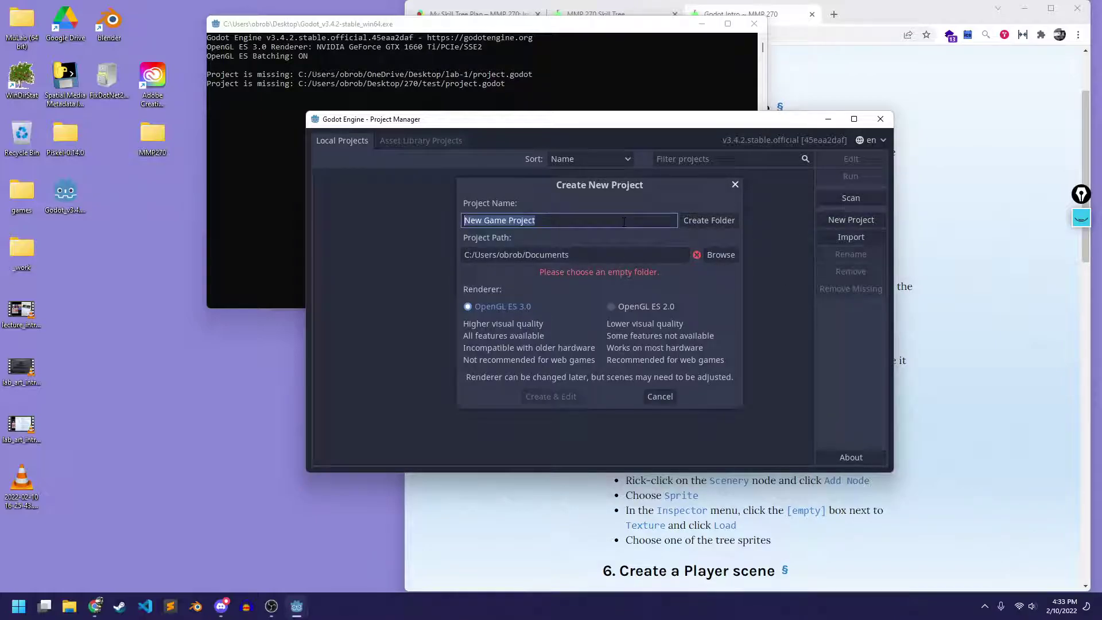
text(My Game)
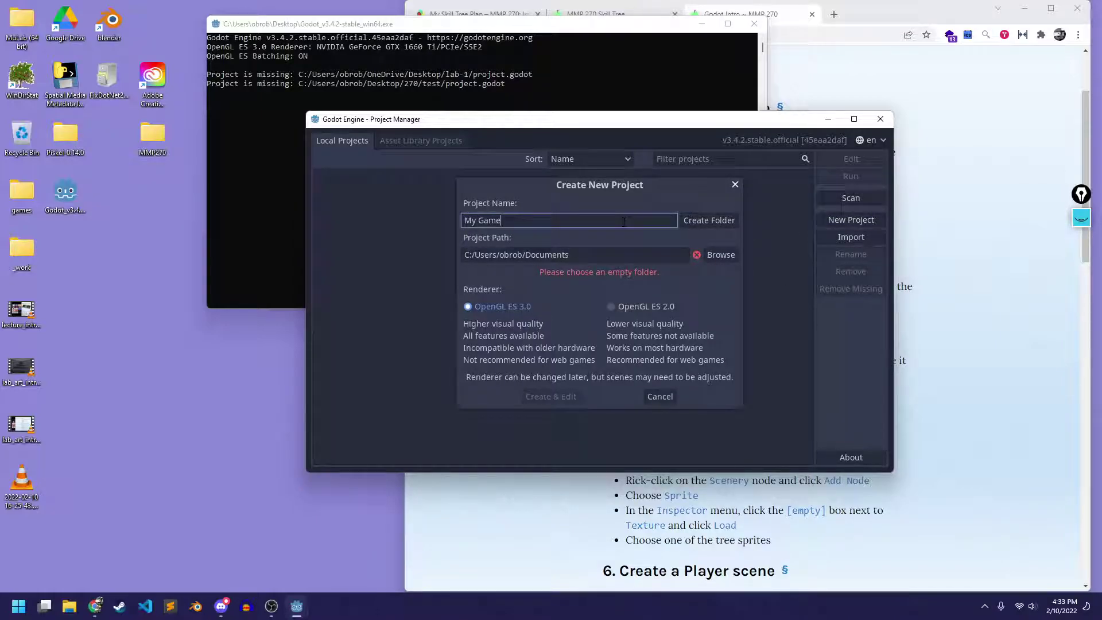
Set the project location to the MMP270 folder on the C: drive Desktop
click(719, 254)
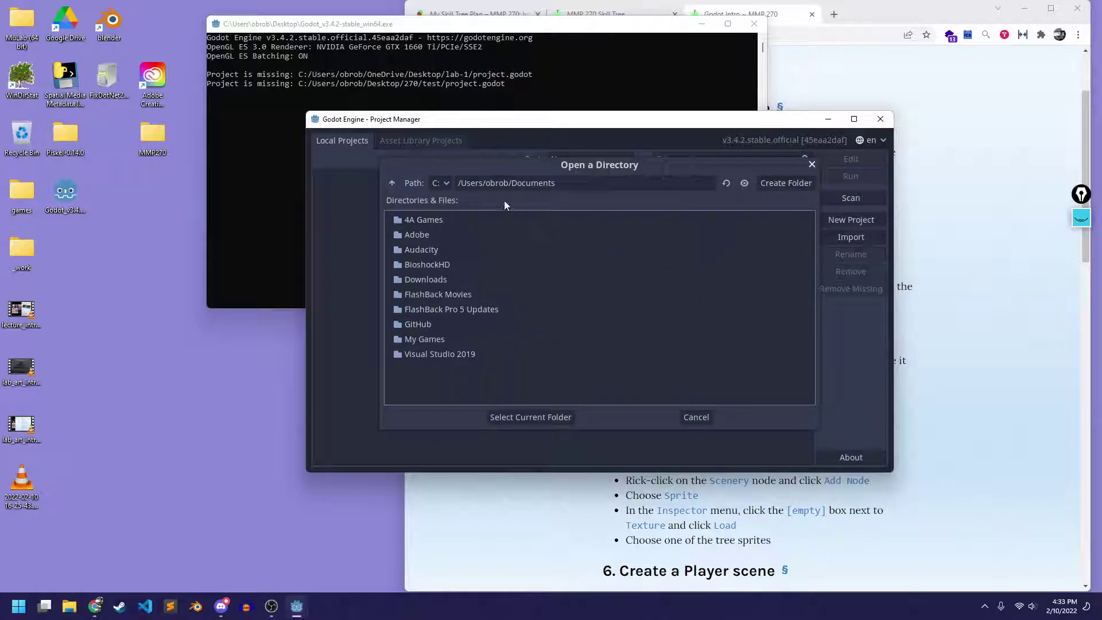
click(392, 182)
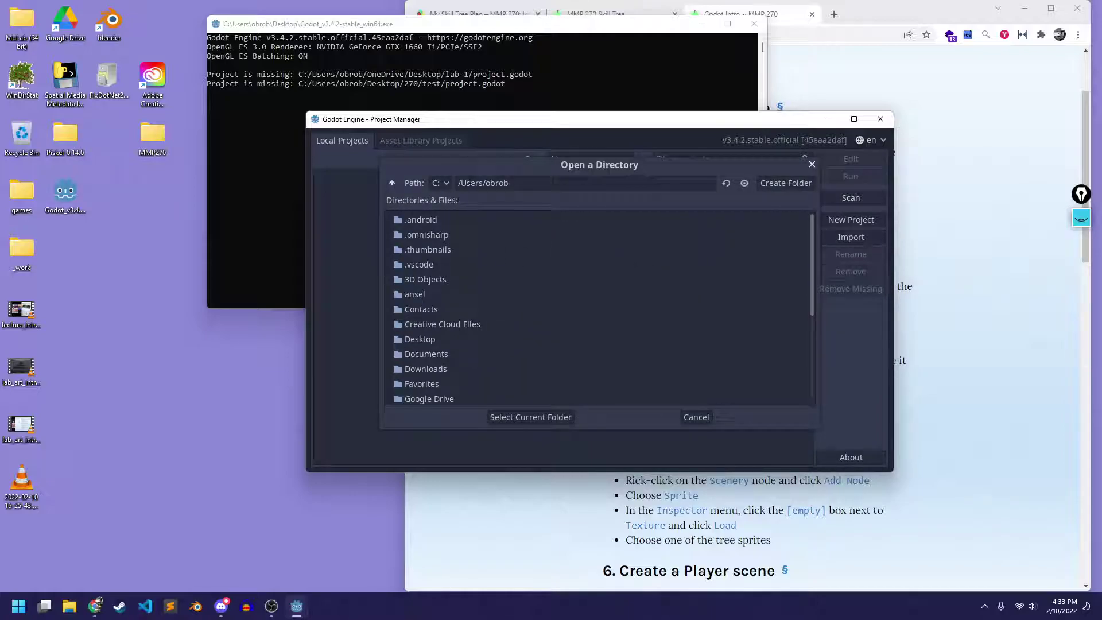
click(436, 184)
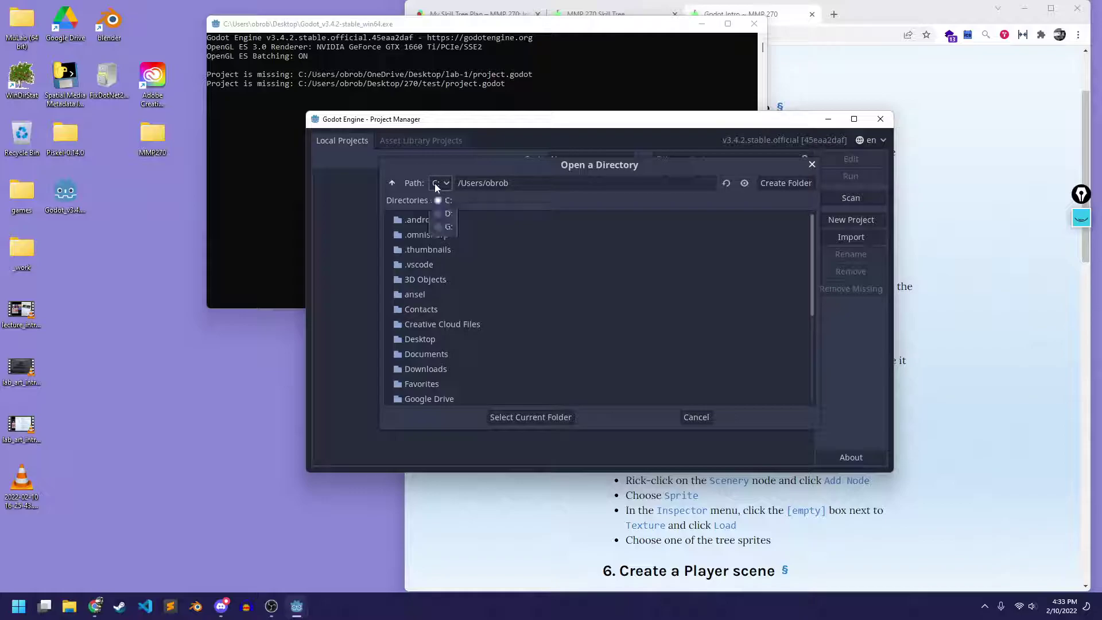
click(445, 200)
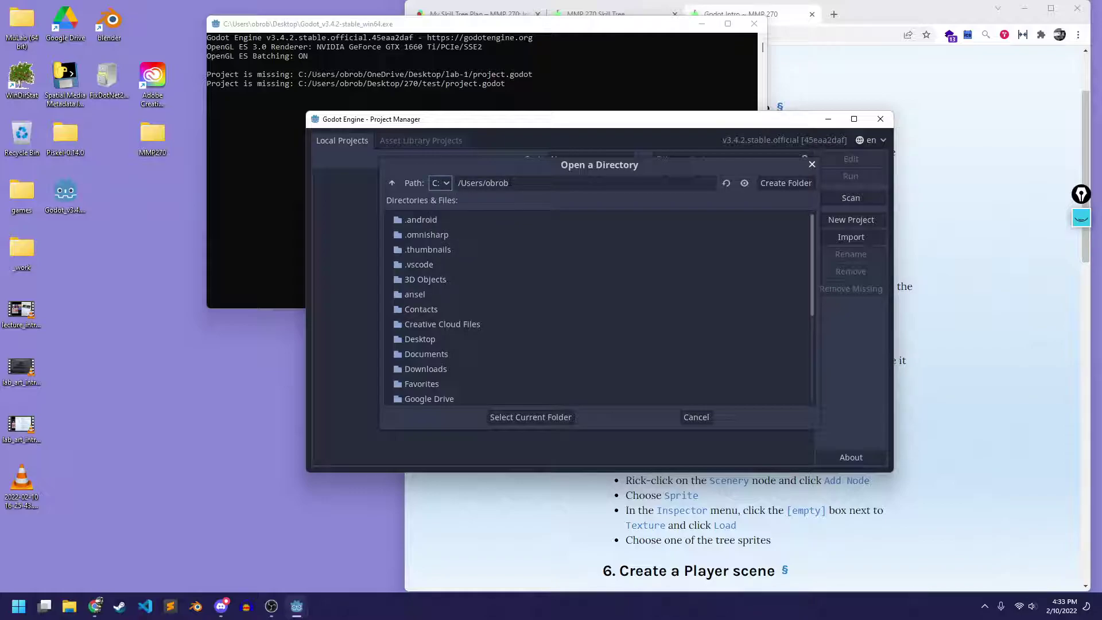
double_click(418, 337)
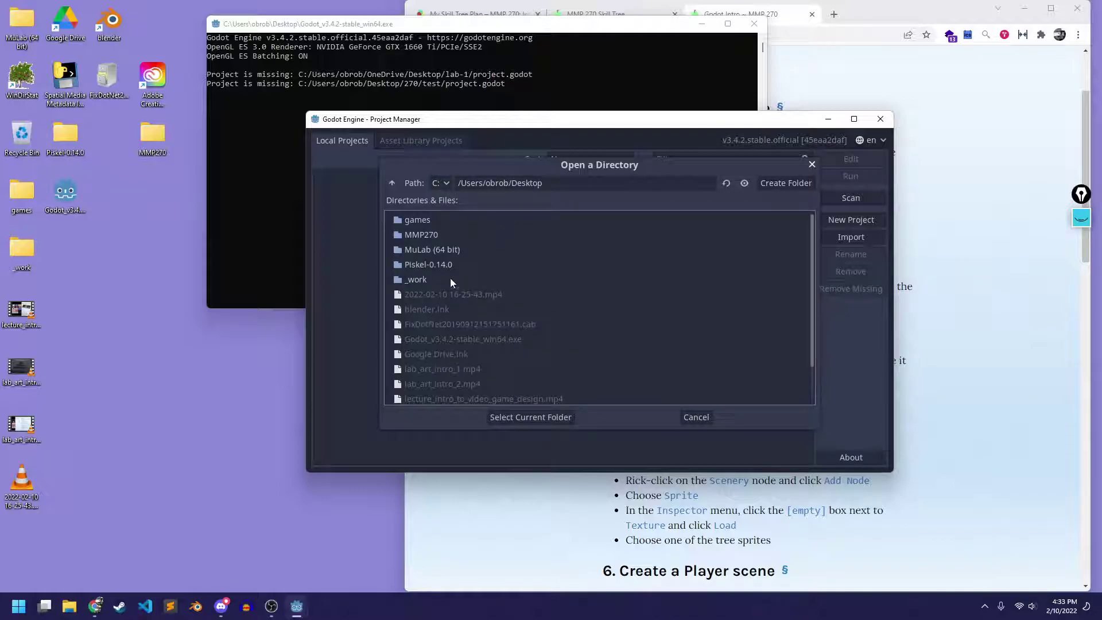
double_click(423, 232)
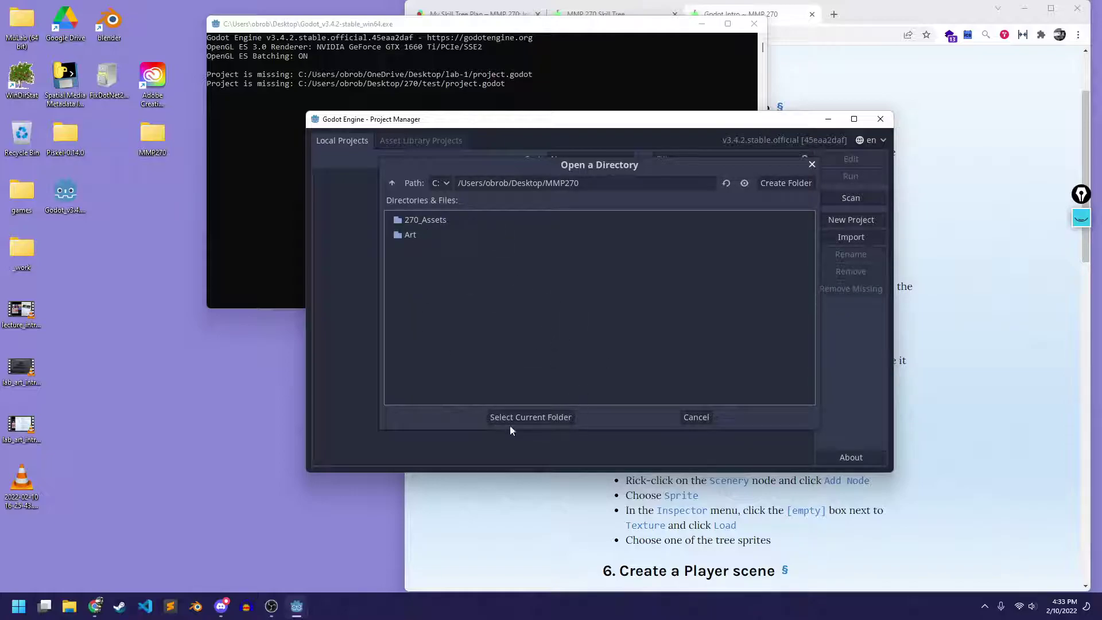
click(542, 417)
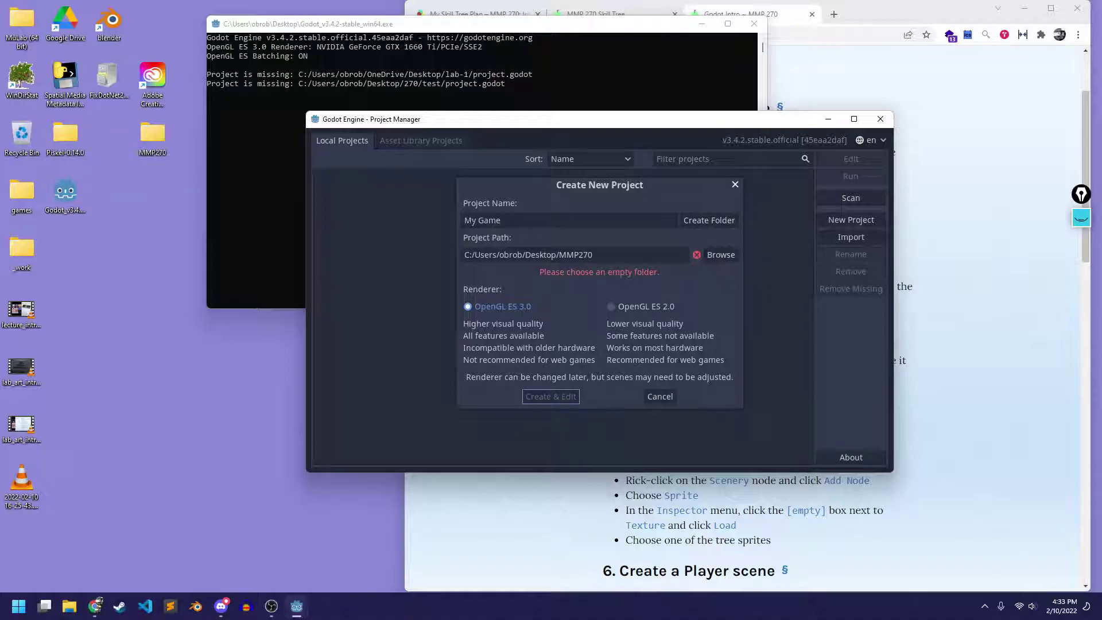
Create a My Game folder, choose the OpenGL ES 2.0 renderer, and create the project
click(724, 221)
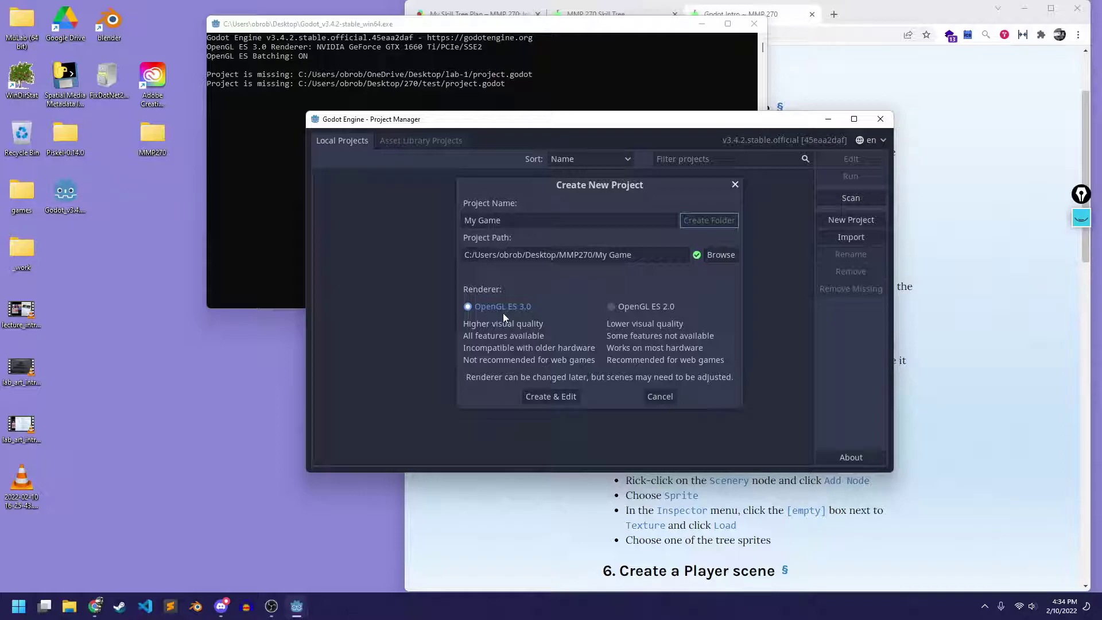
click(624, 312)
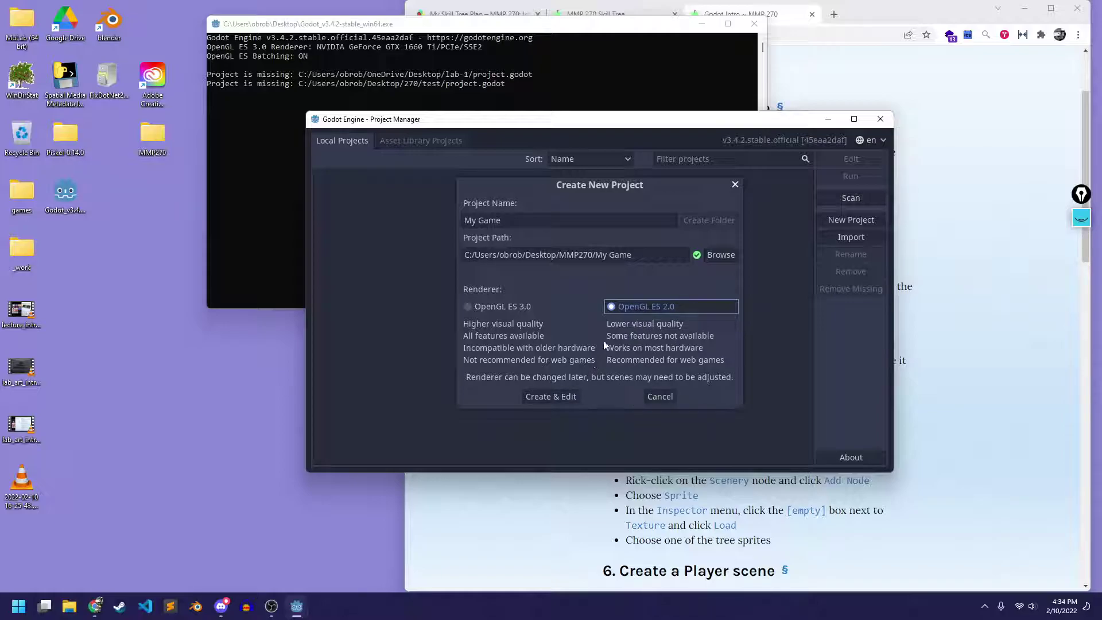
click(552, 397)
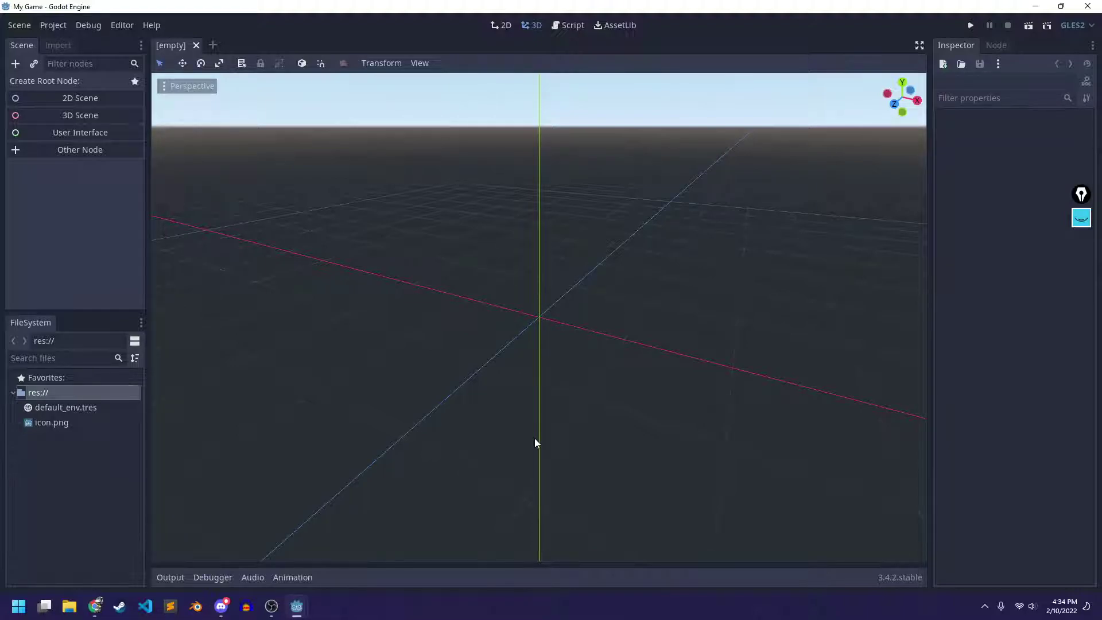
click(227, 603)
mouse_move(113, 250)
scroll(103, 278, down, 1)
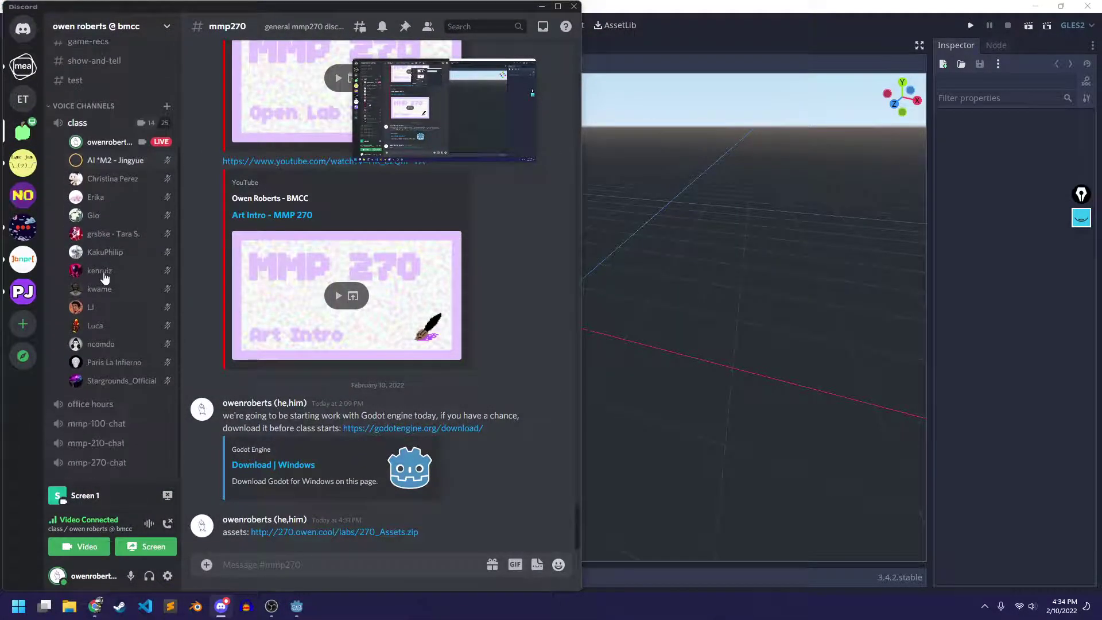
scroll(104, 278, up, 2)
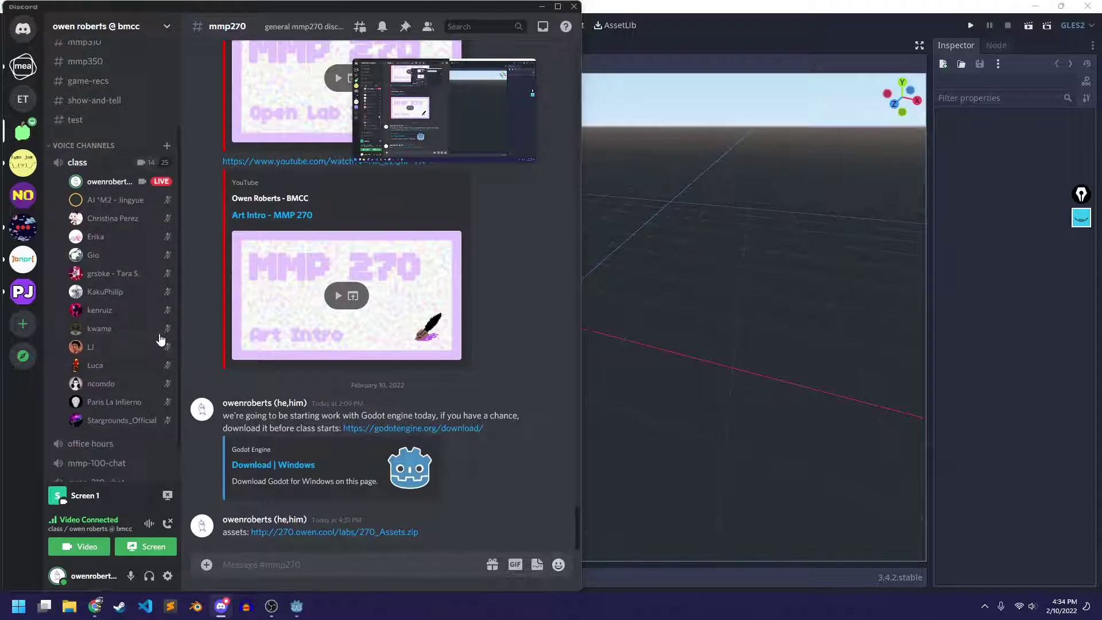
scroll(373, 287, up, 1)
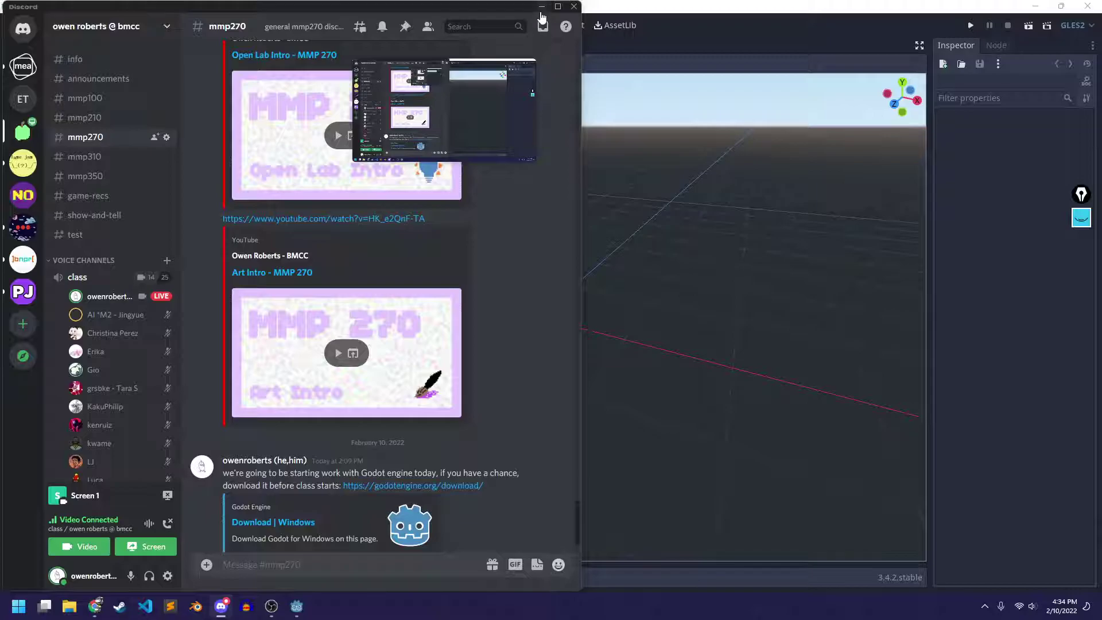
click(541, 6)
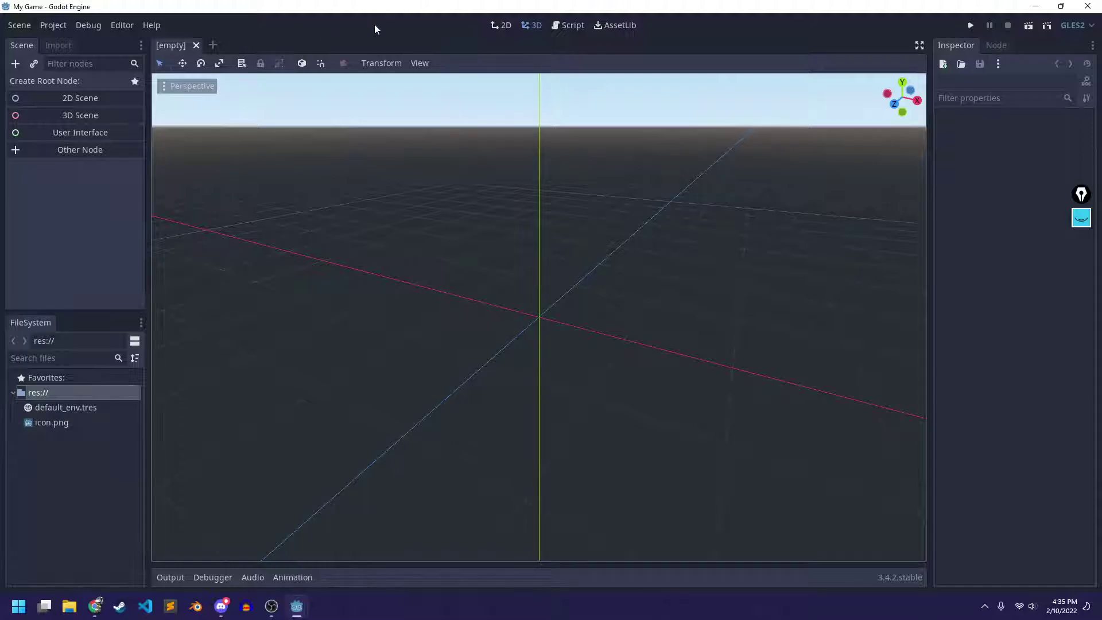
Cycle through the 2D, 3D, Script and AssetLib workspaces, ending on 2D
click(499, 26)
click(531, 25)
click(562, 24)
click(606, 24)
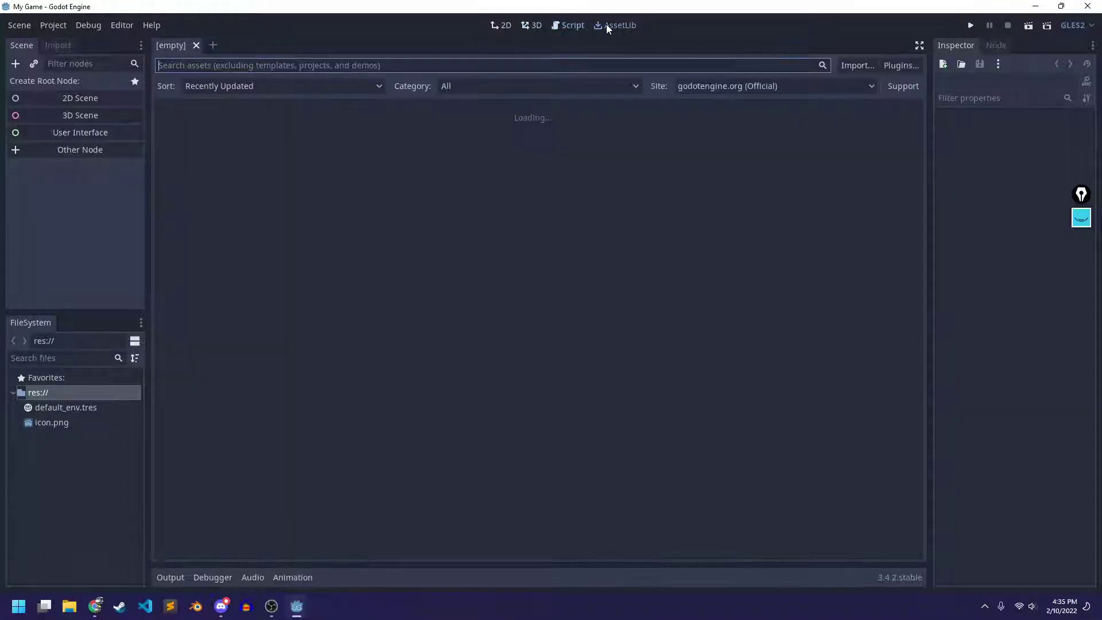
click(571, 25)
click(507, 25)
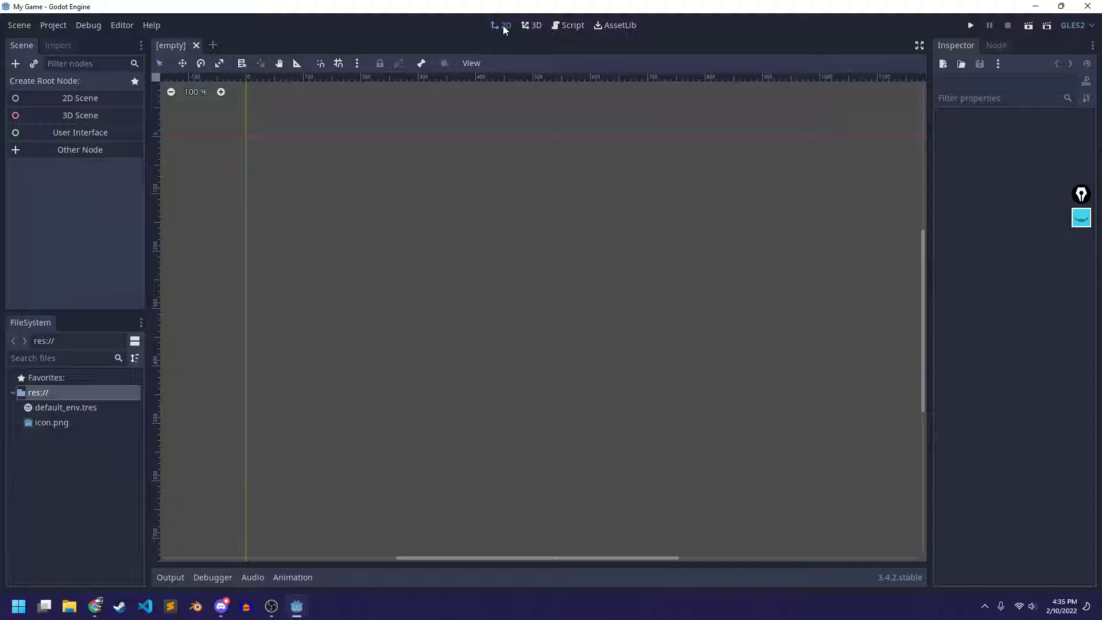
click(571, 25)
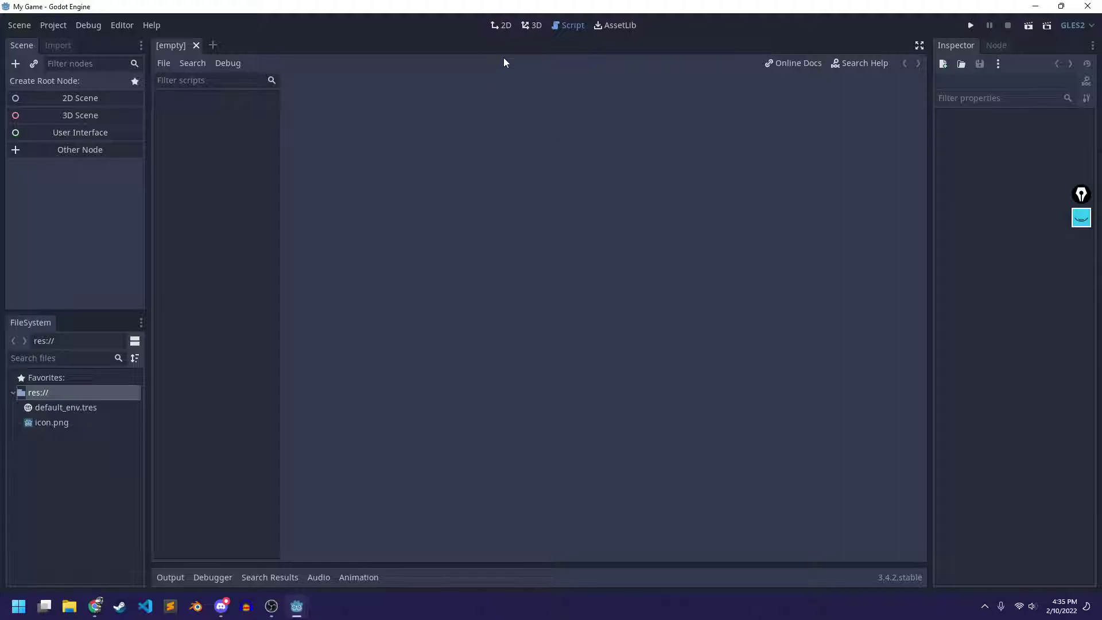
click(501, 26)
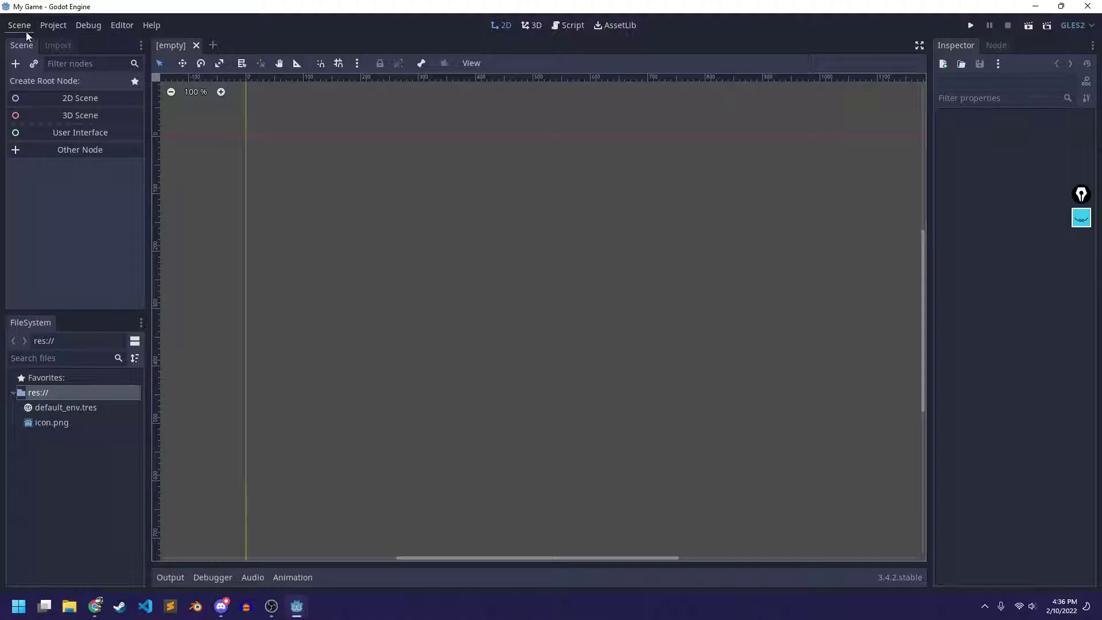
Look through the Scene and Project menus, then open Editor Settings
click(26, 30)
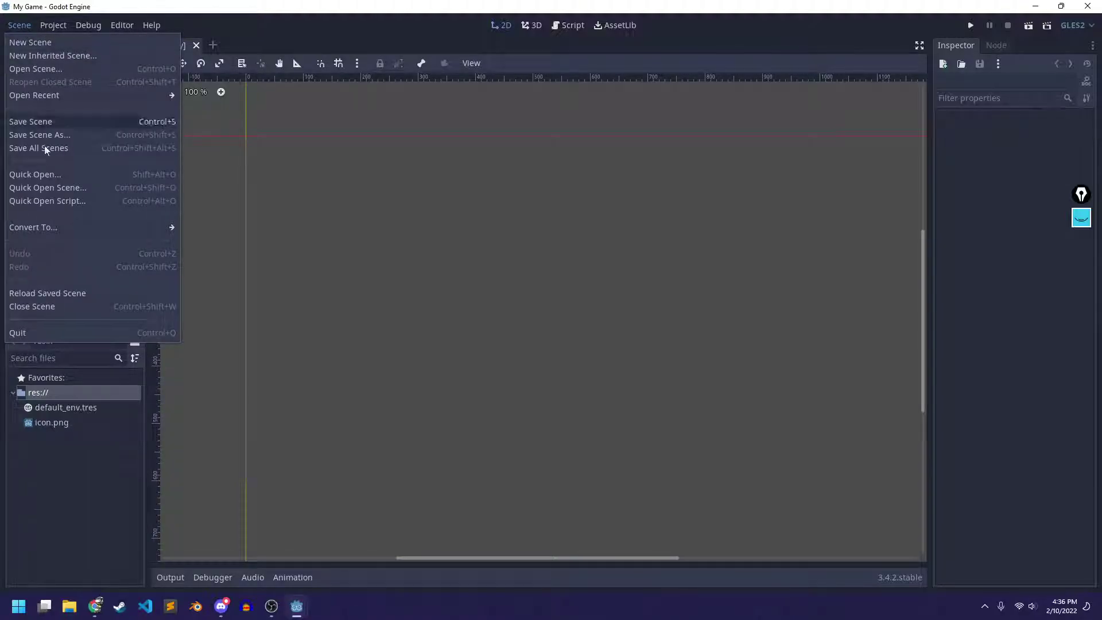
click(49, 24)
click(50, 24)
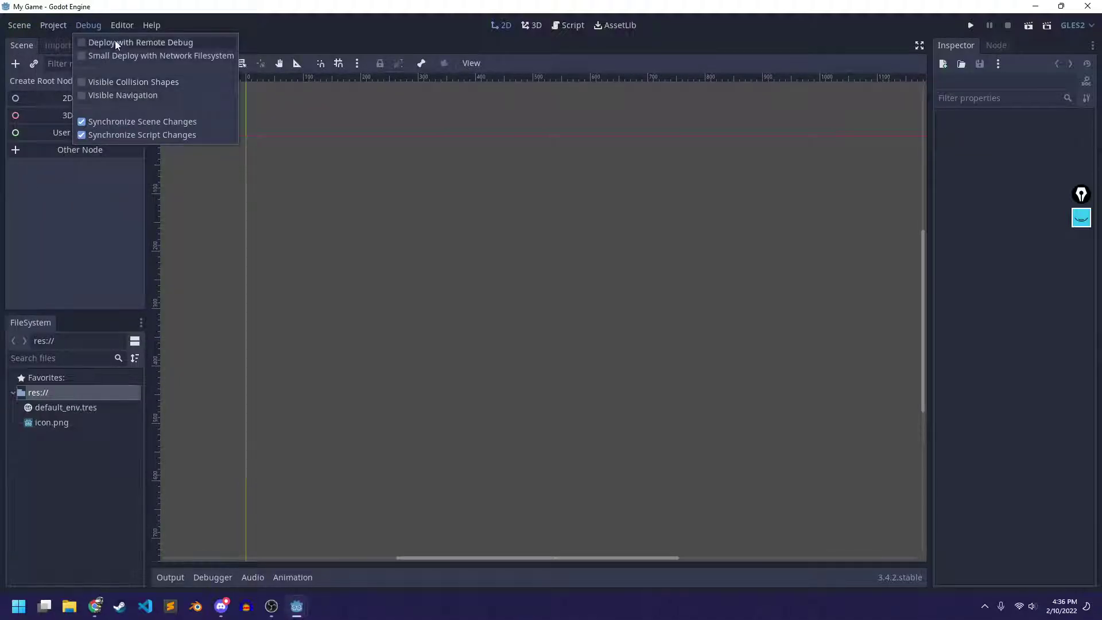
mouse_move(123, 27)
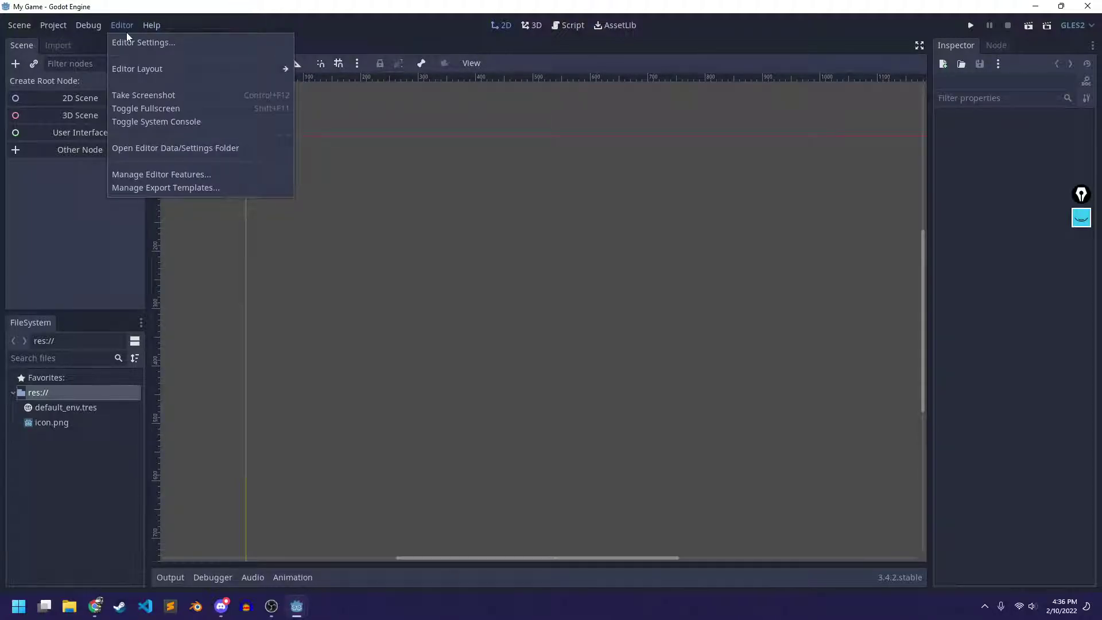
click(158, 44)
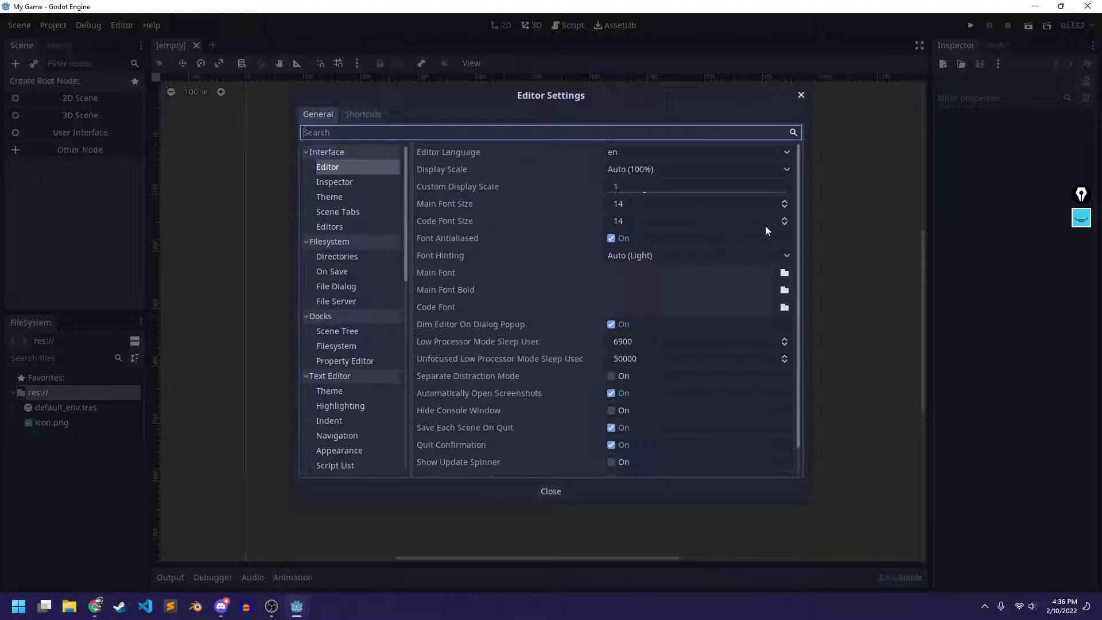
Set both Main Font Size and Code Font Size to 16, then save and restart the editor
double_click(784, 202)
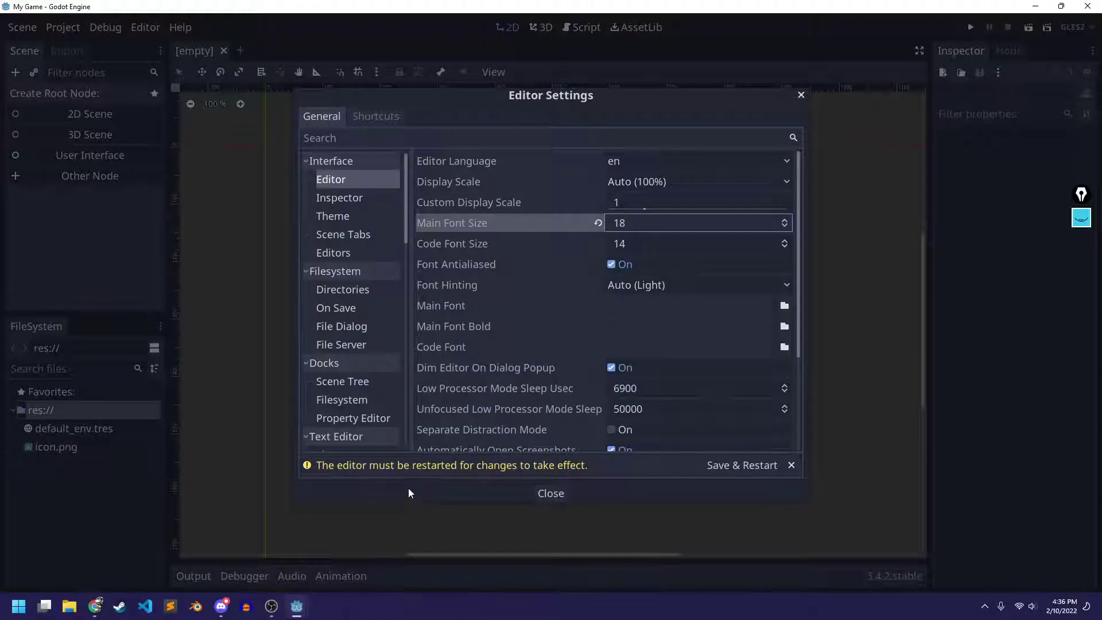
click(784, 227)
click(784, 227)
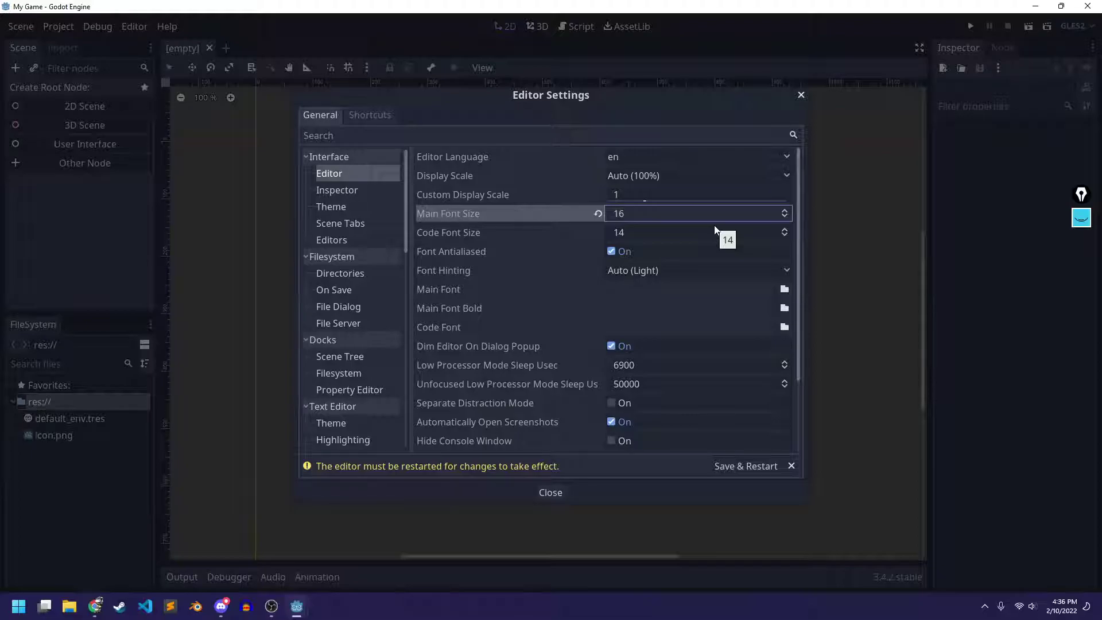
double_click(784, 229)
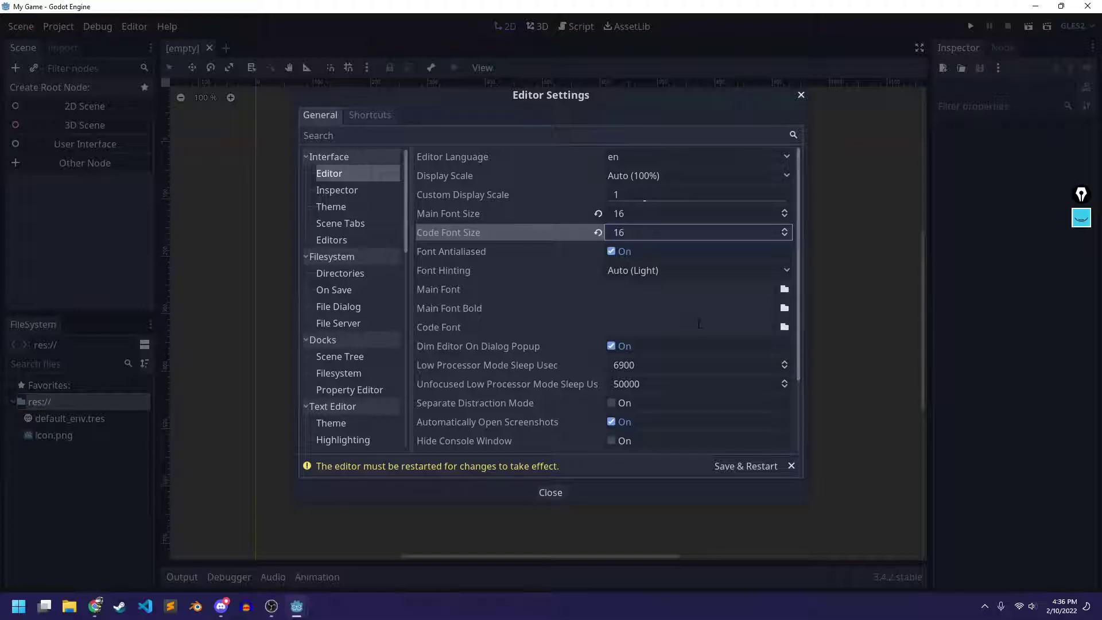
click(736, 463)
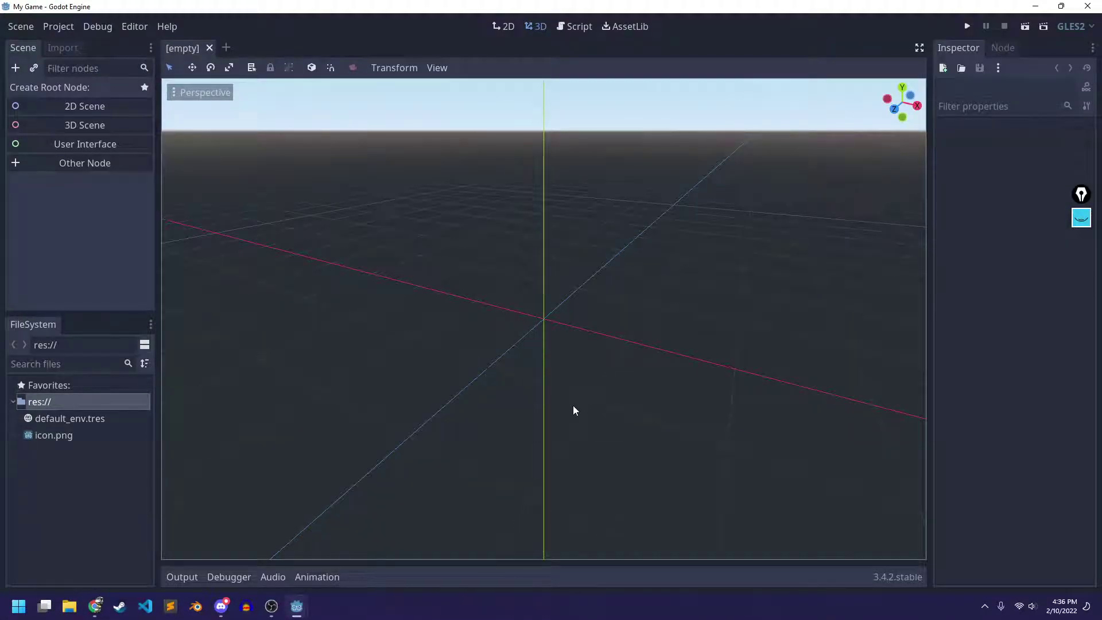
Switch to the 2D workspace and open the res:// folder in the system file manager
click(504, 27)
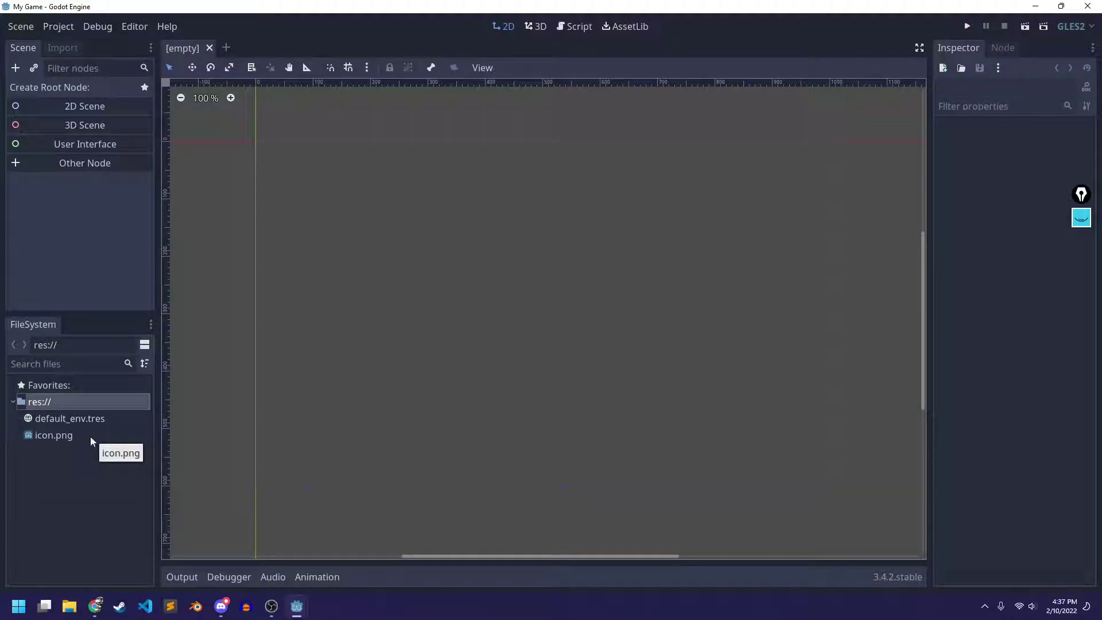
right_click(42, 402)
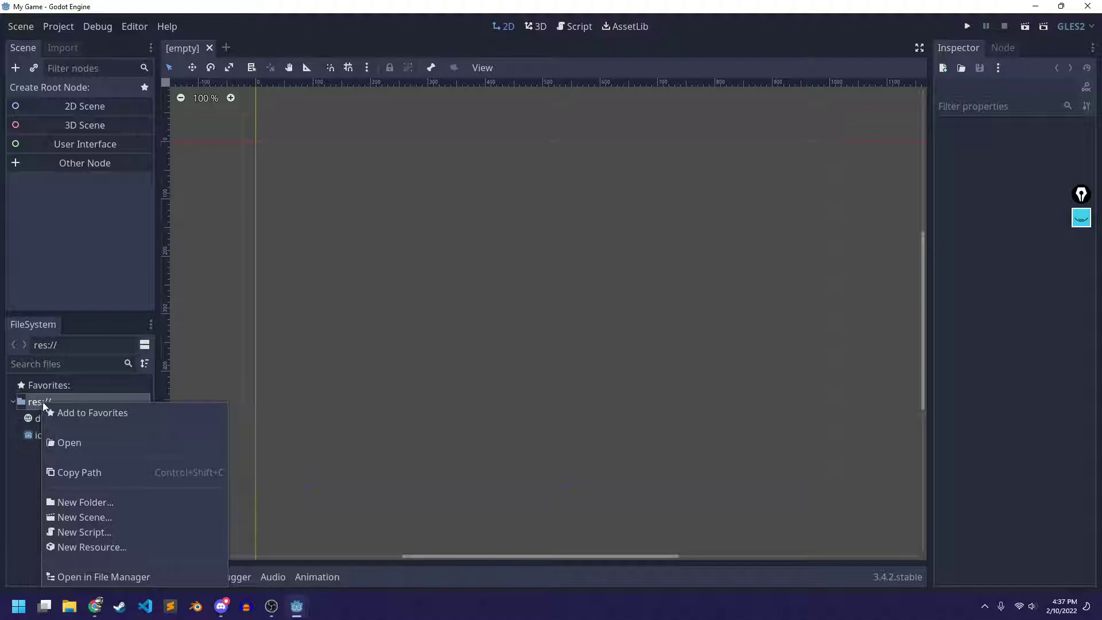
click(15, 470)
click(28, 402)
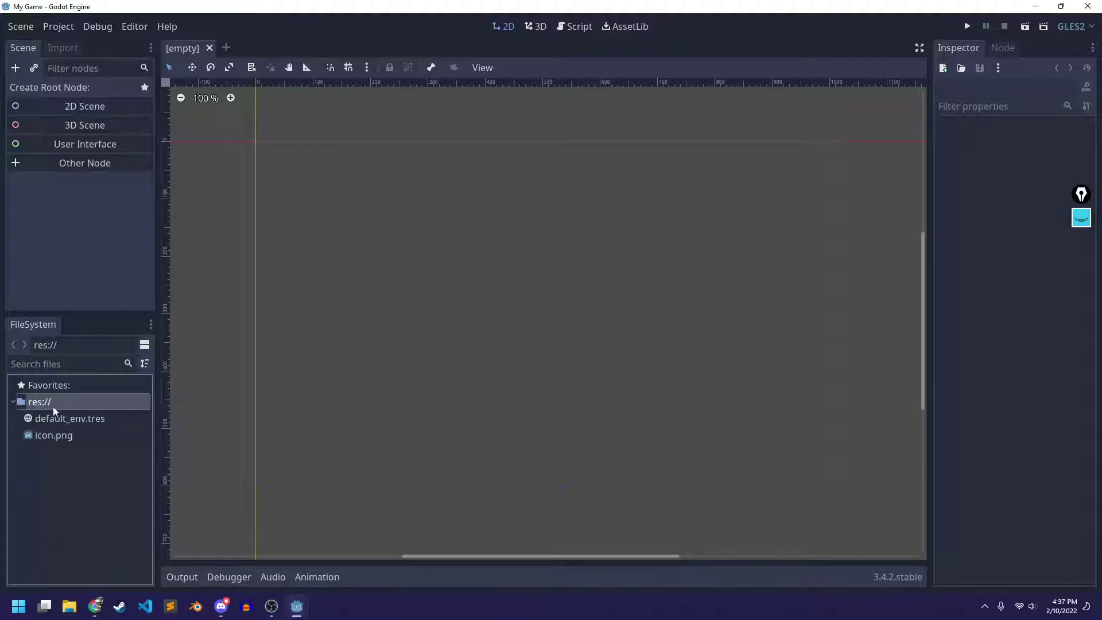
right_click(43, 400)
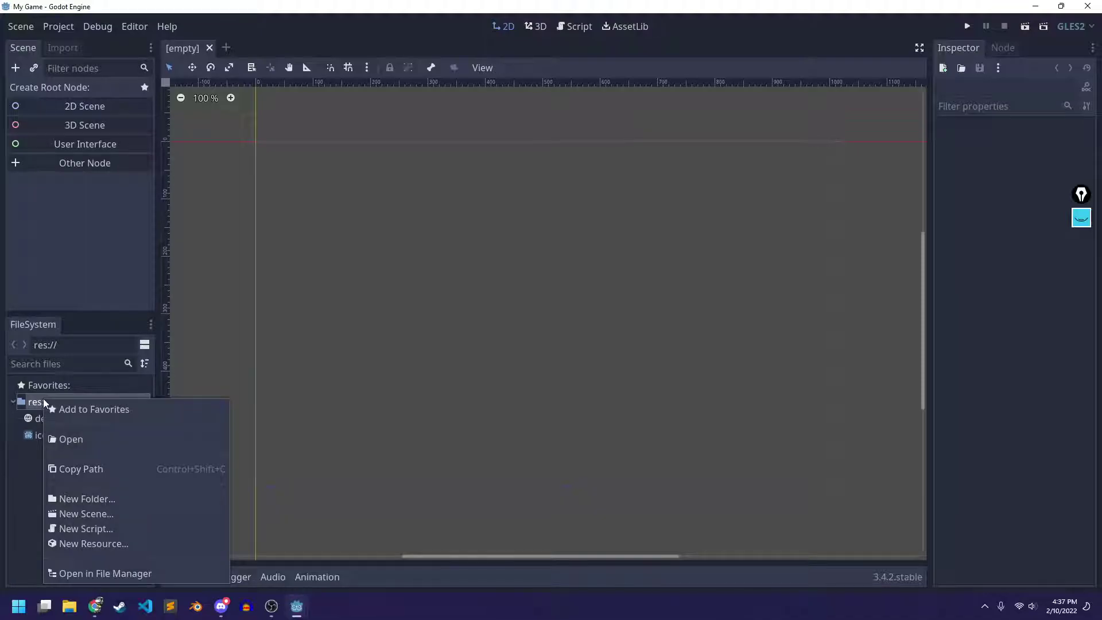
click(117, 574)
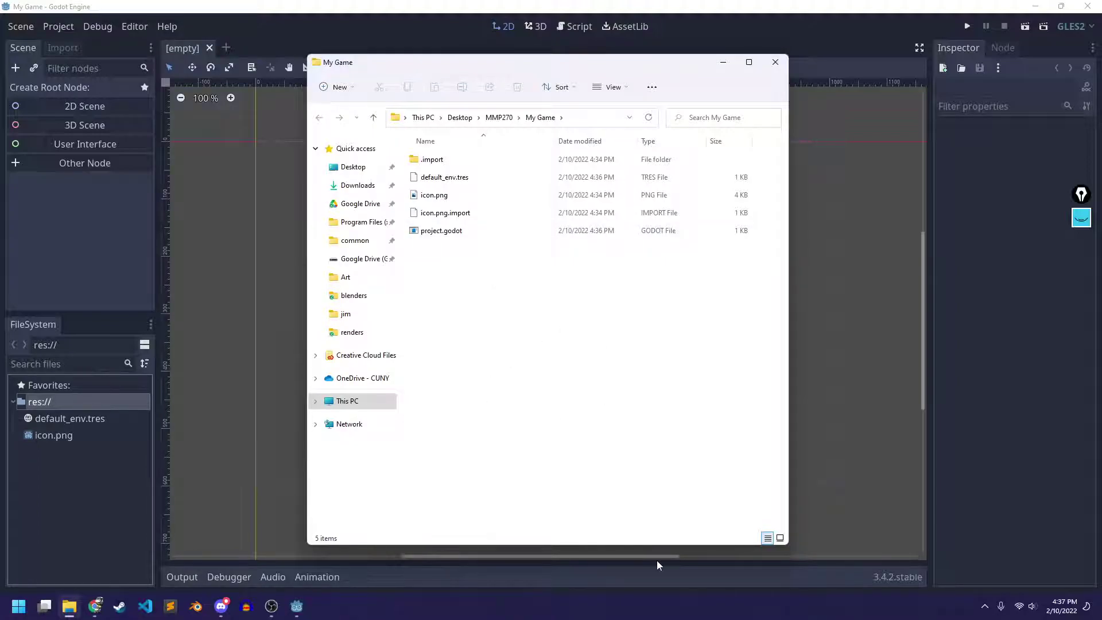
Resize Explorer, browse up to MMP270 and back into My Game, and preview icon.png
drag(786, 543, 968, 456)
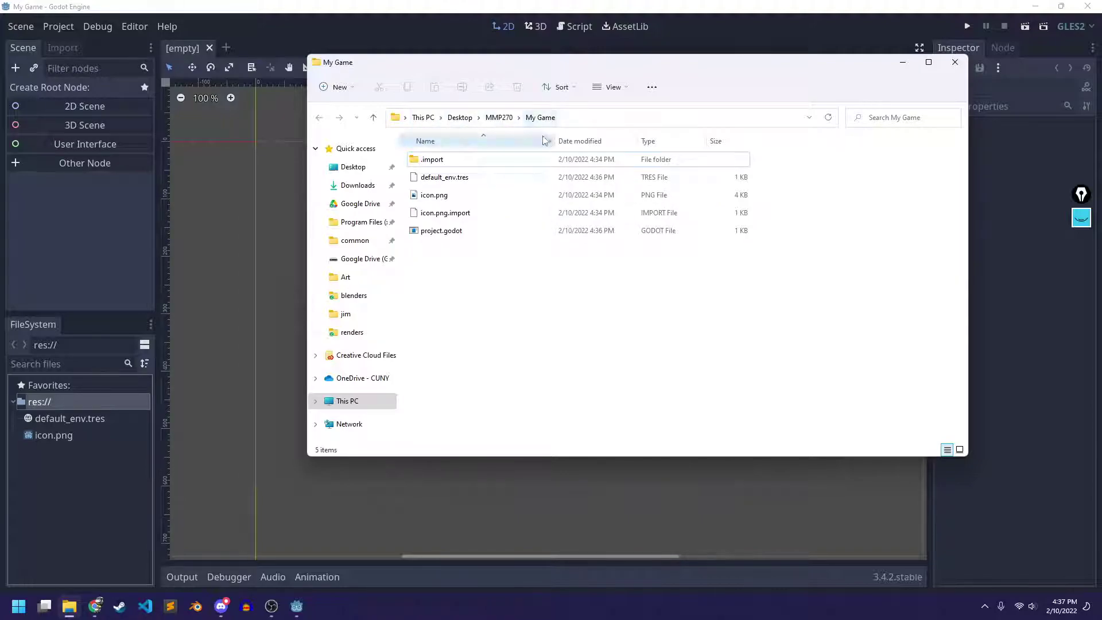
click(498, 118)
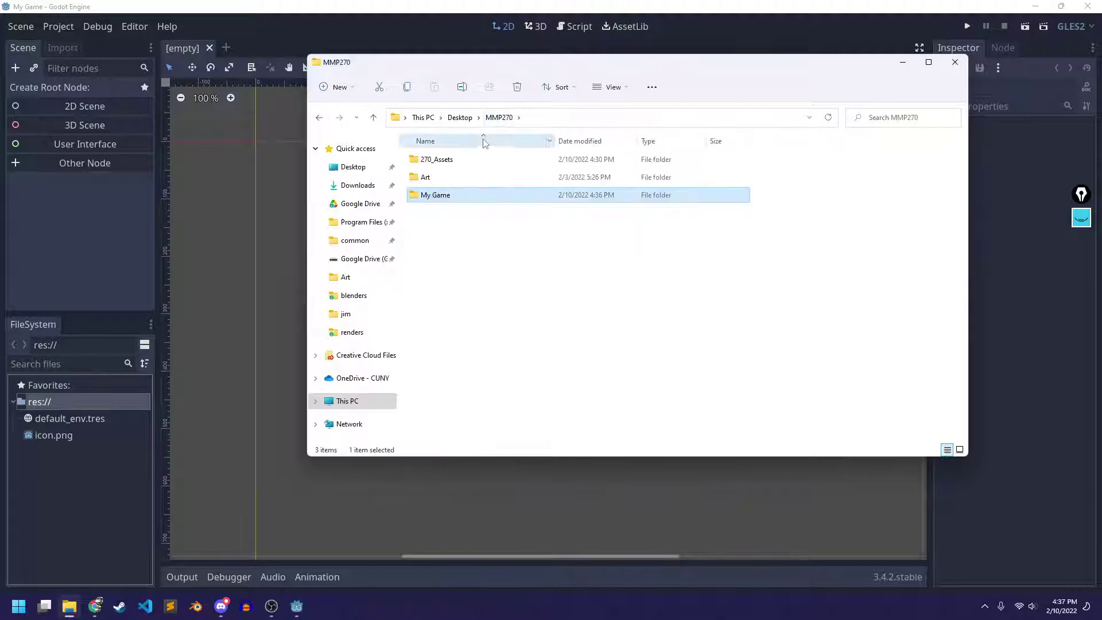
double_click(436, 196)
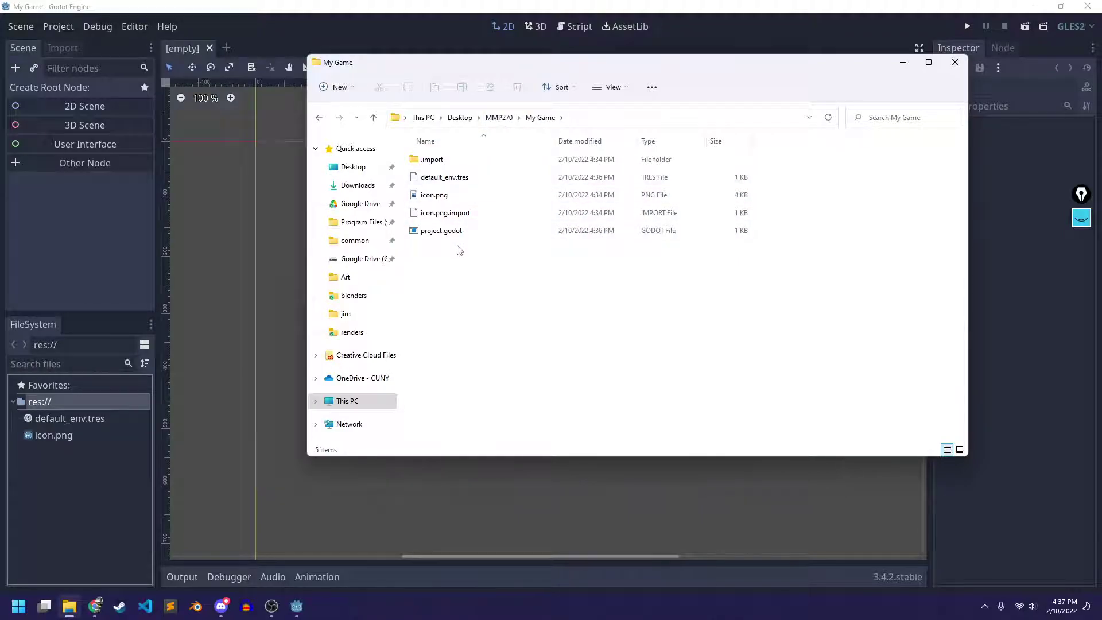
click(450, 198)
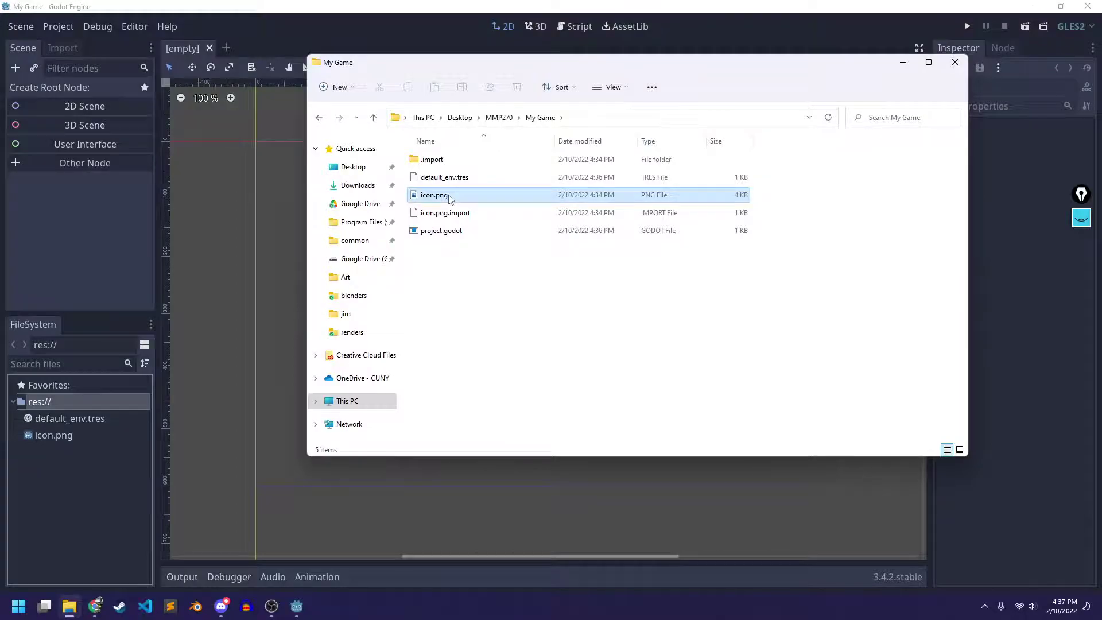
double_click(450, 198)
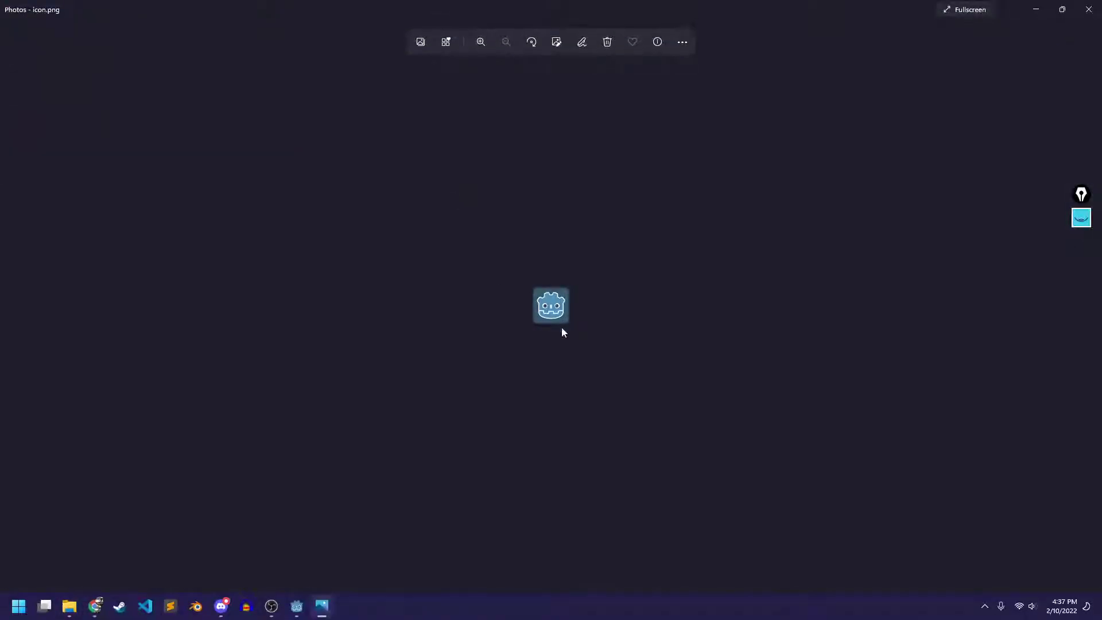
click(1089, 9)
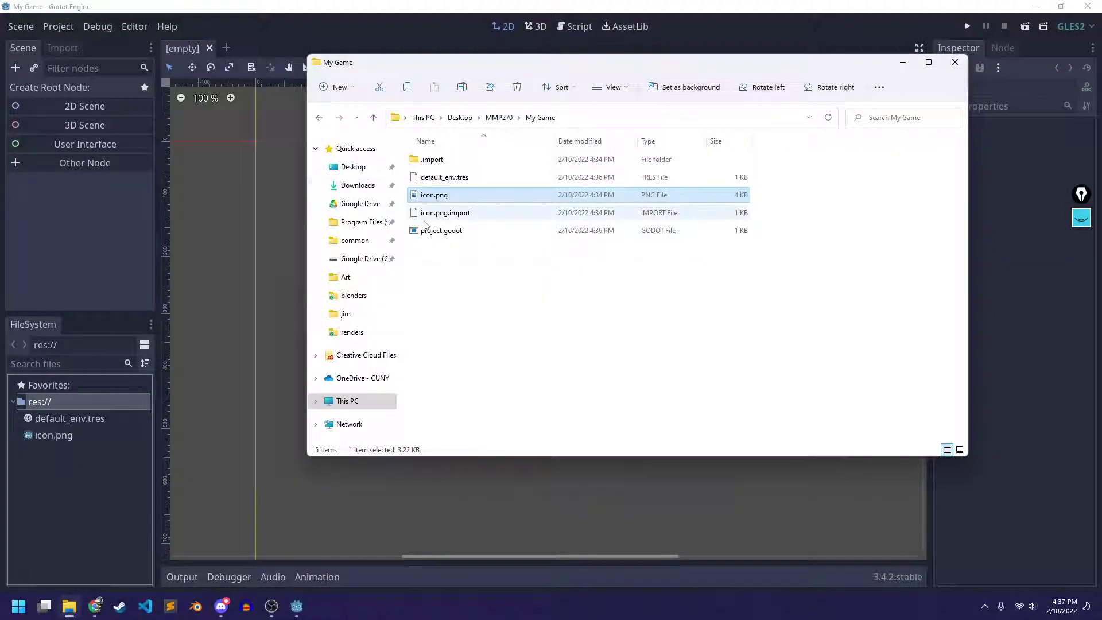
click(439, 231)
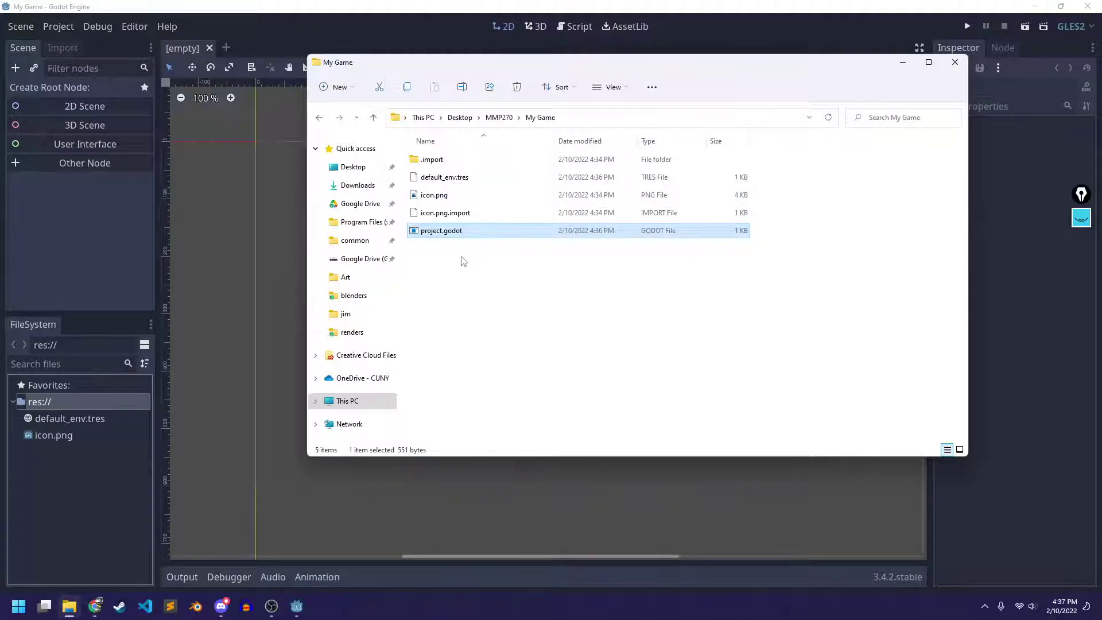
Reposition and narrow the Explorer window, then bring the Godot editor back to the front
drag(746, 67, 797, 79)
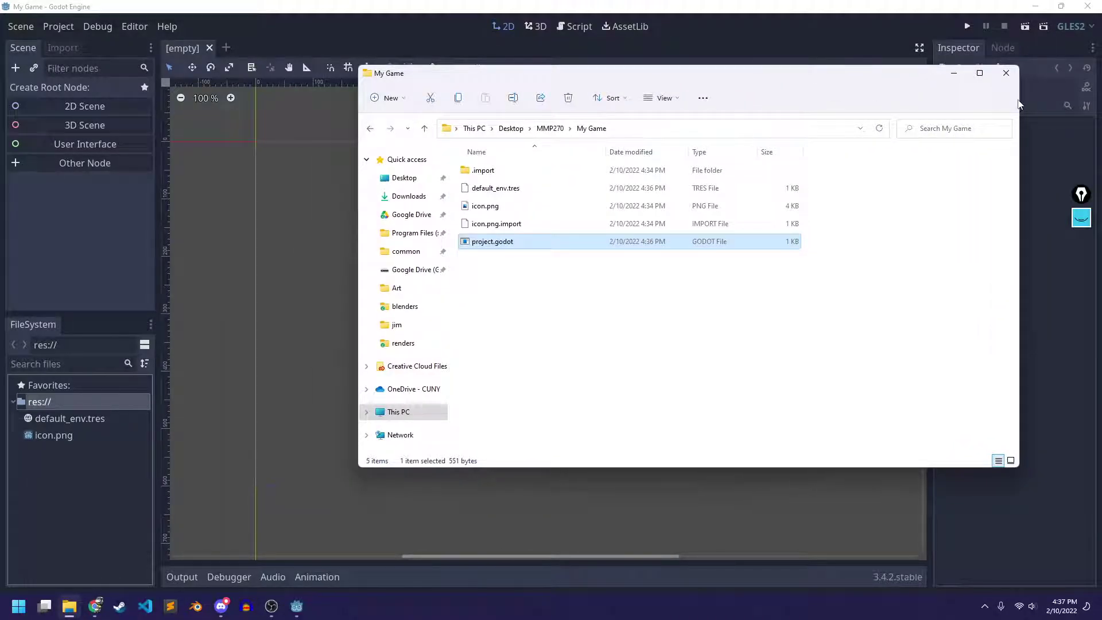
drag(1019, 104, 832, 107)
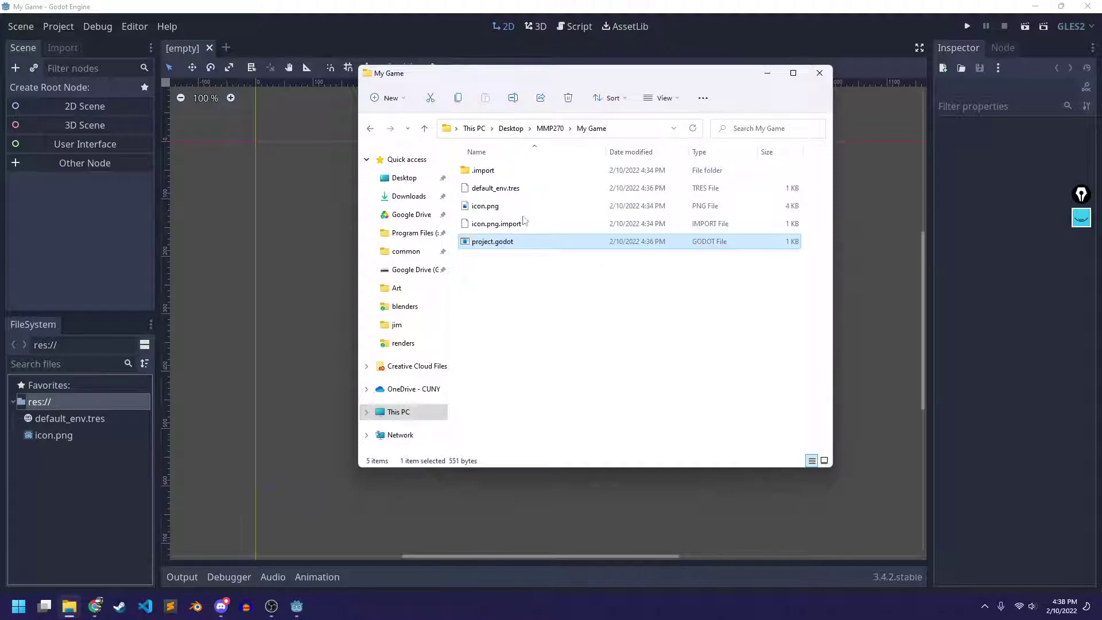
drag(511, 82, 563, 81)
click(67, 508)
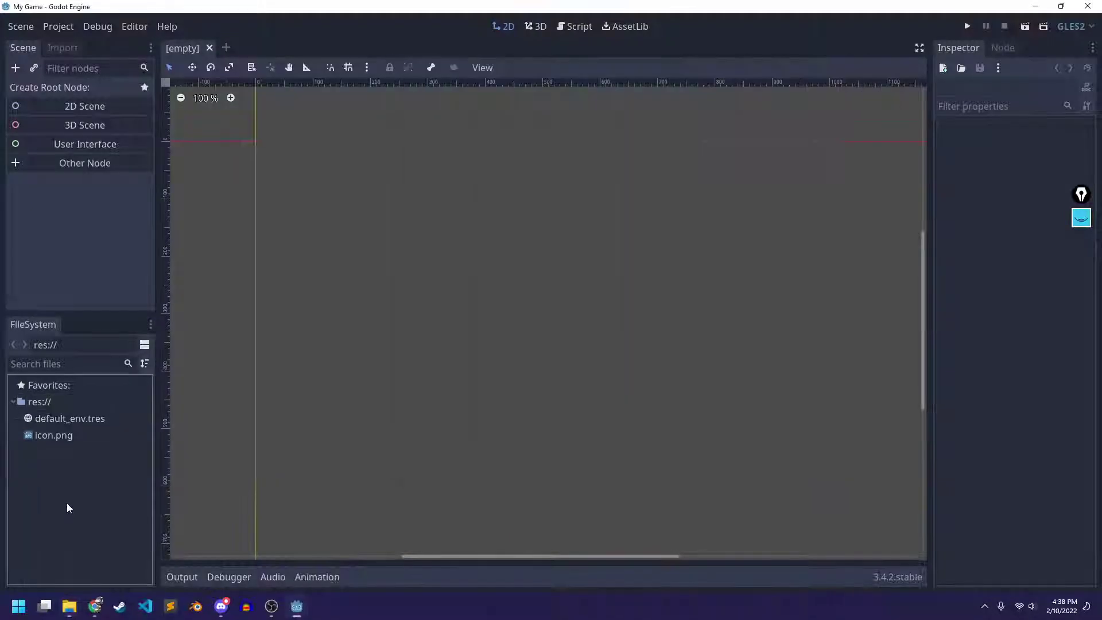
Create new Sprites and Scripts folders in the res:// FileSystem dock
right_click(49, 459)
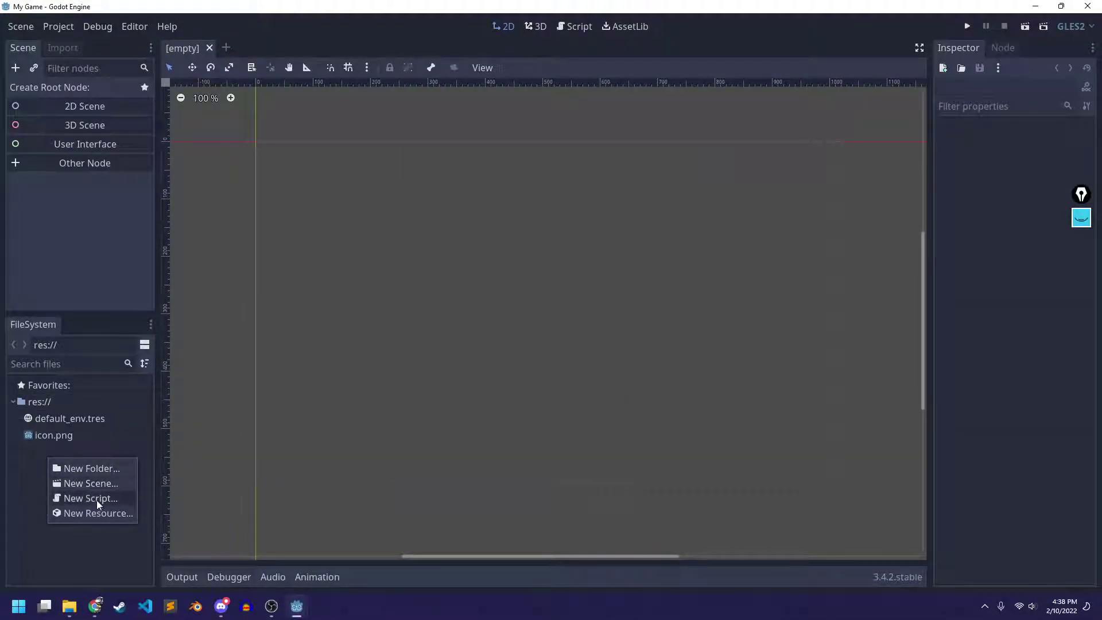
click(95, 470)
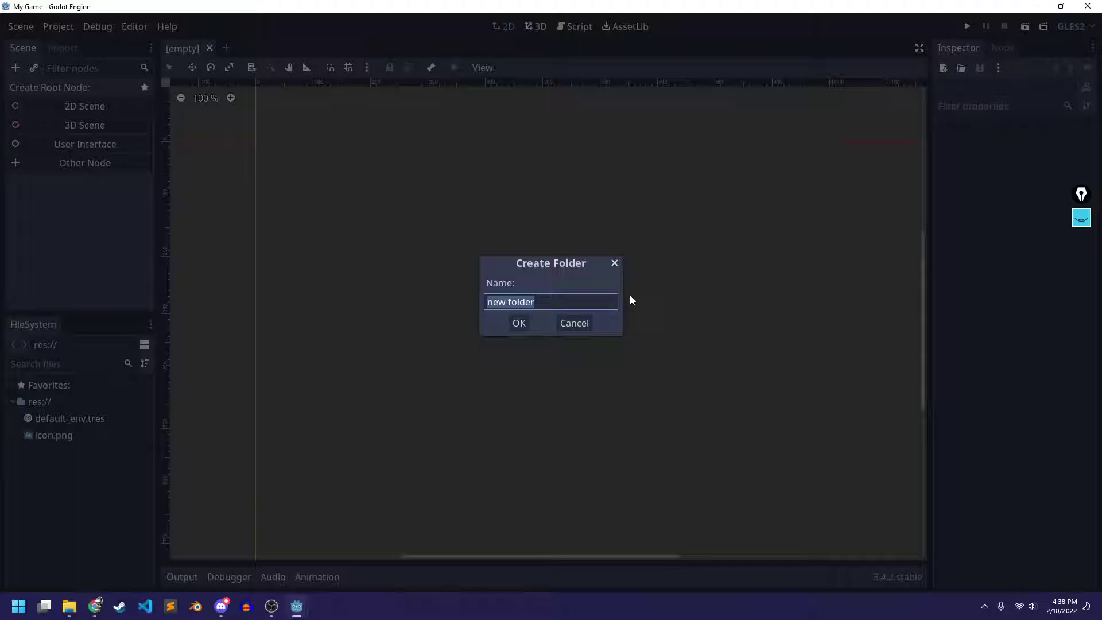
text(Sprites)
key(Return)
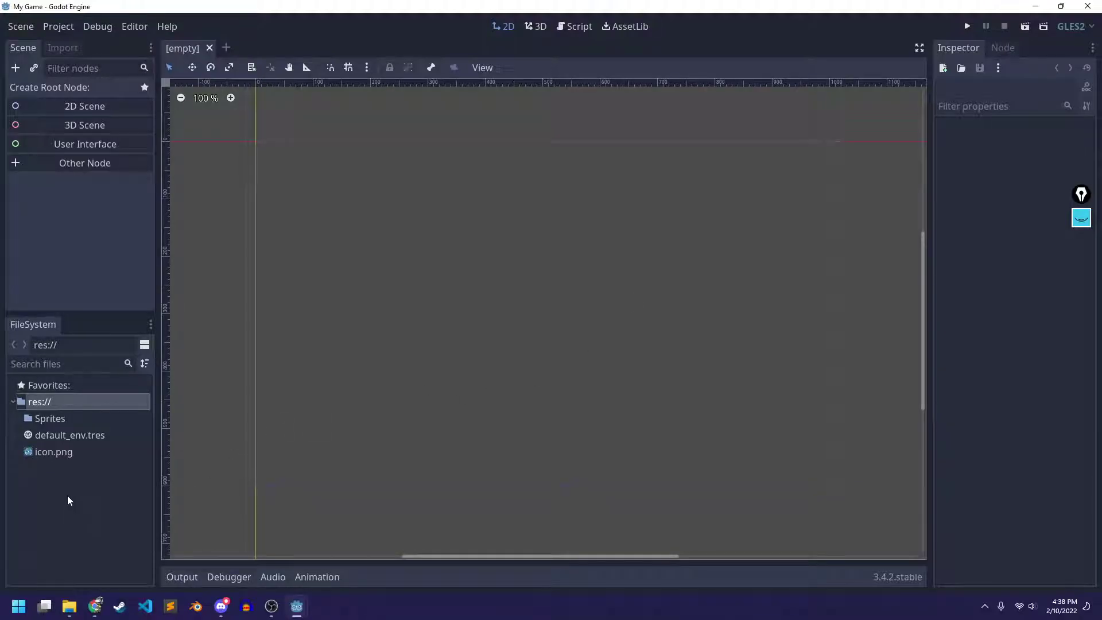
right_click(67, 496)
click(105, 506)
text(Scripts)
key(Return)
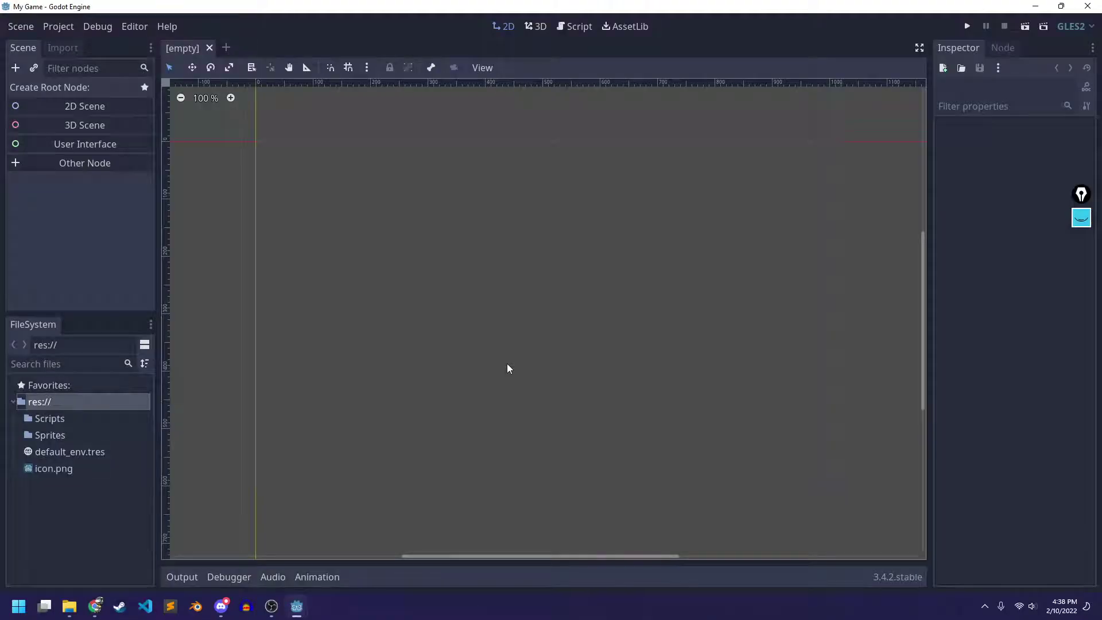
Create a Scenes folder in res://, then bring up the project folder in File Explorer
right_click(70, 494)
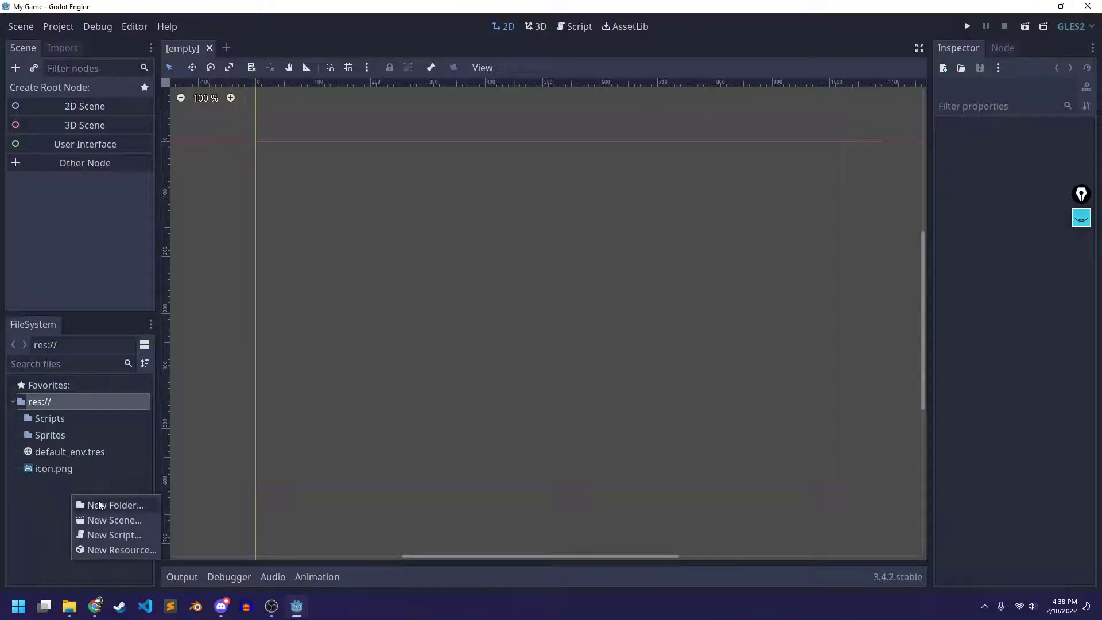
click(100, 503)
text(Scenes)
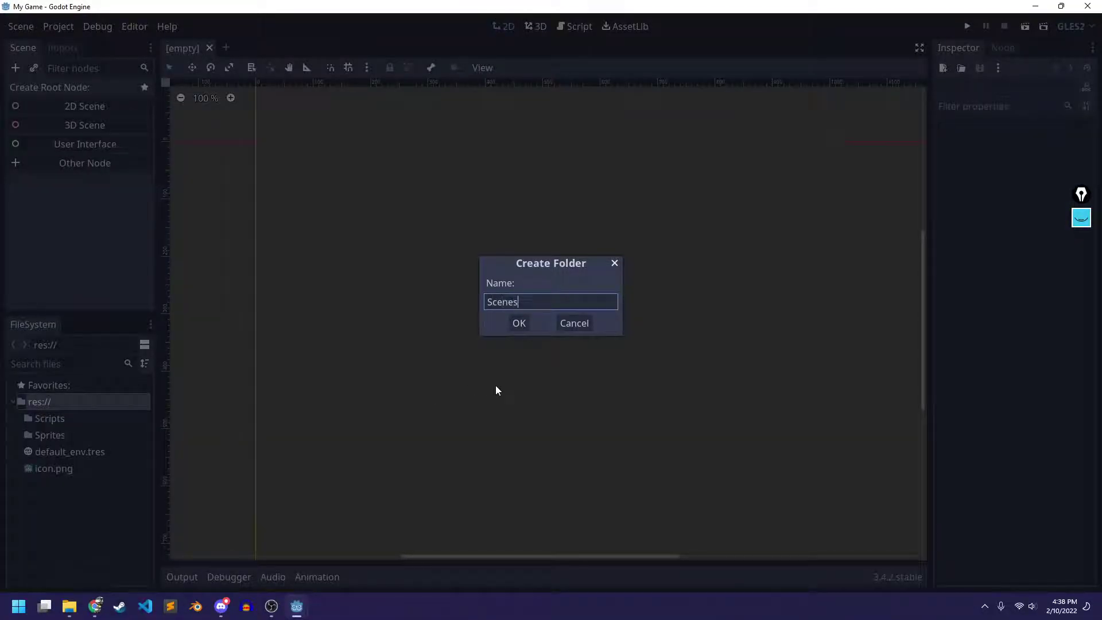
key(Return)
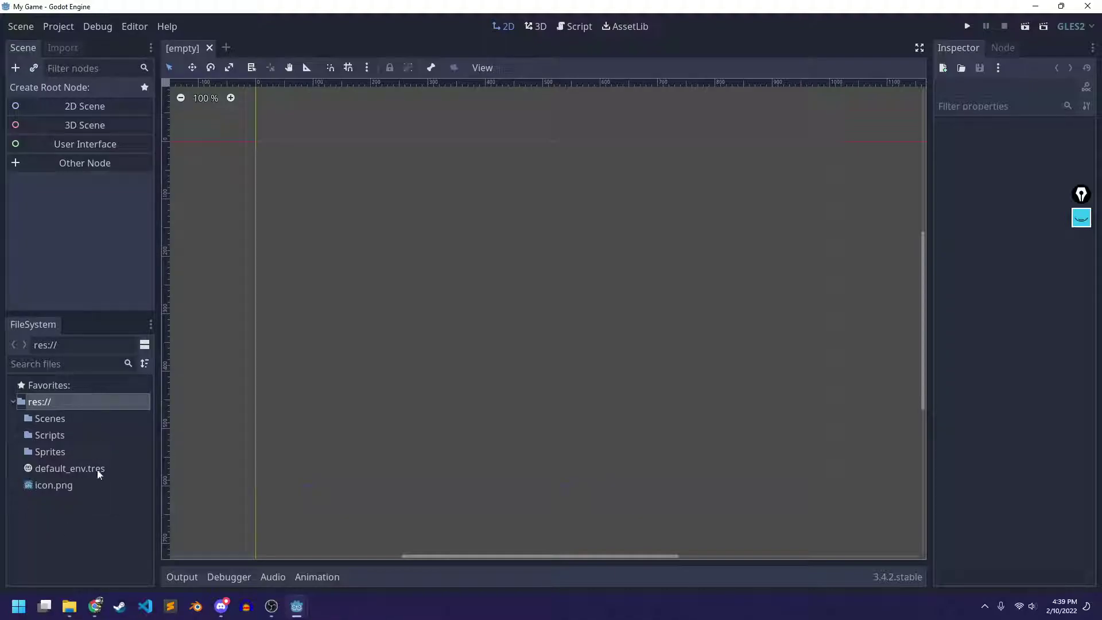
click(69, 607)
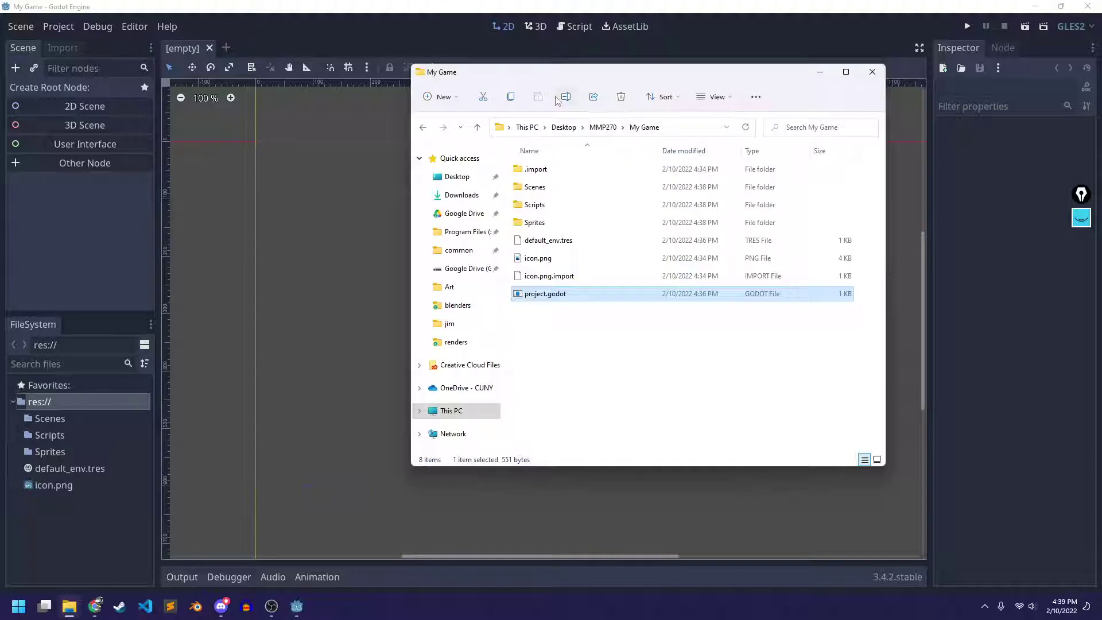
Check the new Scenes and Sprites folders inside My Game on disk, then return to Godot
click(552, 189)
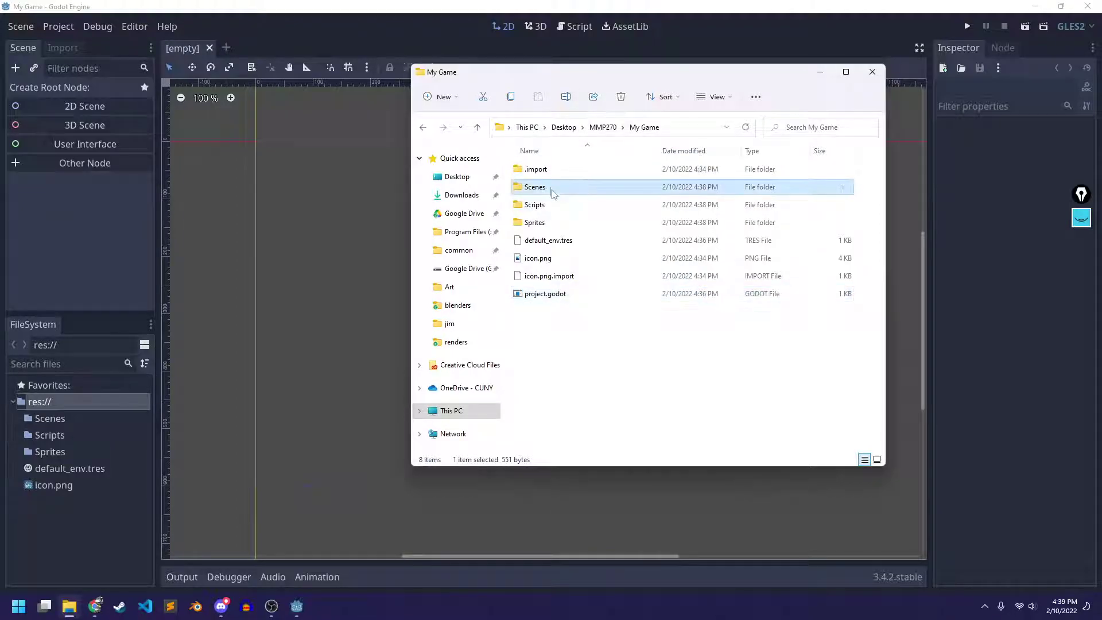
click(554, 223)
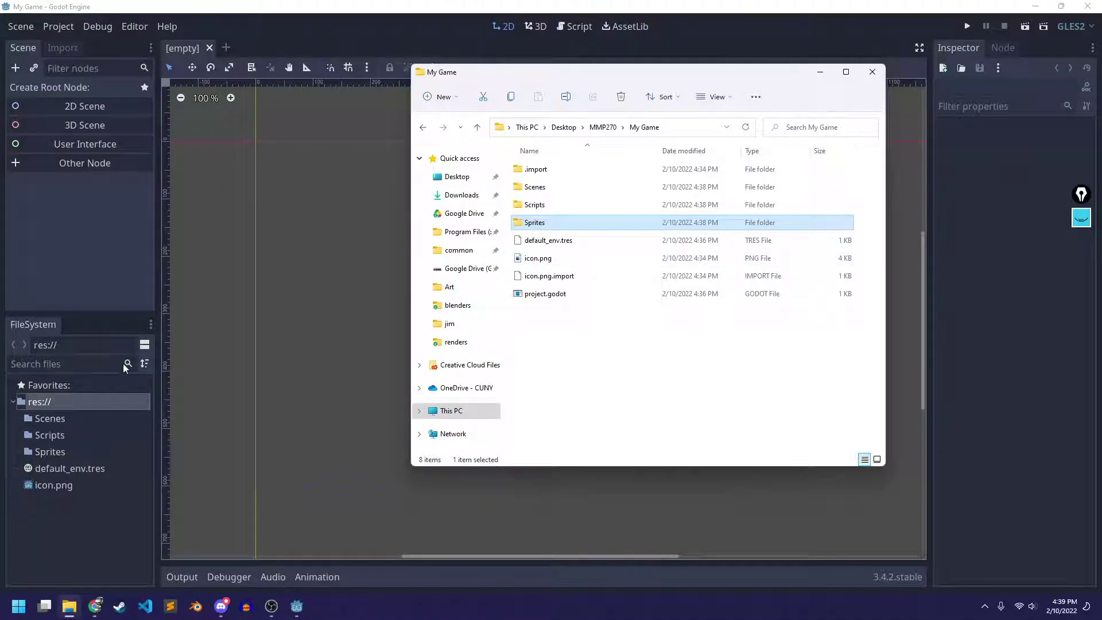
click(98, 305)
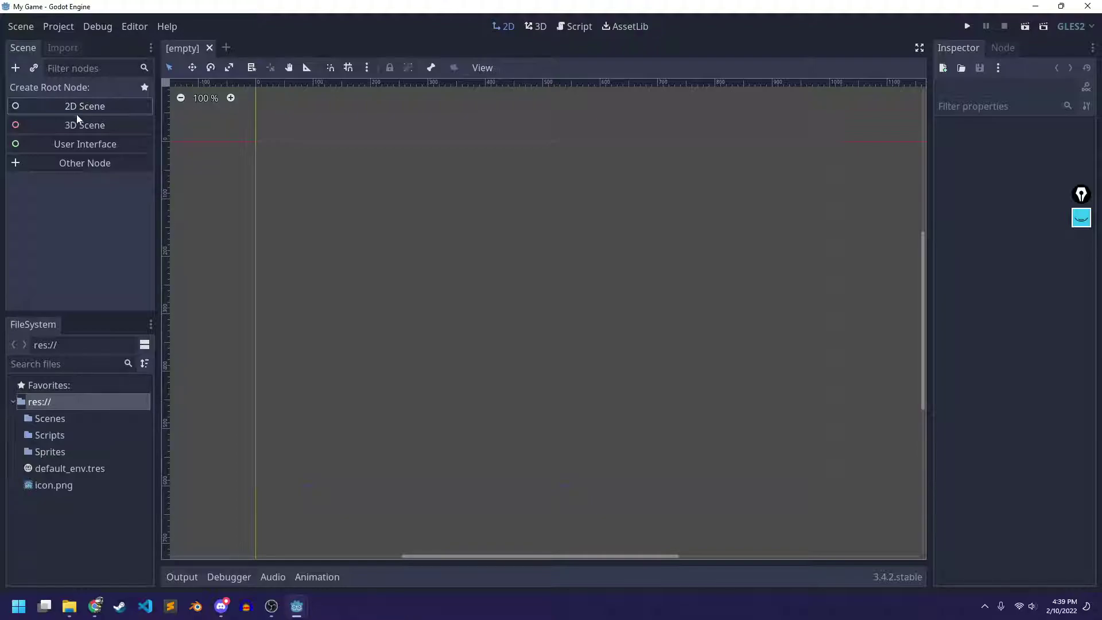
Create a 2D scene and rename its Node2D root to DefaultScene
click(61, 105)
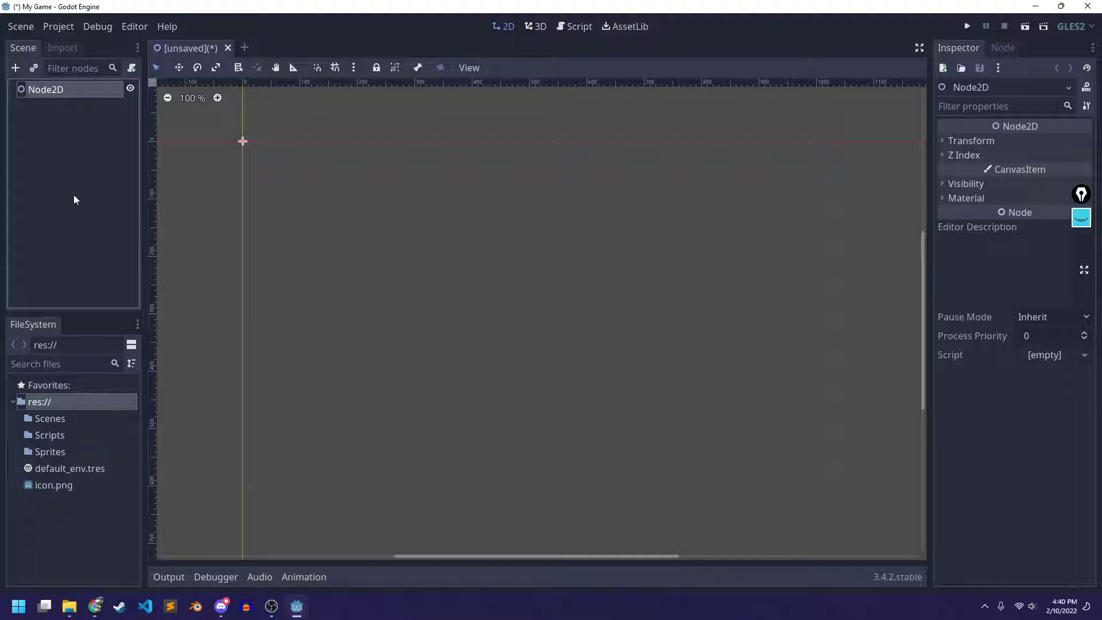
double_click(51, 90)
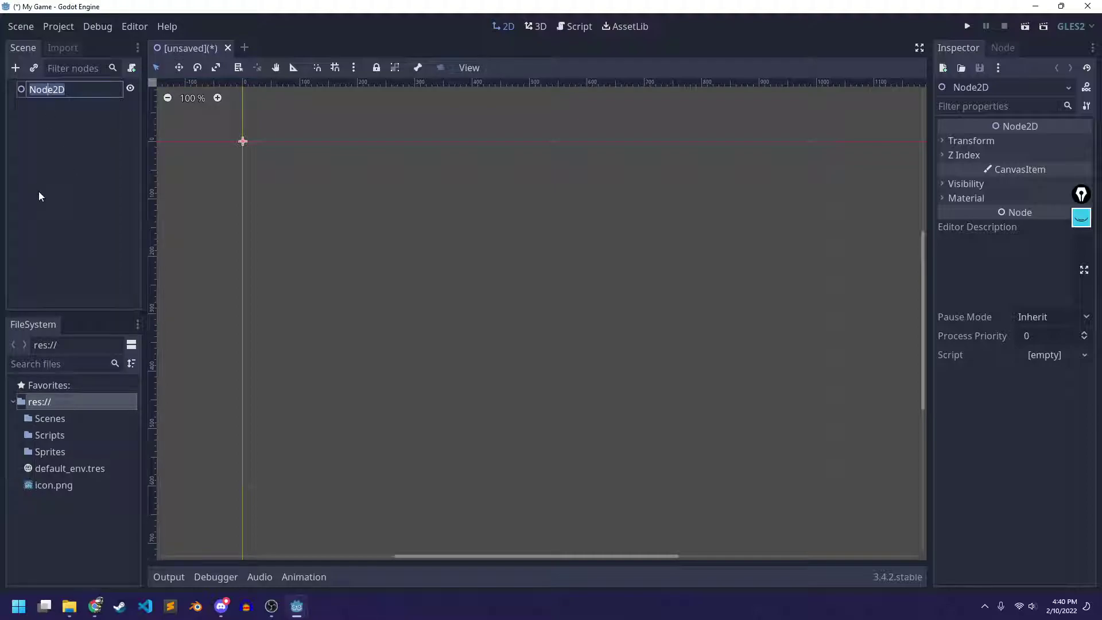
text(Default)
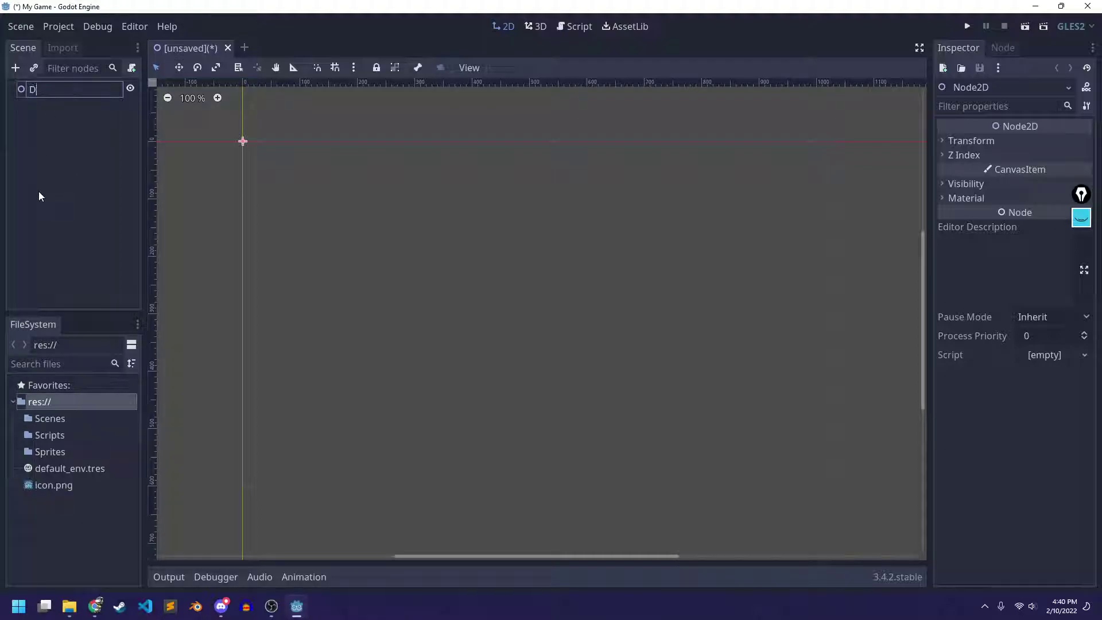
text(Scene)
key(Return)
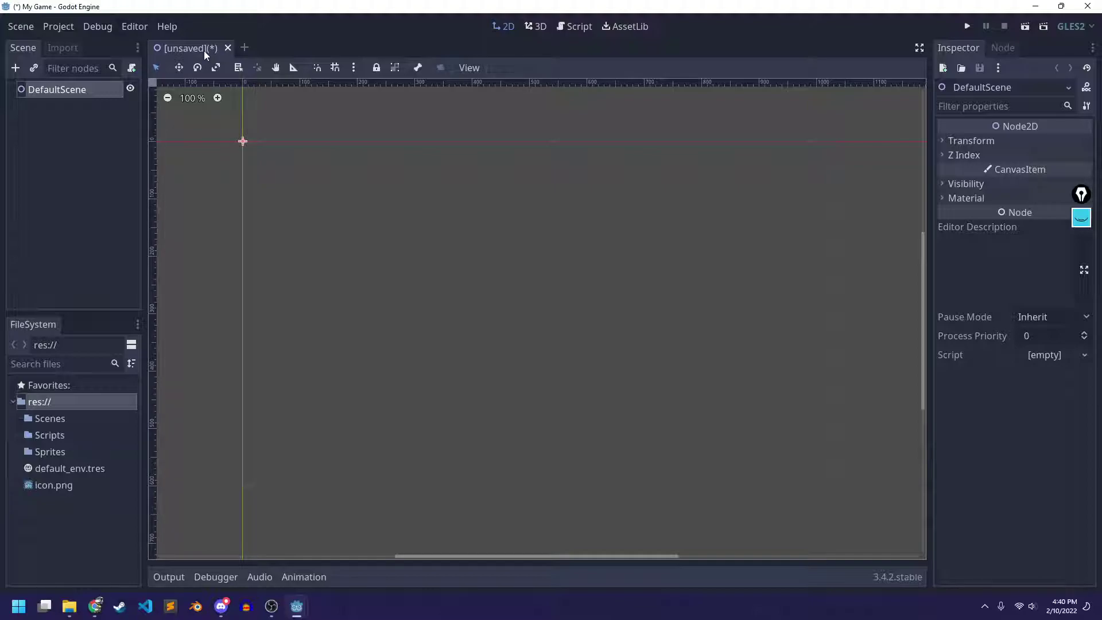
Save the scene as DefaultScene.tscn in res://Scenes and expand Scenes to show it
click(21, 26)
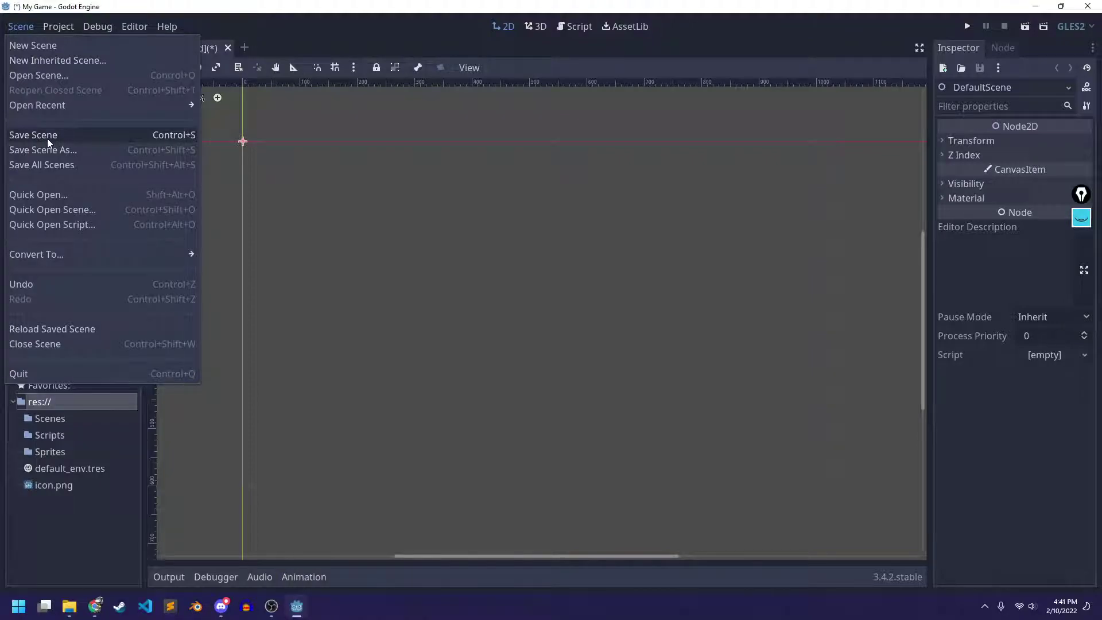
click(26, 26)
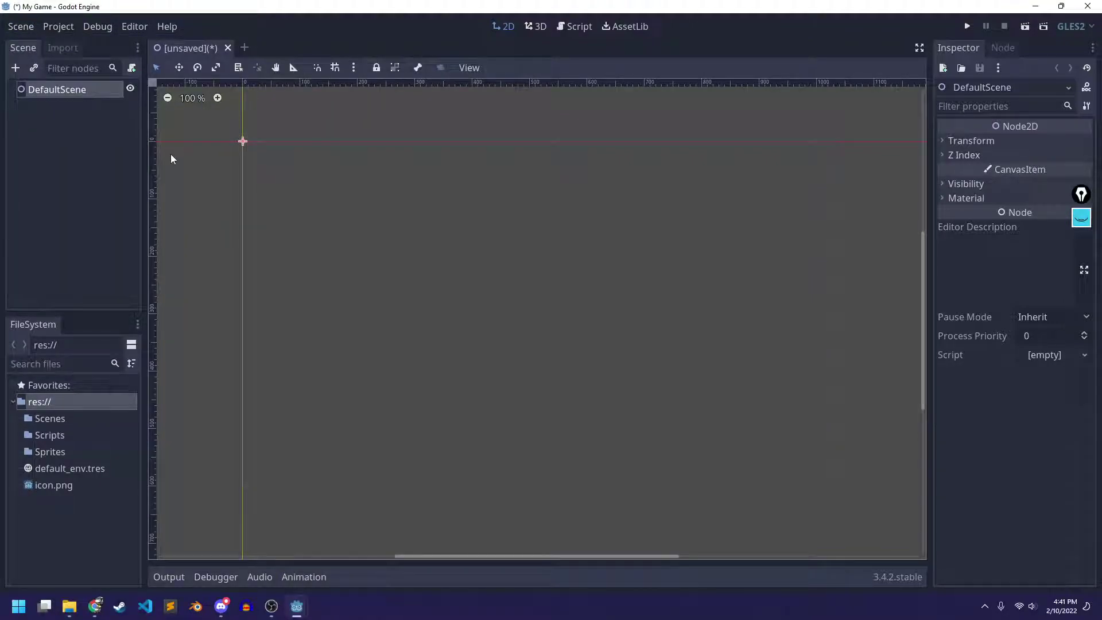
key(ctrl+s)
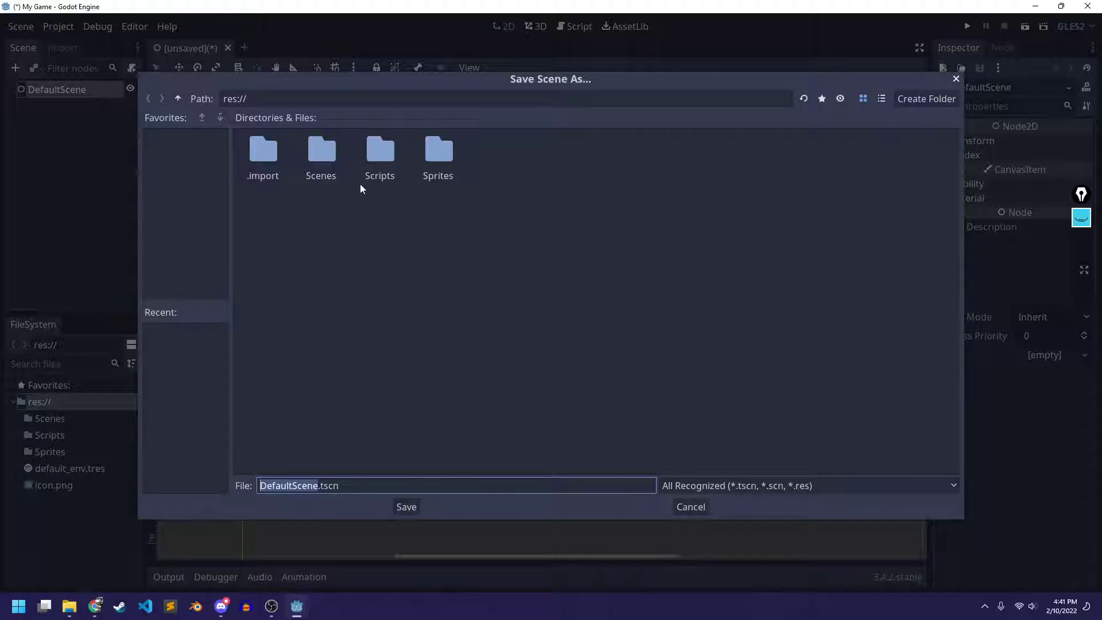
double_click(323, 149)
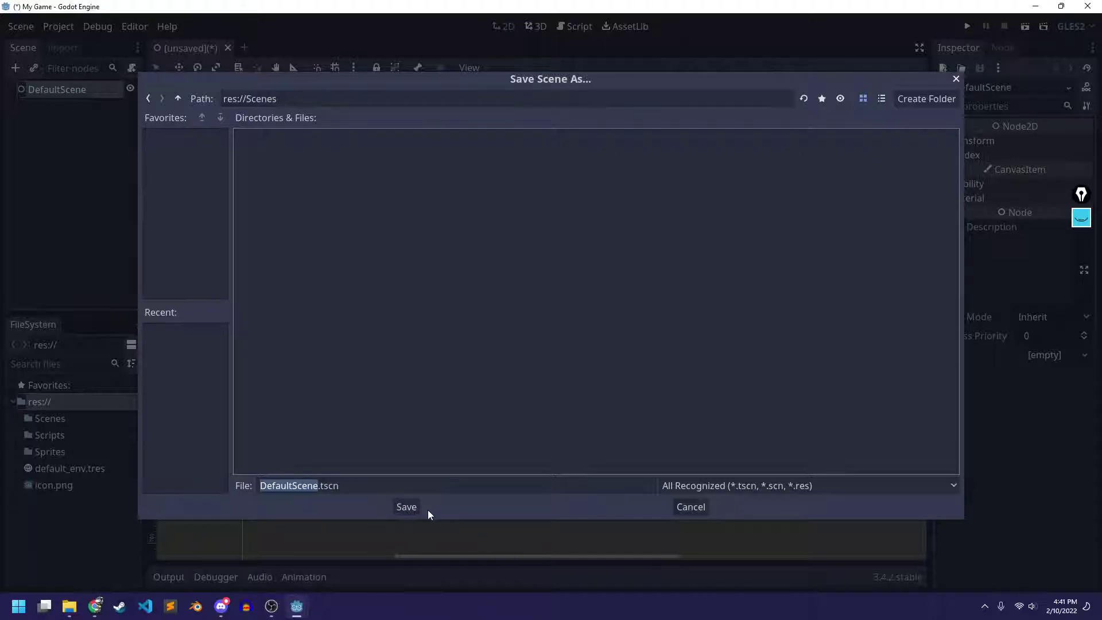
click(407, 508)
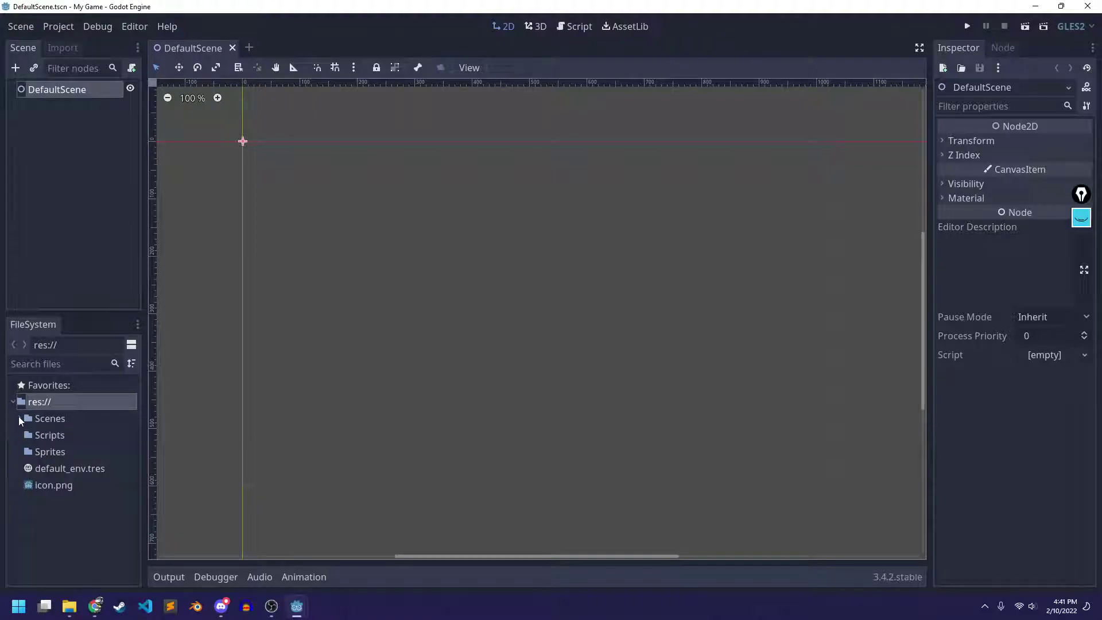
click(19, 418)
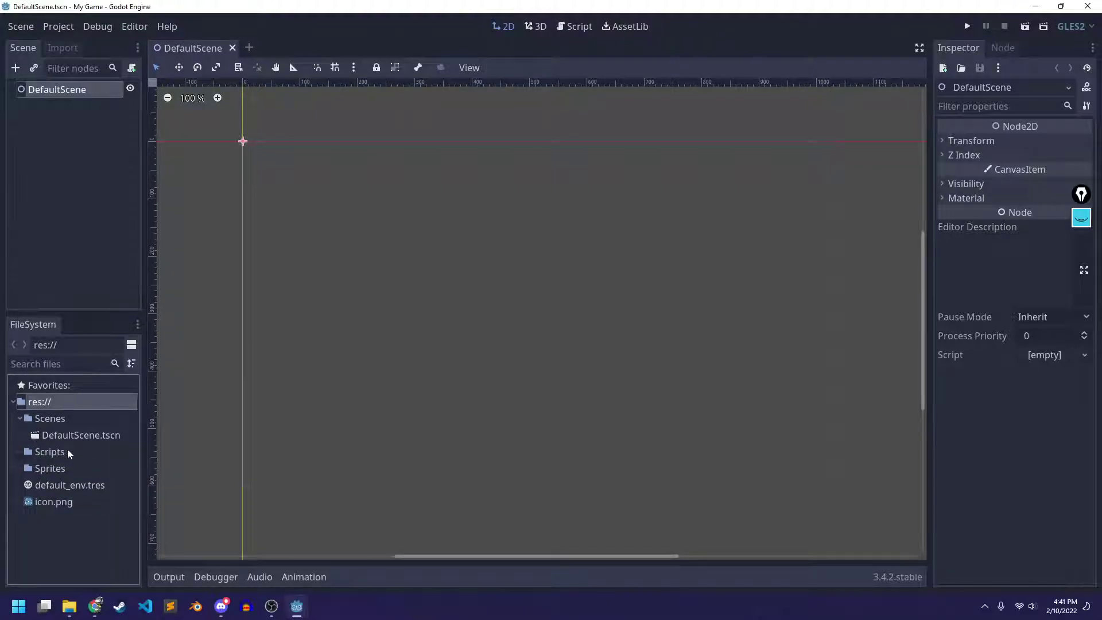
Save DefaultScene and check that DefaultScene.tscn is in My Game's Scenes folder on disk
key(ctrl+s)
click(68, 606)
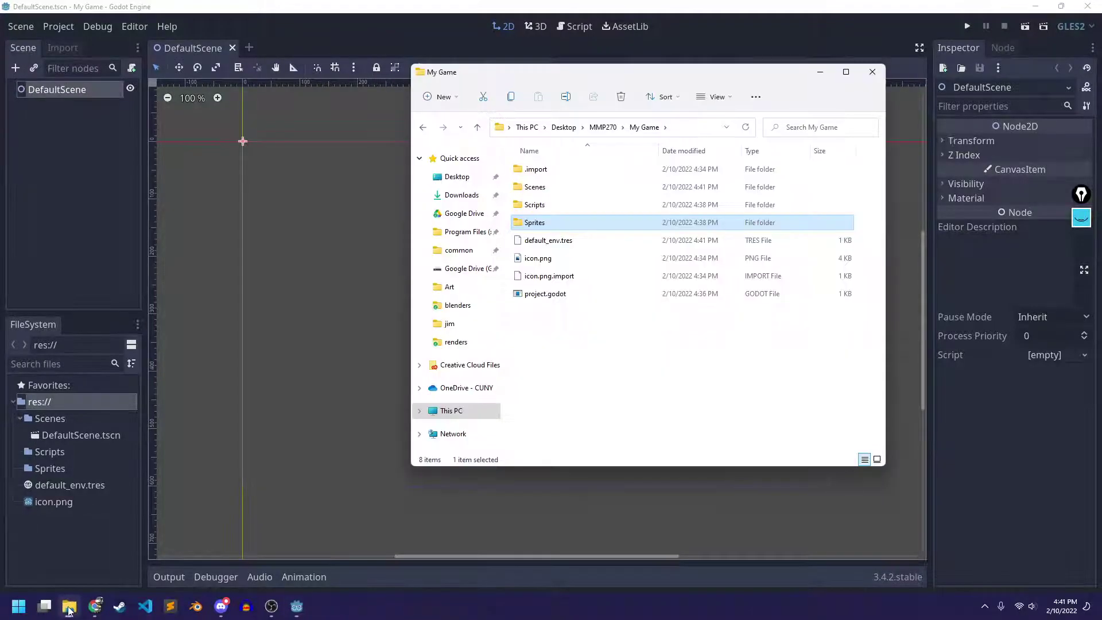
click(539, 190)
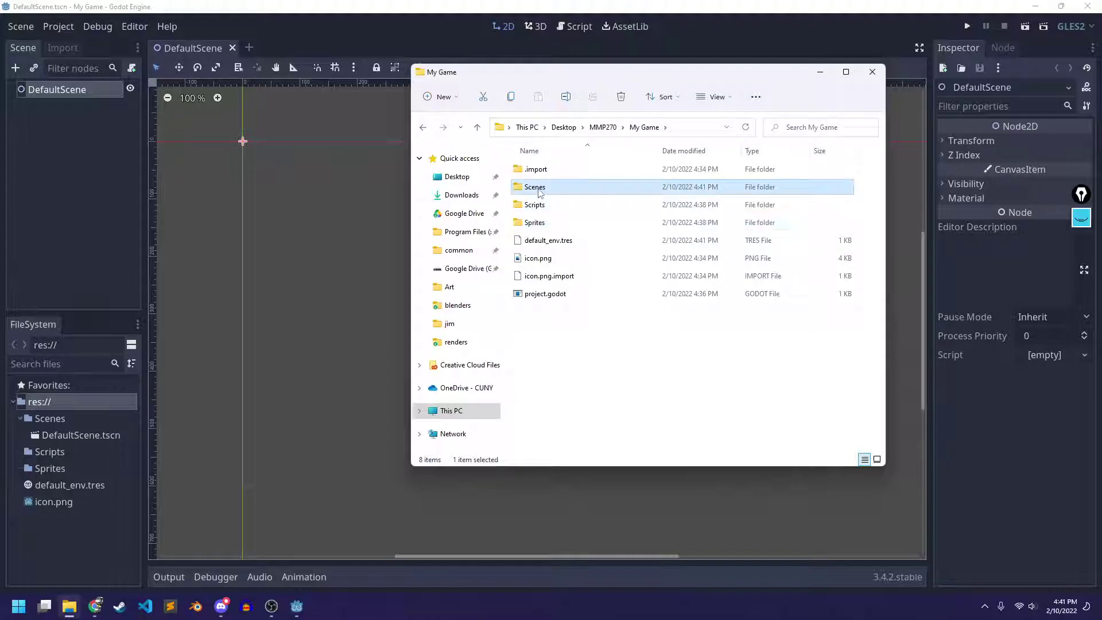
double_click(539, 193)
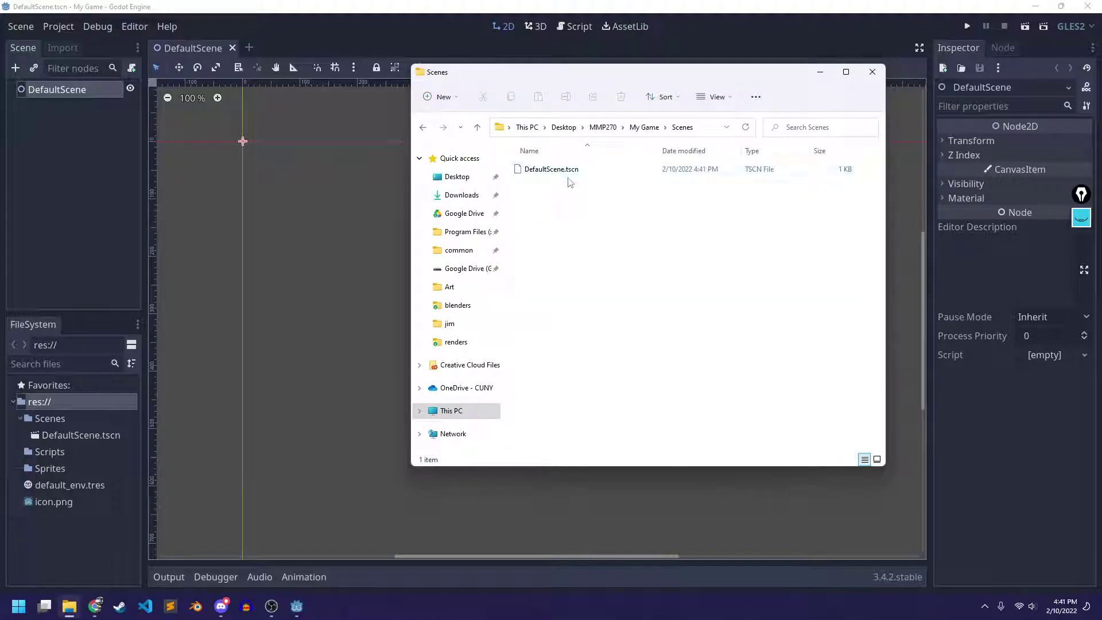
click(644, 127)
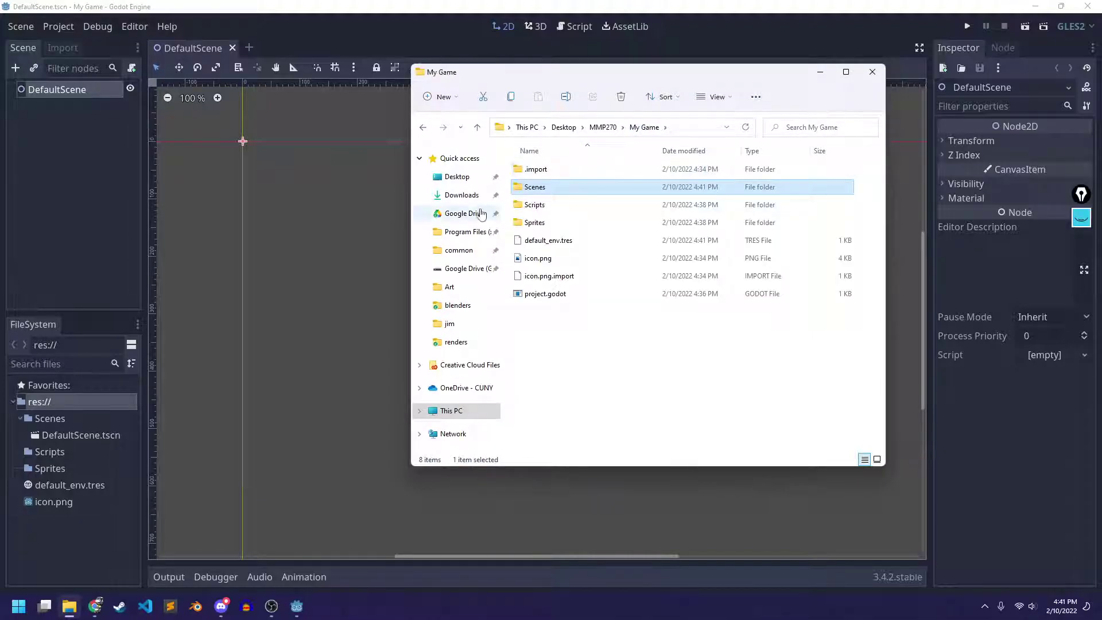
Back in Godot, select the DefaultScene root node in the scene tree
click(336, 180)
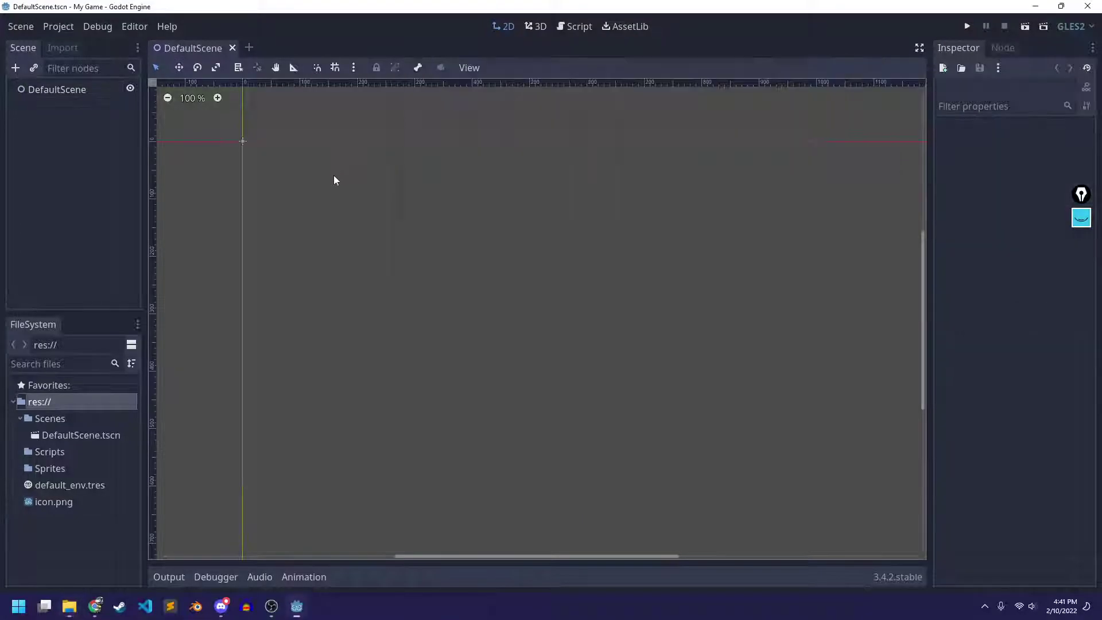
click(76, 131)
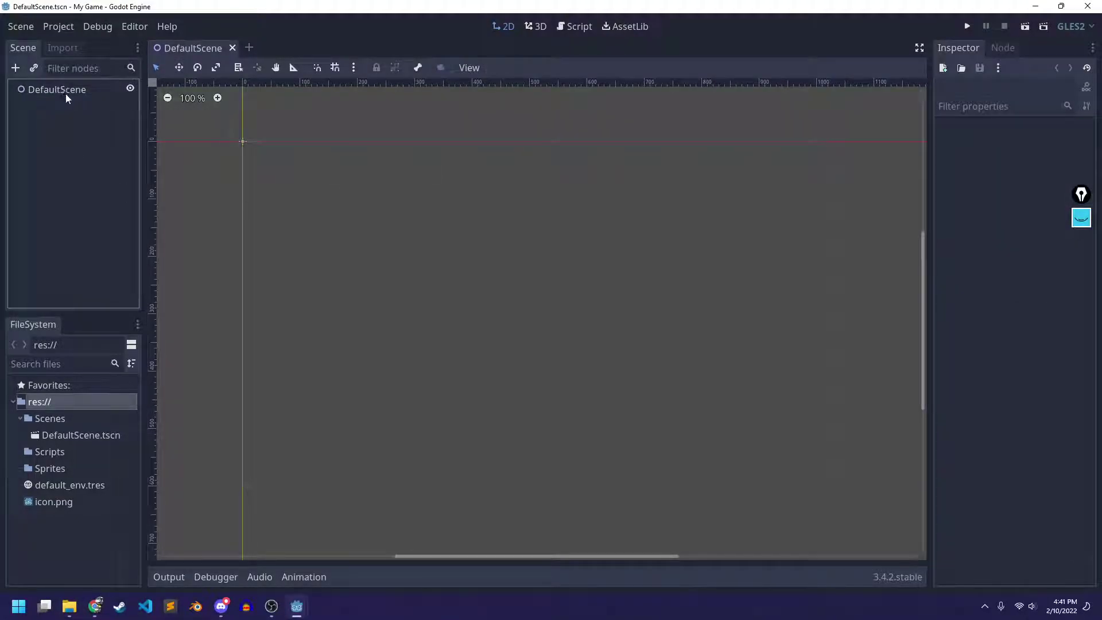
click(30, 90)
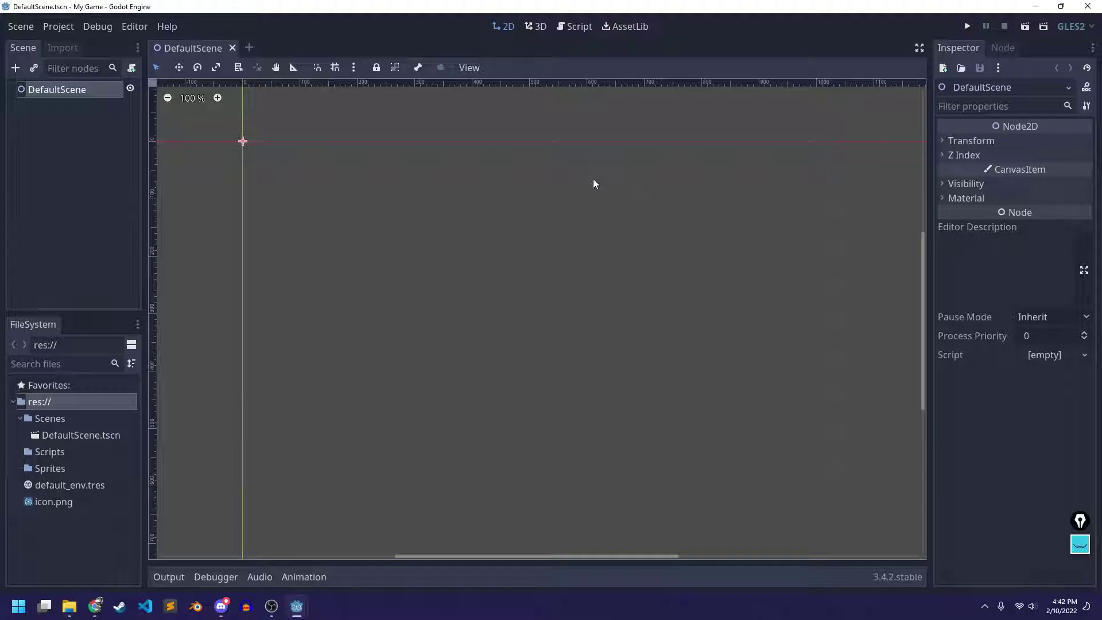
click(95, 606)
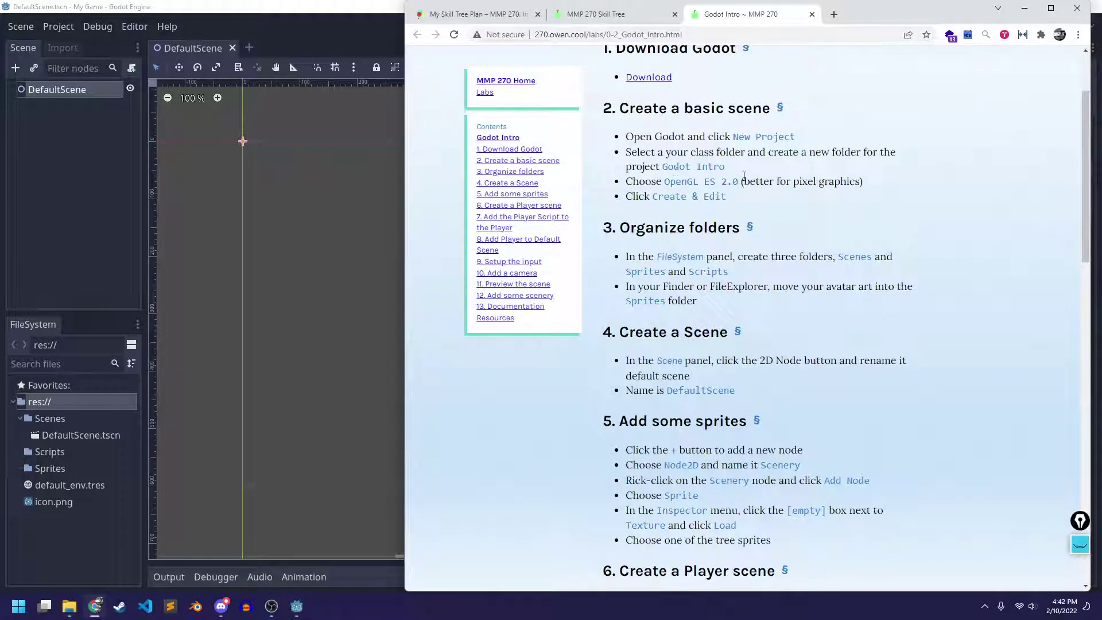
scroll(674, 243, up, 1)
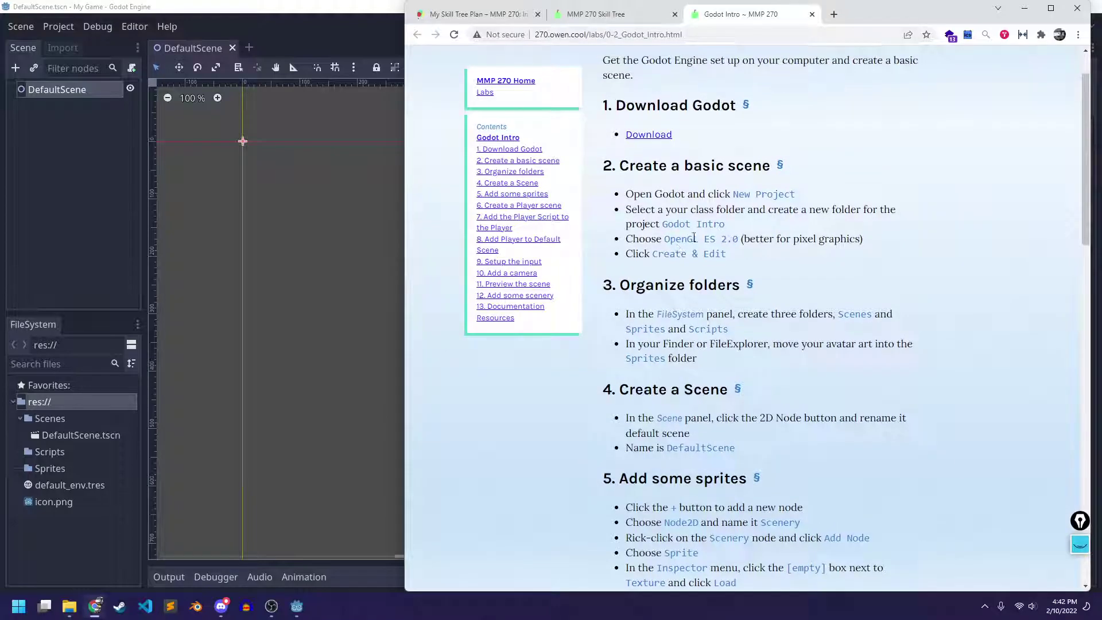
scroll(700, 241, down, 4)
scroll(712, 238, down, 3)
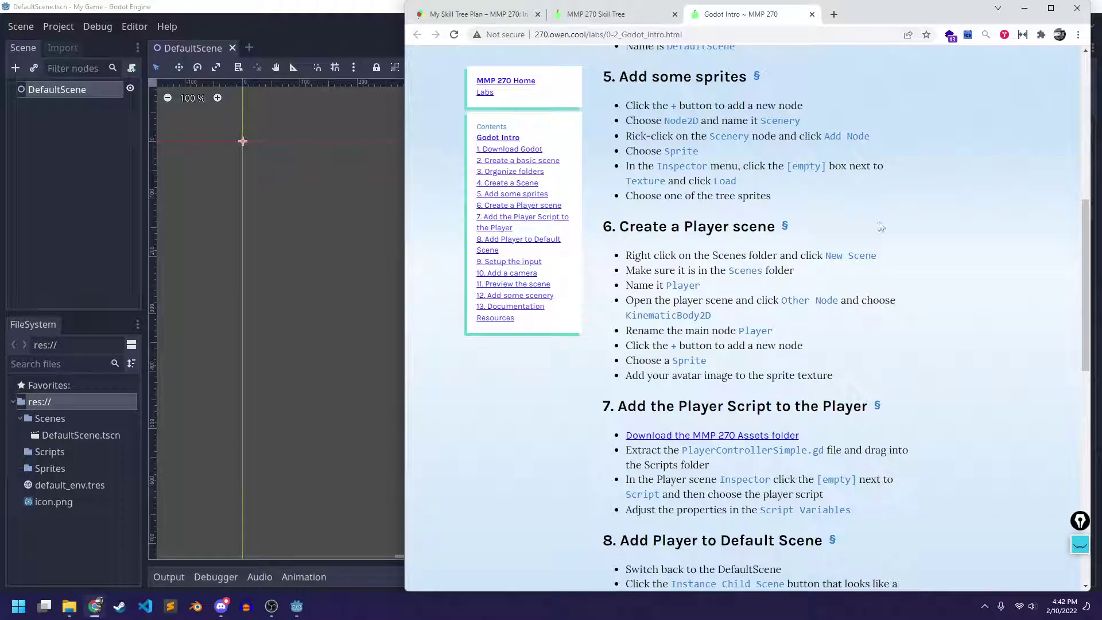
scroll(804, 199, up, 1)
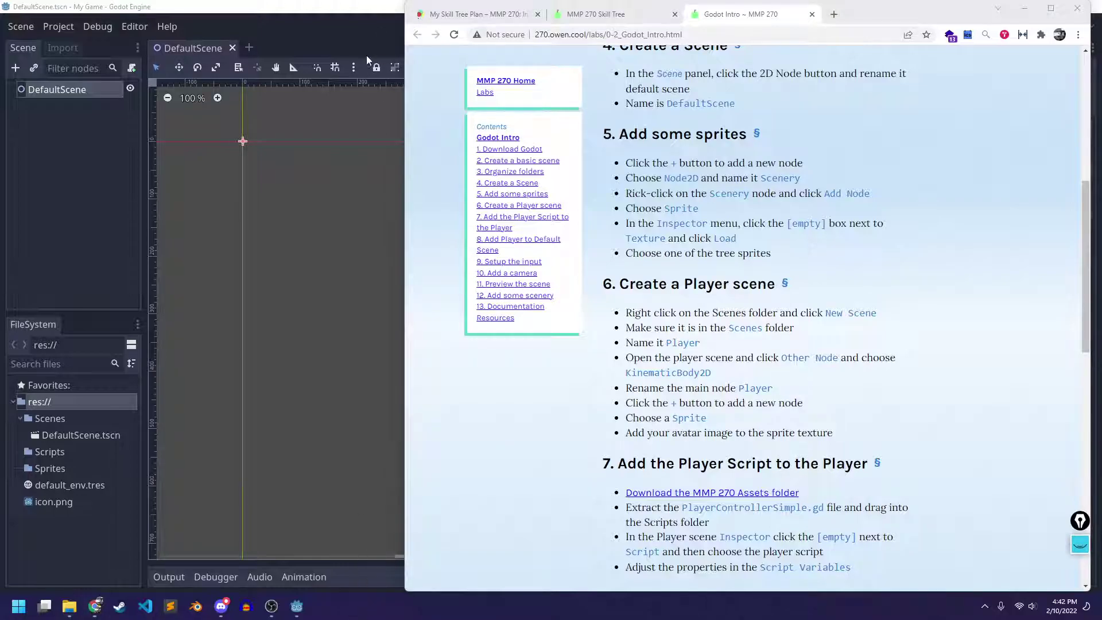
click(354, 37)
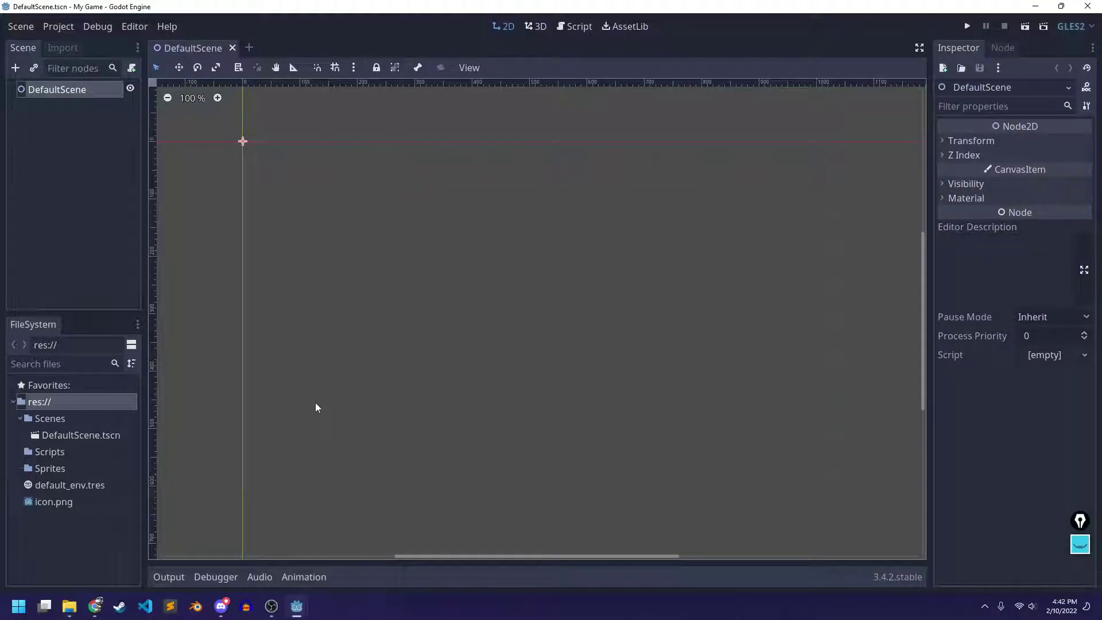
Copy scenery_tree.png from MMP270 > 270_Assets > Sprites
click(69, 606)
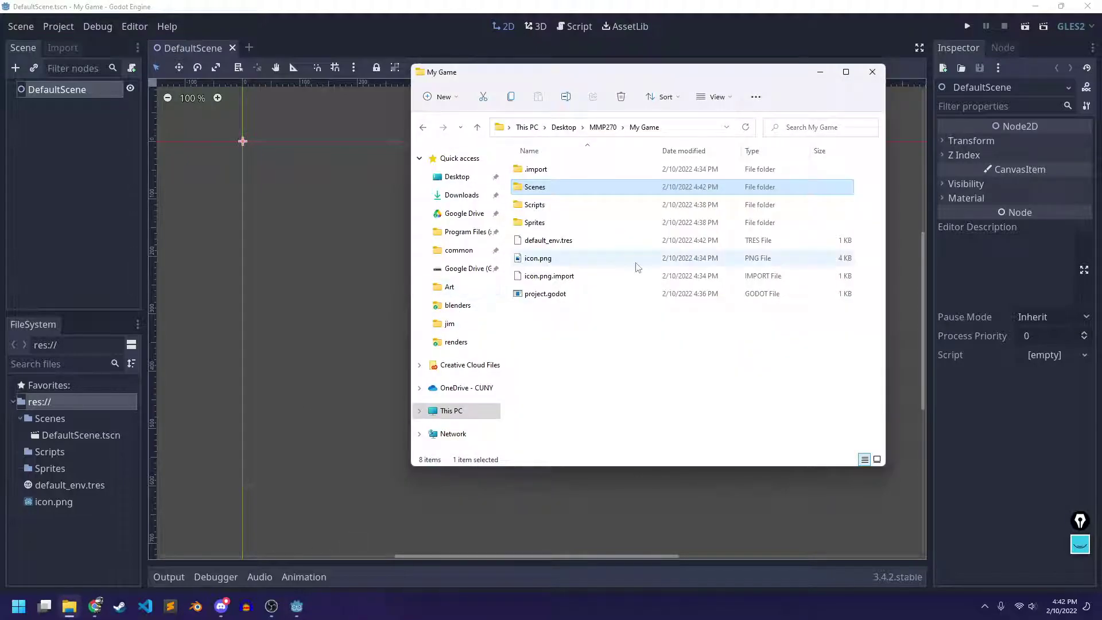
click(602, 127)
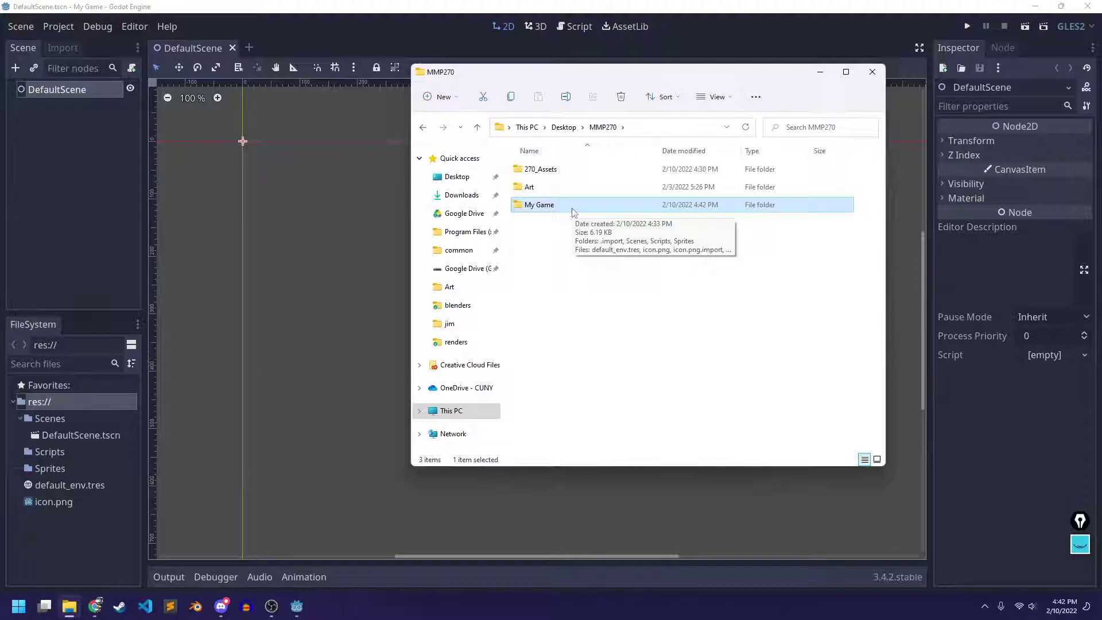
double_click(537, 169)
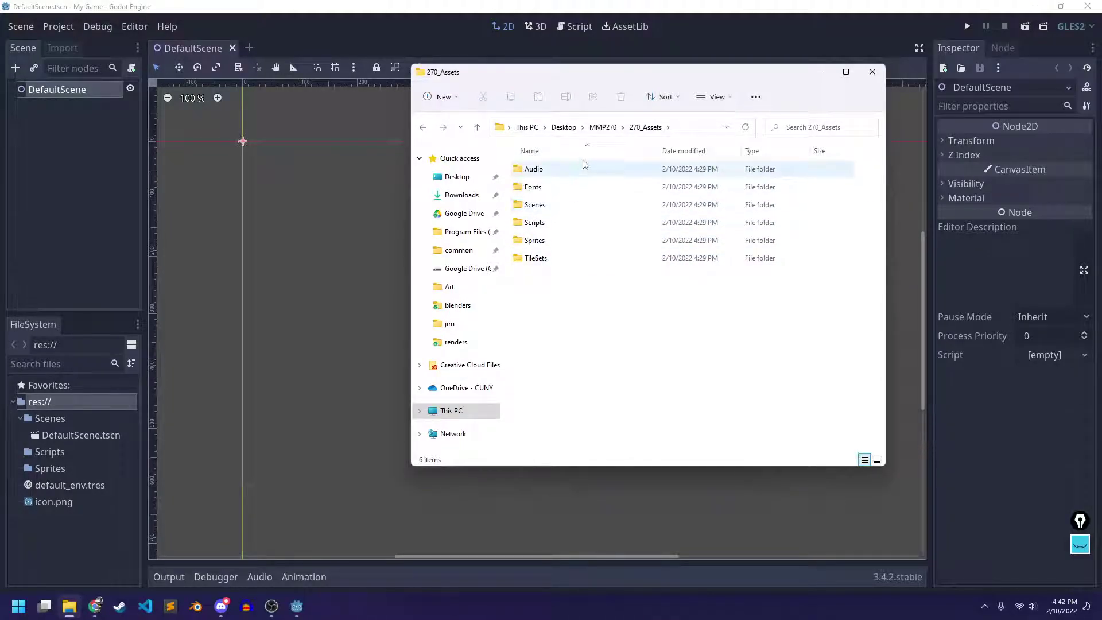
double_click(562, 240)
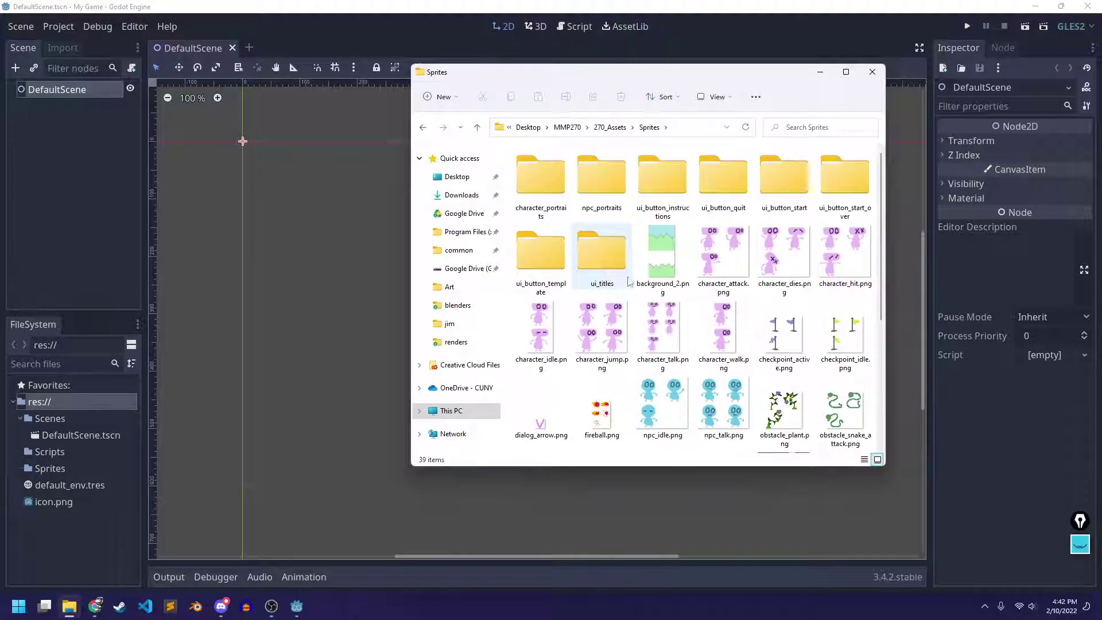
scroll(701, 264, down, 3)
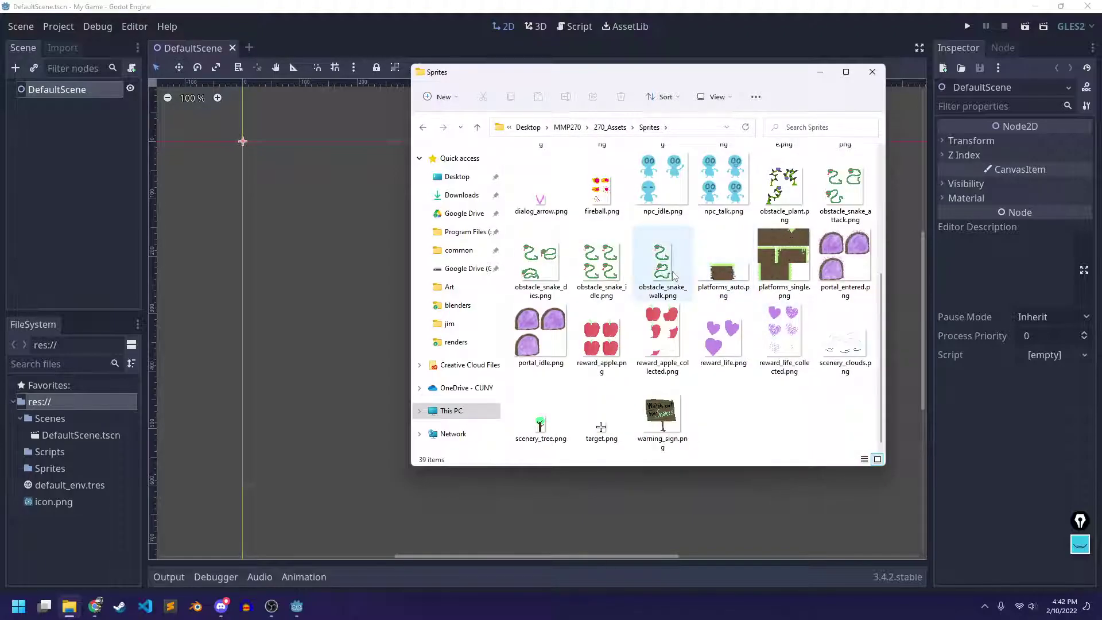
click(540, 419)
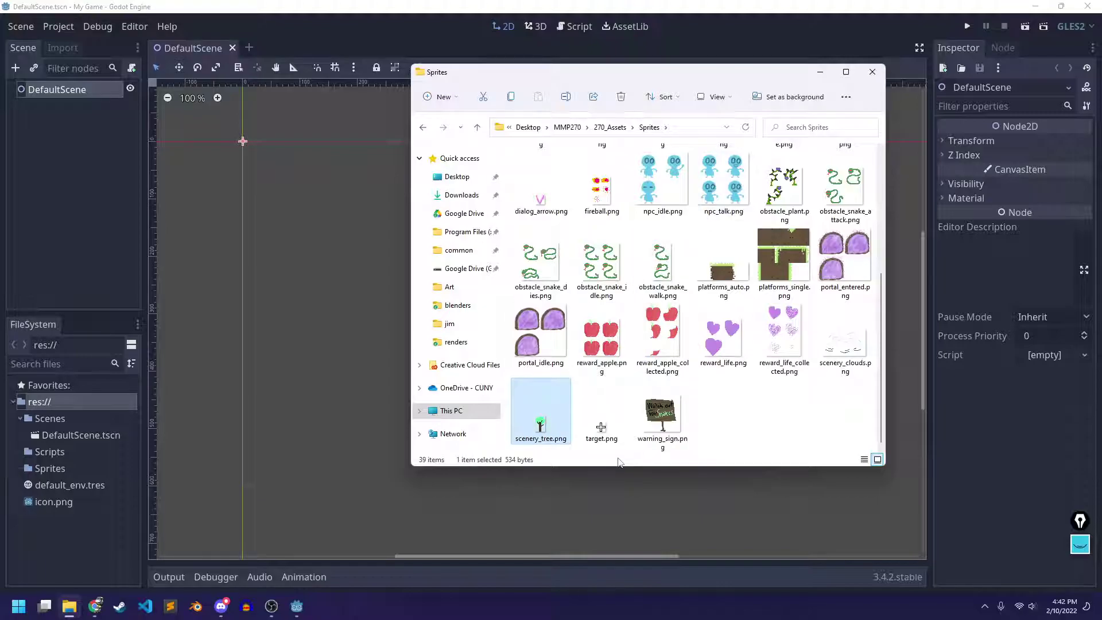
right_click(544, 417)
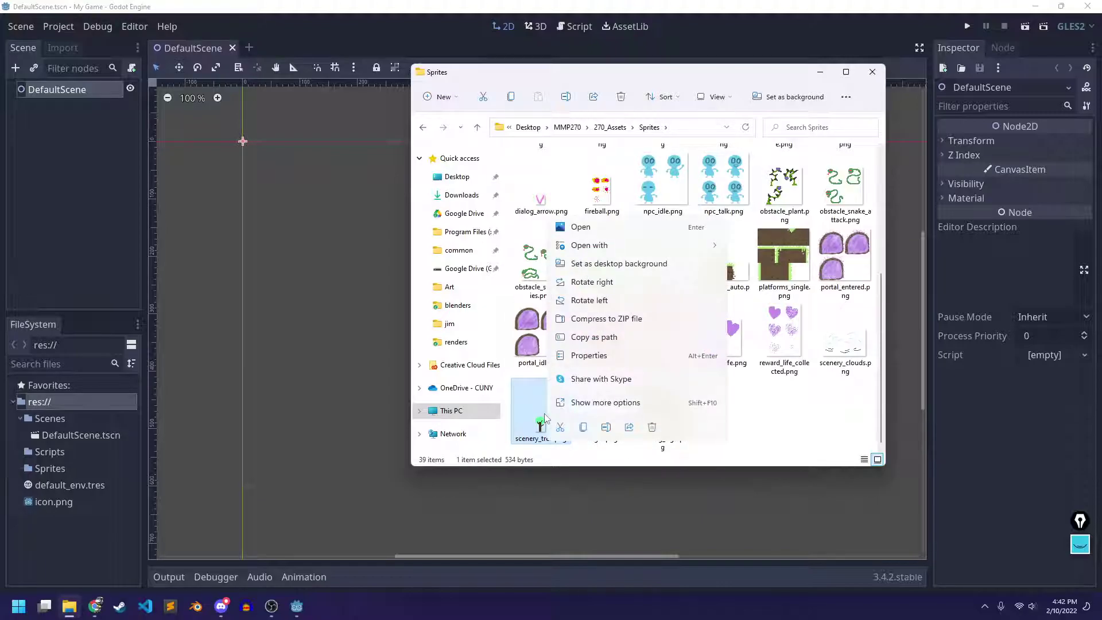
click(583, 428)
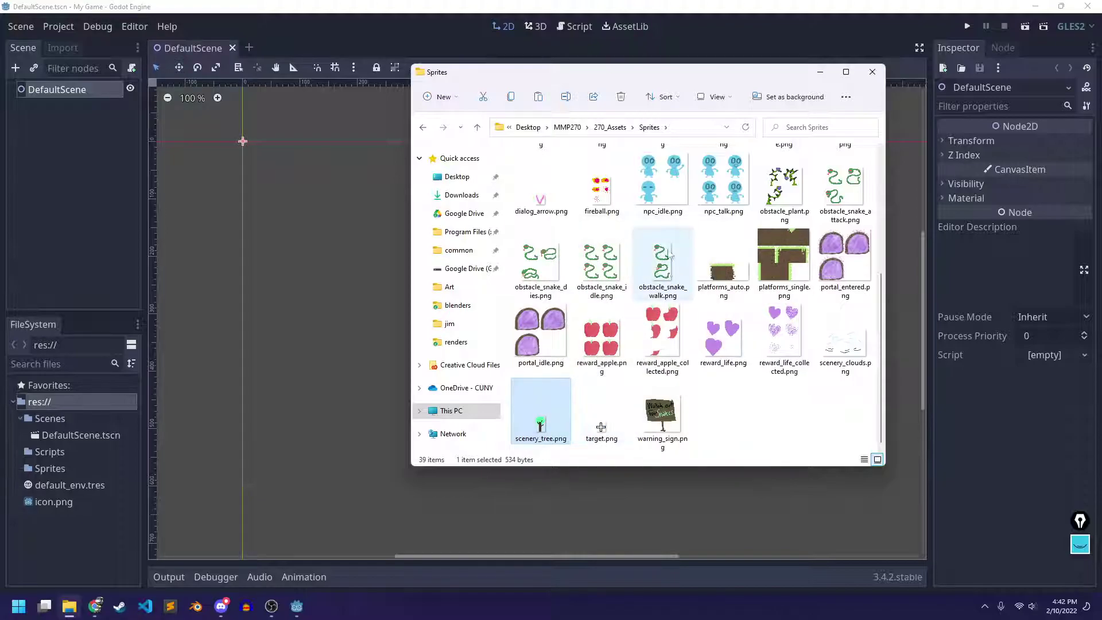
Paste scenery_tree.png into My Game's Sprites folder, then return to Godot
click(567, 127)
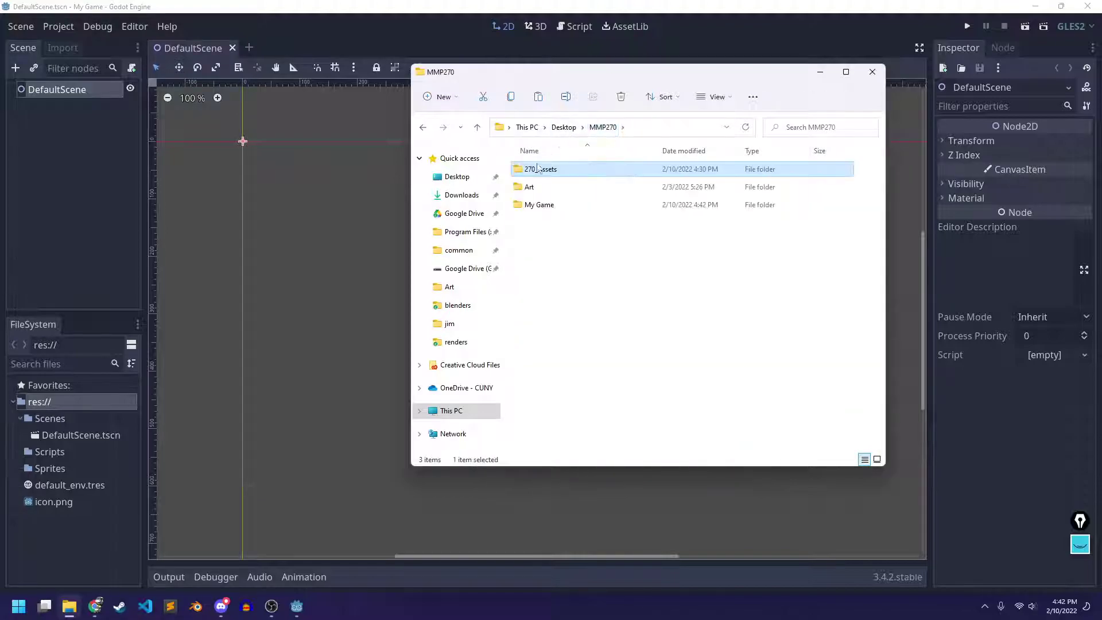
double_click(537, 206)
double_click(536, 222)
right_click(538, 205)
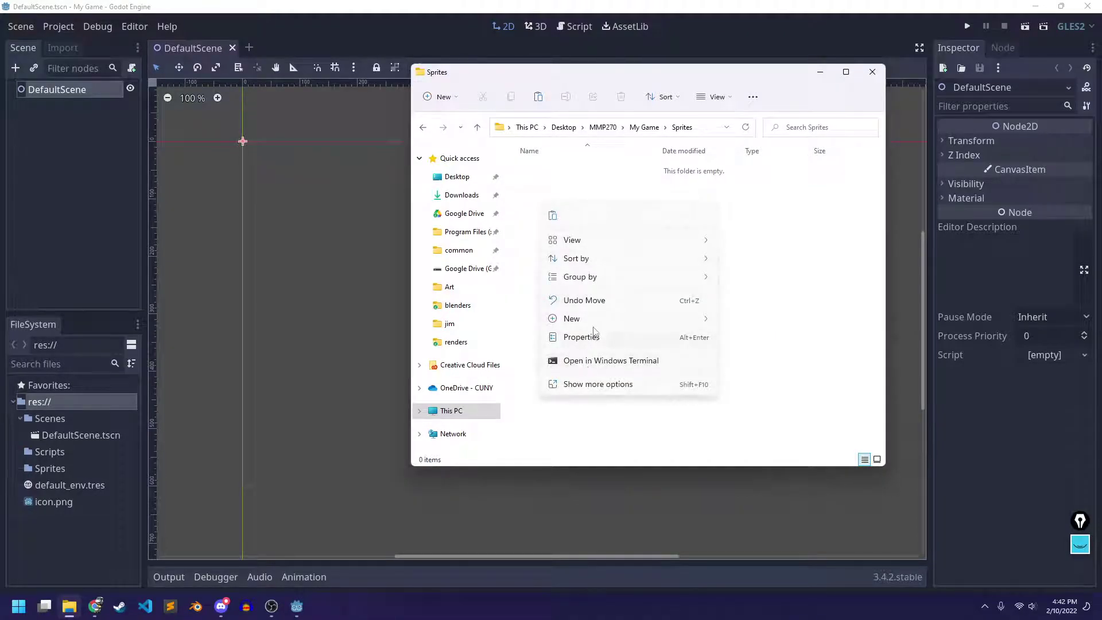
click(552, 216)
click(559, 240)
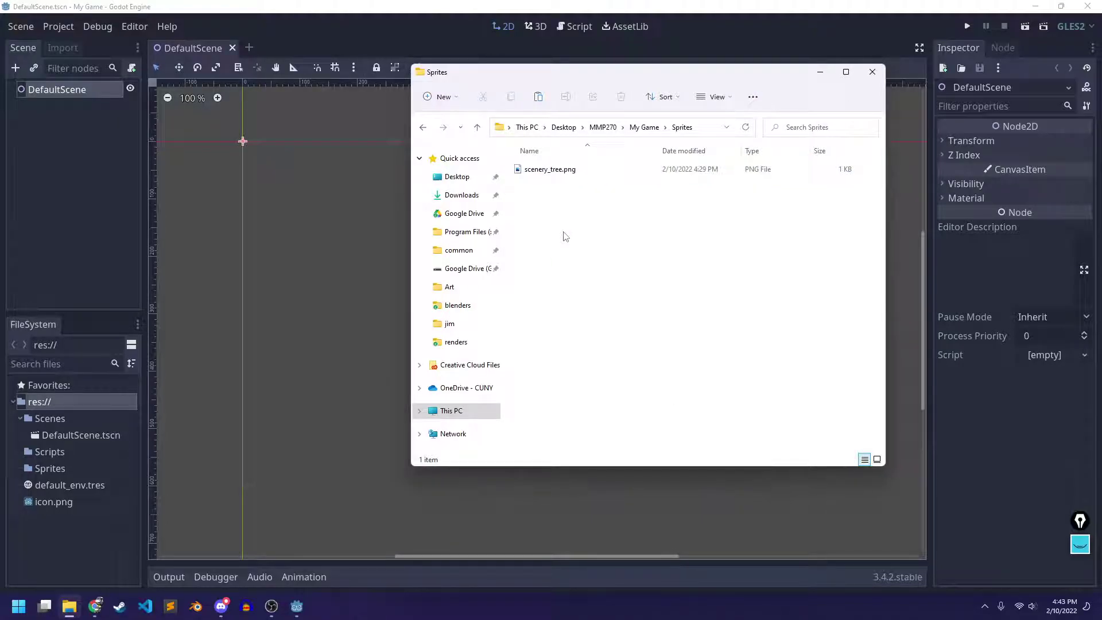
drag(571, 84, 677, 73)
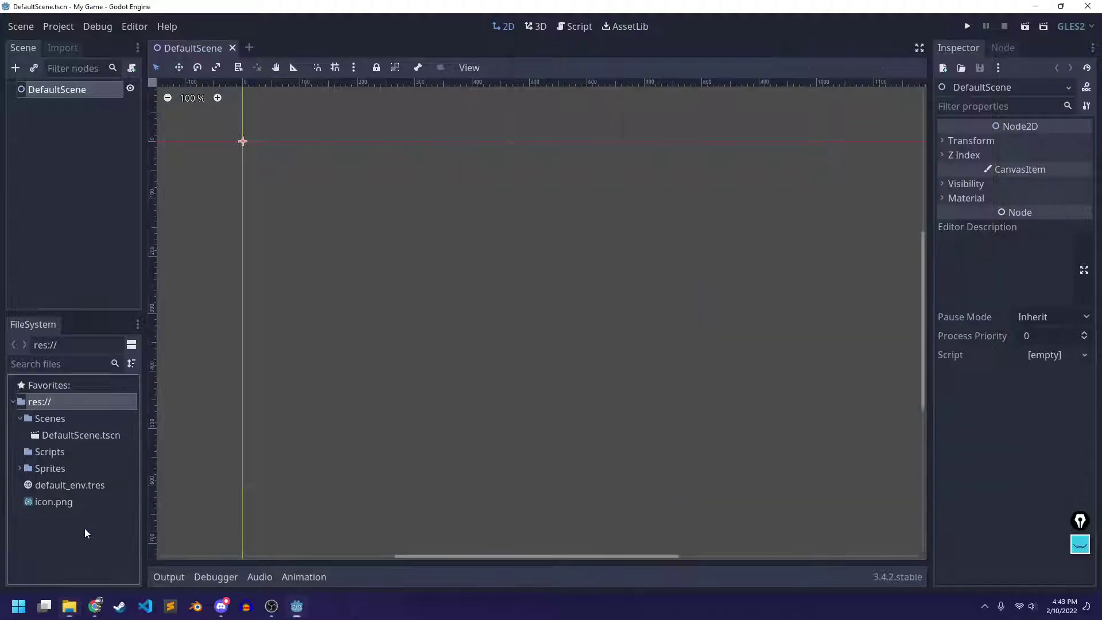
click(85, 528)
Select res://Sprites/scenery_tree.png and view its settings in the Import tab
click(19, 469)
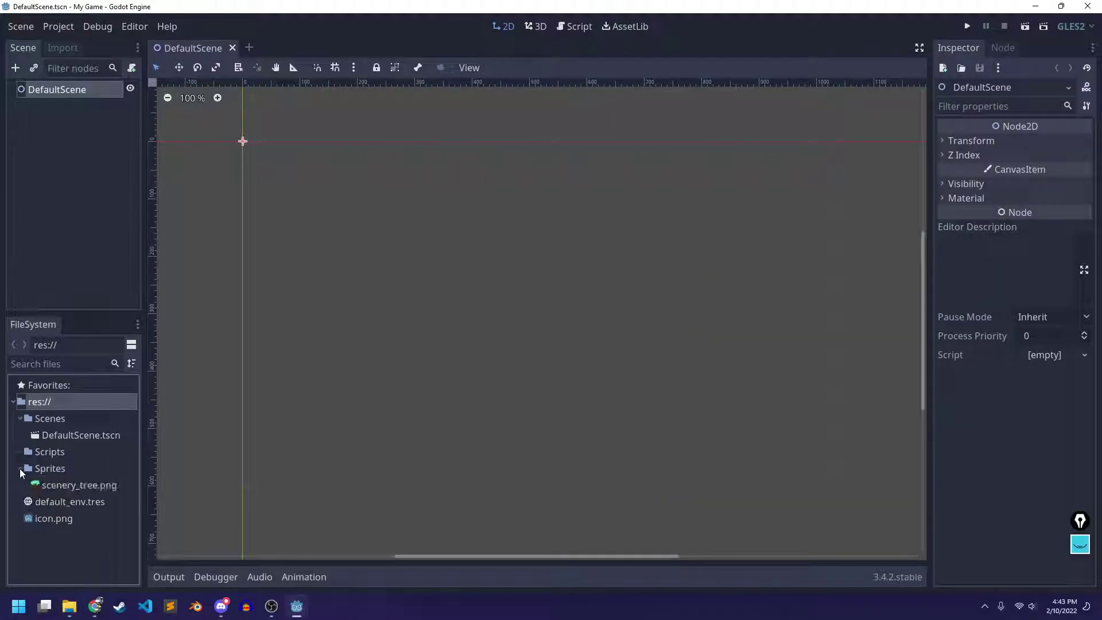
click(73, 484)
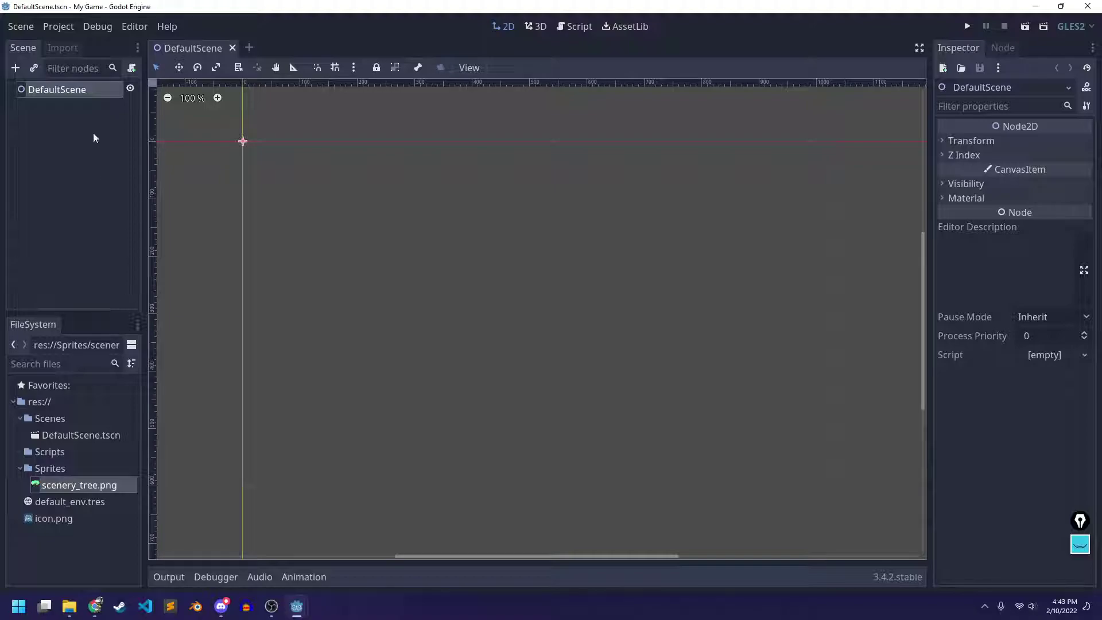
click(62, 46)
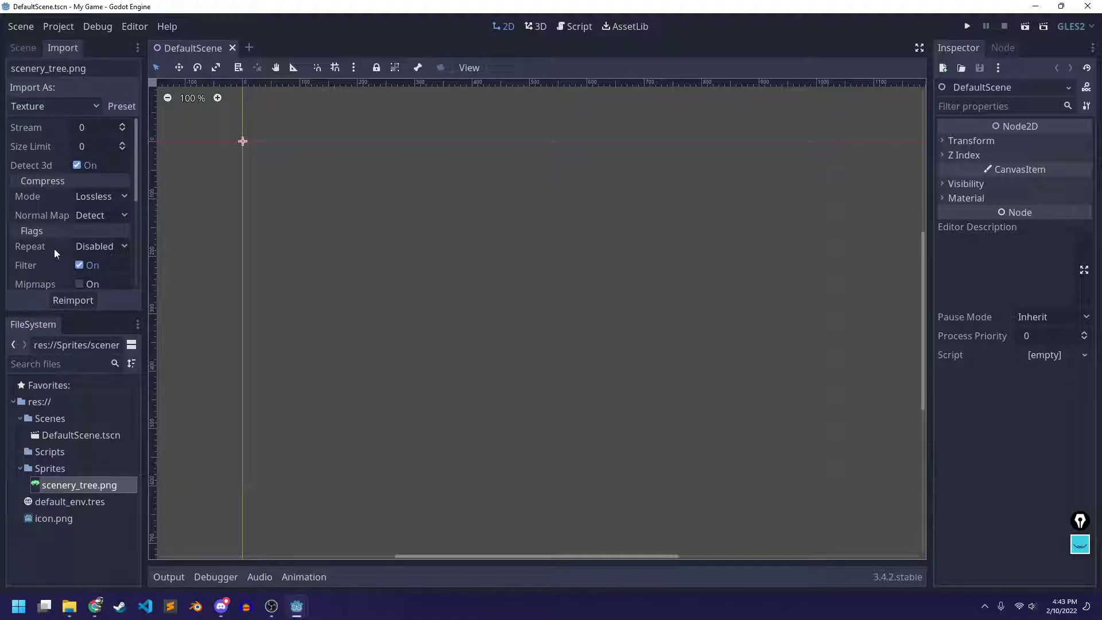
scroll(52, 241, down, 3)
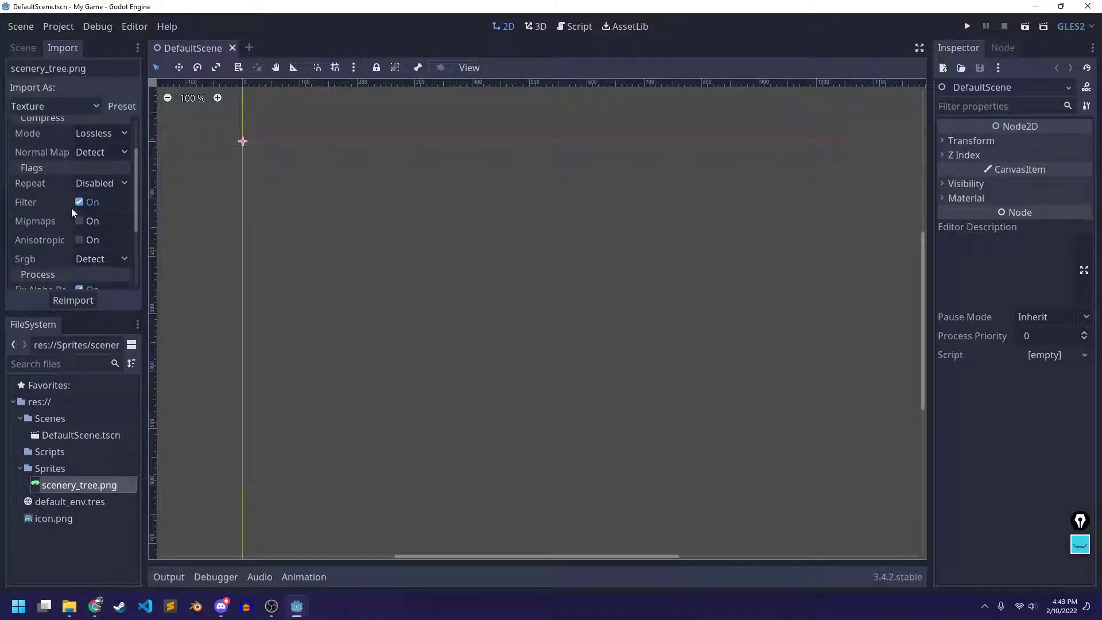
scroll(71, 207, up, 3)
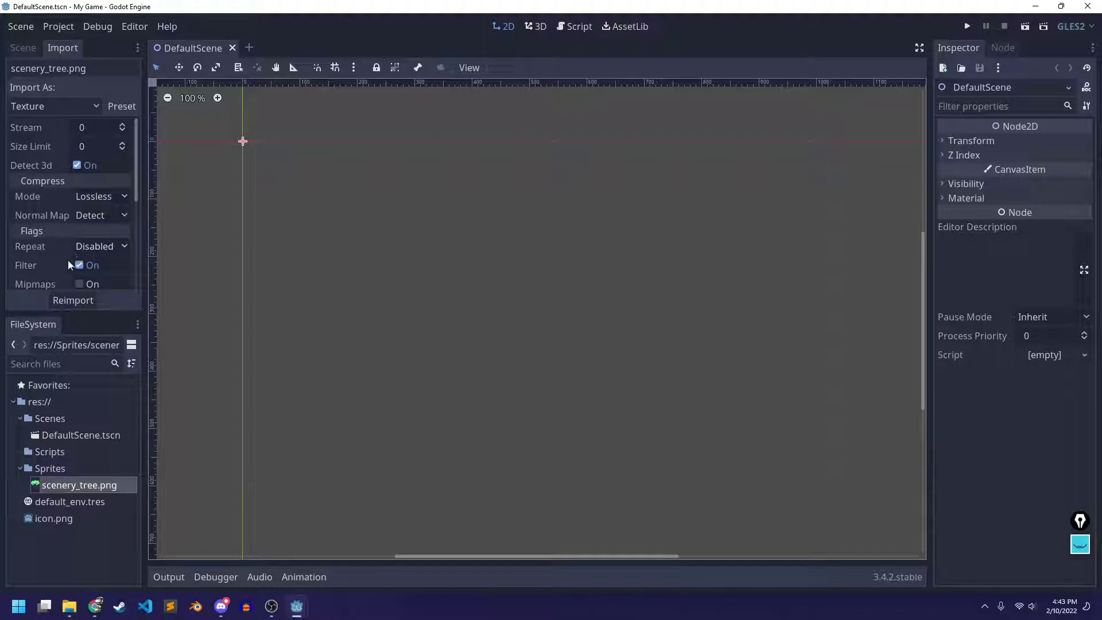
scroll(36, 261, down, 1)
Turn off the texture Filter for scenery_tree.png and reimport it
click(79, 244)
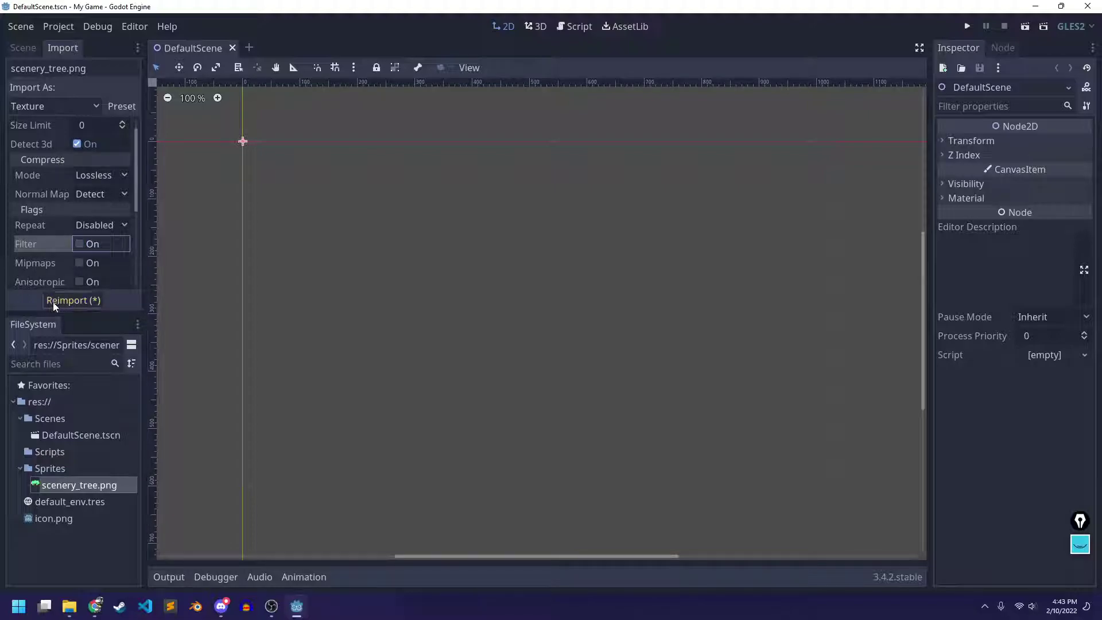
click(72, 300)
click(44, 491)
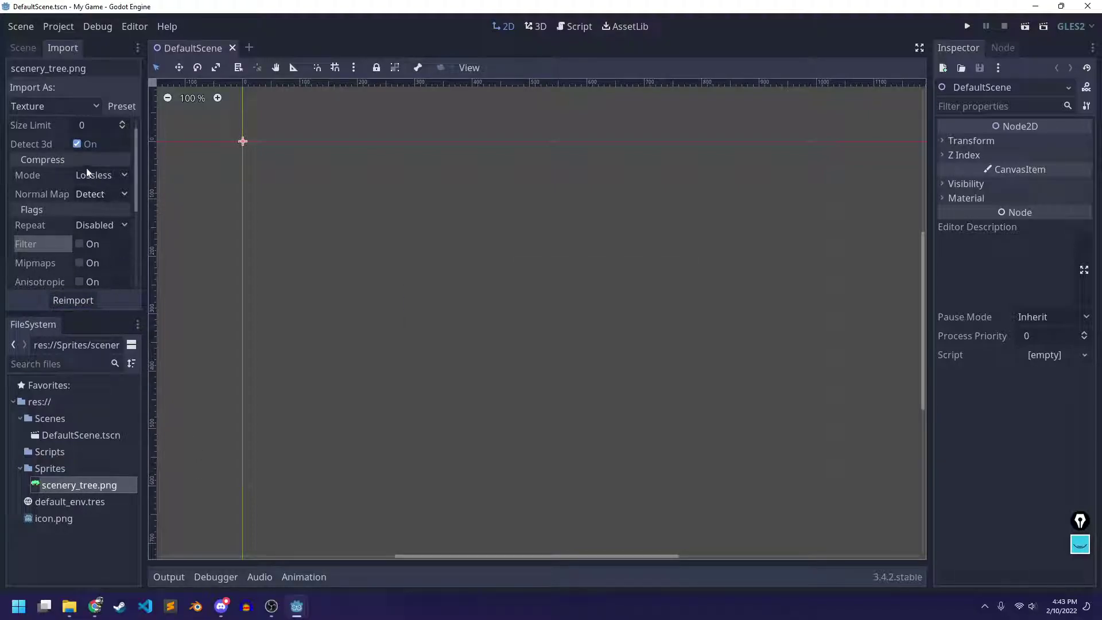
scroll(86, 168, up, 1)
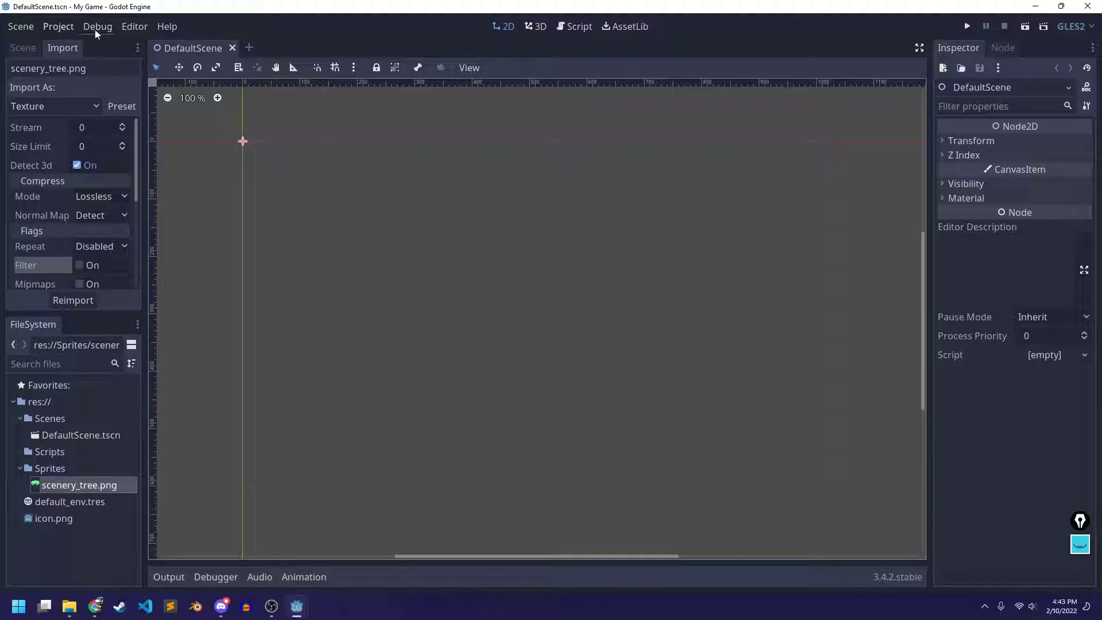
Uncheck Filter for the Texture importer in Project Settings > Import Defaults, and save
click(60, 27)
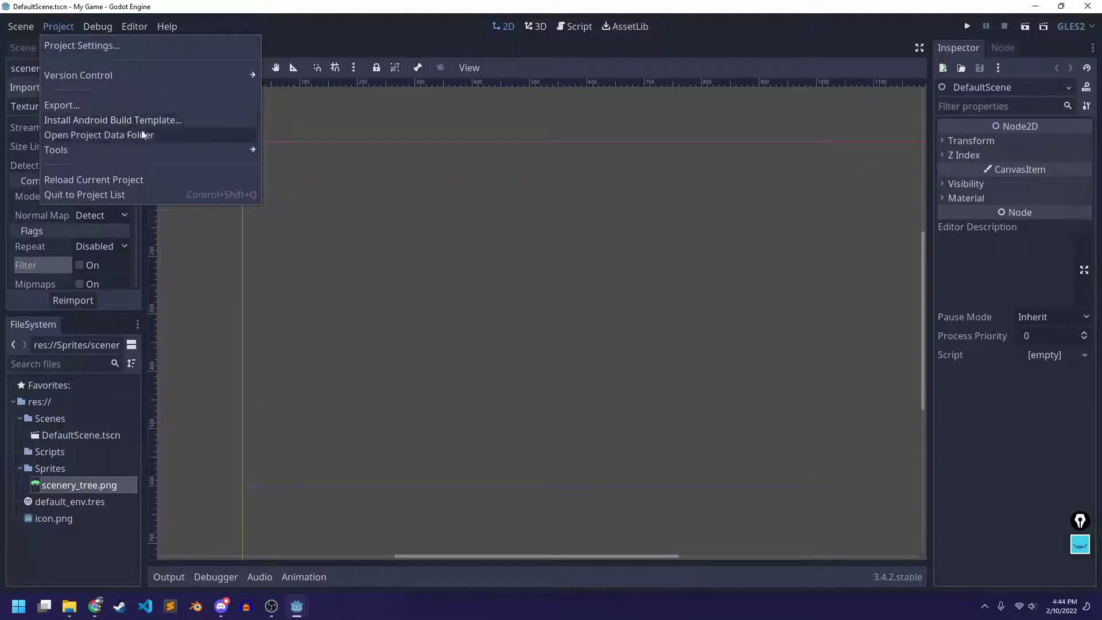
click(98, 45)
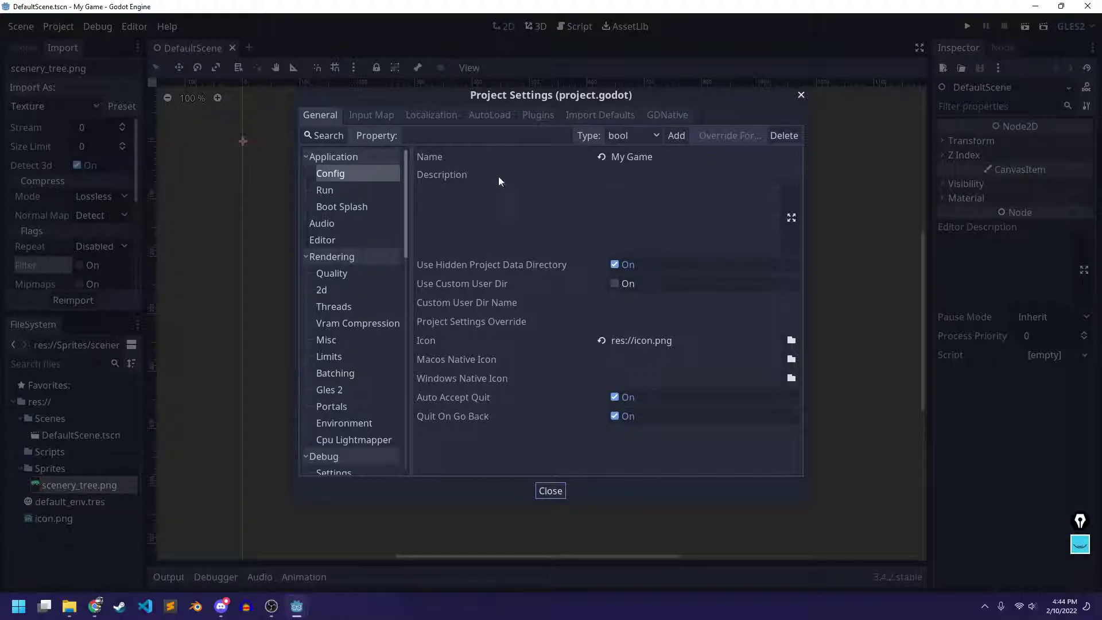
click(608, 116)
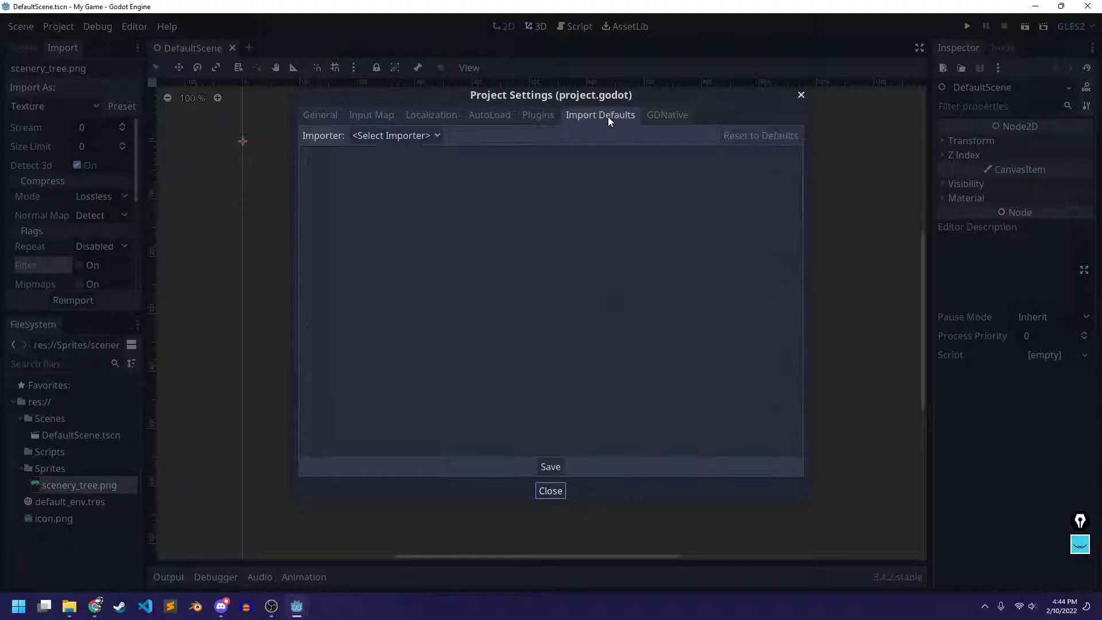
click(389, 136)
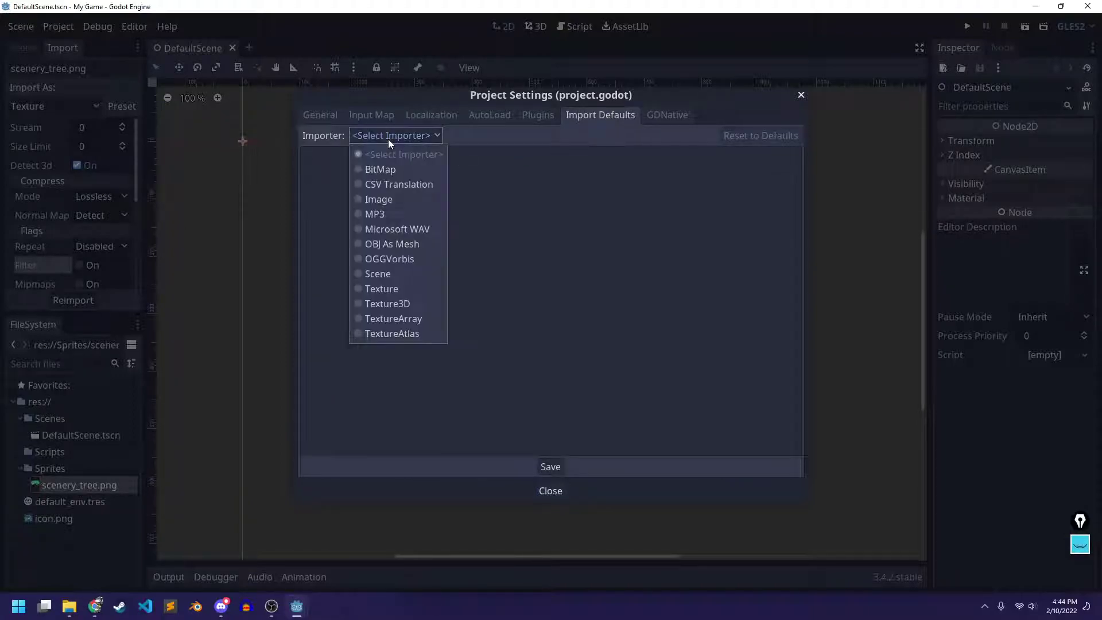
click(386, 289)
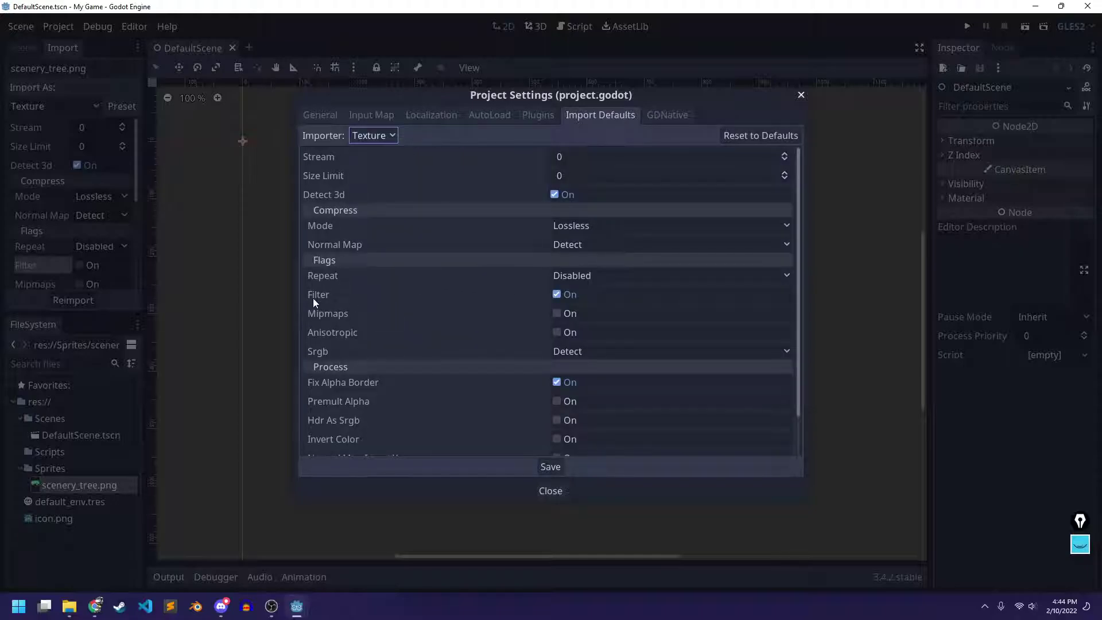
click(557, 294)
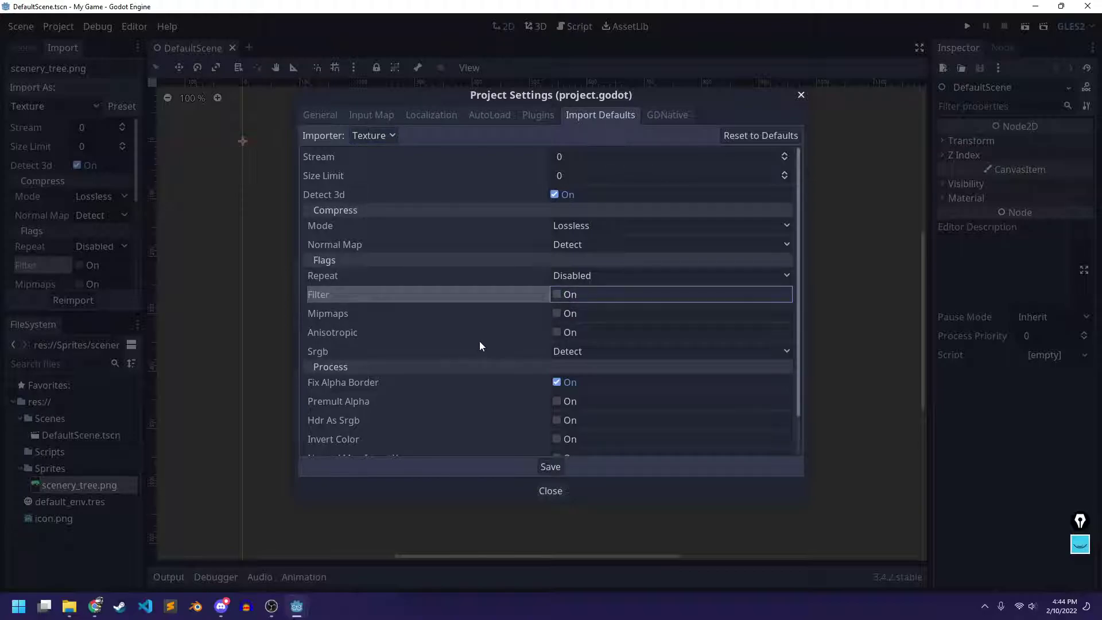
click(550, 467)
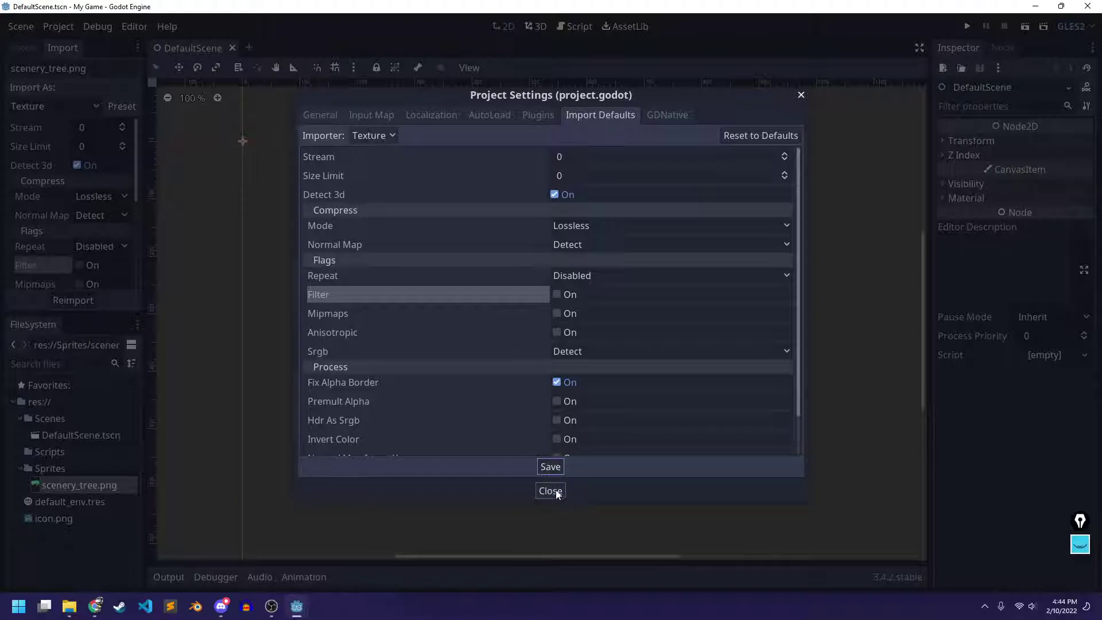
click(560, 494)
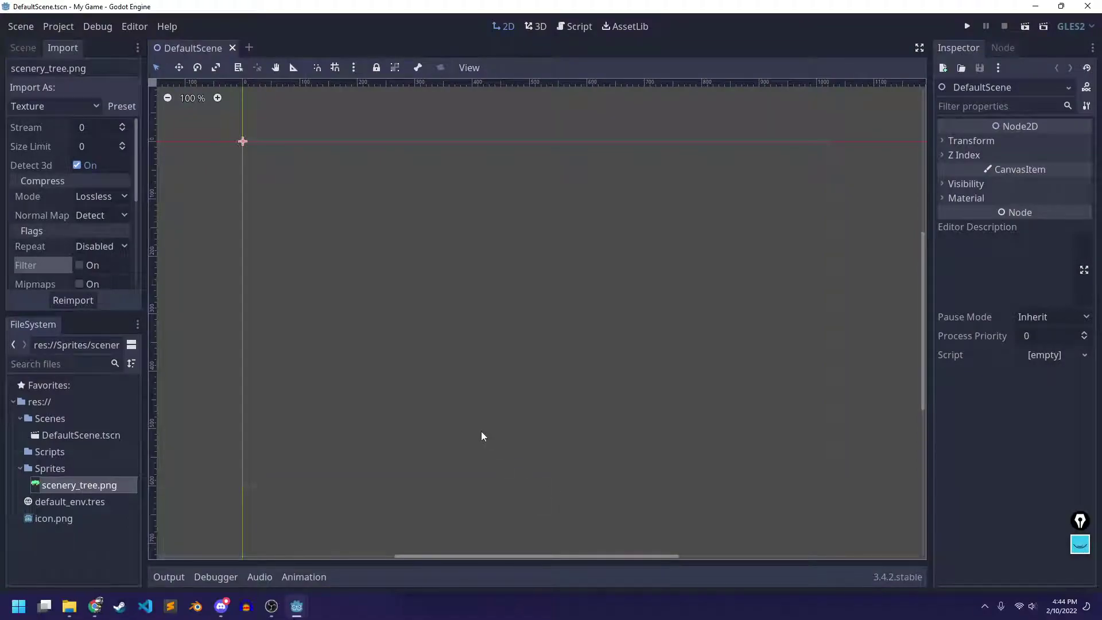
Select the DefaultScene root in the Scene tab and start Add Child Node, then cancel
click(34, 52)
click(92, 135)
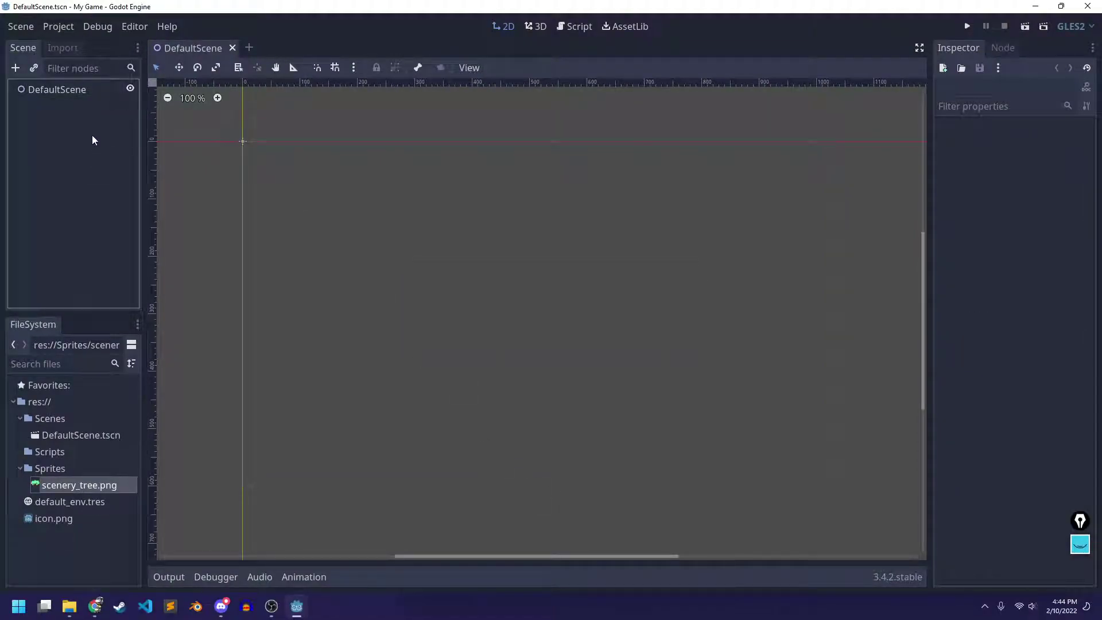
click(62, 89)
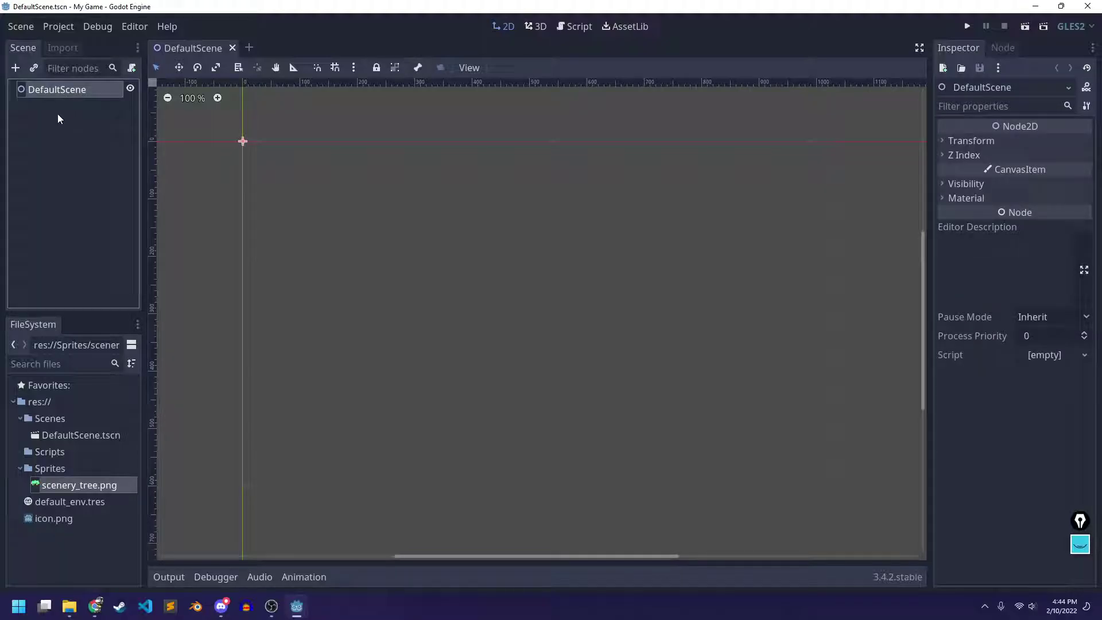
right_click(53, 91)
click(86, 101)
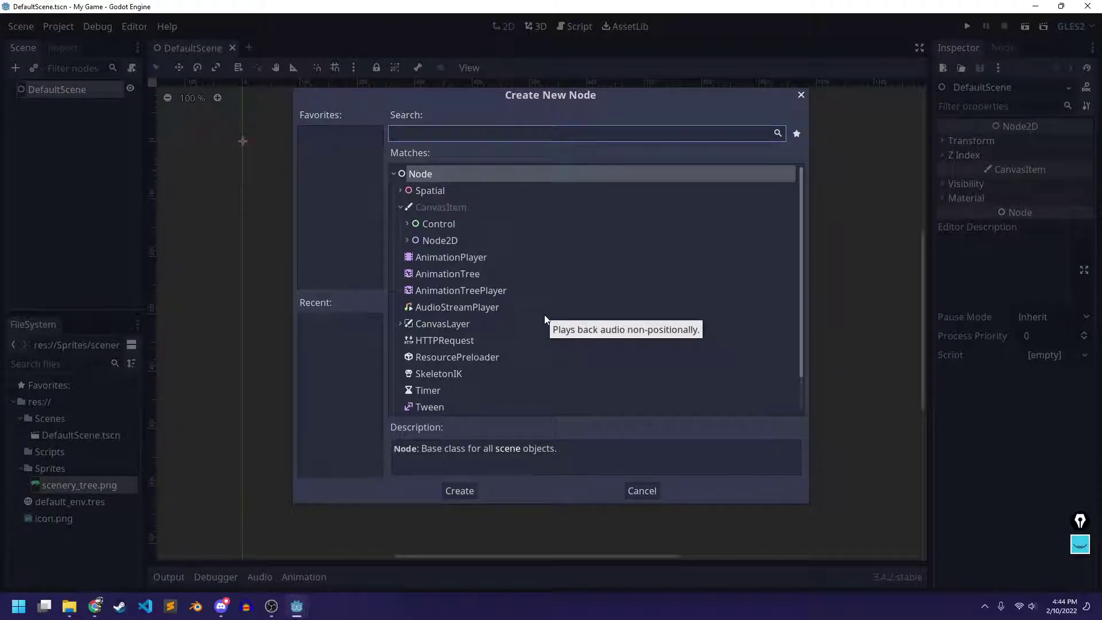
click(800, 96)
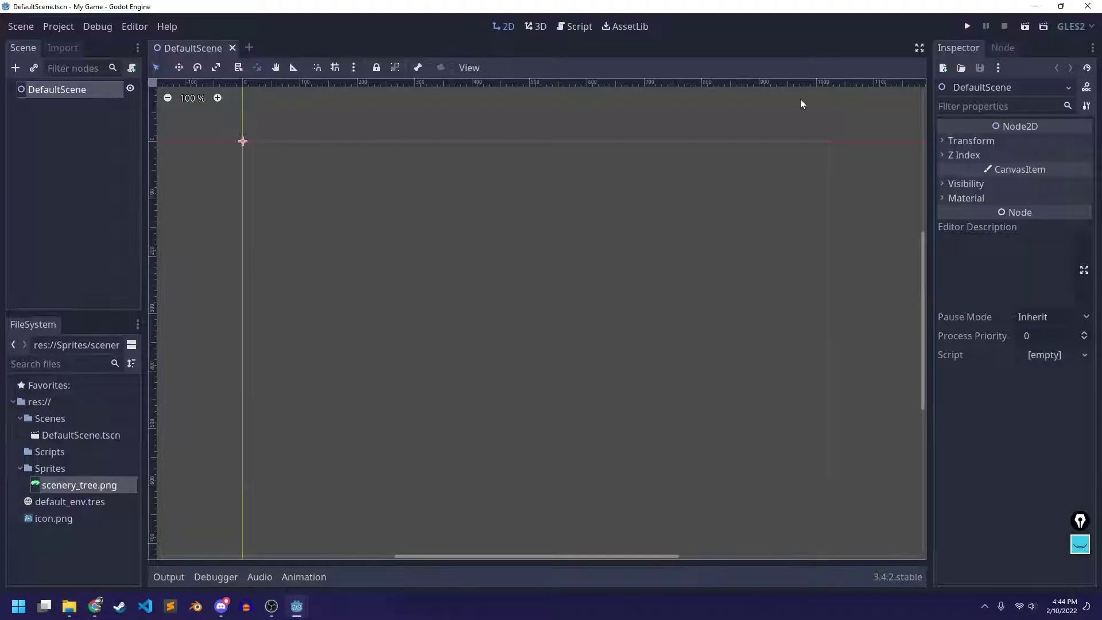
click(71, 157)
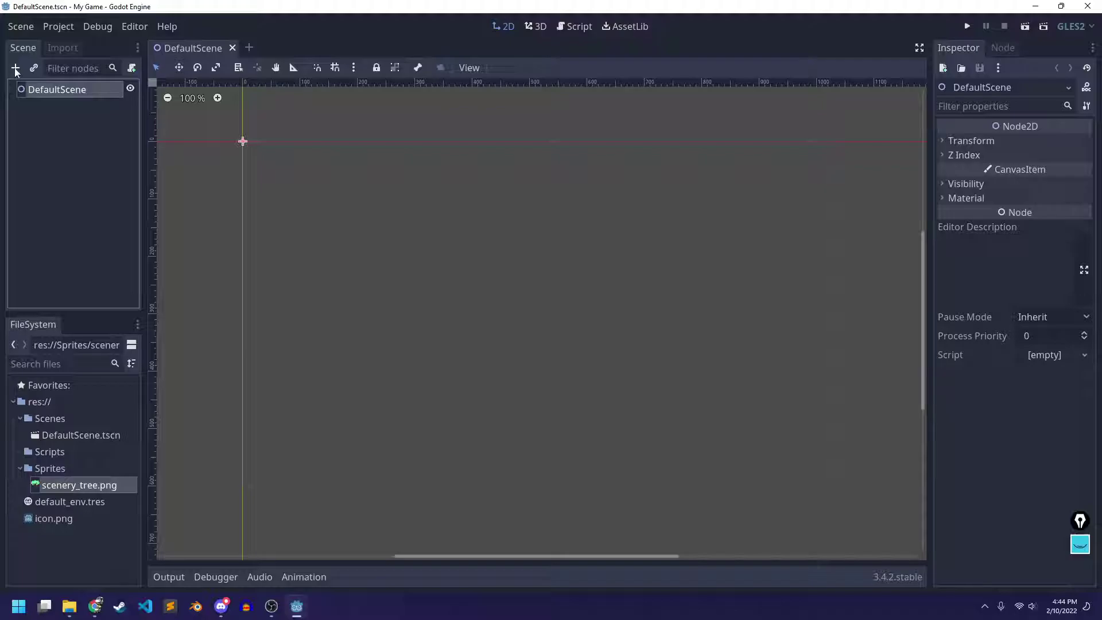
Add a Node2D child under DefaultScene by searching 'node2d'
right_click(57, 91)
click(107, 102)
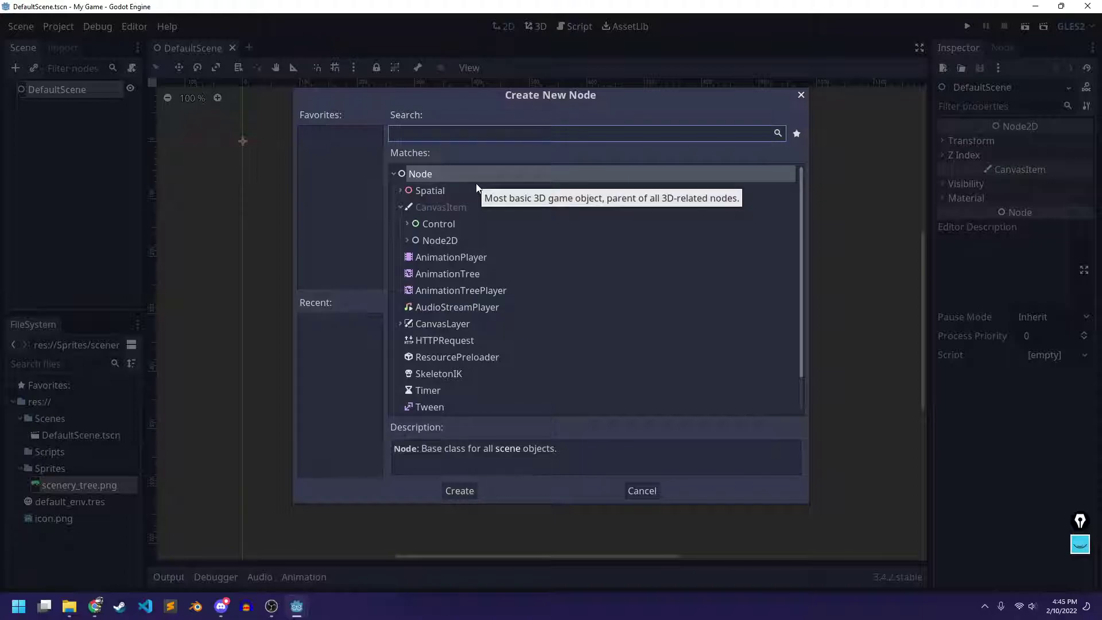
scroll(493, 262, down, 1)
scroll(493, 263, up, 1)
click(452, 240)
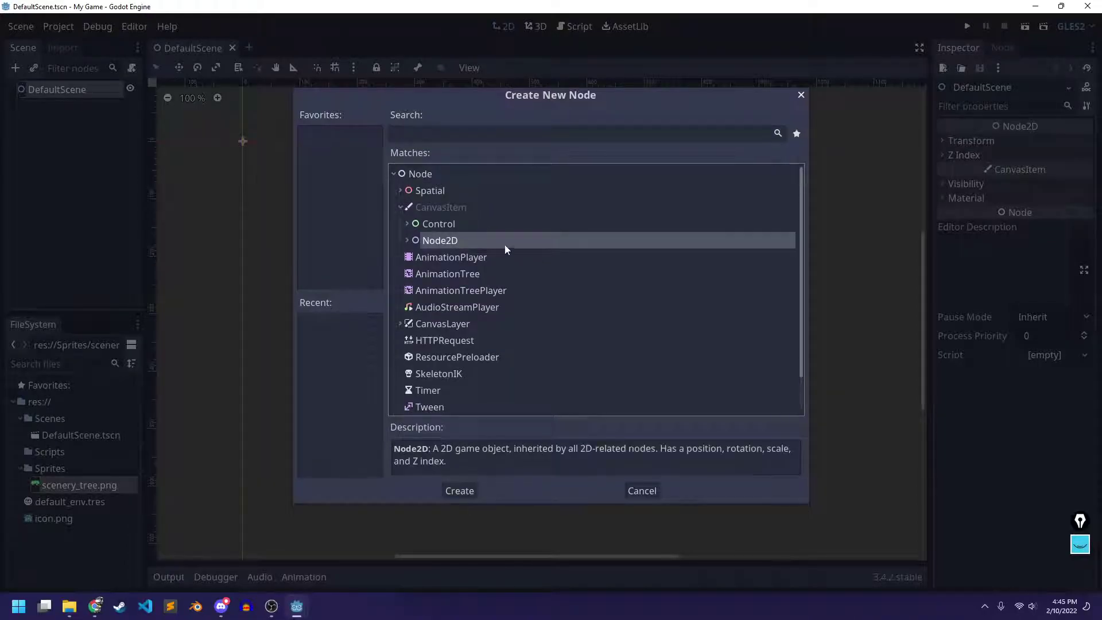
click(431, 134)
text(node2d)
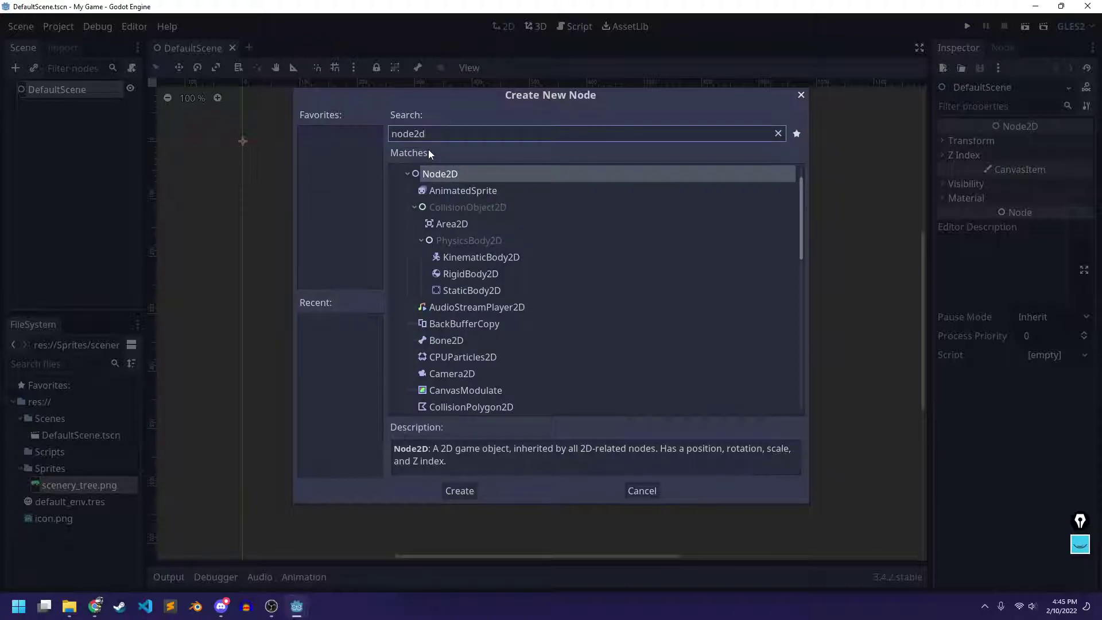
click(462, 492)
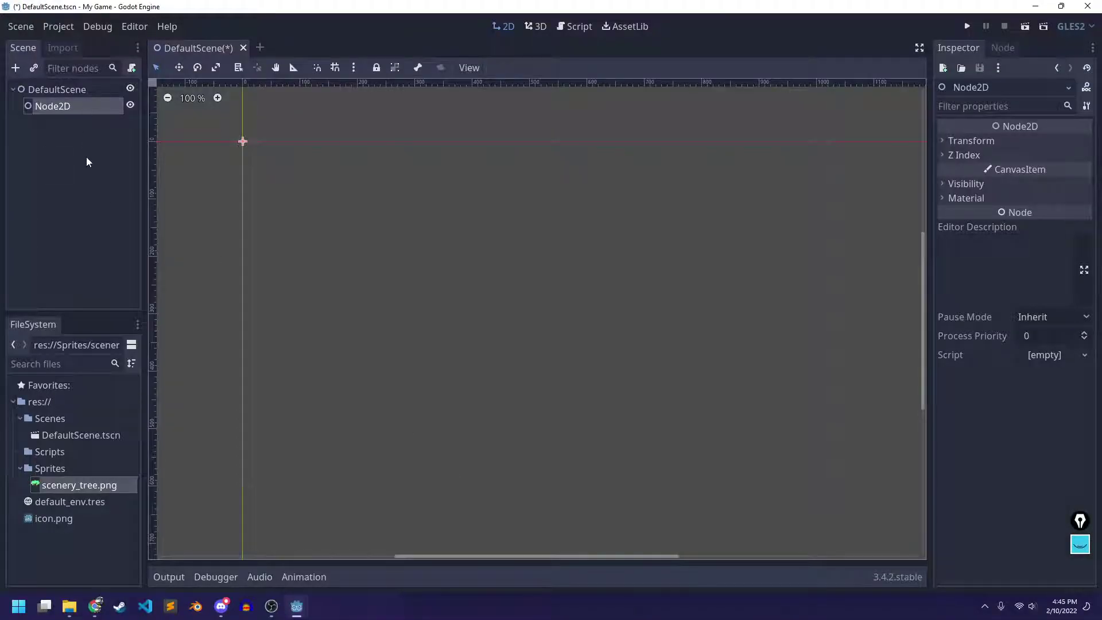
Rename the new Node2D to Scenery
key(F2)
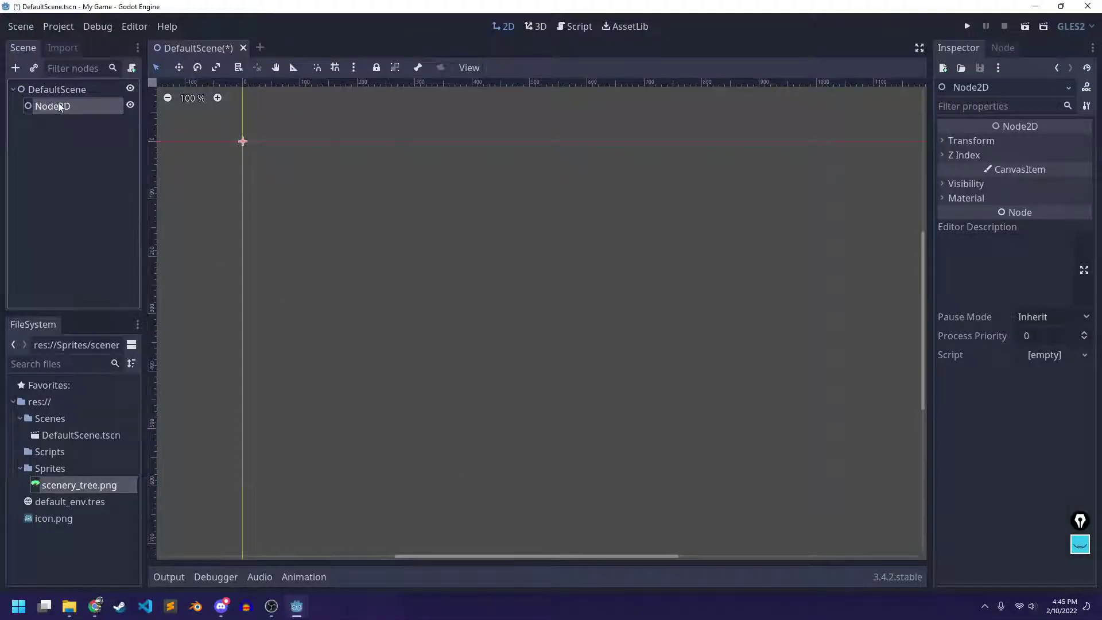
text(Scenery)
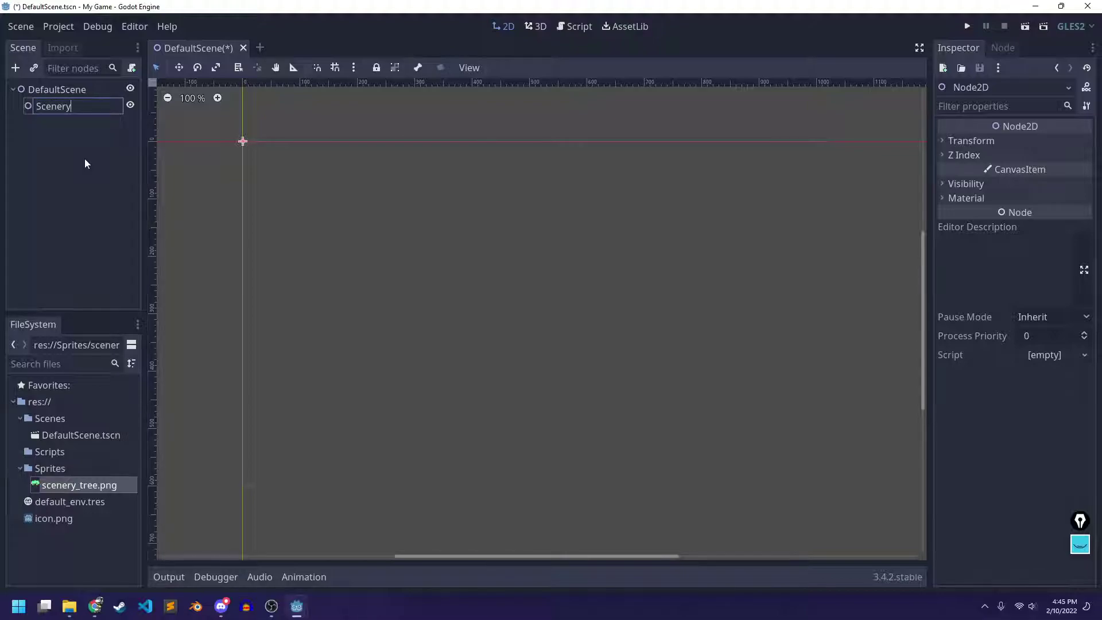
key(Return)
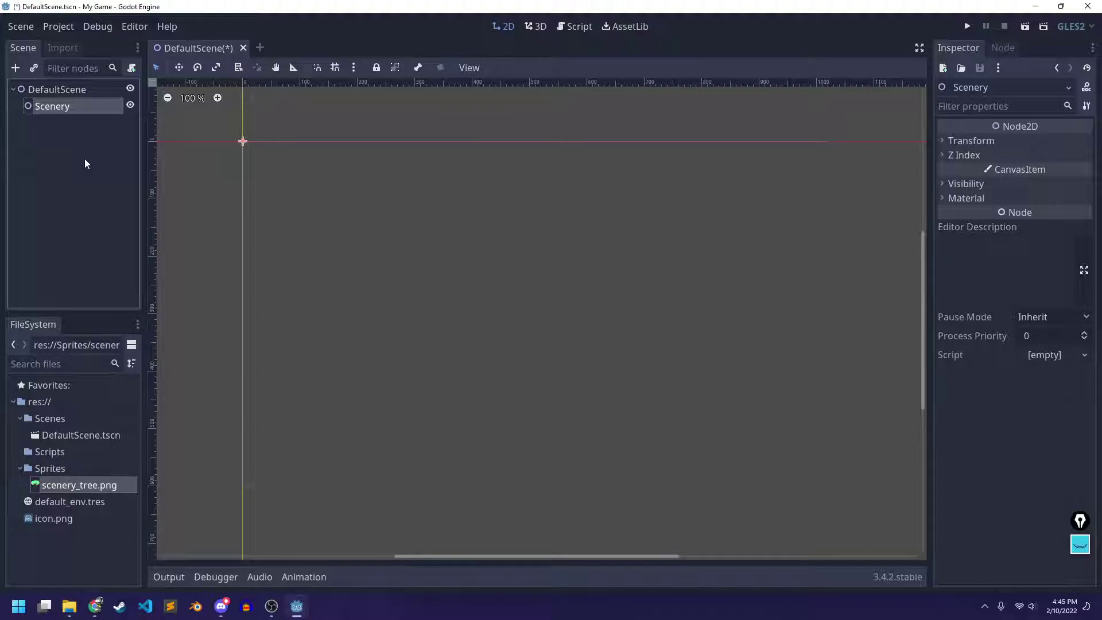
click(49, 163)
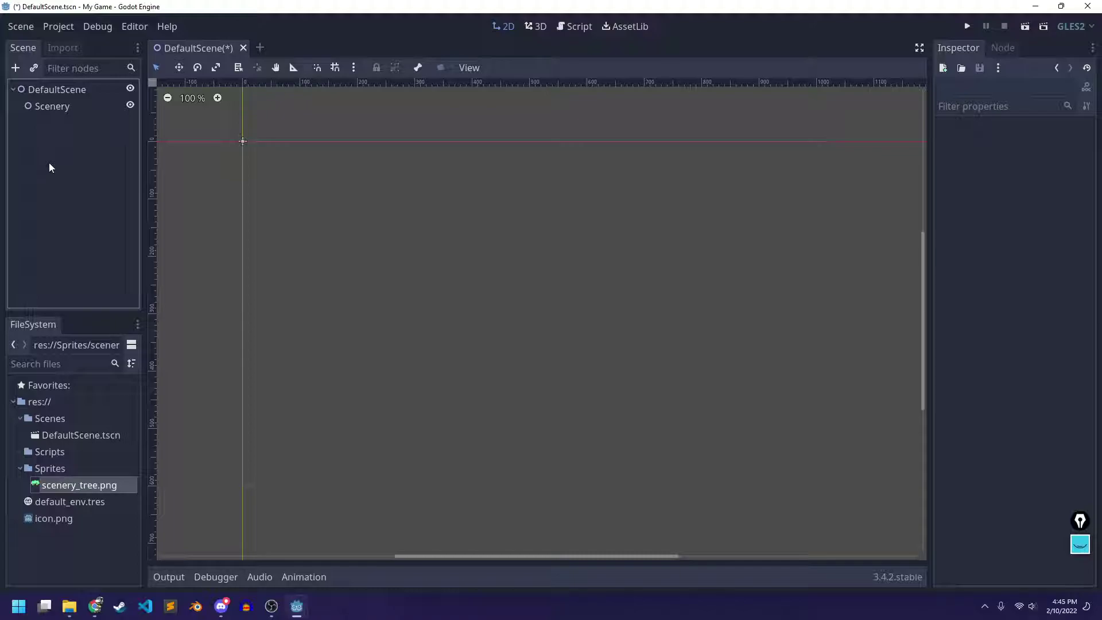
Add a Sprite child under Scenery by searching 'sprite' in Add Child Node
right_click(65, 108)
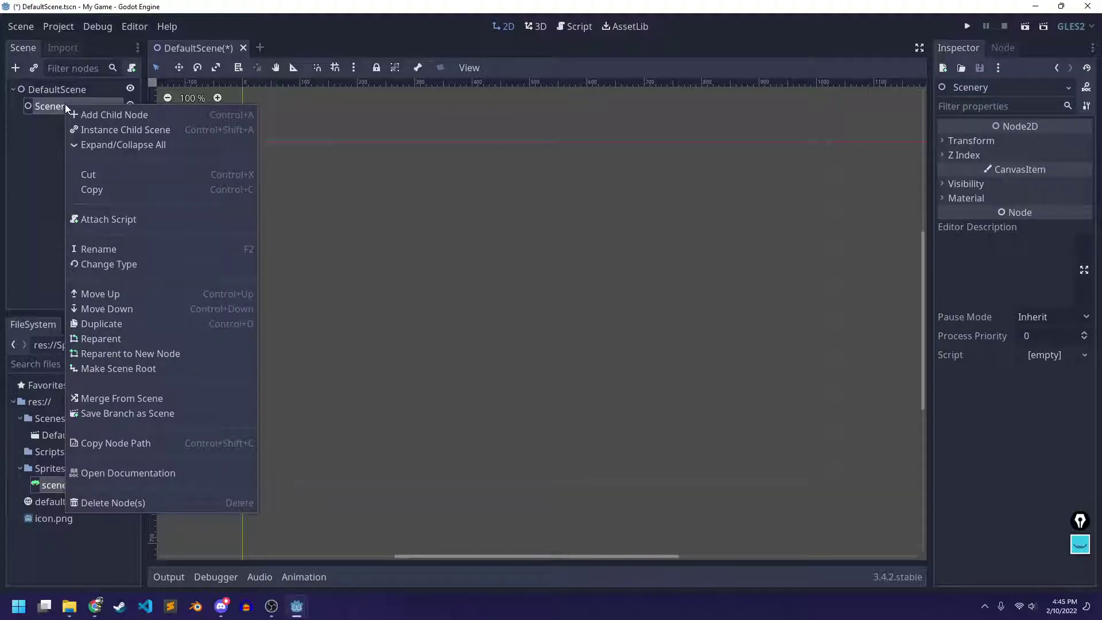
click(102, 115)
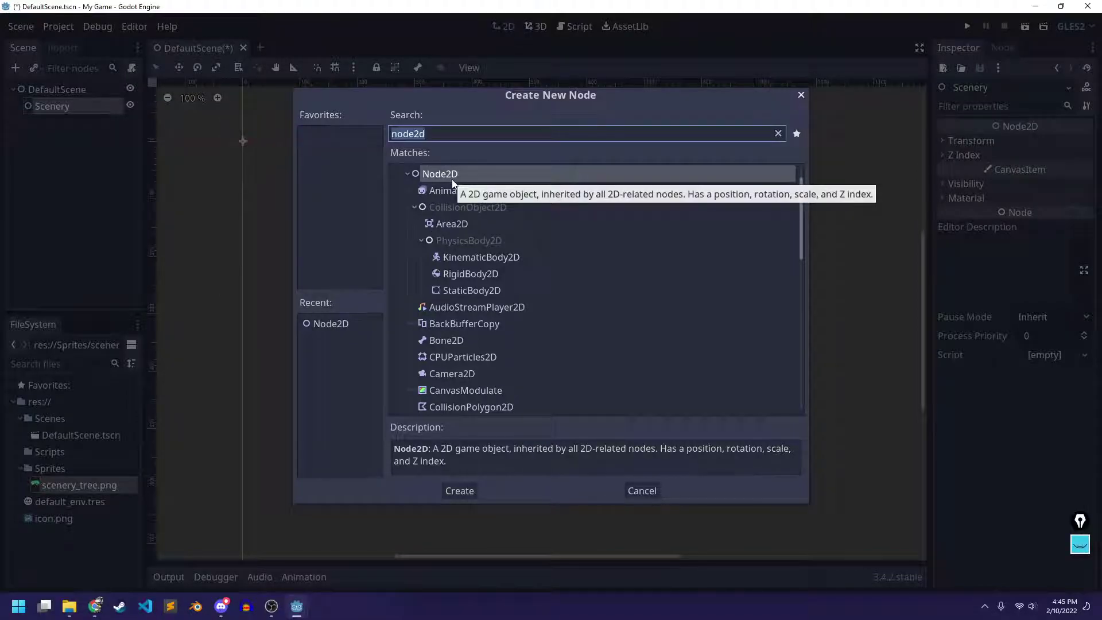
text(sprite)
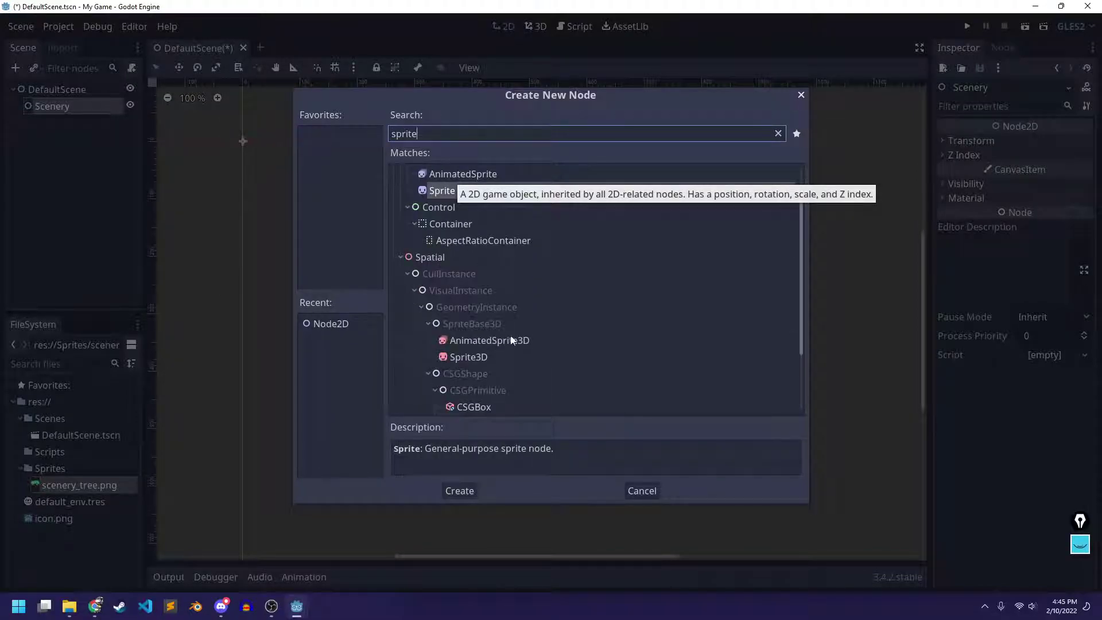
scroll(587, 249, up, 2)
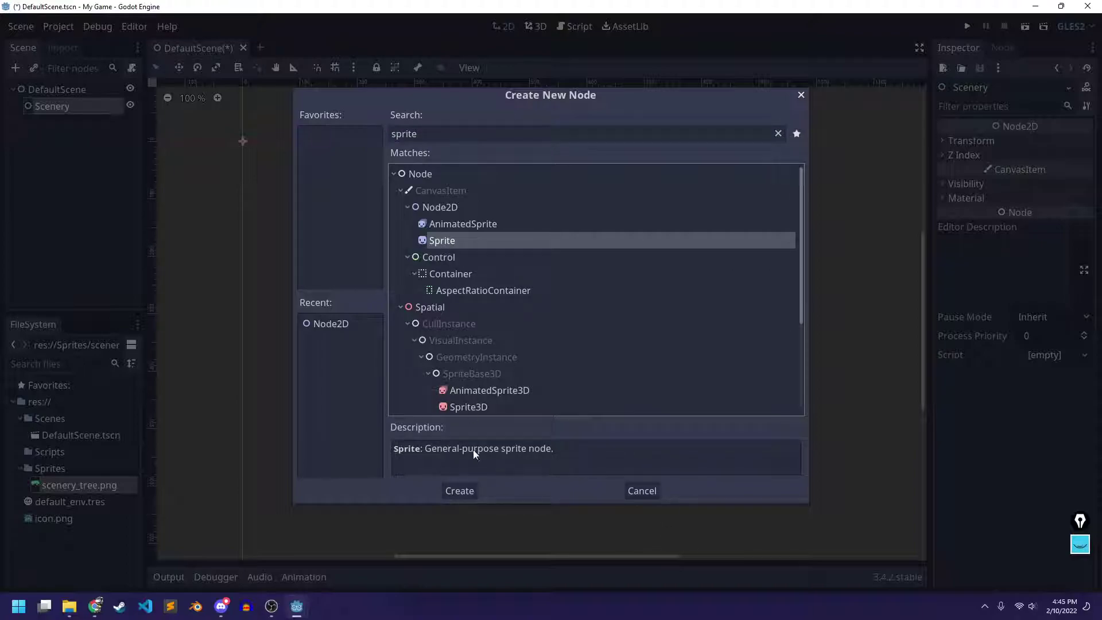
click(459, 491)
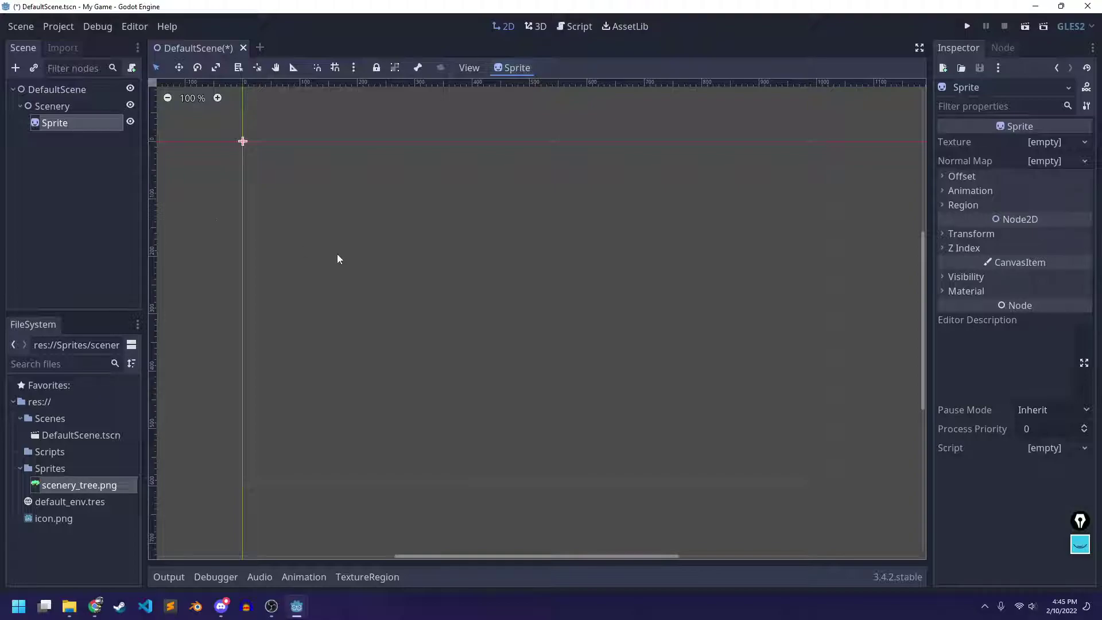
click(65, 124)
Load scenery_tree.png from the Sprites folder as the Sprite's Texture
click(1051, 141)
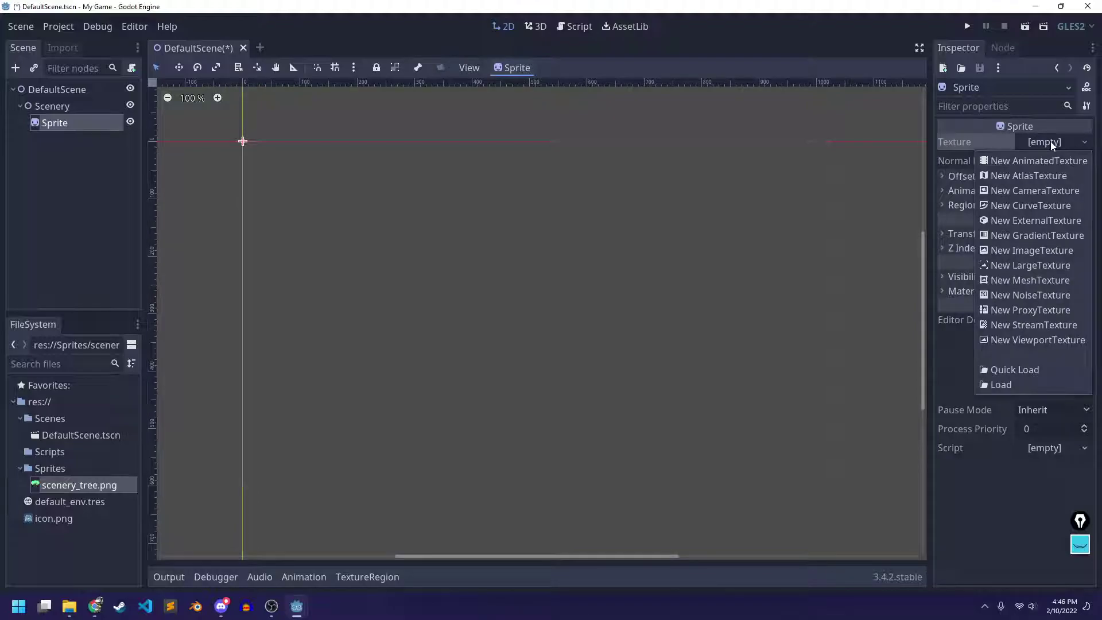
click(998, 384)
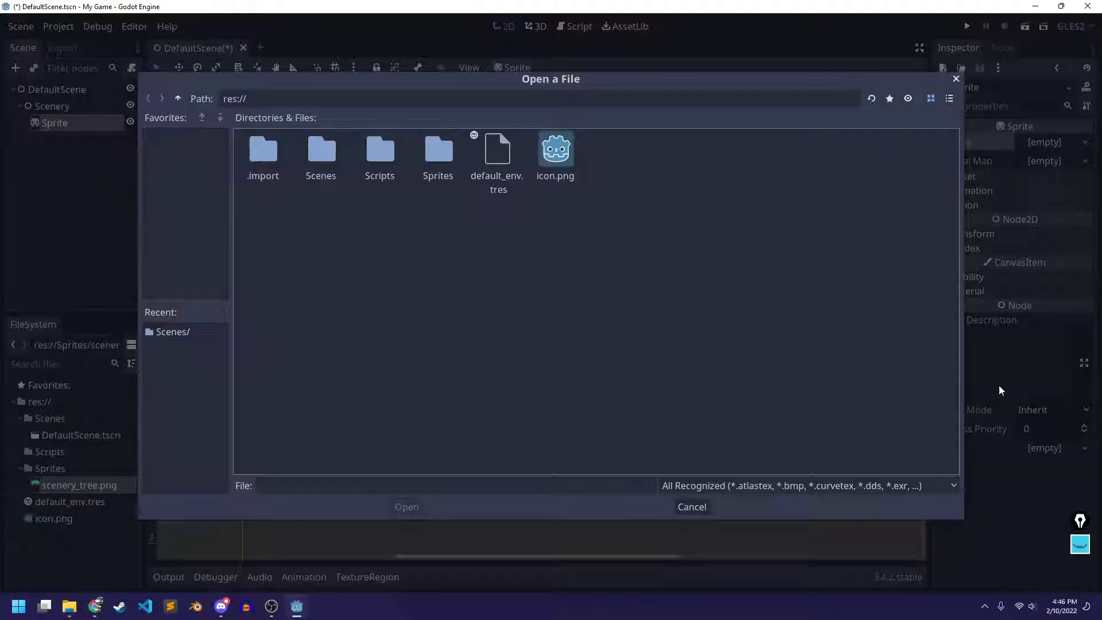
double_click(440, 152)
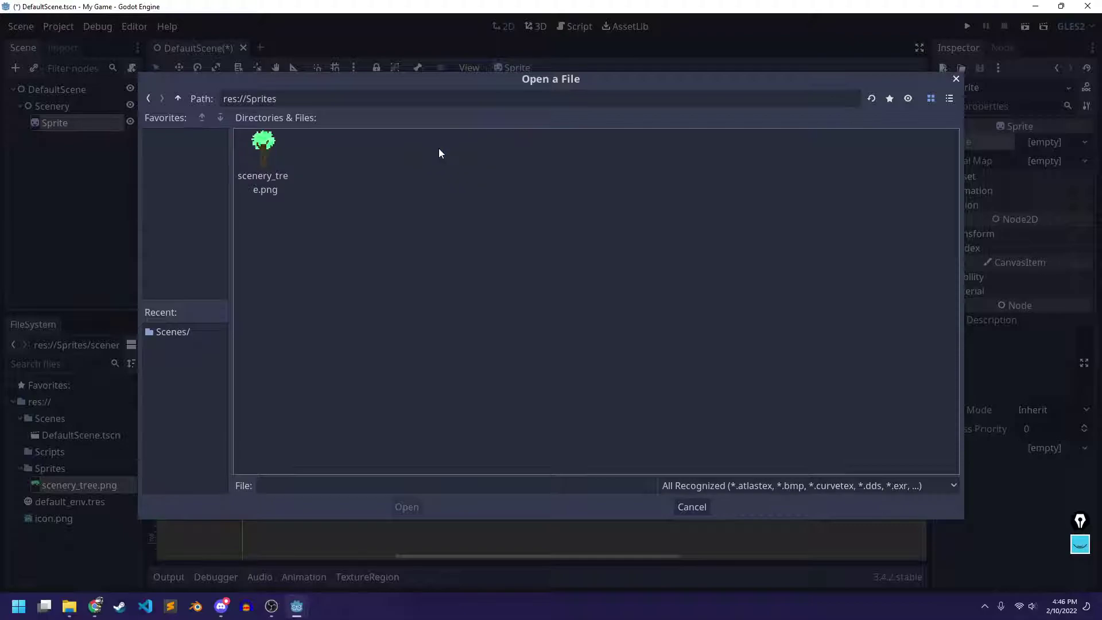
click(270, 164)
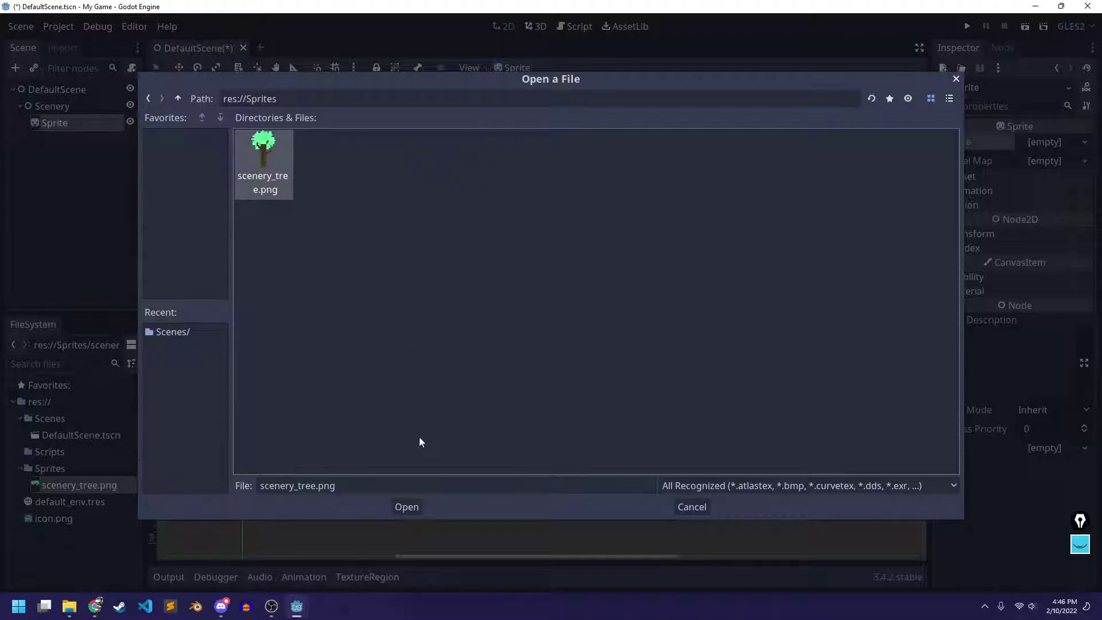
click(415, 507)
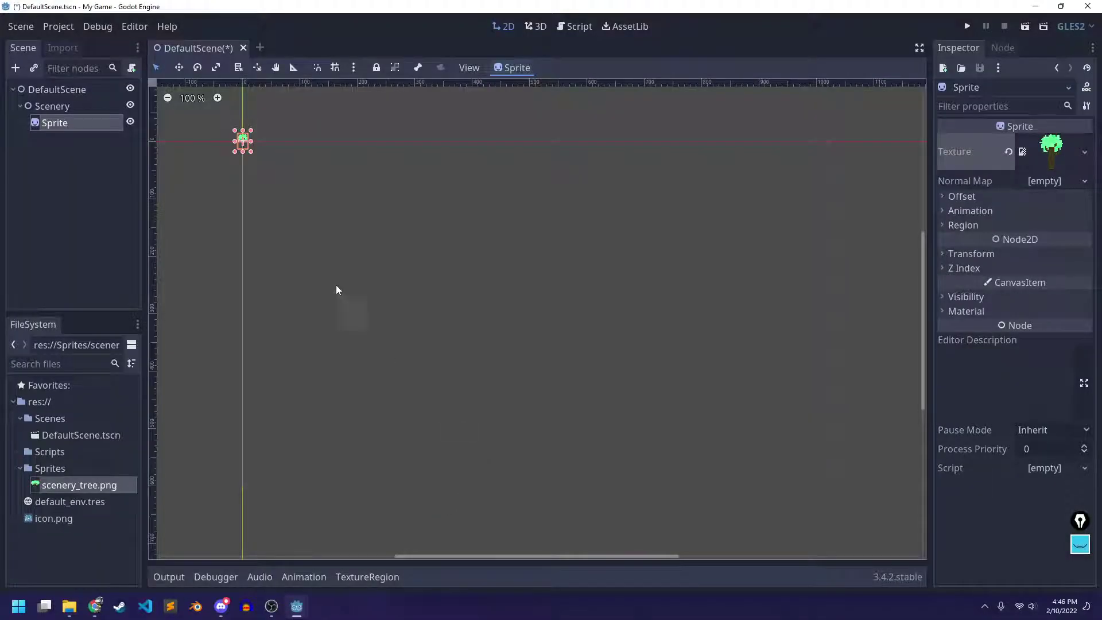
middle_drag(357, 206, 537, 265)
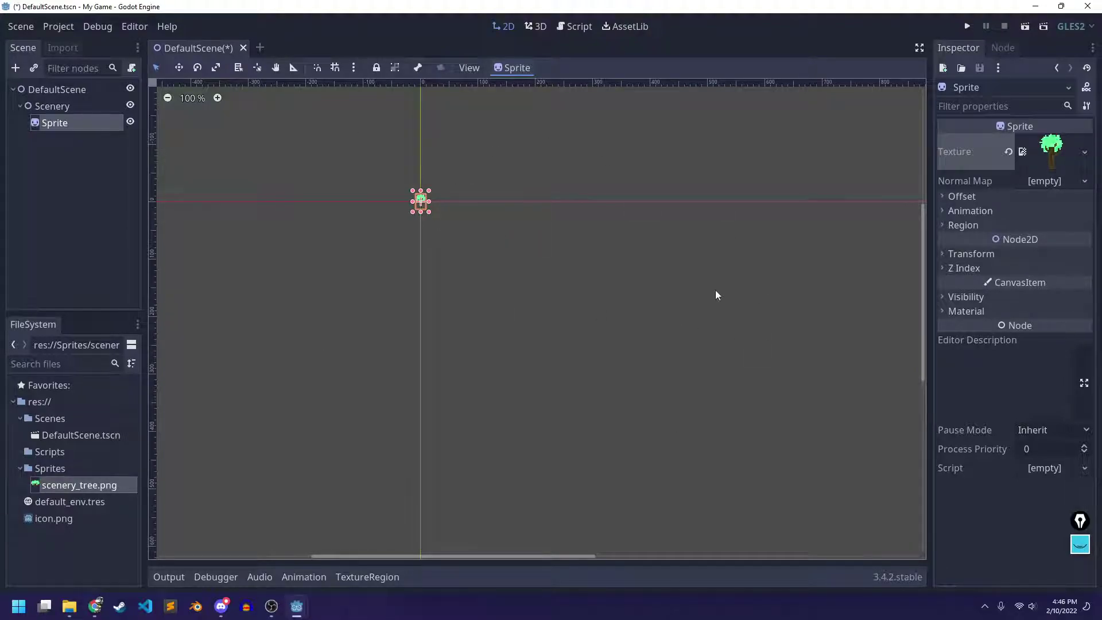
Set the tree sprite's Transform Position to 100, 100
click(970, 254)
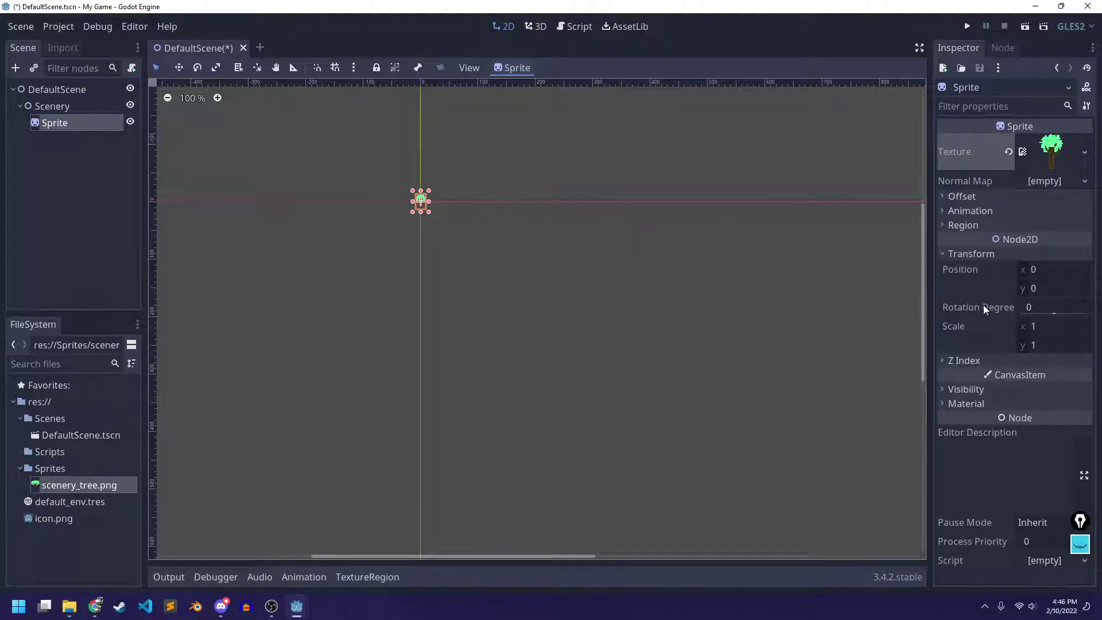
click(1032, 268)
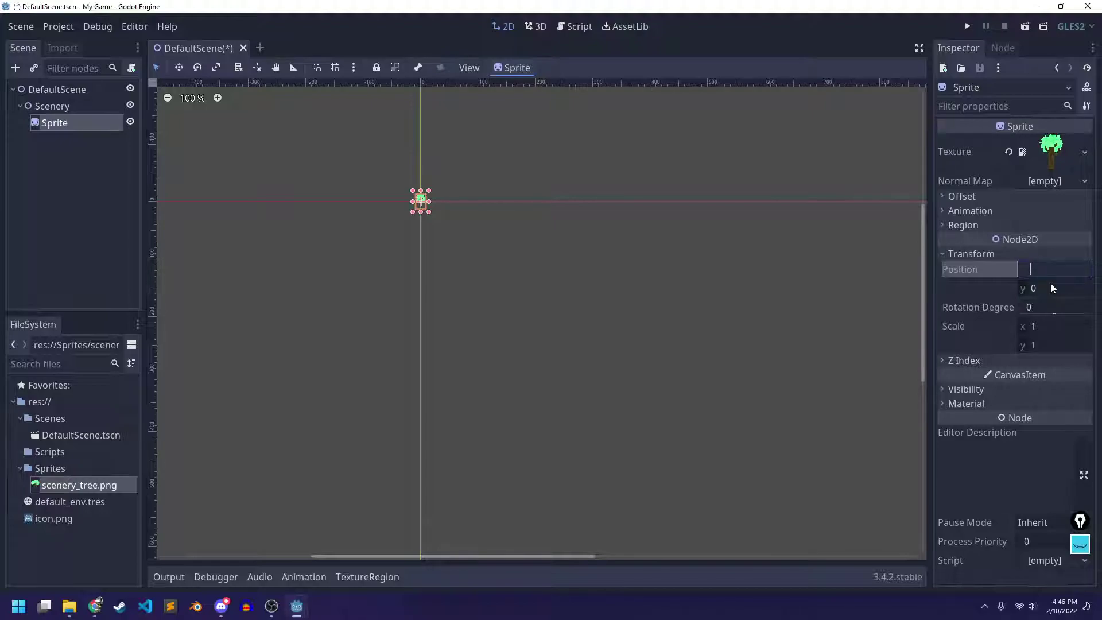
text(100)
key(Return)
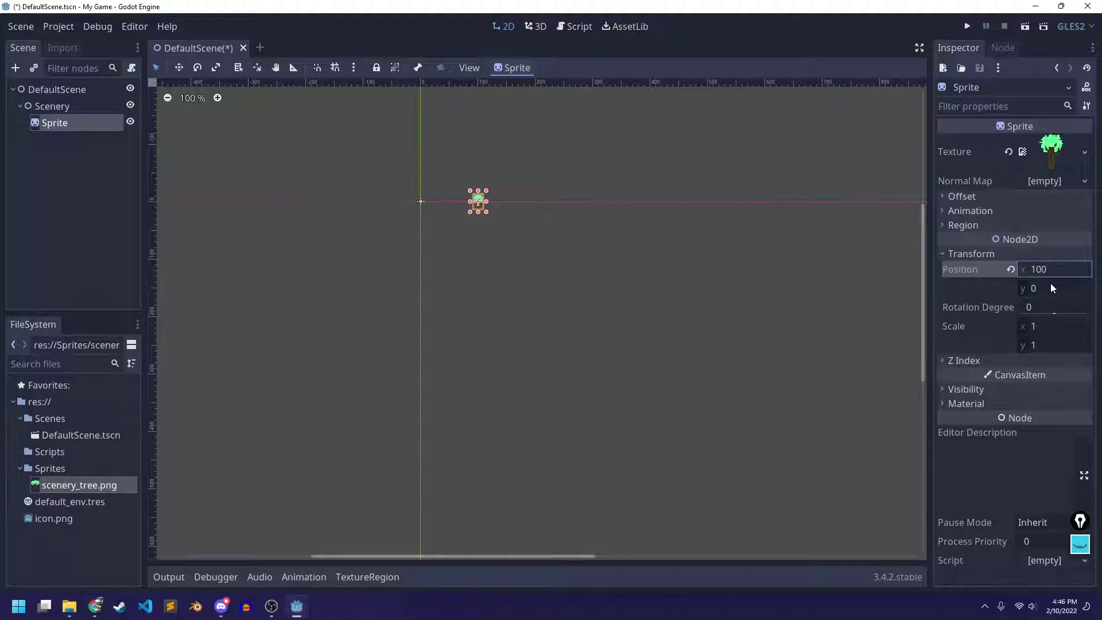
click(1050, 284)
text(100)
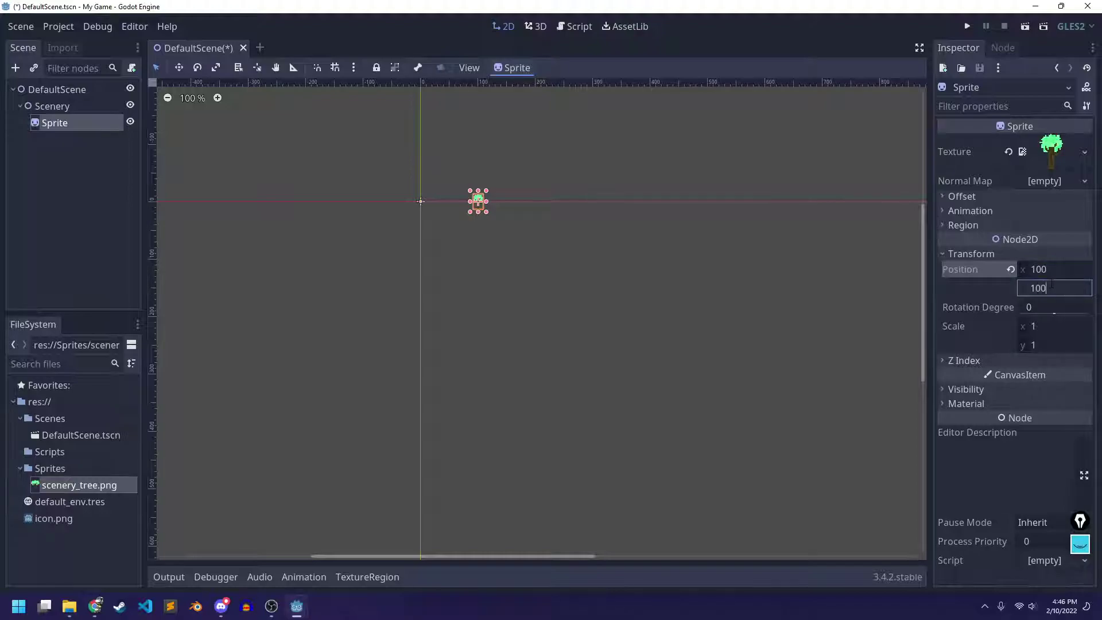
key(Return)
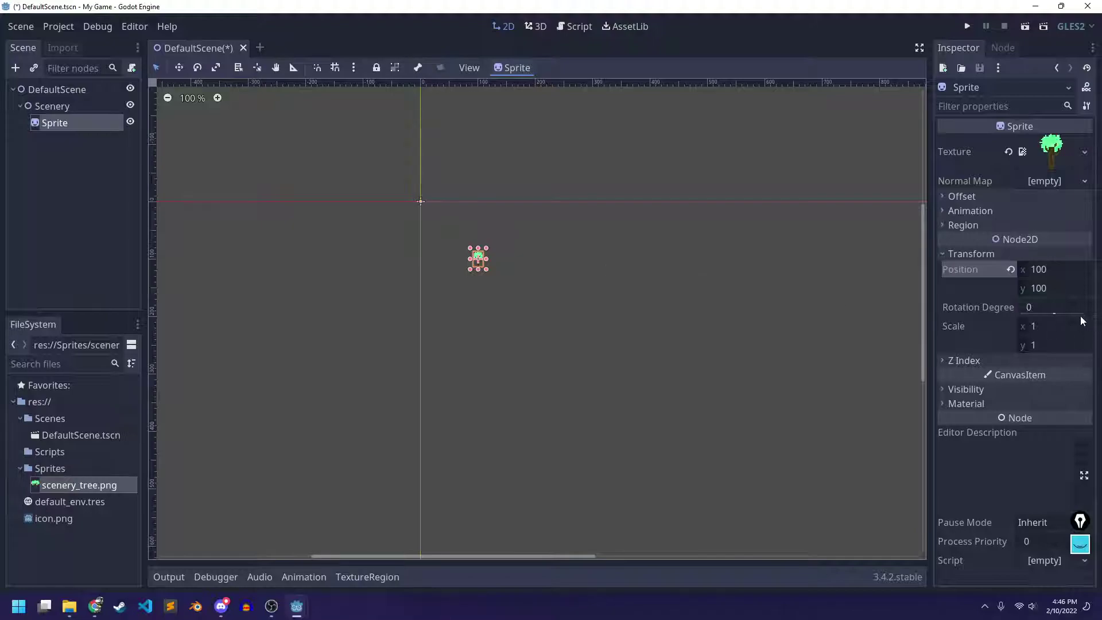
Set the sprite's Rotation Degrees to 0
drag(1055, 315, 1028, 317)
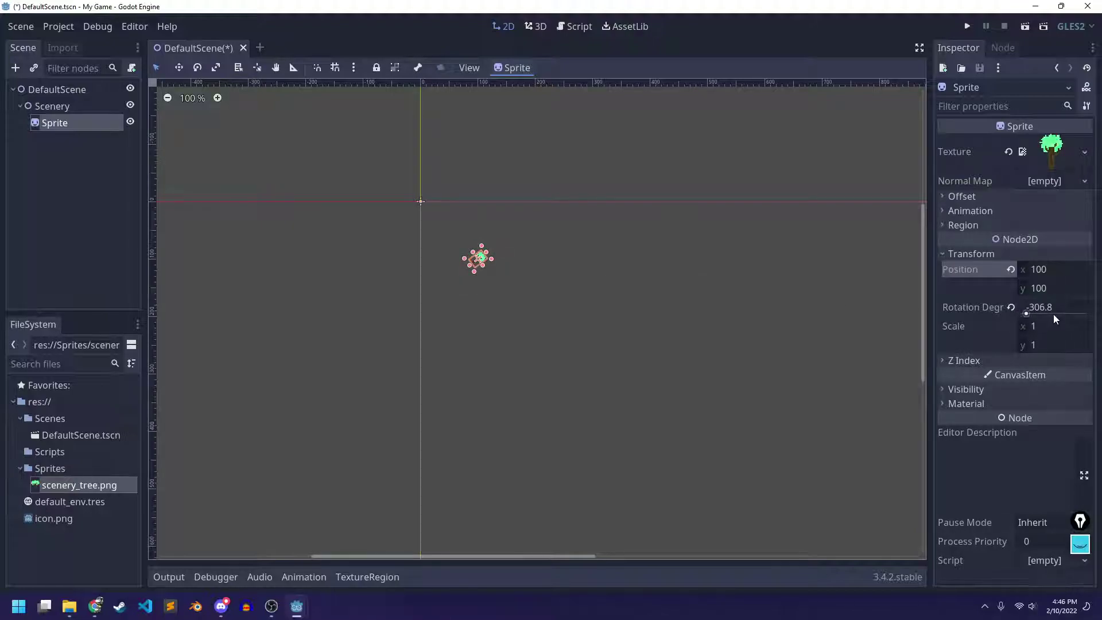
click(1054, 307)
text(0)
key(Return)
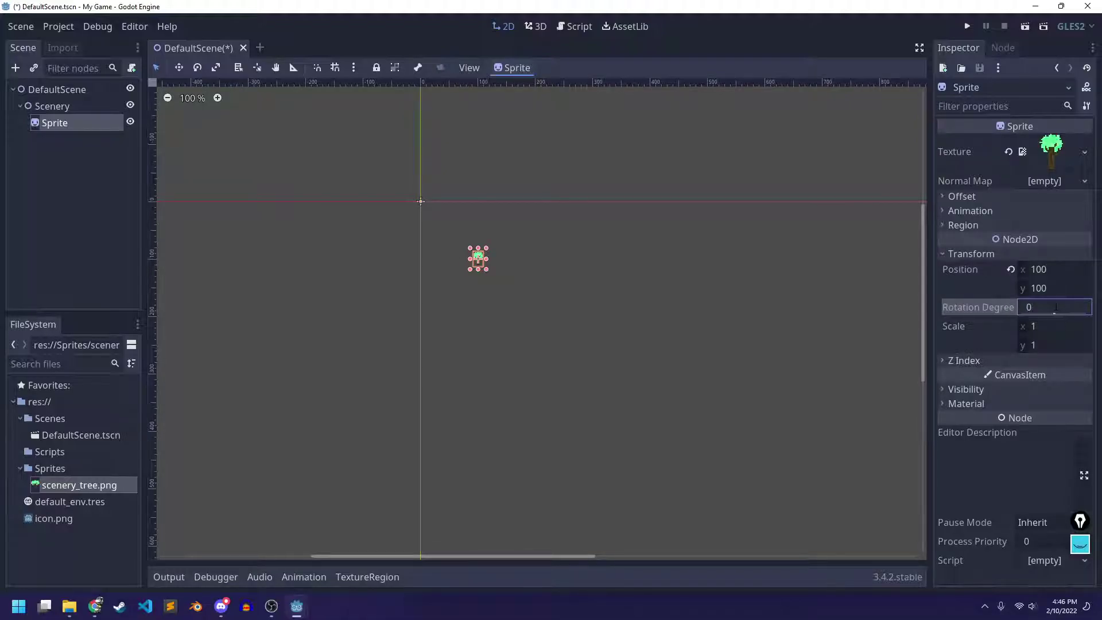
Set the sprite's Scale to 2, 2, collapse Transform, and switch to Discord
click(1058, 327)
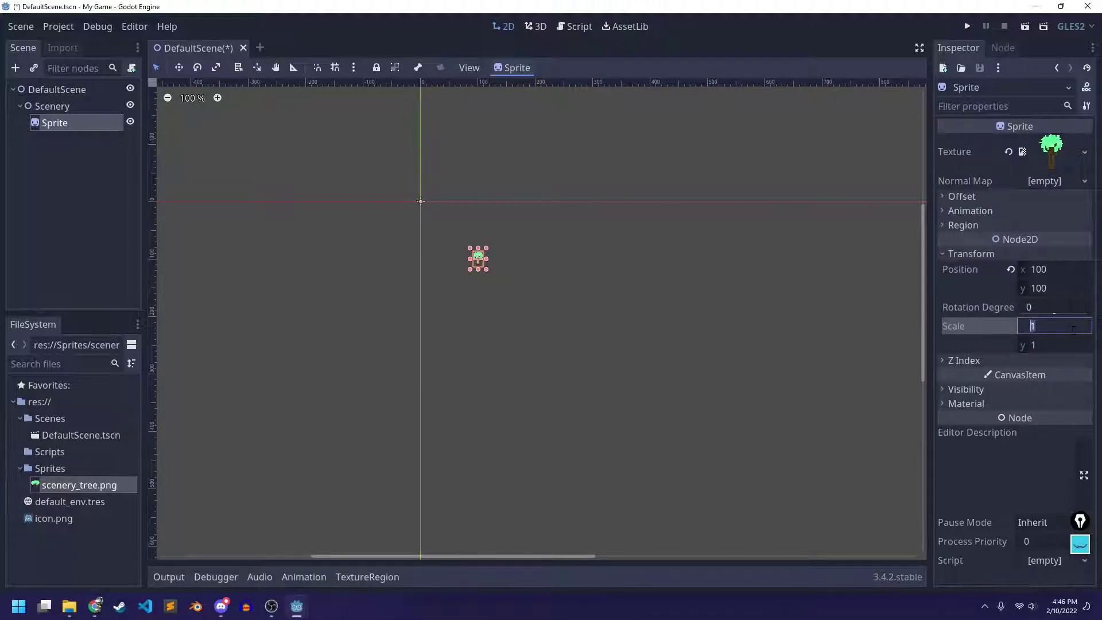
text(2)
click(1044, 345)
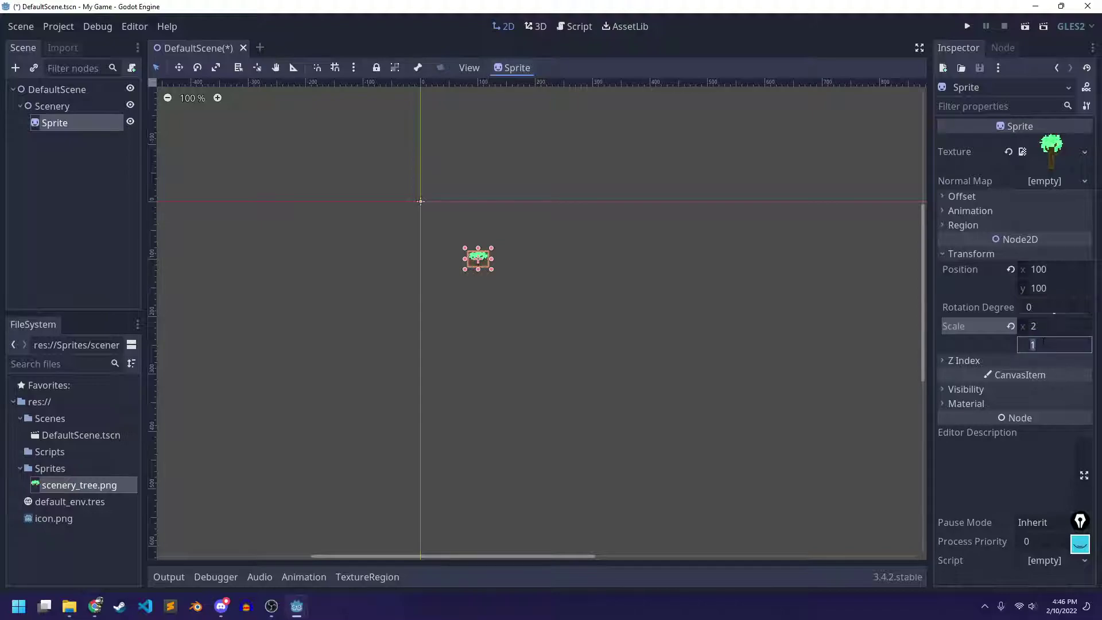
text(2)
key(Return)
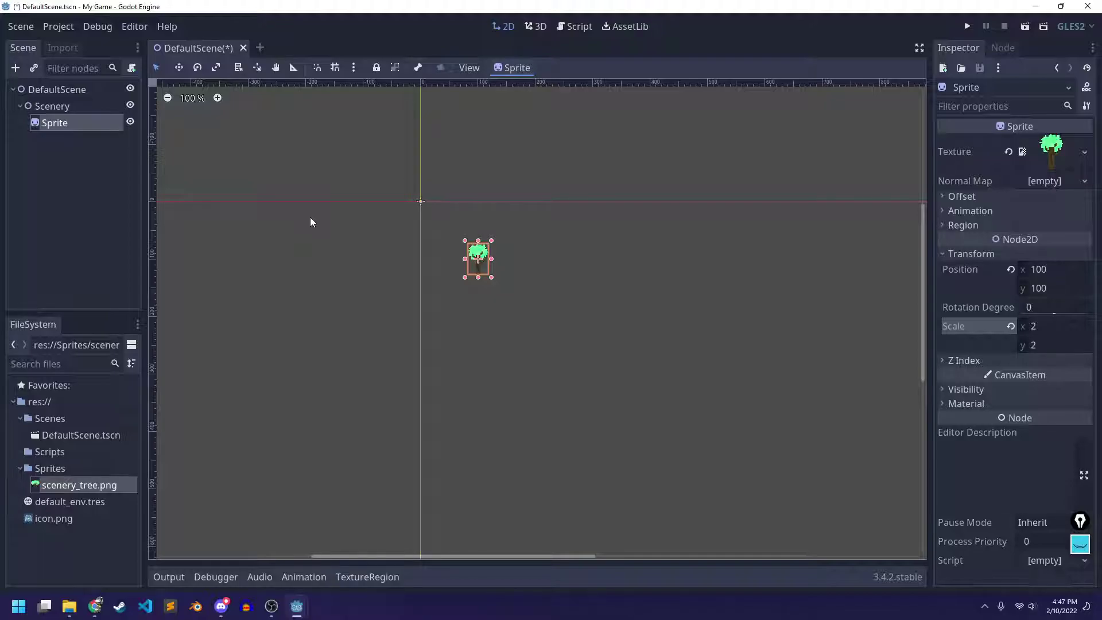
click(986, 255)
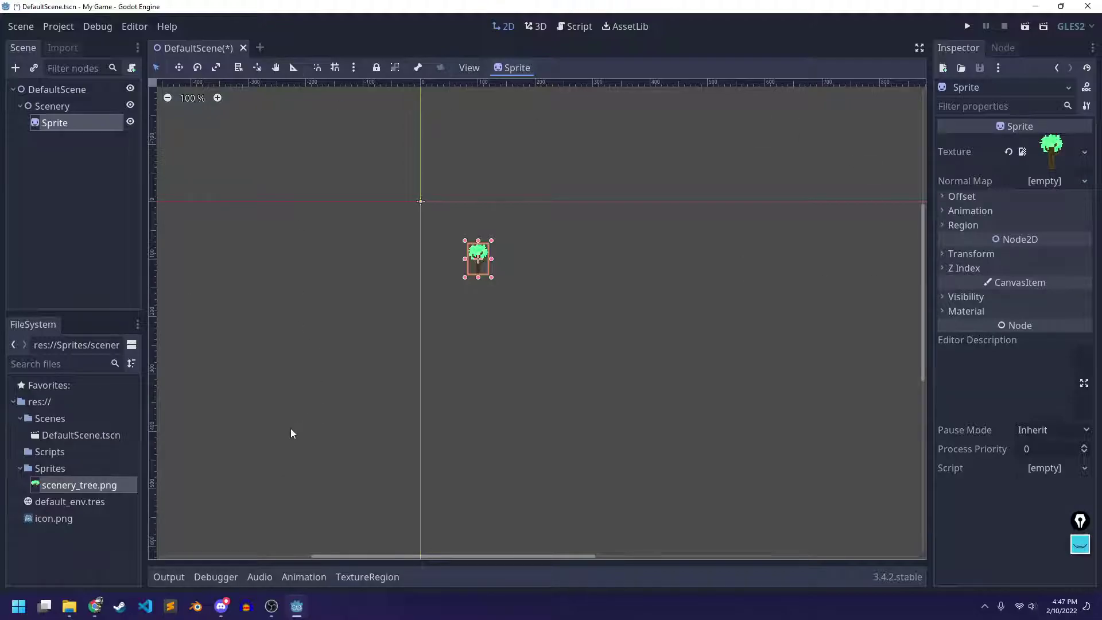
click(221, 606)
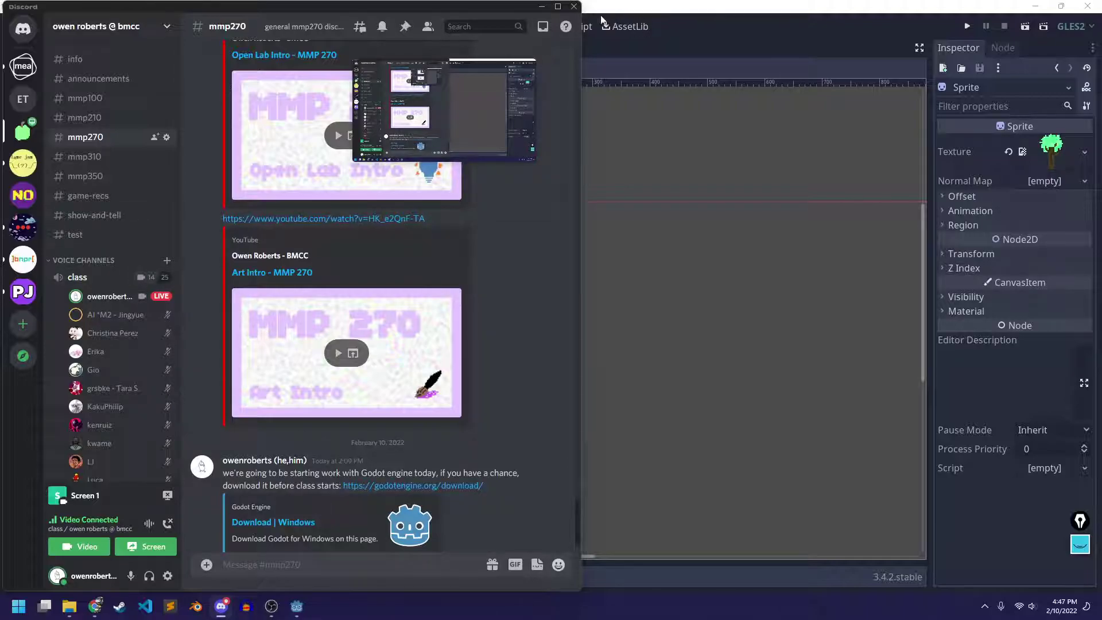
Minimize Discord to bring the Godot editor back
click(541, 7)
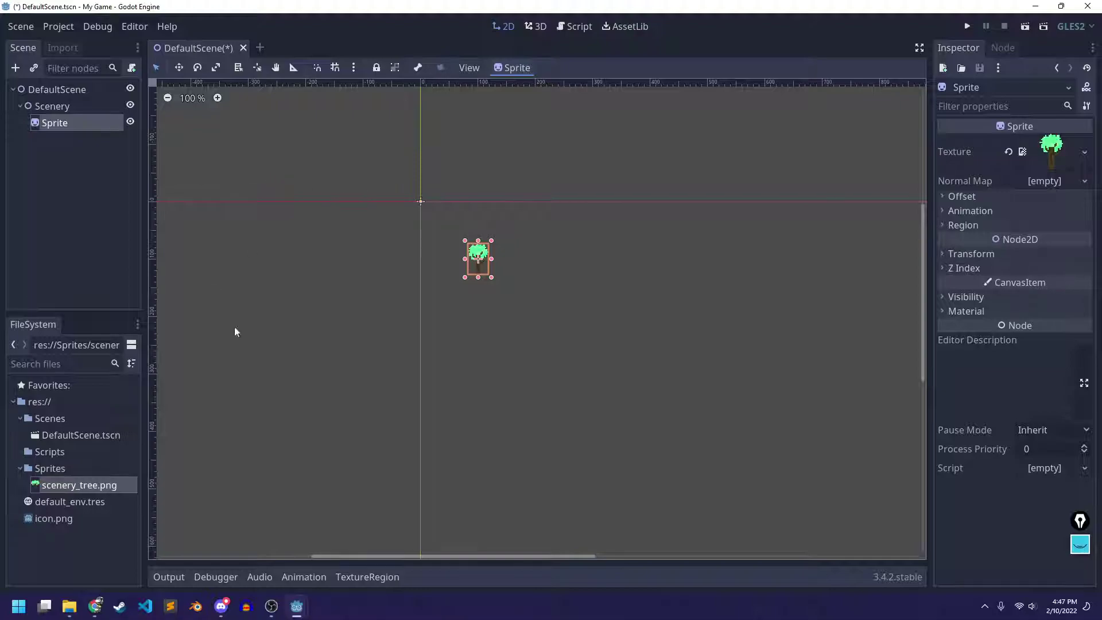
Drag the tree sprite with the Move tool to just below and right of the origin
scroll(491, 219, up, 3)
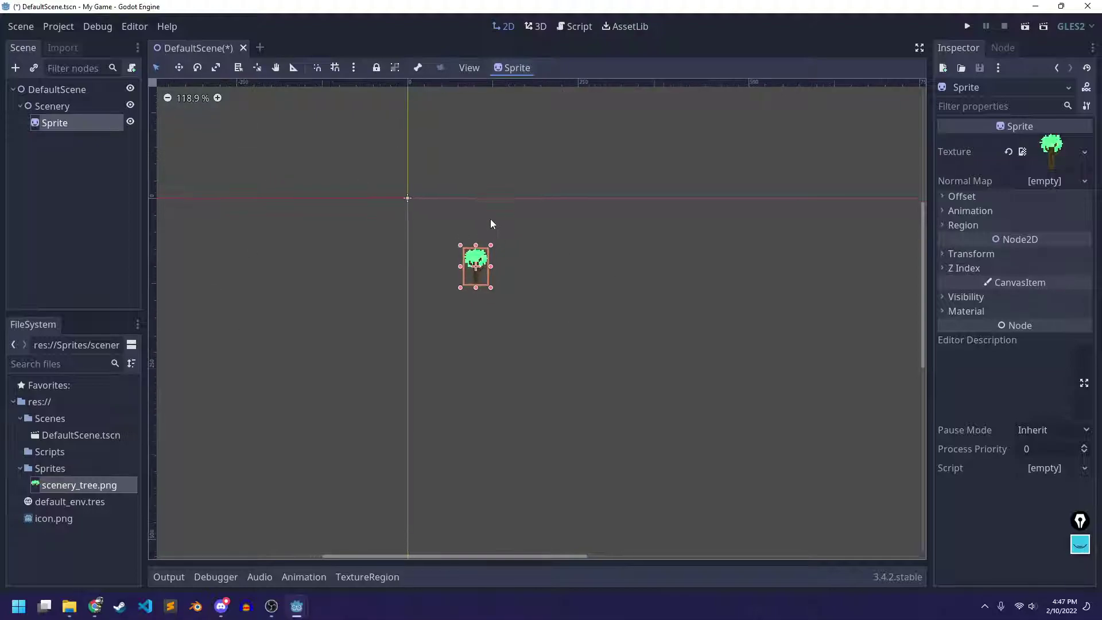
click(548, 279)
click(479, 268)
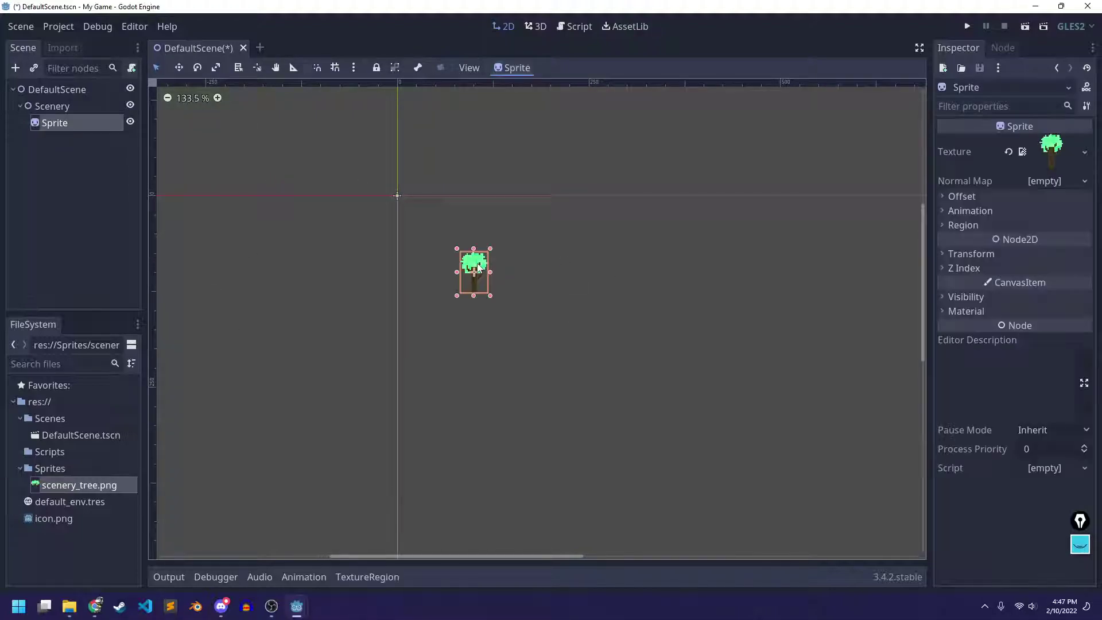
drag(477, 273, 471, 189)
key(ctrl+z)
drag(377, 248, 495, 268)
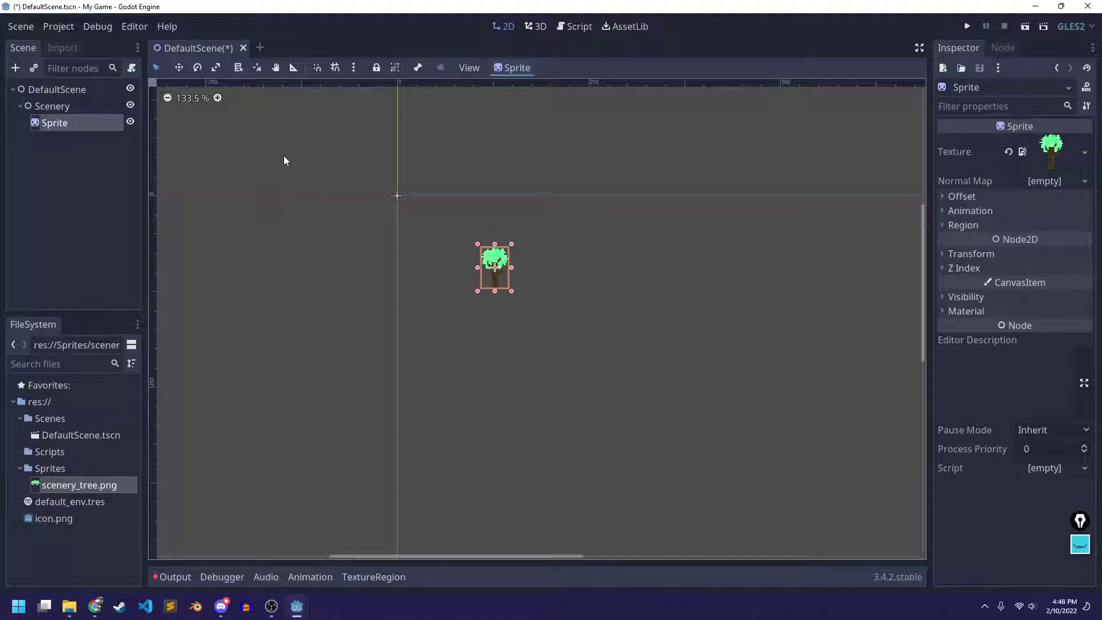
click(178, 68)
drag(471, 264, 392, 265)
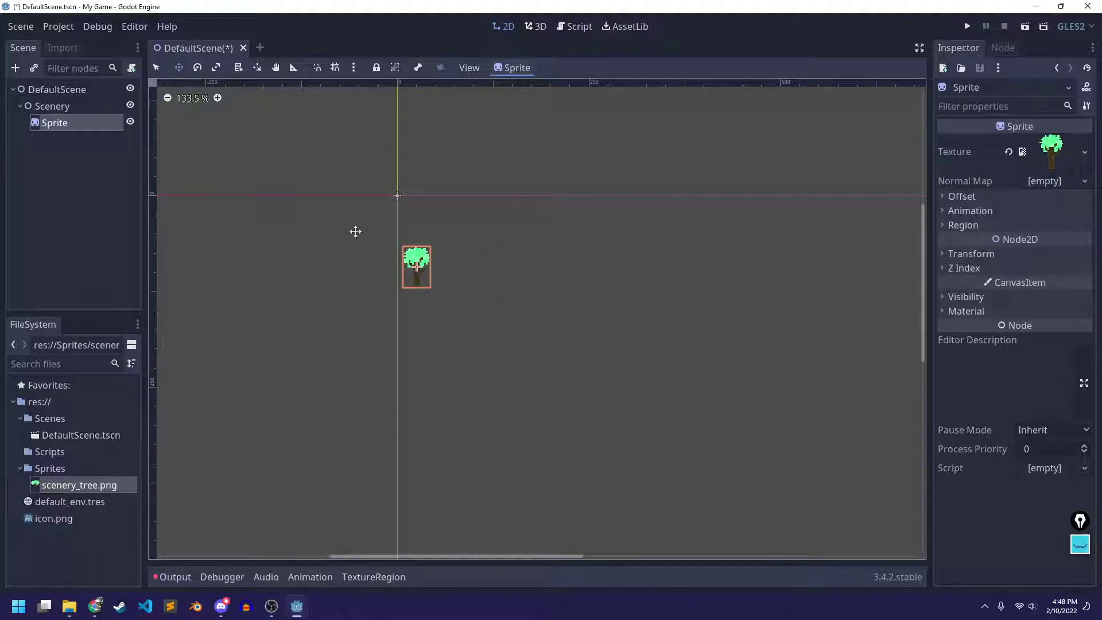
drag(437, 266, 738, 253)
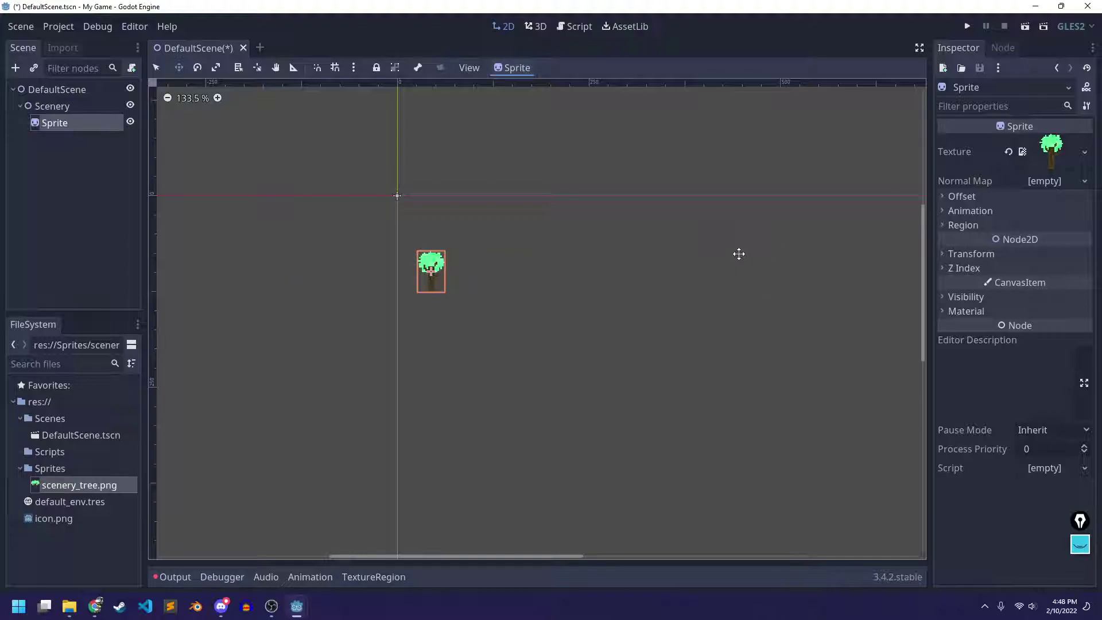
click(65, 128)
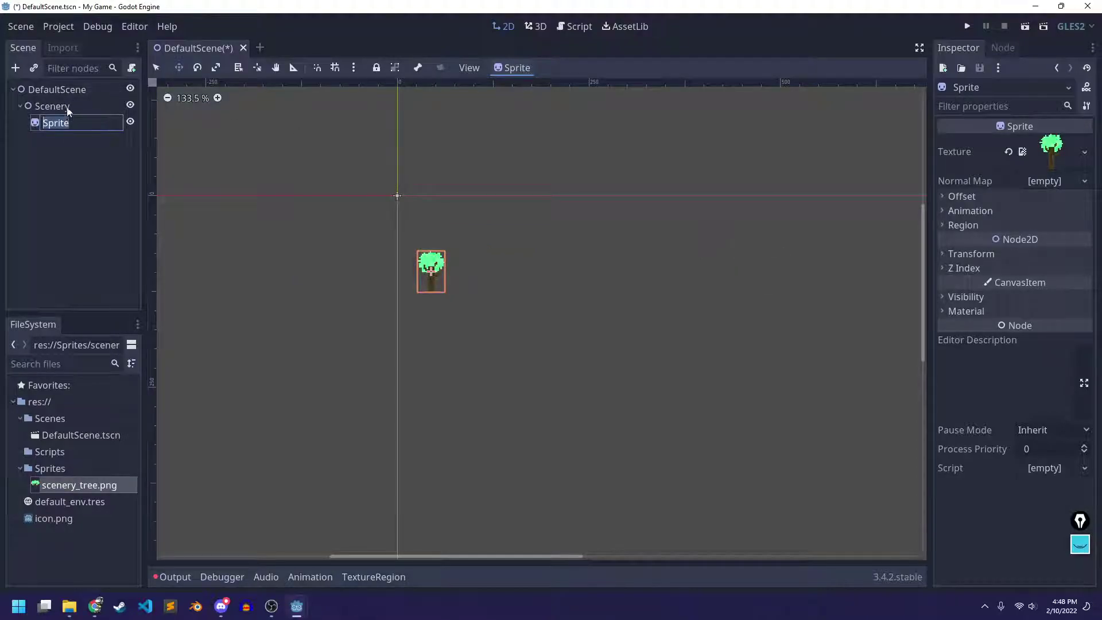
Nudge the tree up and right, and undo a trial rotation
drag(528, 279, 570, 246)
click(197, 67)
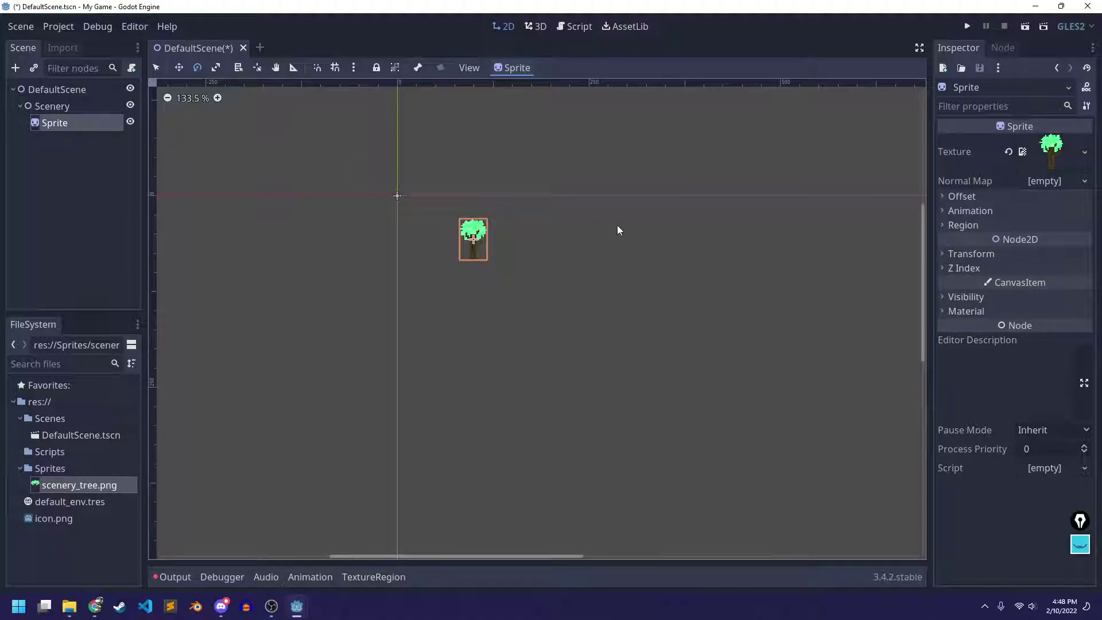
drag(501, 219, 402, 284)
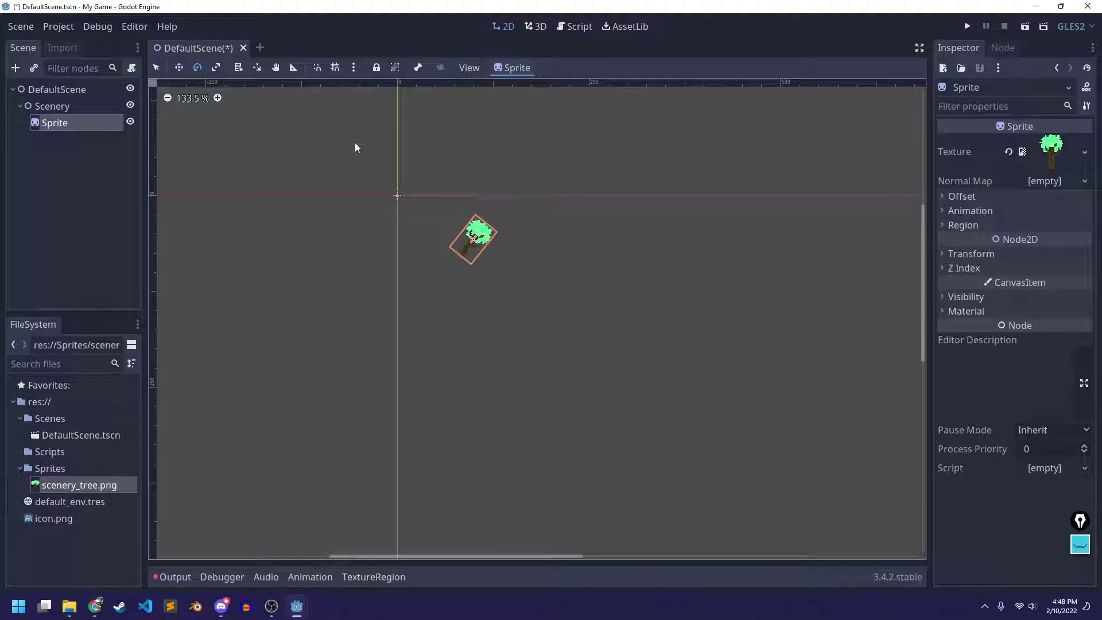
key(ctrl+z)
Stretch the tree with the Scale tool to 13.896 by 8.556 at position 99, 57
click(215, 68)
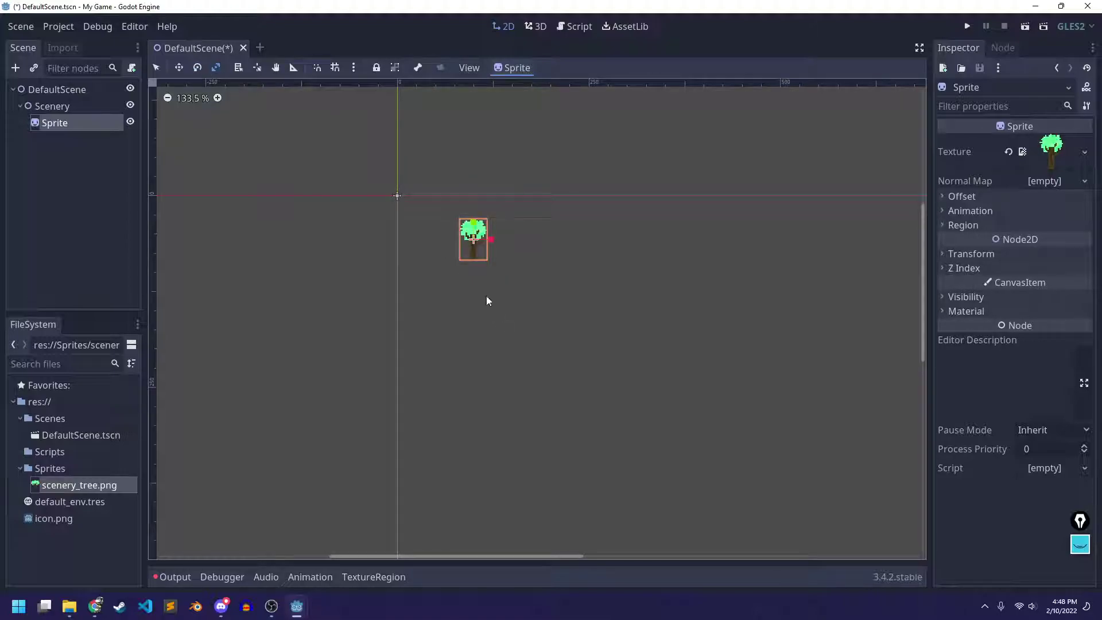
drag(489, 235, 574, 226)
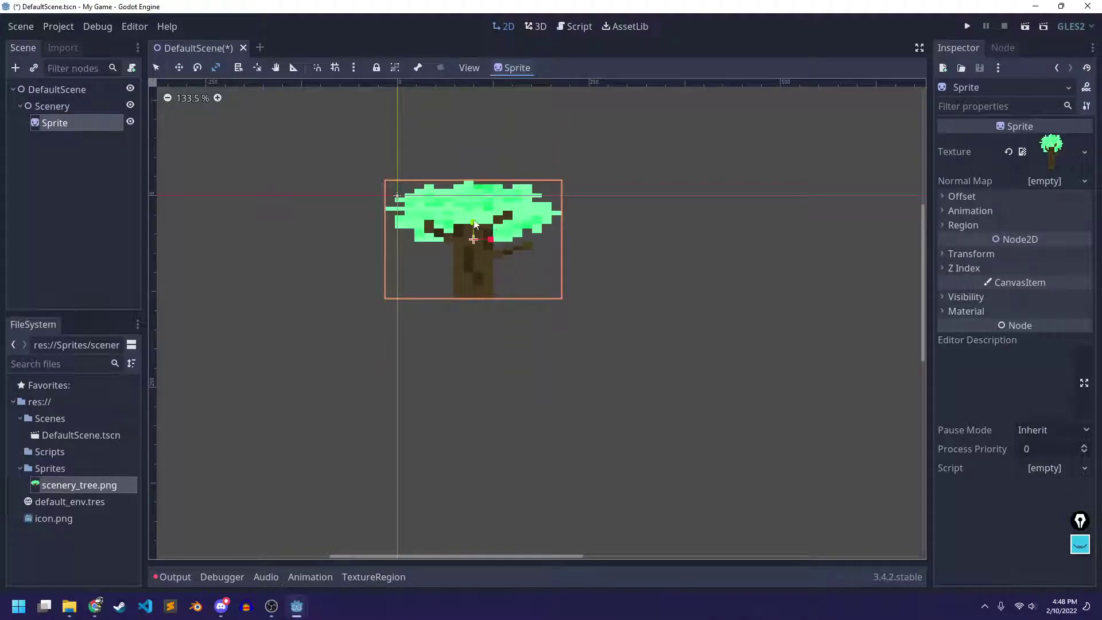
drag(472, 223, 481, 194)
drag(491, 241, 506, 246)
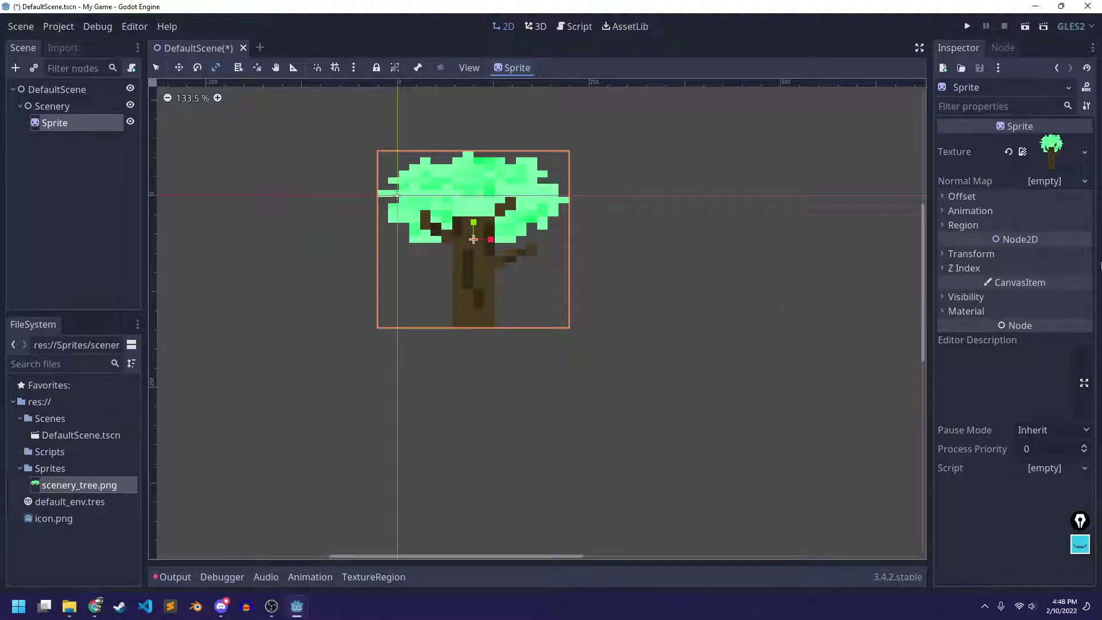
click(986, 254)
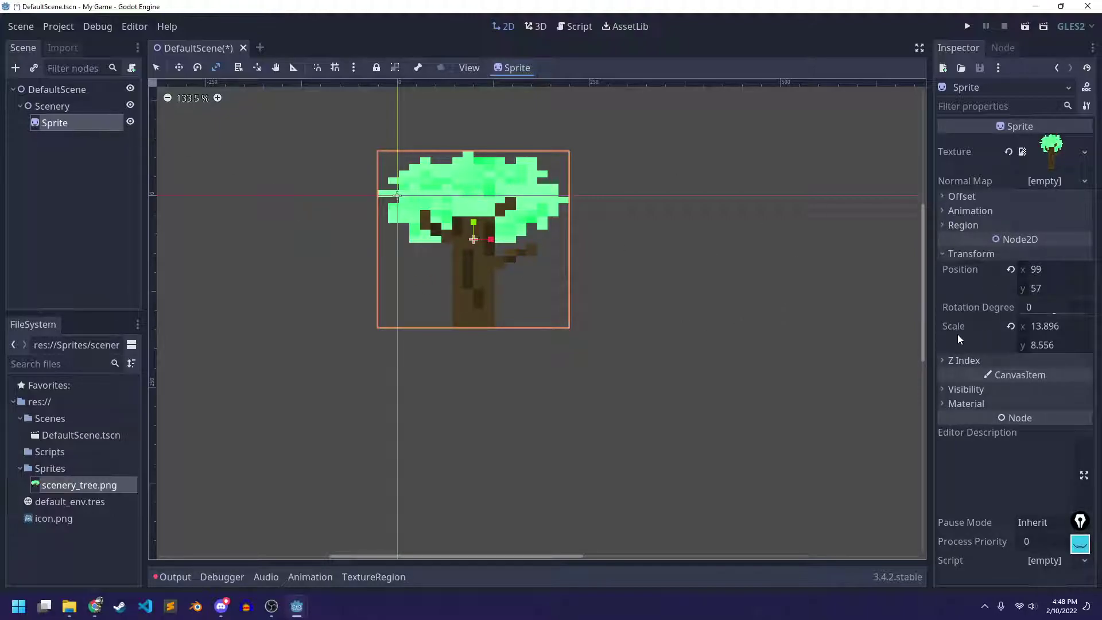
Reset Position and Scale, scale the tree uniformly to 7, 7, and move it to 160, 157
click(1011, 270)
click(1011, 327)
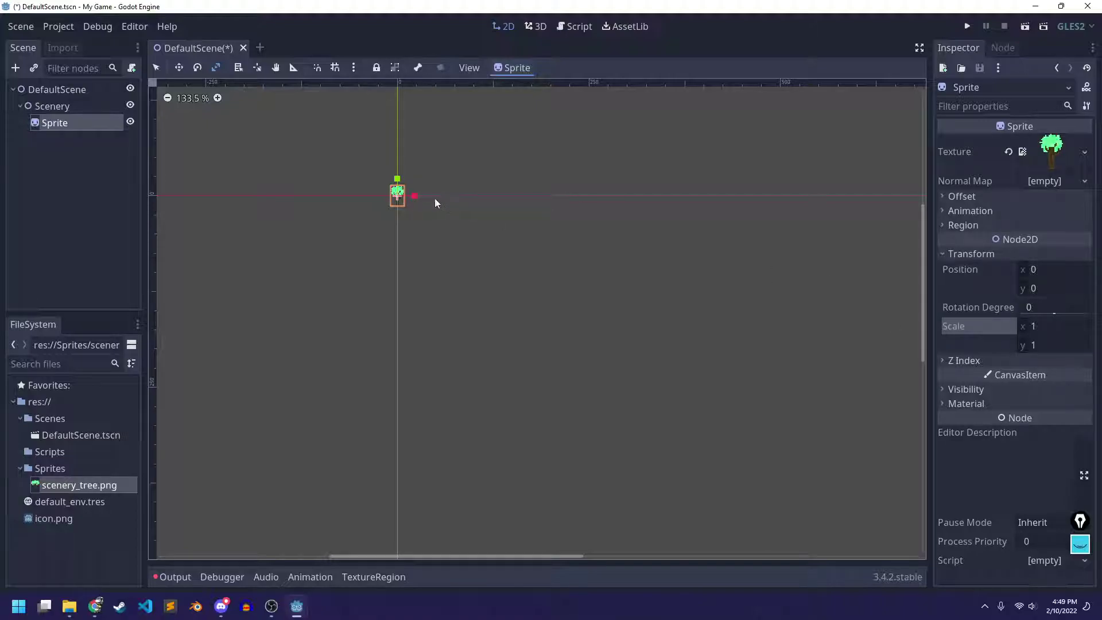
drag(414, 196, 501, 200)
drag(397, 194, 503, 242)
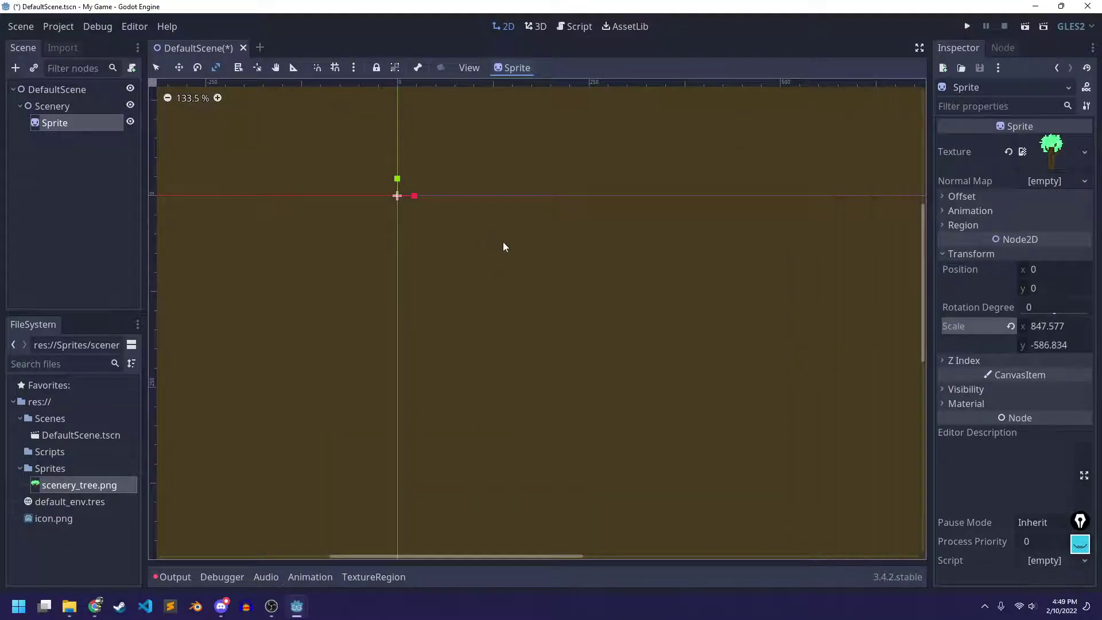
key(ctrl+z)
click(156, 67)
drag(400, 185, 523, 304)
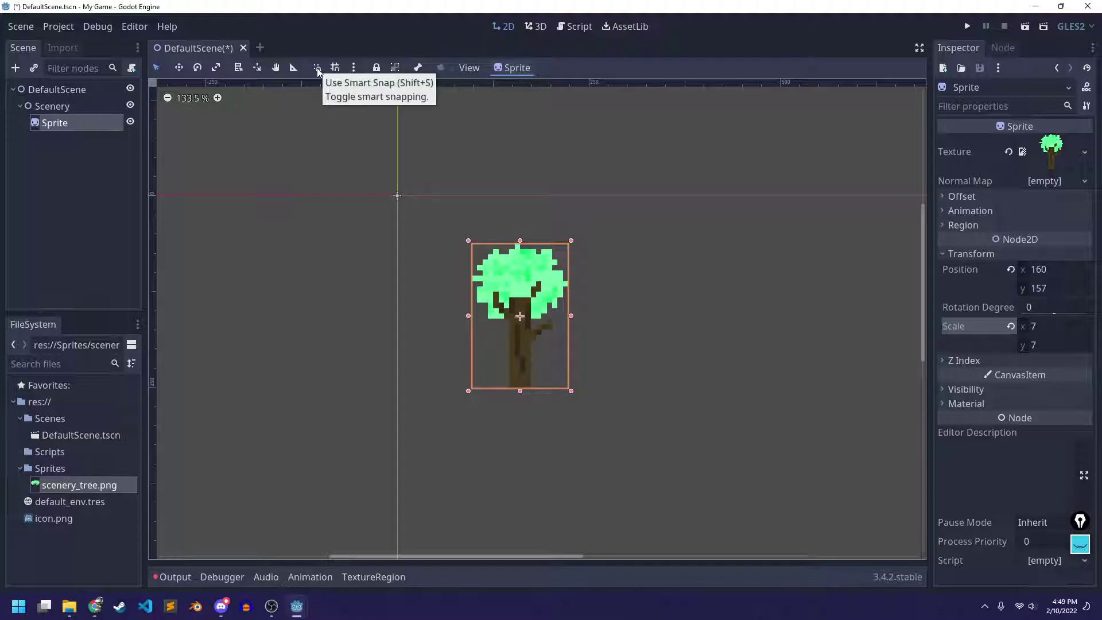
Turn on grid snapping and snap the tree to 128, 128, trying Configure Snap once
click(335, 67)
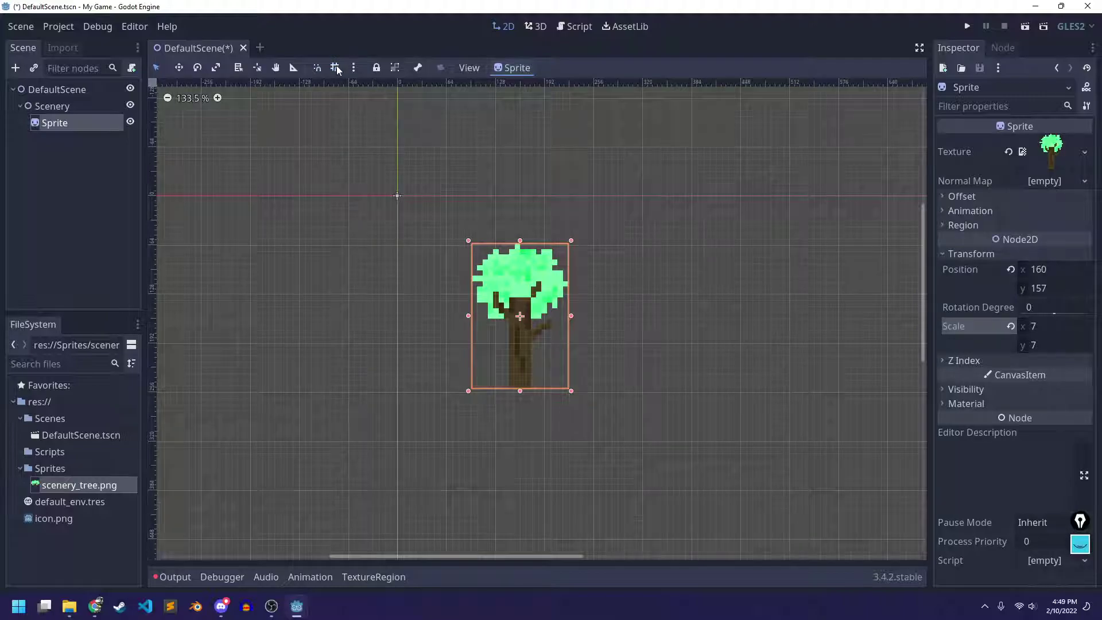
drag(508, 322, 484, 289)
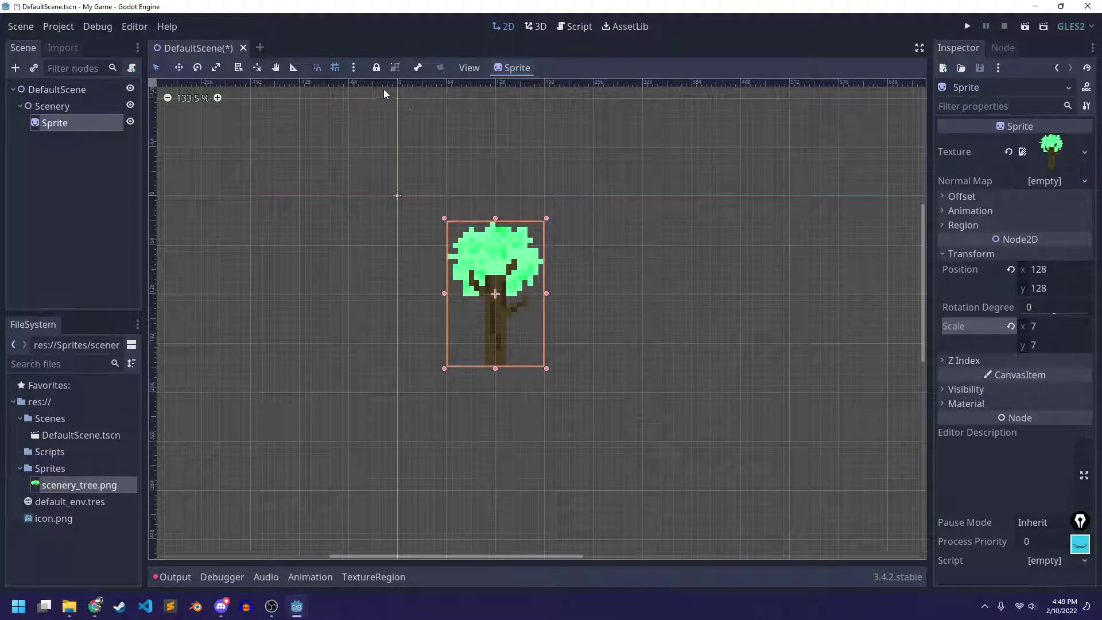
click(354, 67)
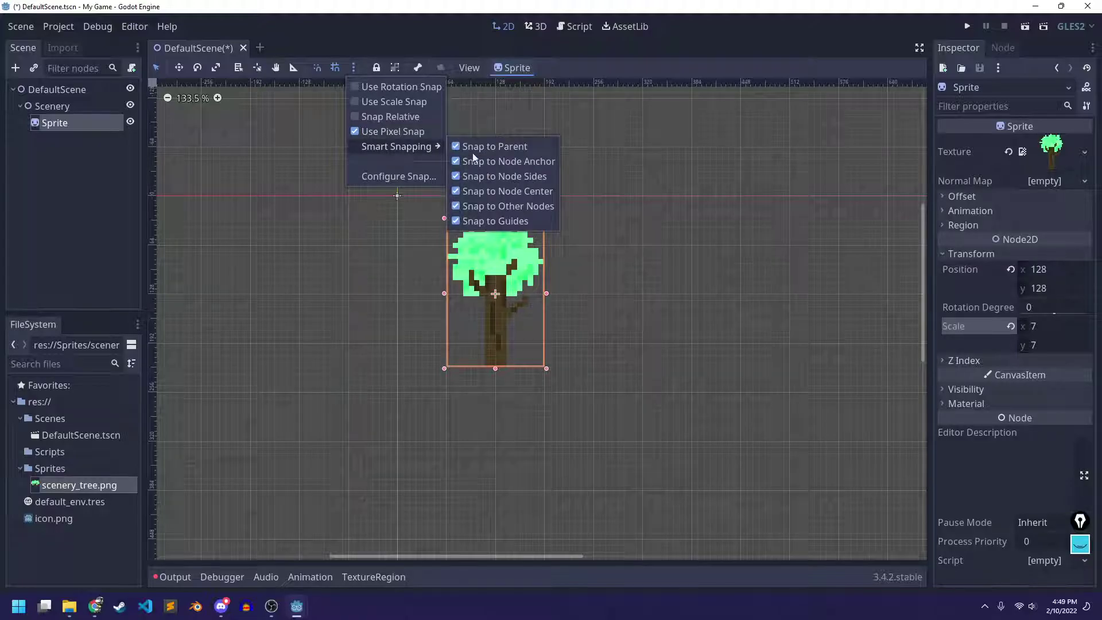
click(396, 177)
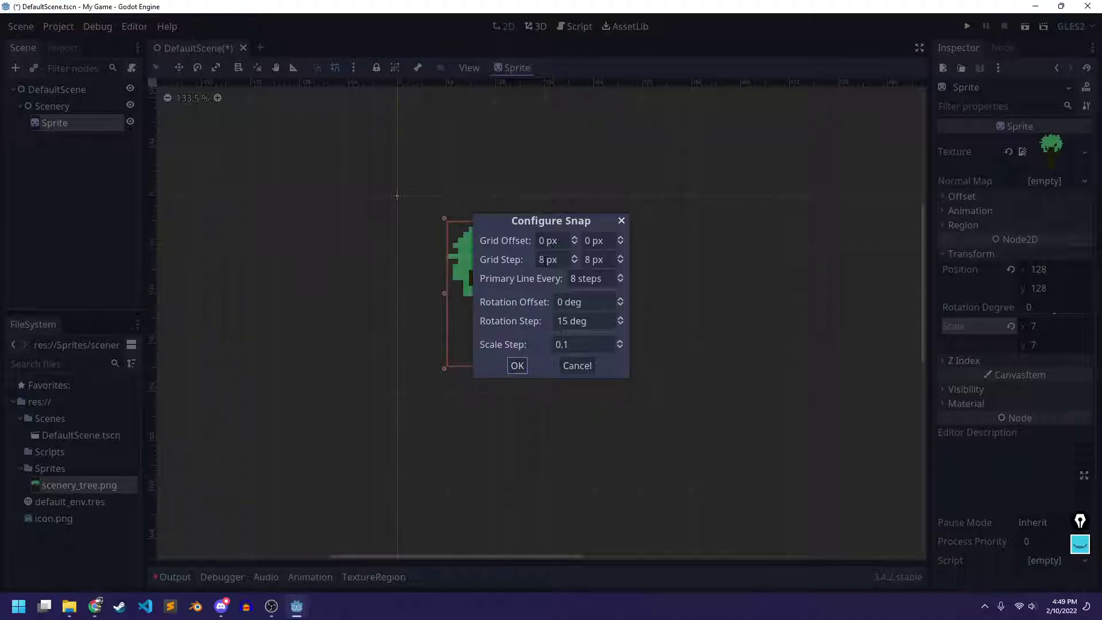
click(583, 280)
click(518, 363)
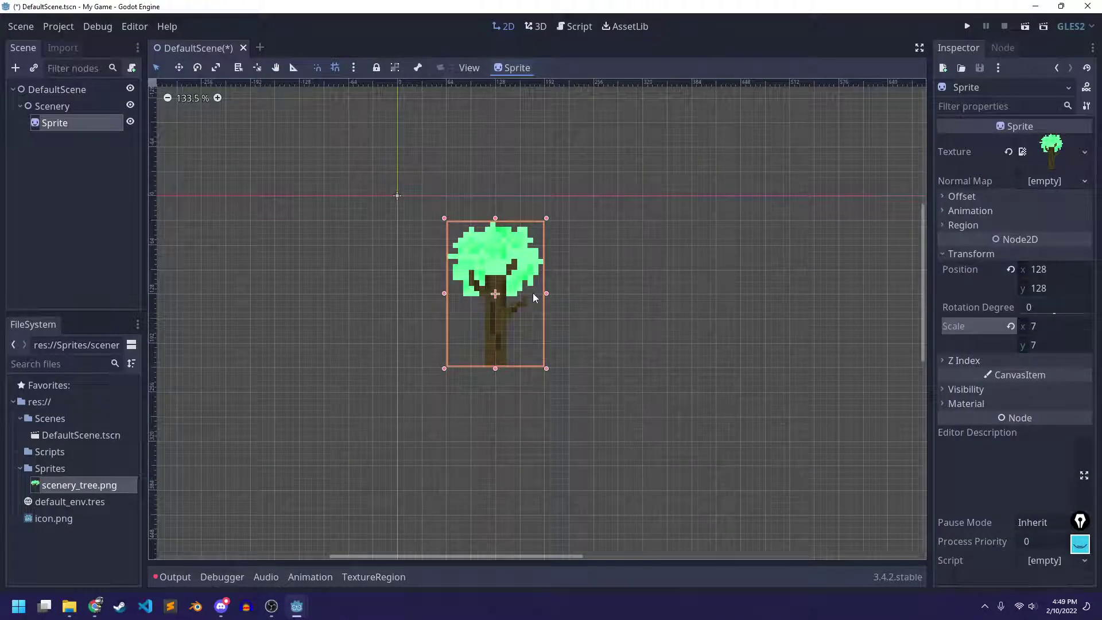
drag(497, 296, 517, 286)
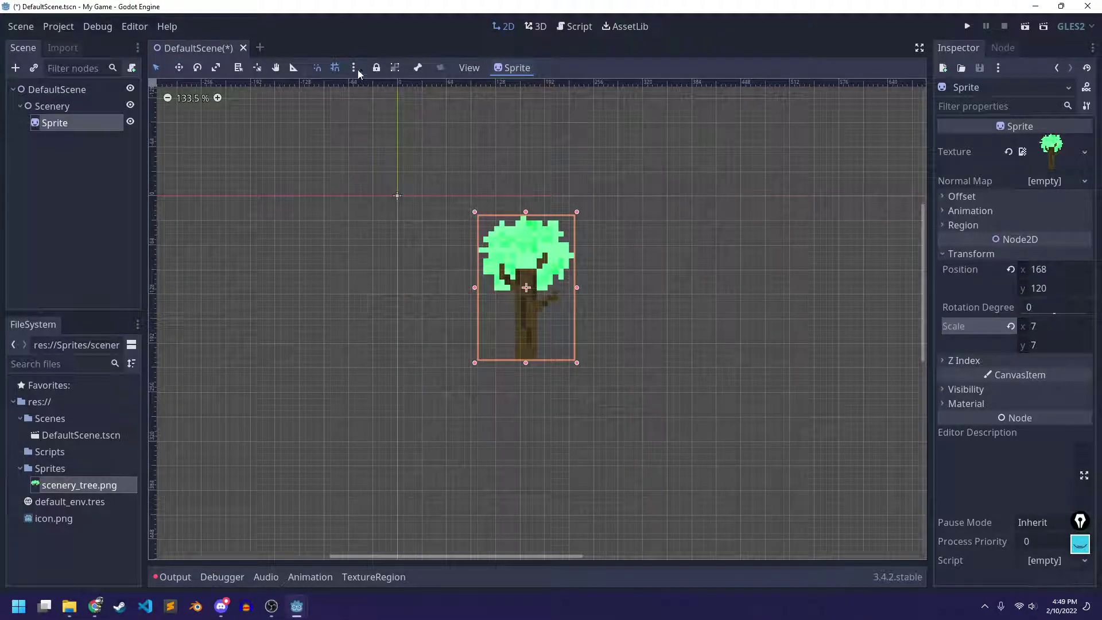
Set Grid Step to 32 × 32 px with Primary Line Every 1, and snap the tree to 96, 128
click(353, 67)
click(402, 175)
click(572, 278)
text(1)
key(Delete)
click(542, 260)
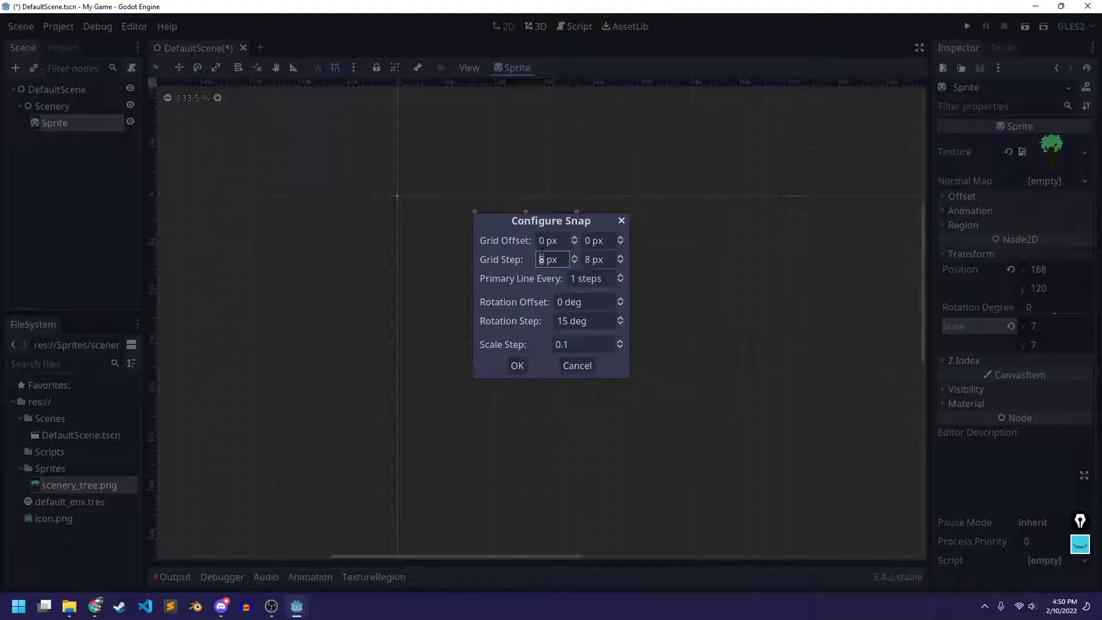
key(Delete)
text(32)
click(586, 260)
text(3)
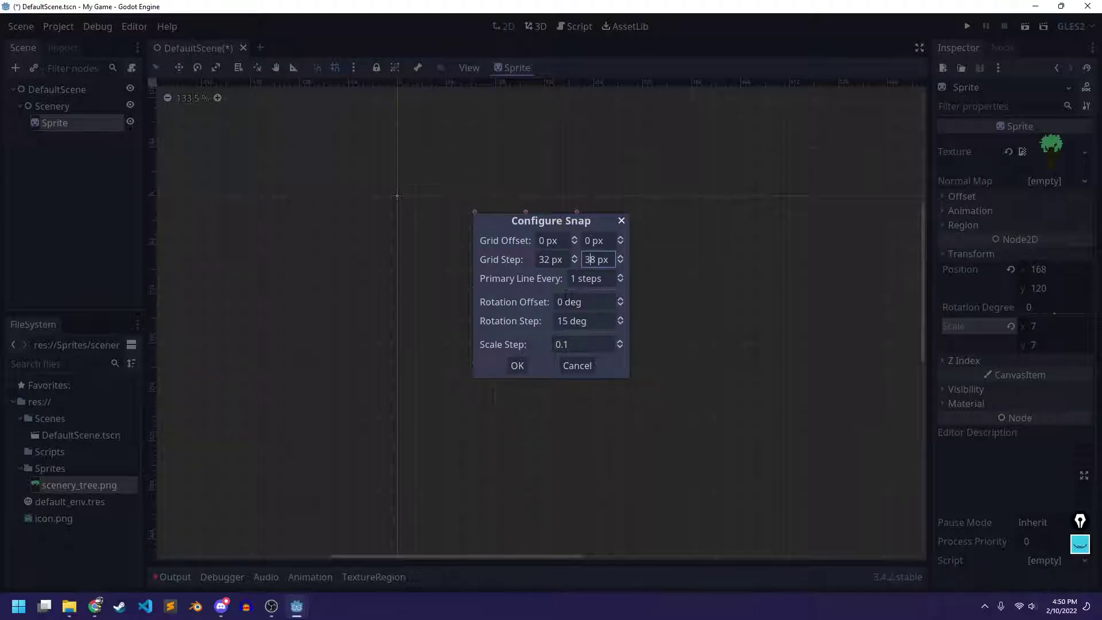
click(521, 363)
drag(525, 292, 473, 298)
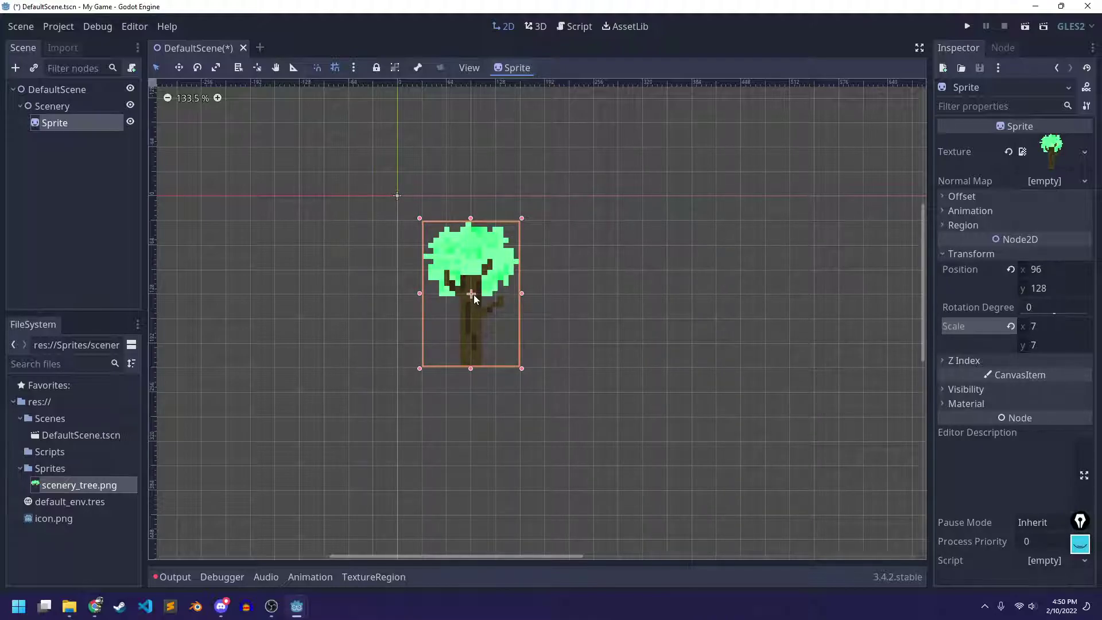
Snap the tree sprite to position 64, 96 with smart snapping left on
drag(474, 299, 449, 273)
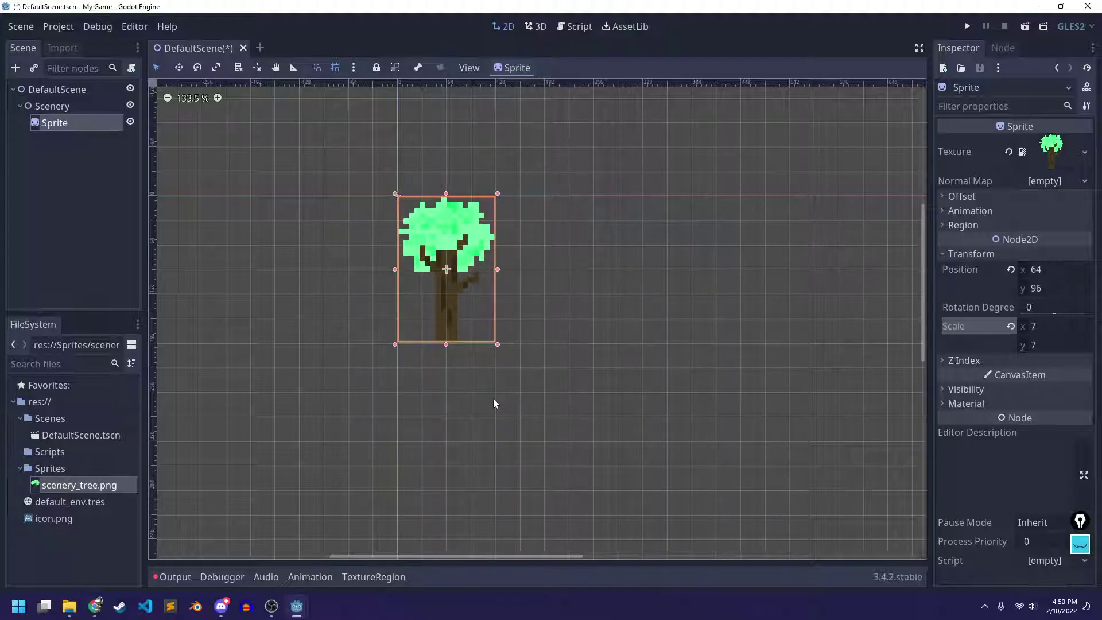
drag(448, 274, 454, 259)
click(318, 68)
click(318, 68)
Lock and group the tree sprite, test selecting it, then unlock and ungroup it
click(376, 67)
click(395, 67)
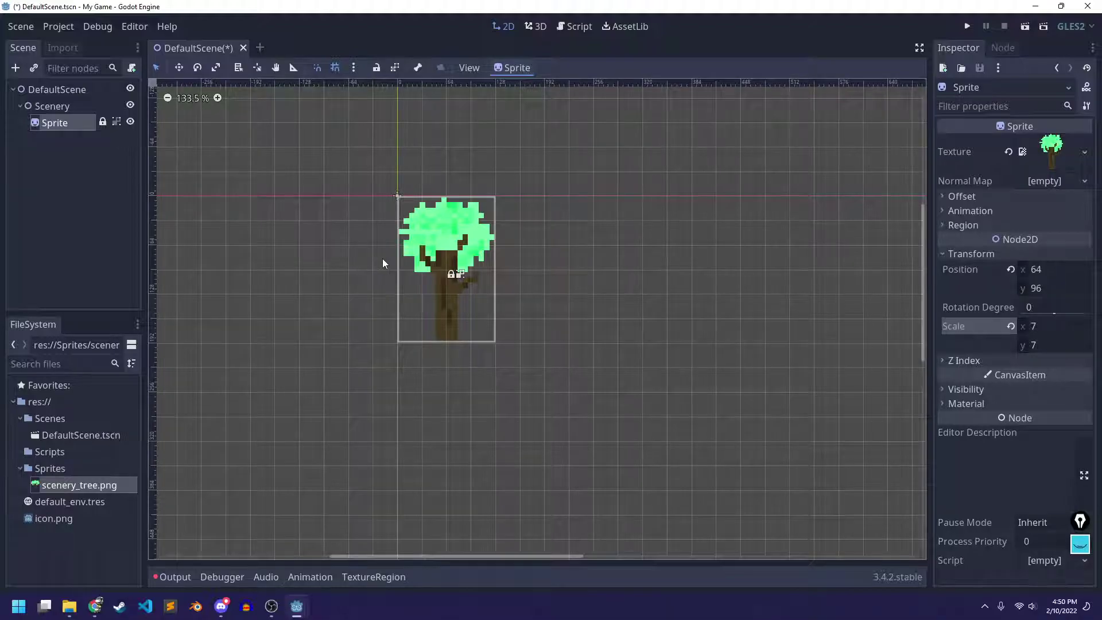
click(131, 150)
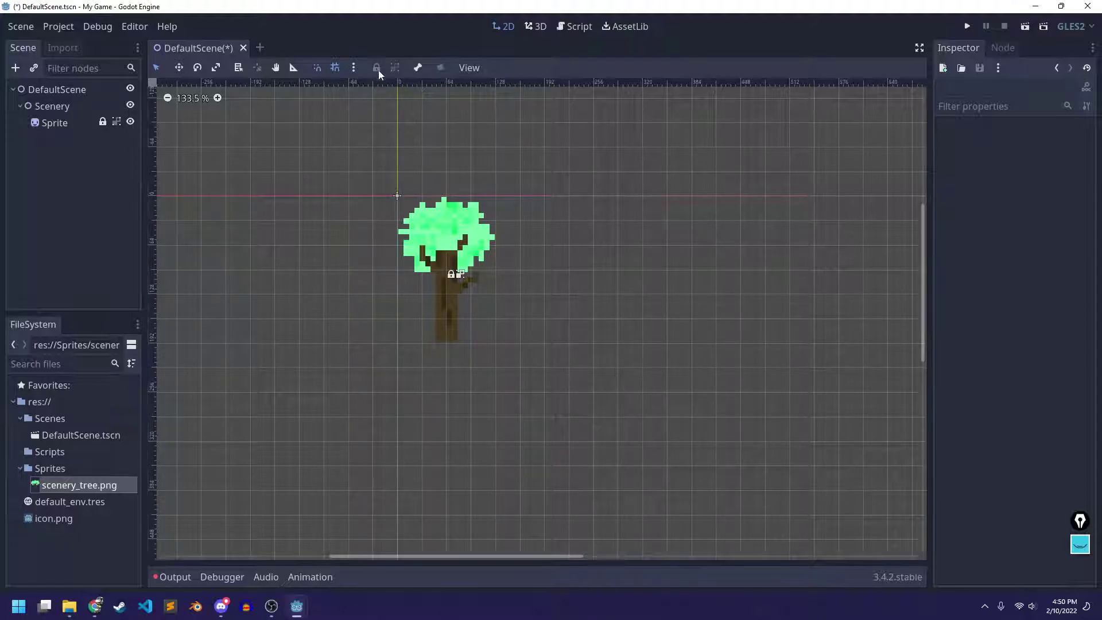
click(80, 124)
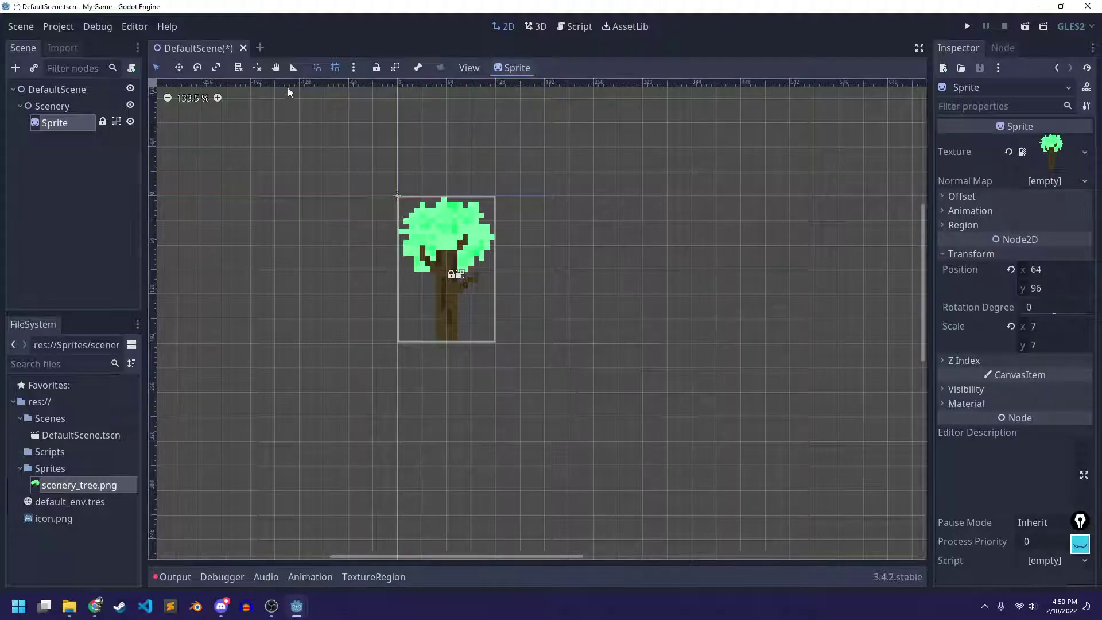
click(233, 191)
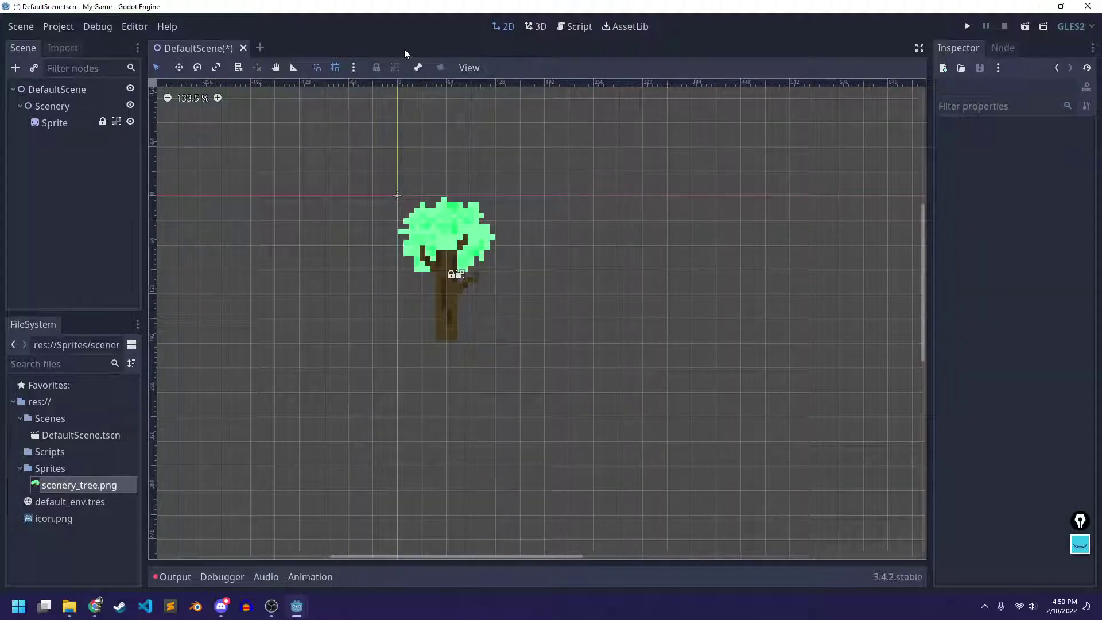
click(67, 122)
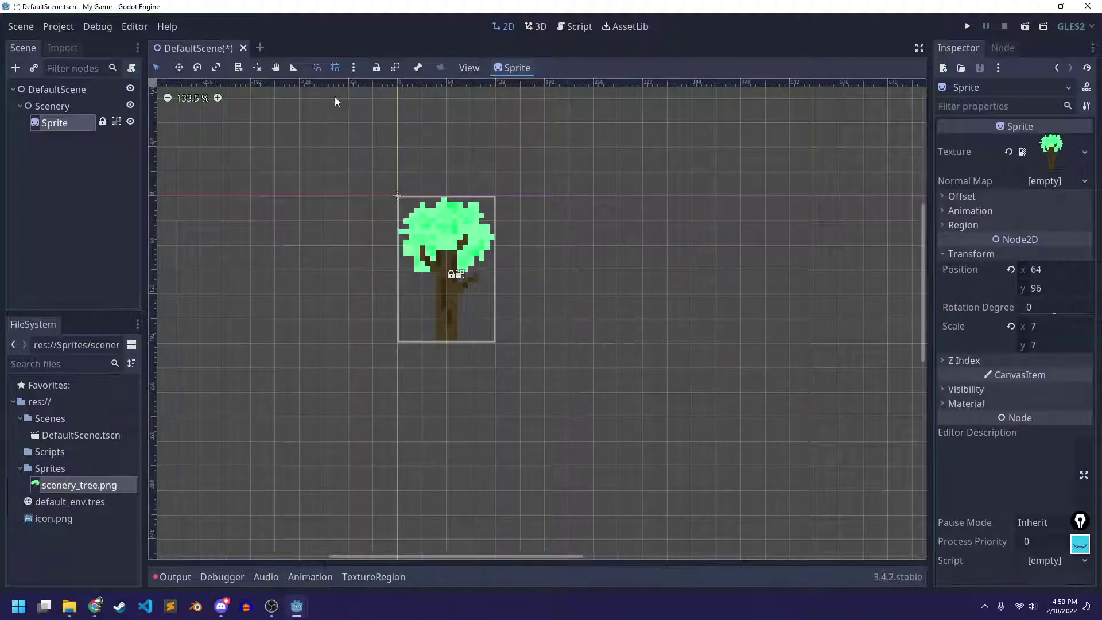
click(376, 67)
click(396, 68)
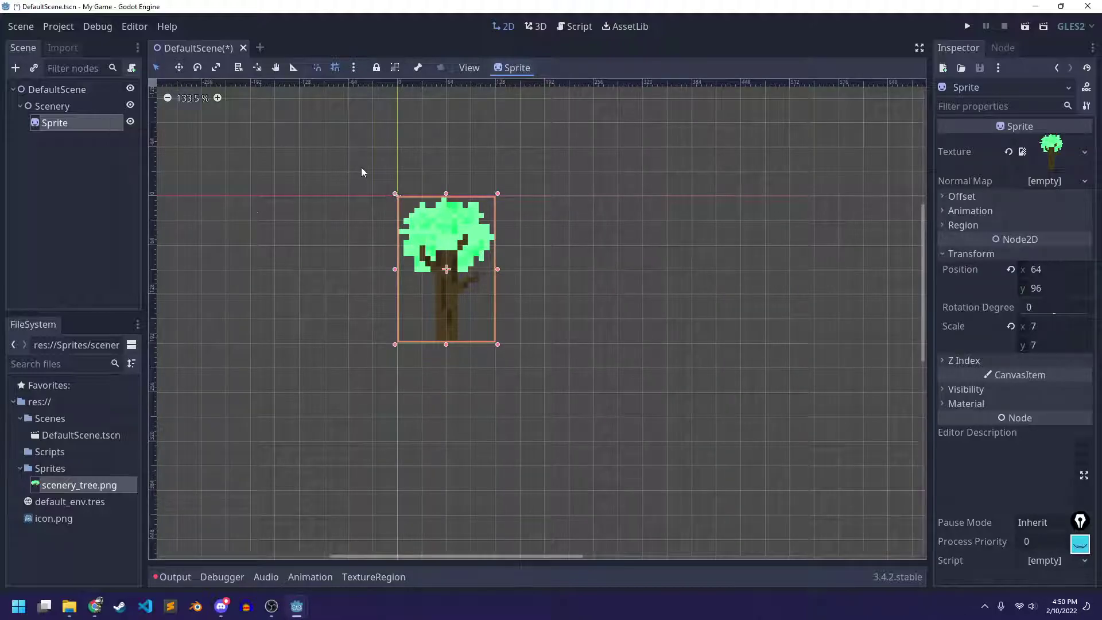
Check the view and sprite option lists, zoom out, and save DefaultScene
click(470, 68)
click(505, 68)
click(508, 69)
click(544, 70)
scroll(402, 252, down, 1)
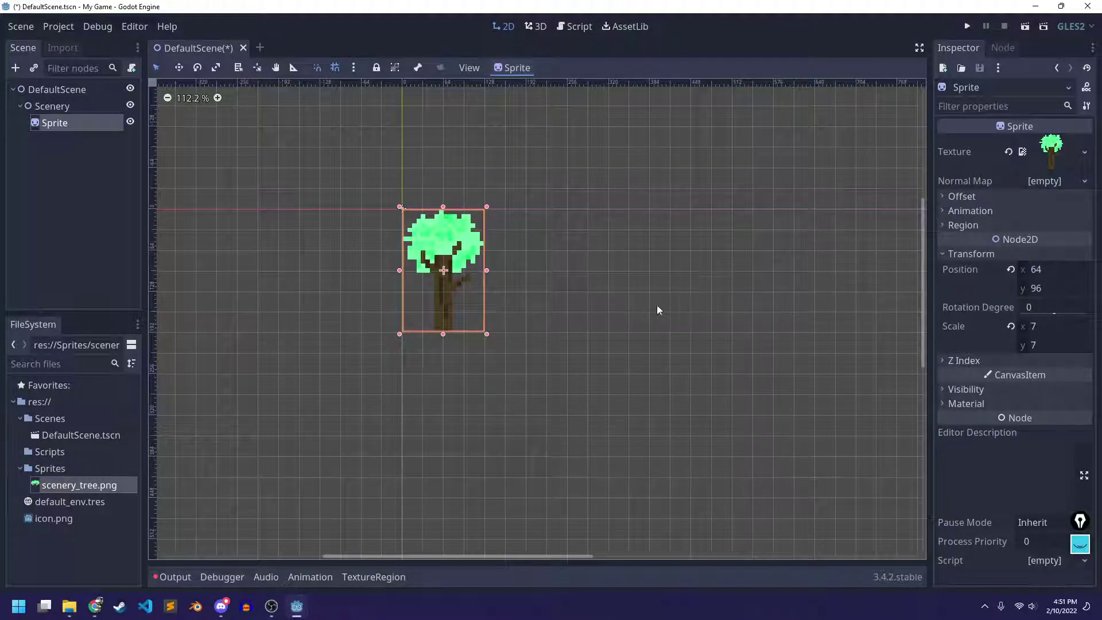
key(ctrl+s)
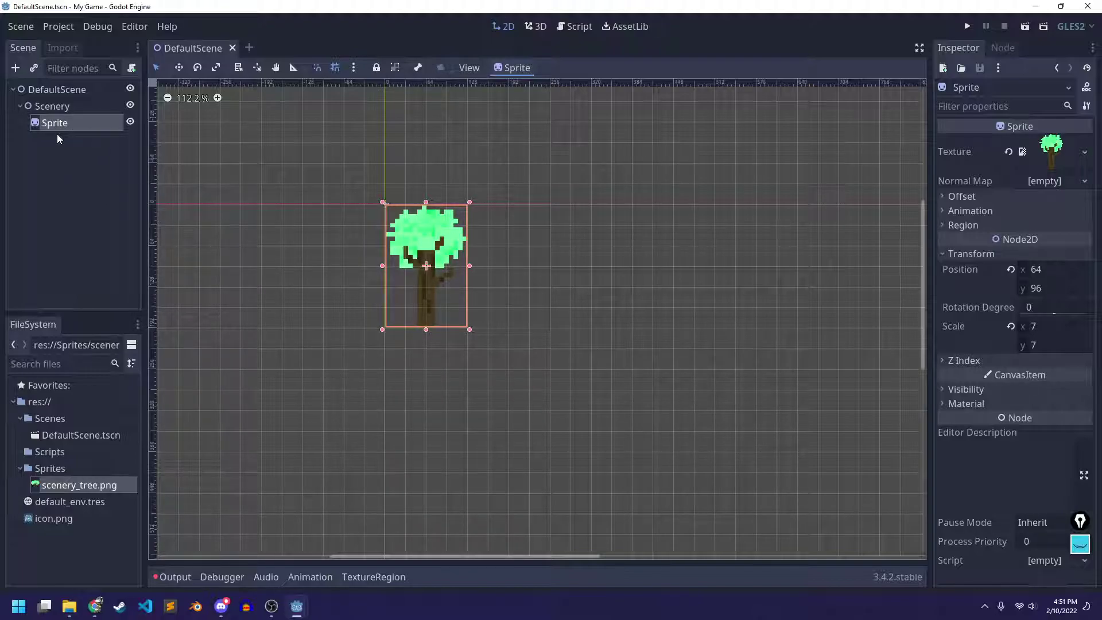
Duplicate the Sprite node into four trees, arranged as two staggered rows of two
right_click(60, 125)
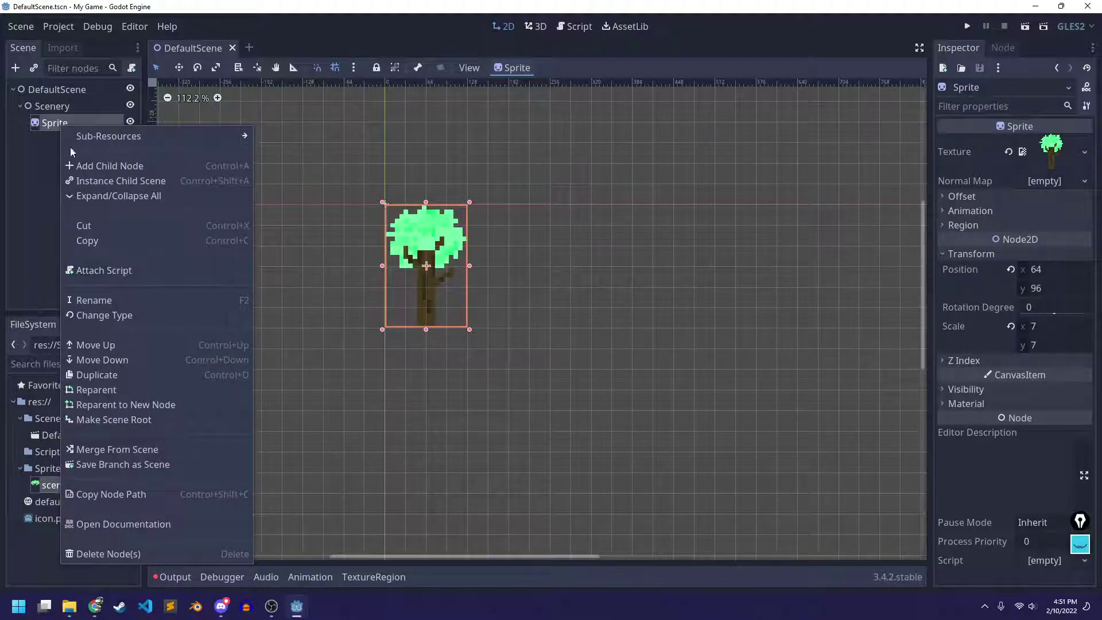
click(135, 375)
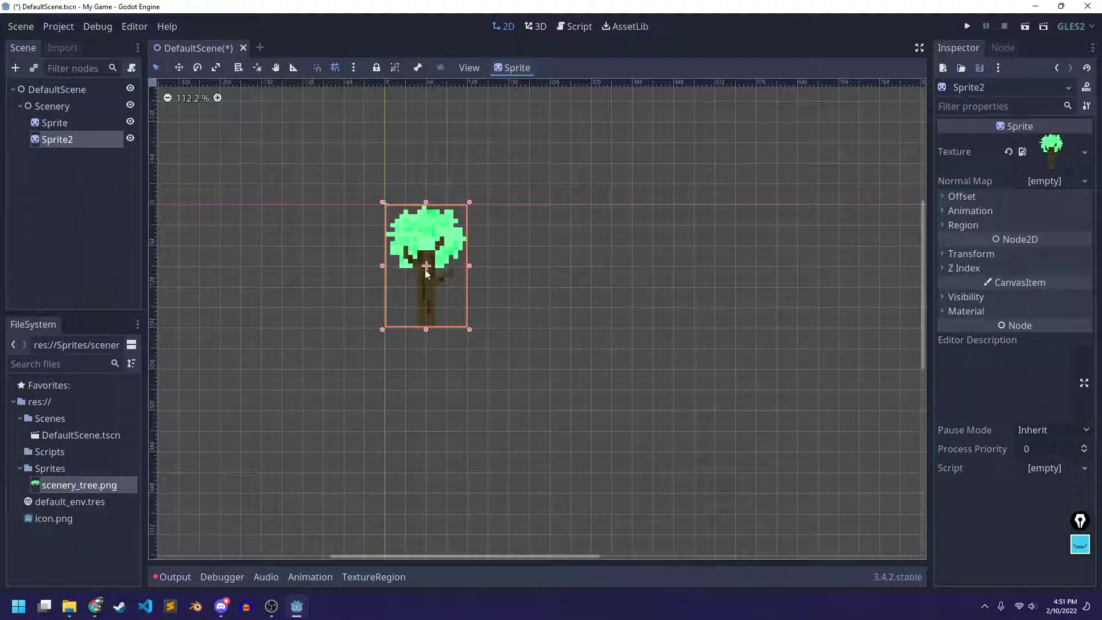
drag(426, 274, 509, 274)
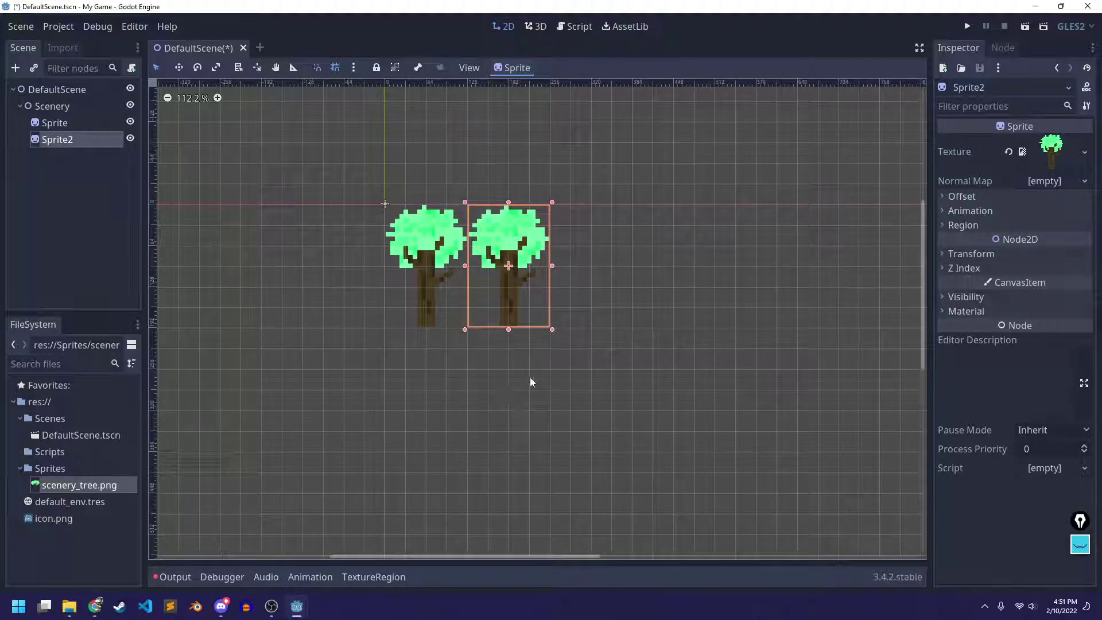
key(ctrl+d)
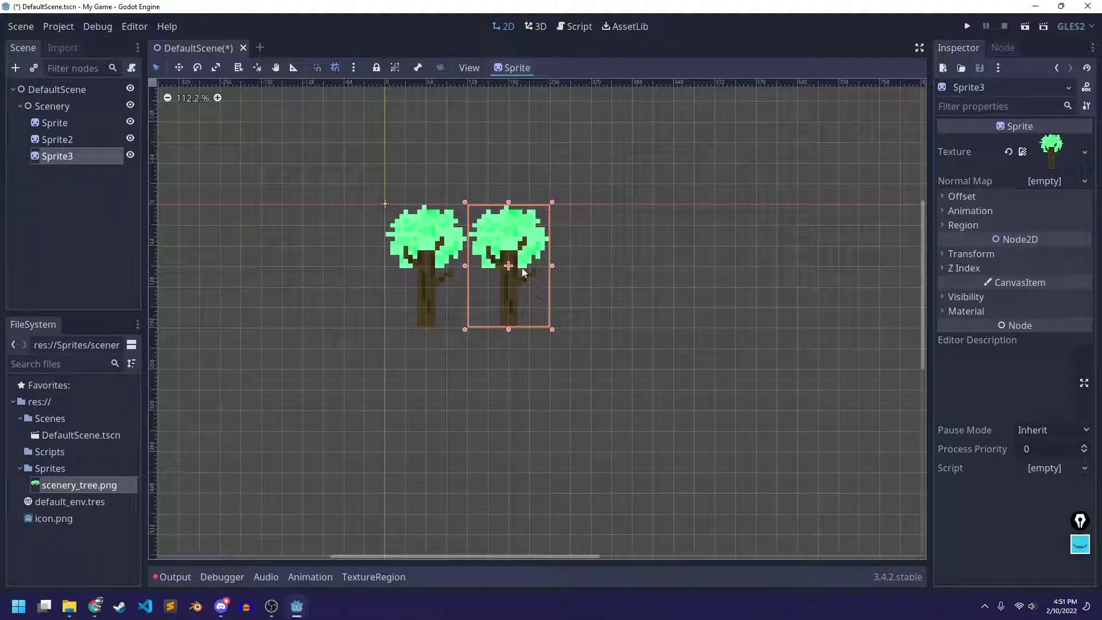
drag(517, 267, 677, 270)
key(ctrl+d)
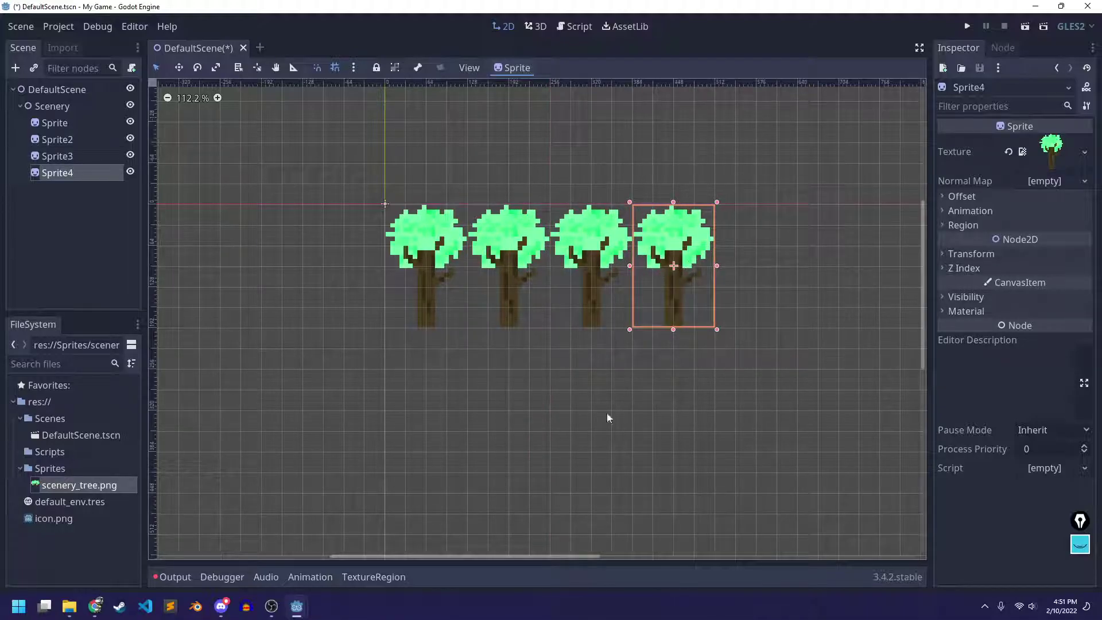
drag(511, 275, 524, 406)
drag(670, 310, 673, 411)
Box-select the four trees on the canvas and duplicate them, dismissing the root alert
click(806, 345)
drag(735, 210, 425, 411)
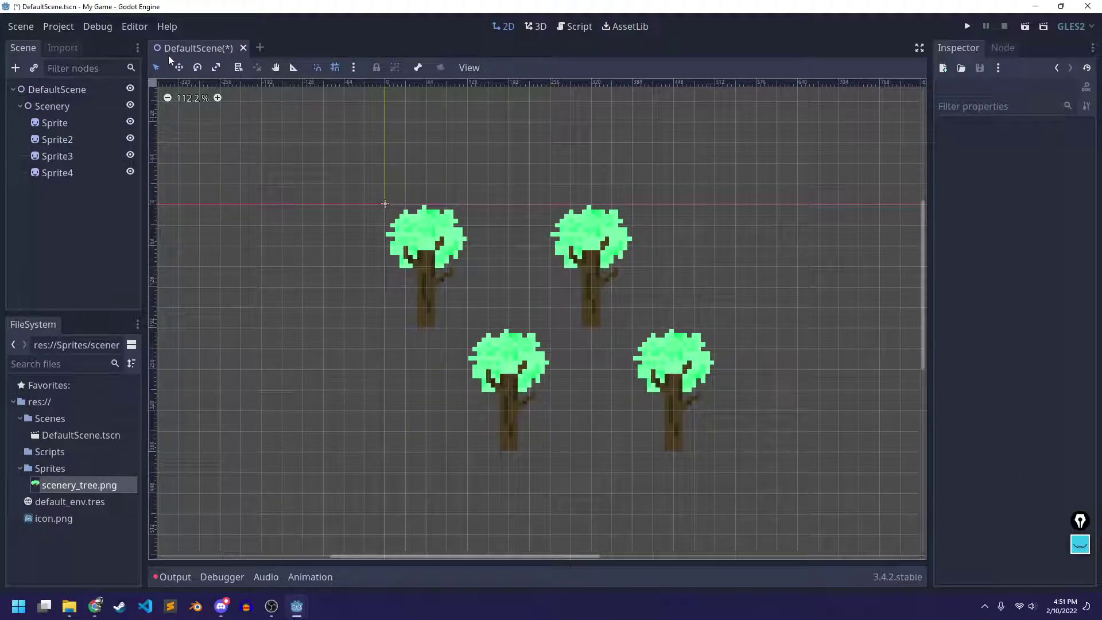
drag(346, 198, 810, 539)
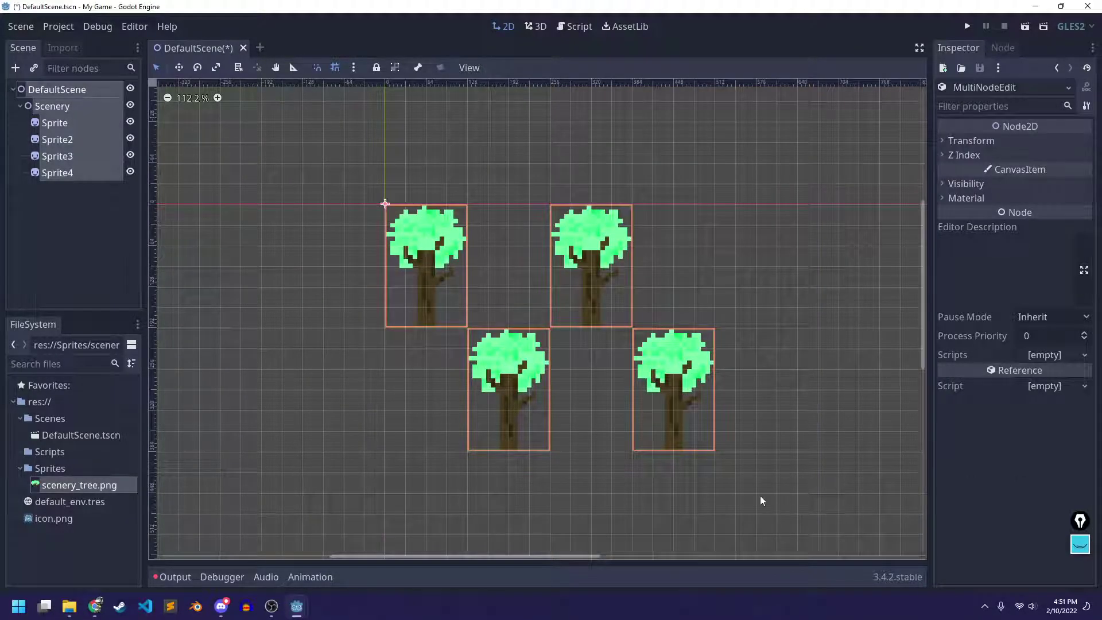
key(ctrl+d)
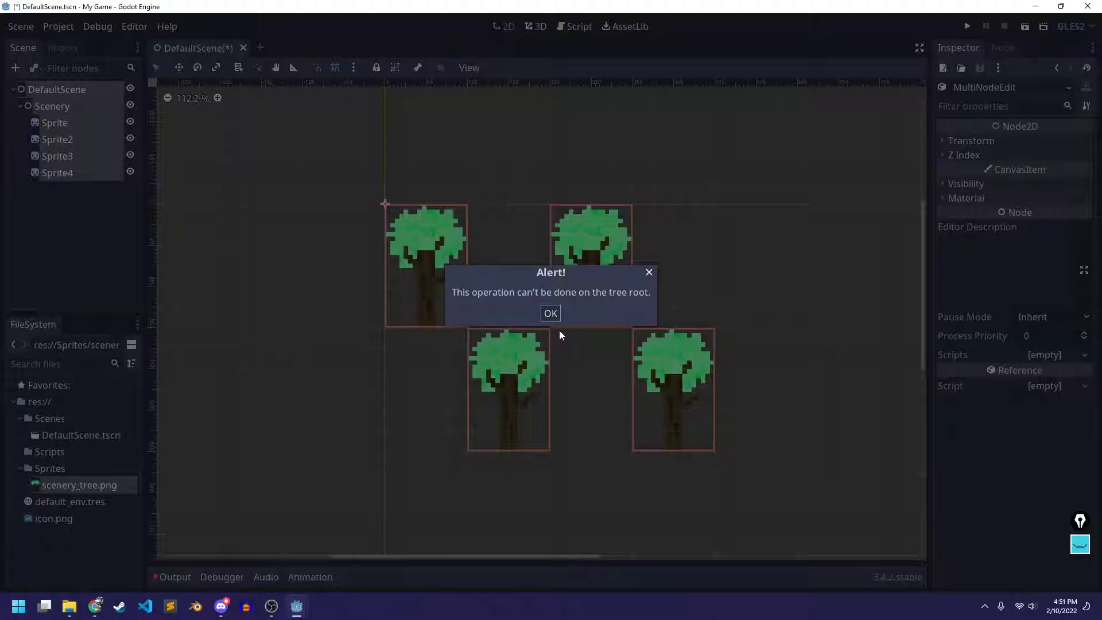
click(552, 314)
Duplicate the four selected tree sprites and place the copies right of the originals
click(67, 209)
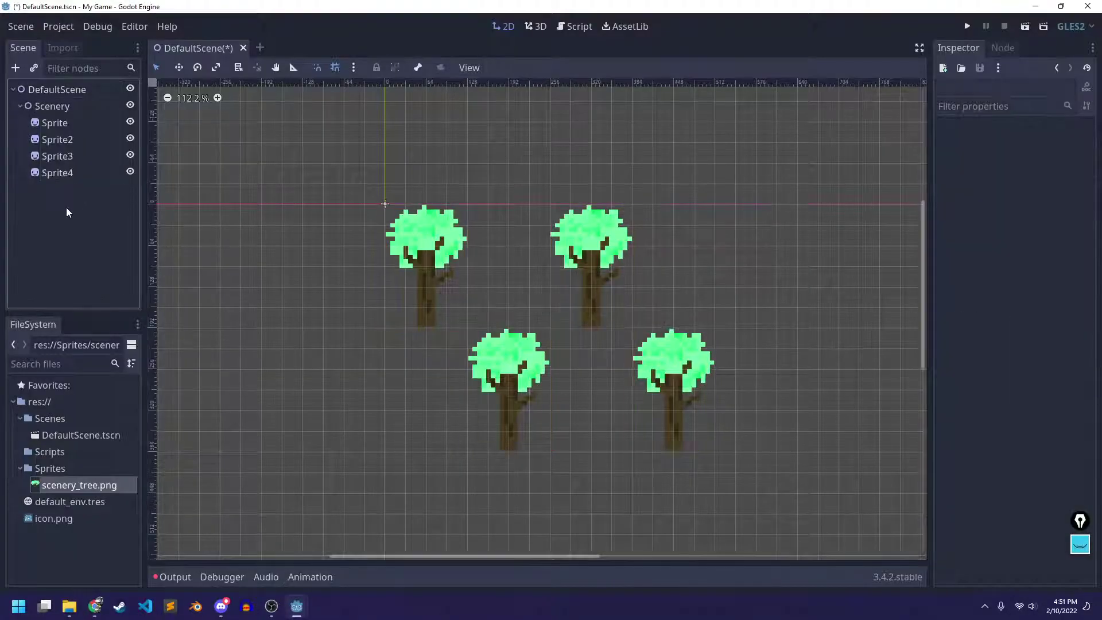
click(67, 125)
shift+click(74, 172)
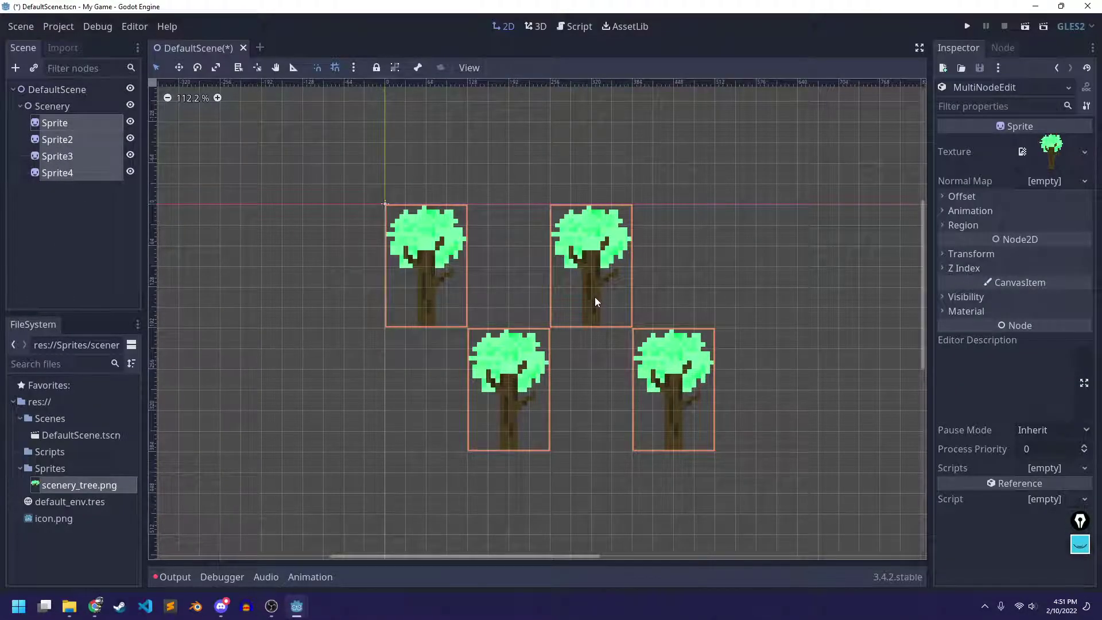
key(ctrl+d)
drag(433, 263, 763, 264)
scroll(552, 356, down, 1)
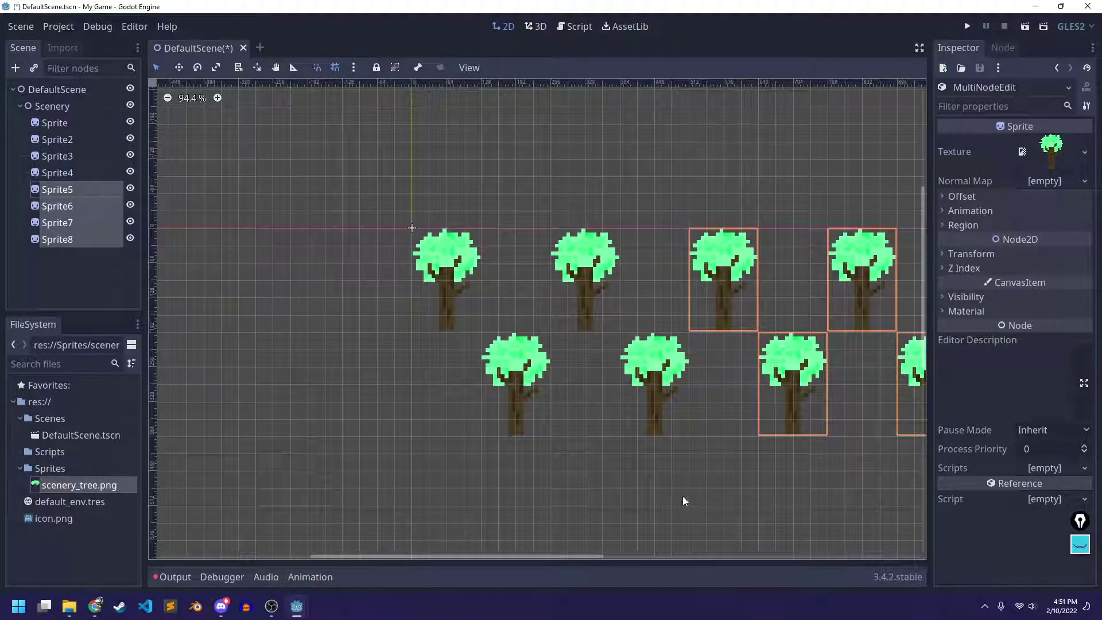
middle_drag(733, 485, 525, 464)
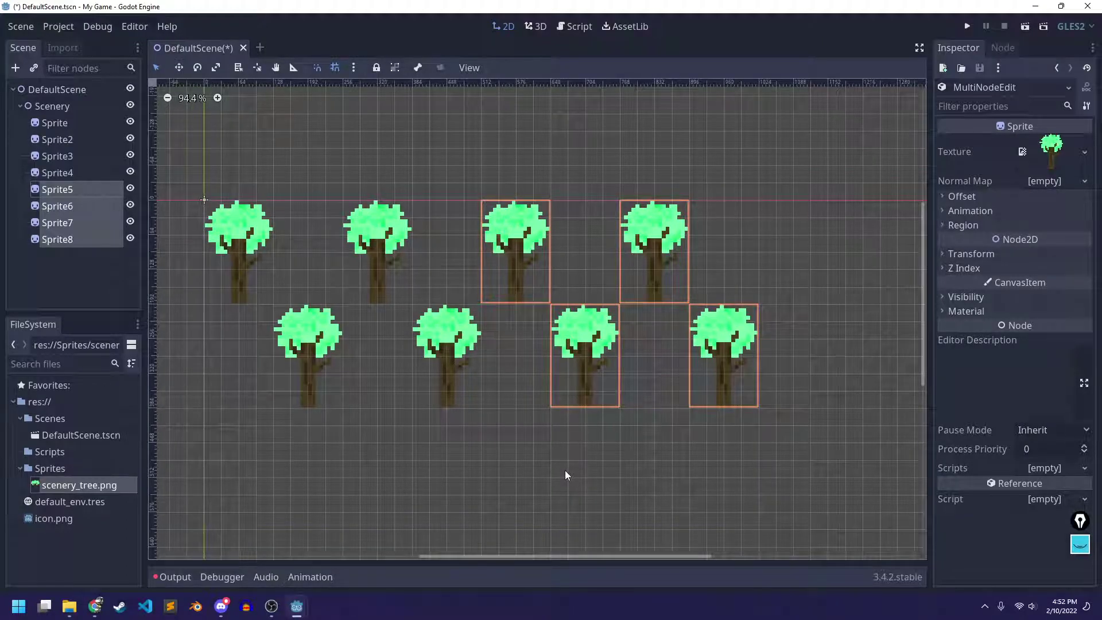
click(673, 509)
scroll(590, 381, down, 1)
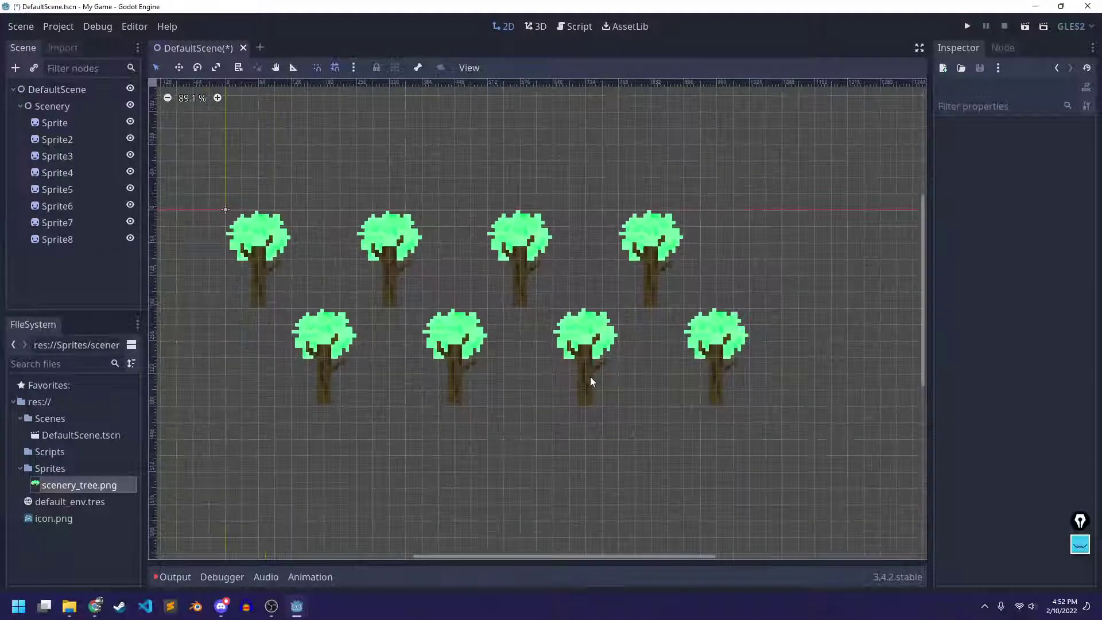
scroll(336, 255, down, 3)
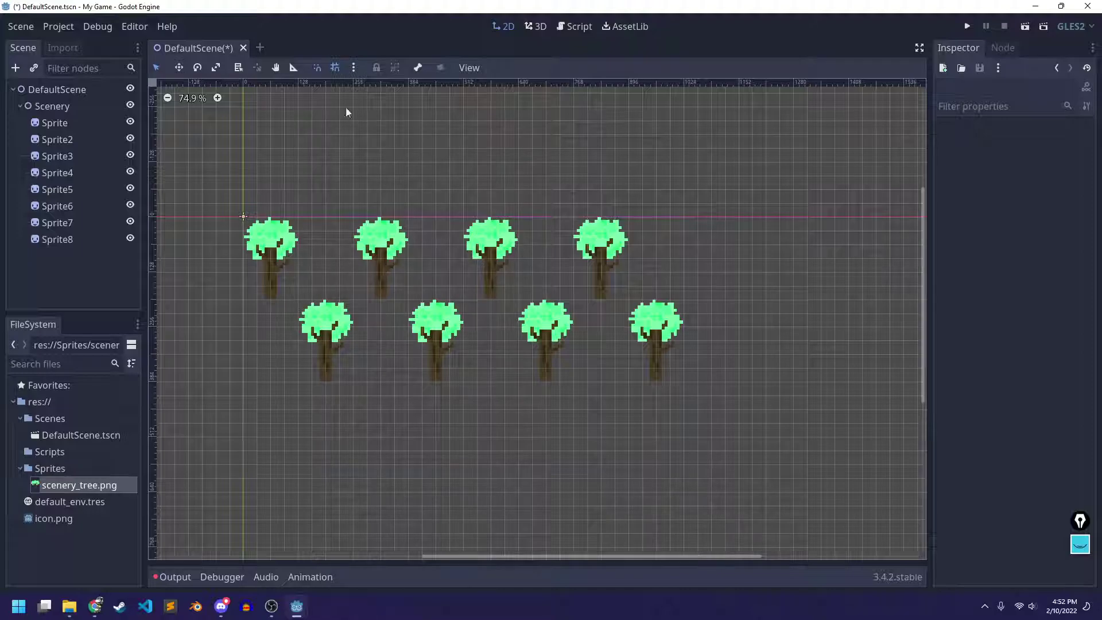
scroll(424, 315, down, 1)
scroll(423, 326, up, 9)
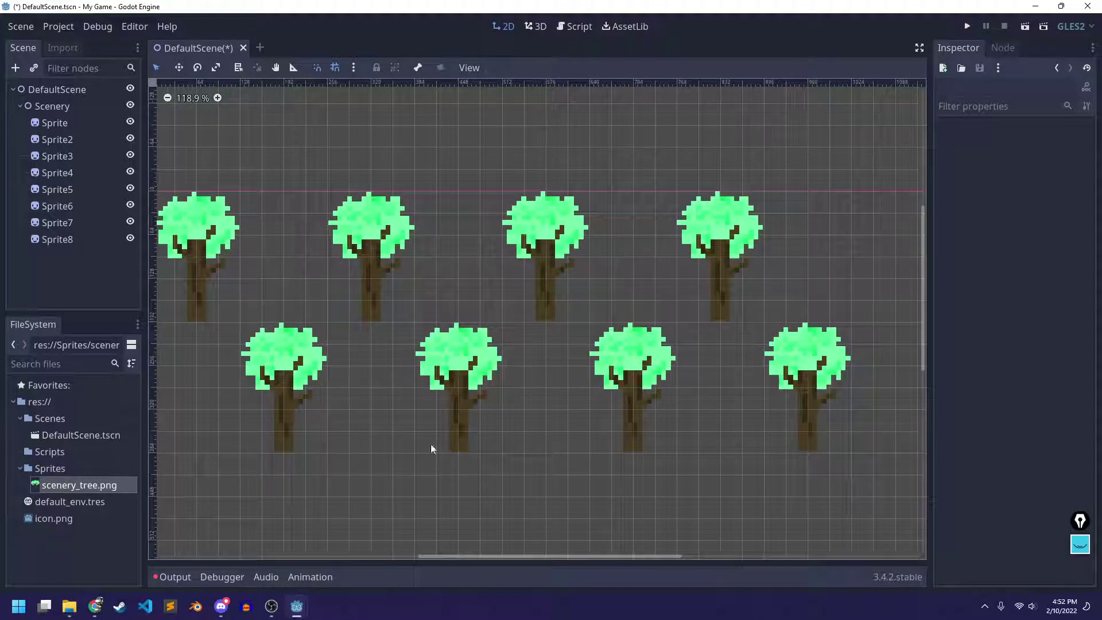
scroll(450, 410, down, 4)
scroll(450, 409, up, 7)
scroll(441, 373, down, 4)
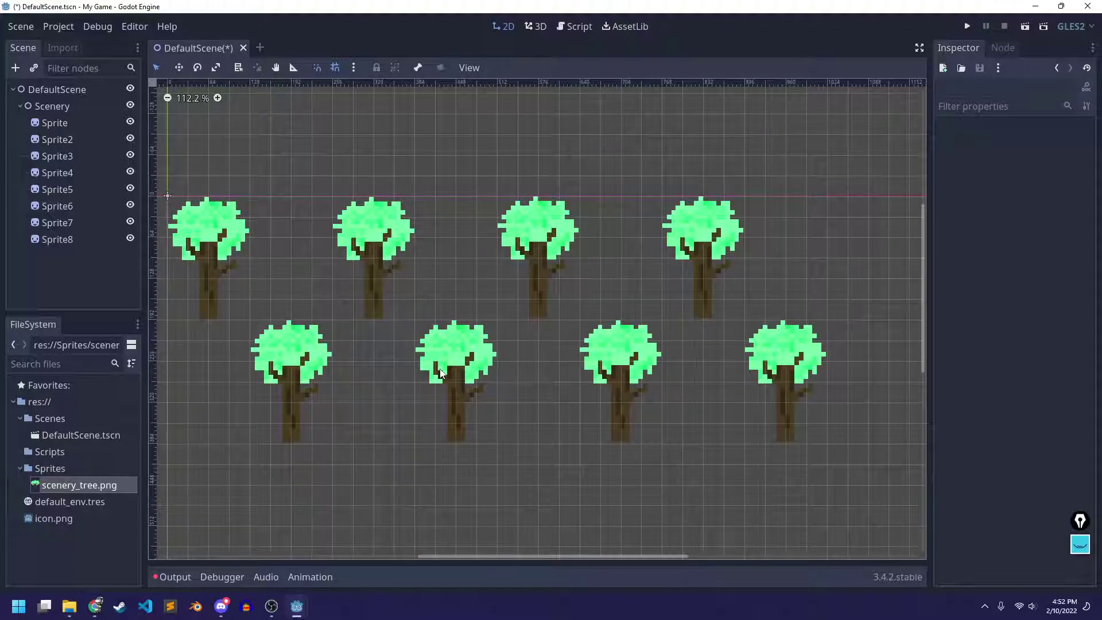
scroll(448, 343, down, 7)
scroll(449, 343, up, 4)
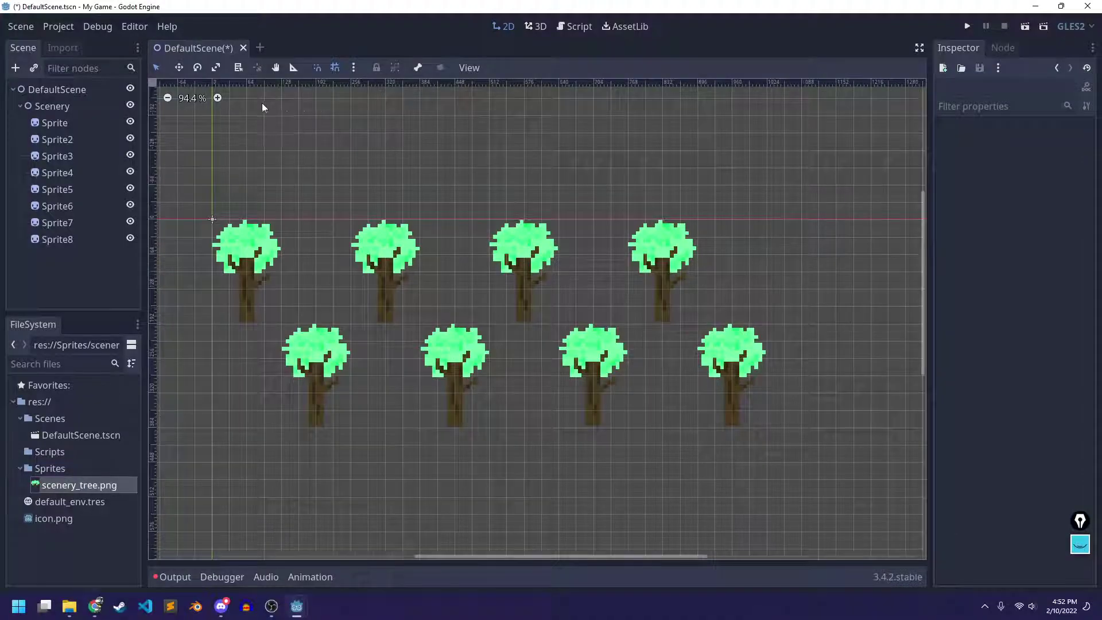
scroll(263, 107, up, 1)
click(218, 97)
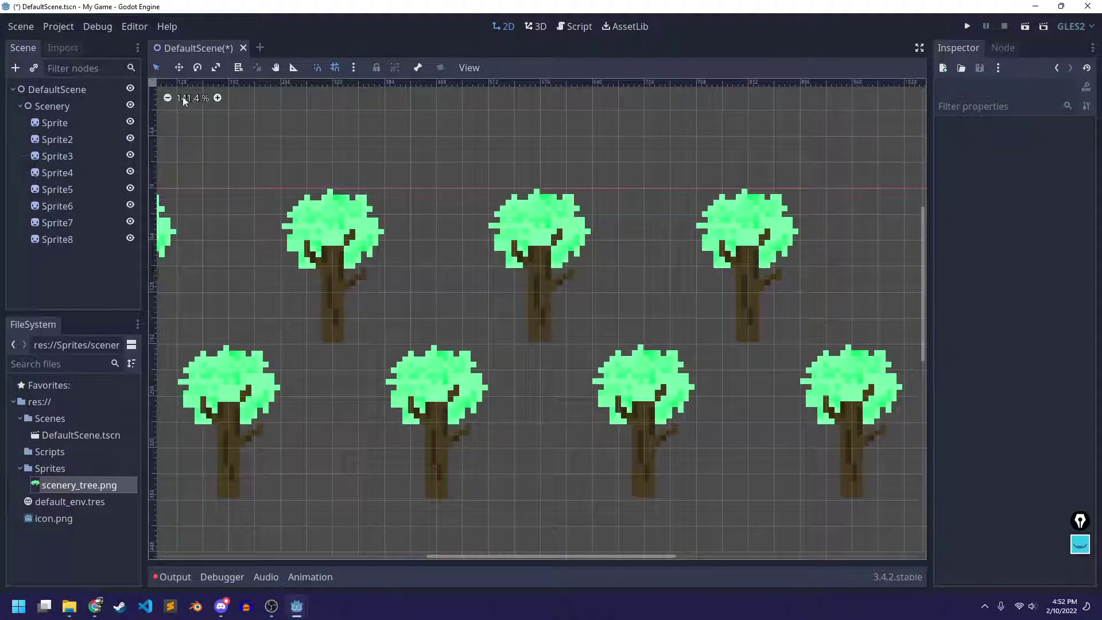
click(167, 98)
click(168, 99)
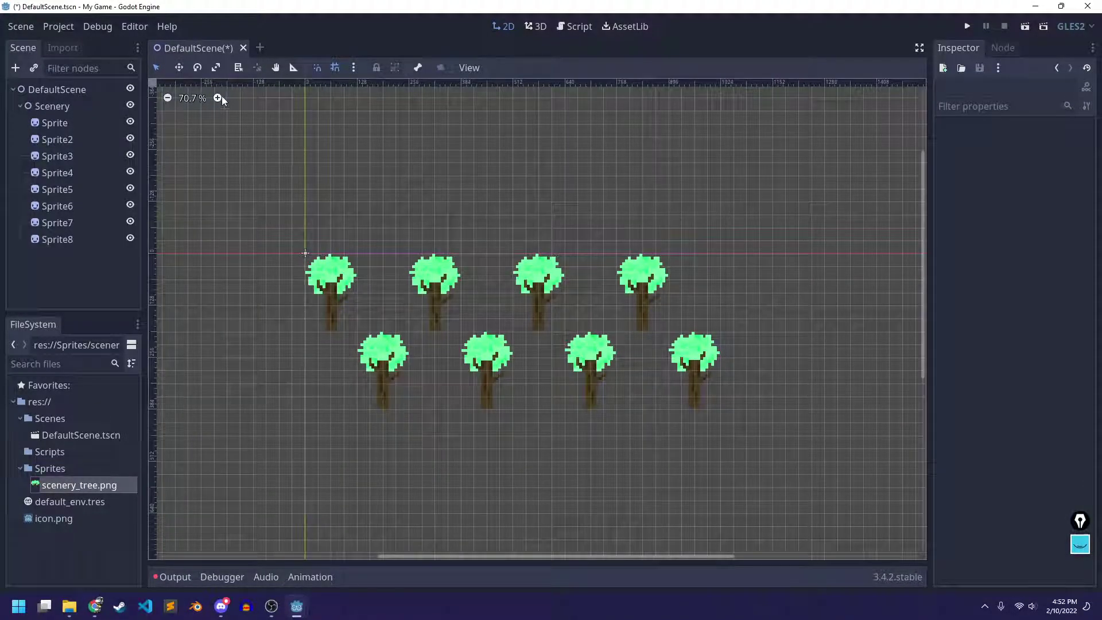
click(220, 99)
click(221, 98)
click(167, 98)
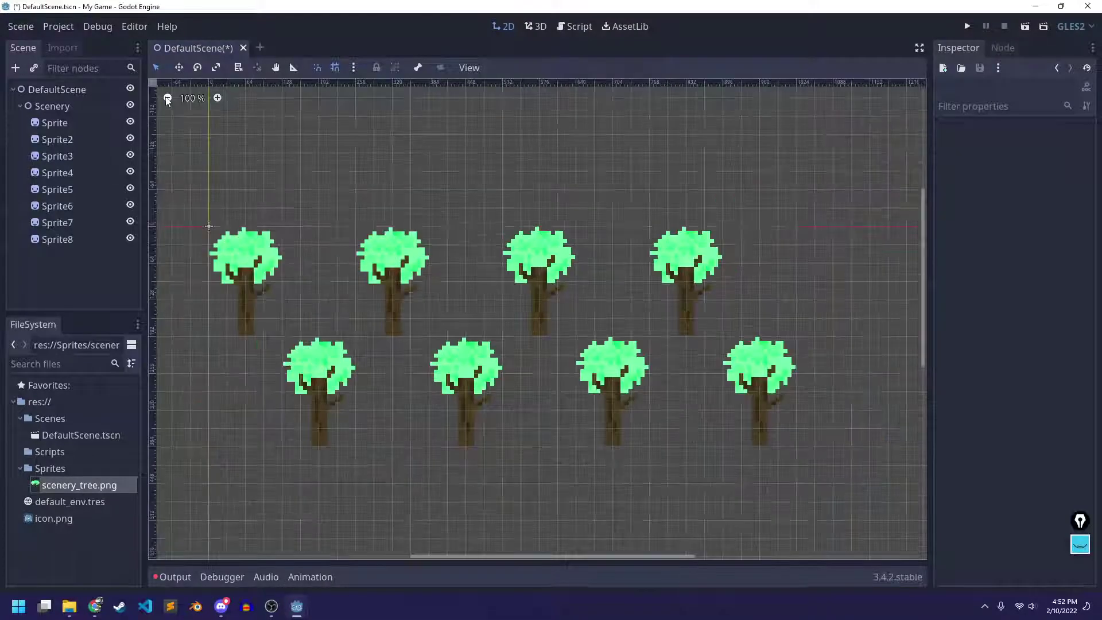
scroll(450, 224, up, 1)
scroll(450, 224, down, 2)
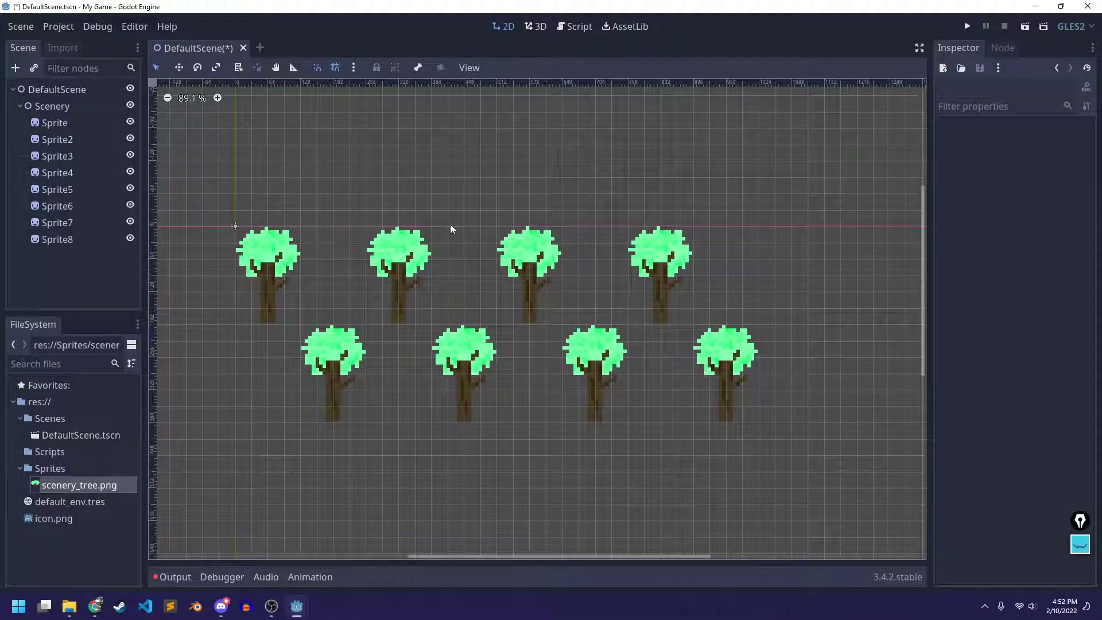
drag(477, 198, 491, 213)
scroll(463, 226, up, 2)
scroll(561, 236, down, 3)
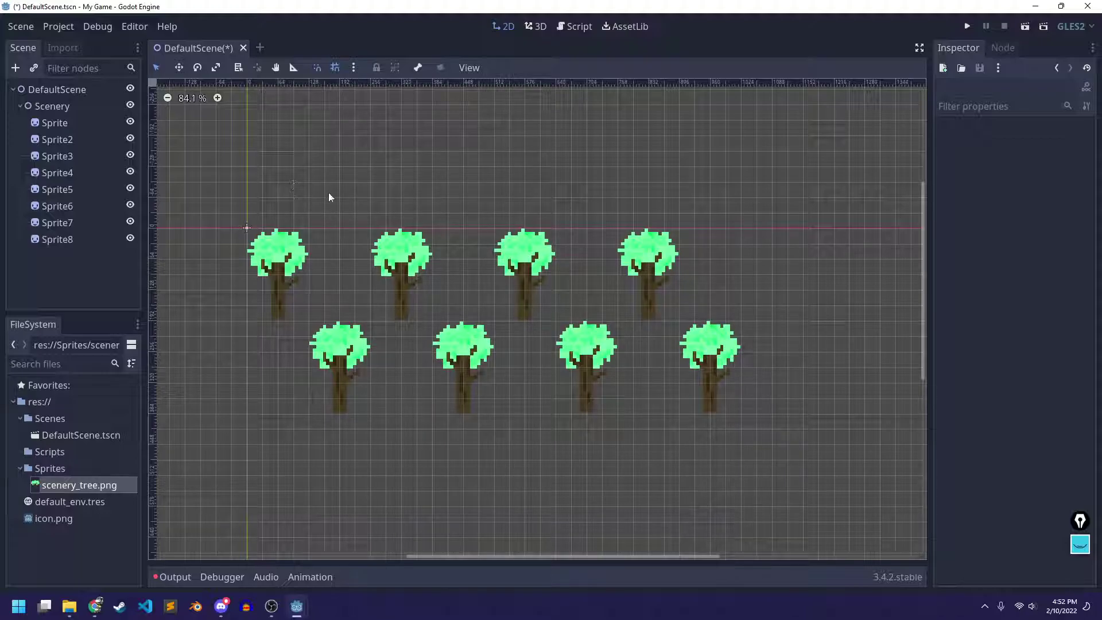
middle_drag(391, 187, 475, 186)
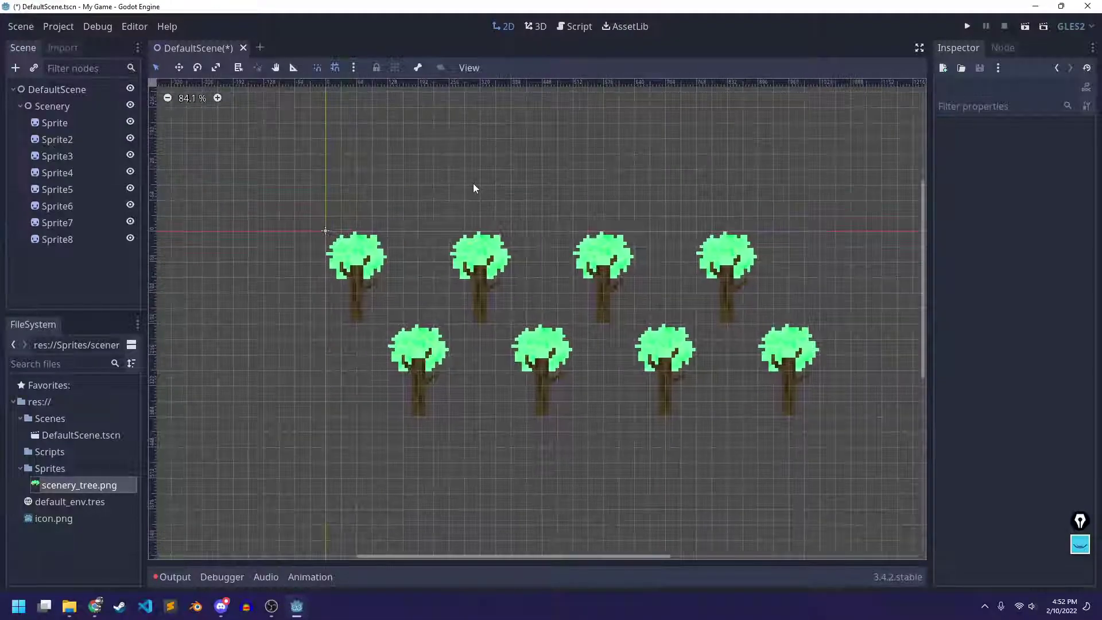
scroll(617, 181, left, 3)
scroll(597, 184, right, 5)
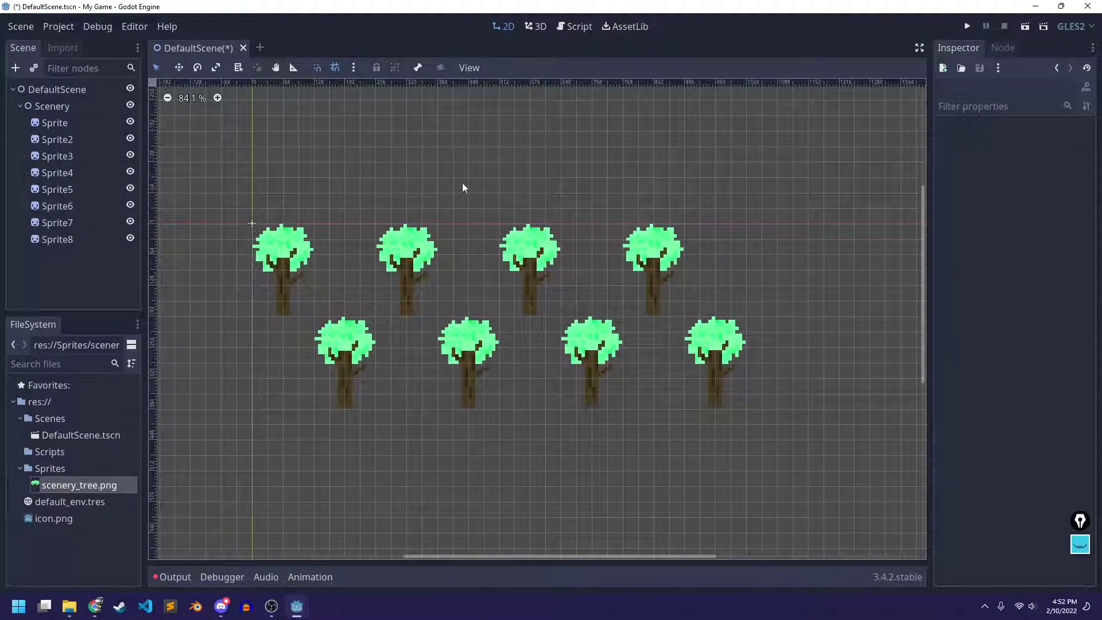
middle_drag(457, 182, 387, 170)
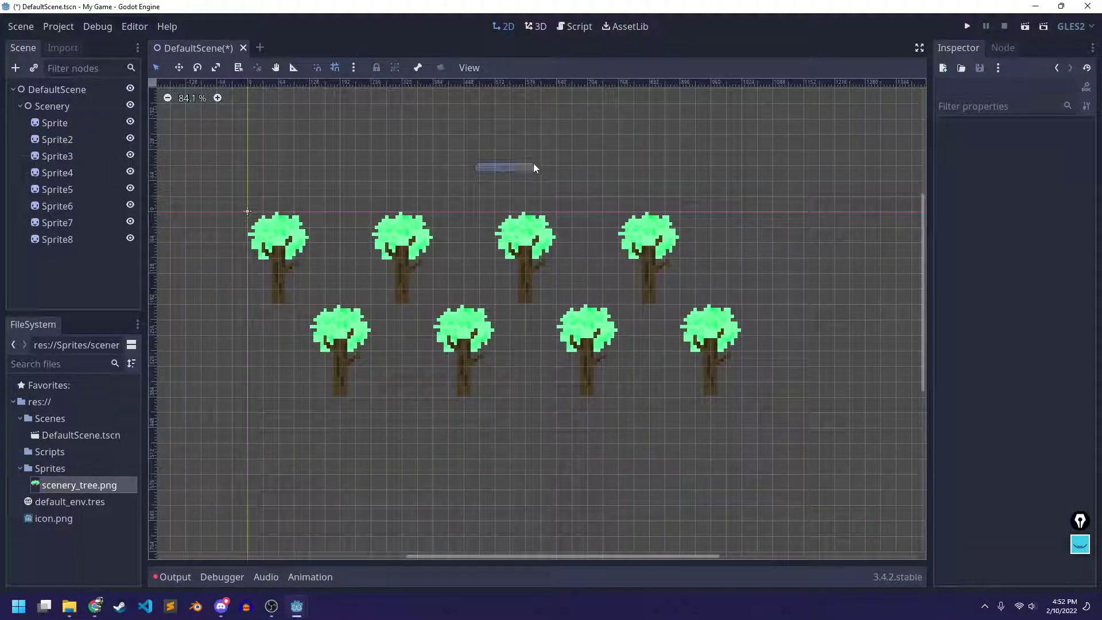
right_click(512, 173)
middle_drag(480, 166, 462, 136)
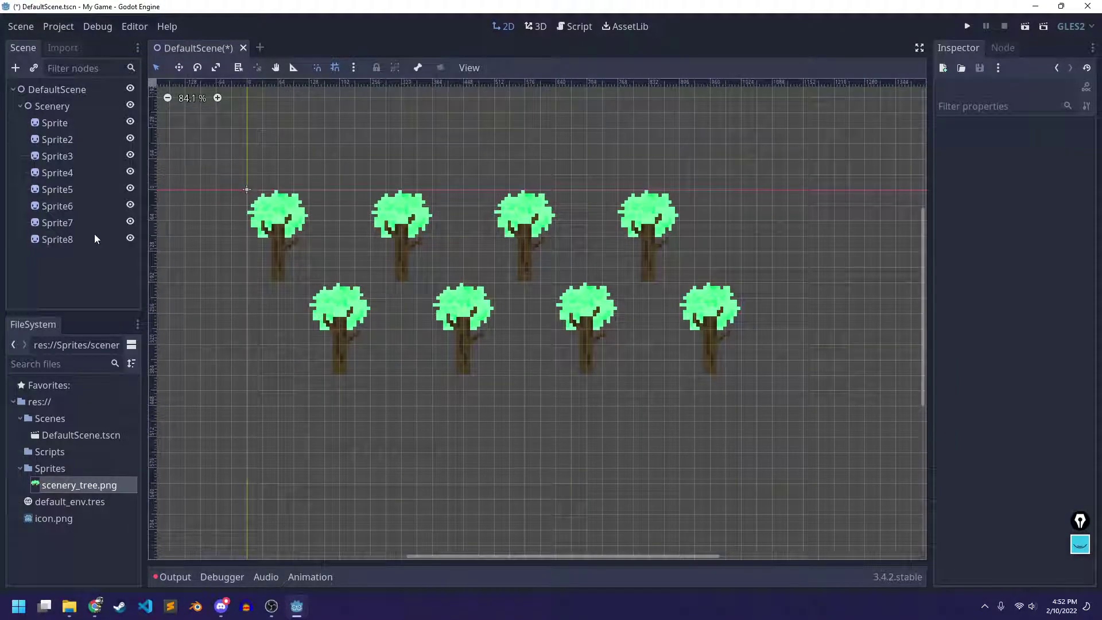
Duplicate Sprite through Sprite8 and move the copies below the originals as two new rows
click(61, 123)
shift+click(57, 239)
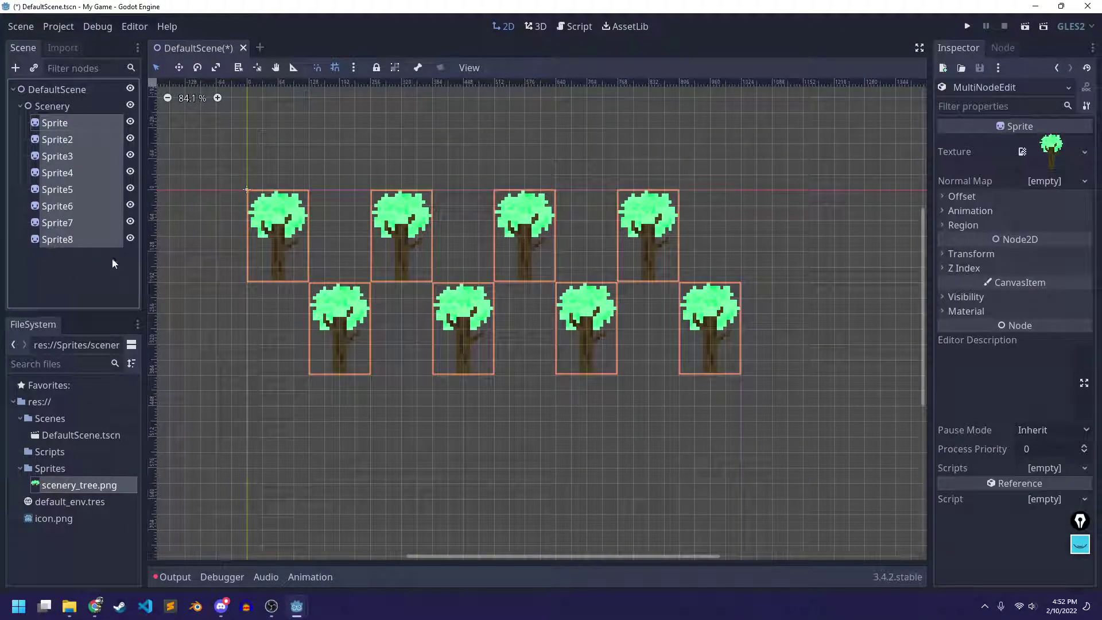
key(ctrl+d)
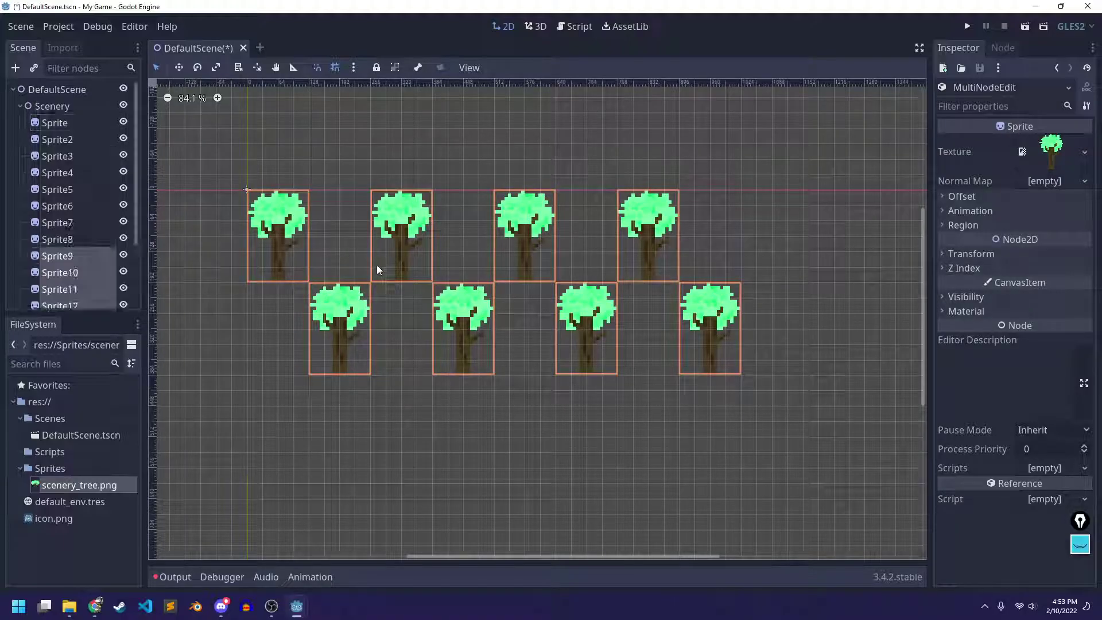
drag(343, 323, 341, 513)
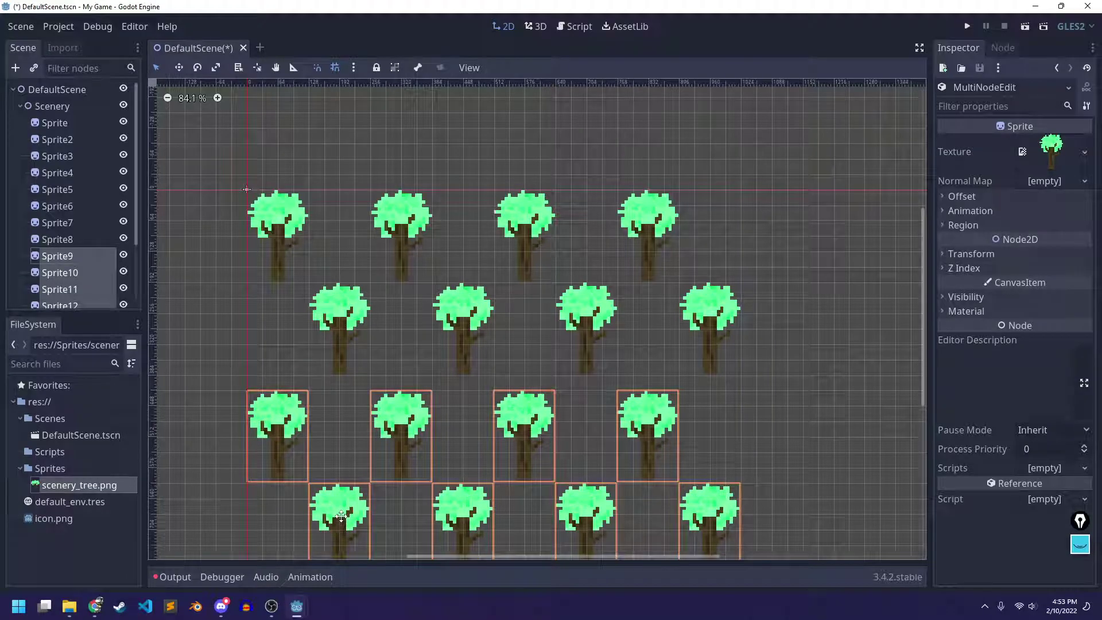
click(810, 311)
Save DefaultScene with its sixteen trees
scroll(809, 311, down, 3)
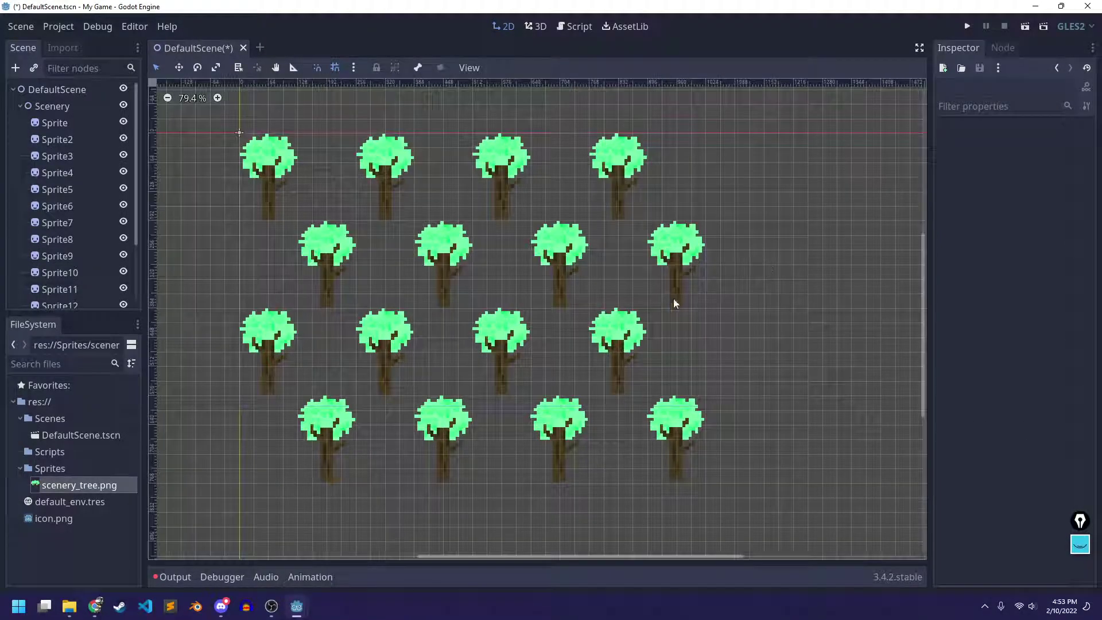
key(ctrl+s)
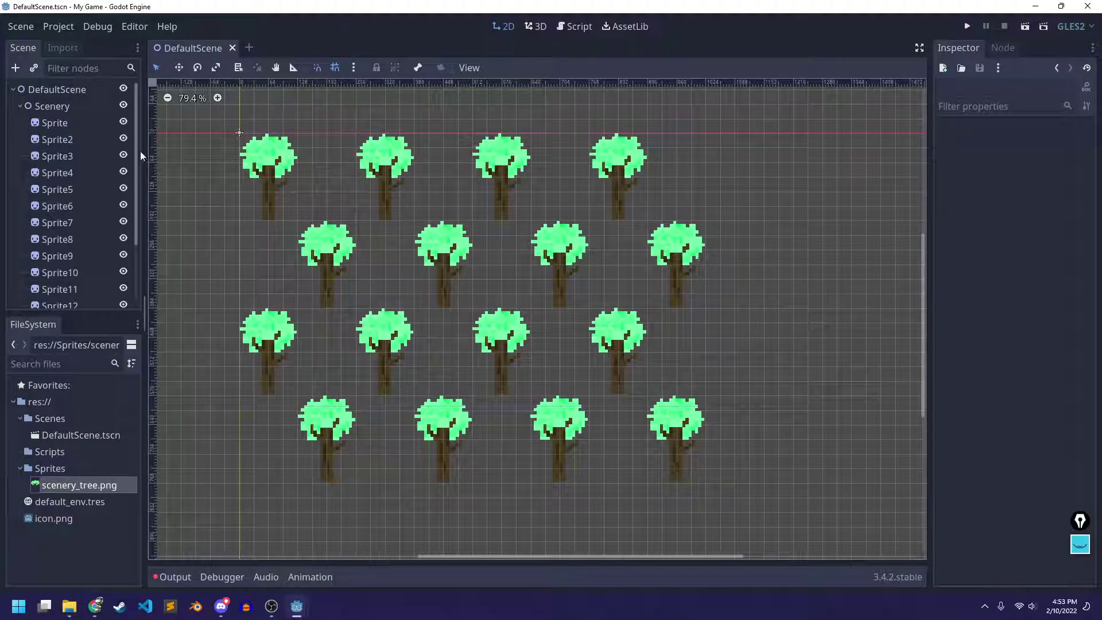
scroll(105, 147, down, 3)
scroll(104, 147, up, 3)
Collapse the Scenery node in the Scene dock, then lock it and group its children
click(59, 107)
click(20, 106)
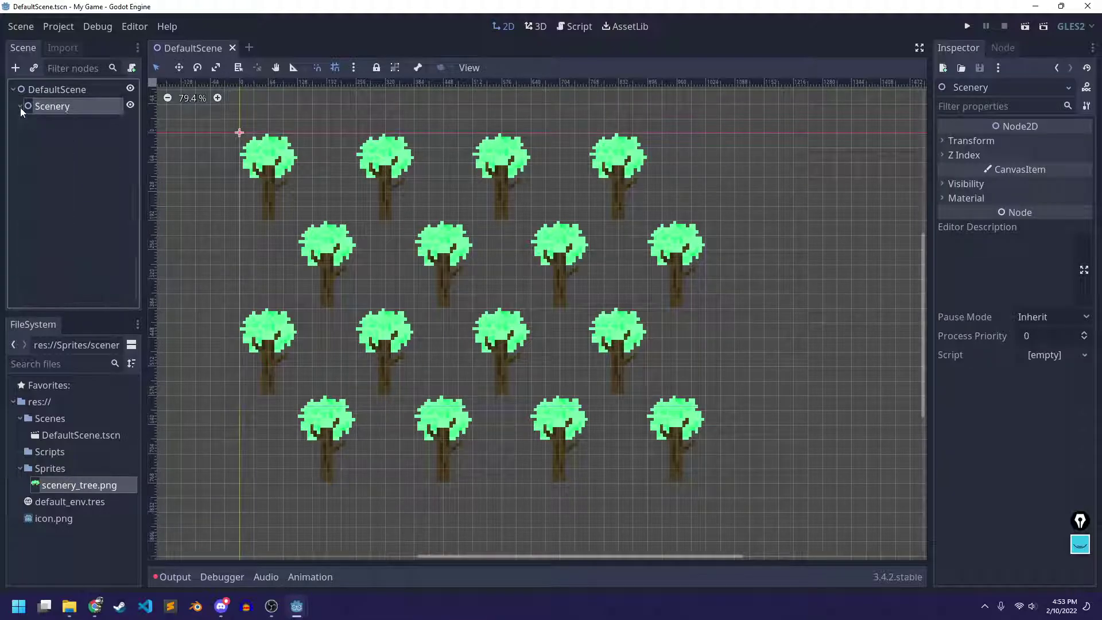
click(50, 212)
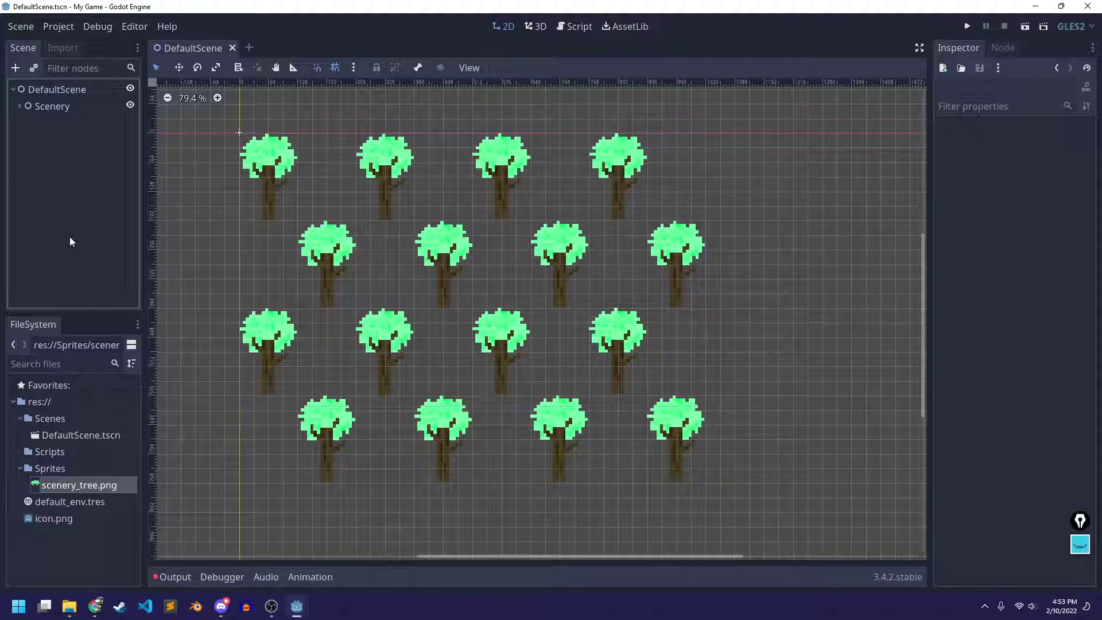
click(73, 107)
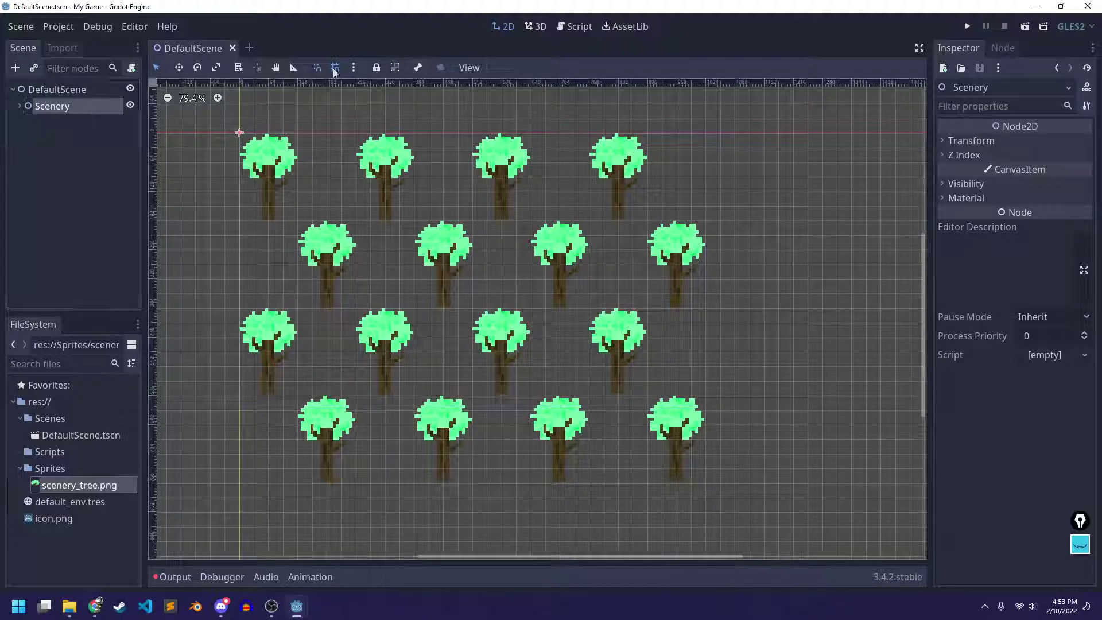
click(377, 68)
click(395, 68)
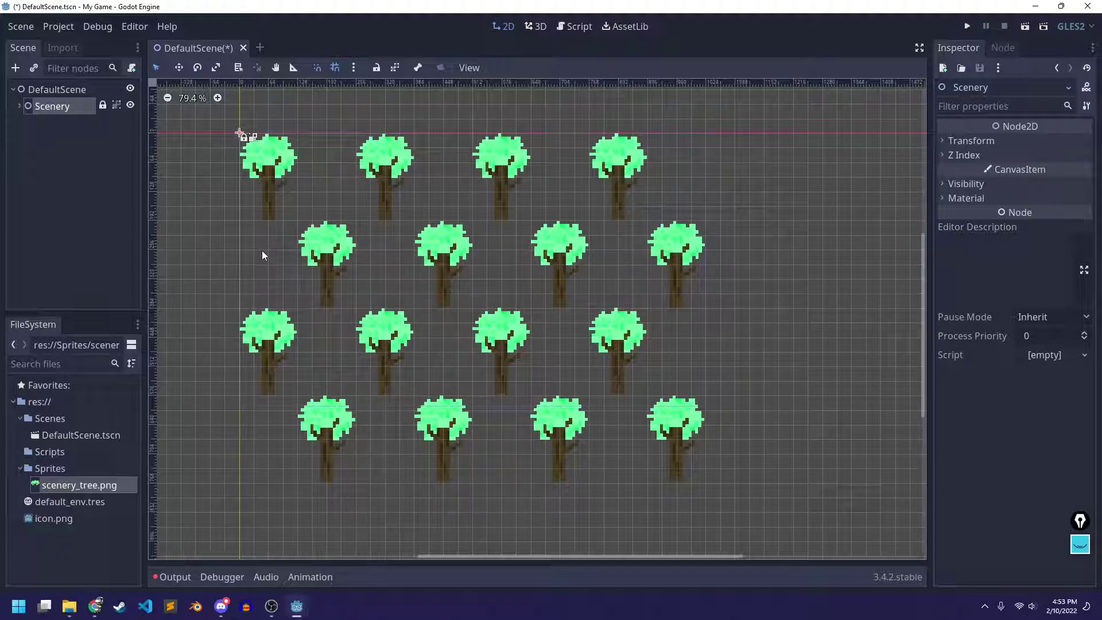
Reselect Scenery to confirm the lock and group, then save DefaultScene
click(86, 168)
click(53, 106)
scroll(442, 266, down, 2)
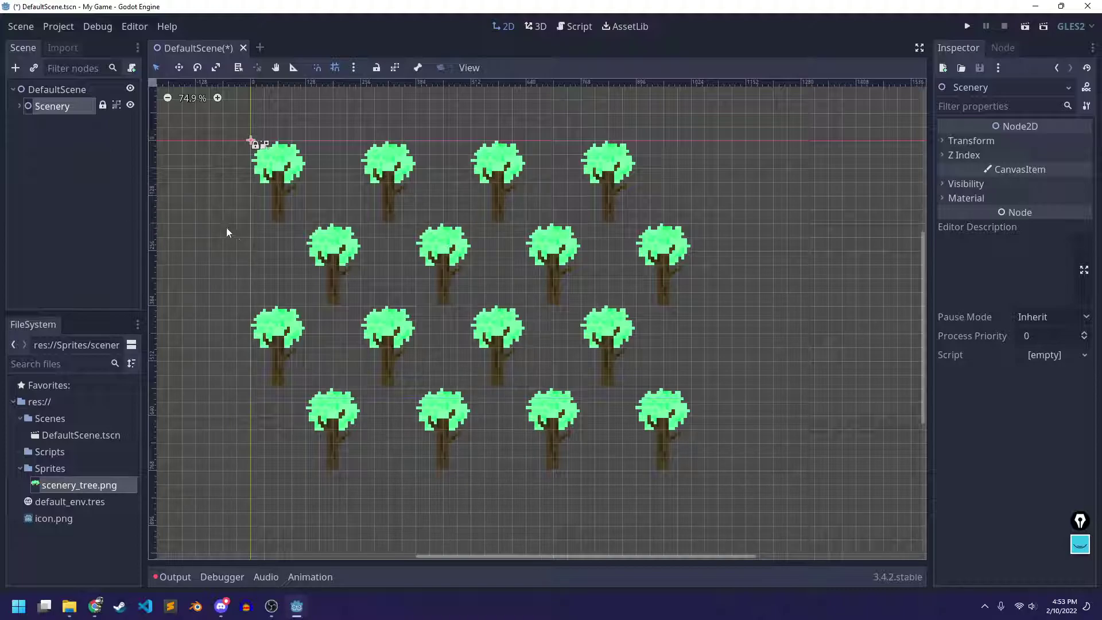
key(ctrl+s)
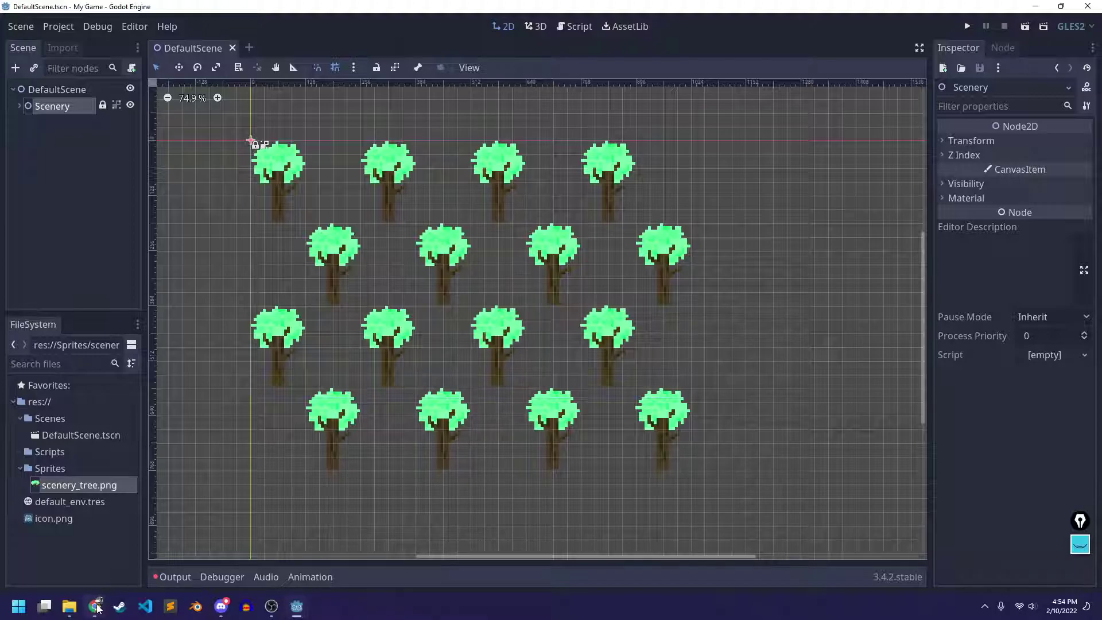
click(96, 606)
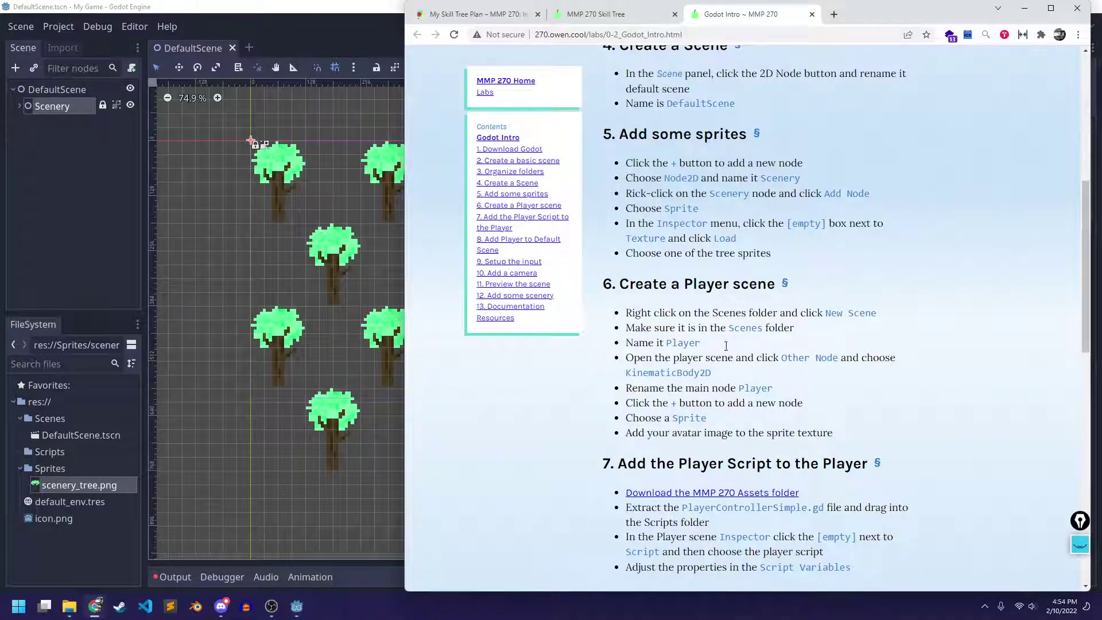
drag(627, 134, 782, 129)
drag(807, 257, 615, 122)
click(615, 122)
scroll(656, 265, down, 2)
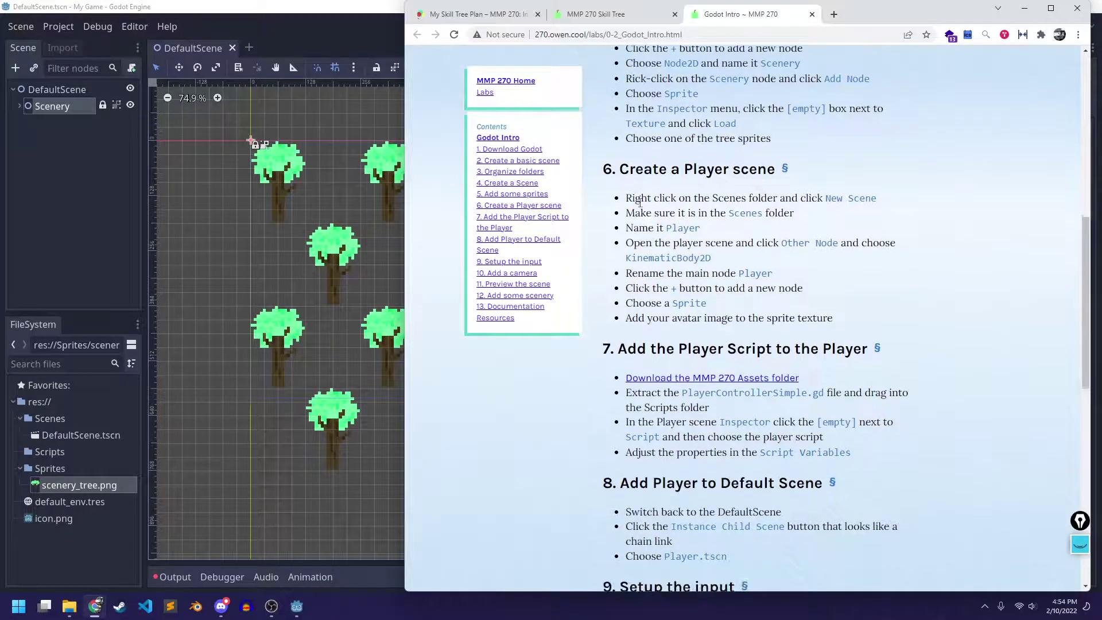
scroll(828, 158, down, 2)
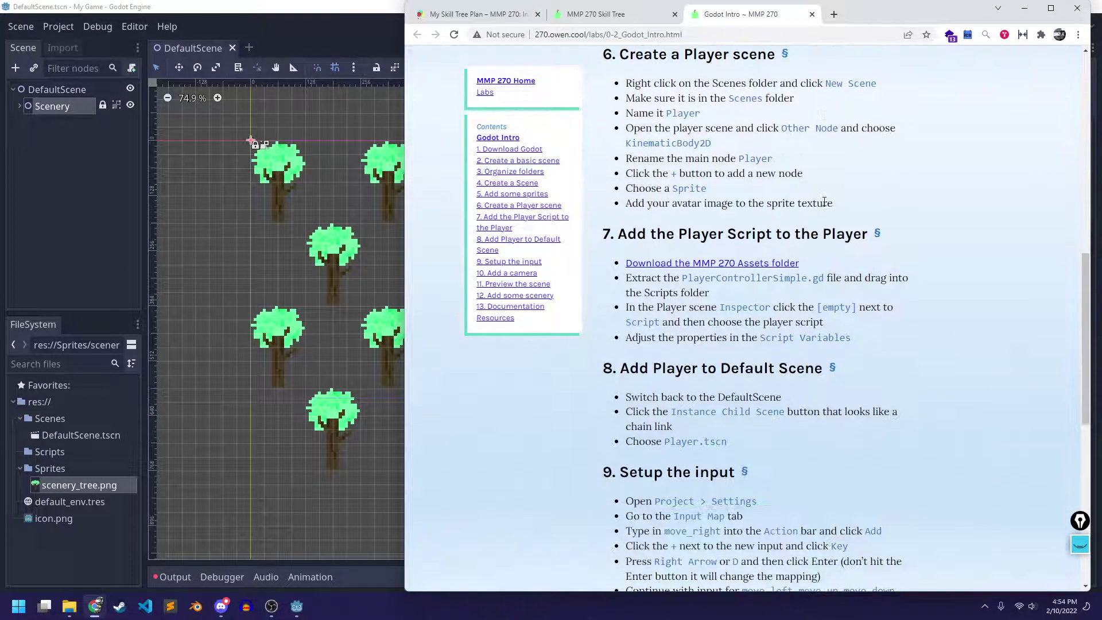
click(334, 42)
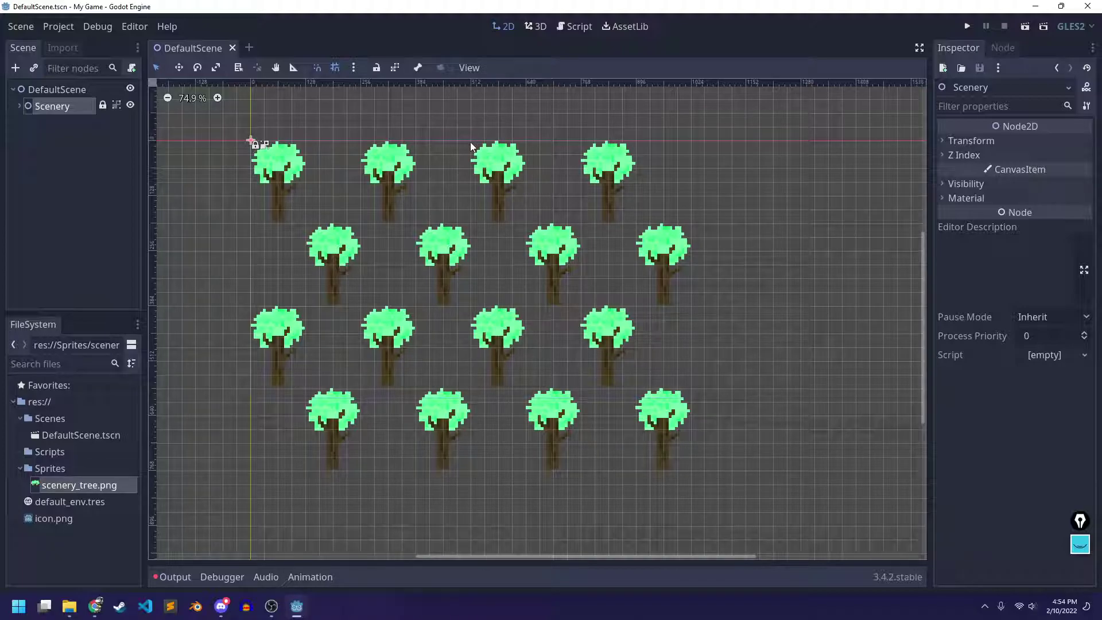
Save DefaultScene, then create a new scene named Player in the Scenes folder
key(ctrl+s)
click(52, 419)
right_click(58, 420)
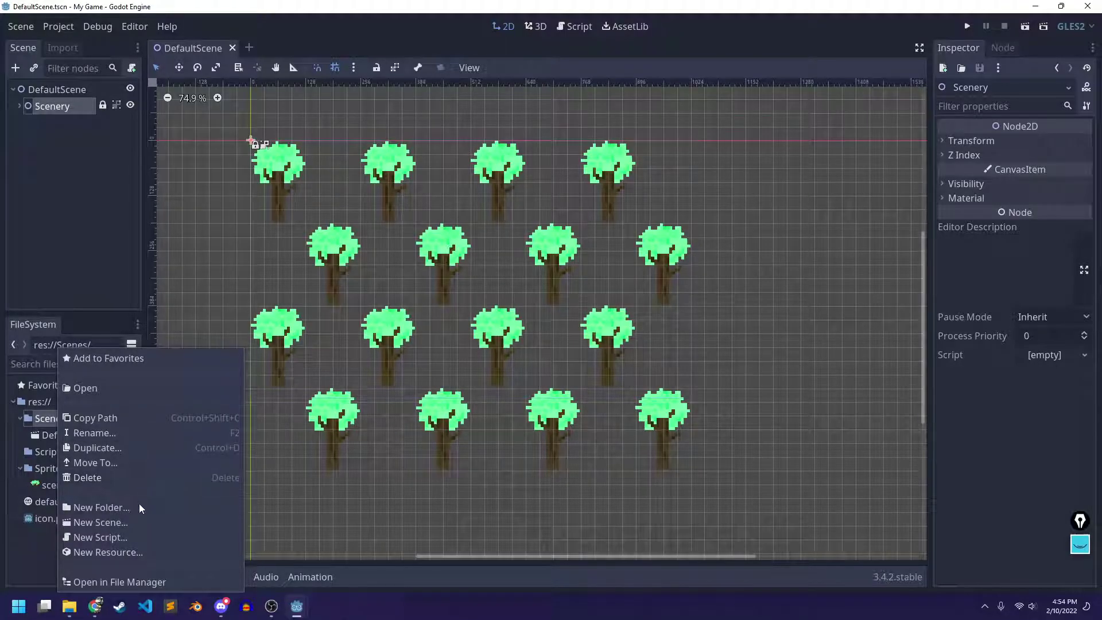
click(126, 524)
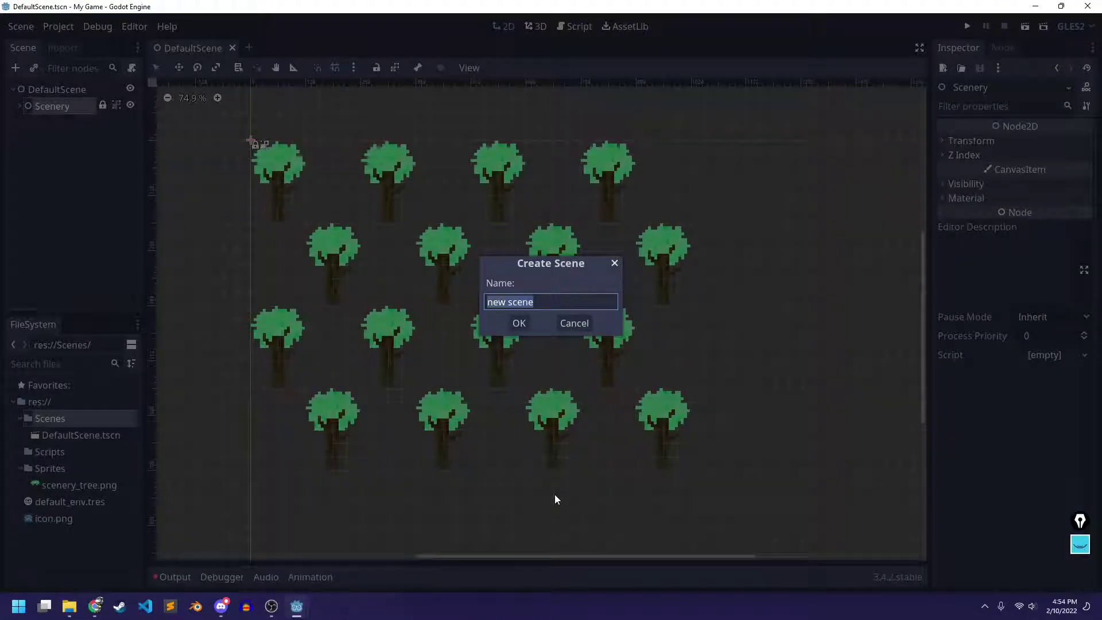
text(Player)
key(Return)
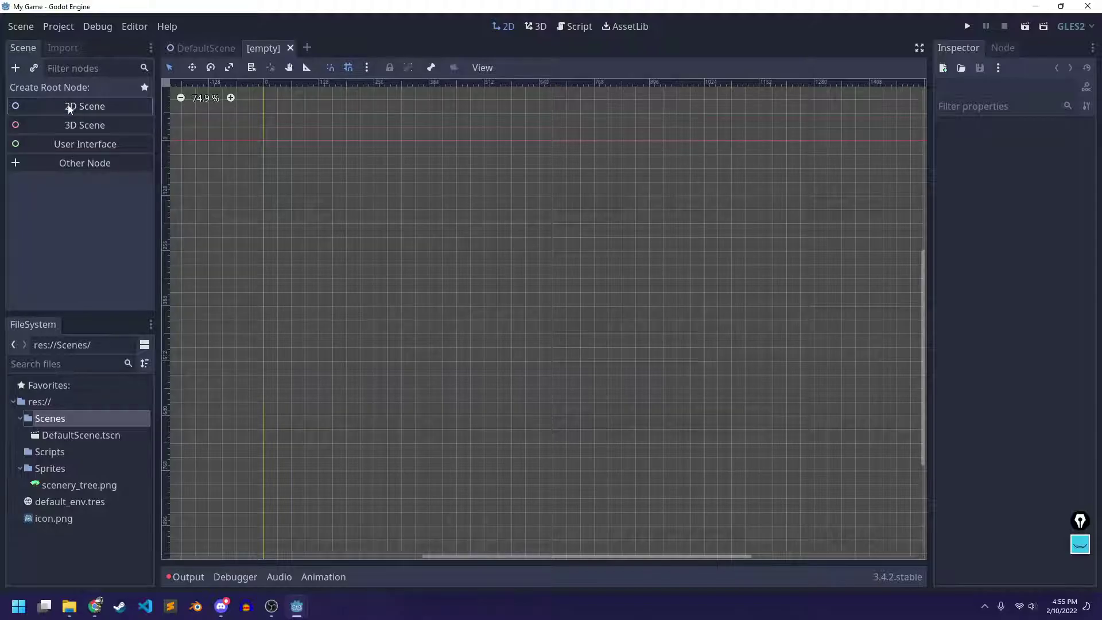
Set the Player scene's root to a KinematicBody2D node, found by searching 'kine'
click(46, 160)
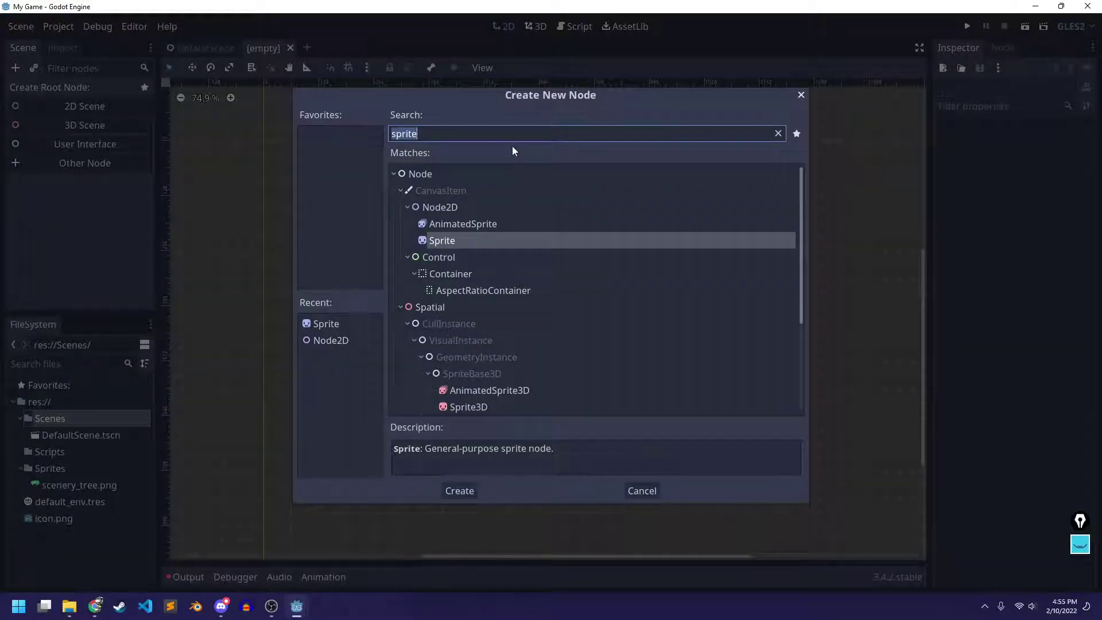
text(kin)
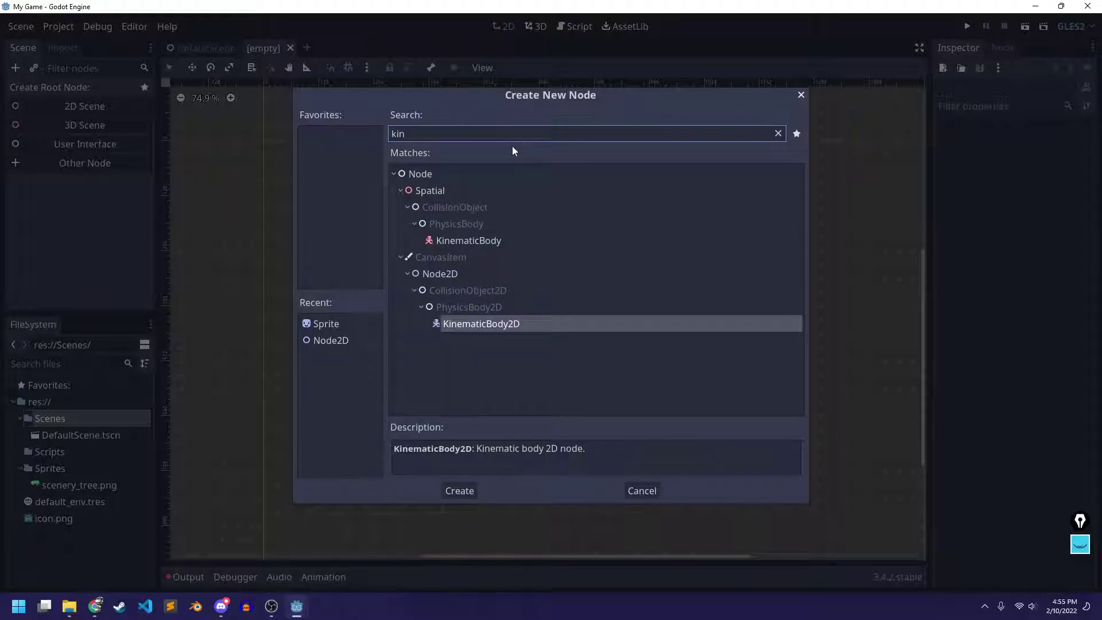
text(e)
key(ctrl+a)
key(BackSpace)
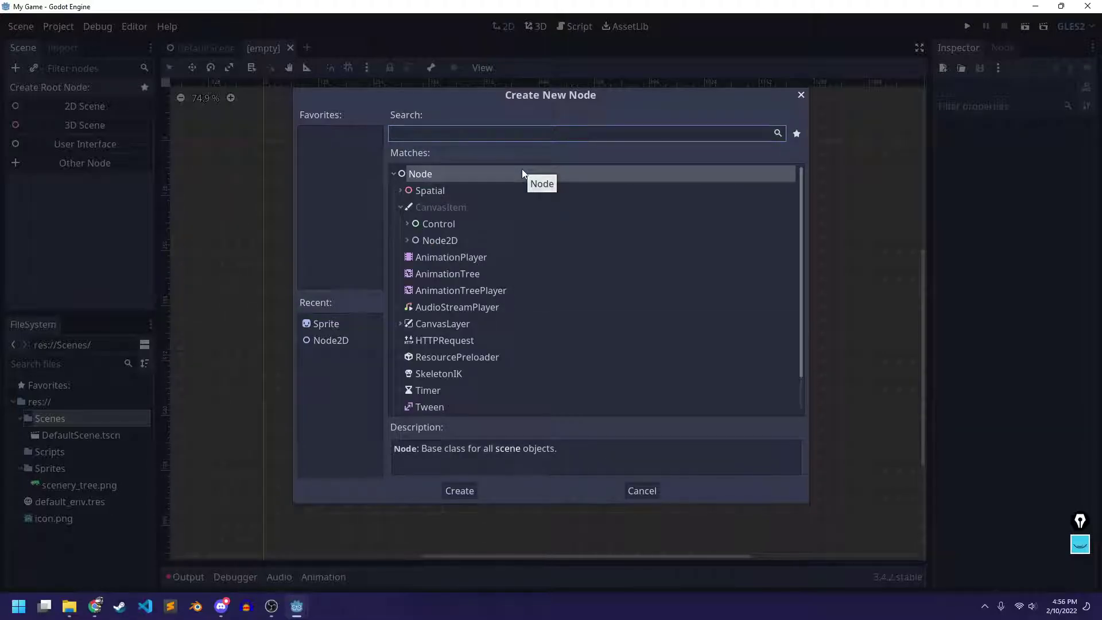
text(kine)
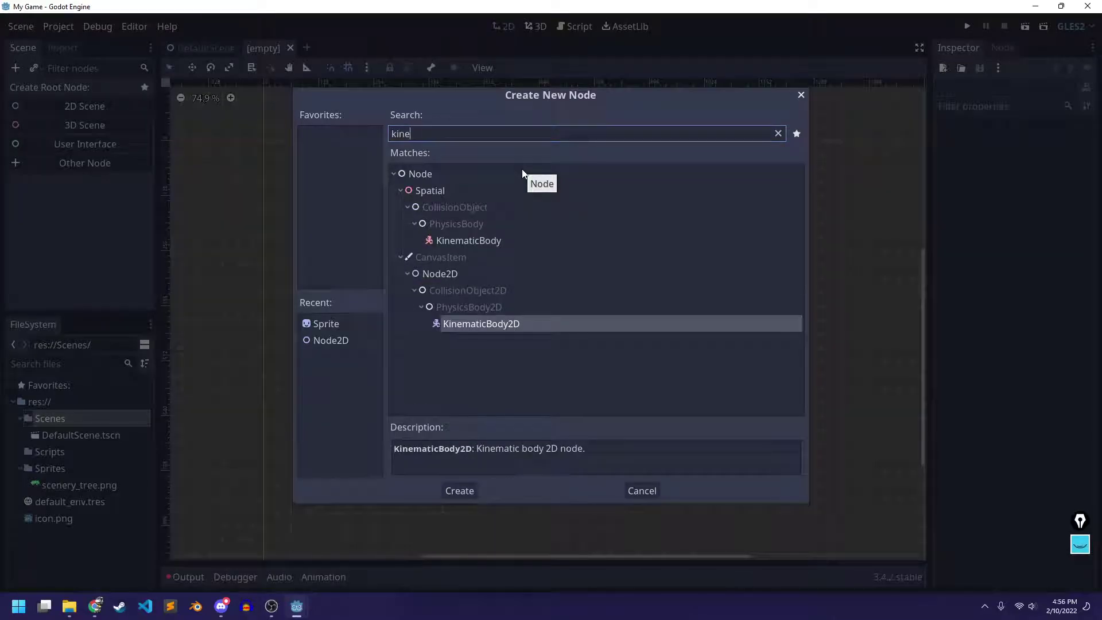
click(463, 325)
click(462, 493)
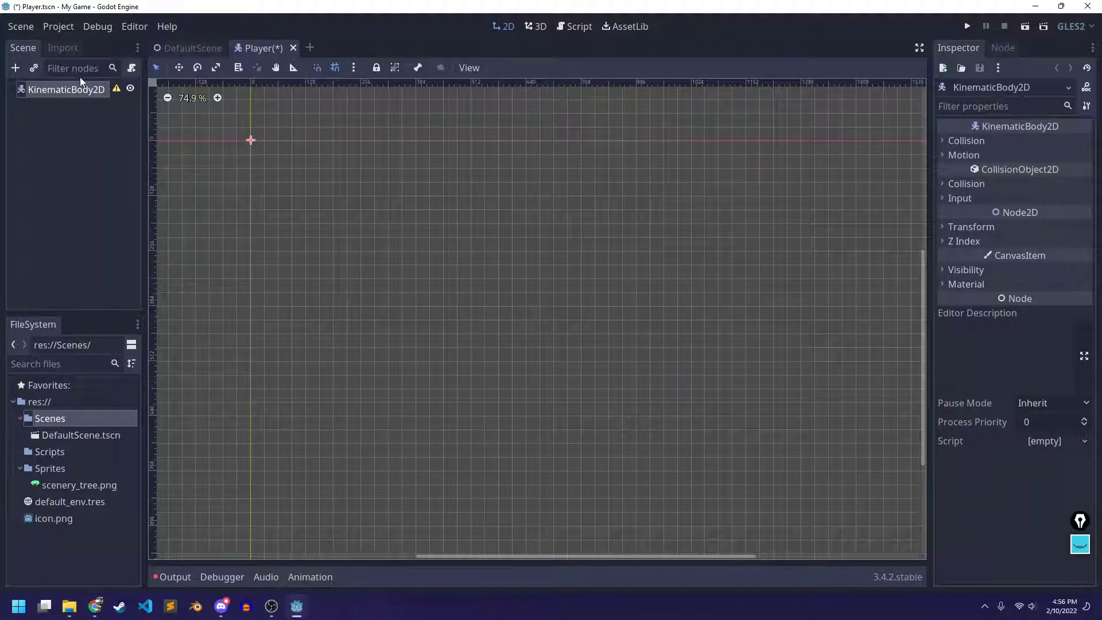
Rename the KinematicBody2D root to Player and save the scene as Player.tscn
click(66, 95)
click(66, 93)
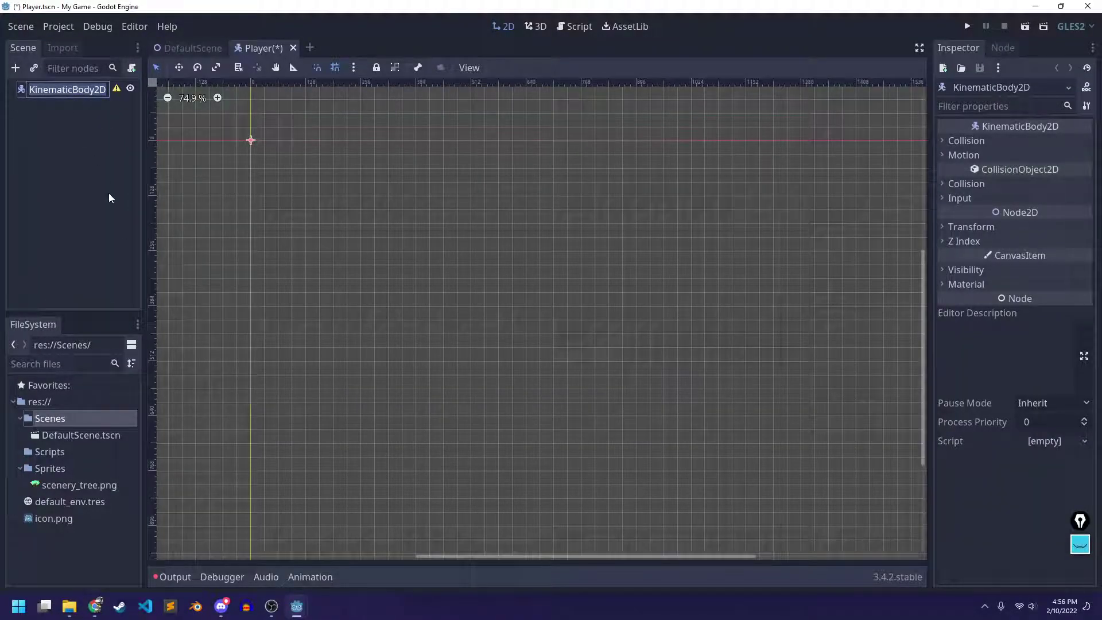
text(Player)
key(Return)
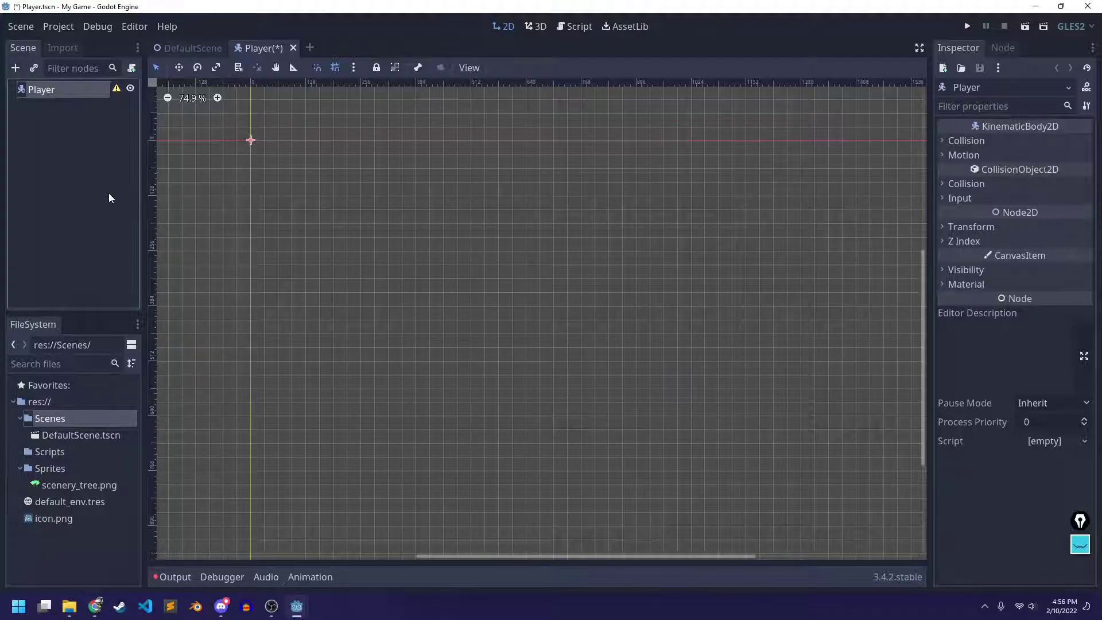
key(ctrl+s)
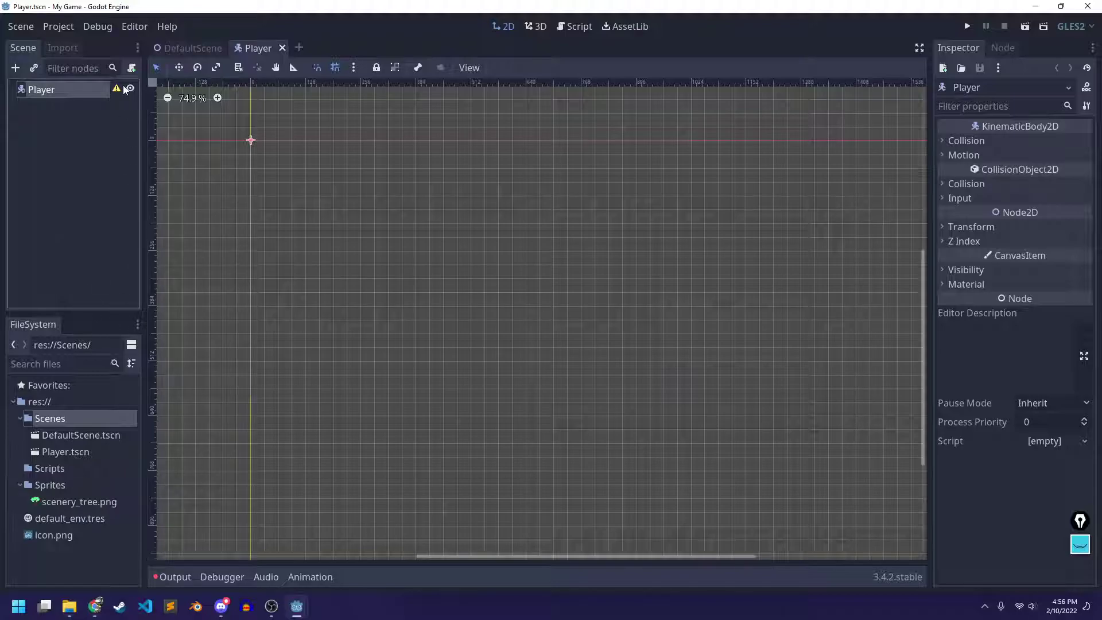
Check Player.tscn in the Scenes folder and dismiss the missing-collision-shape warning
click(33, 419)
click(19, 419)
click(19, 419)
click(62, 436)
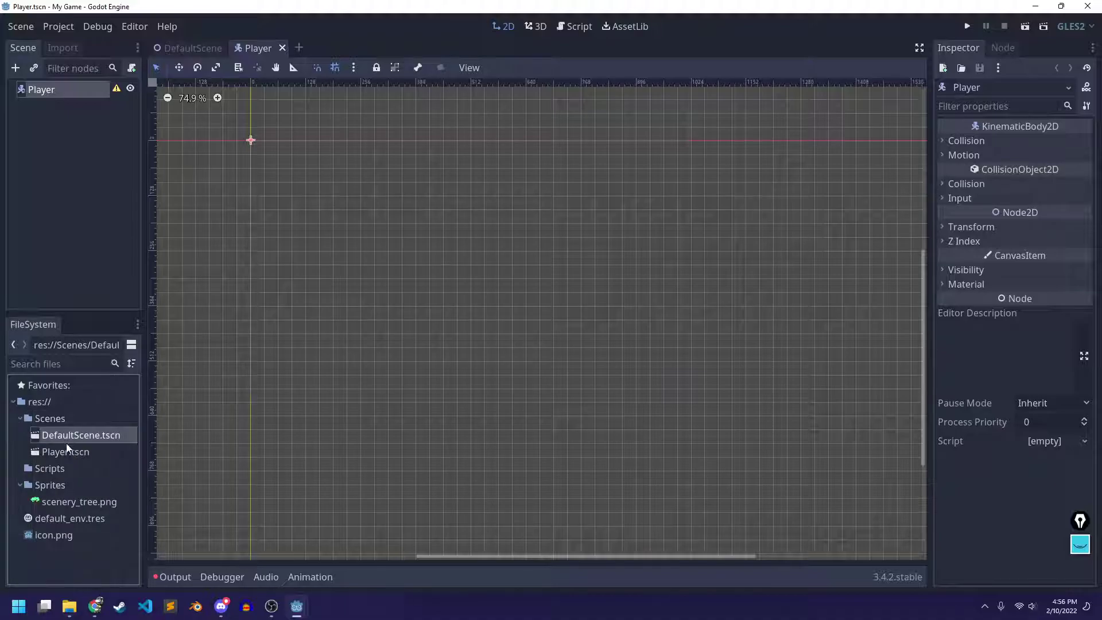
click(78, 453)
click(41, 419)
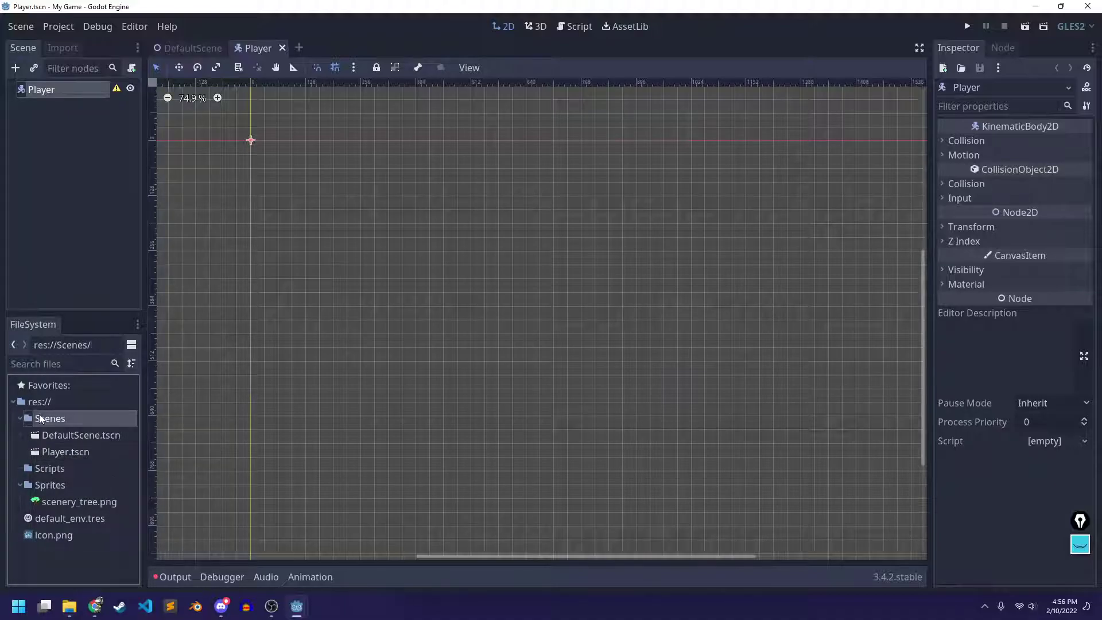
click(117, 90)
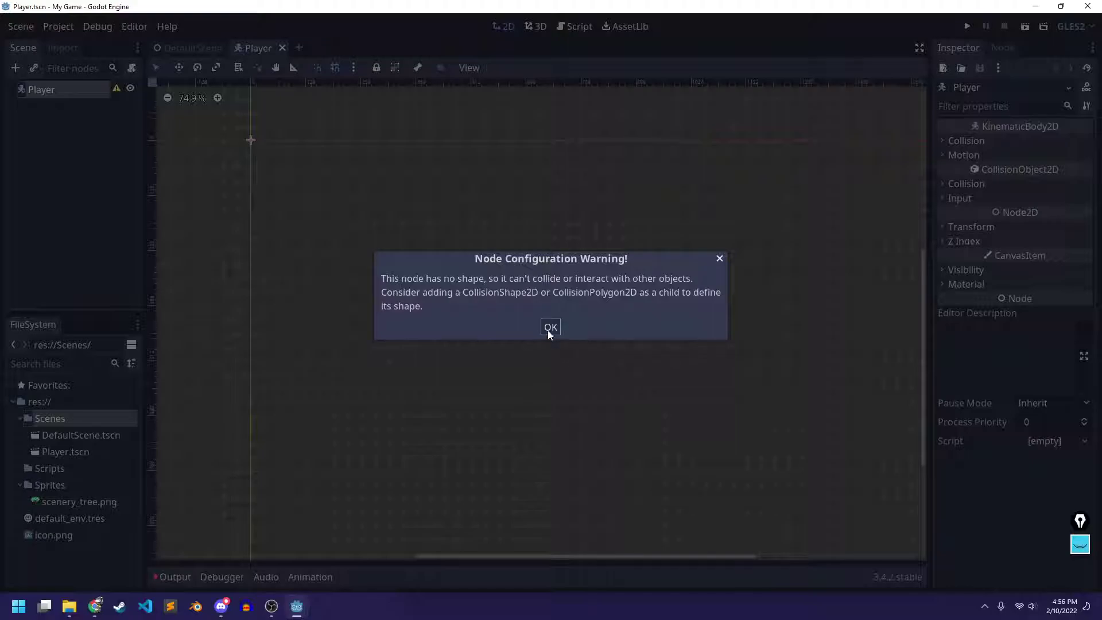
click(548, 327)
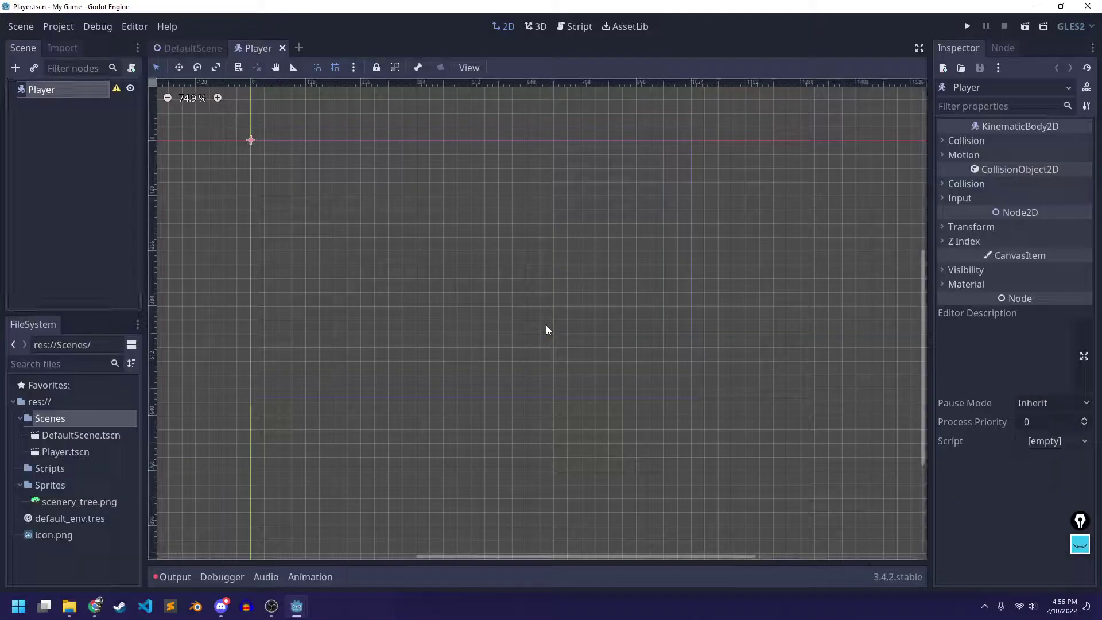
Add a CollisionShape2D child under the Player node
right_click(48, 91)
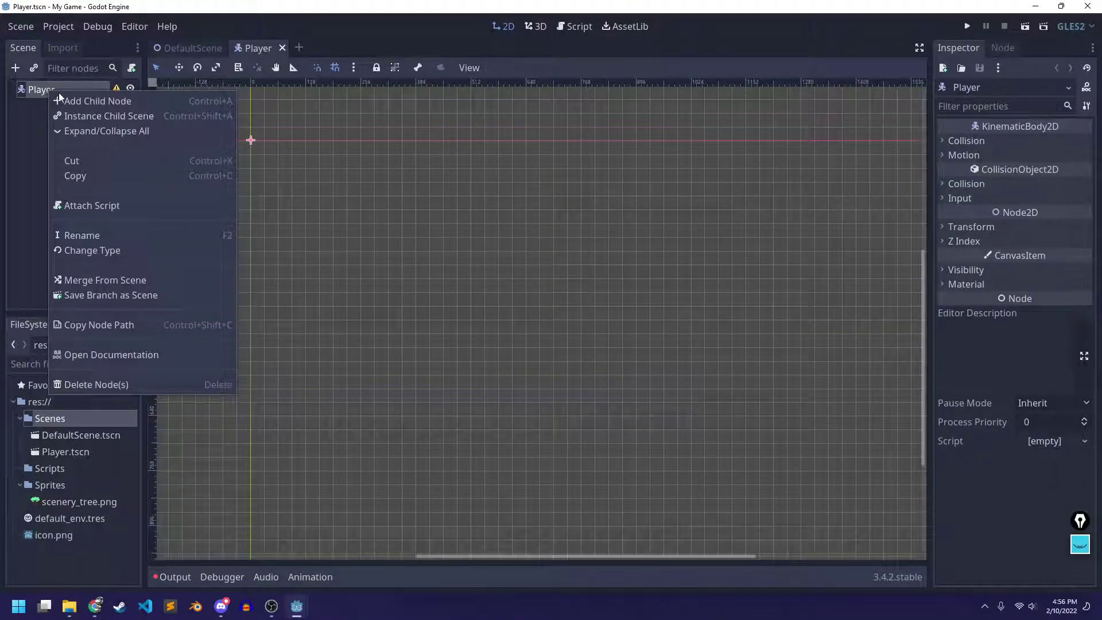
click(105, 99)
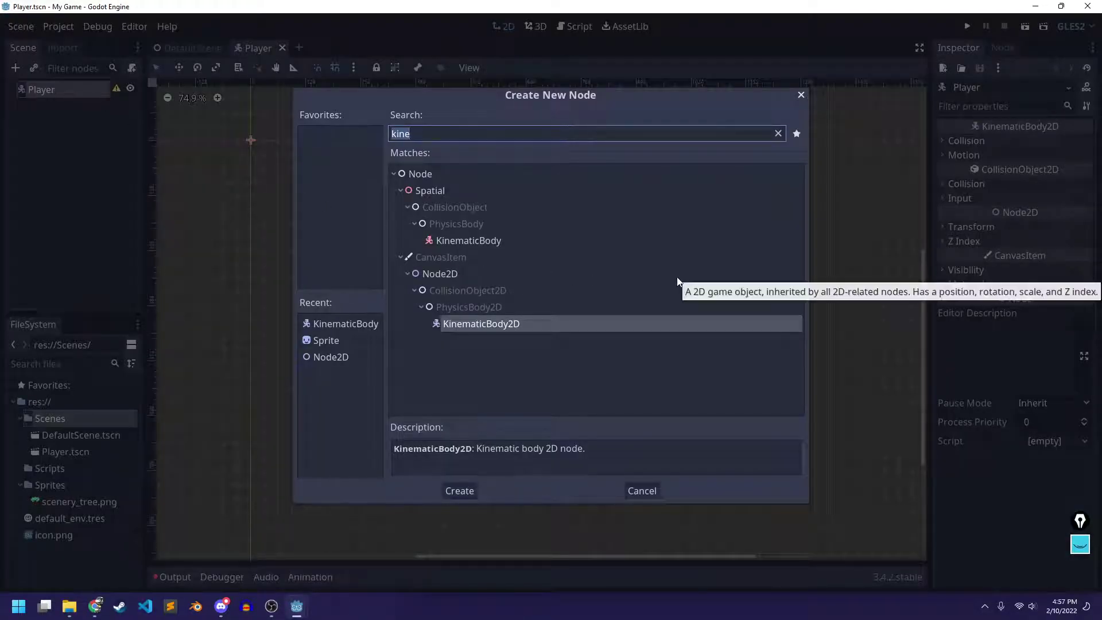
text(colli)
text(sionsd)
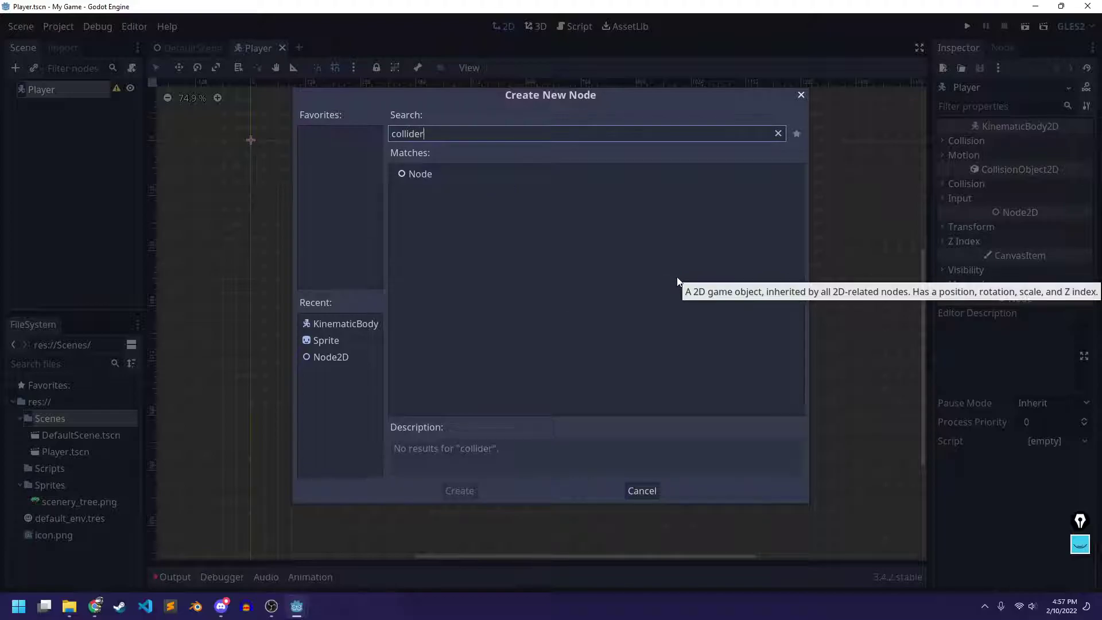
key(BackSpace)
key(BackSpace)
key(BackSpace)
key(BackSpace)
key(BackSpace)
key(BackSpace)
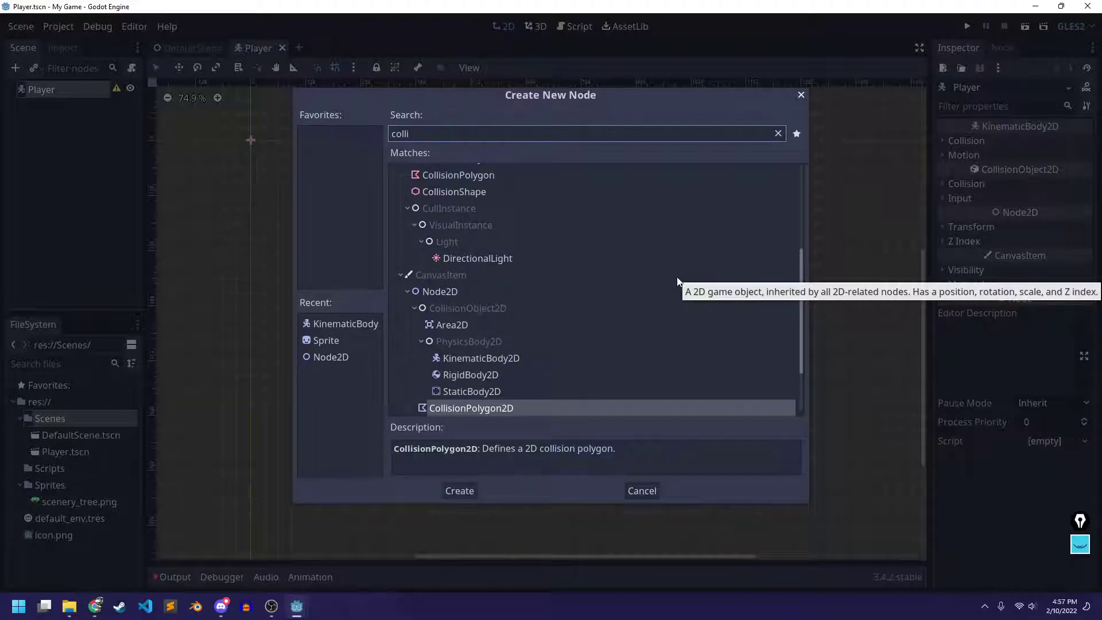
text(sion)
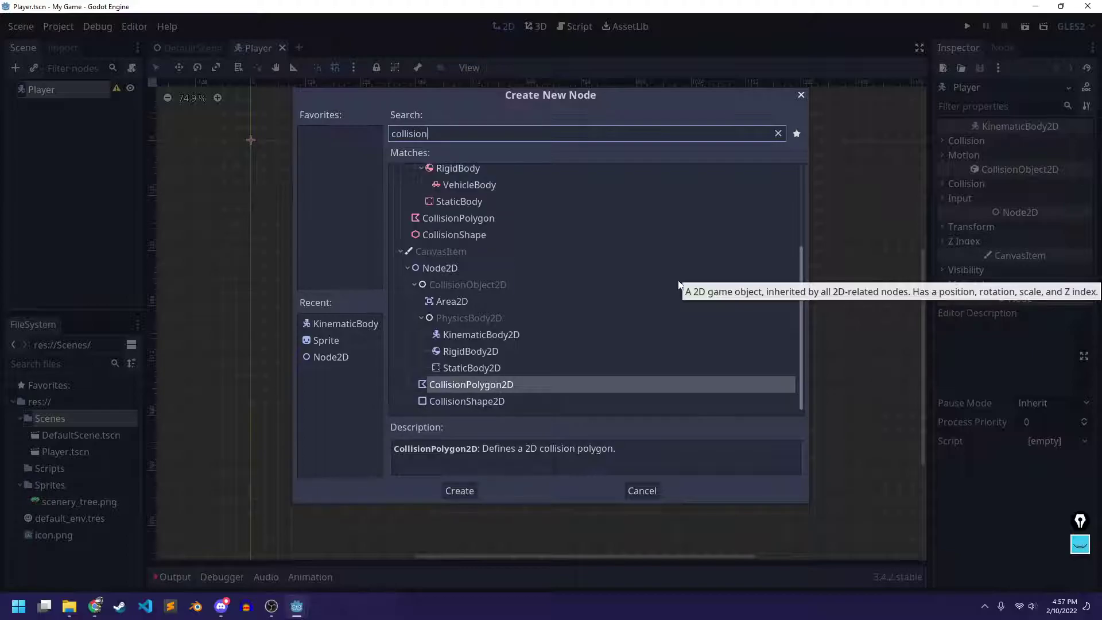
click(494, 401)
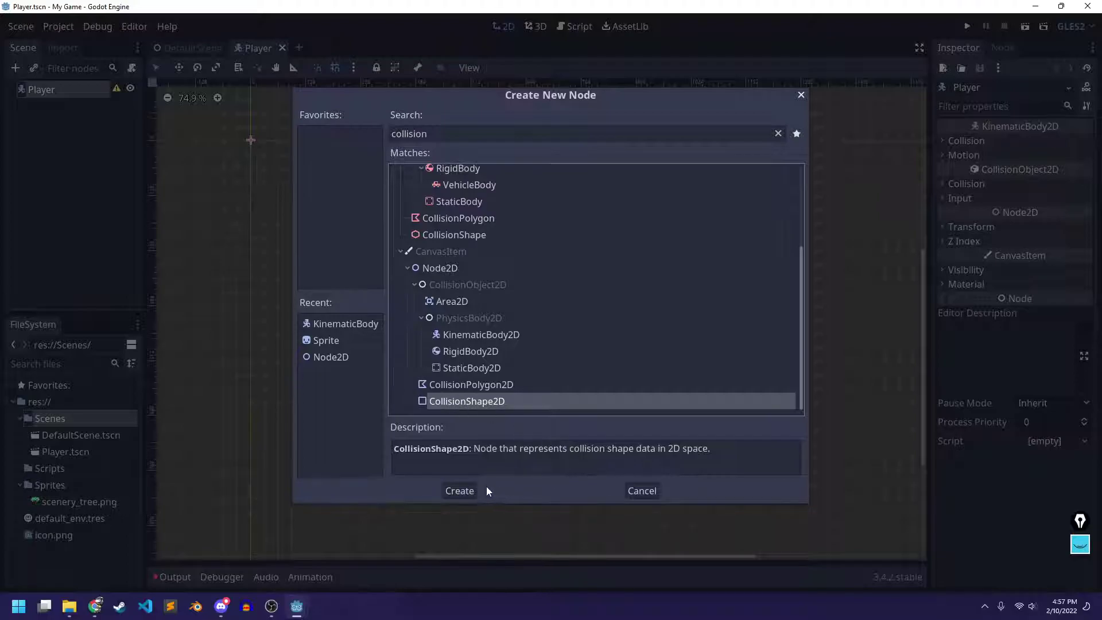
click(456, 488)
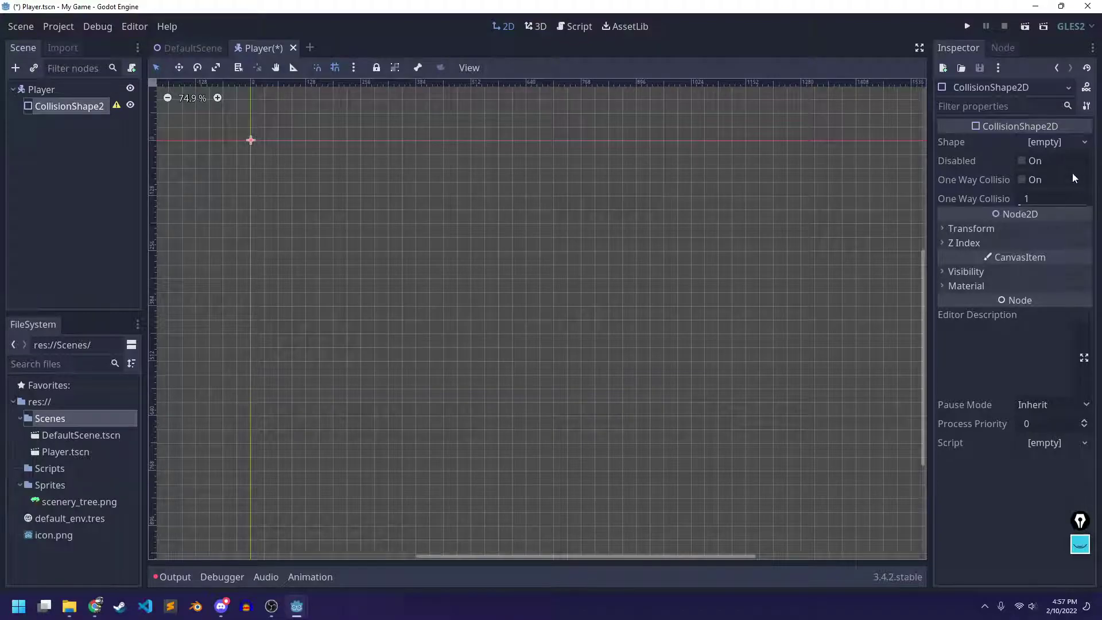
Dismiss the CollisionShape2D's empty-shape warning and list the available shape types
click(120, 108)
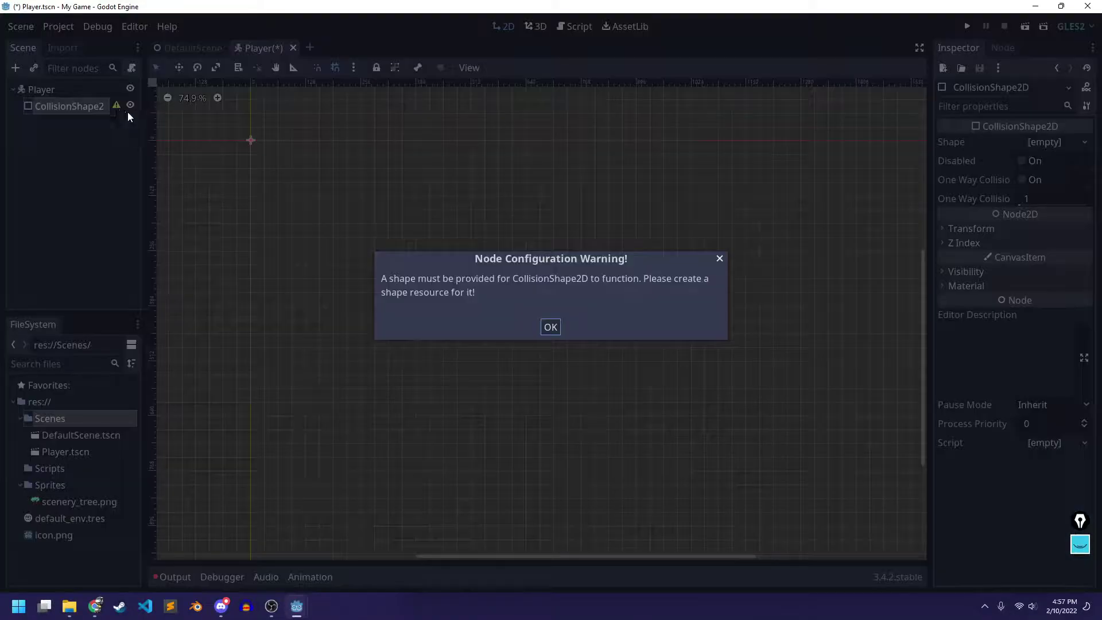
click(550, 327)
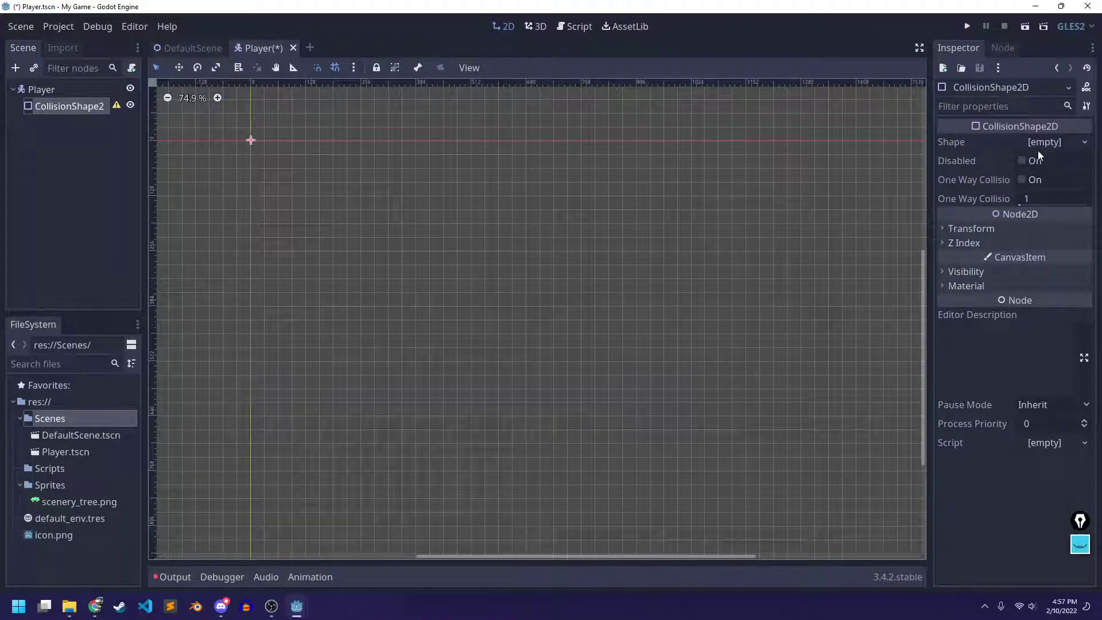
click(1066, 143)
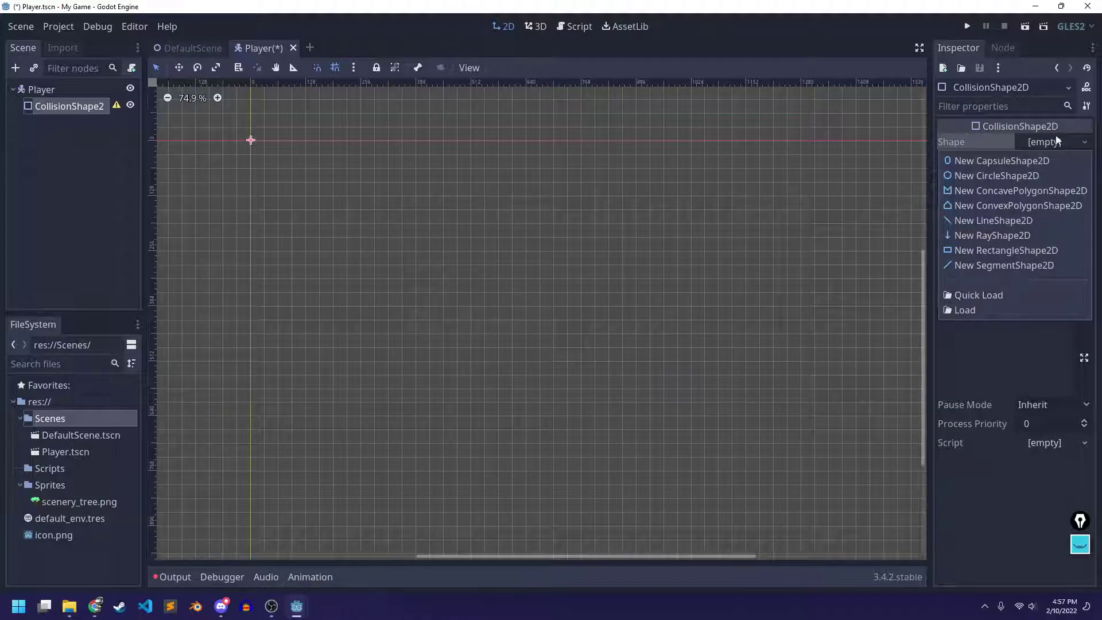
Give the CollisionShape2D a new CircleShape2D, centre it in view, and save Player.tscn
click(1008, 172)
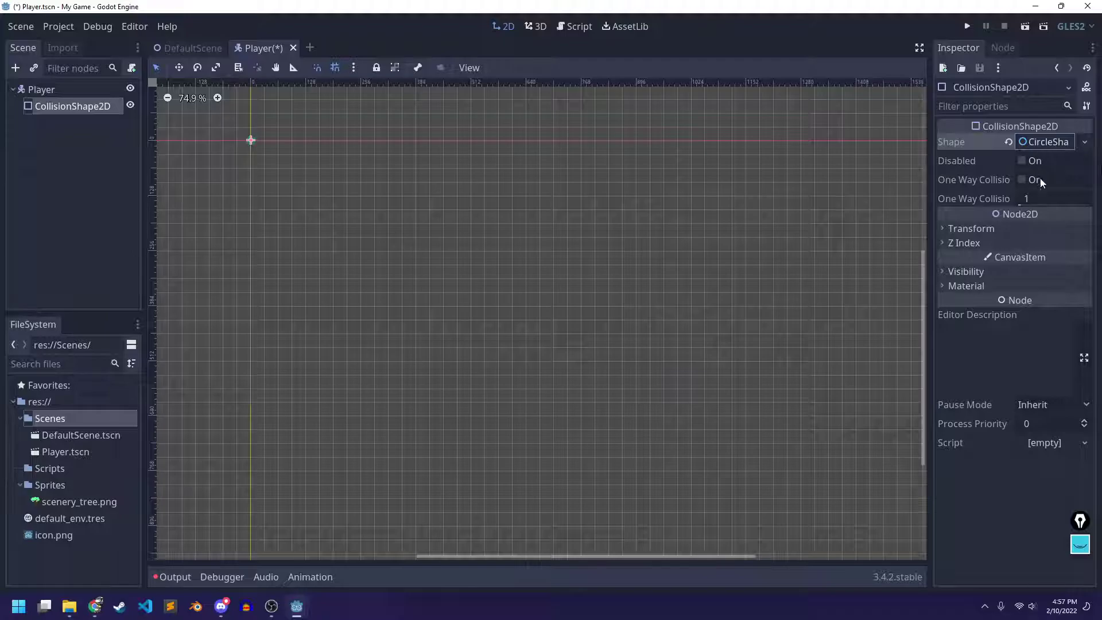
scroll(253, 153, up, 5)
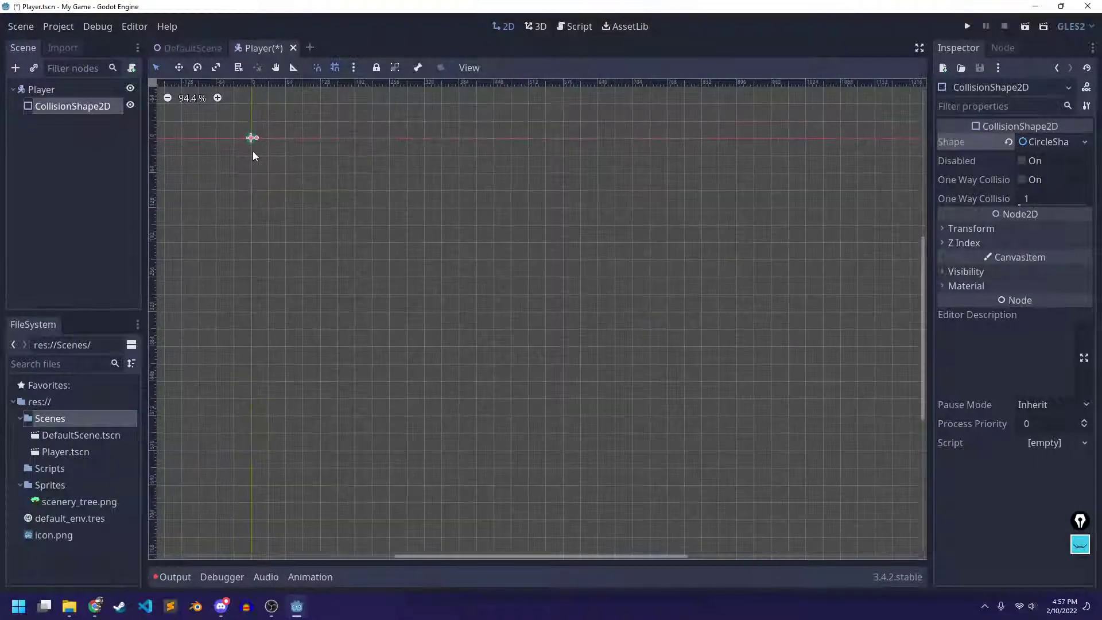
middle_drag(270, 154, 447, 277)
scroll(416, 270, up, 8)
scroll(425, 298, up, 3)
middle_drag(429, 336, 527, 421)
scroll(484, 367, down, 1)
scroll(484, 367, down, 1)
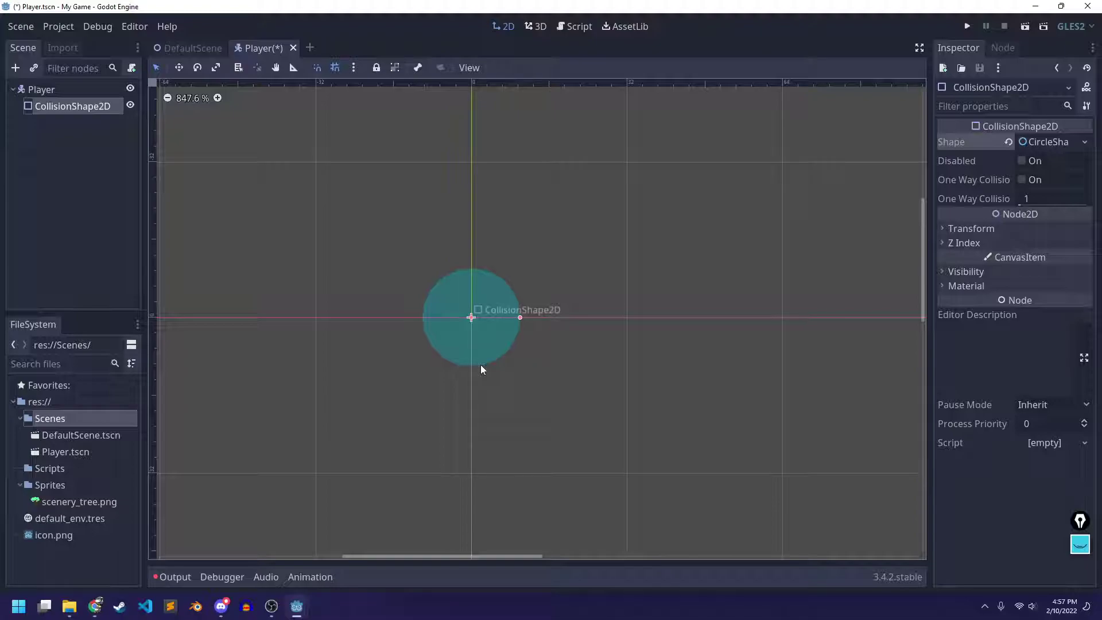
key(ctrl+s)
Open the game's Sprites folder in File Explorer
scroll(480, 239, down, 2)
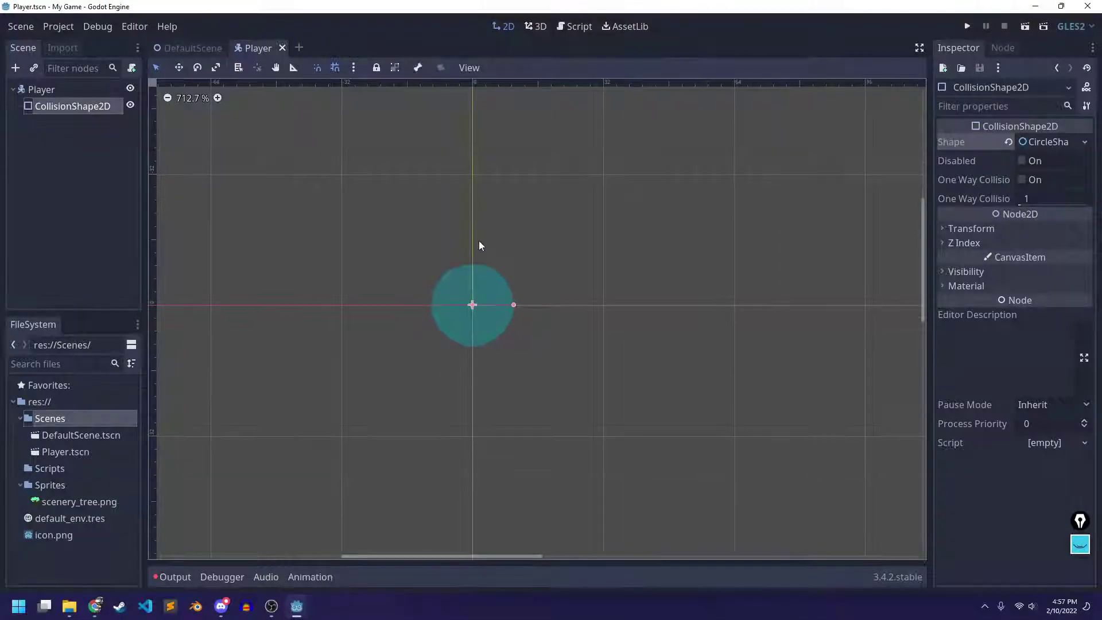
middle_drag(562, 312, 563, 247)
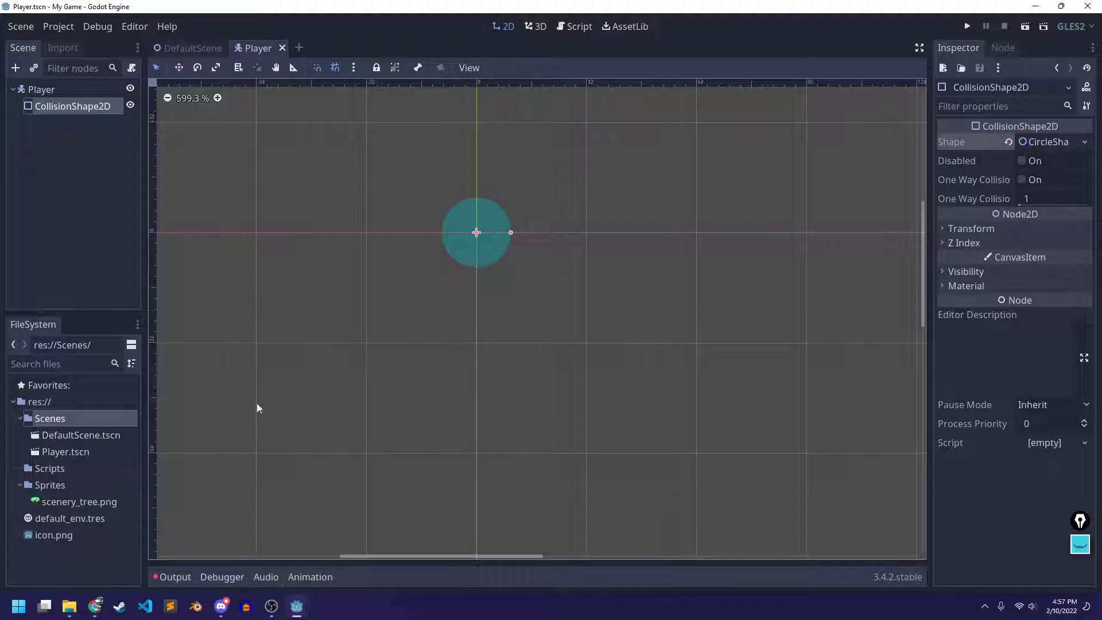
click(69, 606)
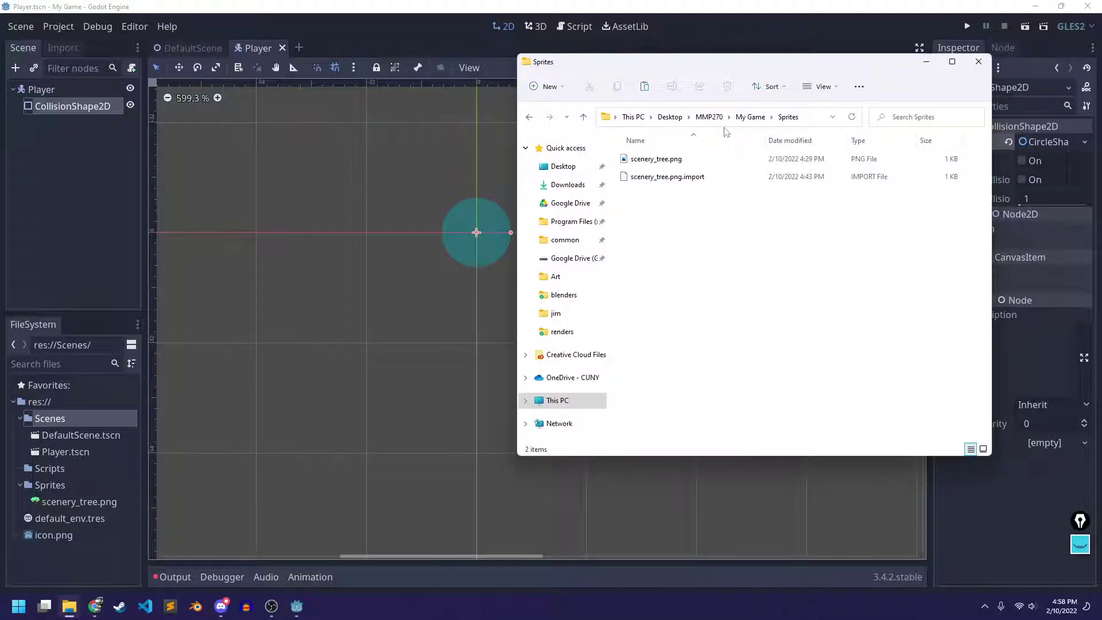
Browse to the MMP270 Art folder and try opening avatar.piskel
drag(732, 69, 686, 62)
click(662, 110)
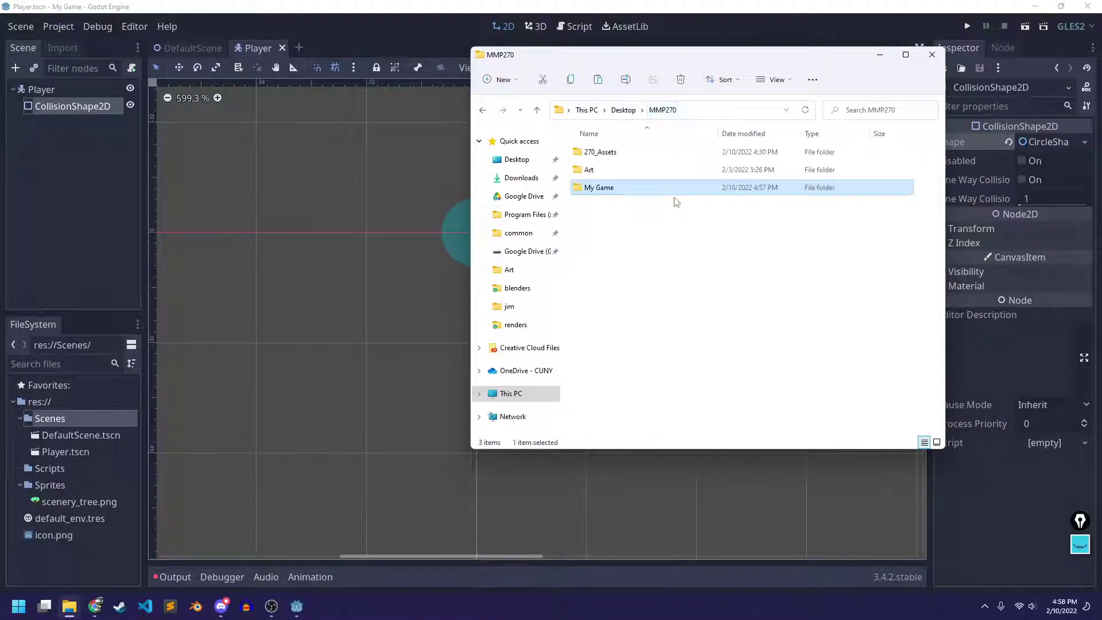
double_click(598, 170)
click(667, 189)
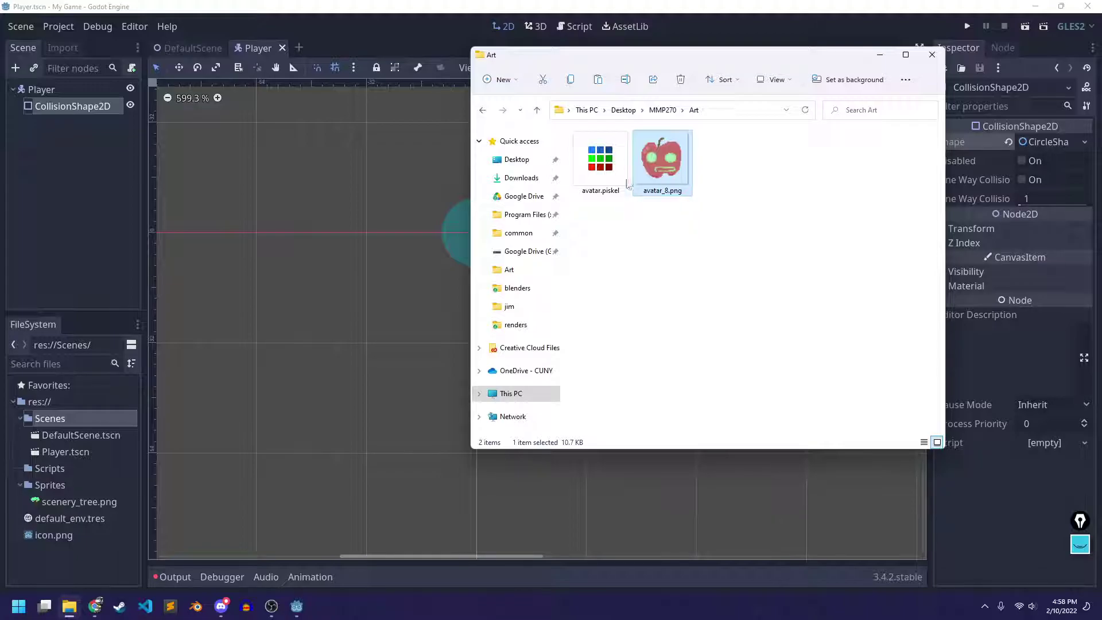
double_click(601, 163)
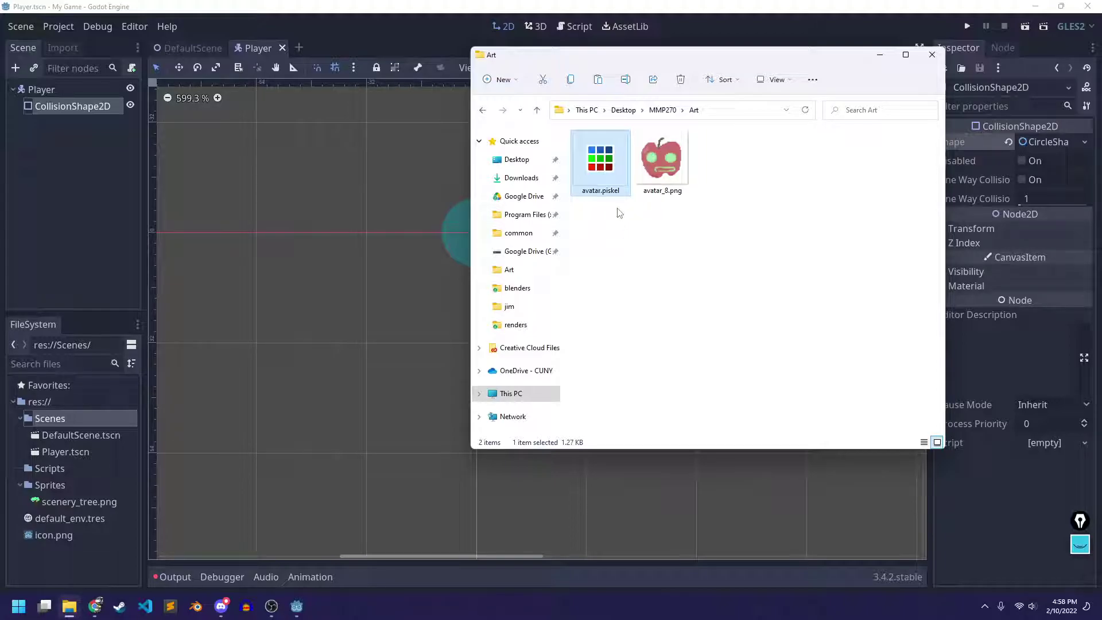
click(11, 610)
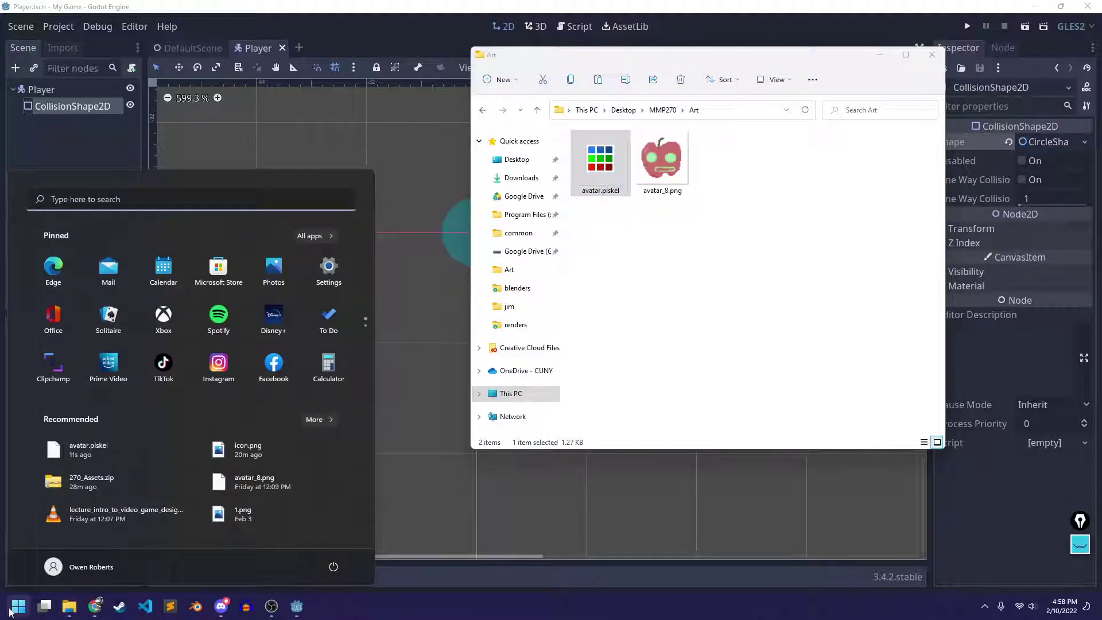
Launch Piskel and load avatar.piskel by dropping it onto the canvas
text(pisk)
key(Return)
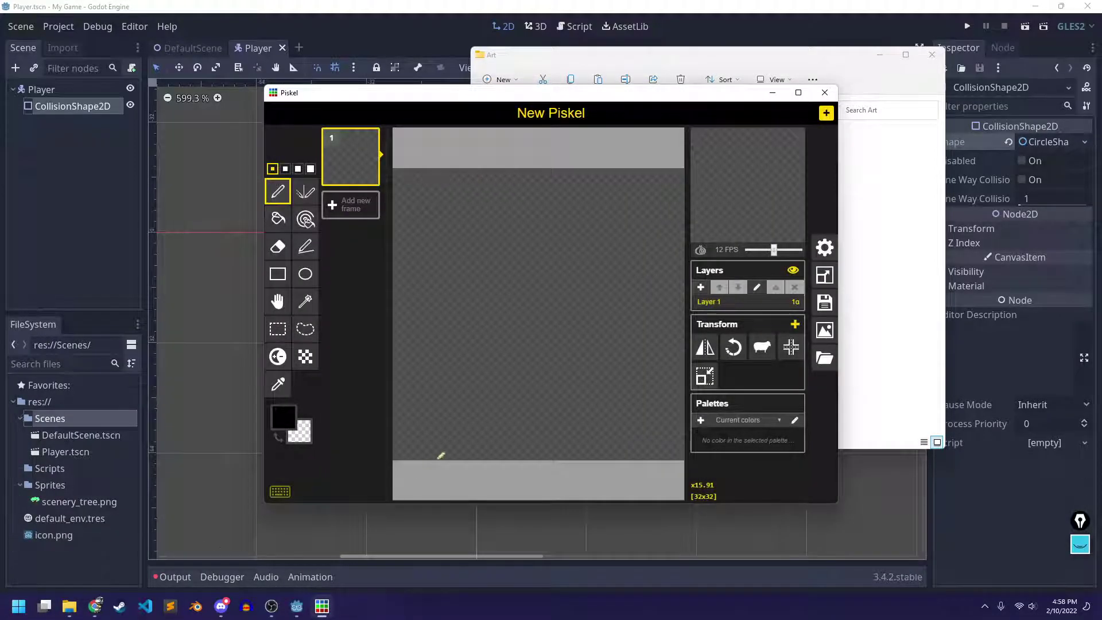
drag(607, 111, 375, 100)
click(637, 195)
drag(600, 161, 377, 229)
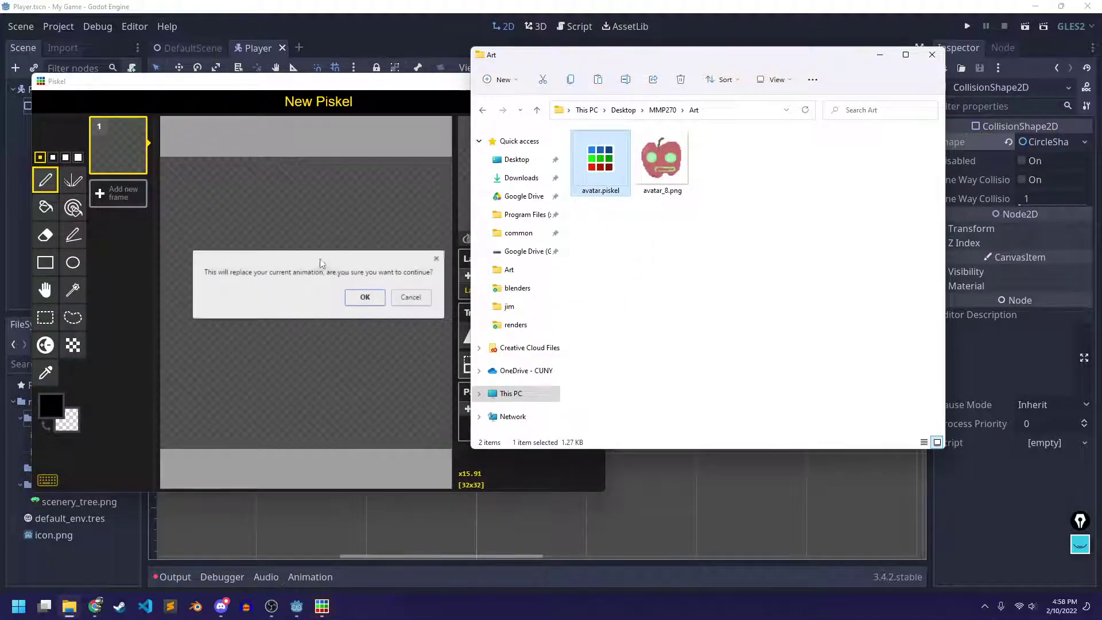
click(362, 295)
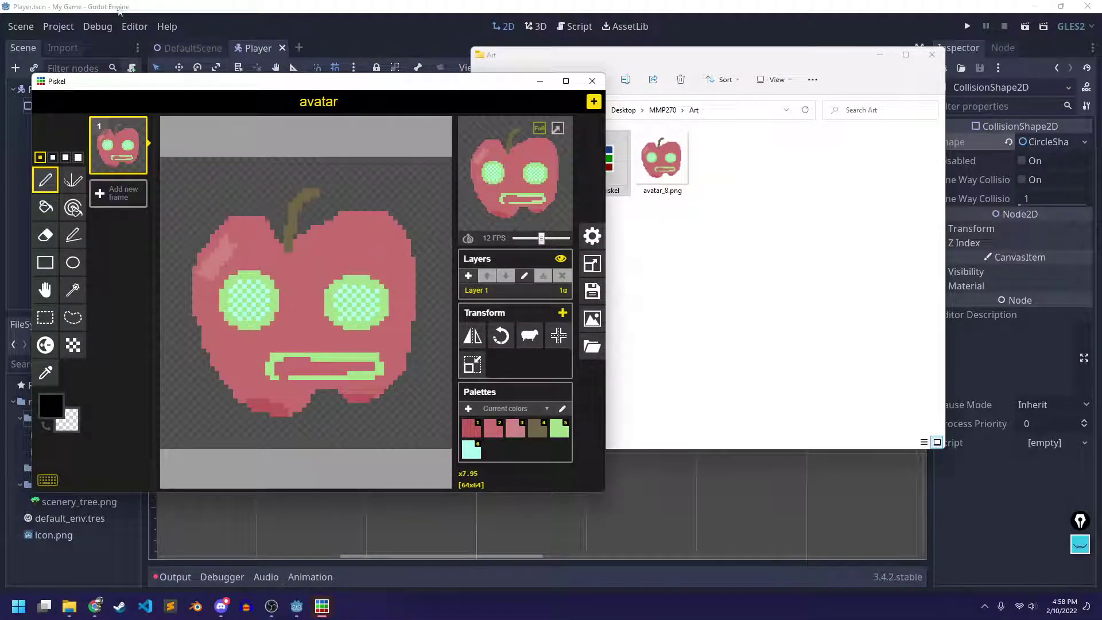
drag(317, 89, 522, 62)
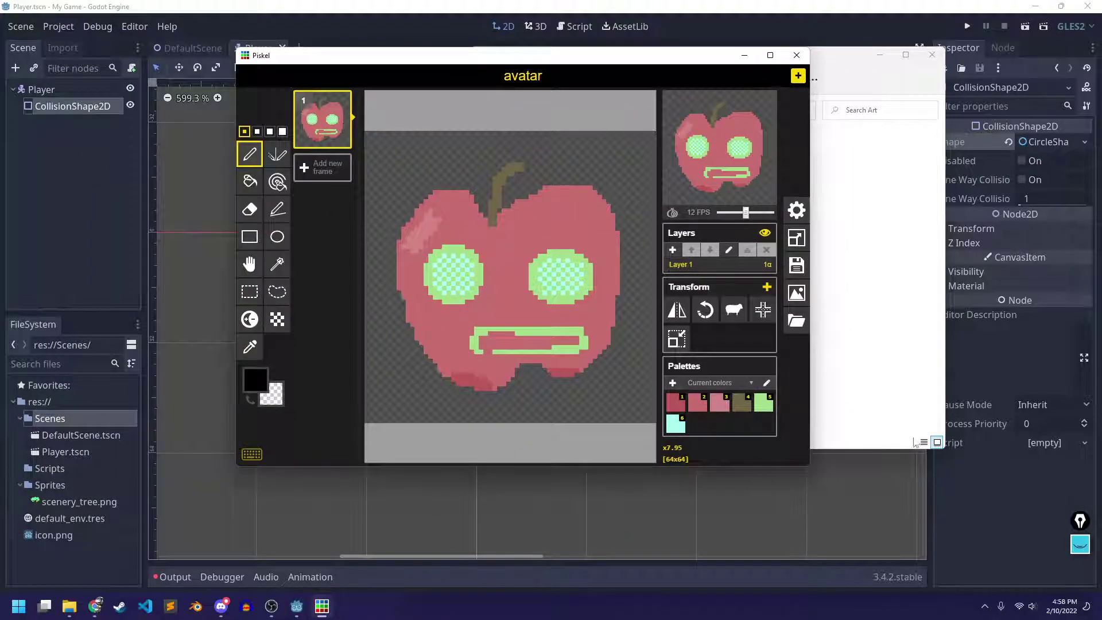
Export the avatar at 1.0x (64x64) as avatar.png into My Game/Sprites
click(797, 294)
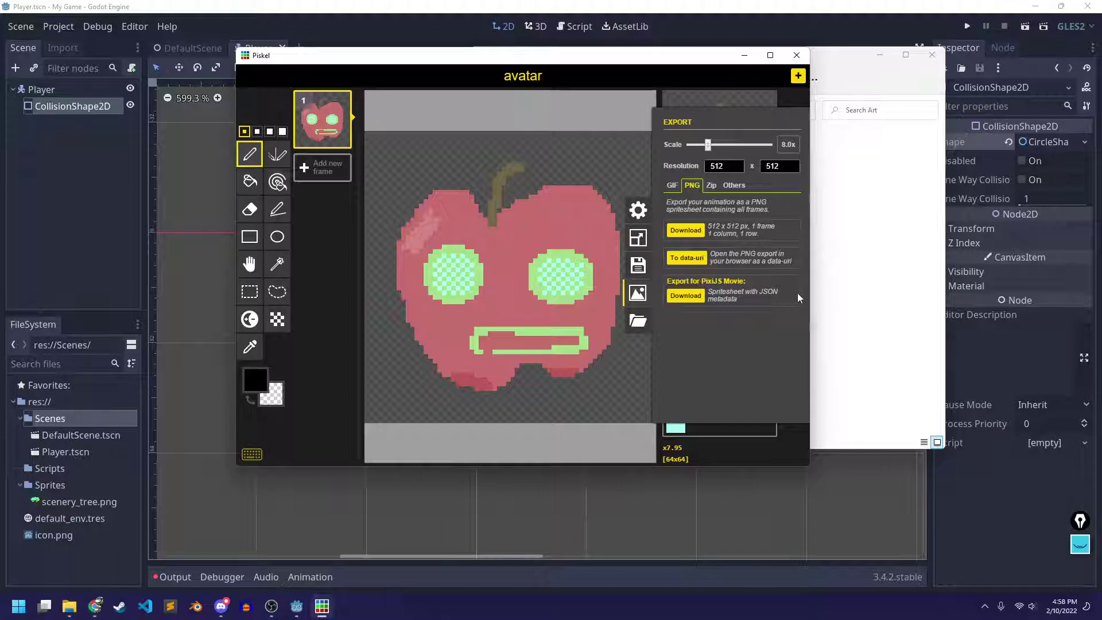
drag(708, 144, 689, 145)
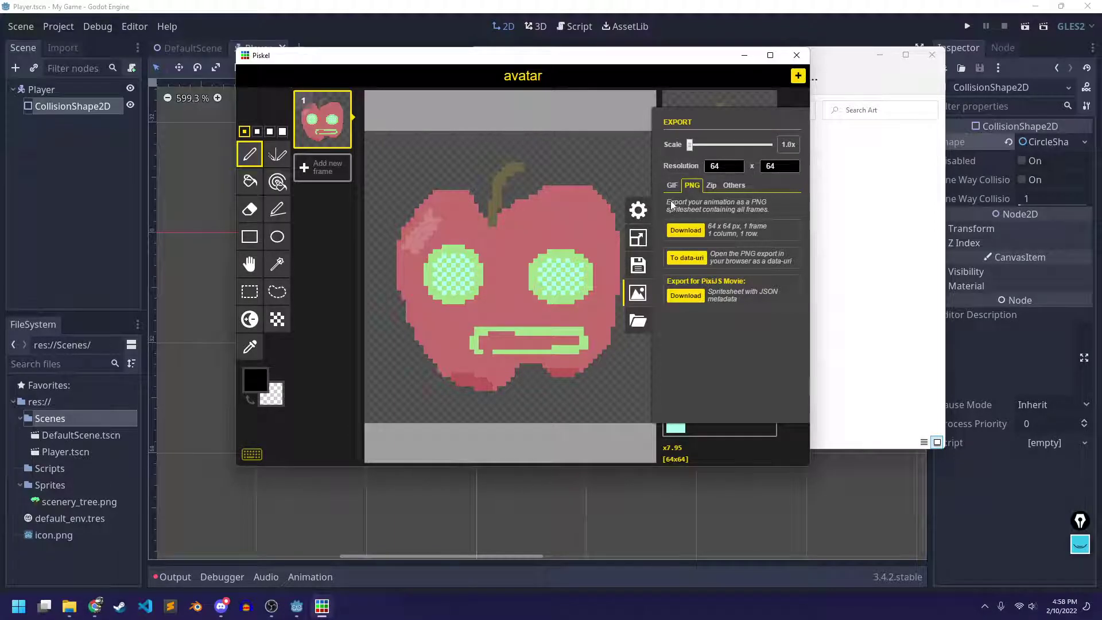
click(687, 230)
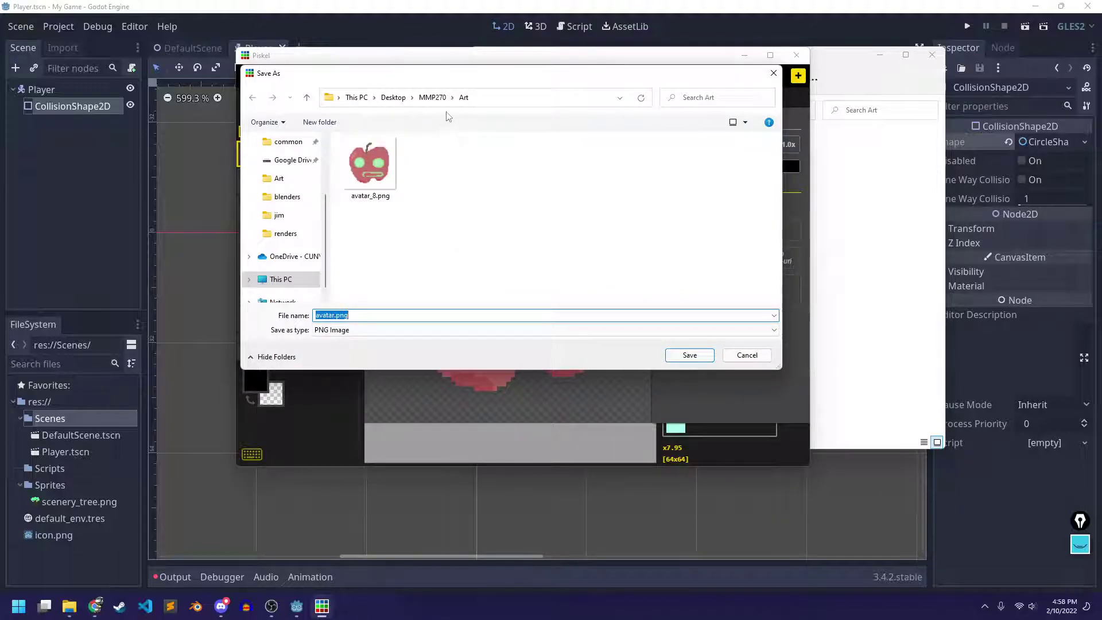
click(433, 97)
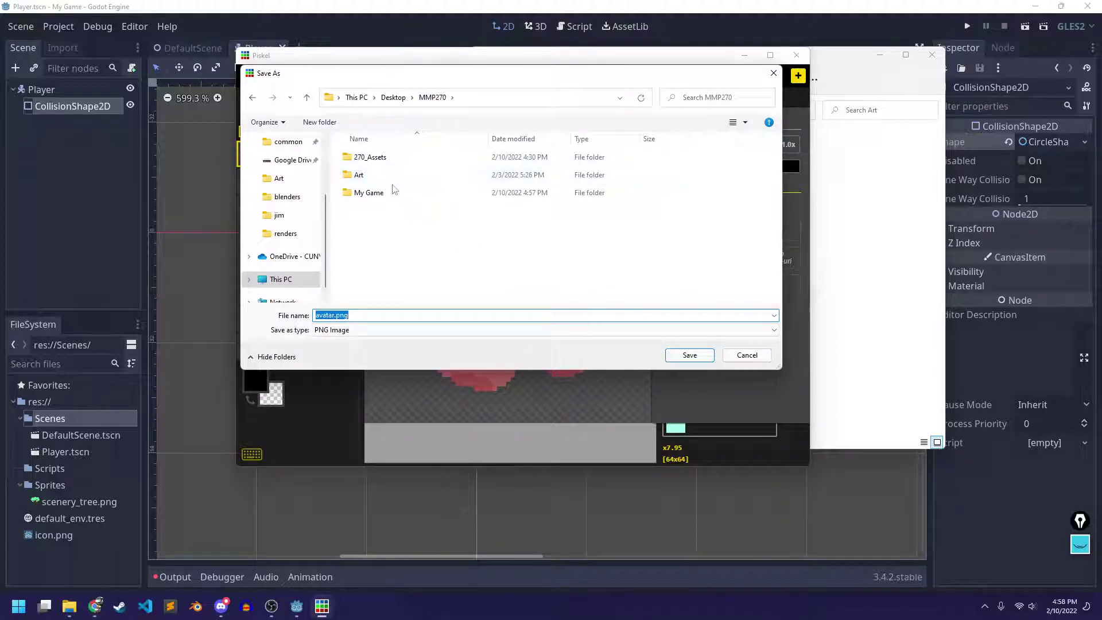
double_click(371, 192)
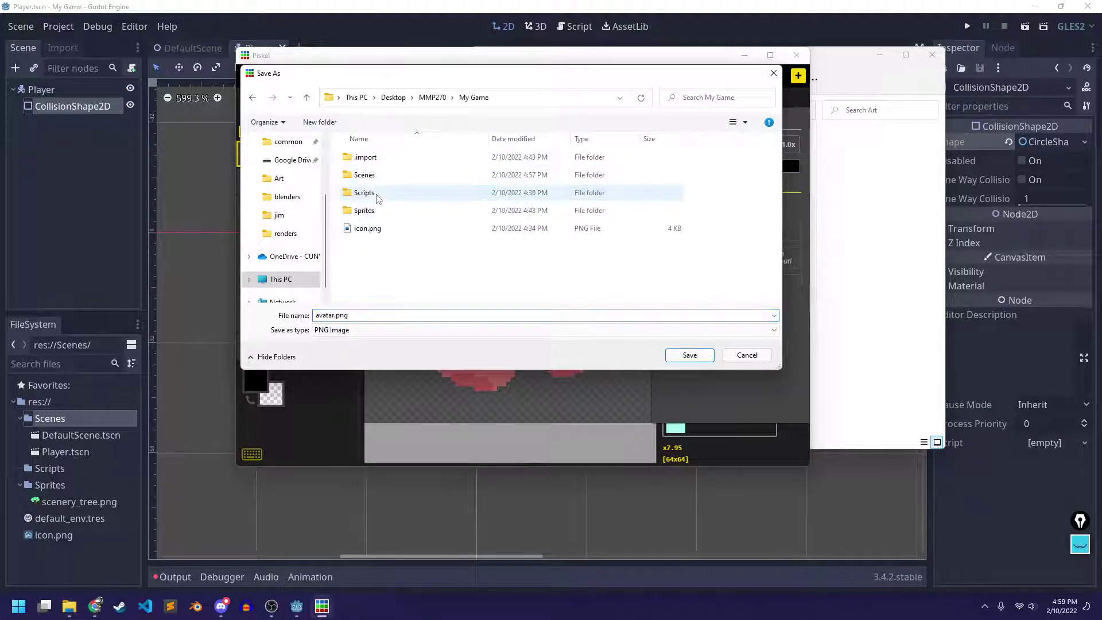
double_click(386, 211)
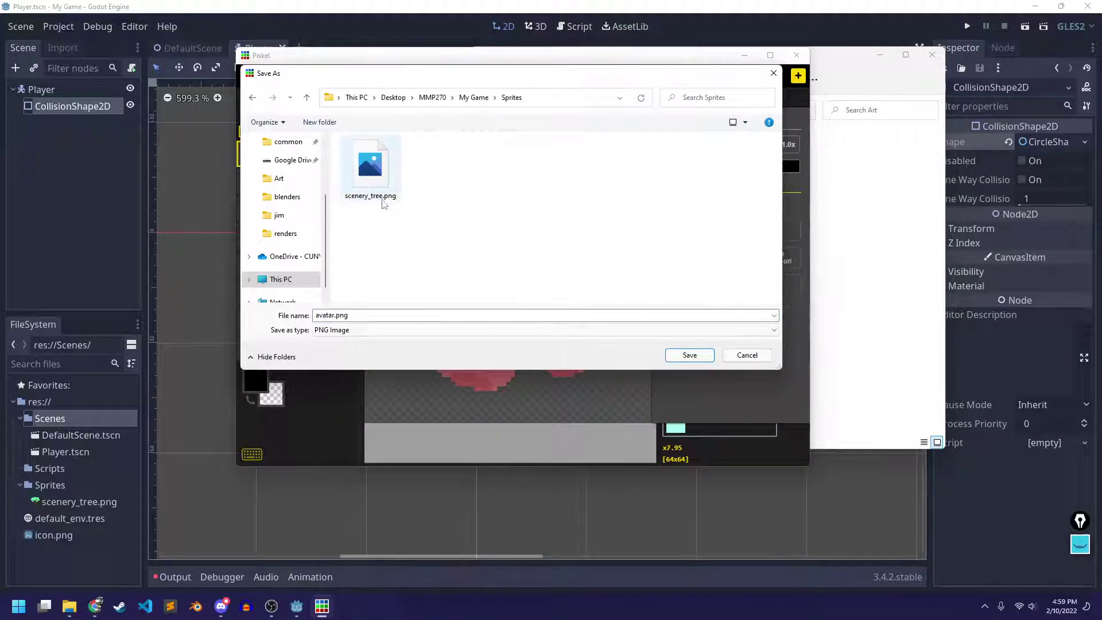
click(681, 356)
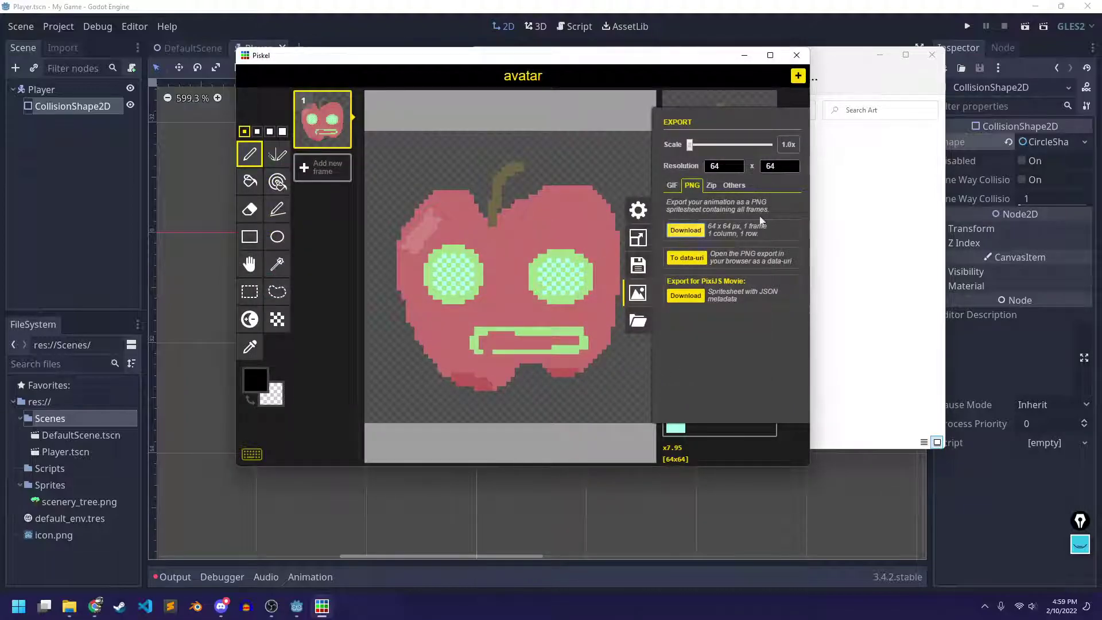
Save the sprite in Piskel, close Piskel, and return to MMP270 in File Explorer
click(637, 293)
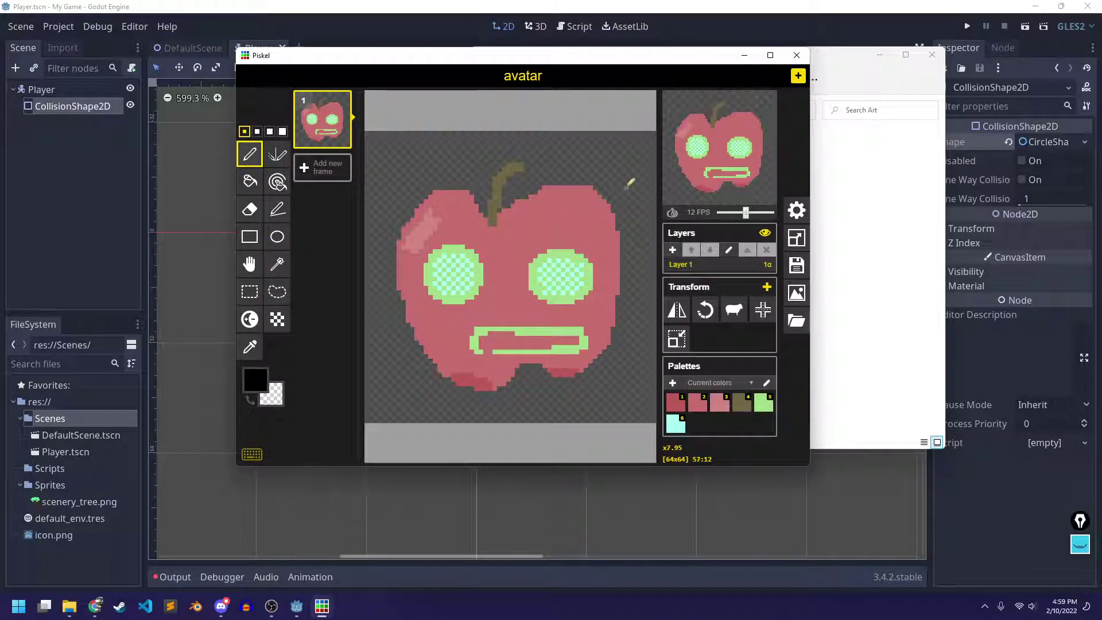
click(797, 55)
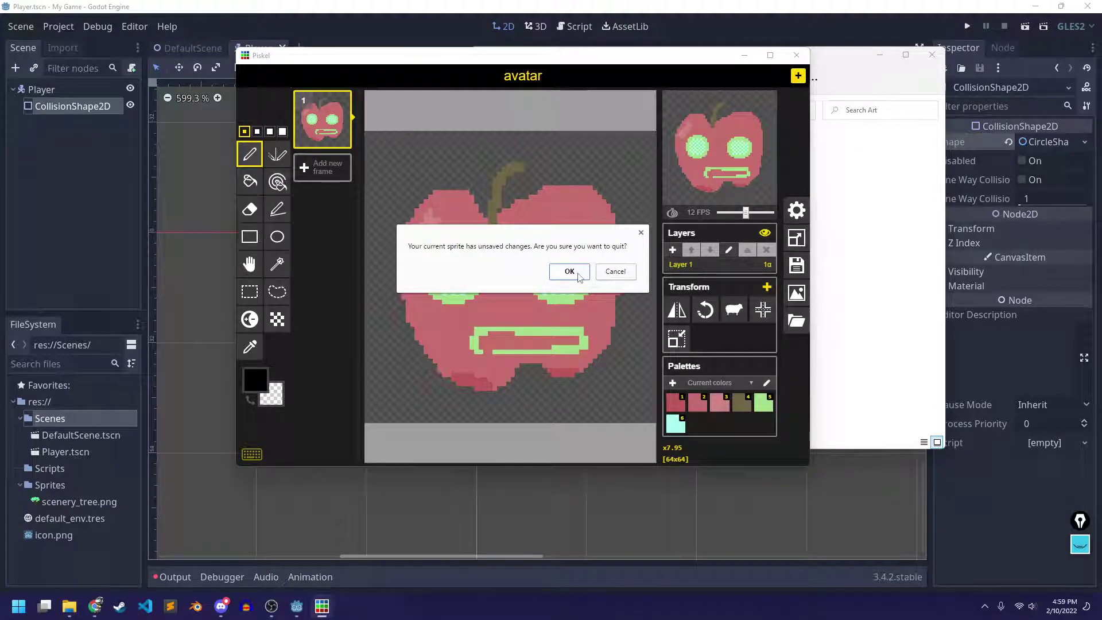
click(616, 271)
key(ctrl+s)
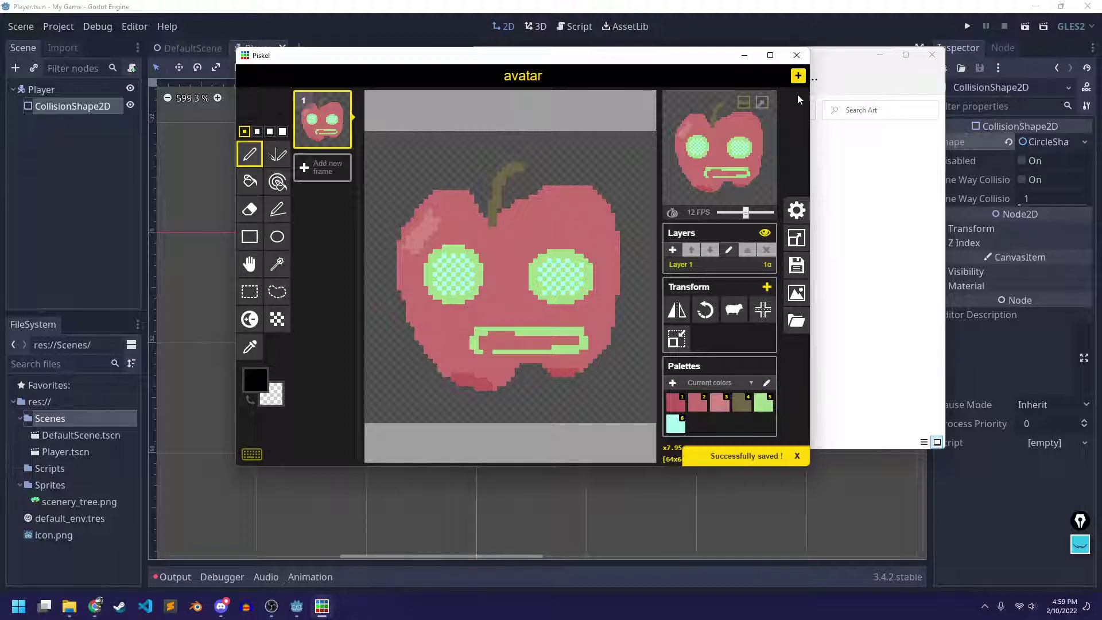
click(796, 55)
click(663, 110)
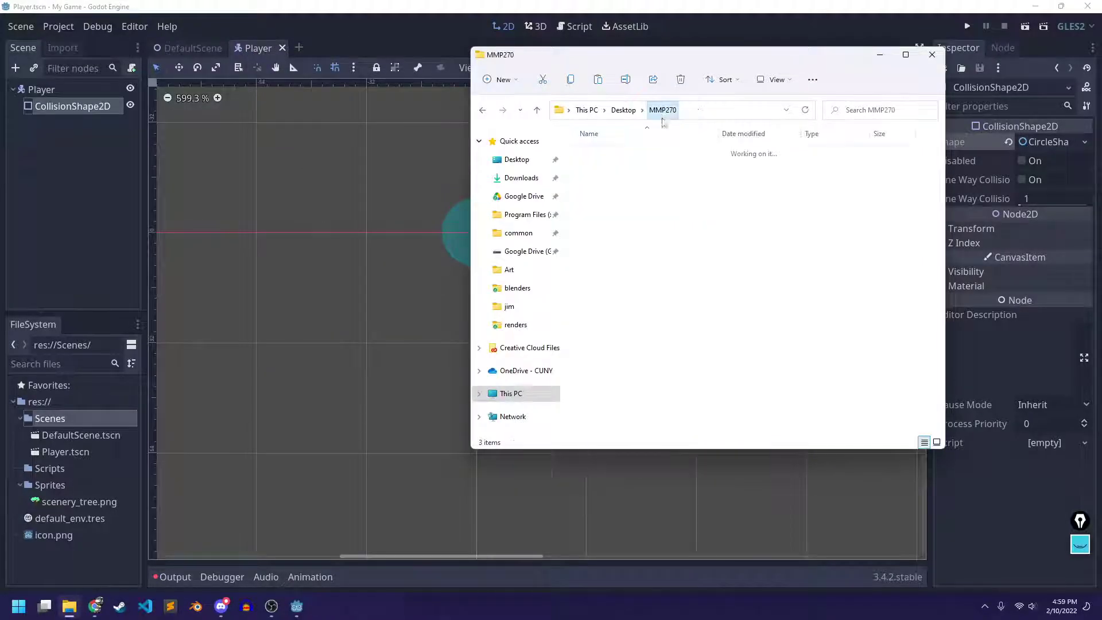
Back in Godot, with avatar.png imported, add a Sprite child node under Player
click(421, 32)
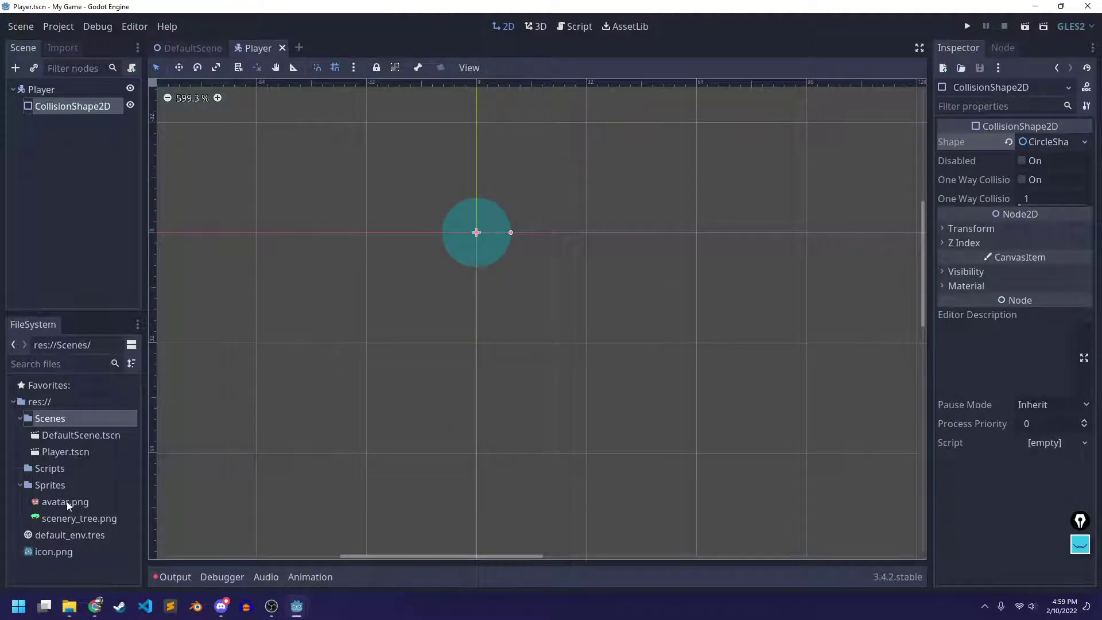
click(66, 503)
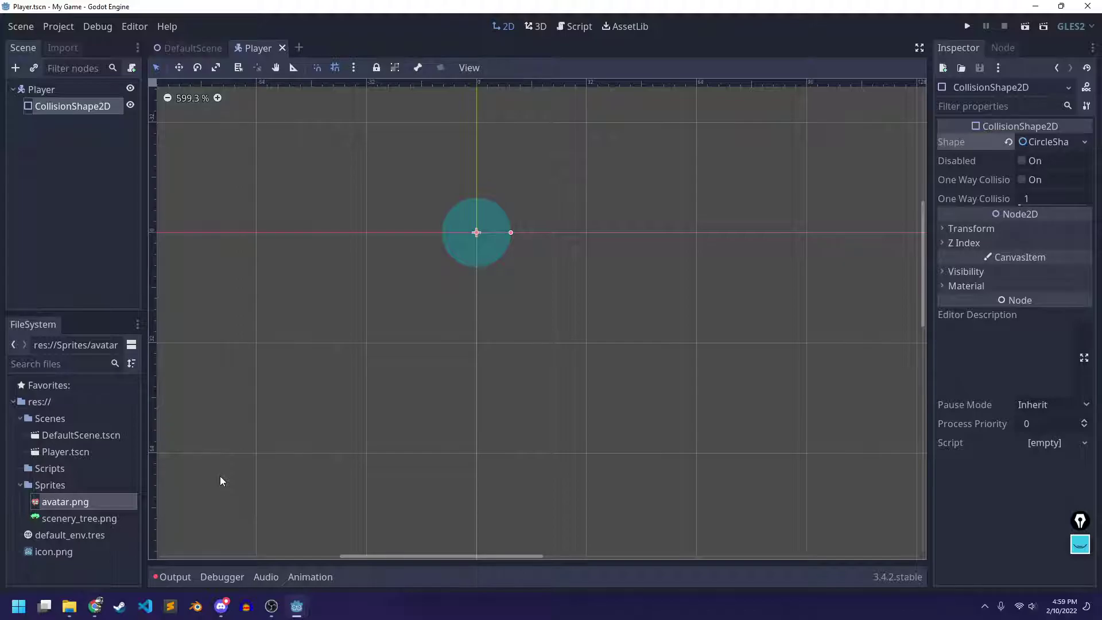
click(67, 224)
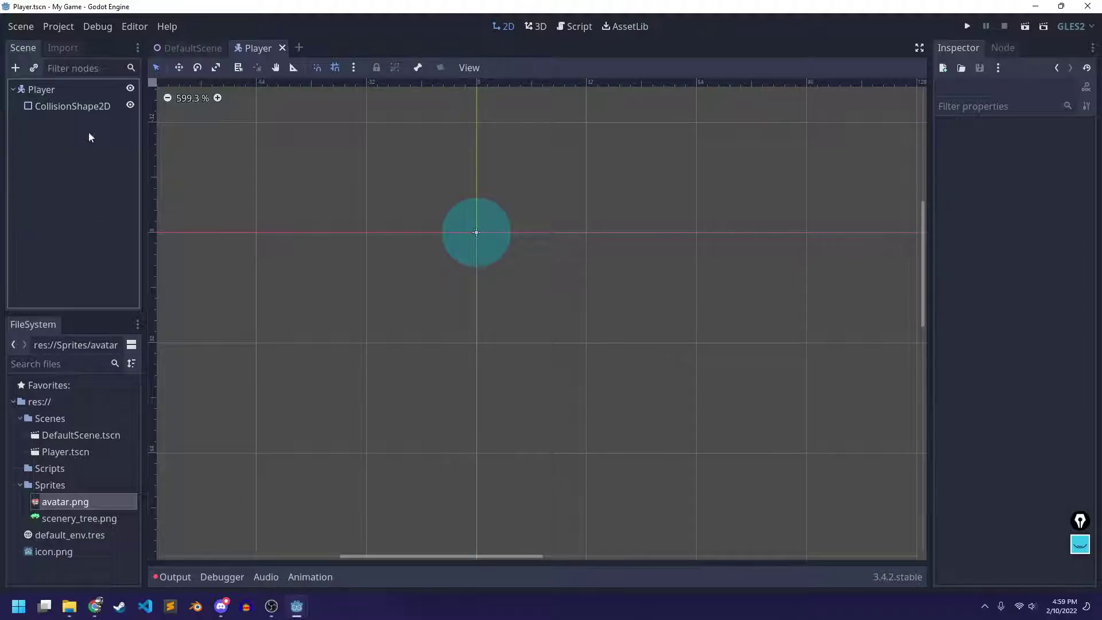
click(49, 87)
right_click(44, 92)
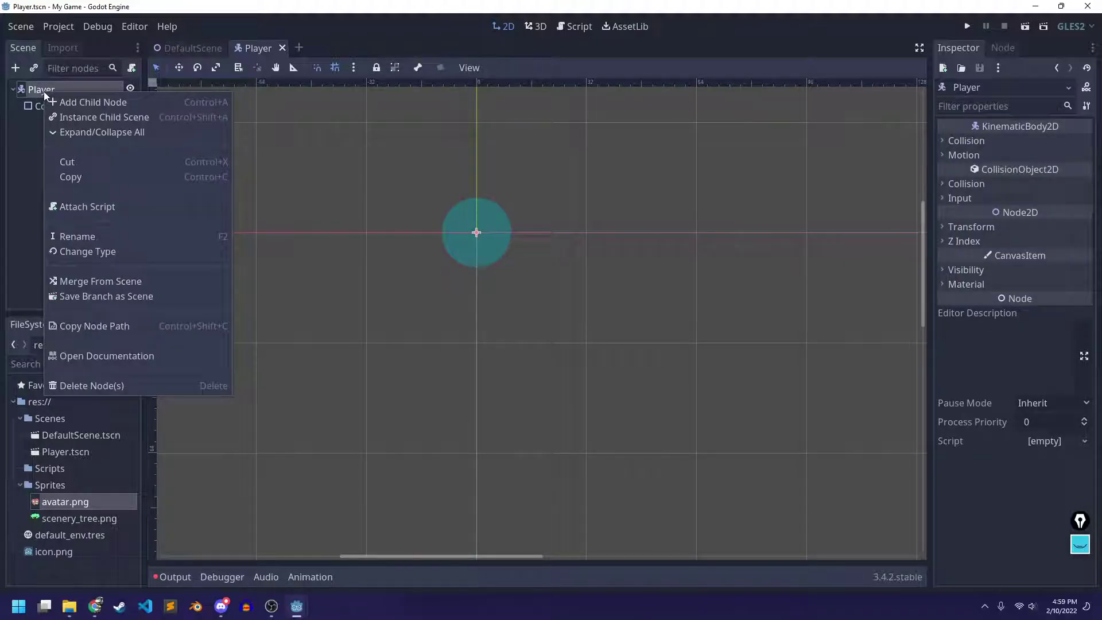
click(67, 102)
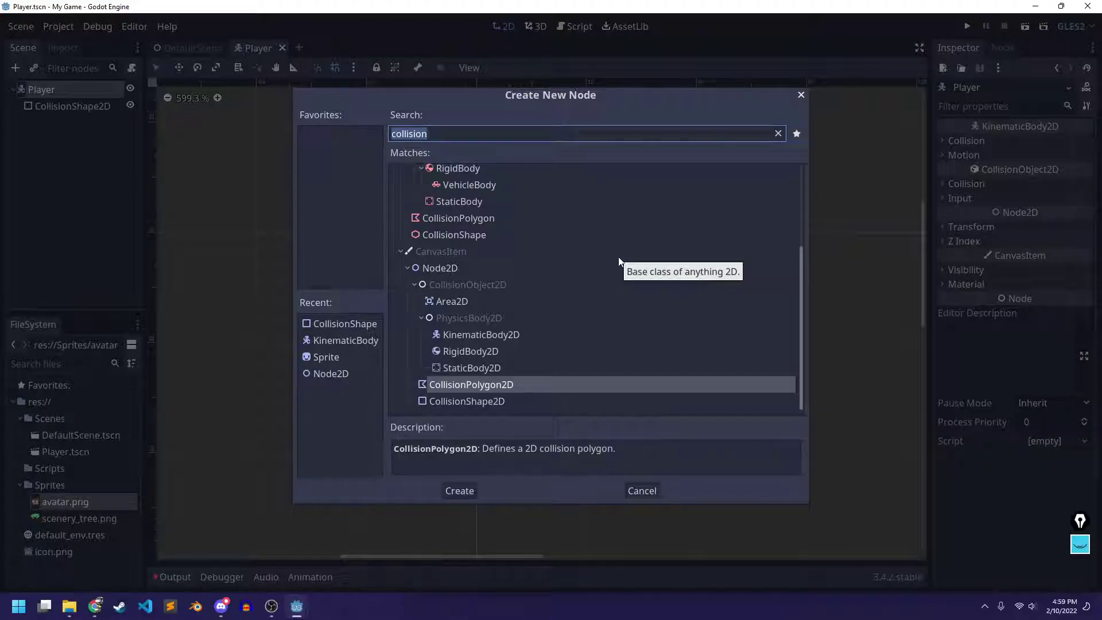
text(sprite)
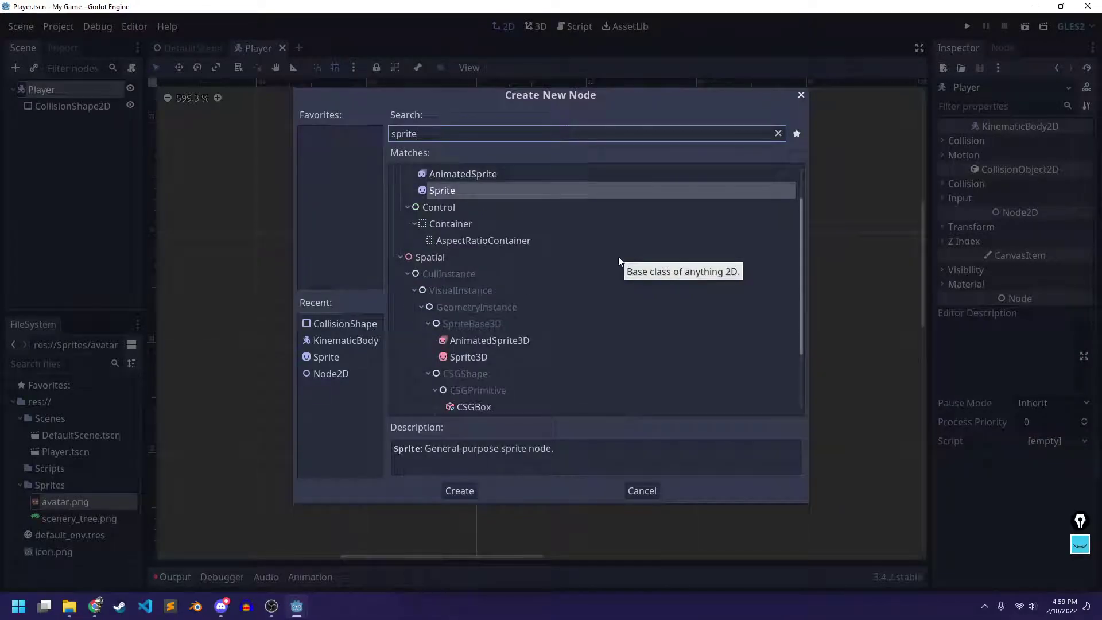
key(Return)
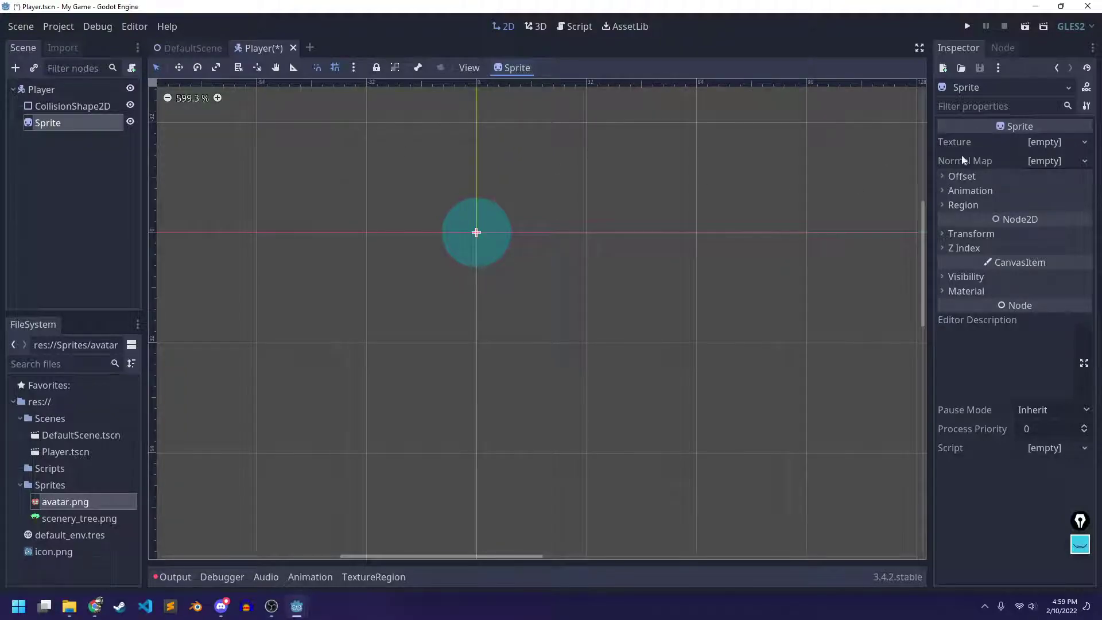
click(1046, 142)
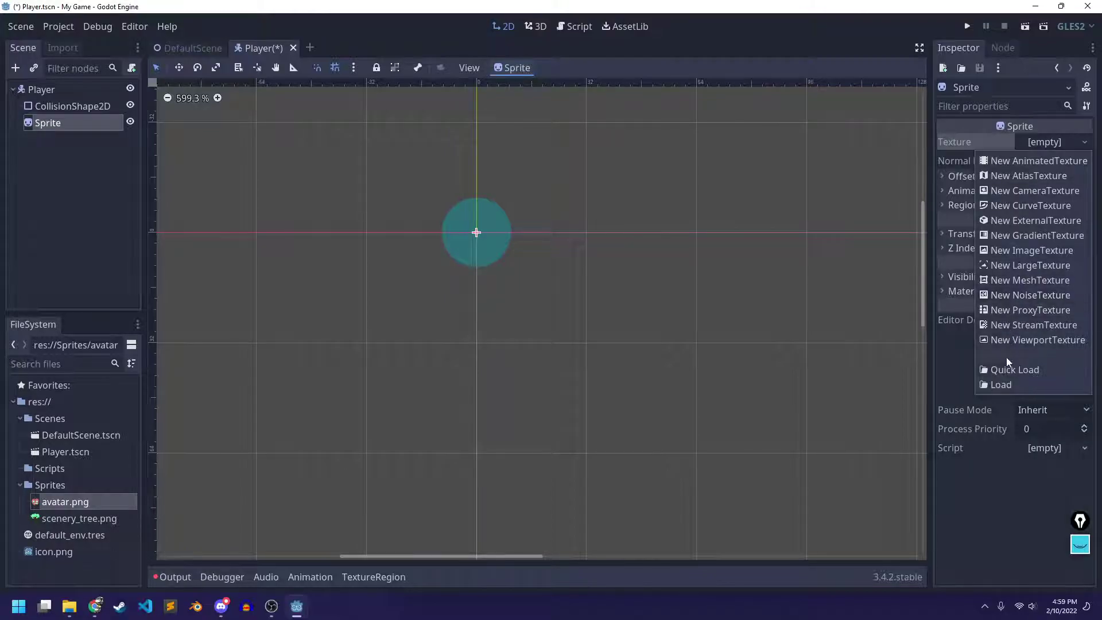
Load avatar.png from the Sprites folder as the Sprite's texture
click(1001, 386)
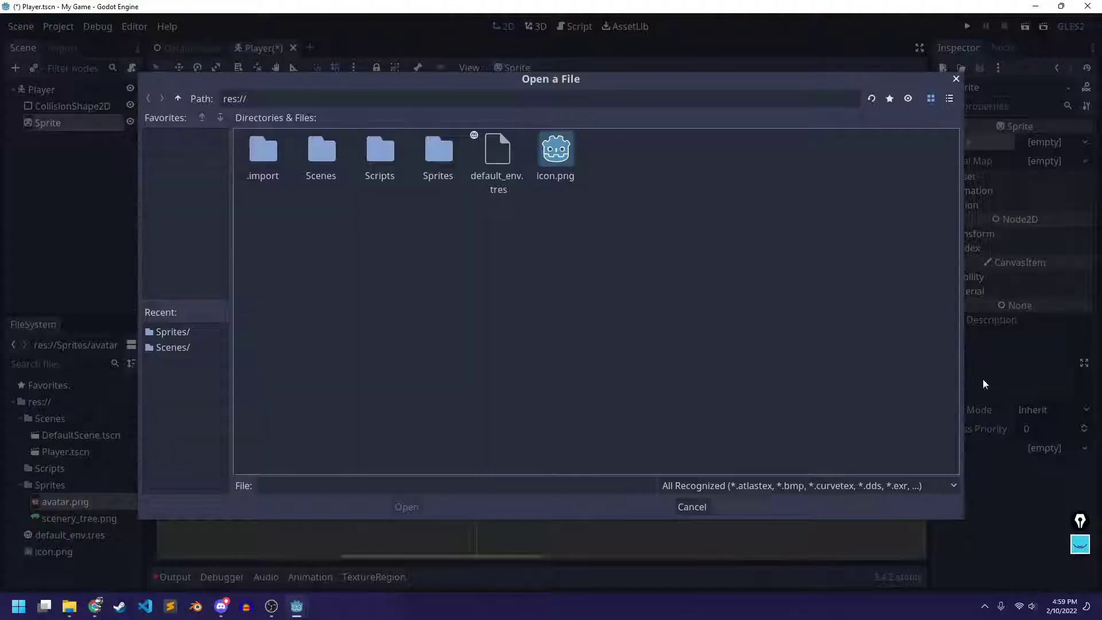
double_click(443, 148)
click(268, 162)
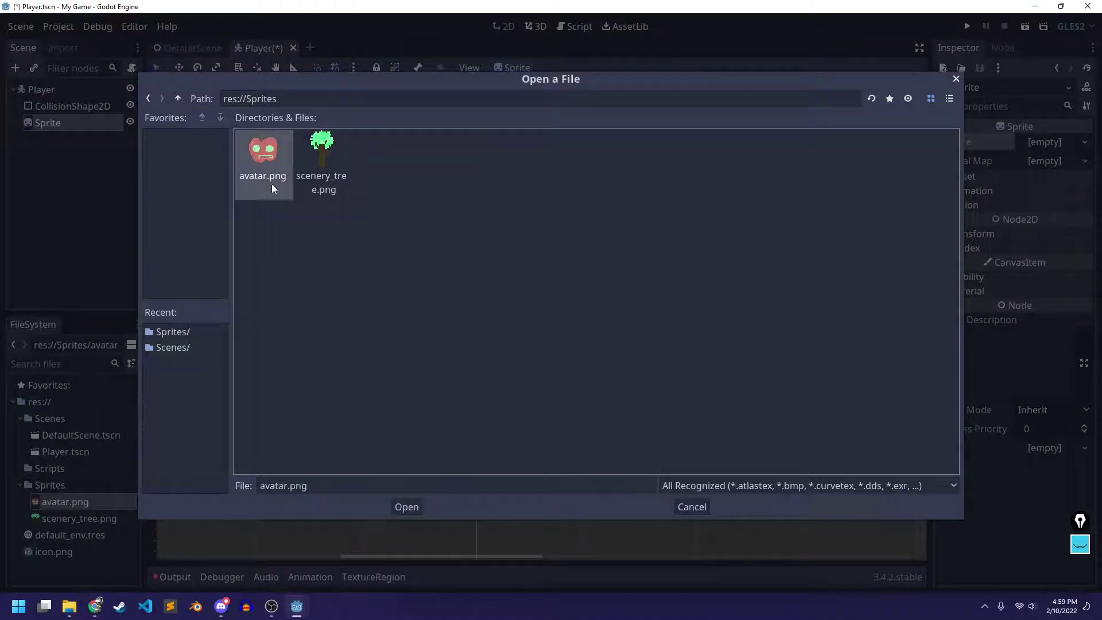
click(427, 504)
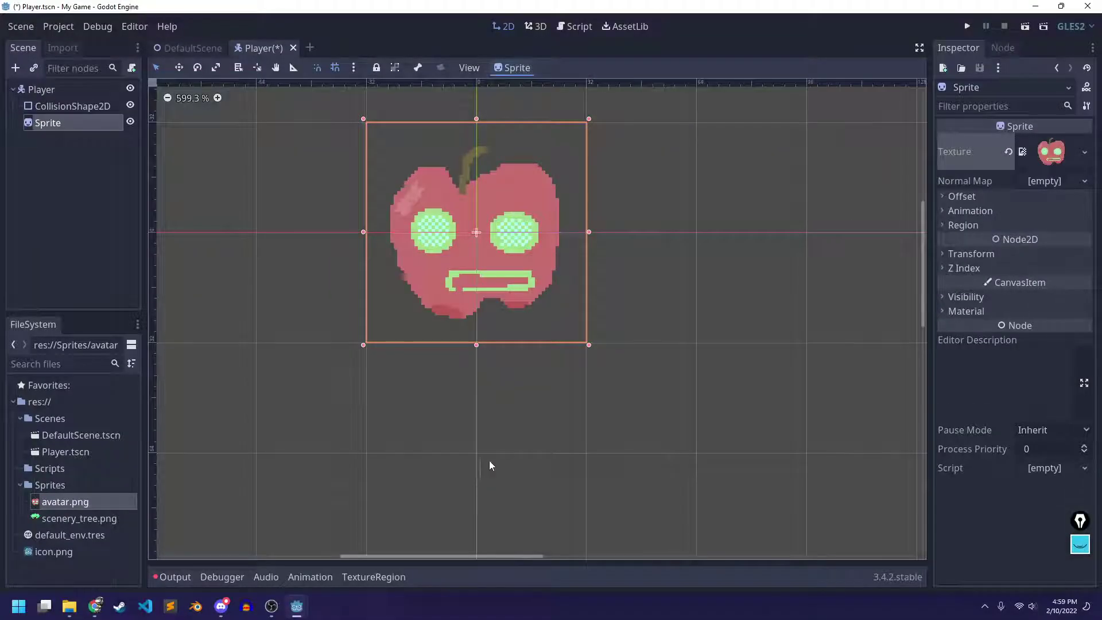
scroll(609, 335, up, 2)
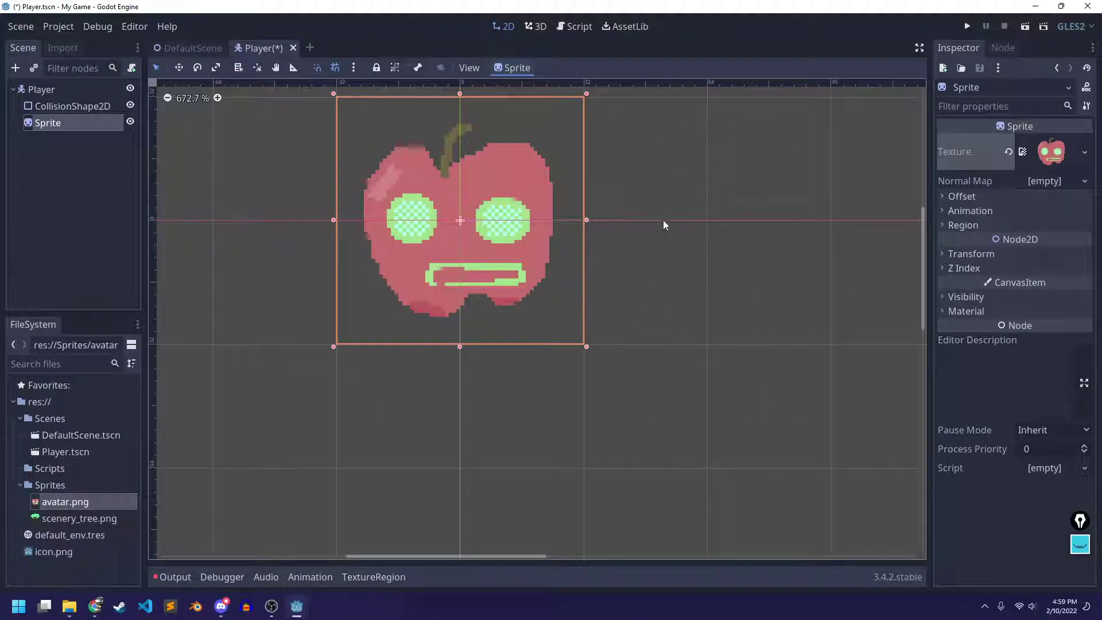
ctrl+scroll(676, 396, up, 1)
ctrl+scroll(677, 396, up, 1)
shift+scroll(666, 379, down, 1)
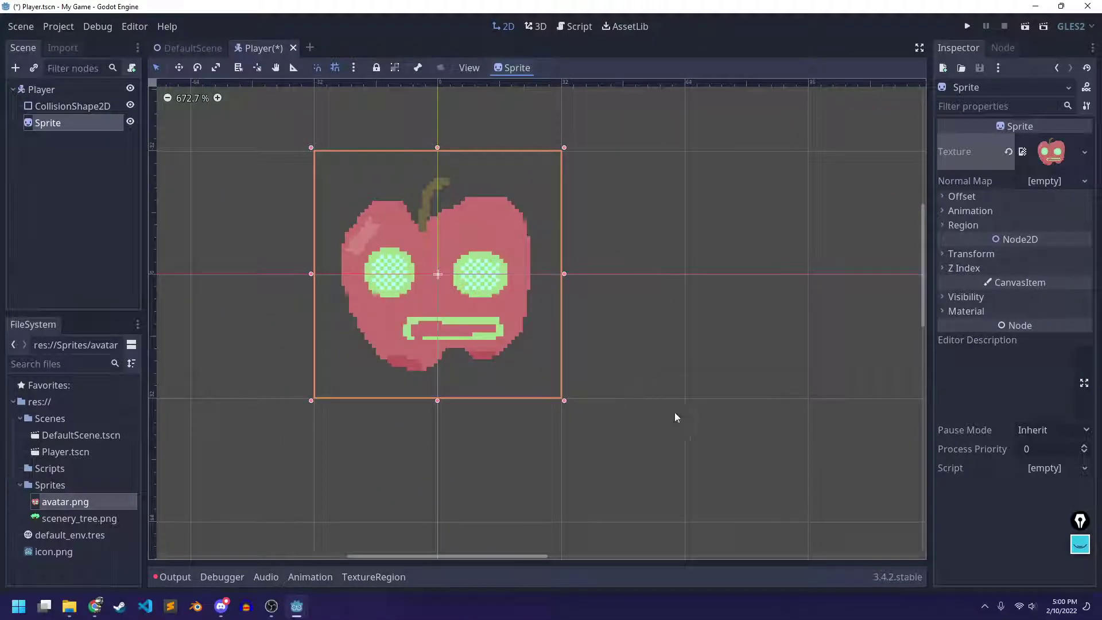
Rearrange the node tree so CollisionShape2D sits directly under Player beside Sprite
click(65, 107)
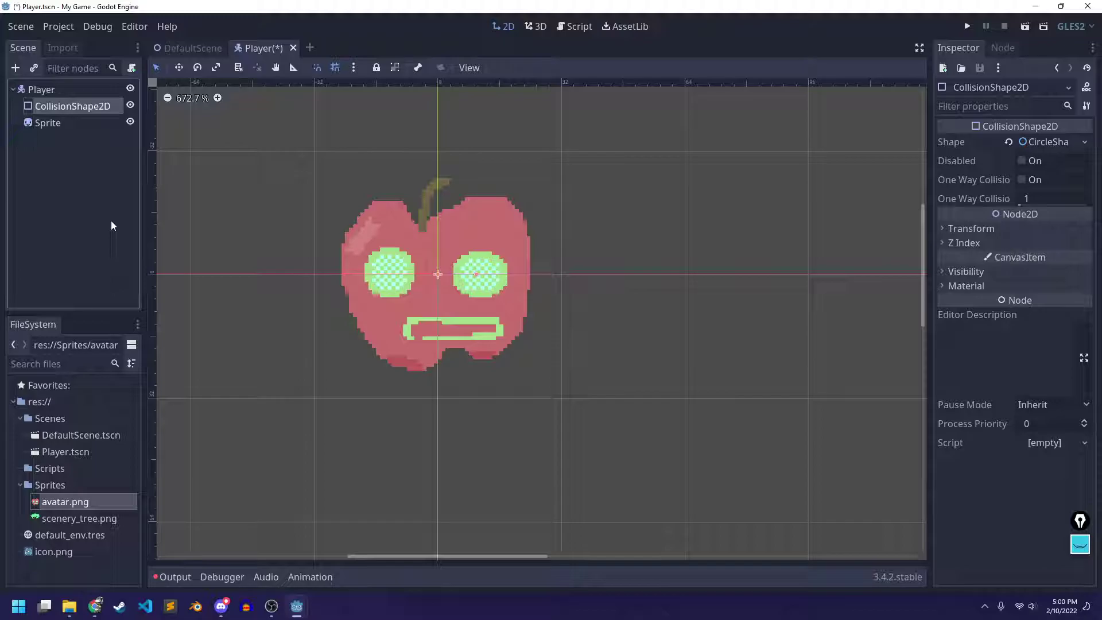
drag(50, 108, 50, 110)
click(47, 106)
click(49, 123)
drag(49, 118, 52, 107)
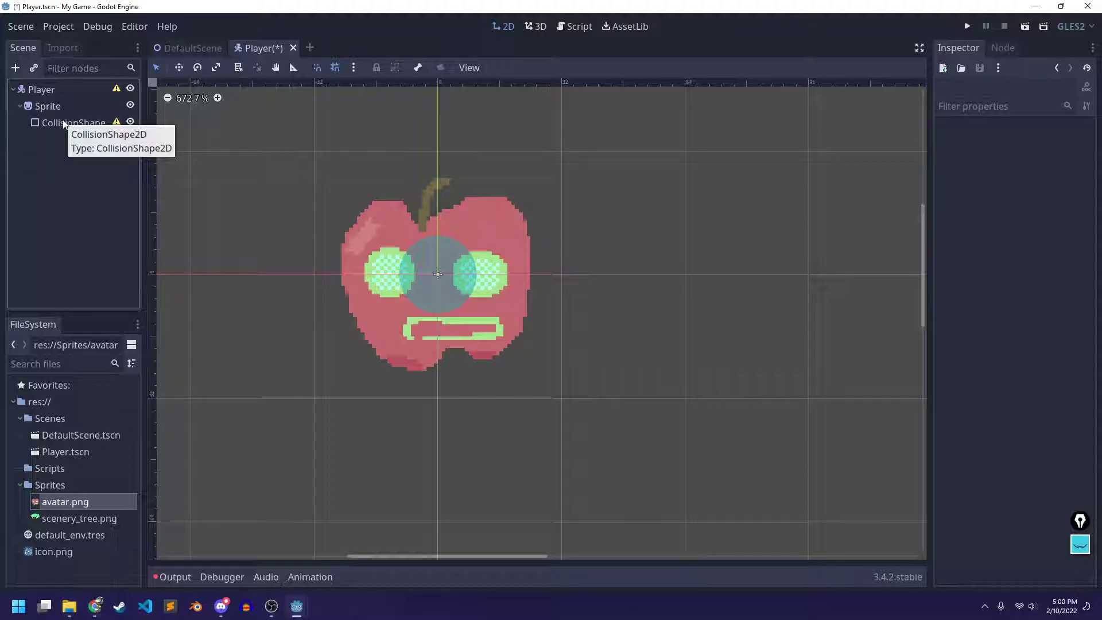
drag(57, 123, 46, 98)
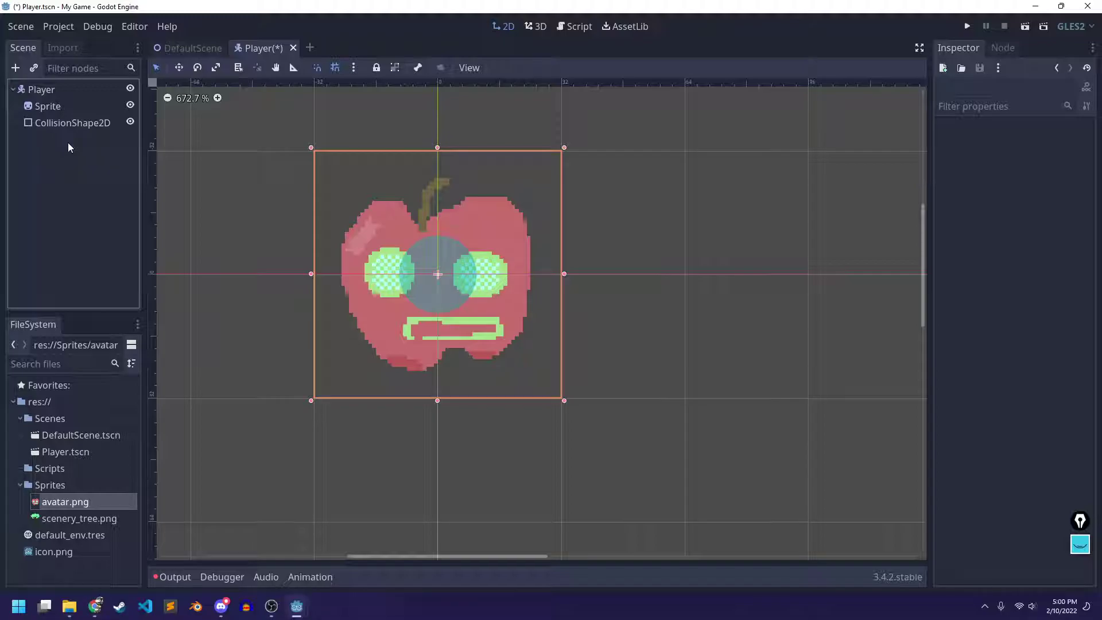
click(60, 123)
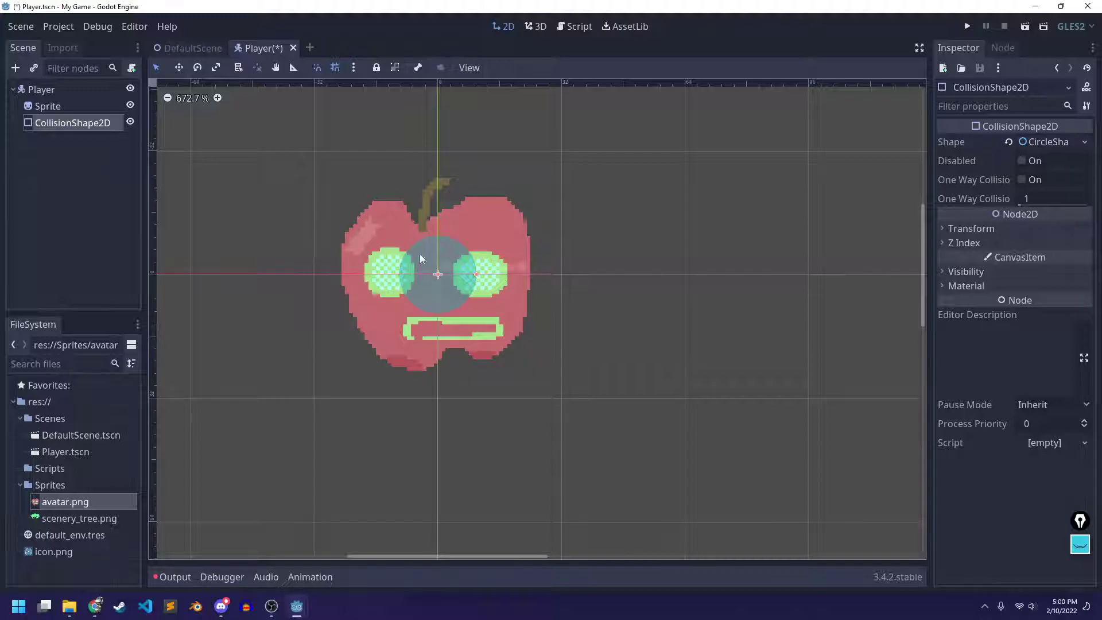
Turn off grid snapping and drag the collision circle's radius out to cover the apple
drag(475, 275, 439, 275)
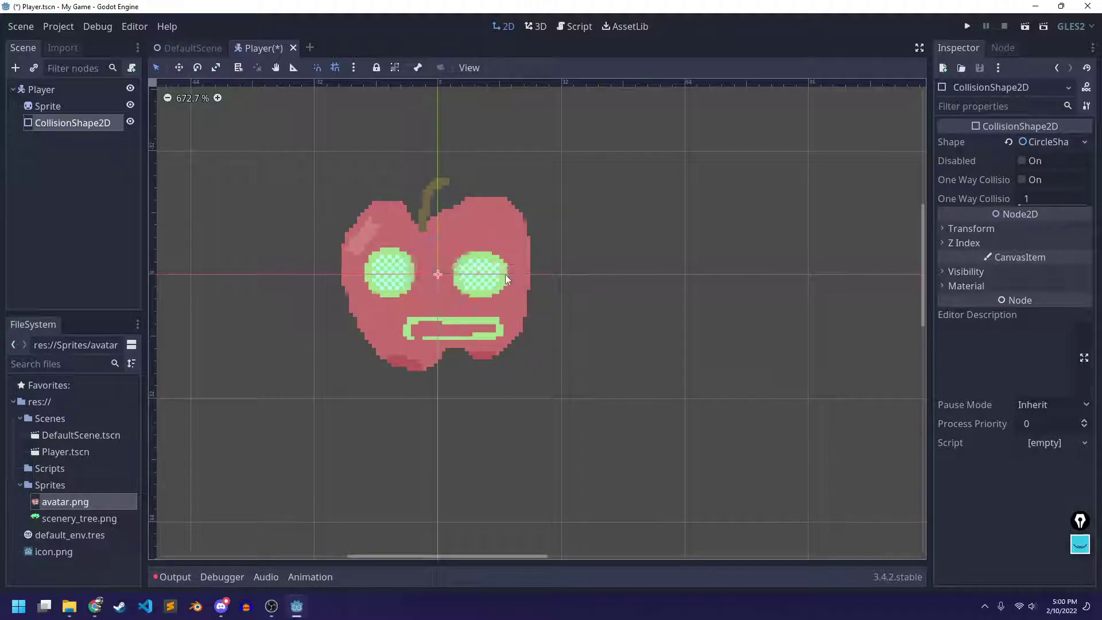
key(ctrl+z)
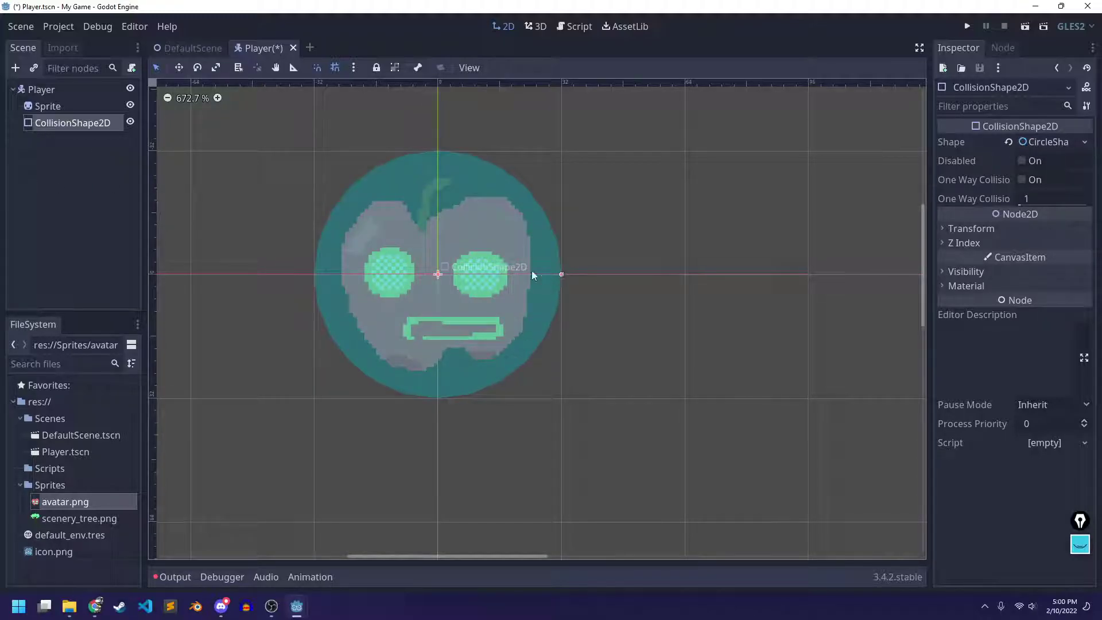
key(ctrl+shift+z)
click(63, 124)
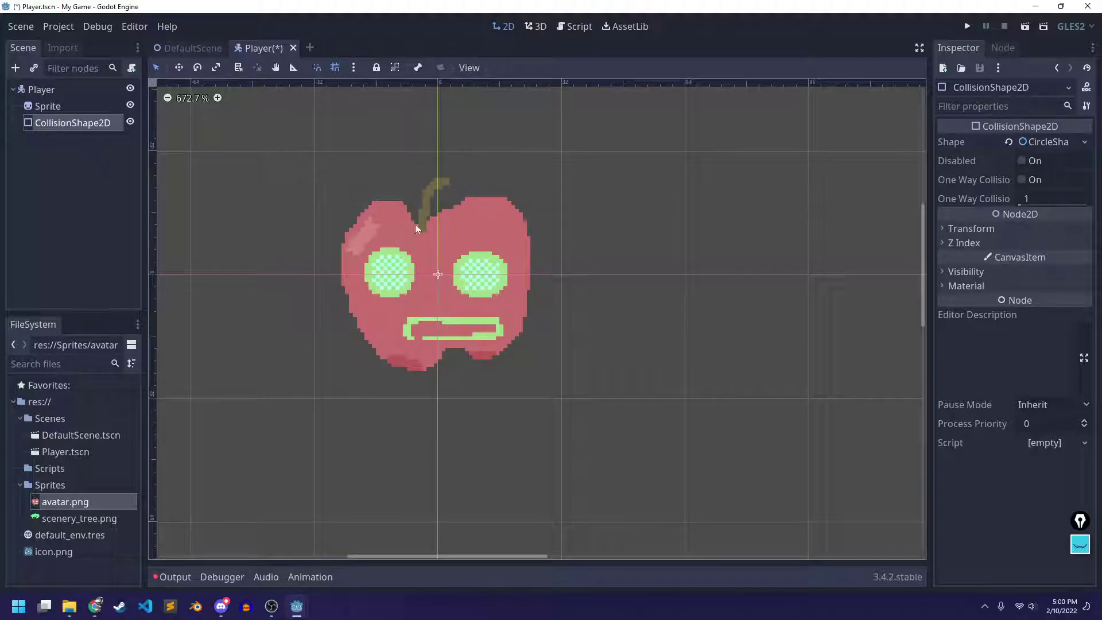
click(335, 67)
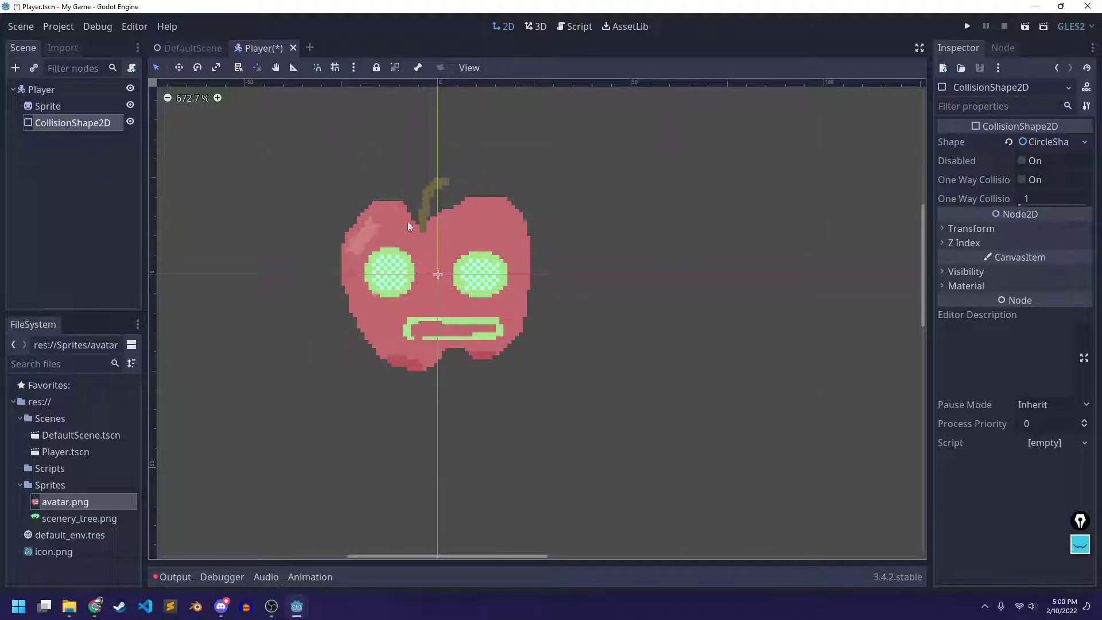
drag(437, 277, 520, 268)
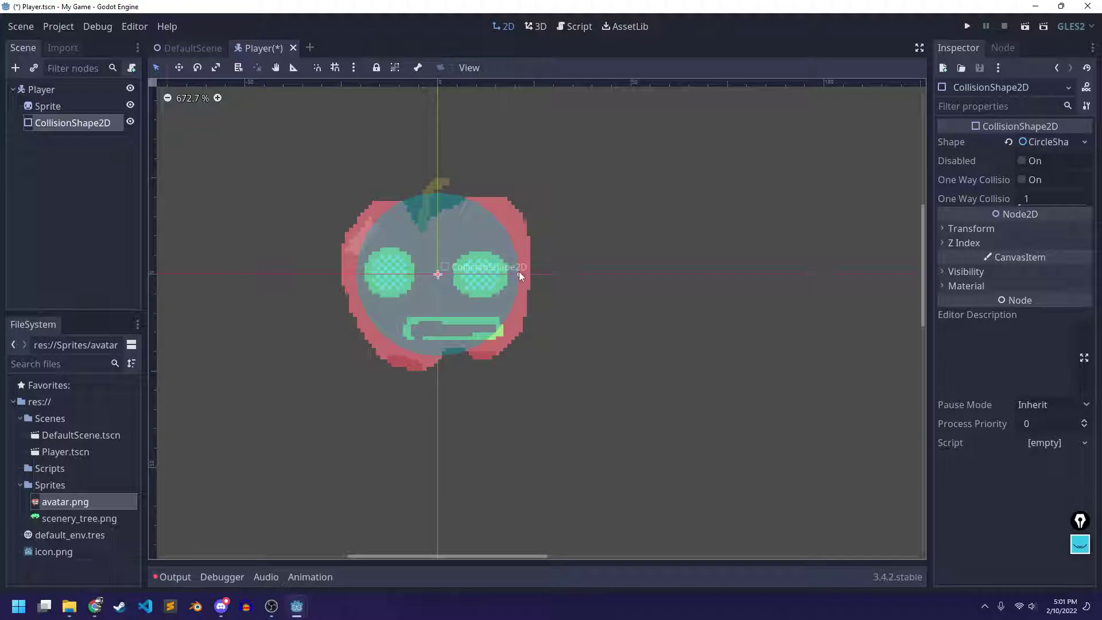
drag(519, 272, 524, 273)
Lock the CollisionShape2D node so the collision circle can no longer move
click(82, 102)
click(437, 275)
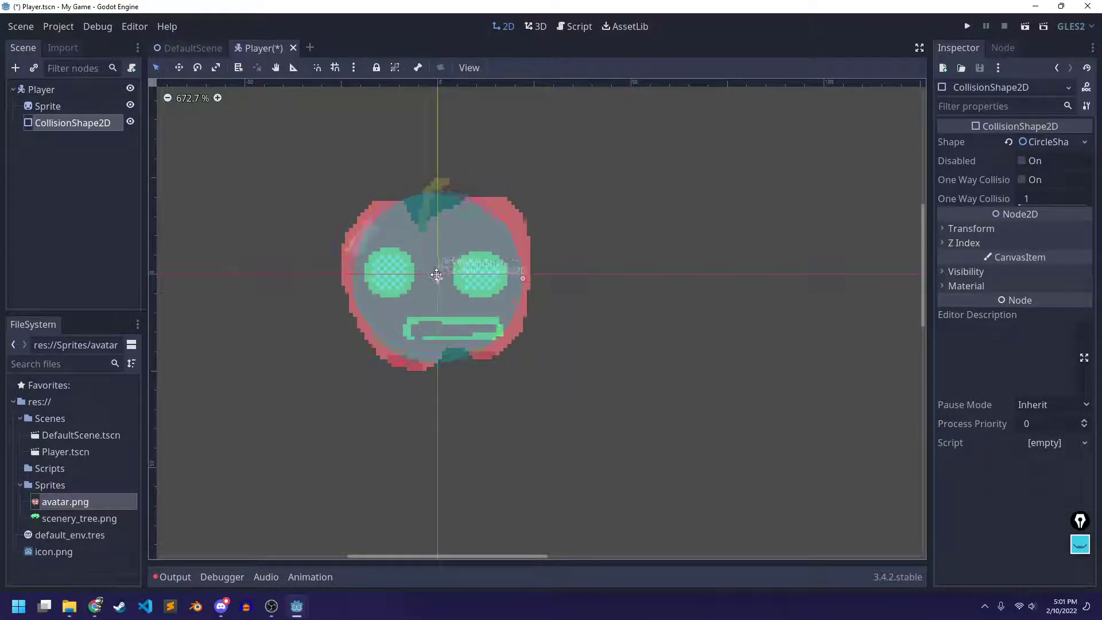
click(42, 108)
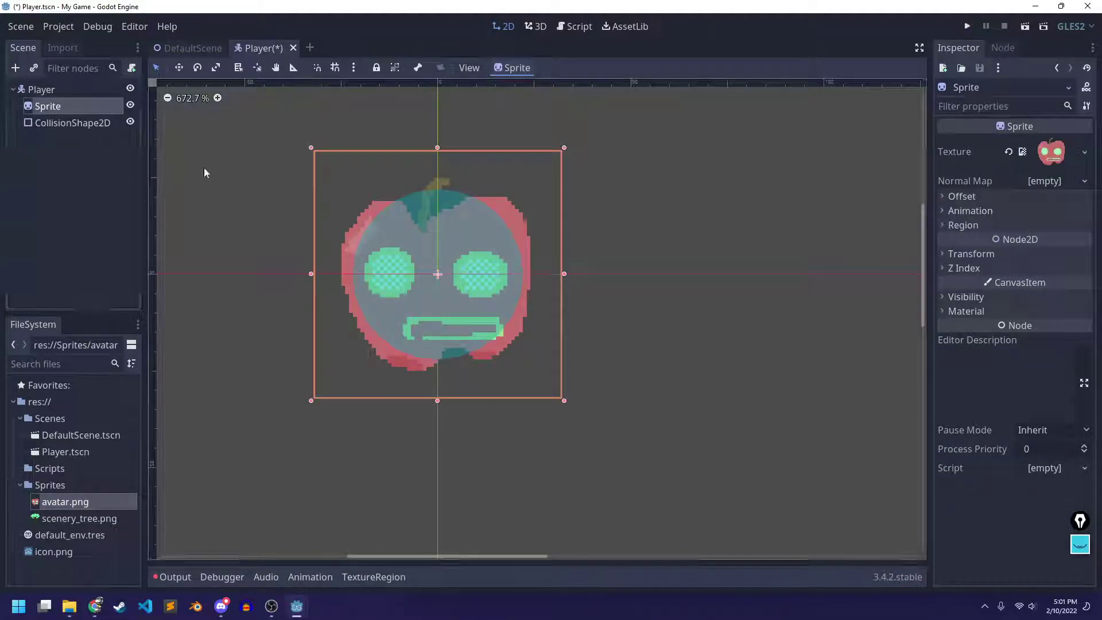
click(81, 124)
click(376, 68)
Nudge the apple Sprite slightly lower over the collision circle and save the Player scene
click(86, 106)
drag(436, 274, 433, 266)
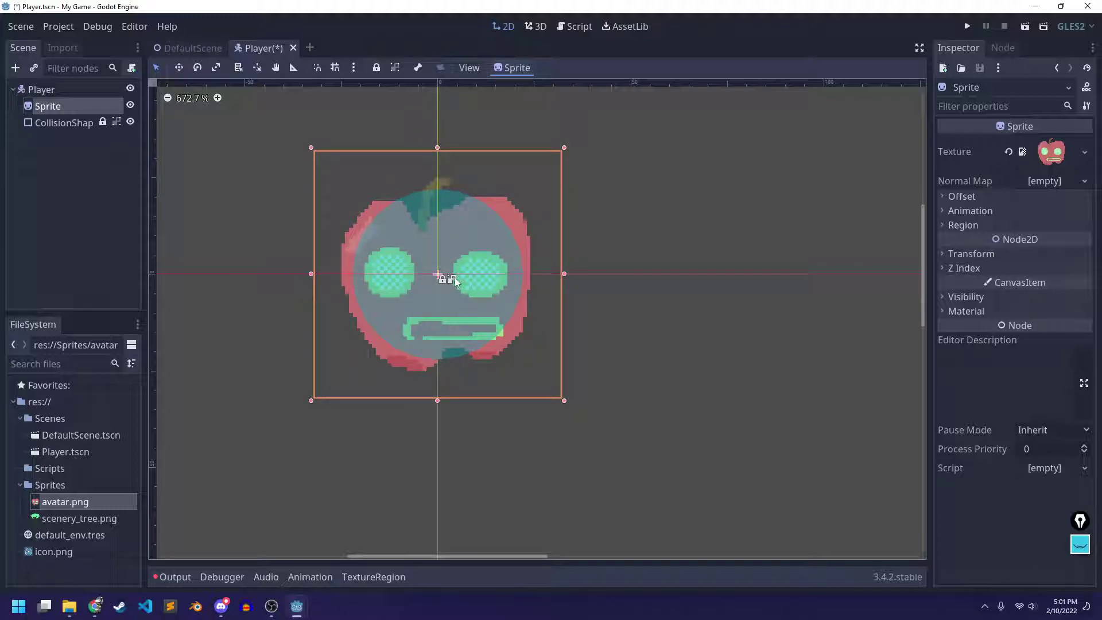
key(ctrl+s)
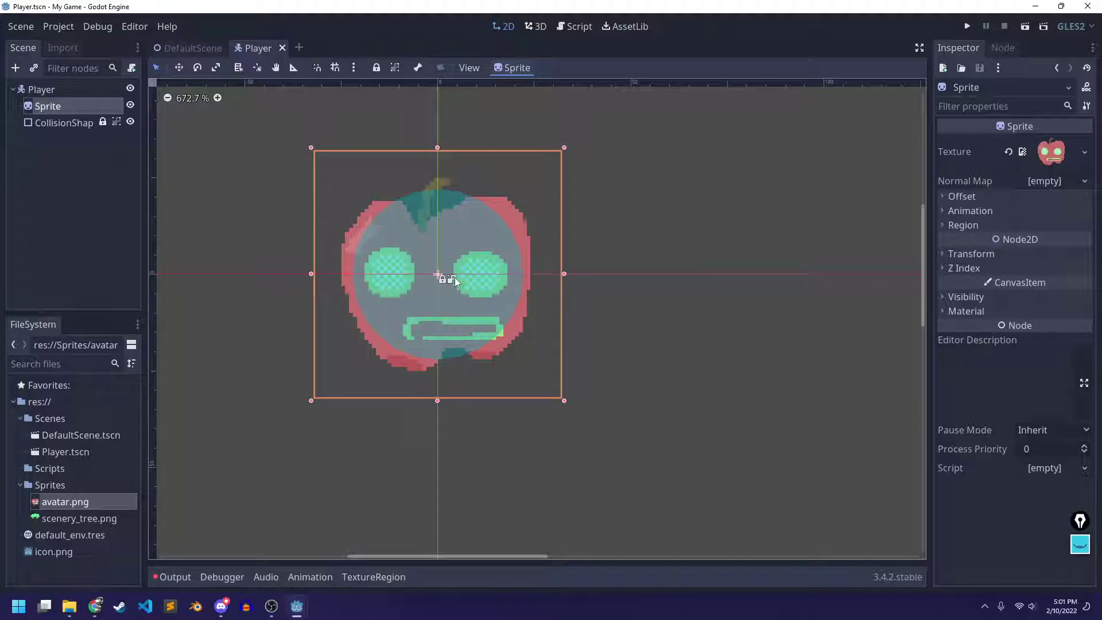
Deselect the Sprite, look over the scene, and select the Player root node
click(578, 242)
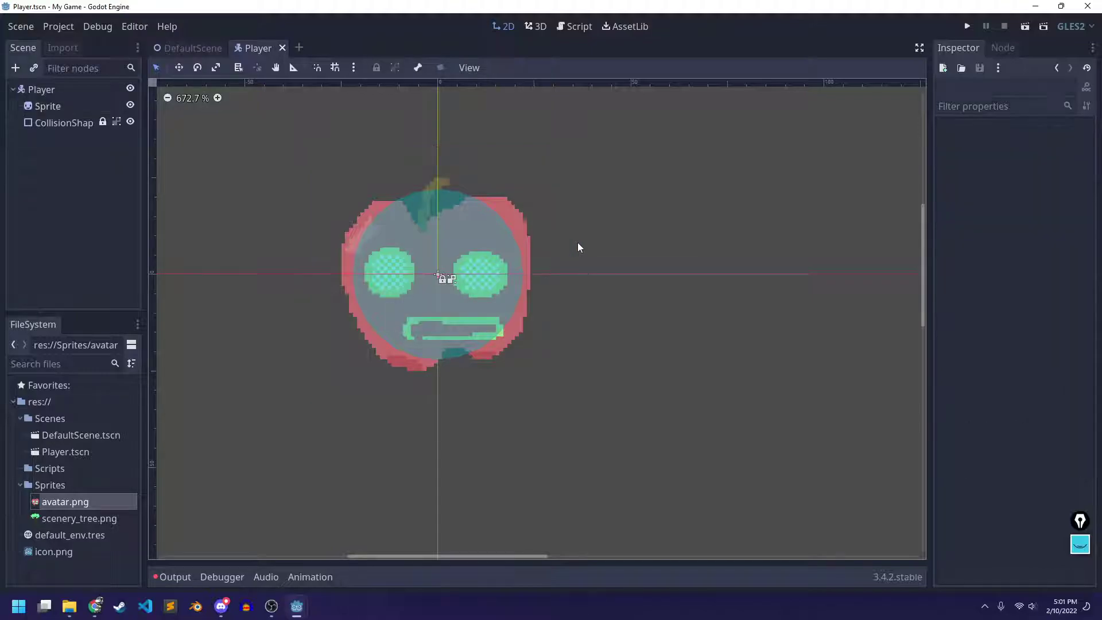
scroll(622, 255, down, 6)
scroll(622, 254, down, 6)
scroll(672, 312, right, 5)
scroll(670, 401, left, 3)
scroll(394, 302, up, 7)
scroll(385, 368, up, 3)
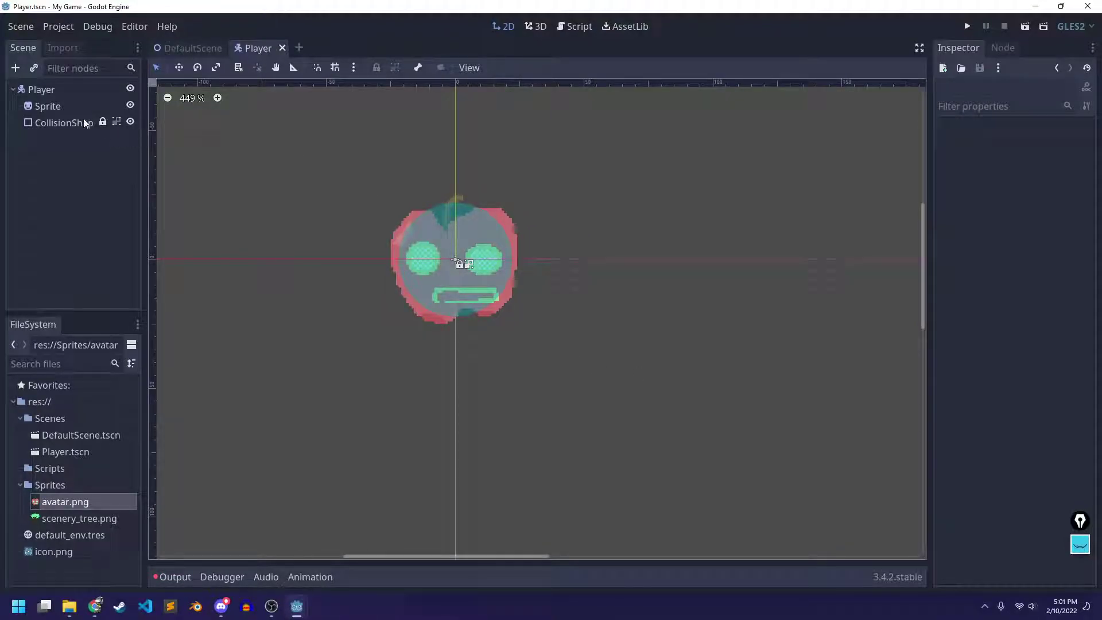
click(80, 90)
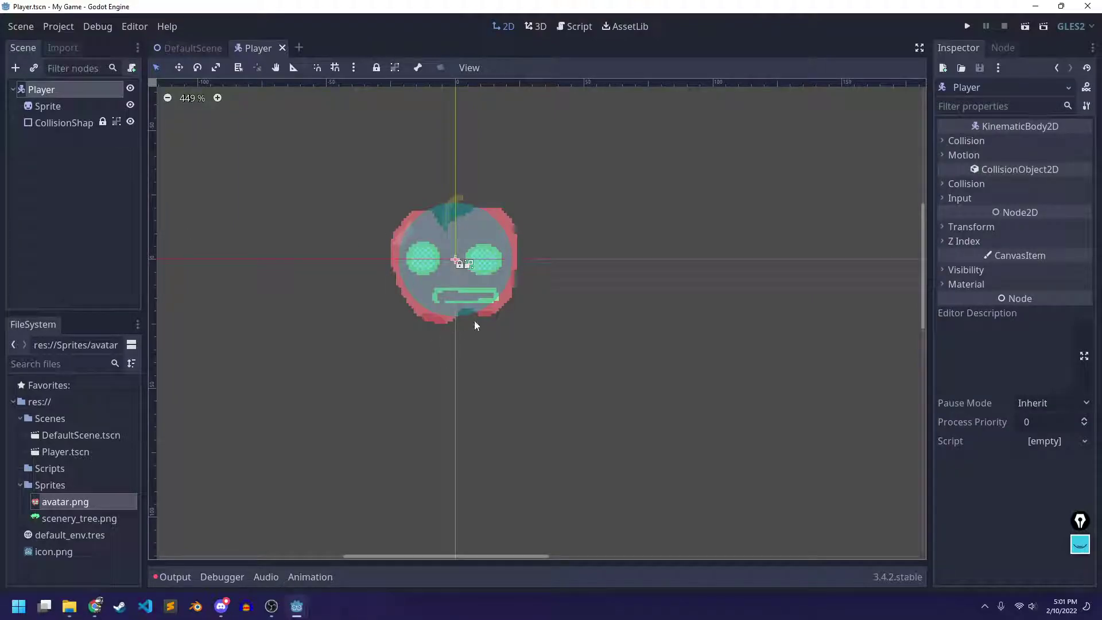
key(alt+Tab)
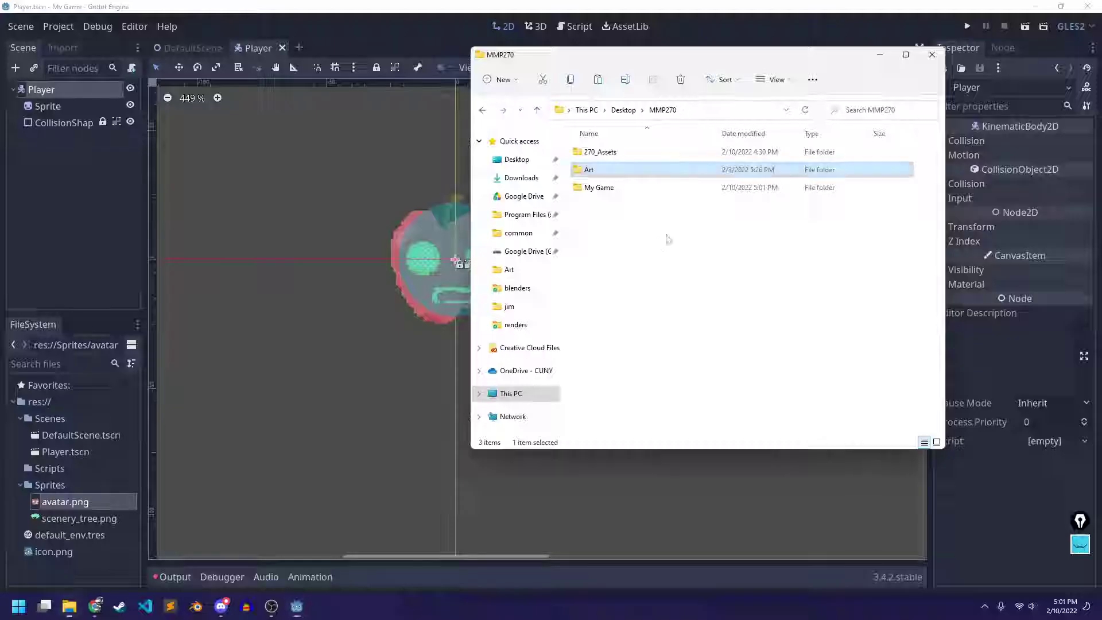
key(alt+Tab)
click(652, 230)
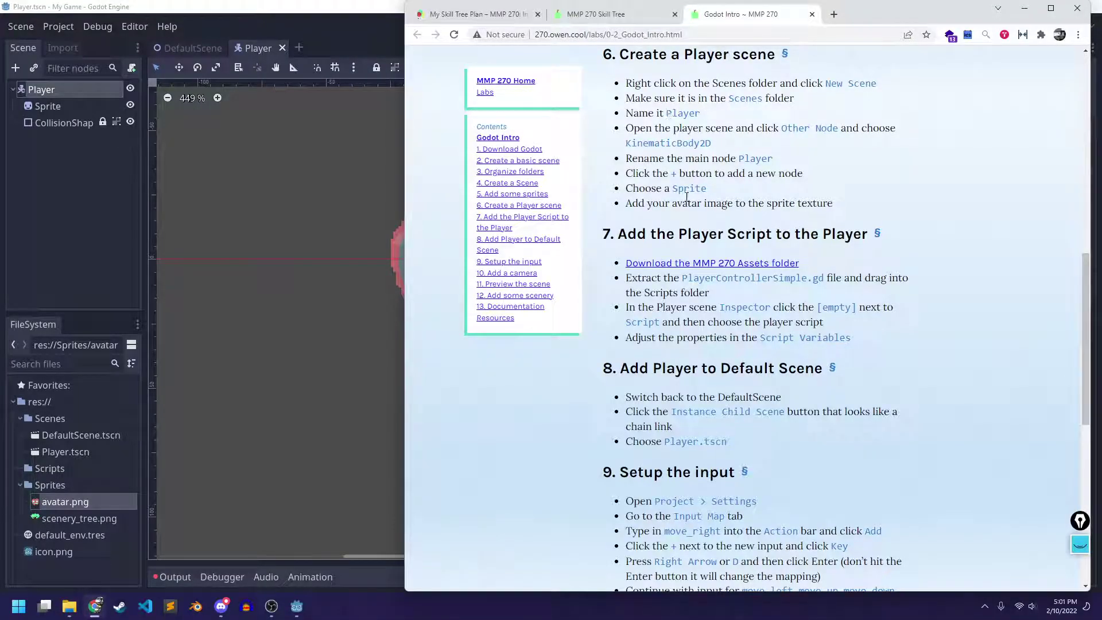
drag(625, 203, 840, 210)
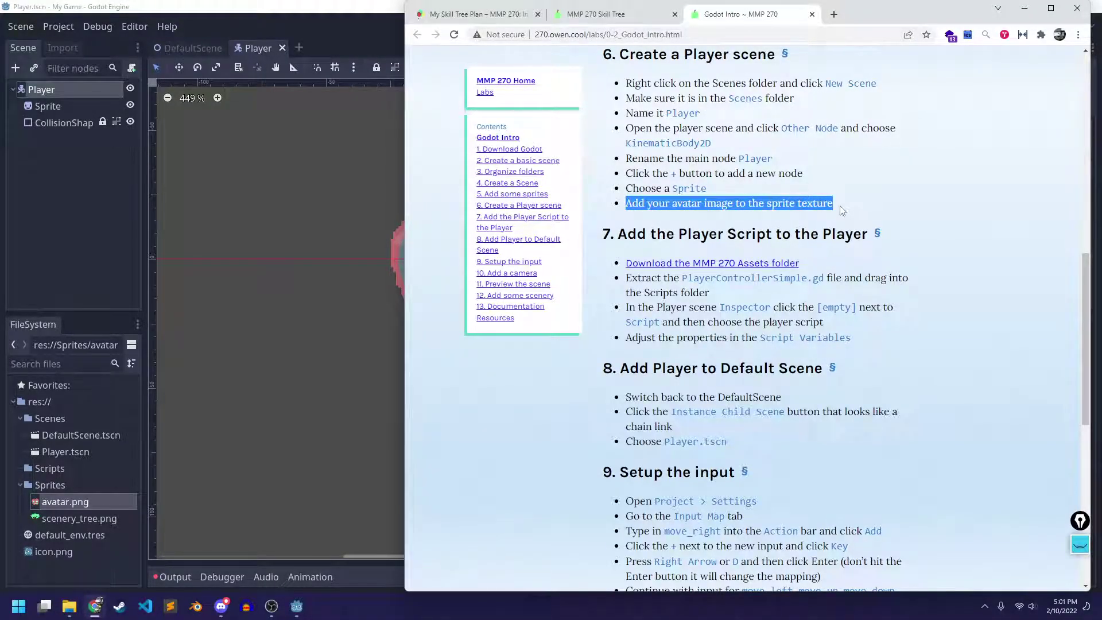
click(840, 210)
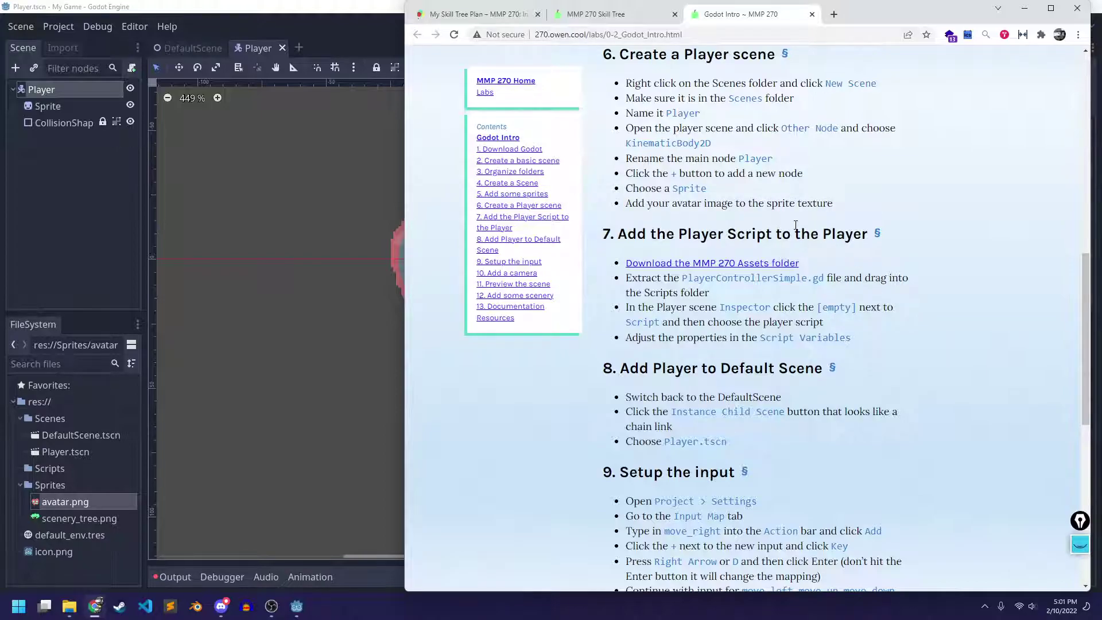
scroll(795, 224, up, 1)
scroll(796, 224, down, 2)
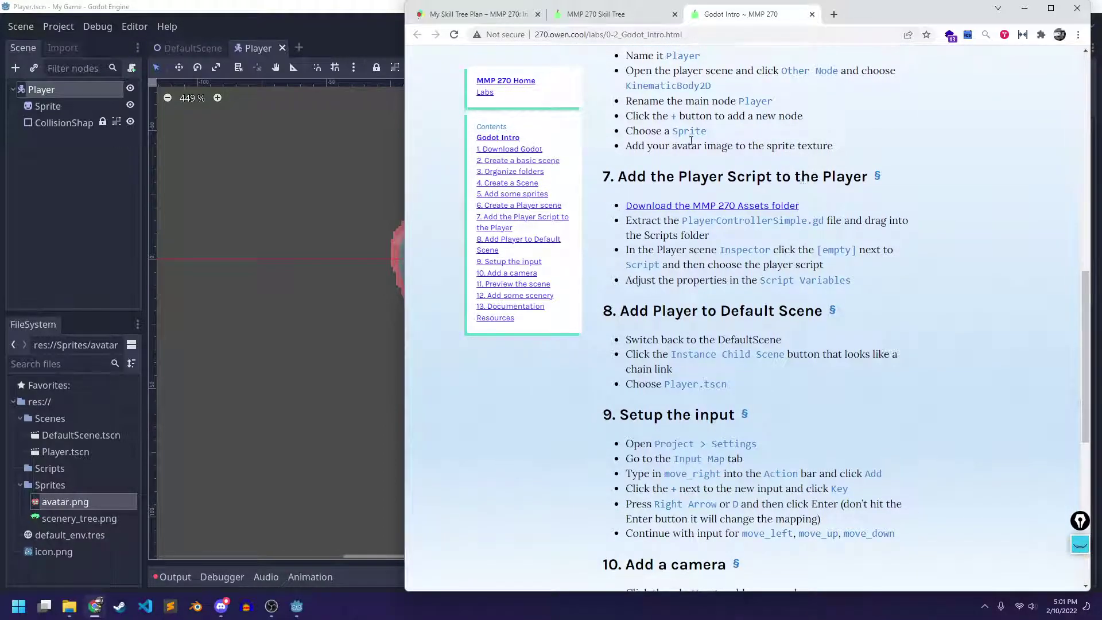
click(336, 422)
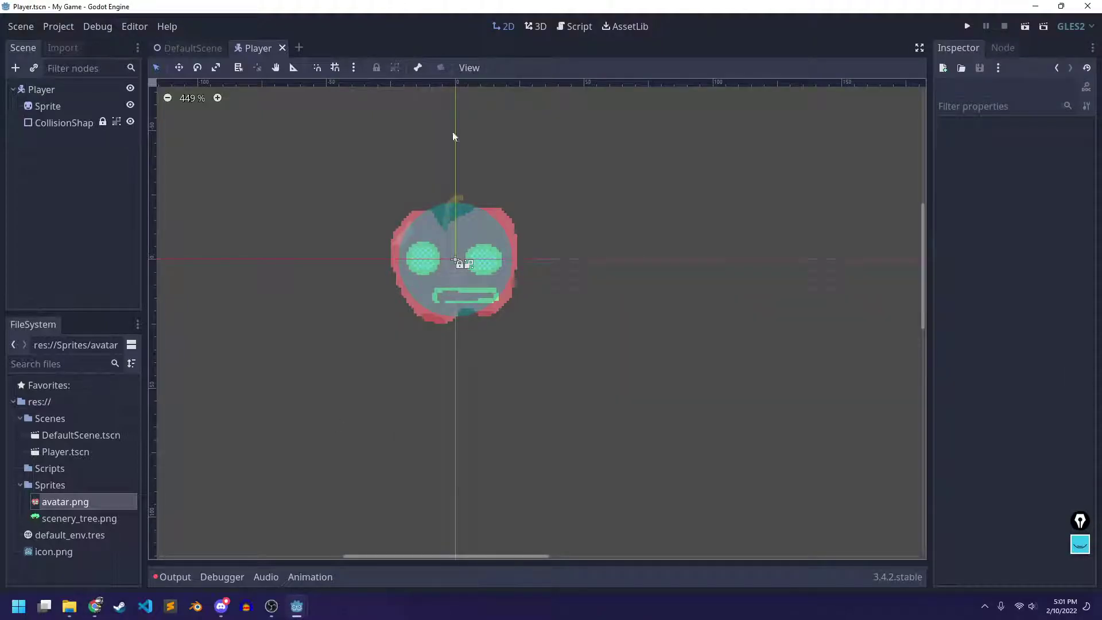
Locate and select PlayerControllerSimple.gd in MMP270's 270_Assets/Scripts folder
click(70, 606)
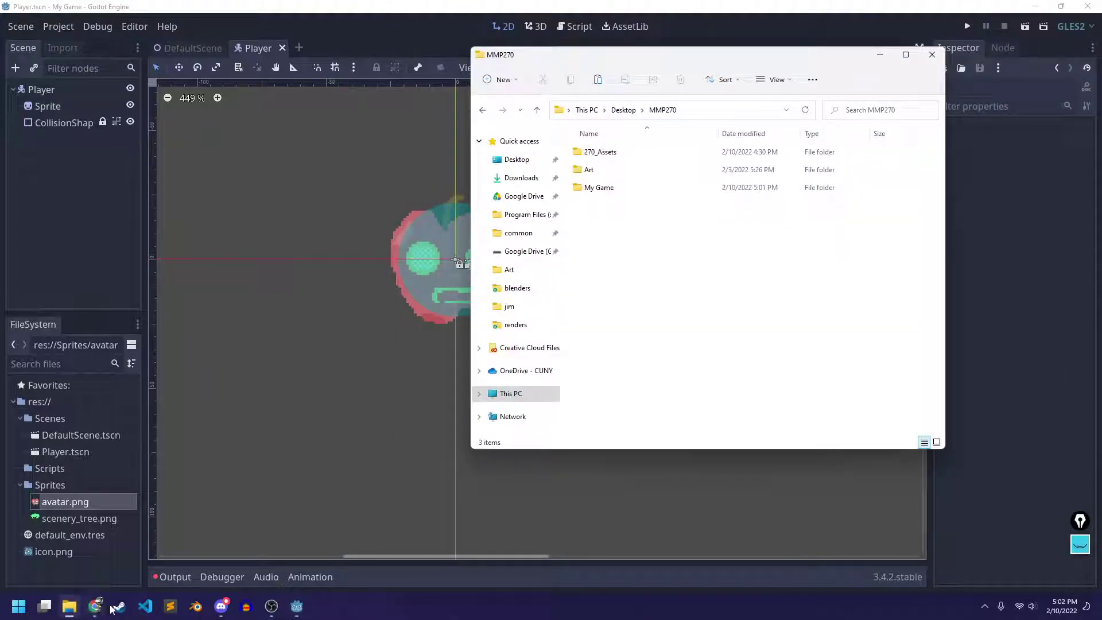
double_click(611, 156)
double_click(608, 207)
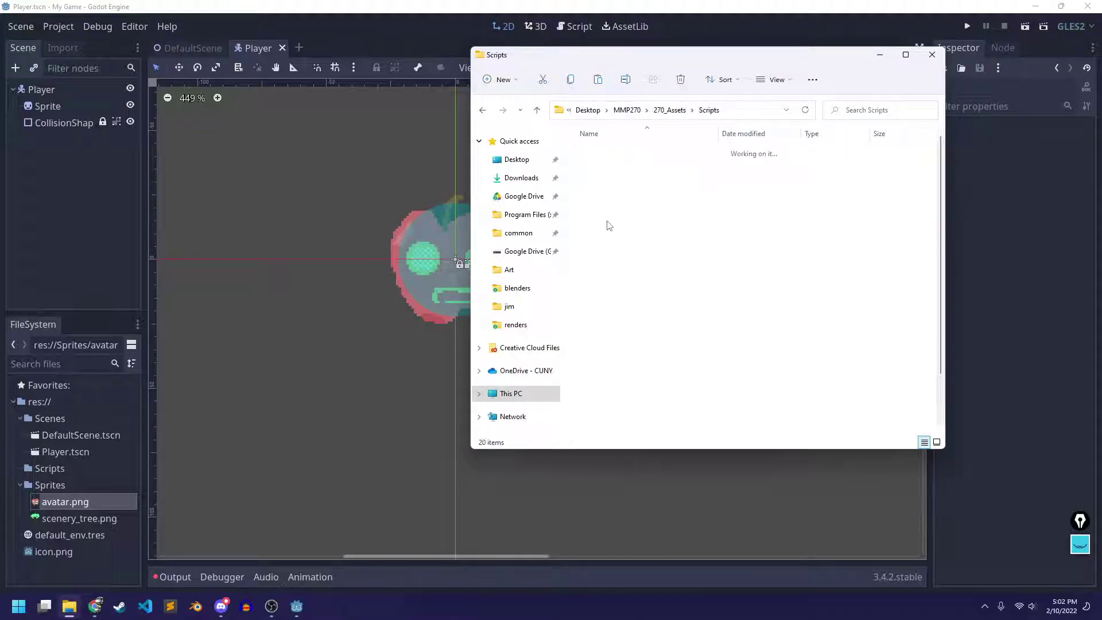
scroll(649, 281, down, 2)
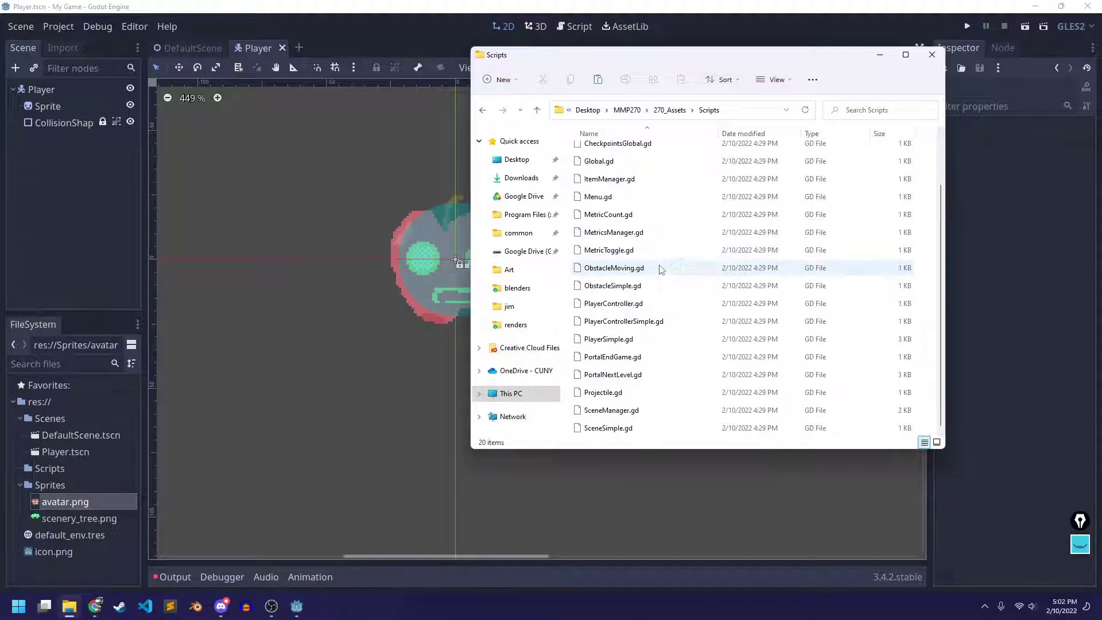
click(655, 325)
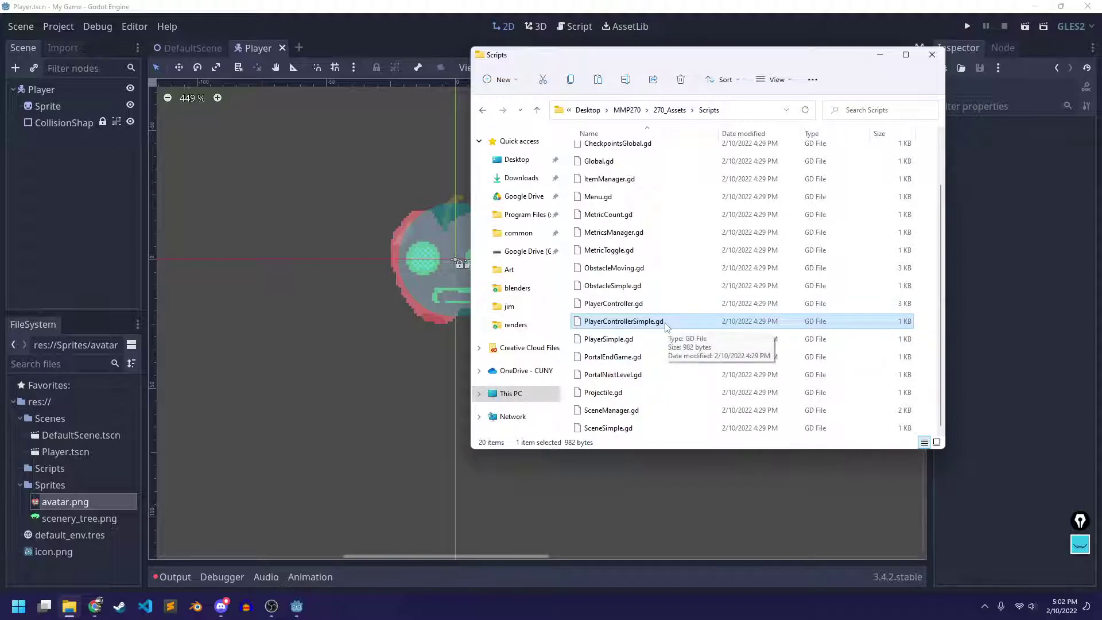
right_click(633, 326)
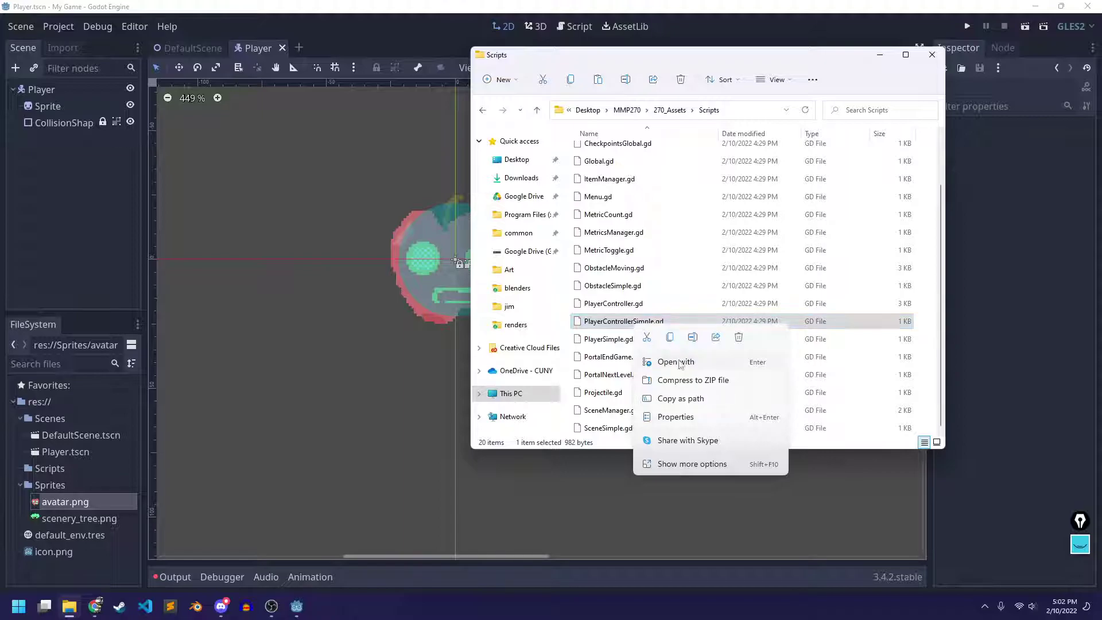
key(Escape)
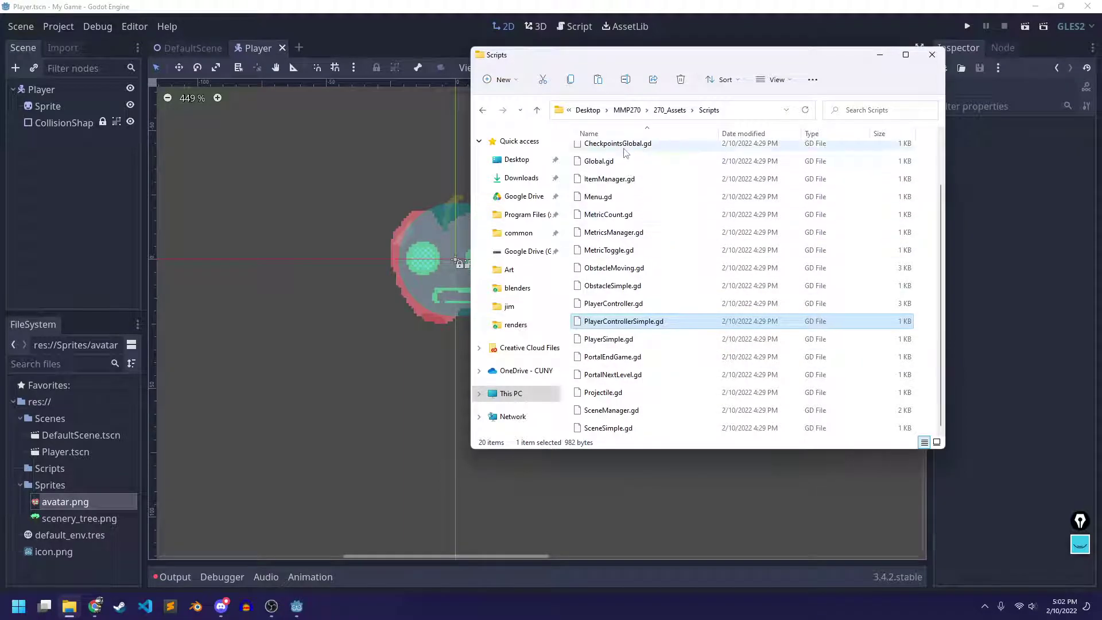
Paste the script into the My Game project's empty Scripts folder
click(627, 110)
double_click(603, 188)
double_click(595, 188)
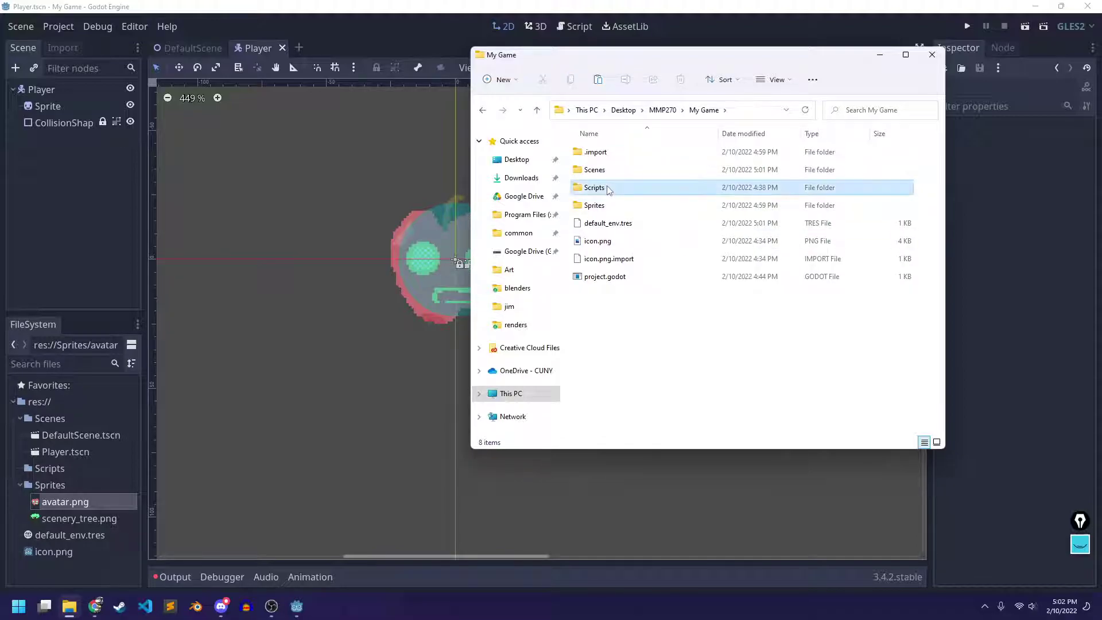
right_click(617, 185)
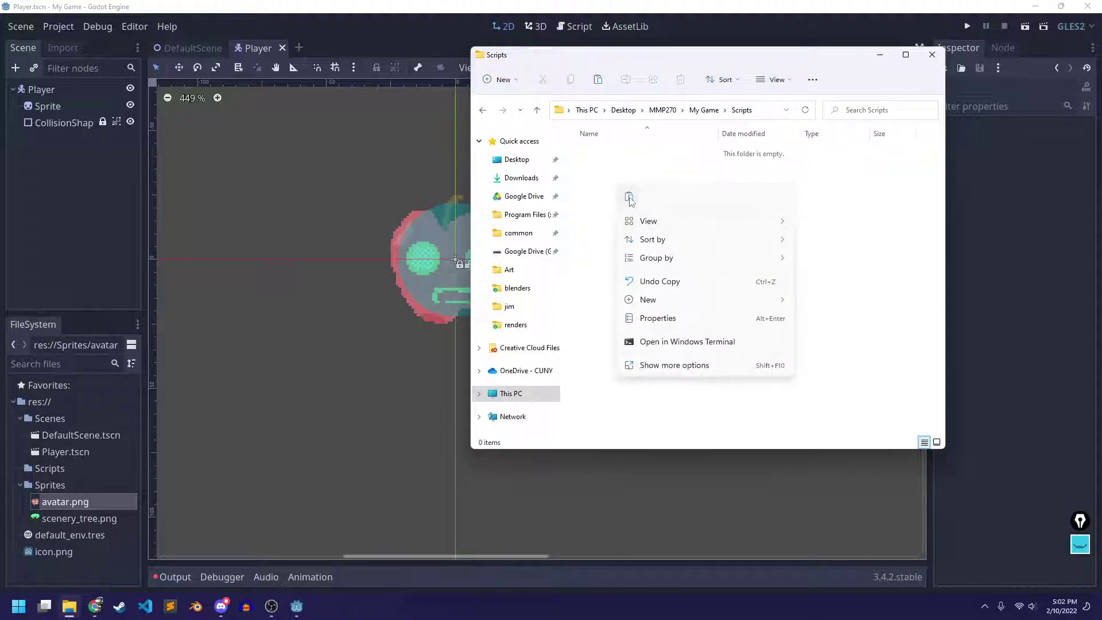
click(629, 197)
Return to Godot and expand the Scripts folder in the project files
drag(601, 61, 660, 74)
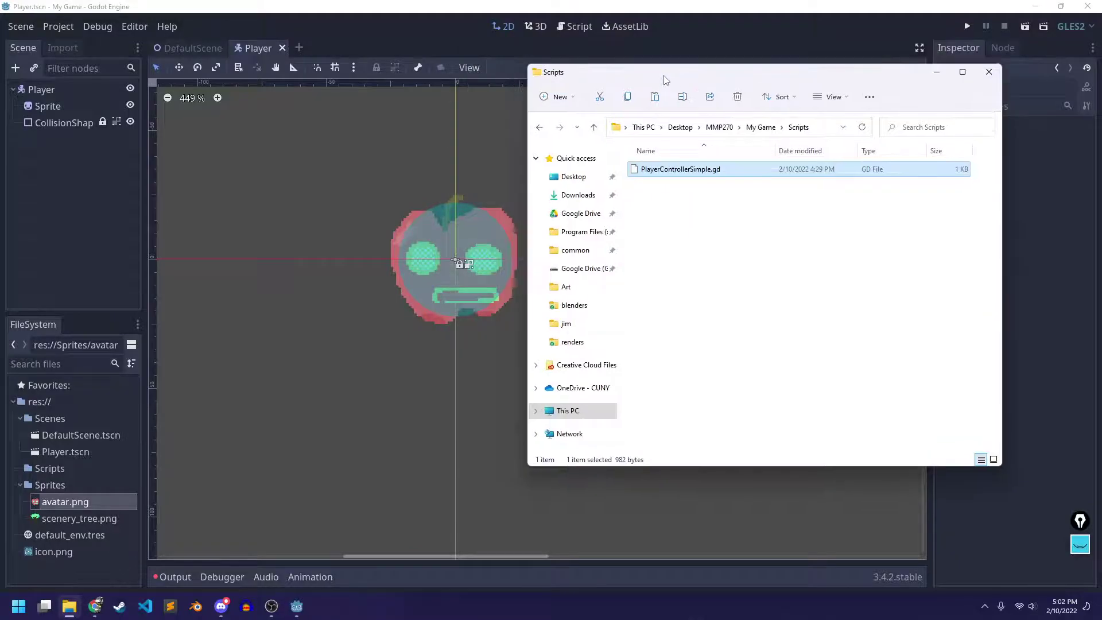
click(446, 32)
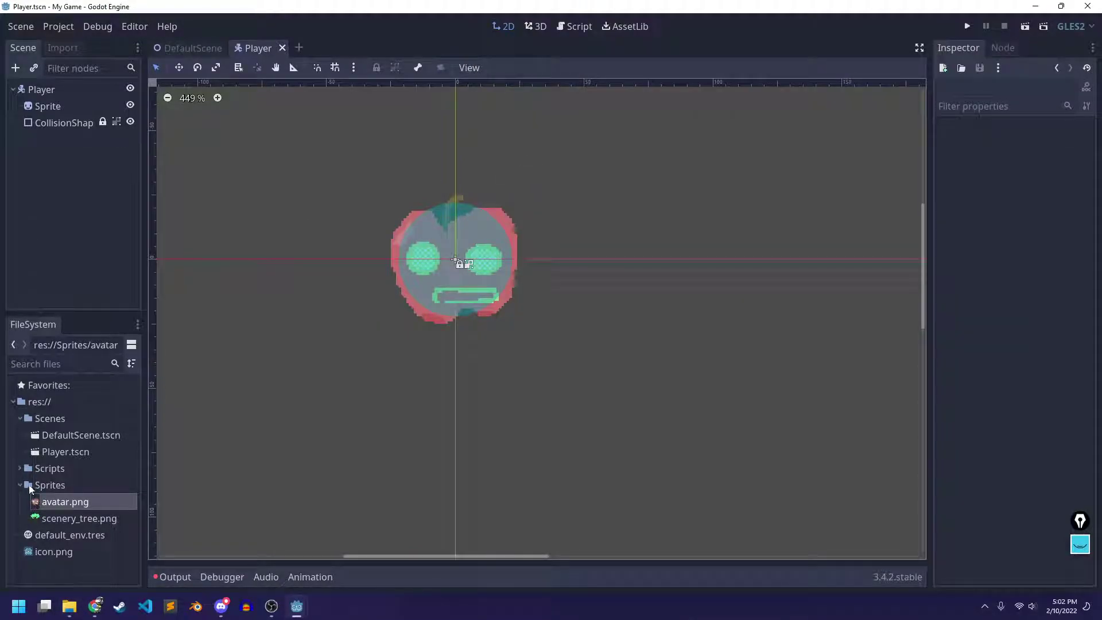
click(19, 468)
double_click(88, 484)
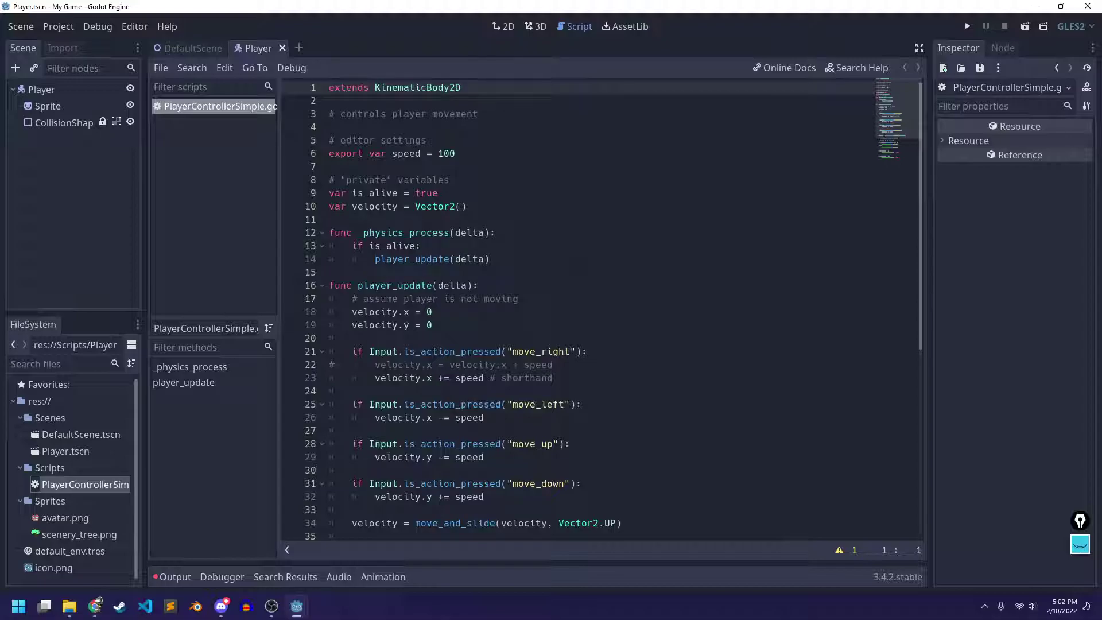
scroll(562, 265, down, 8)
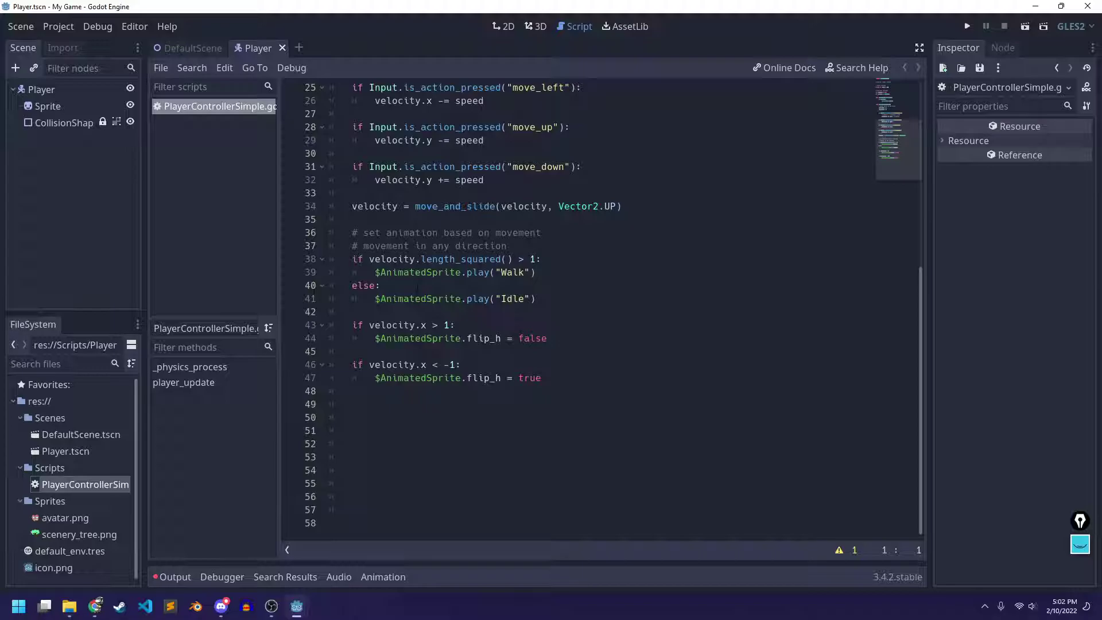
scroll(494, 331, up, 5)
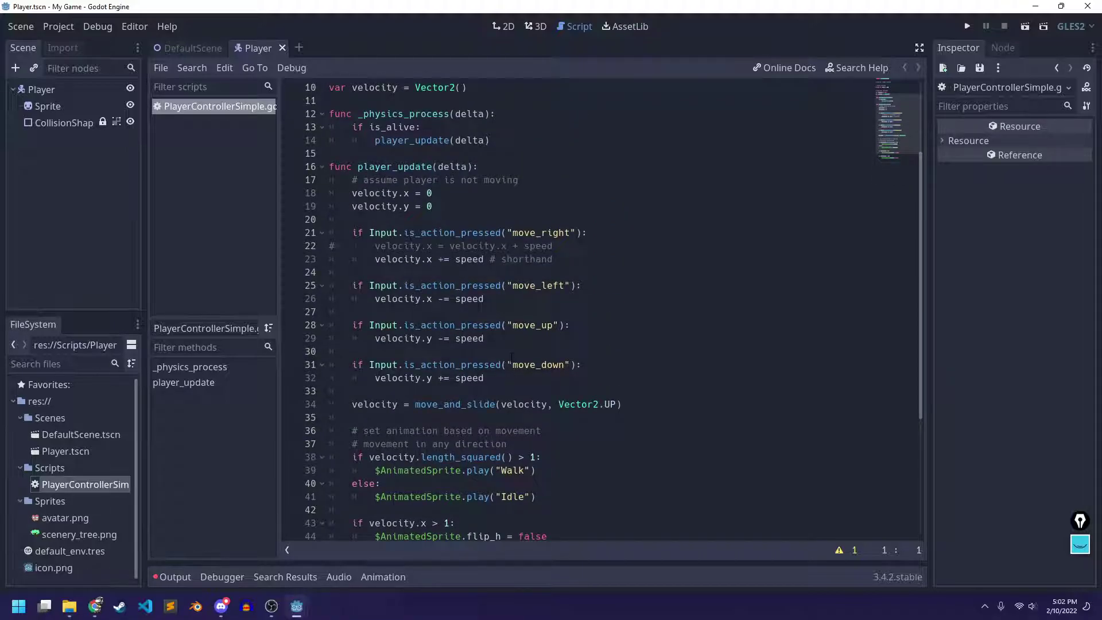
scroll(511, 356, down, 2)
scroll(500, 333, down, 1)
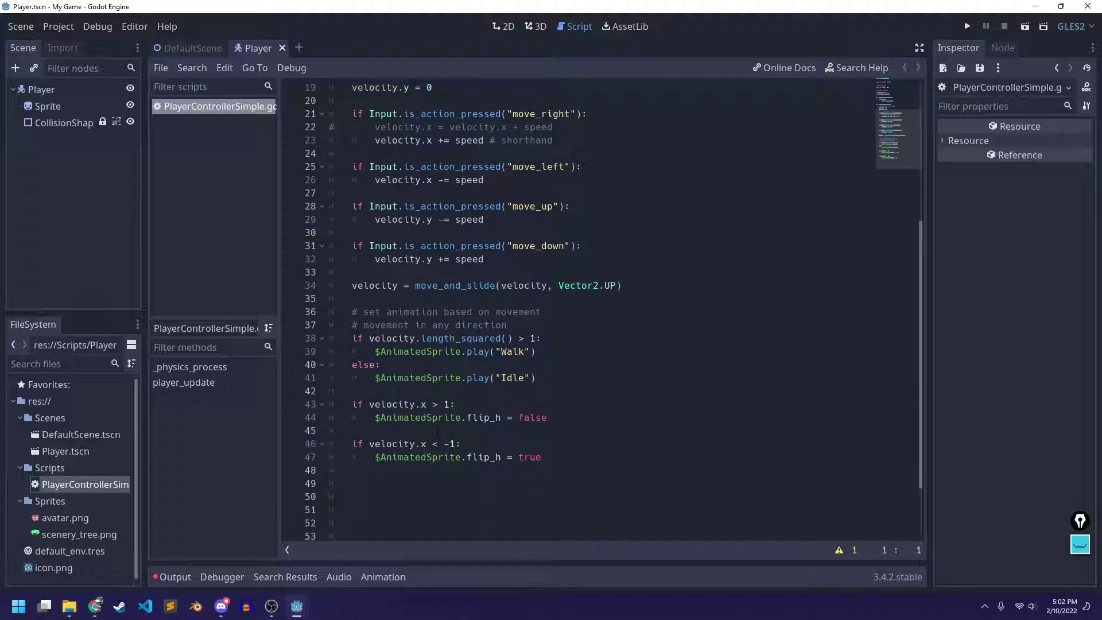
scroll(500, 334, up, 6)
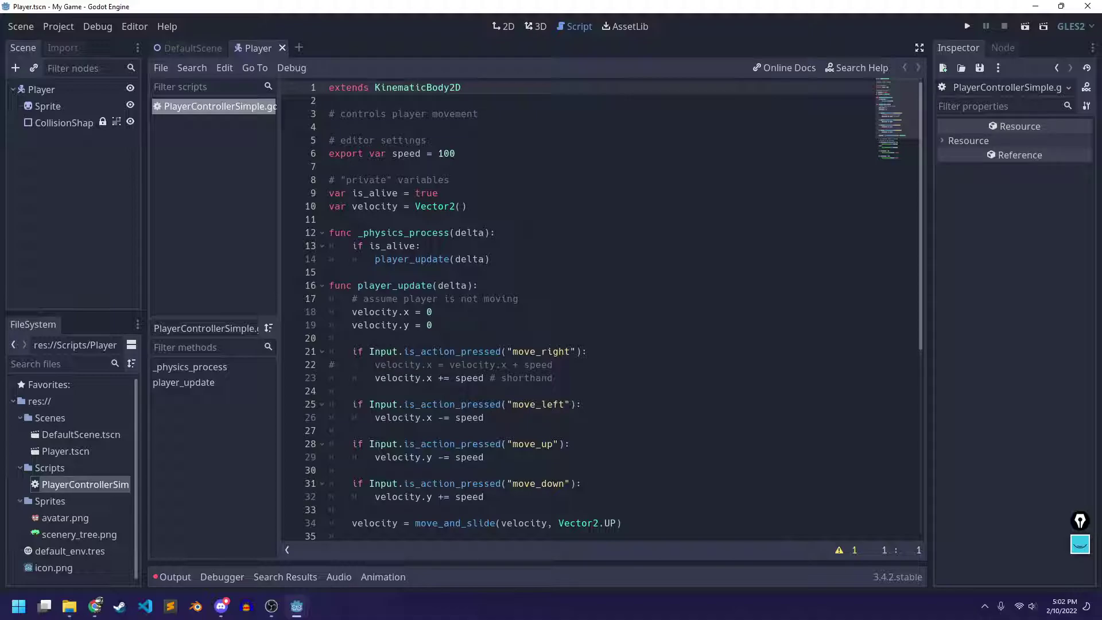
click(501, 26)
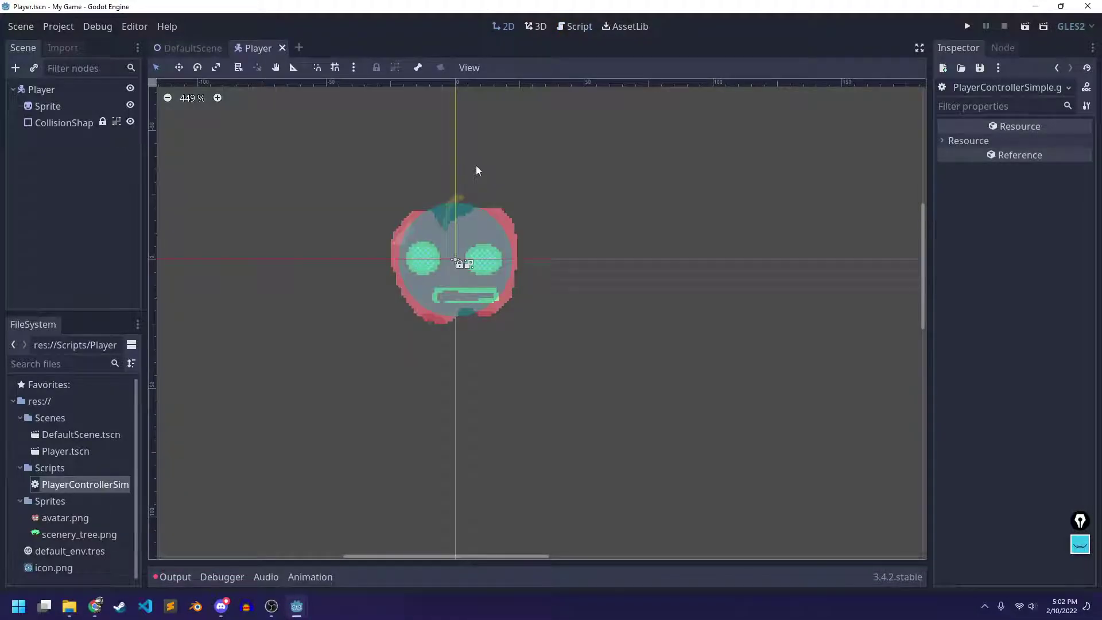
Load Scripts/PlayerControllerSimple.gd as the Player's script, save, and switch to DefaultScene
click(40, 89)
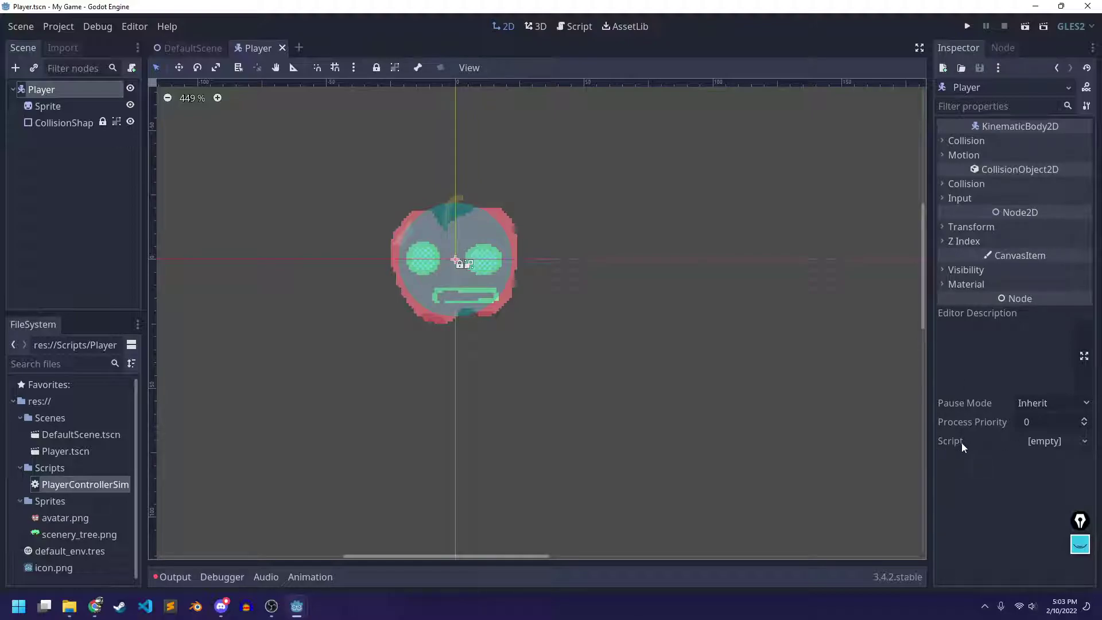
click(1056, 446)
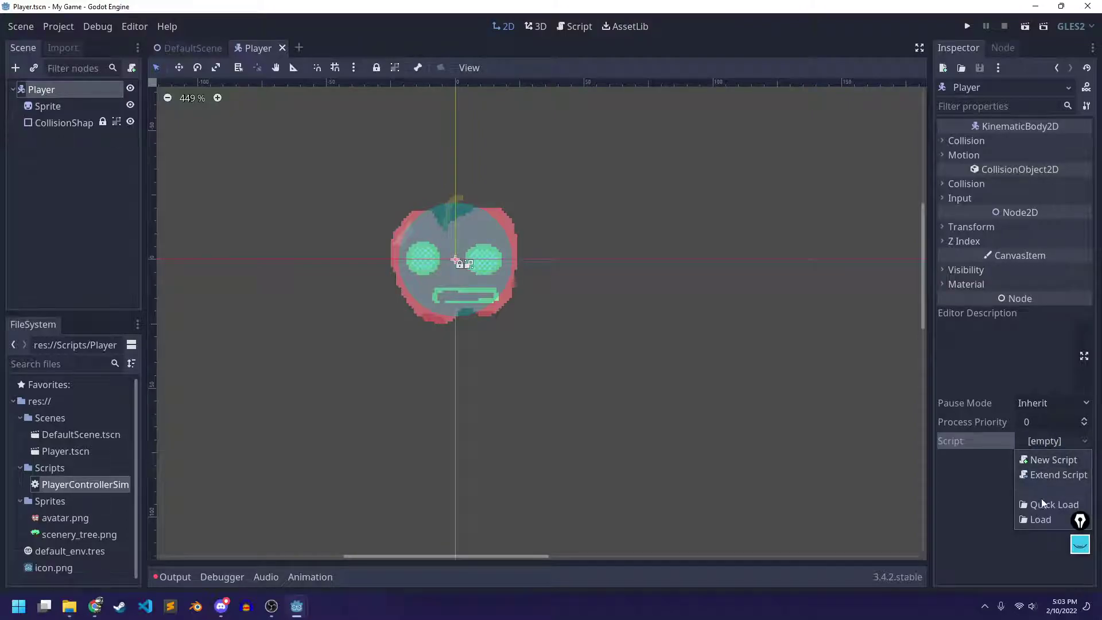
click(1038, 521)
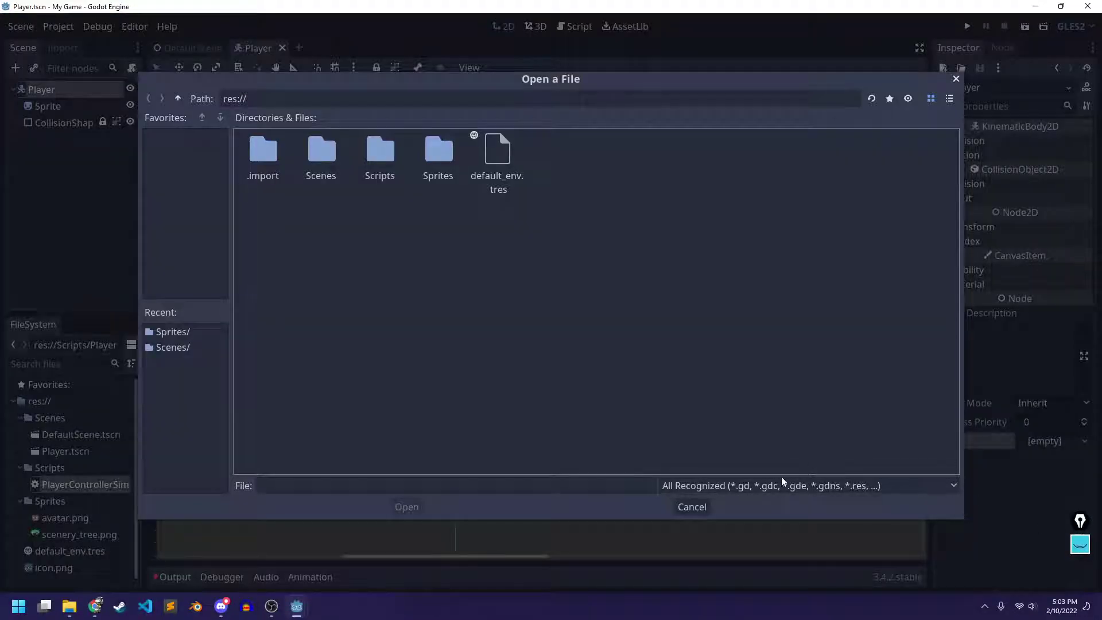
double_click(387, 143)
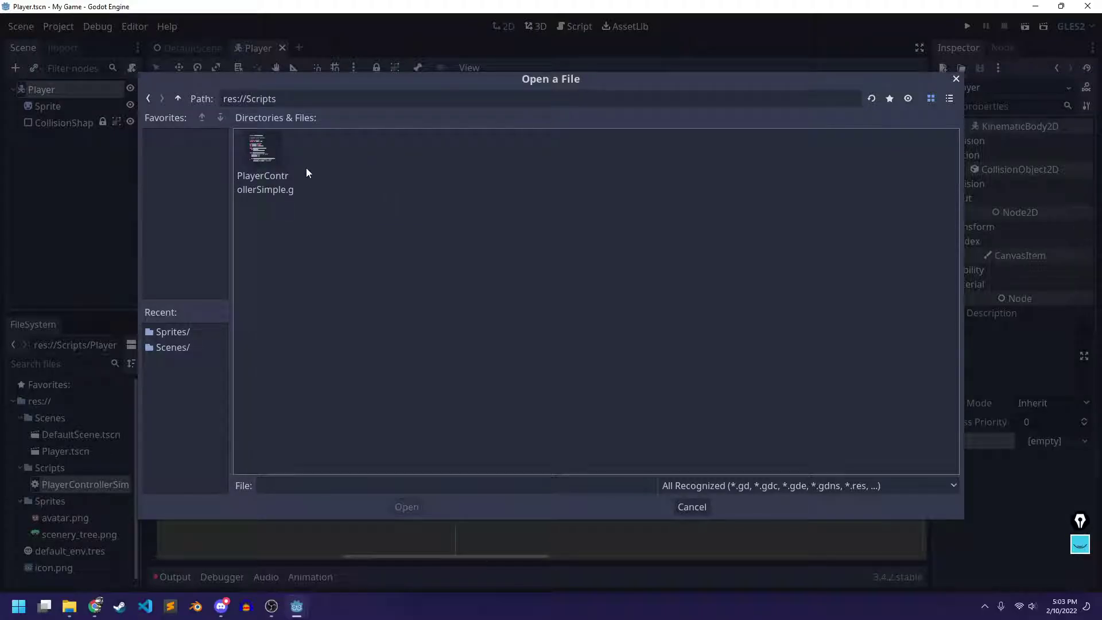
click(264, 155)
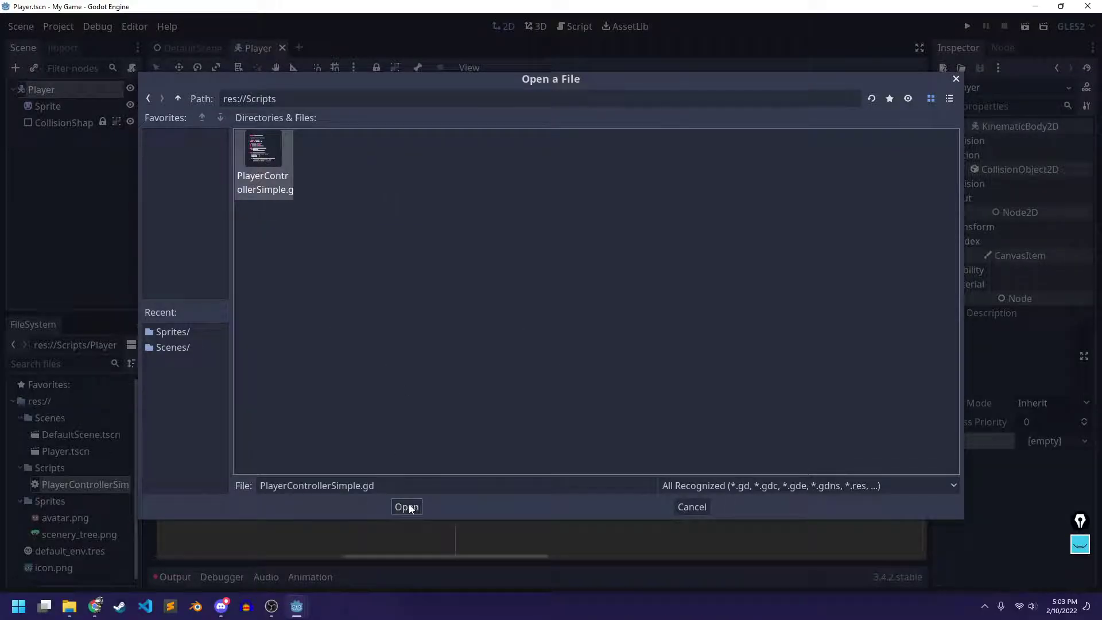
click(408, 507)
key(ctrl+s)
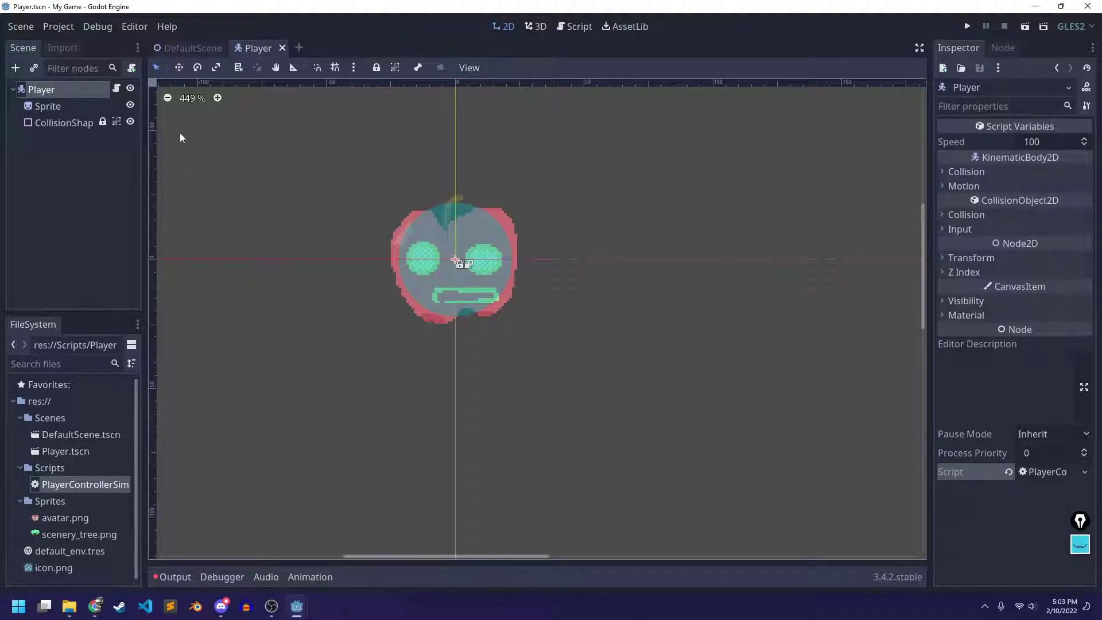
click(187, 48)
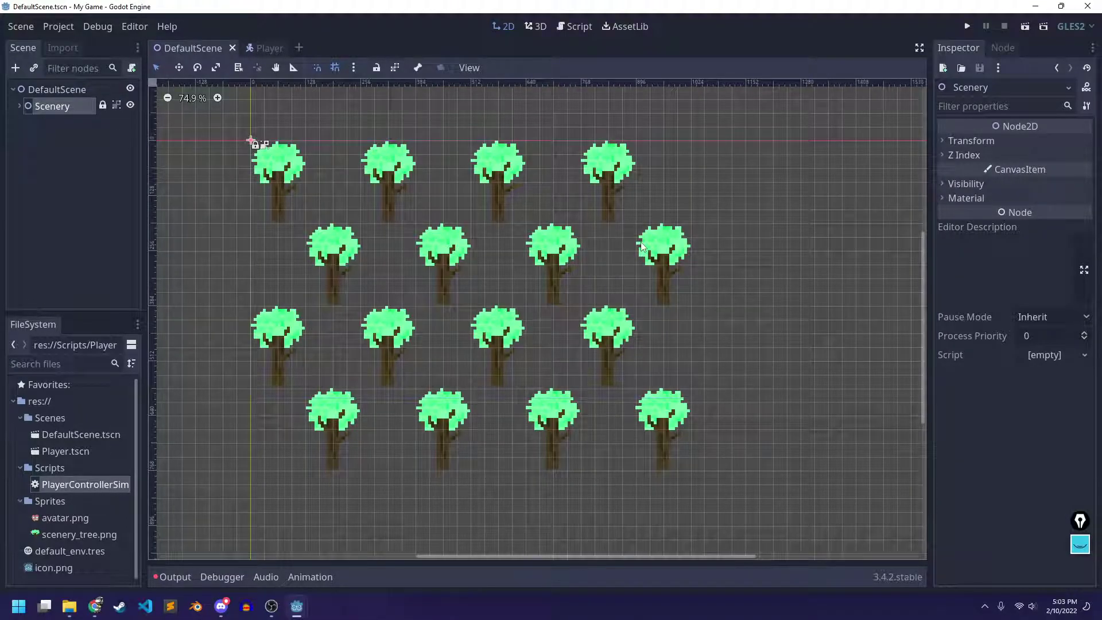
Instance Scenes/Player.tscn as a child of the DefaultScene root node
click(63, 170)
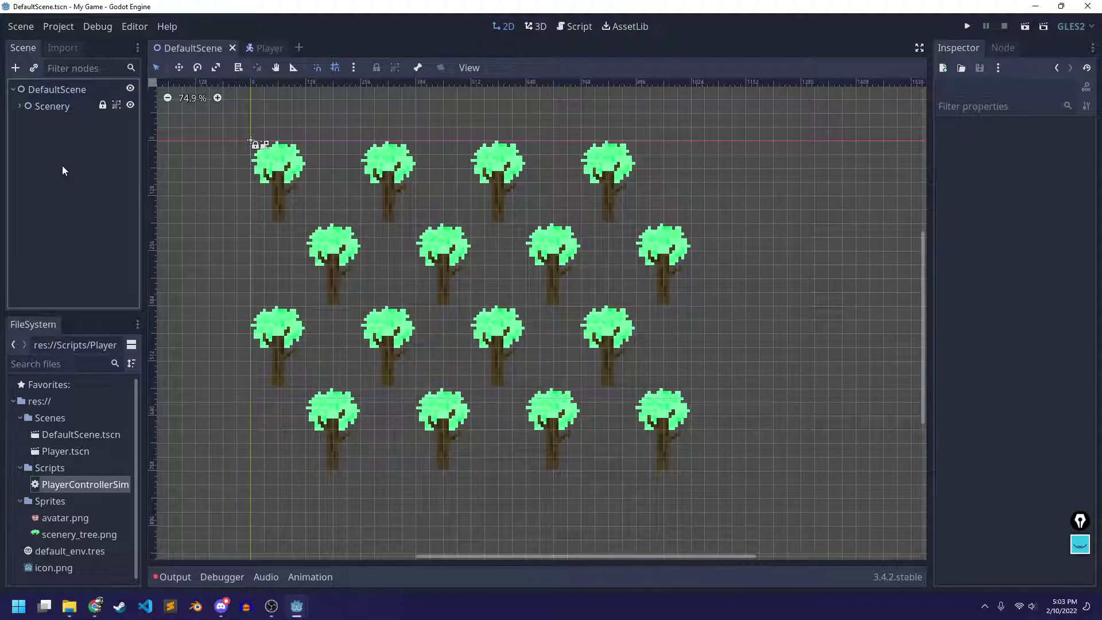
click(16, 68)
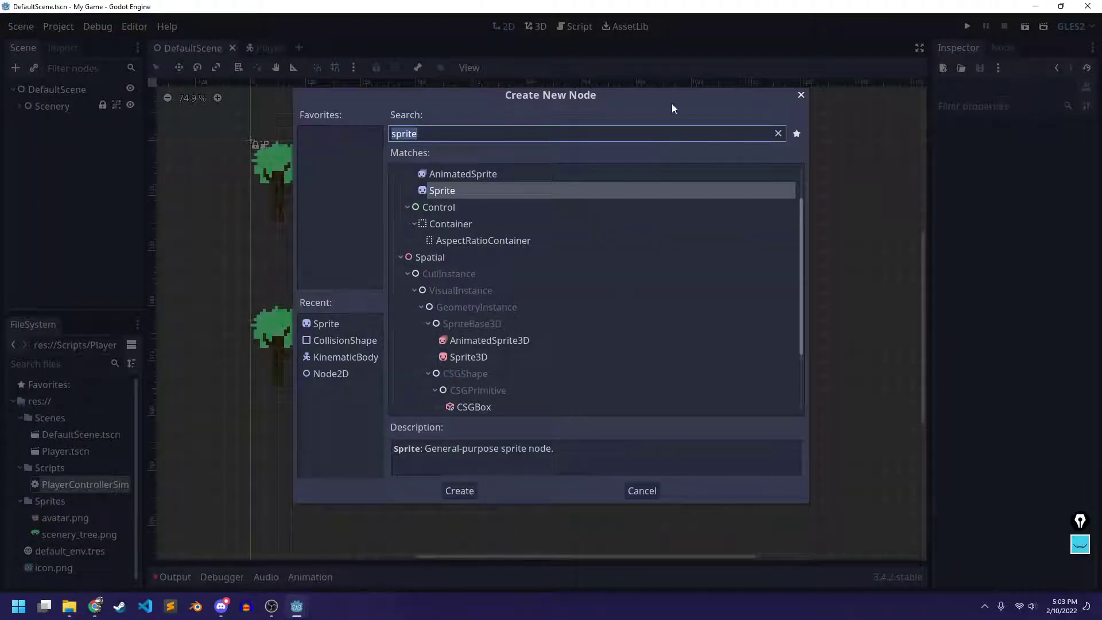
click(801, 96)
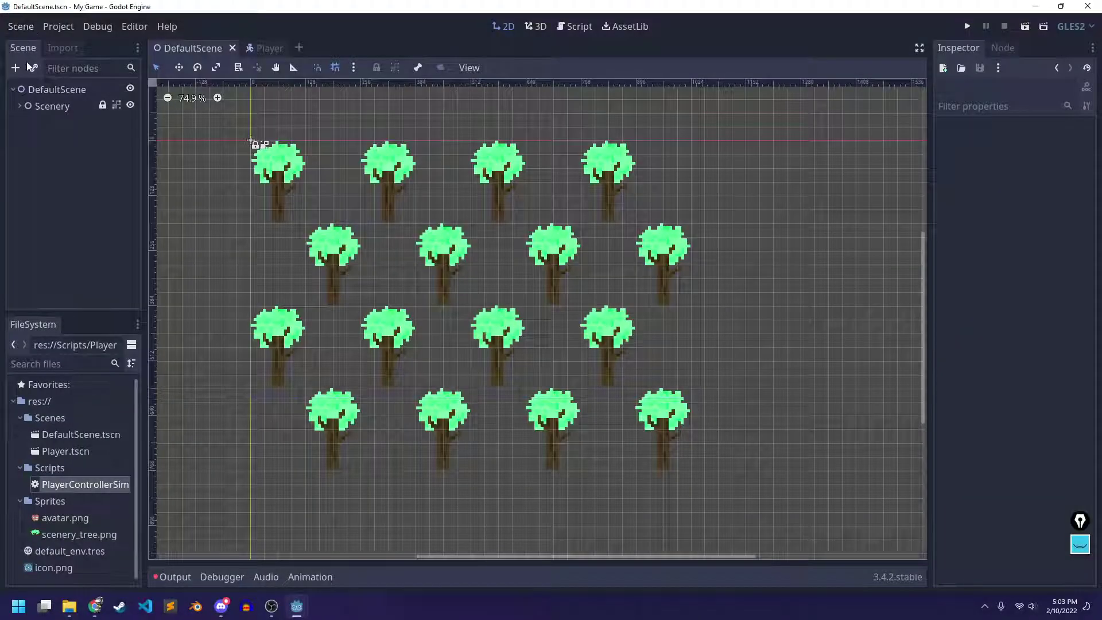
click(43, 90)
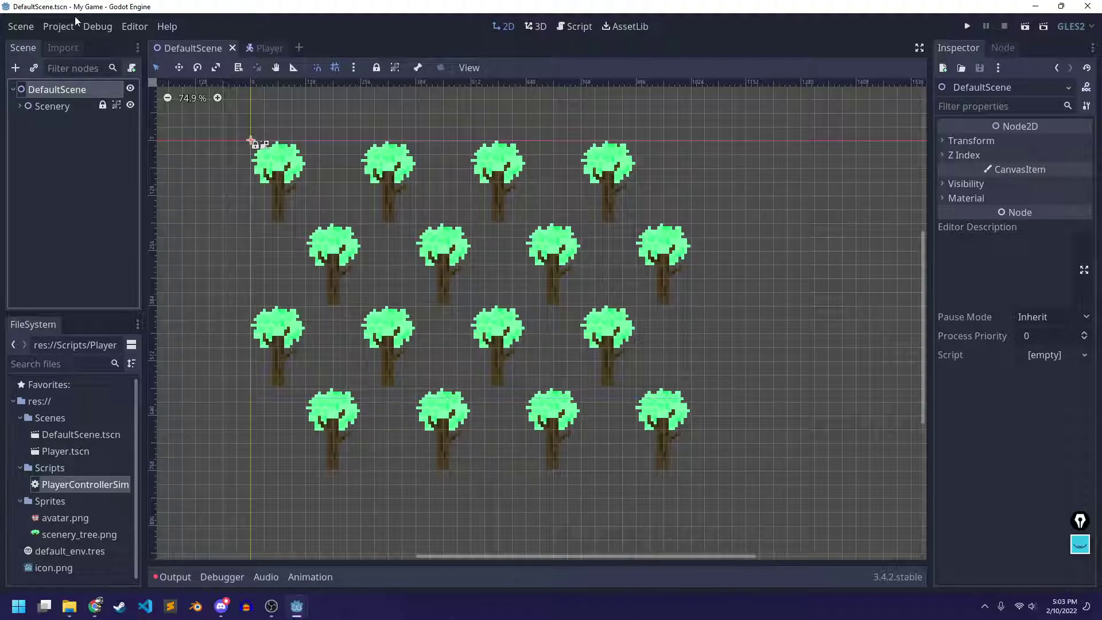
click(36, 70)
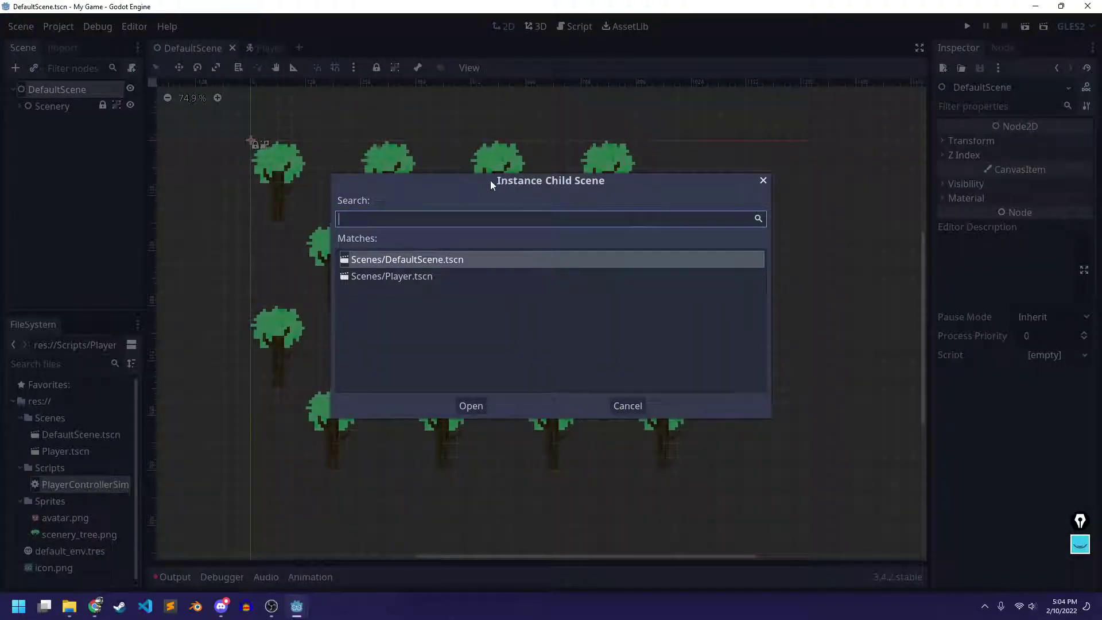
click(431, 280)
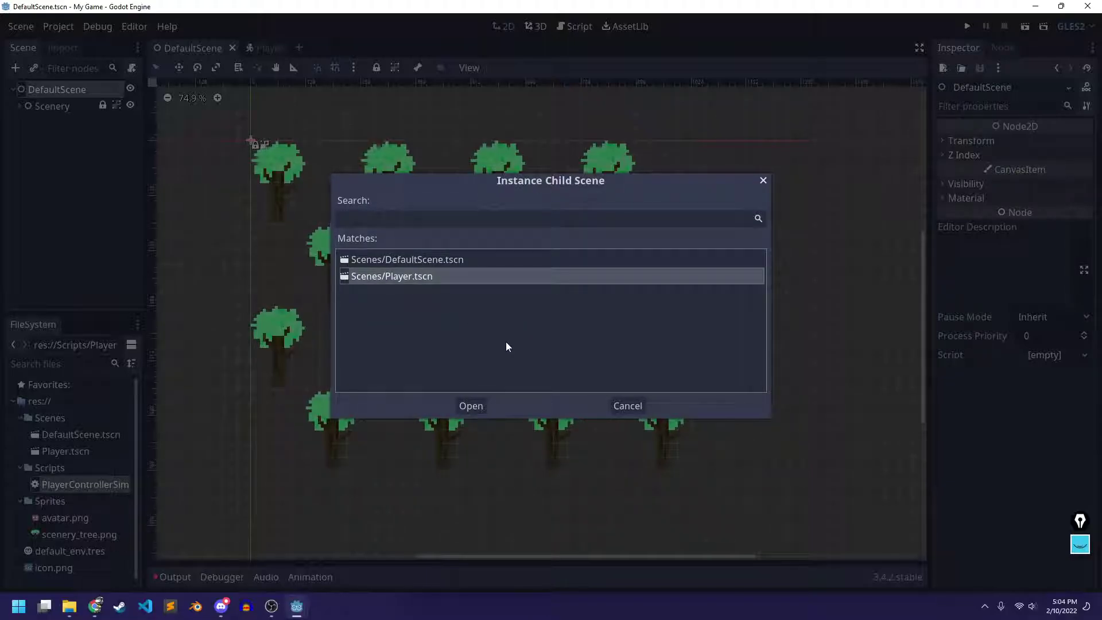
click(475, 405)
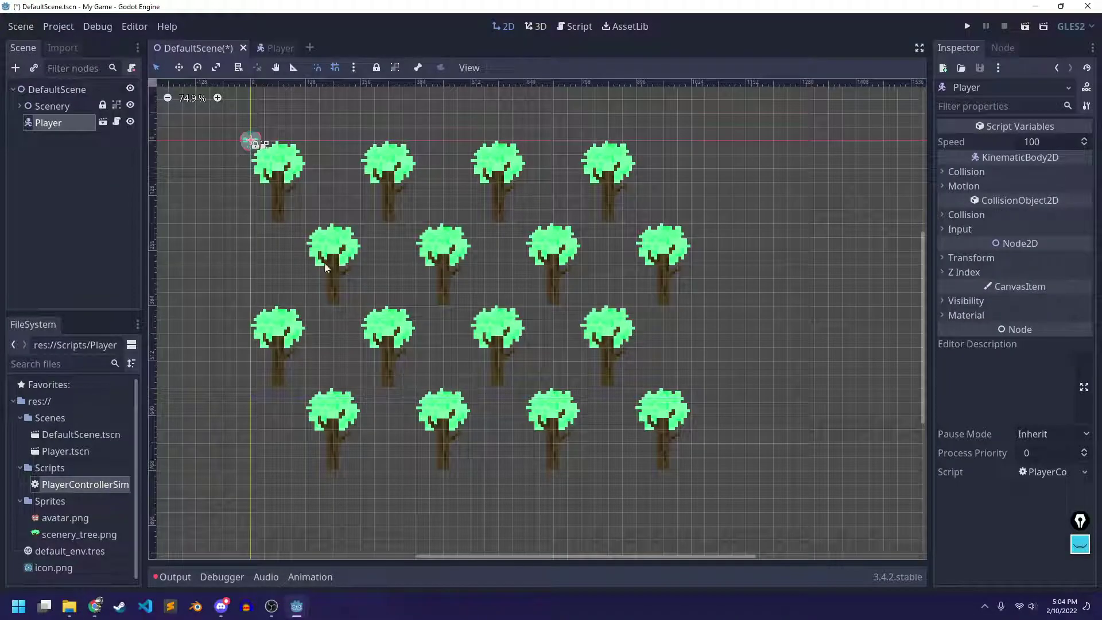
Drag the Player between the top-left trees and save DefaultScene
drag(252, 143, 347, 201)
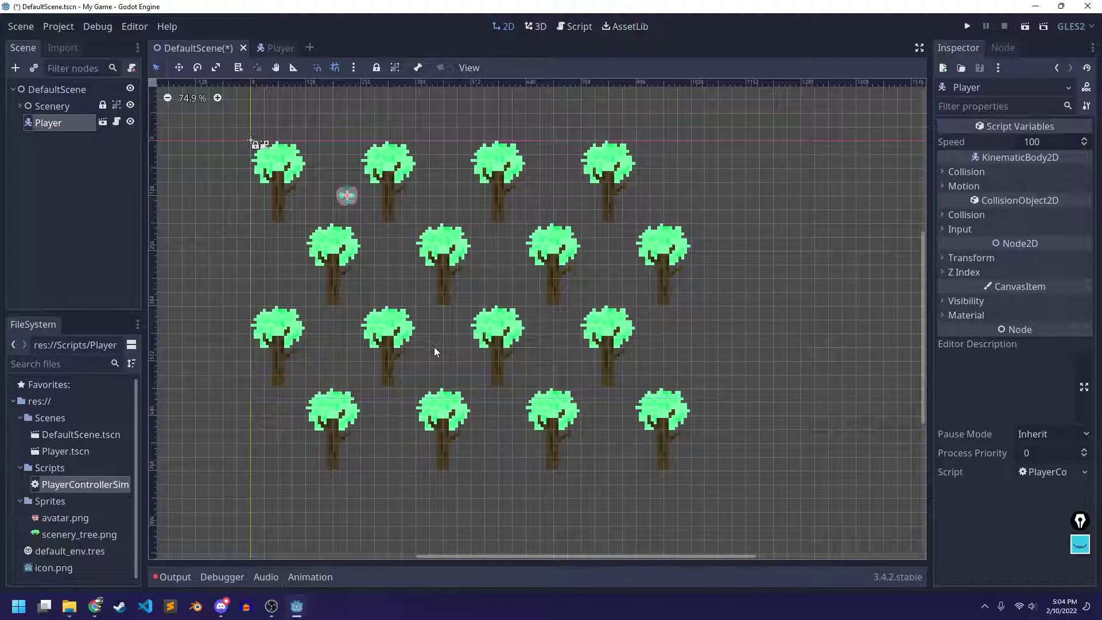
key(ctrl+s)
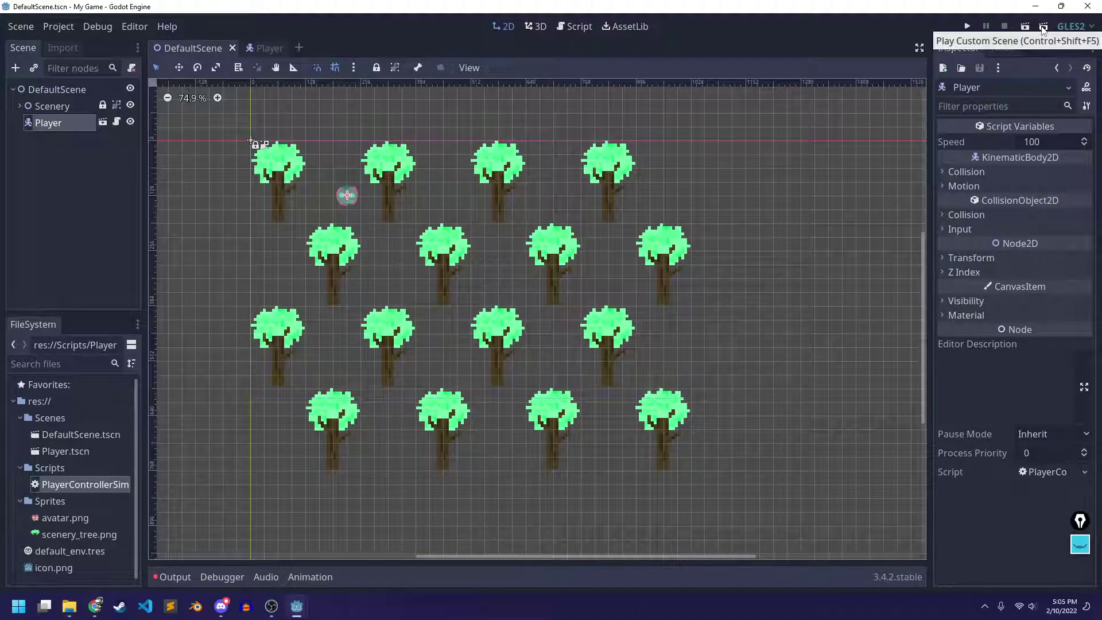
Run the scene and grant Godot access in the Windows Security Alert
click(1025, 27)
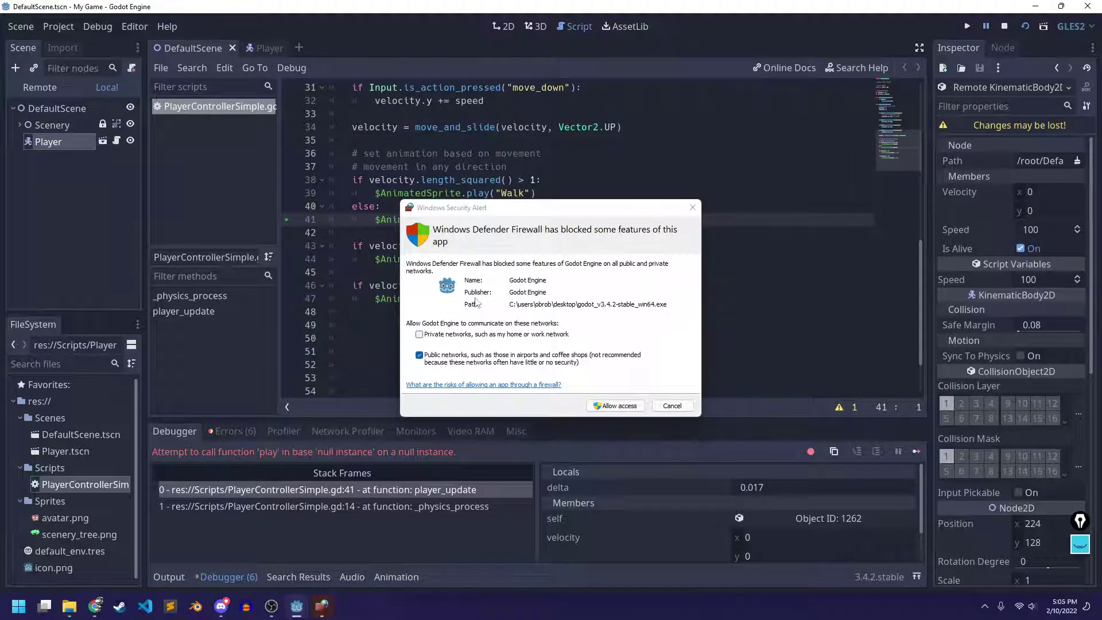
drag(460, 215, 367, 143)
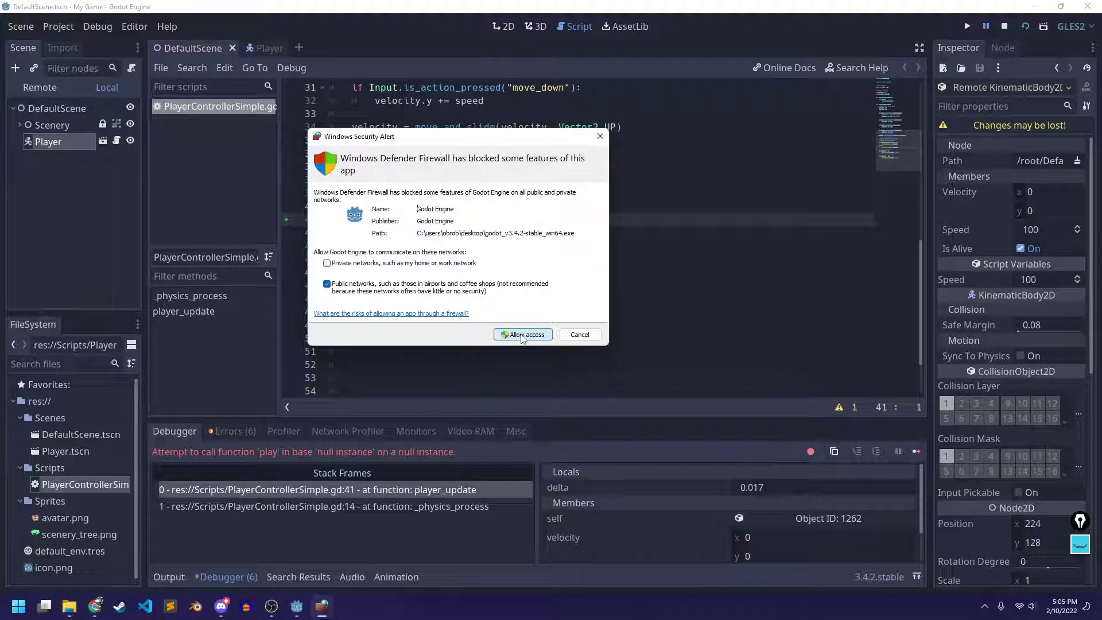
click(522, 335)
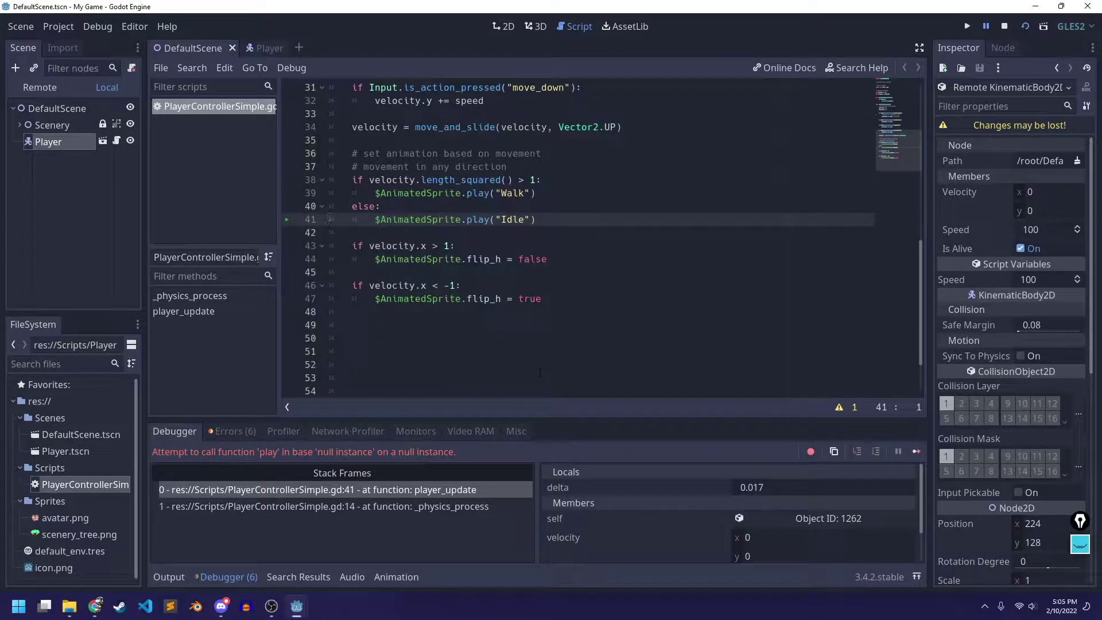
Delete the animation code on lines 38–47 of PlayerControllerSimple.gd and save the script
scroll(405, 241, up, 1)
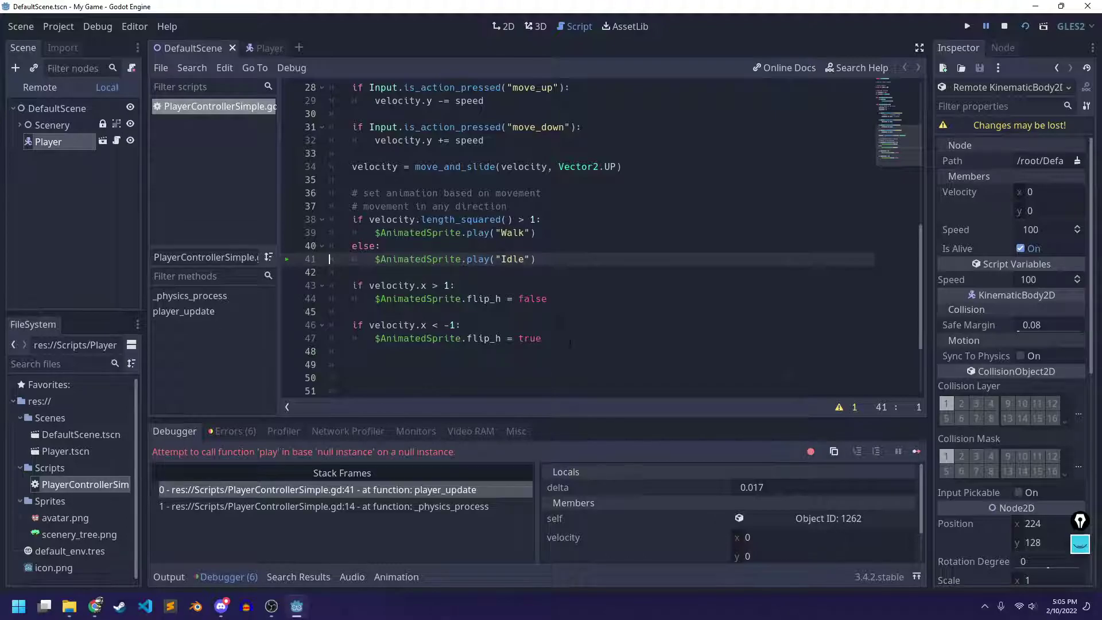
drag(582, 338, 312, 219)
click(597, 271)
scroll(597, 261, up, 8)
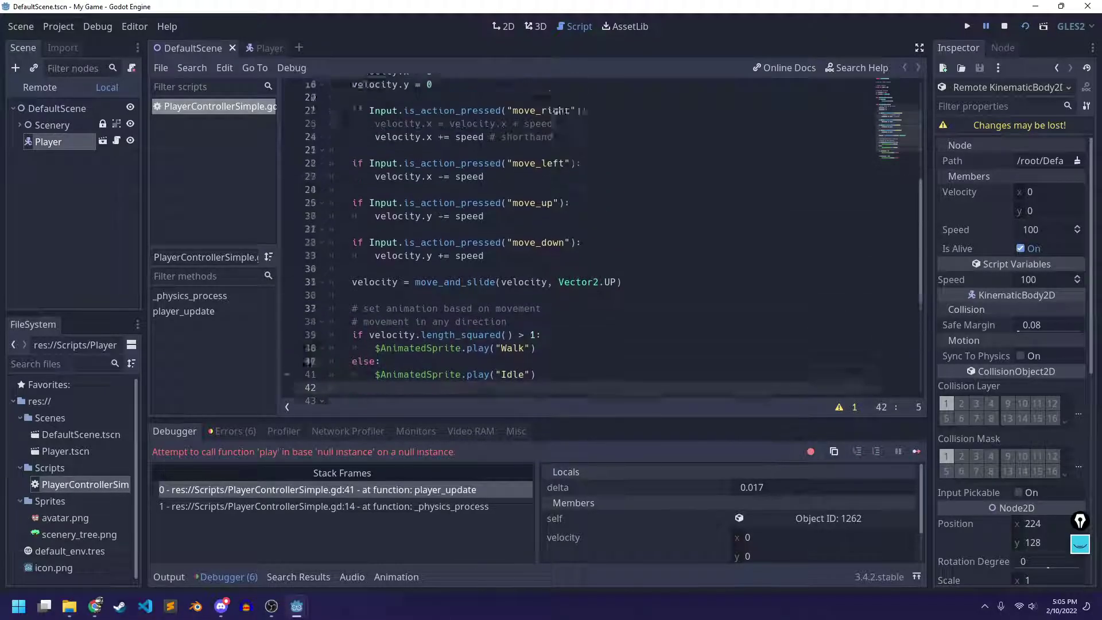
scroll(595, 260, down, 8)
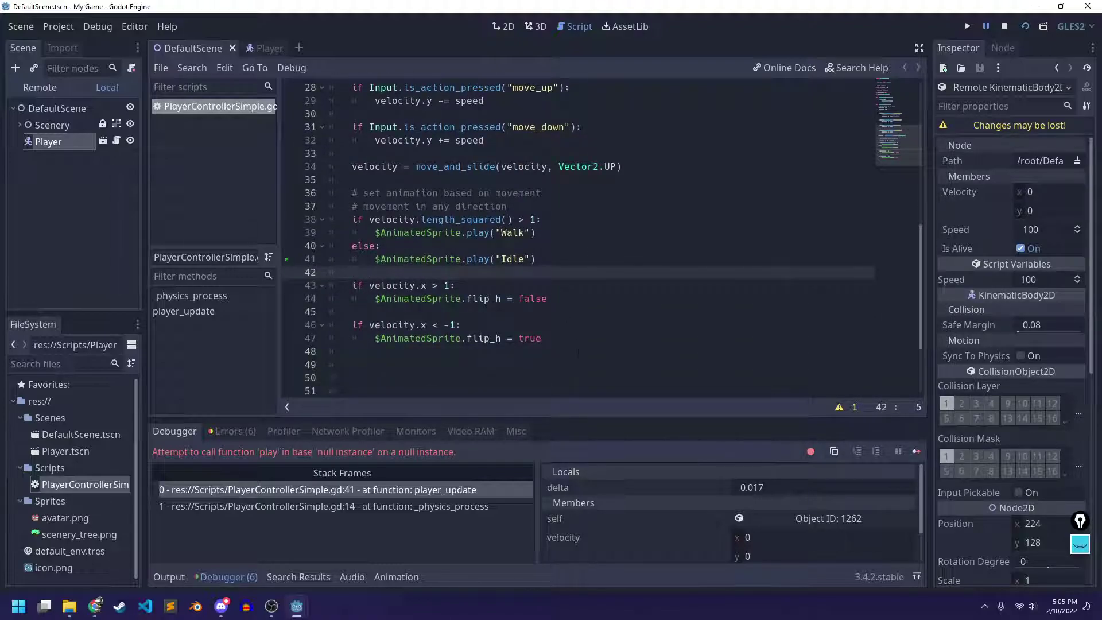
drag(597, 335, 290, 222)
key(ctrl+c)
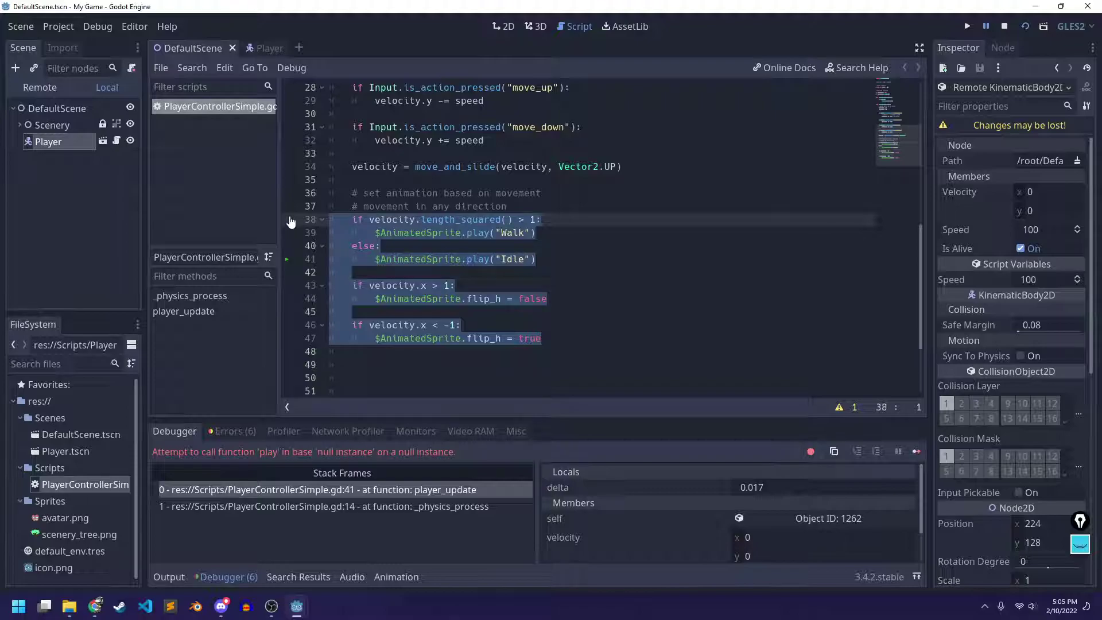
key(BackSpace)
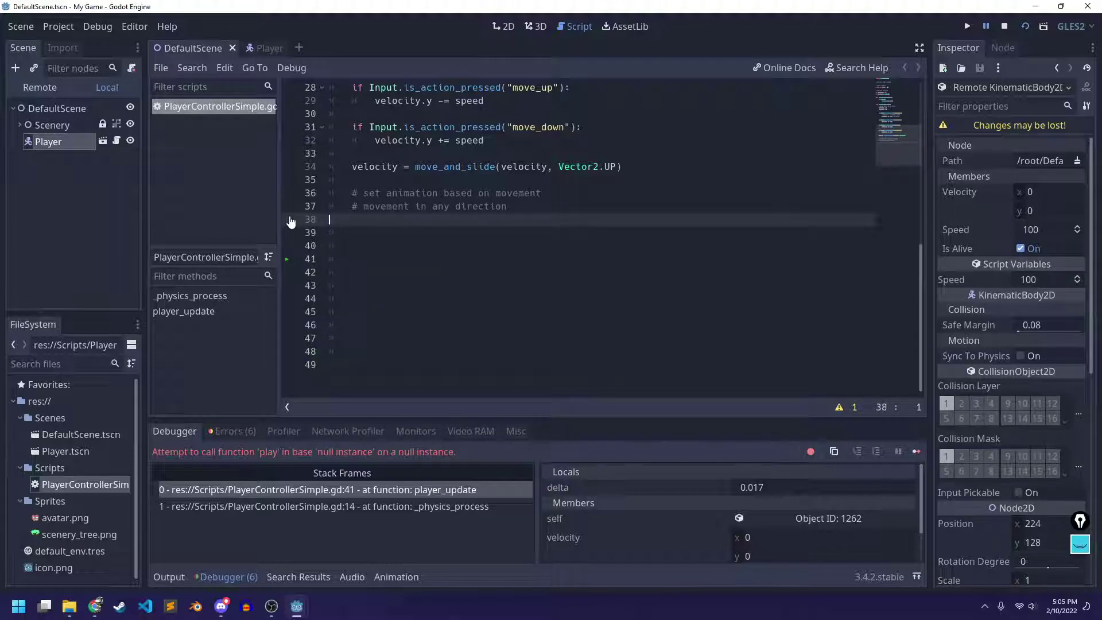
key(Return)
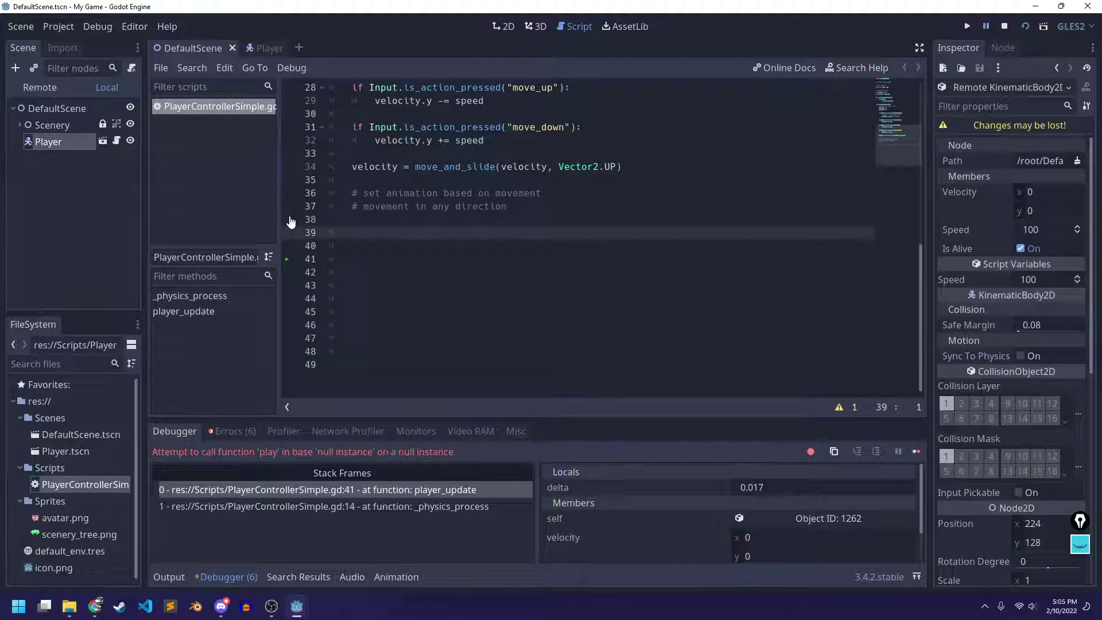
key(BackSpace)
key(BackSpace)
key(ctrl+s)
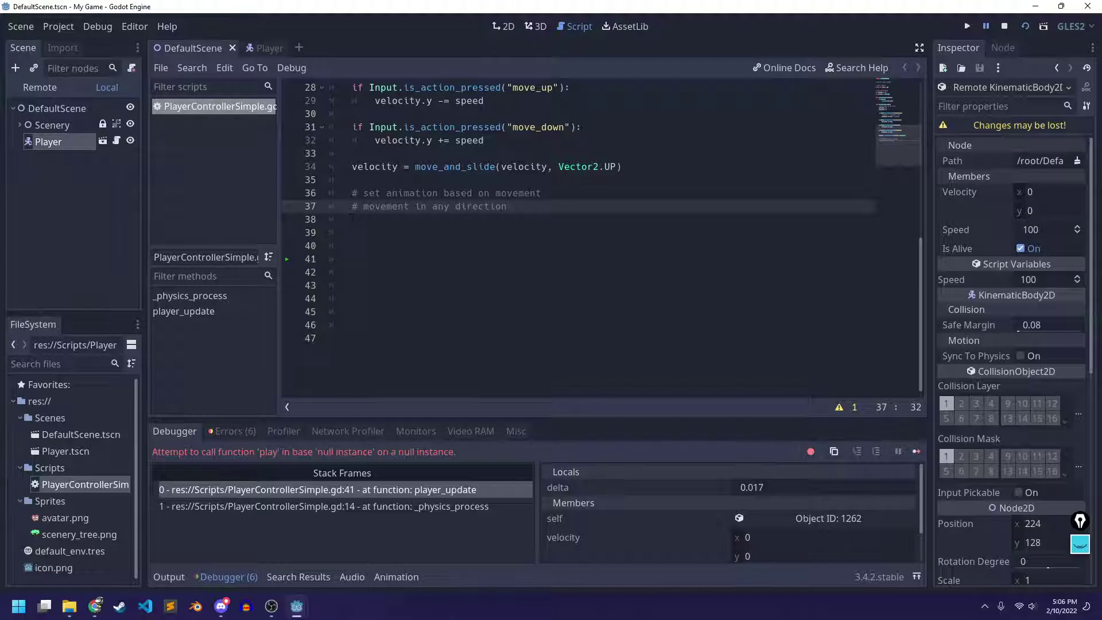
Paste the animation block back below line 37, delete it again, and stop the game
drag(351, 211, 512, 207)
click(513, 206)
key(Tab)
key(Return)
key(ctrl+v)
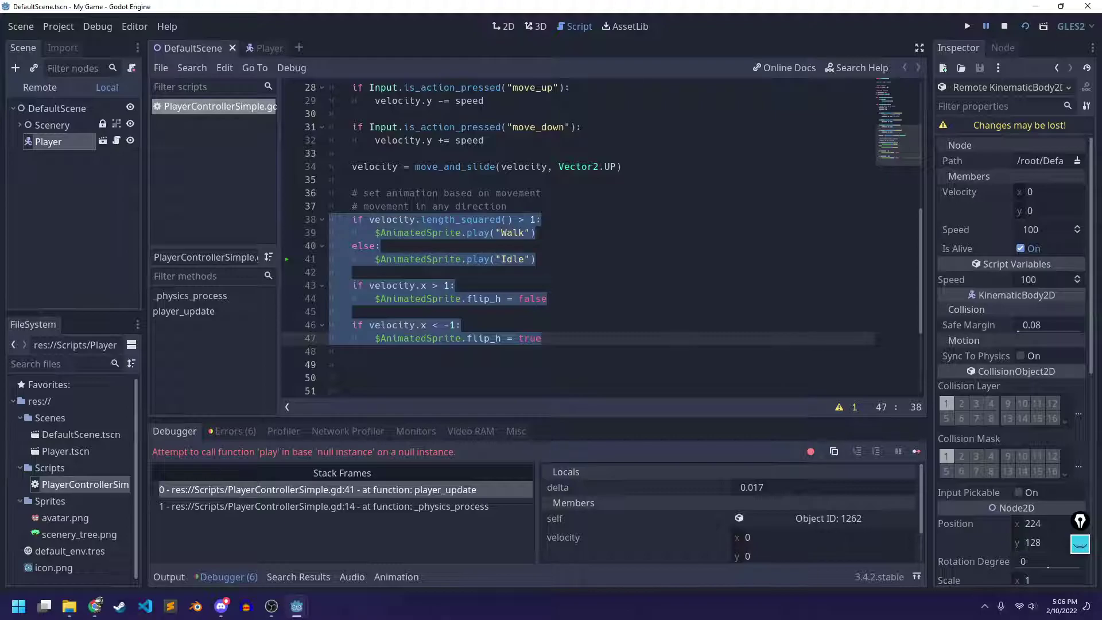
click(613, 341)
drag(614, 340, 335, 216)
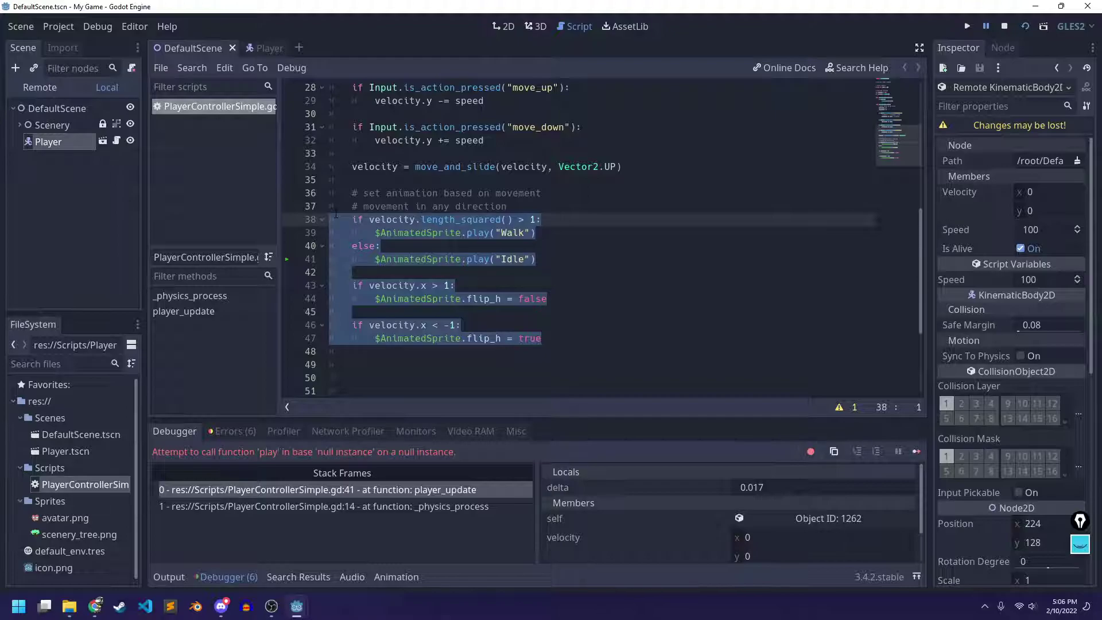
key(BackSpace)
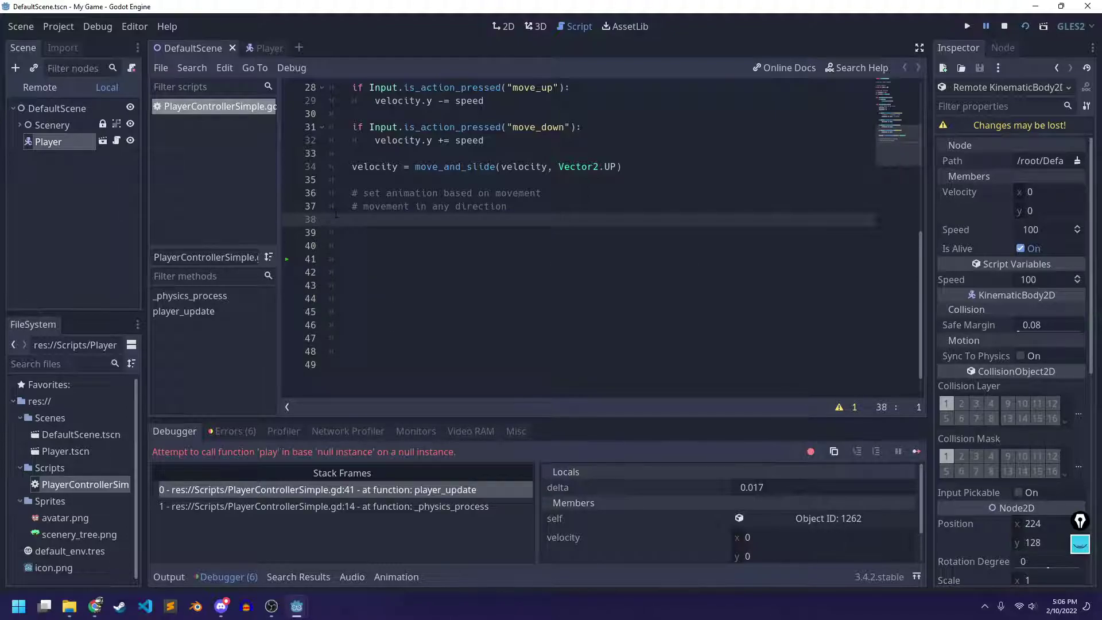
click(1004, 26)
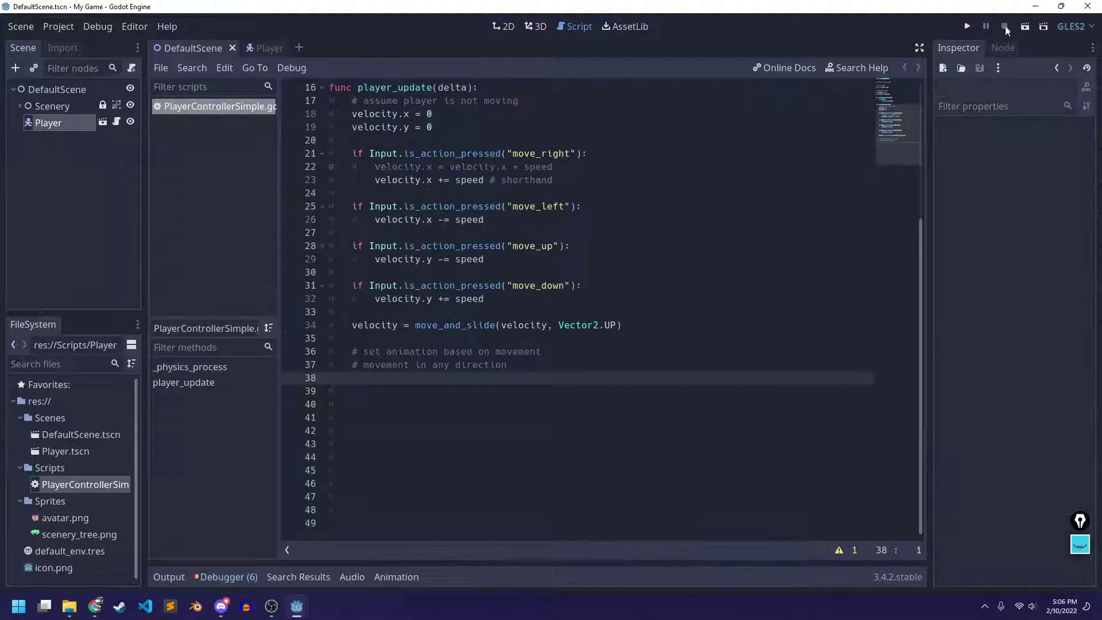
Test-run the scene from the 2D view, close the My Game (DEBUG) window, and show the debugger
click(502, 28)
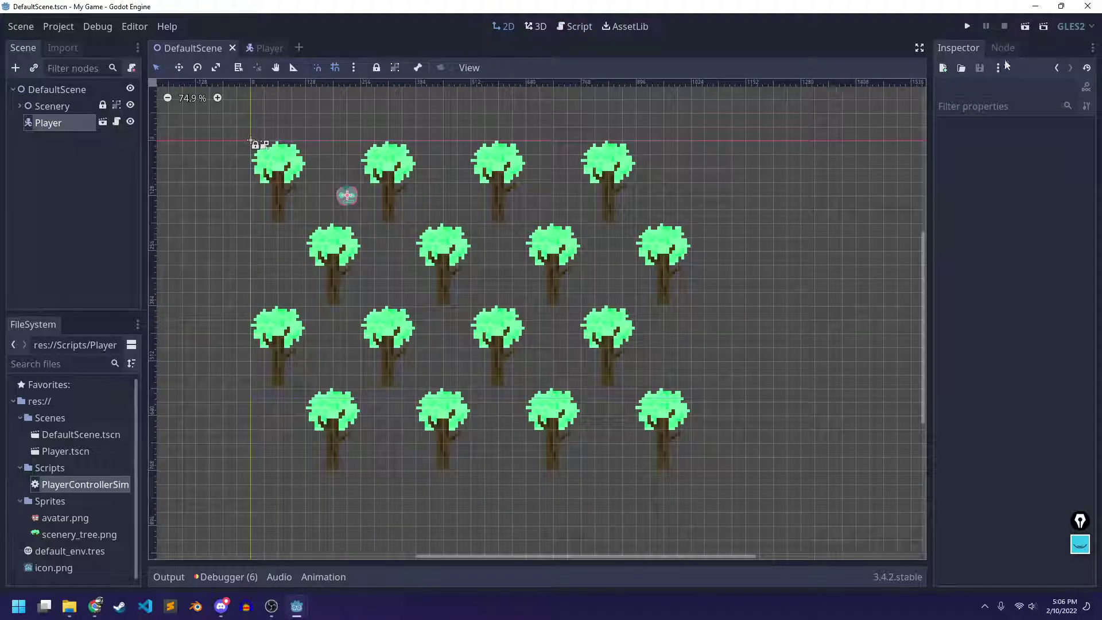
click(1025, 26)
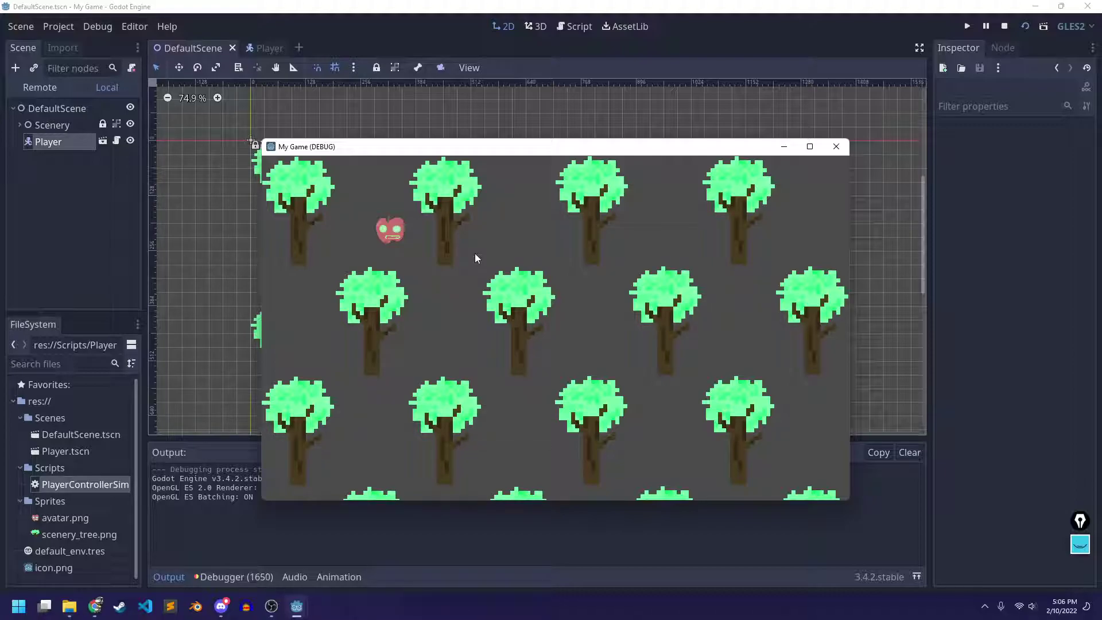
drag(403, 152, 357, 142)
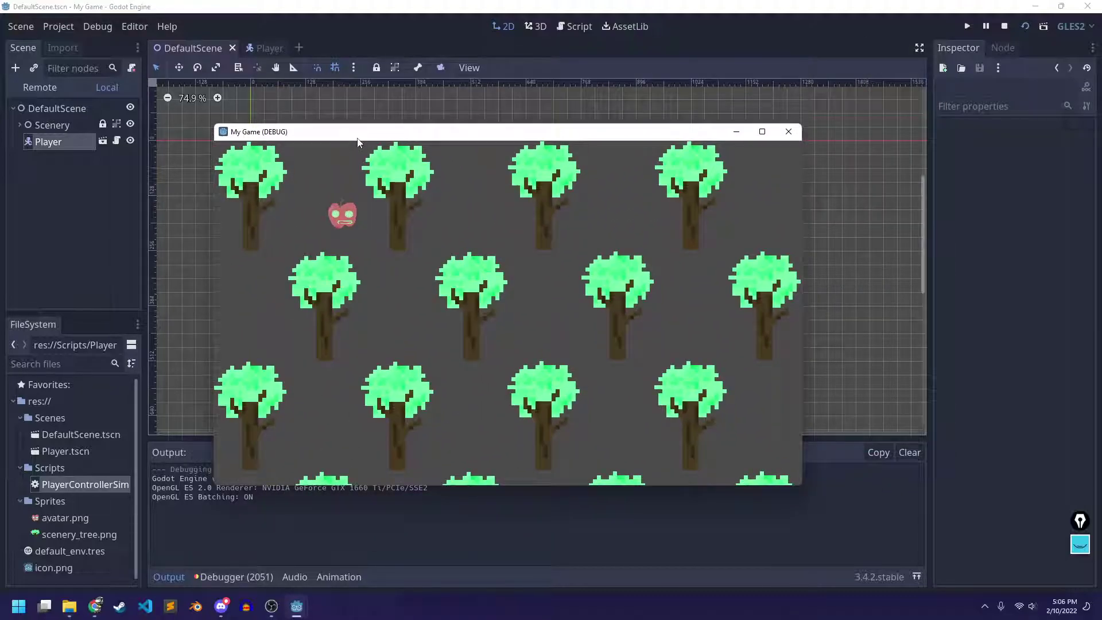
click(789, 131)
click(222, 573)
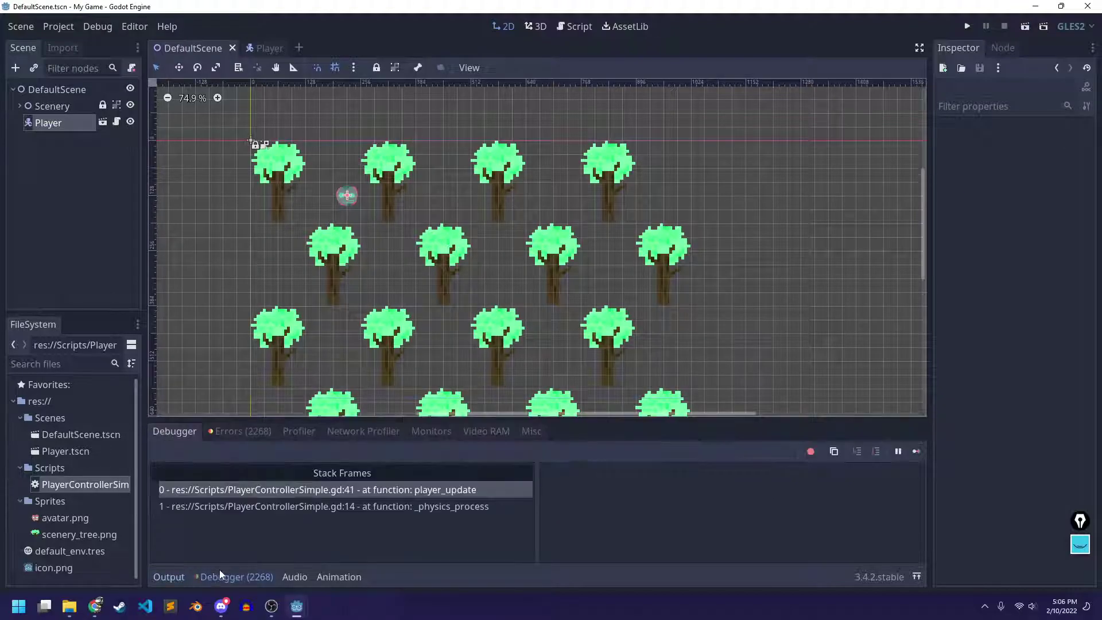
Clear the debugger's Errors list and collapse the bottom debugger panel
click(238, 434)
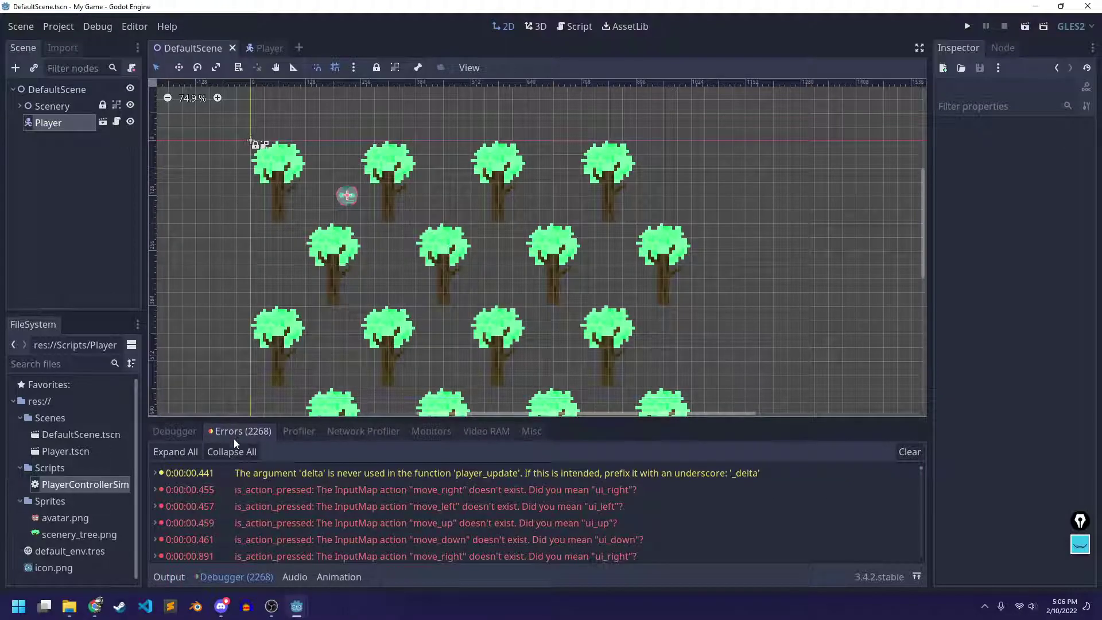
click(910, 452)
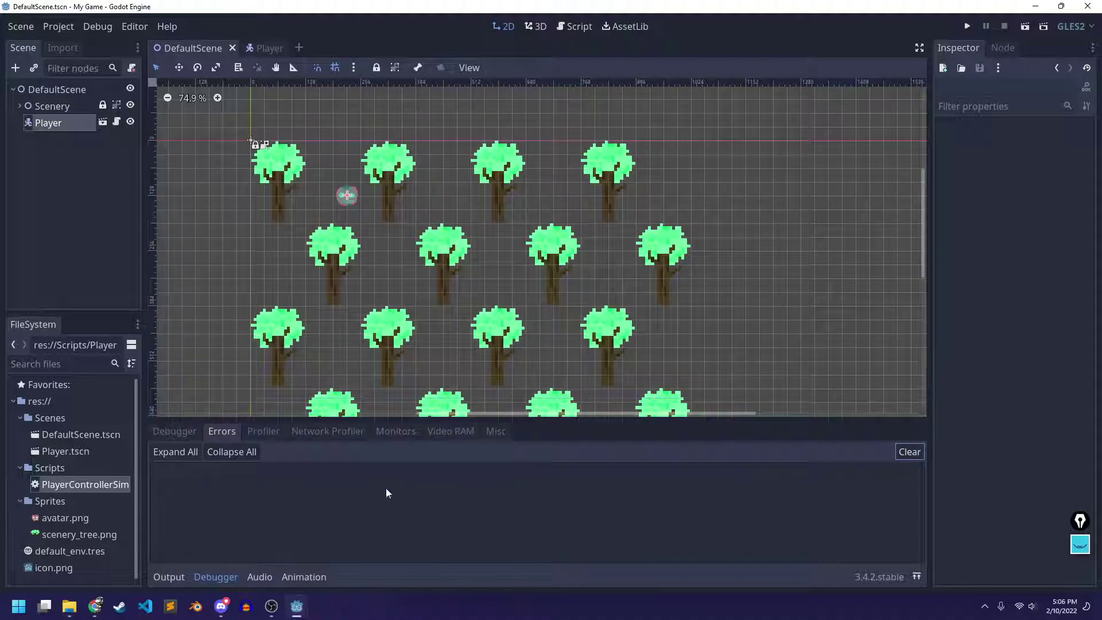
click(175, 432)
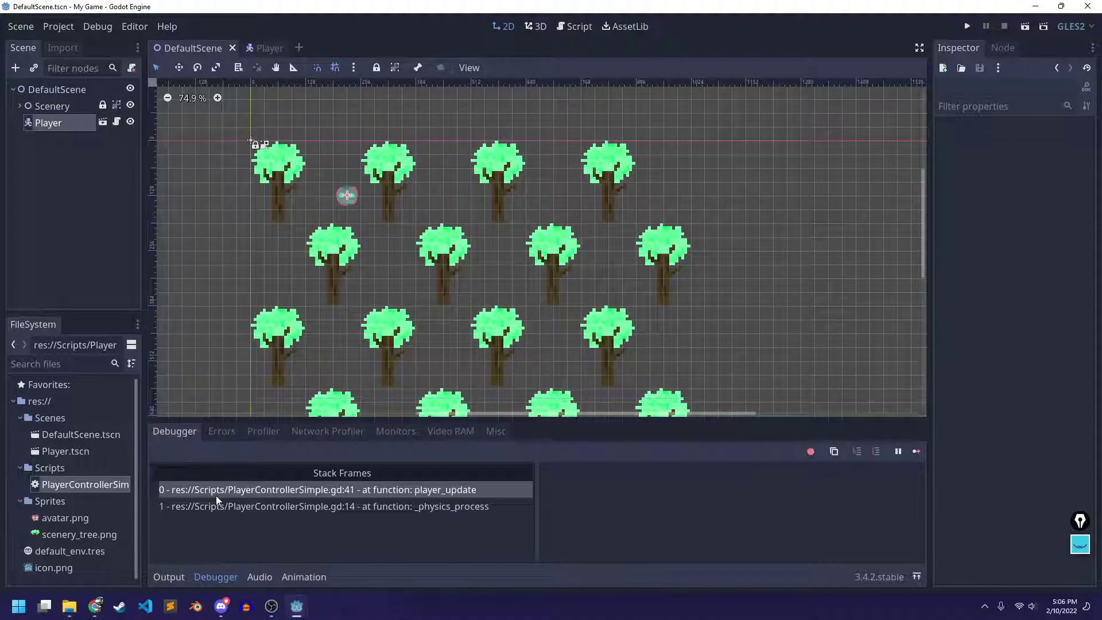
click(214, 575)
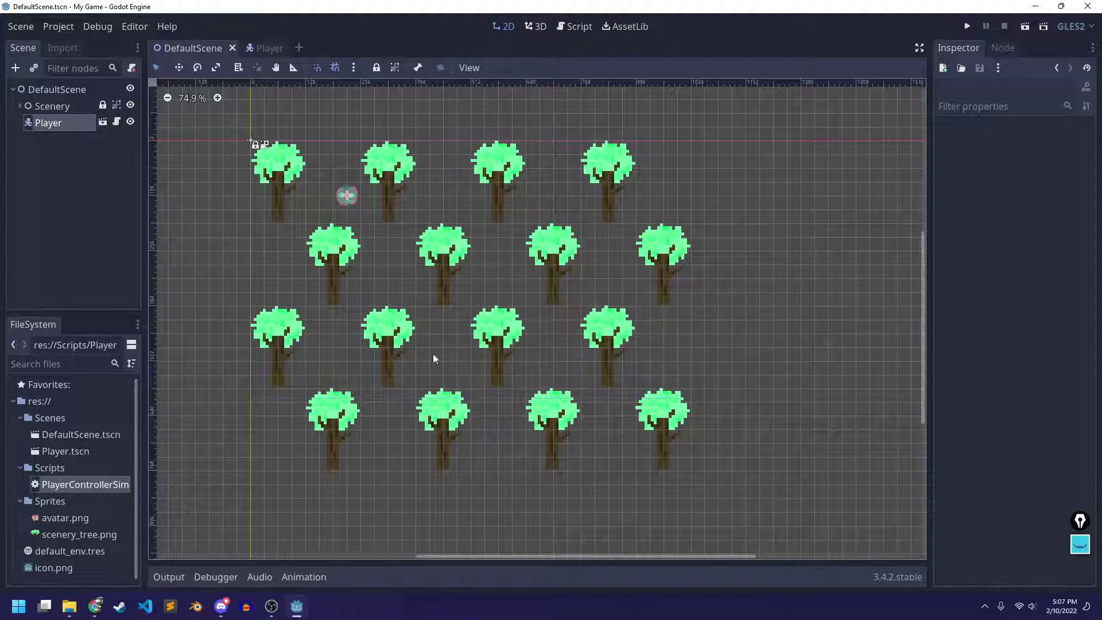
Read the camera and preview steps on the Godot Intro lab page in Chrome, then return
click(95, 606)
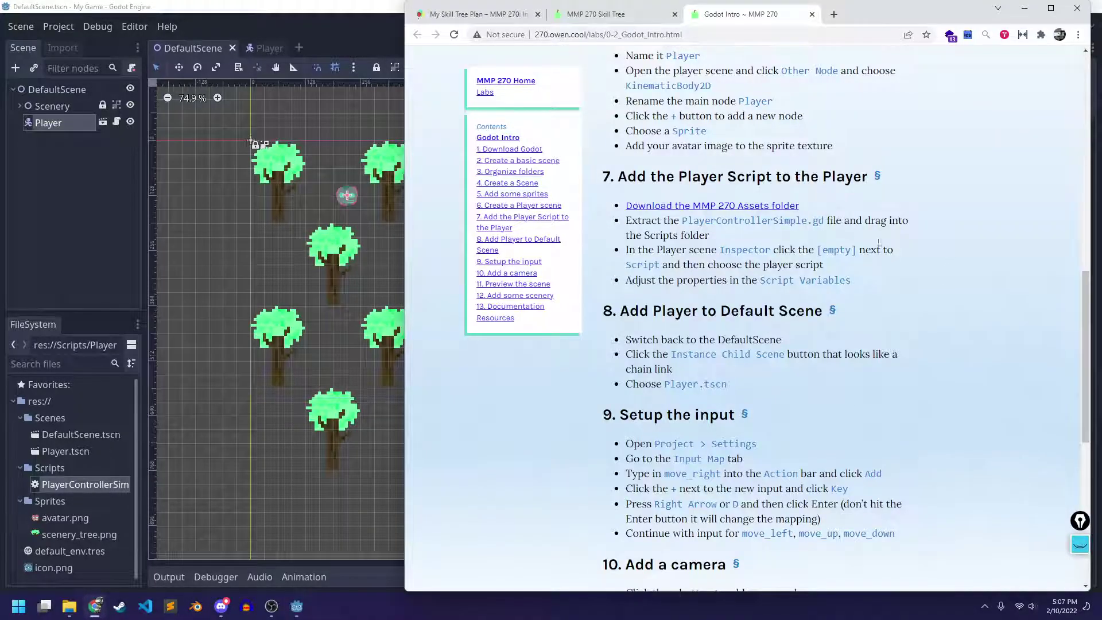
scroll(885, 240, down, 5)
scroll(861, 202, down, 2)
click(289, 53)
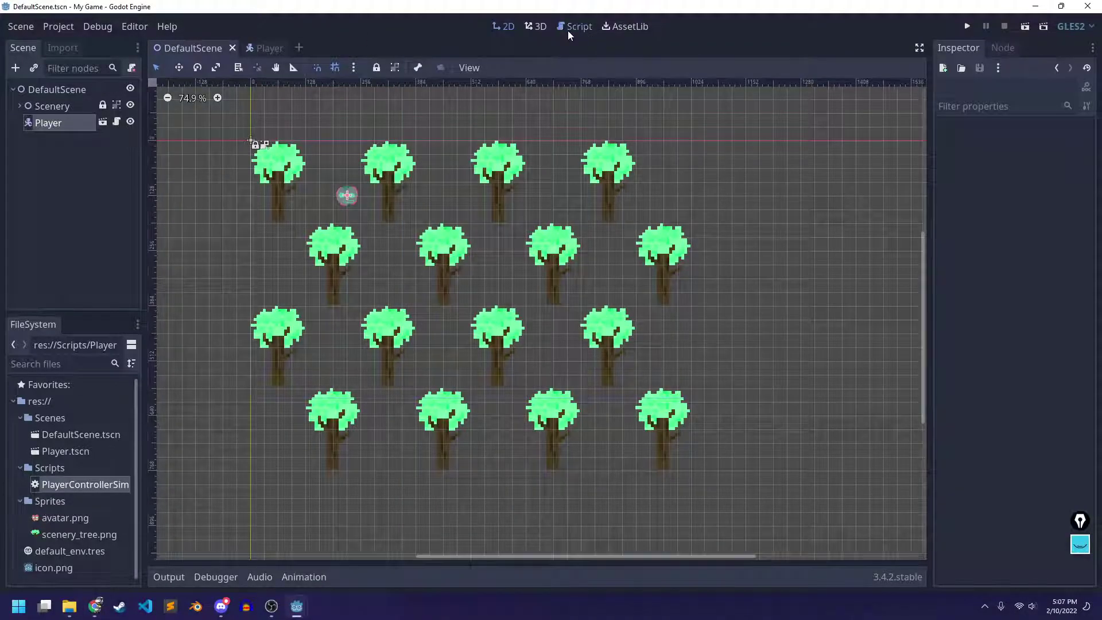
Pick out the move_right, move_left, move_up and move_down action names in PlayerControllerSimple.gd
click(569, 28)
scroll(350, 236, up, 2)
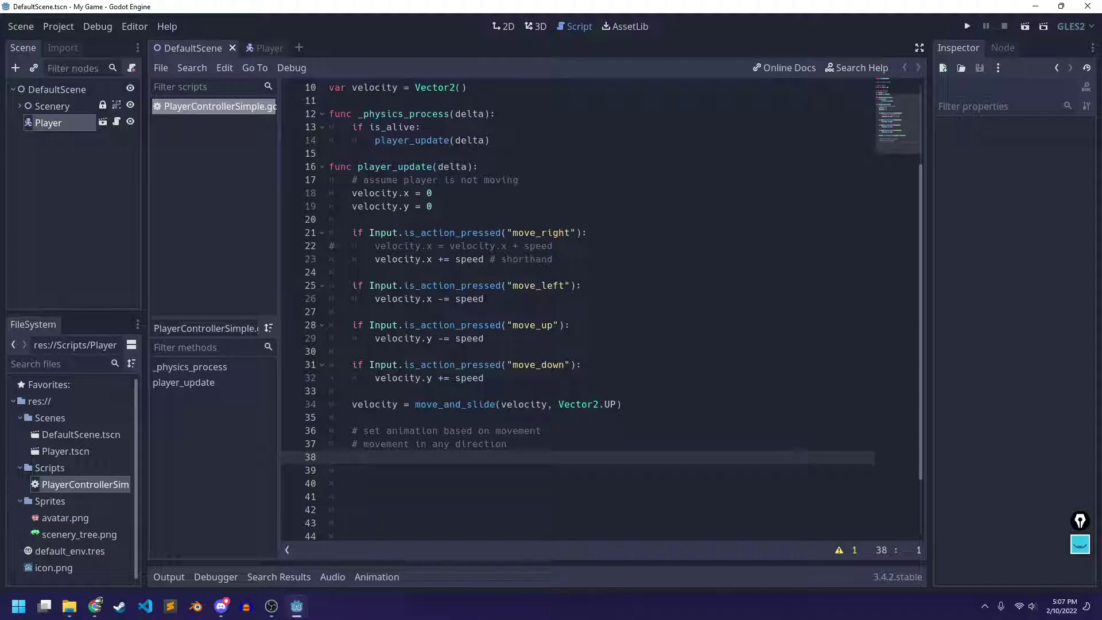
drag(351, 232, 610, 239)
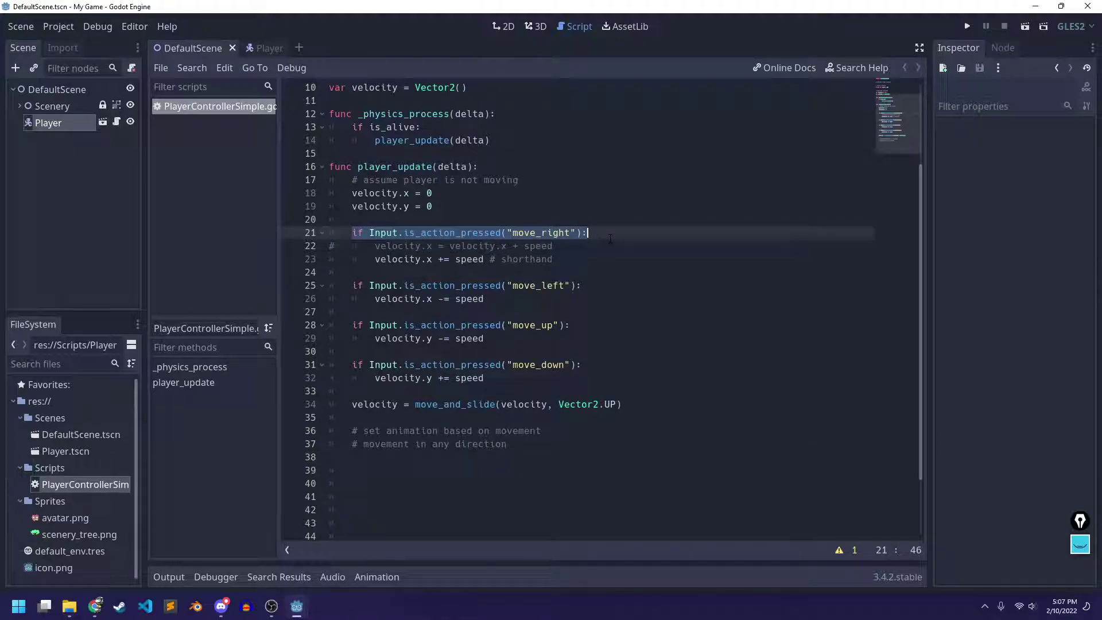
double_click(540, 233)
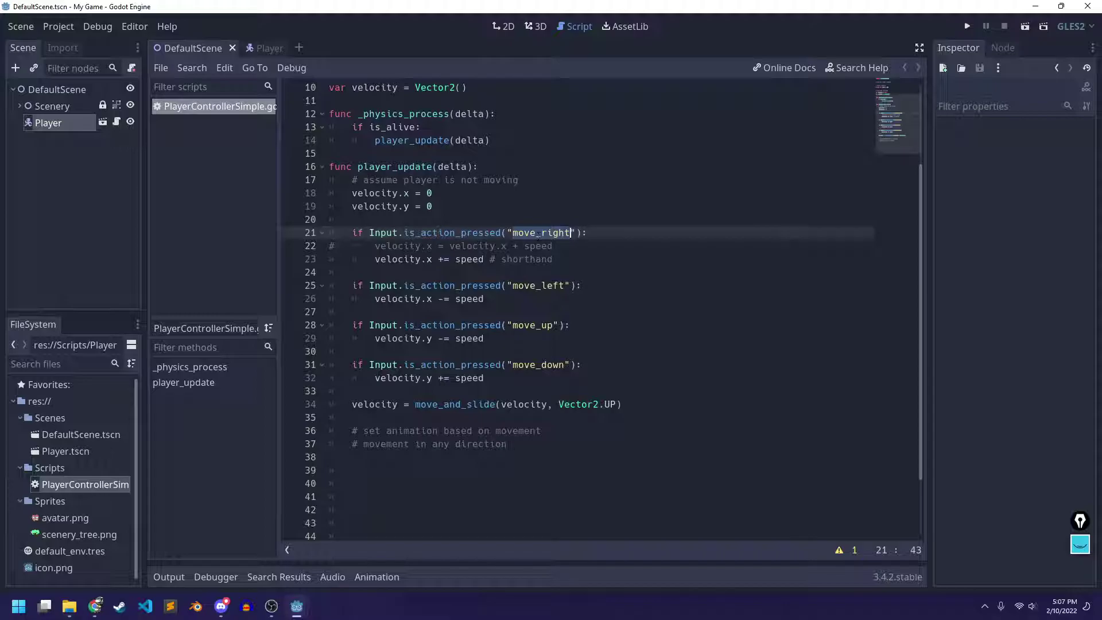
double_click(536, 285)
double_click(537, 325)
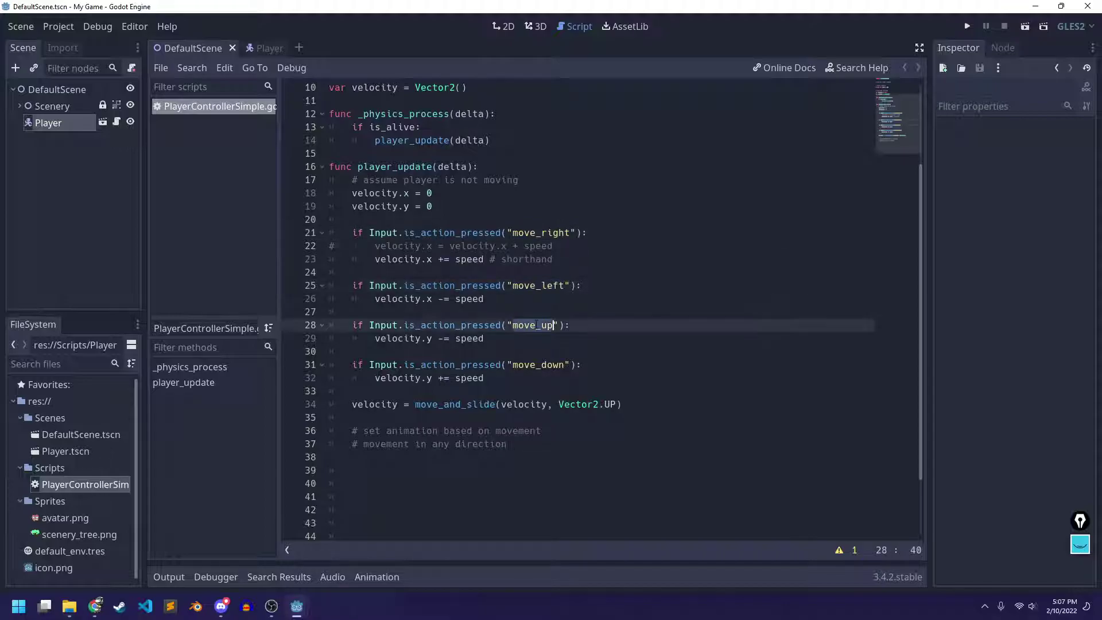
double_click(538, 364)
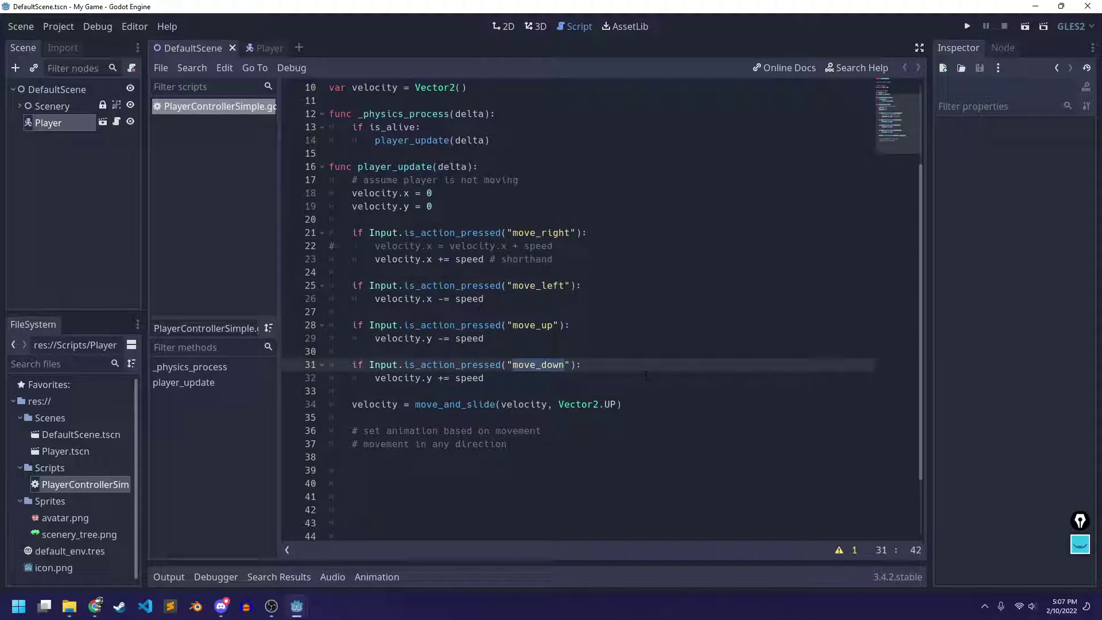
scroll(646, 376, up, 3)
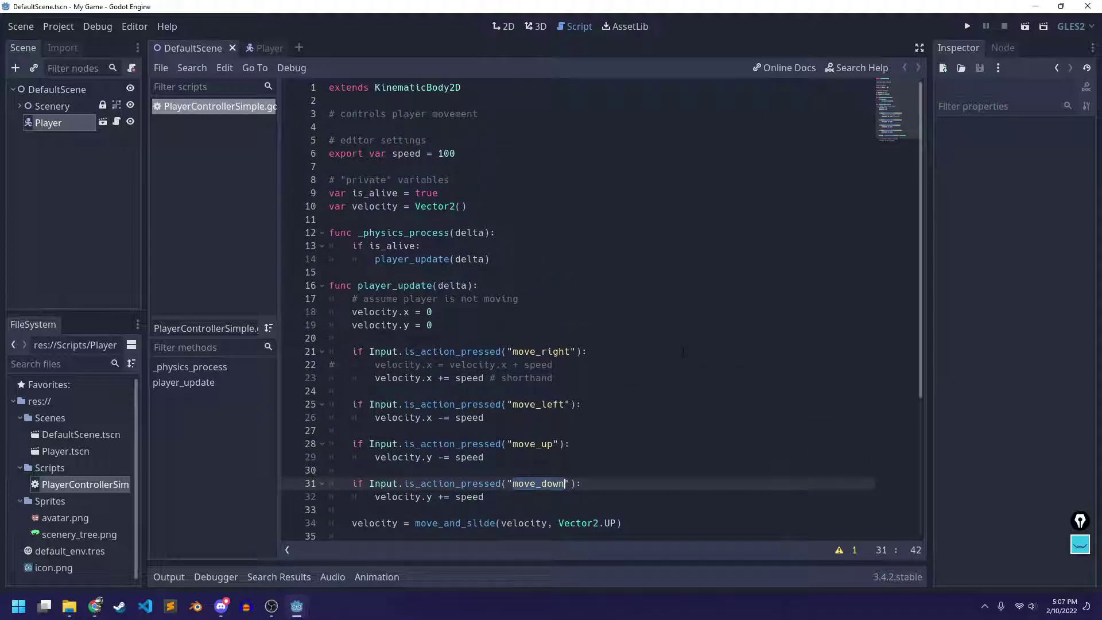
click(503, 26)
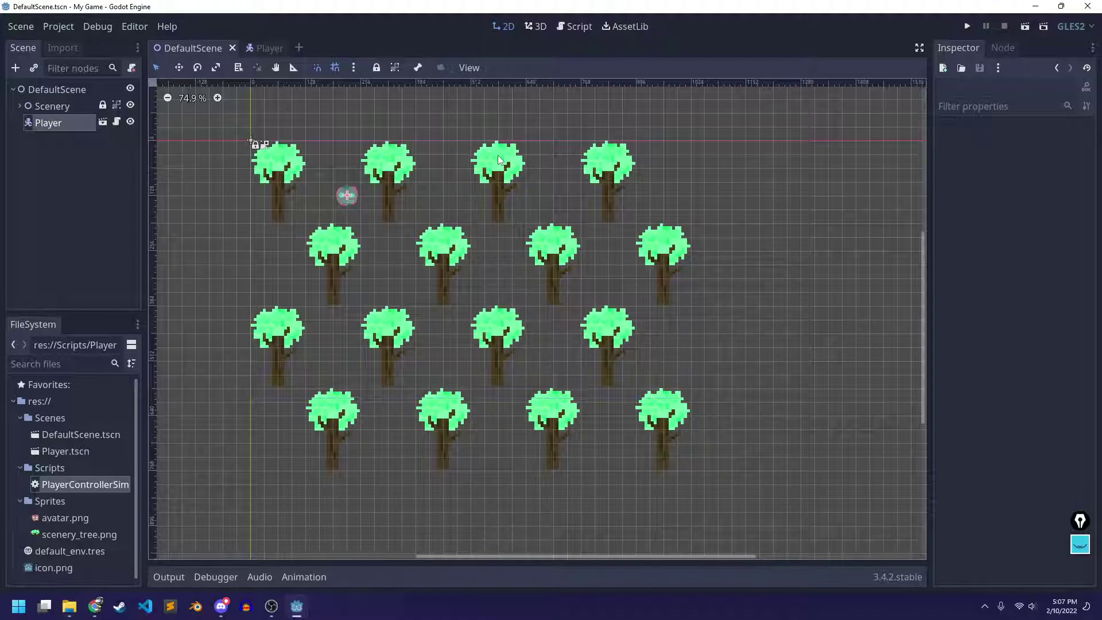
Open Project Settings from the Project menu and switch to the Input Map tab
click(58, 27)
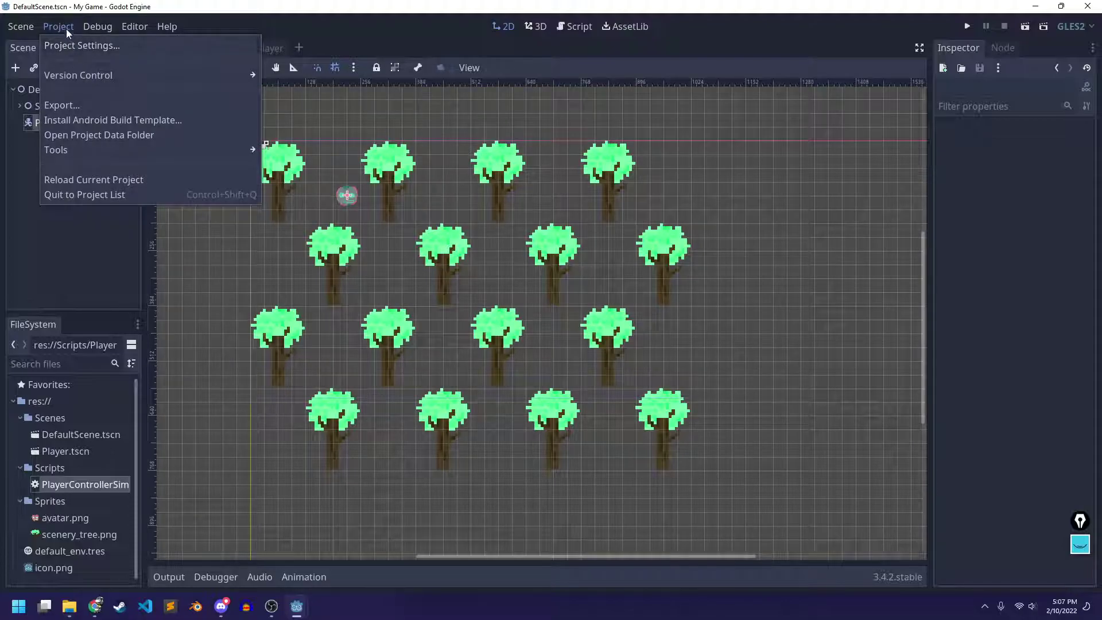
click(67, 30)
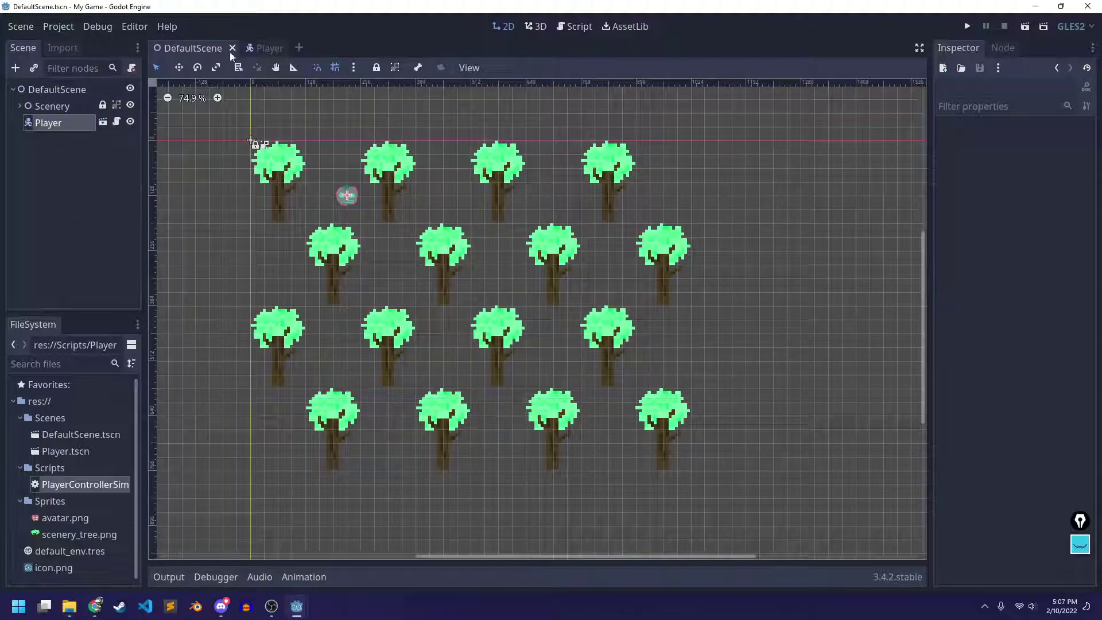
click(51, 26)
click(66, 46)
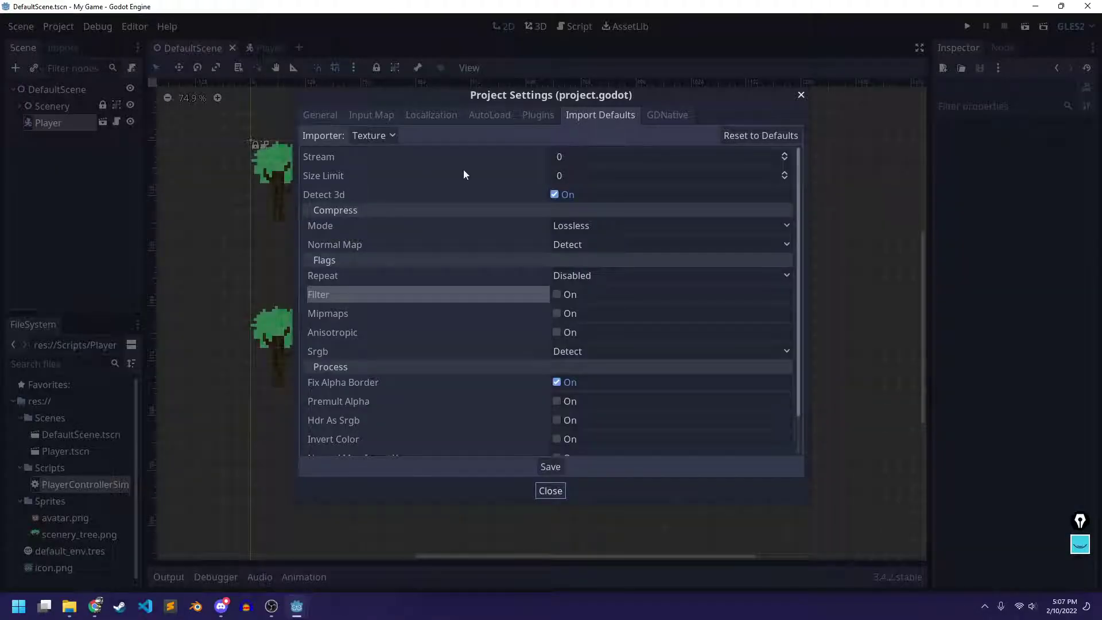
click(363, 114)
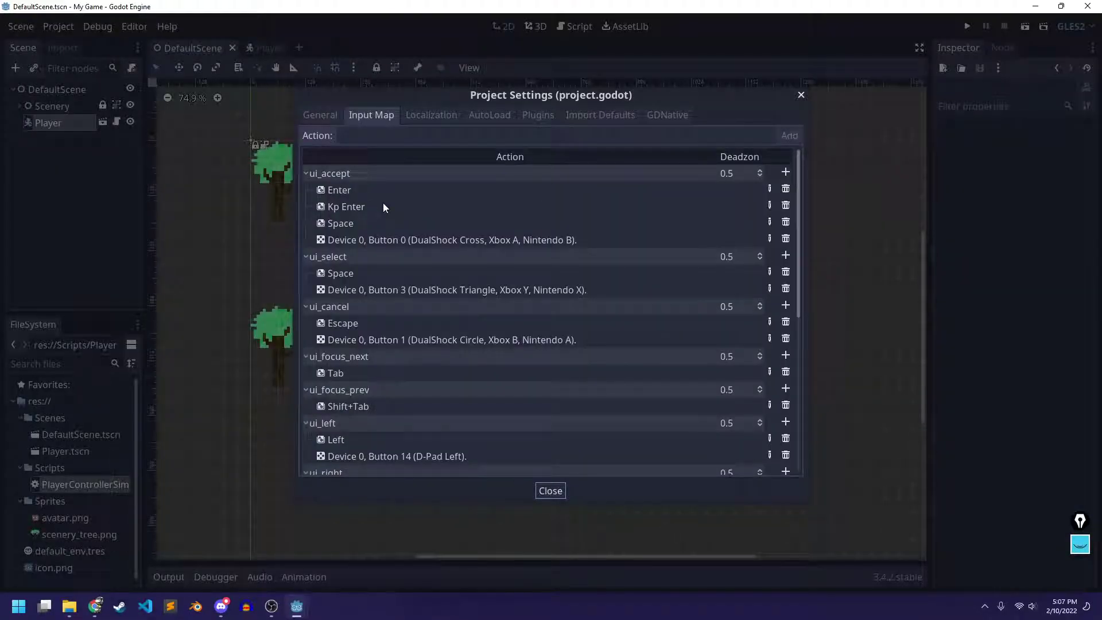
scroll(408, 196, down, 5)
scroll(408, 200, up, 3)
scroll(407, 200, down, 8)
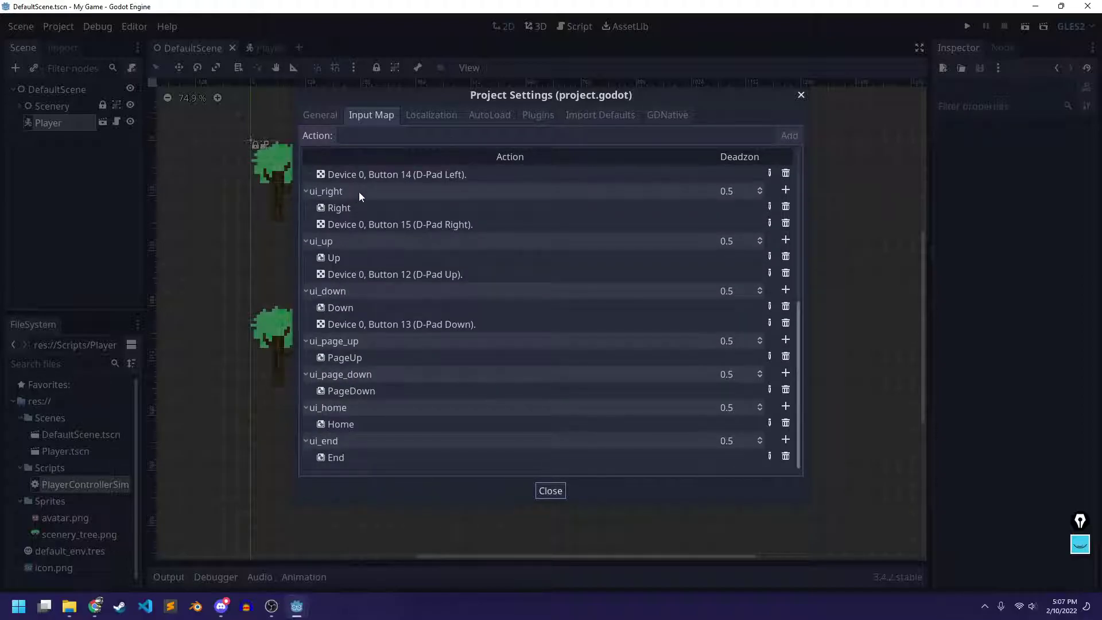
scroll(360, 195, up, 9)
Collapse each built-in action from ui_accept through ui_end to a single row
click(309, 174)
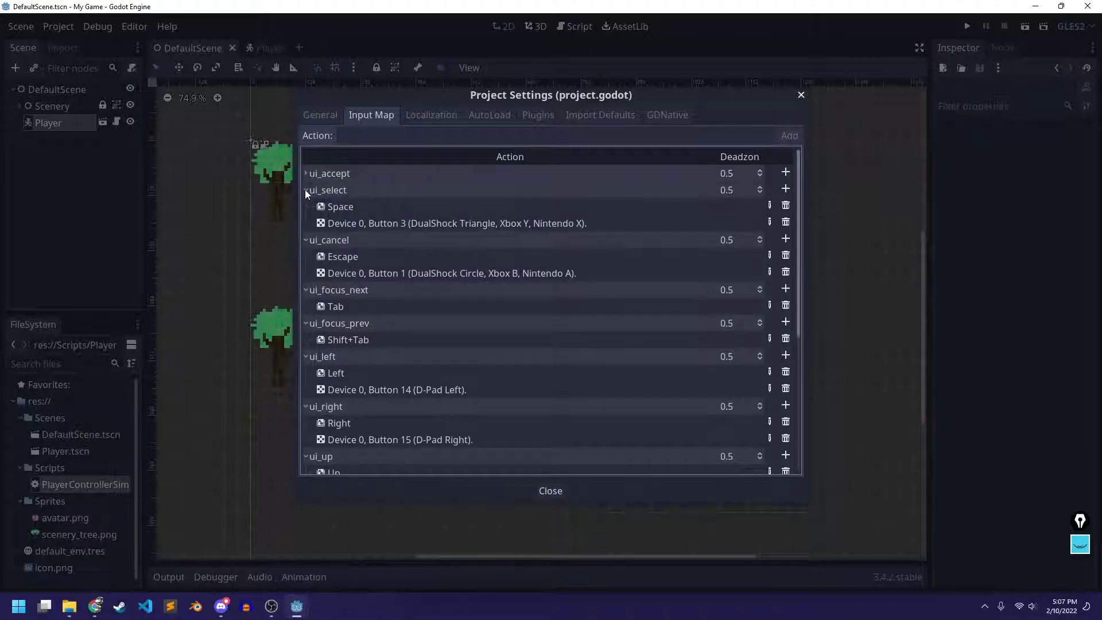
click(306, 190)
click(308, 207)
click(308, 223)
click(306, 240)
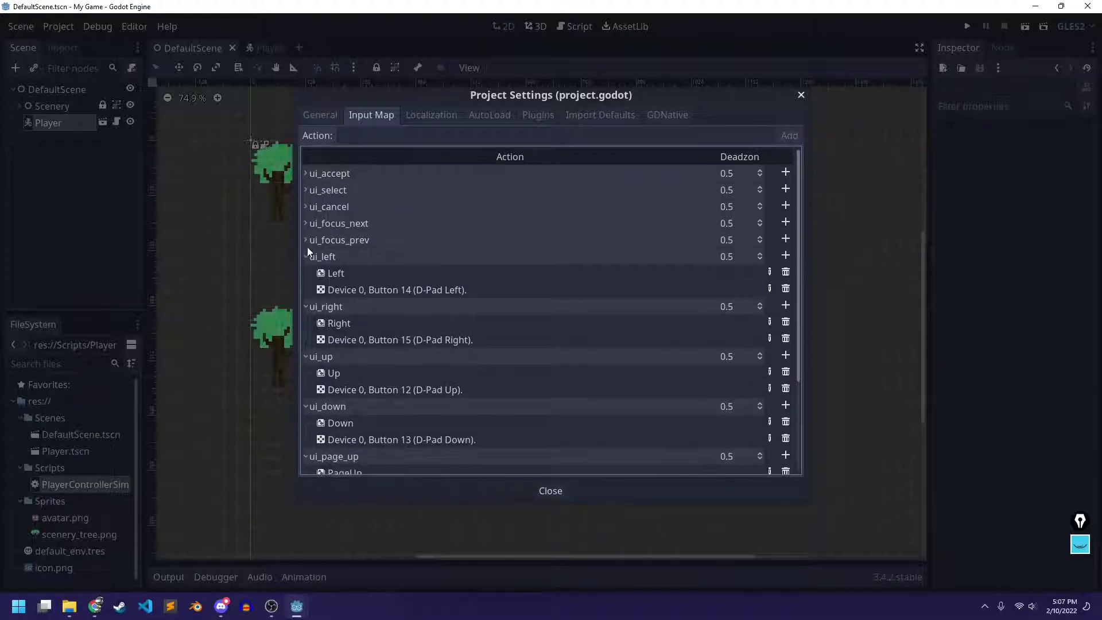
click(306, 256)
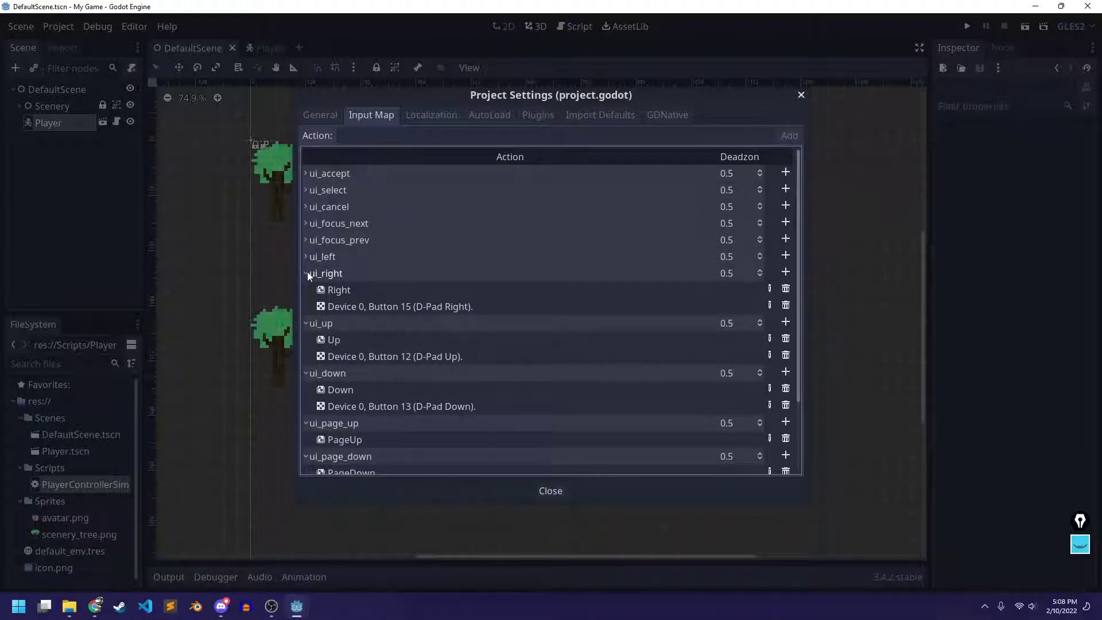
click(306, 272)
click(306, 290)
click(306, 306)
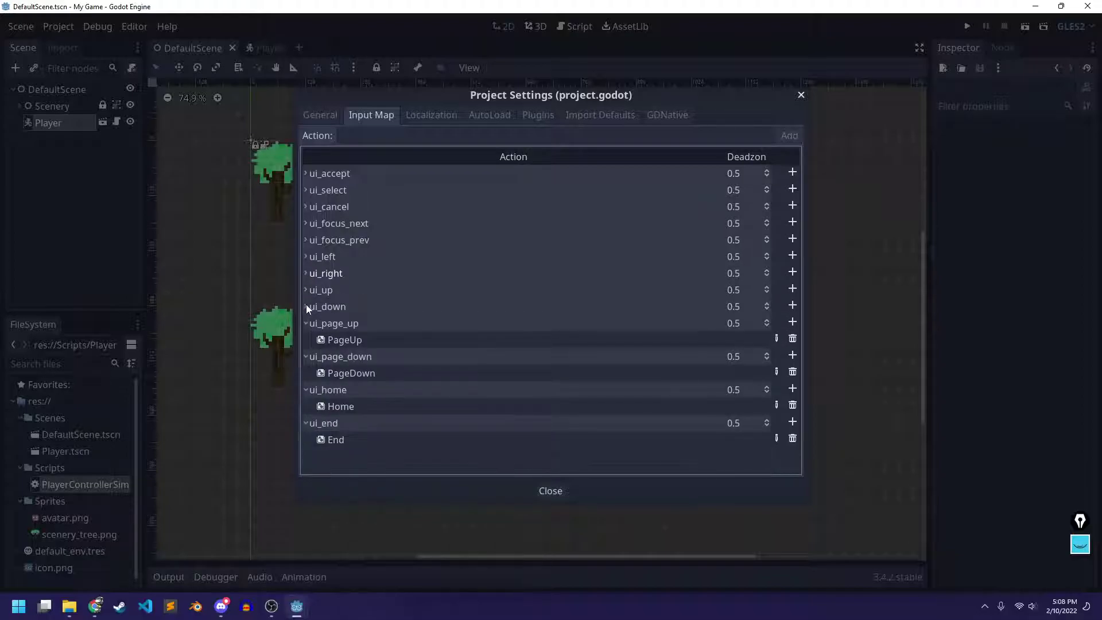
click(306, 323)
click(306, 339)
click(305, 357)
click(304, 373)
click(470, 141)
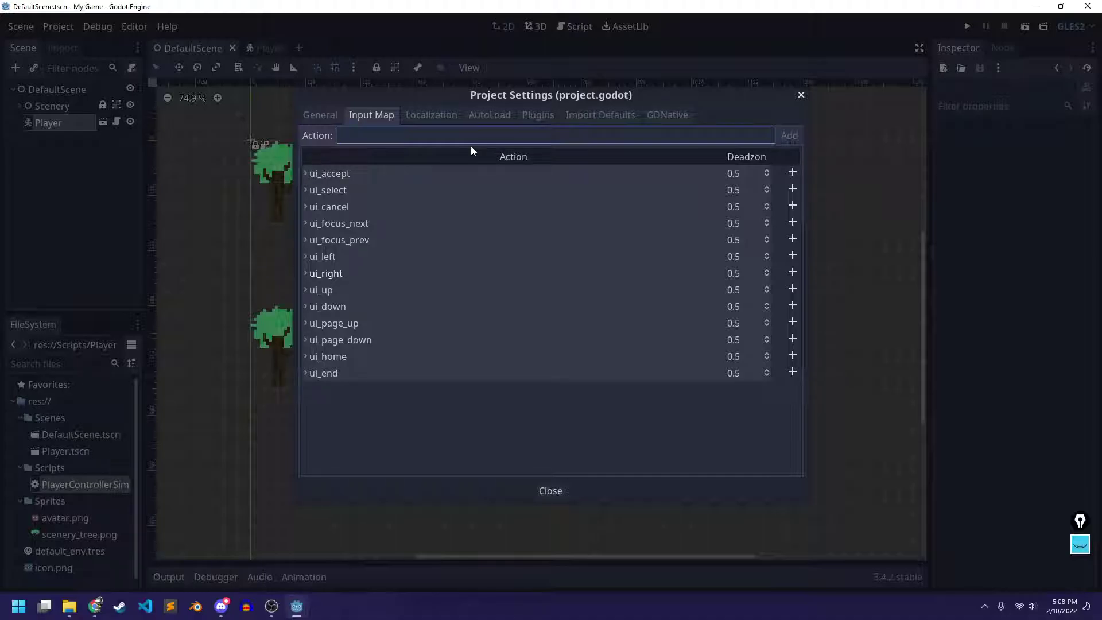
Add a new input action named move_right, keeping its default name and 0.5 deadzone
text(move_right)
drag(340, 135, 406, 139)
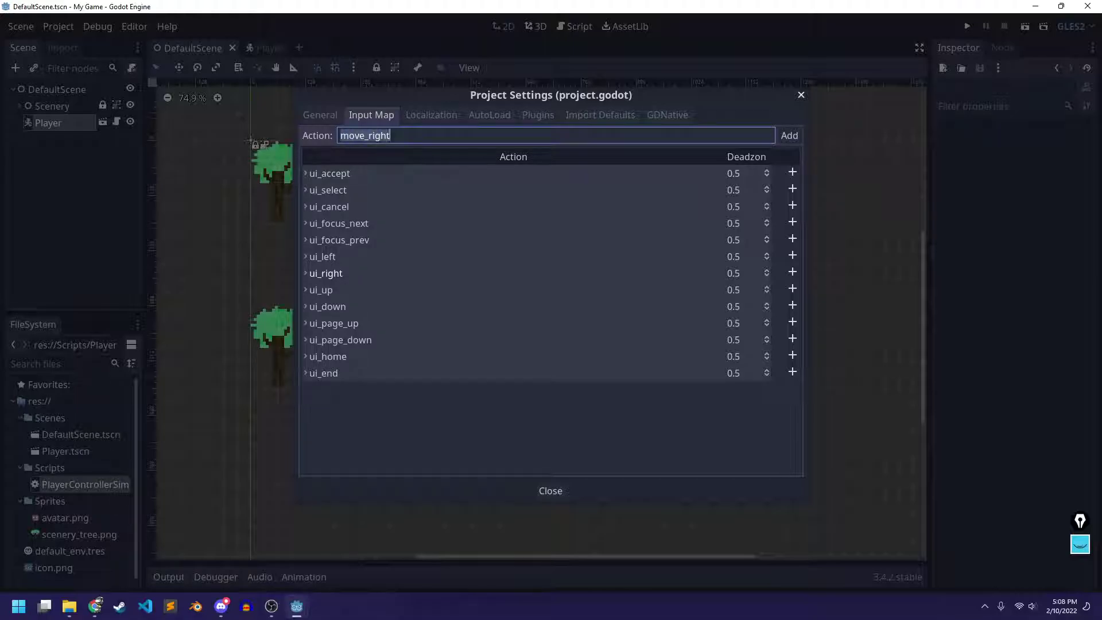
click(423, 141)
key(Left)
key(Left)
key(Left)
key(Left)
key(Left)
key(Left)
key(Left)
click(791, 137)
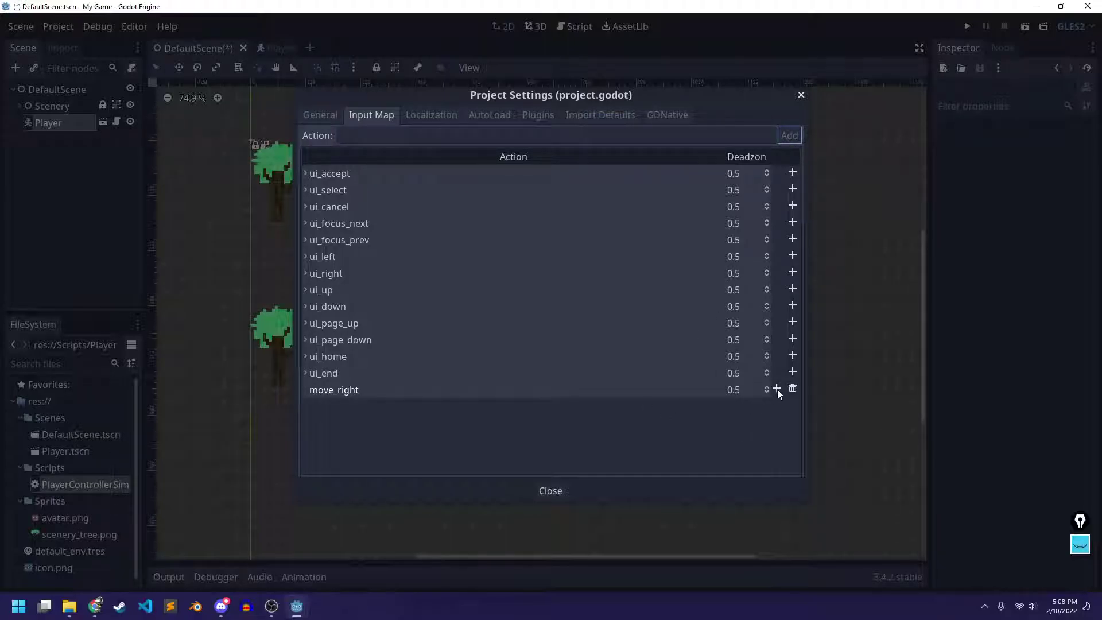
double_click(344, 390)
click(393, 404)
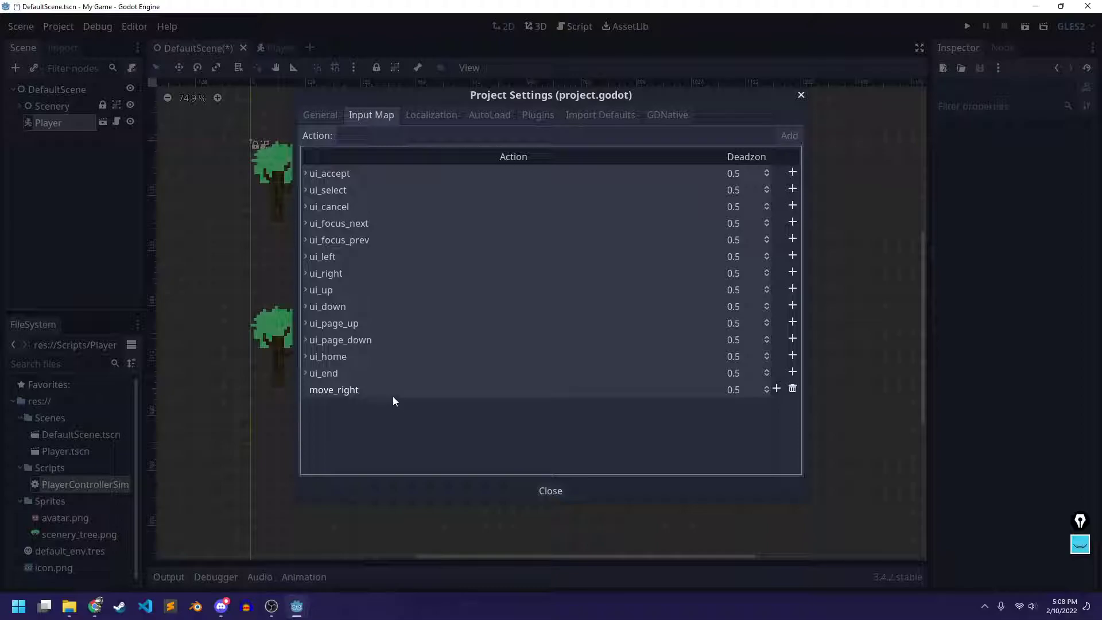
double_click(392, 390)
click(396, 408)
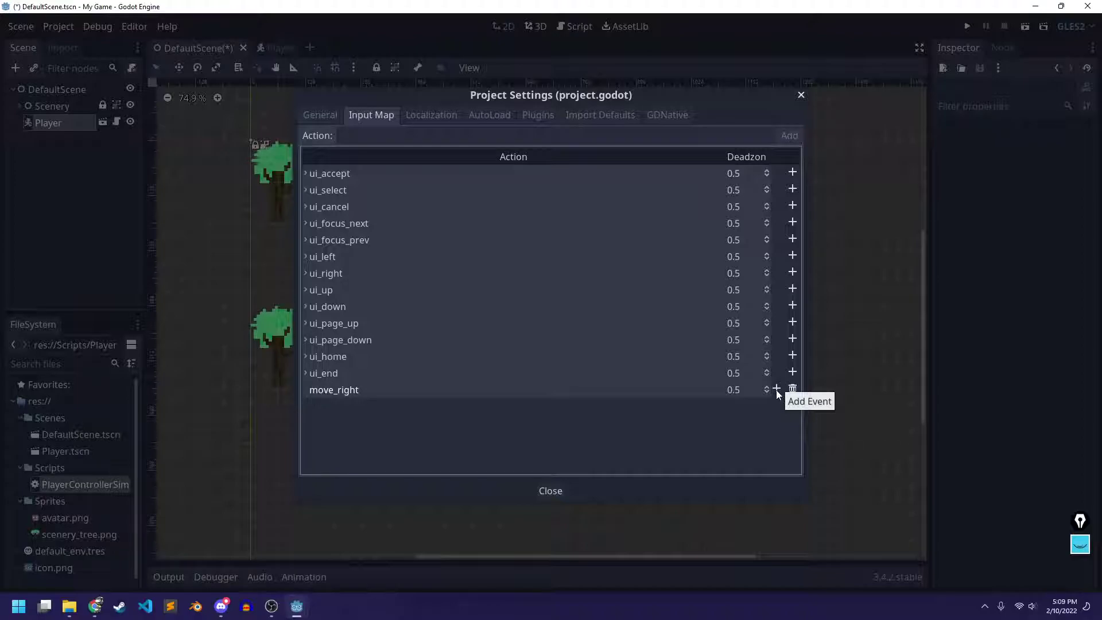
Bind the Right arrow as a physical key event on move_right
click(776, 390)
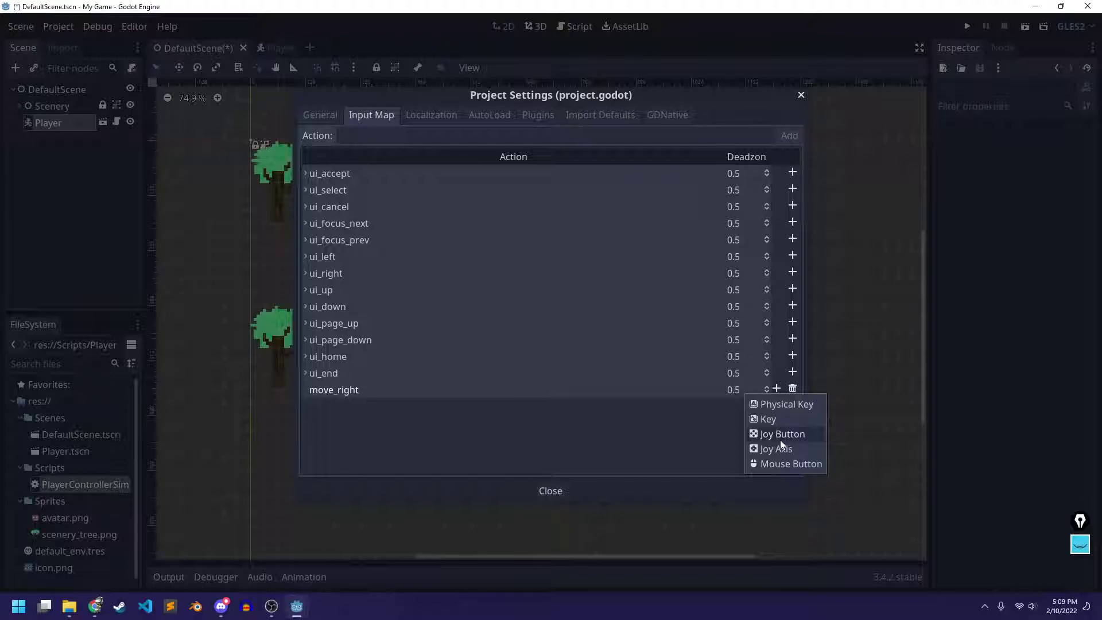
click(763, 404)
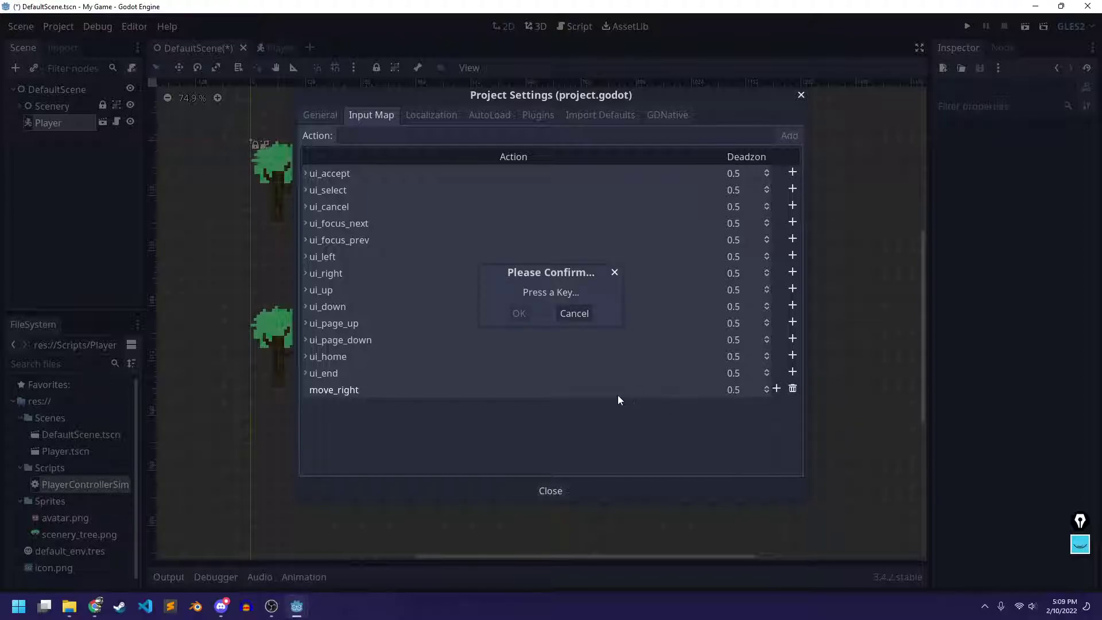
key(Right)
key(d)
key(Right)
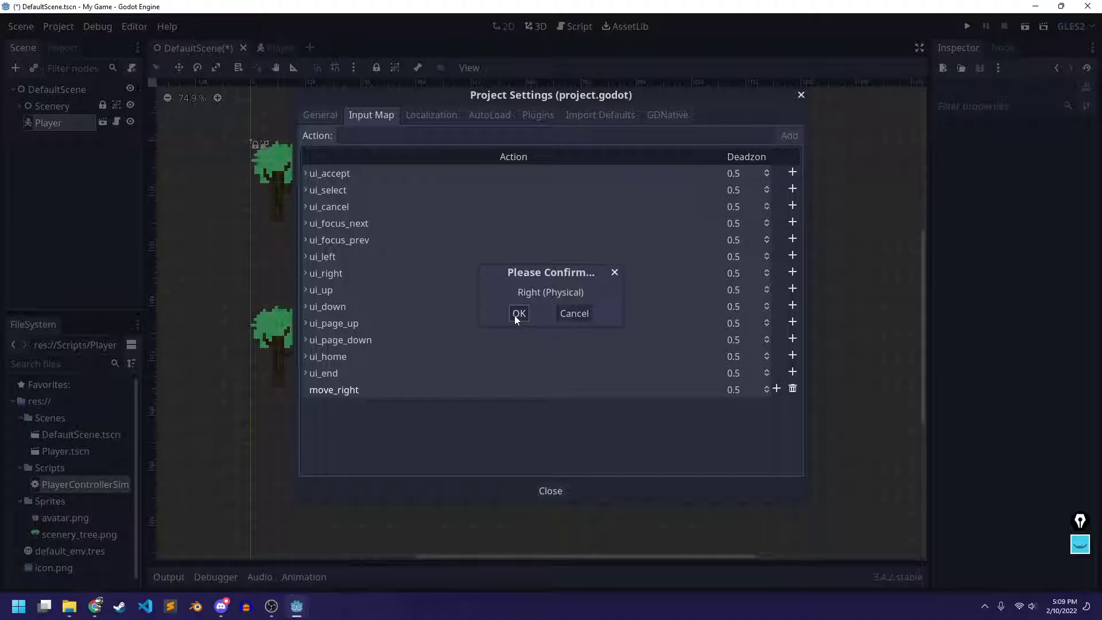
key(Return)
key(Right)
click(516, 313)
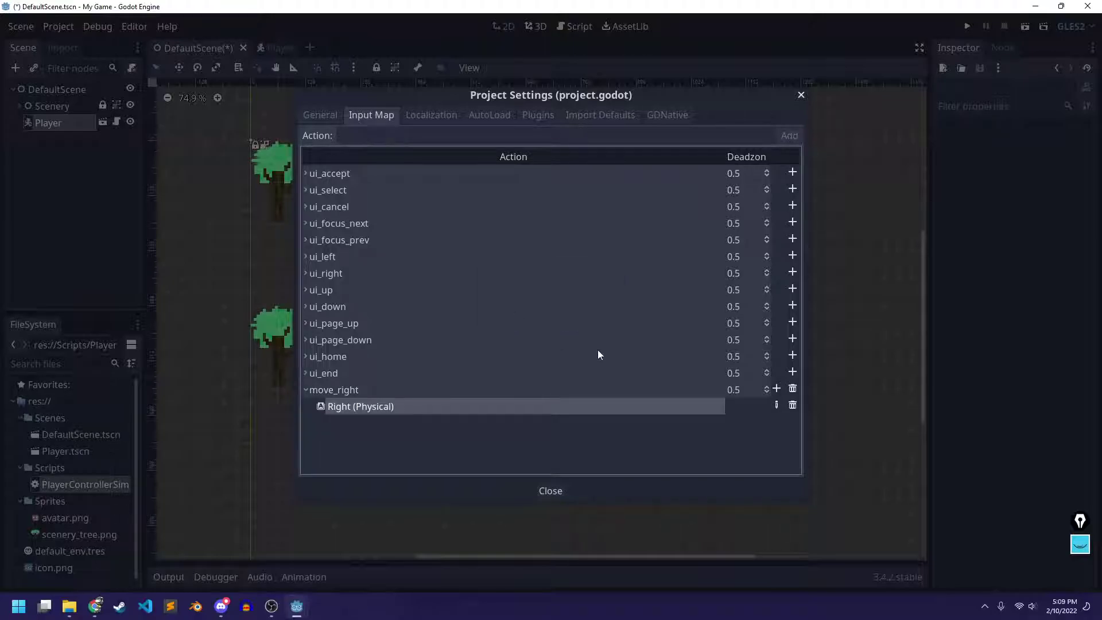
Add the D physical key as a second move_right binding
click(777, 389)
click(773, 406)
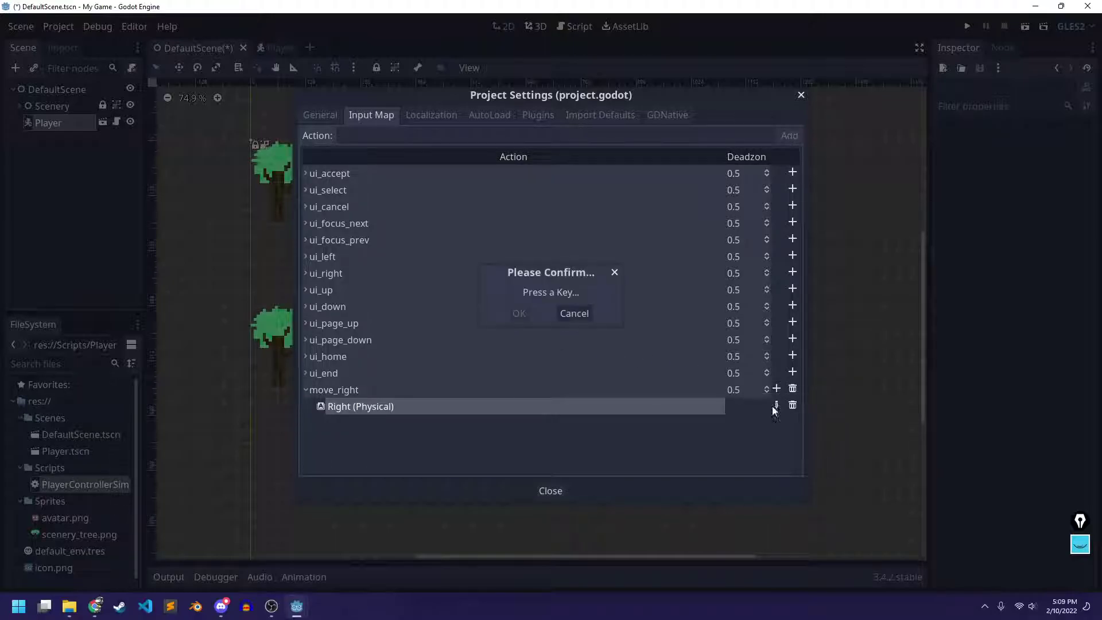
key(d)
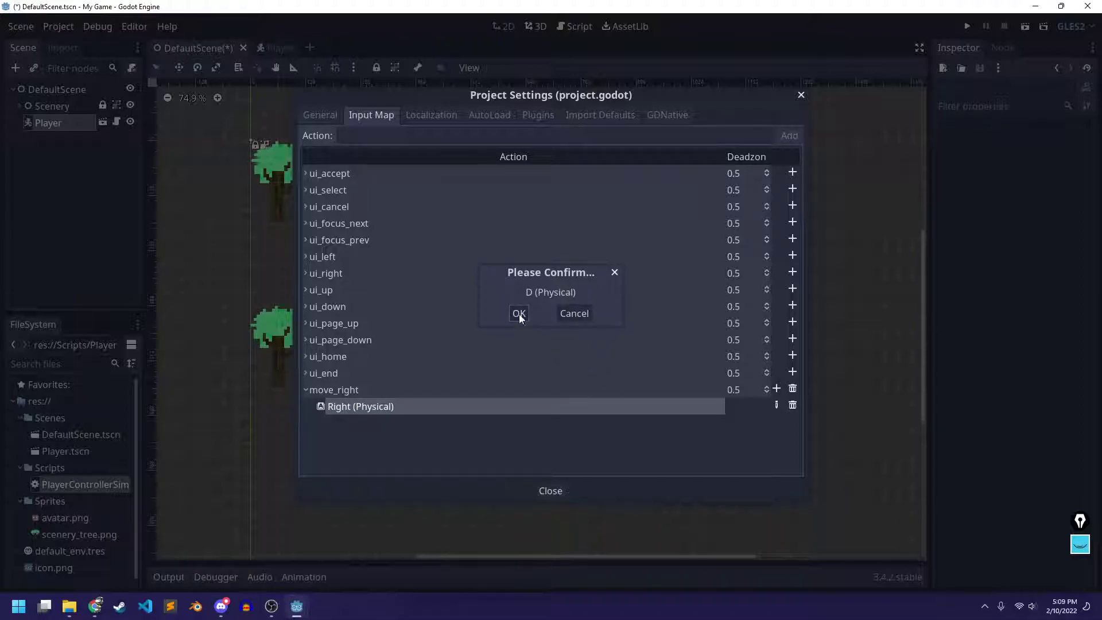
click(518, 314)
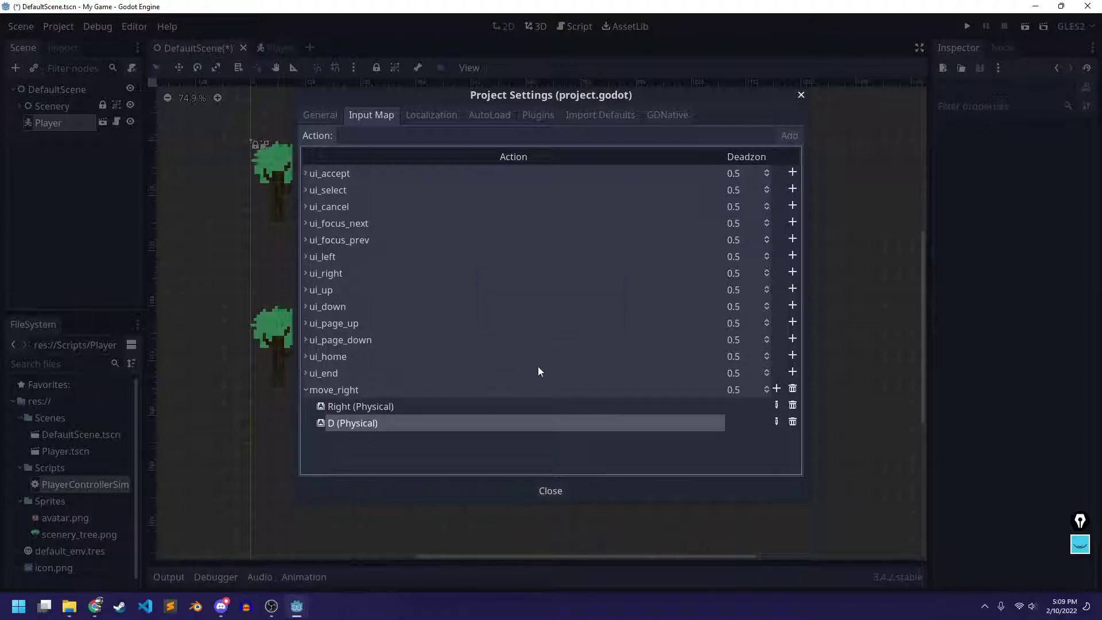
click(396, 134)
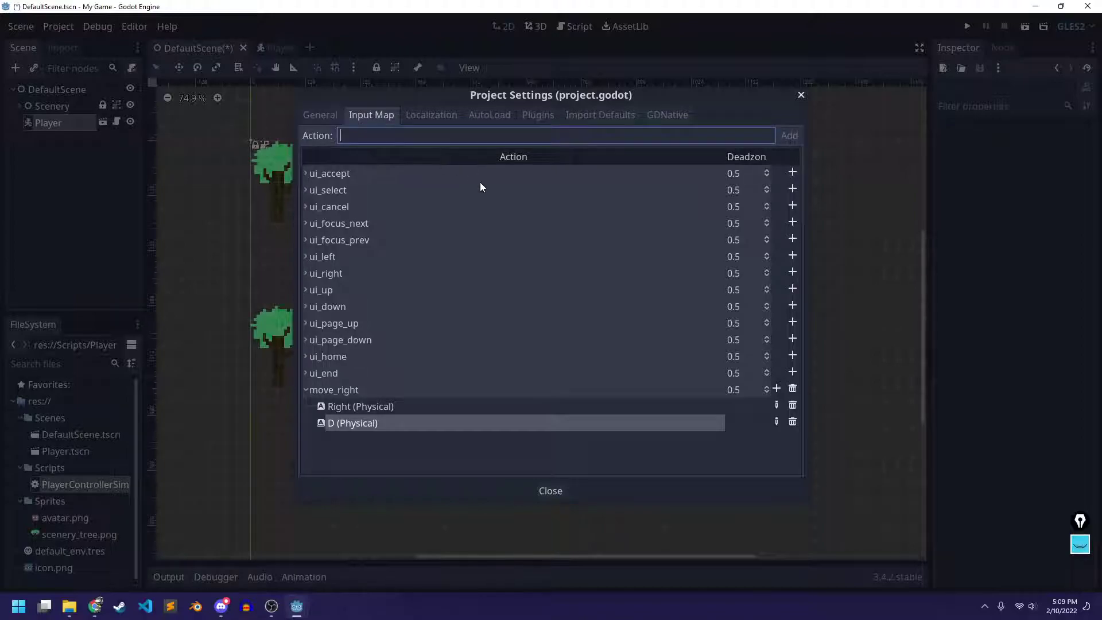
Add move_left, move_up and move_down as new input actions
text(move_left)
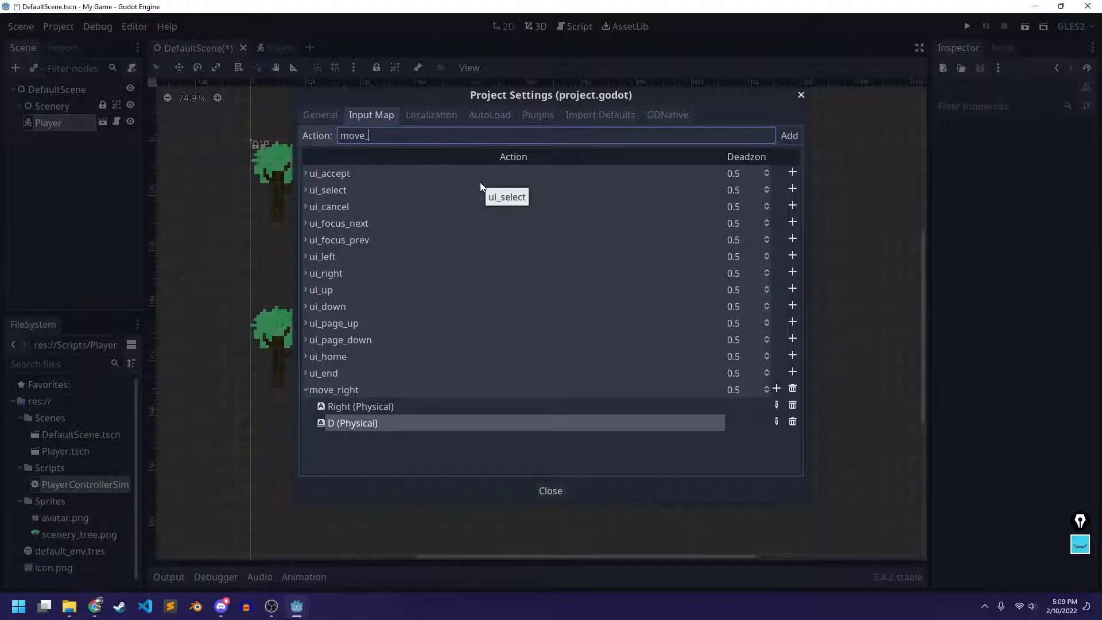
click(788, 135)
click(467, 138)
text(move_up)
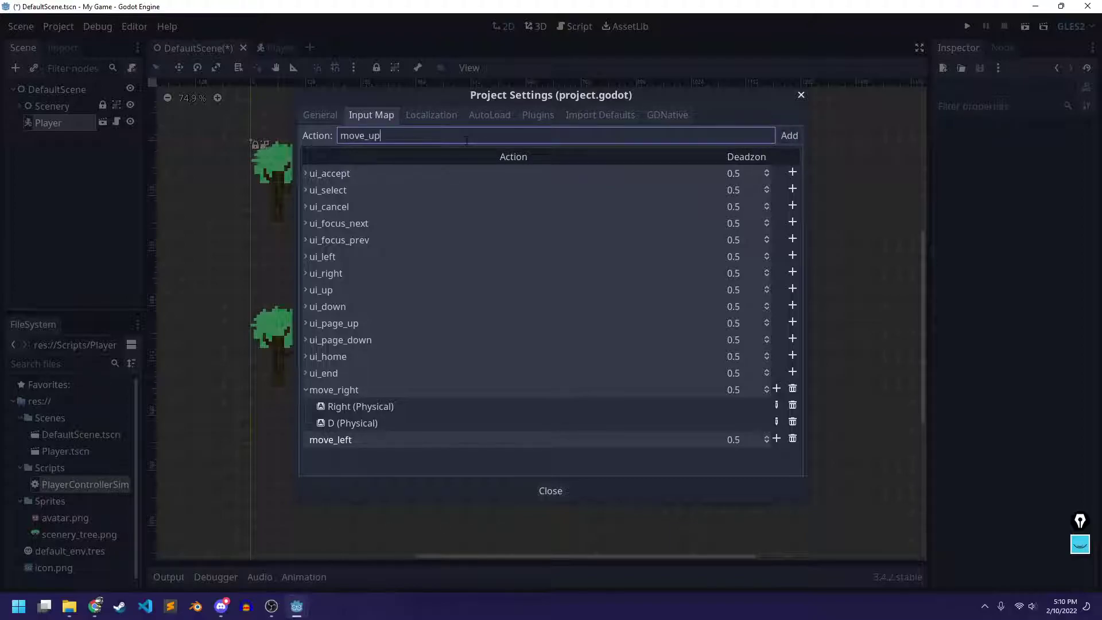
click(789, 134)
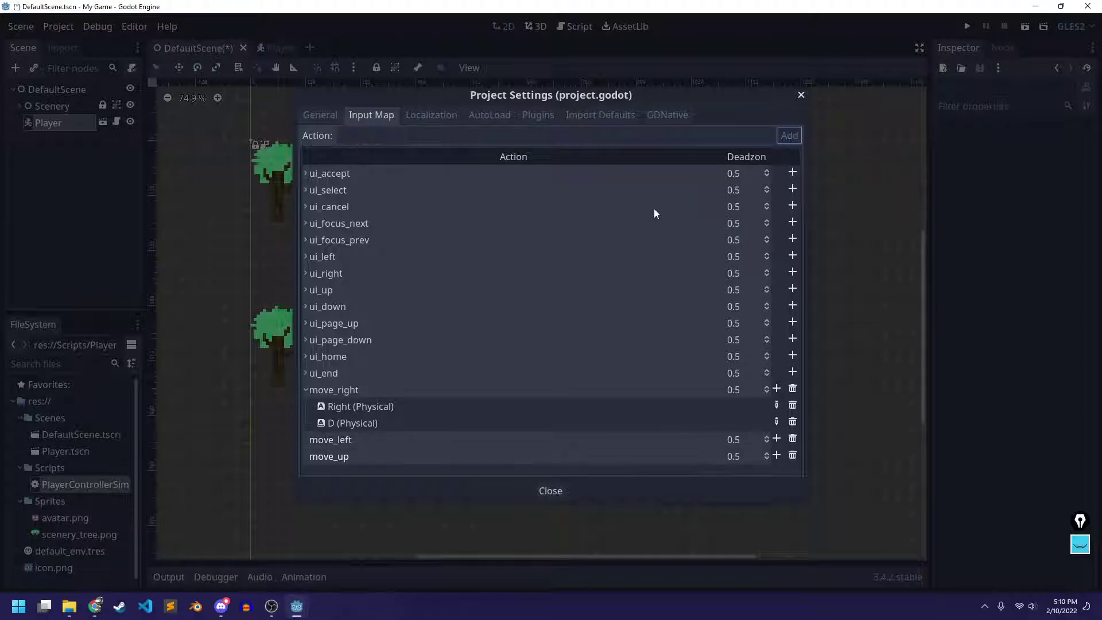
text(move_down)
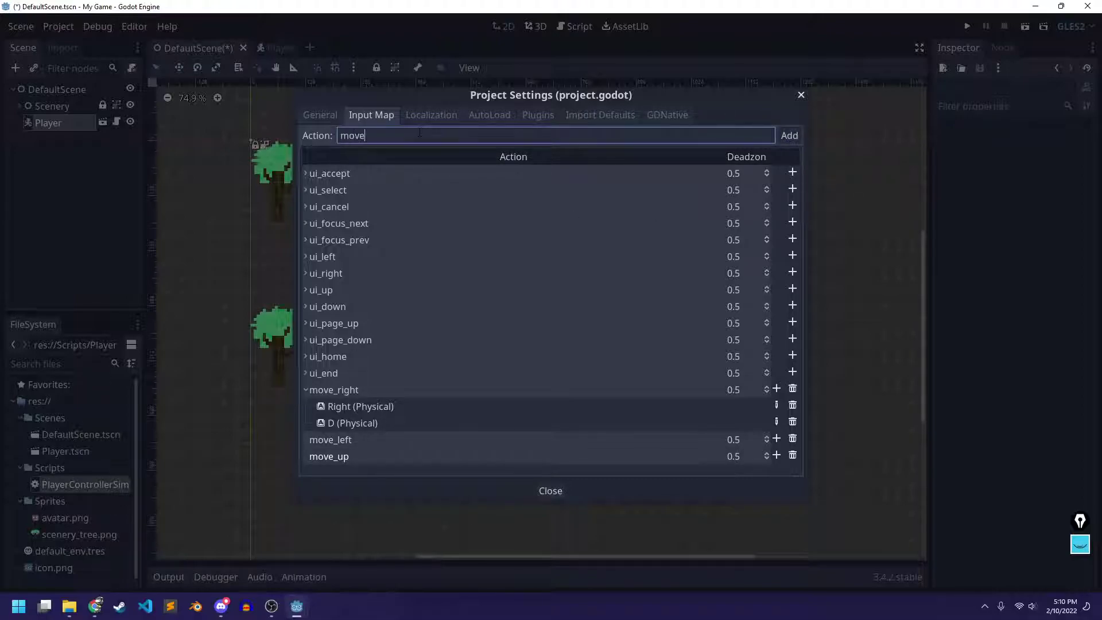
click(789, 136)
Add jump and action as new input actions
click(427, 136)
text(jump)
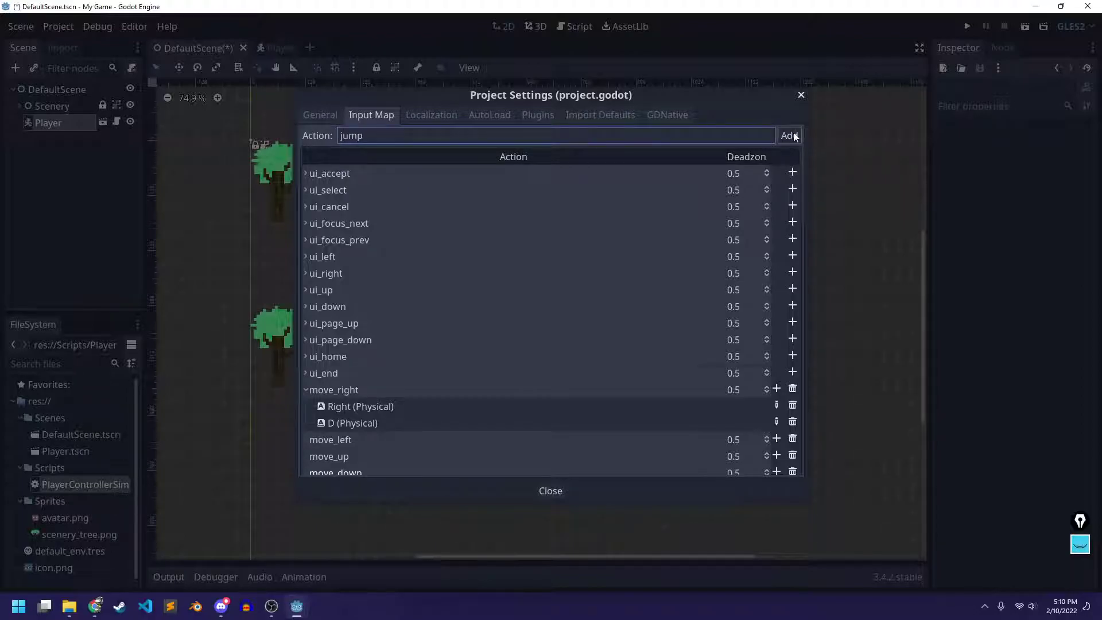
click(791, 135)
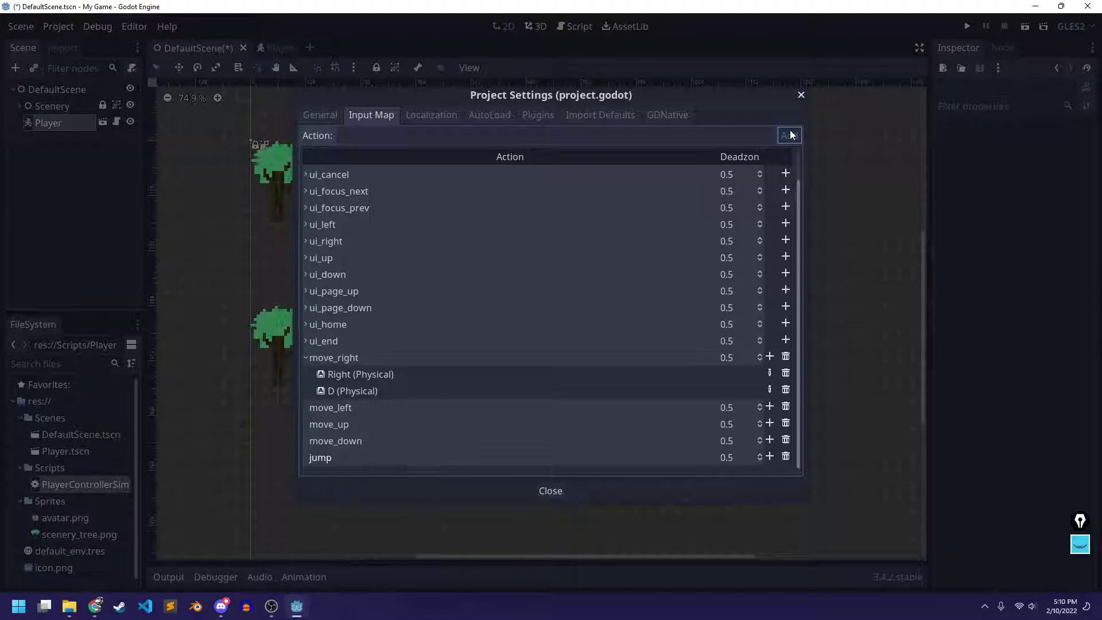
click(443, 136)
text(action)
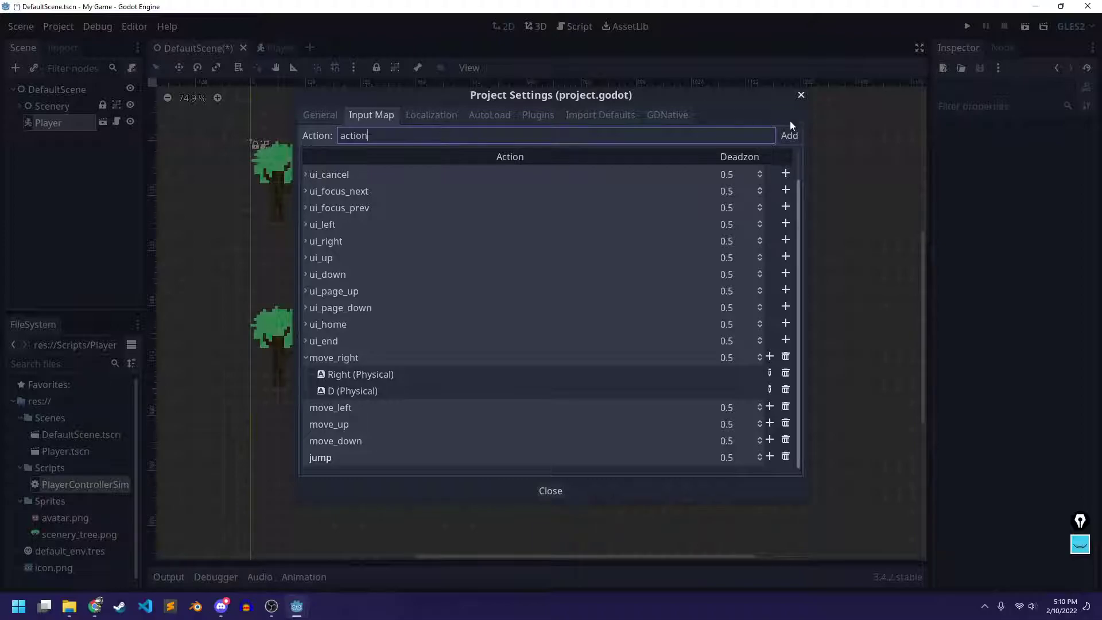
click(789, 136)
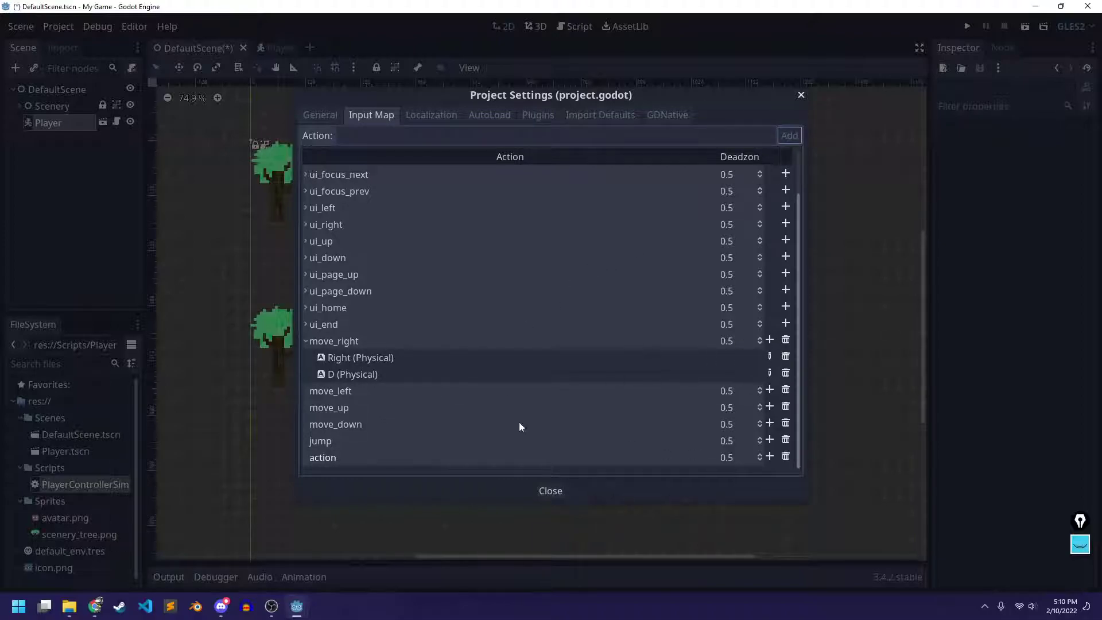
click(770, 390)
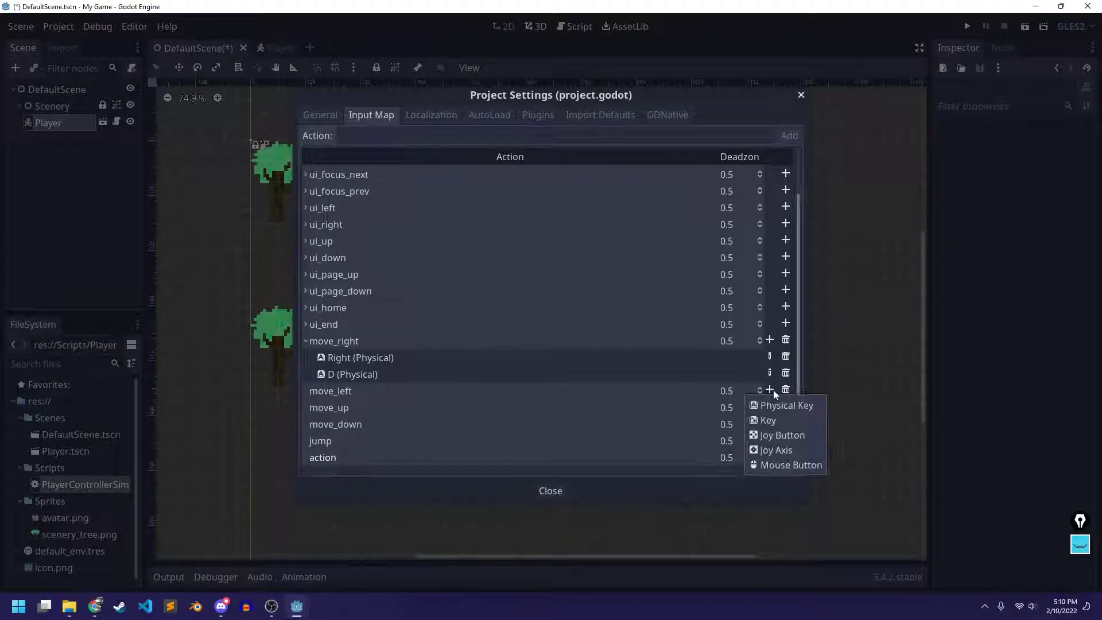
Bind the Left and A physical keys to move_left
click(787, 408)
key(Left)
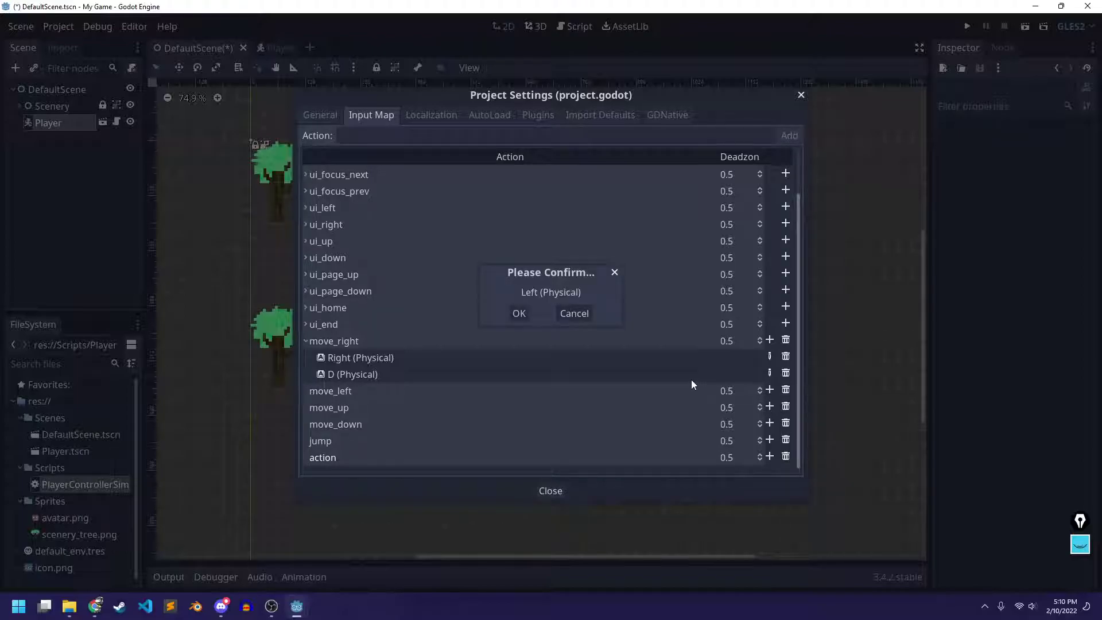
click(769, 390)
click(775, 405)
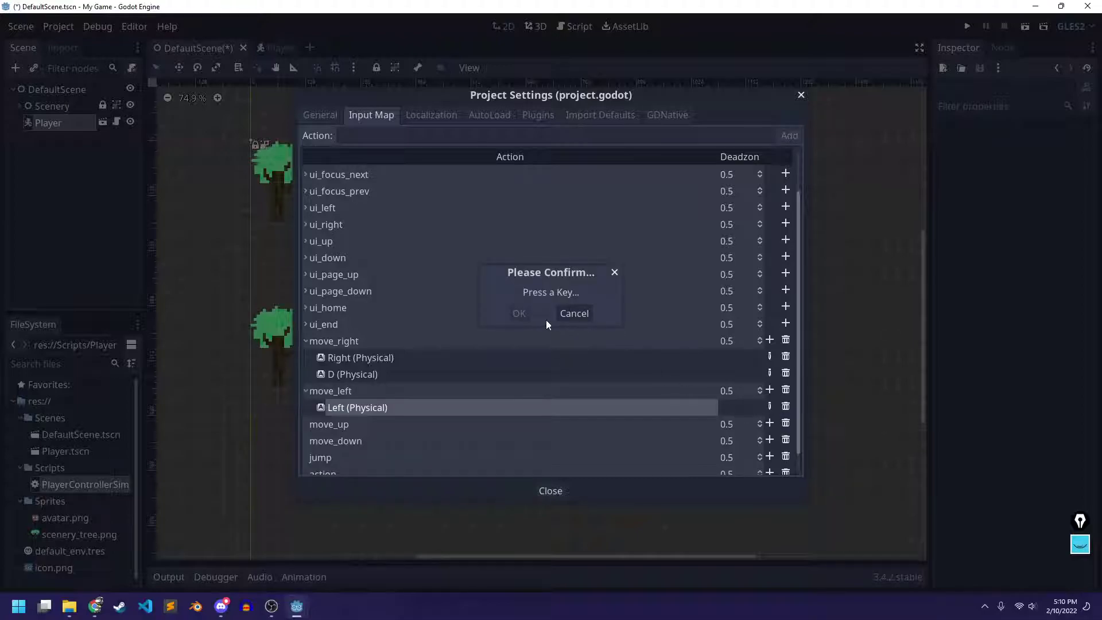
key(a)
click(519, 313)
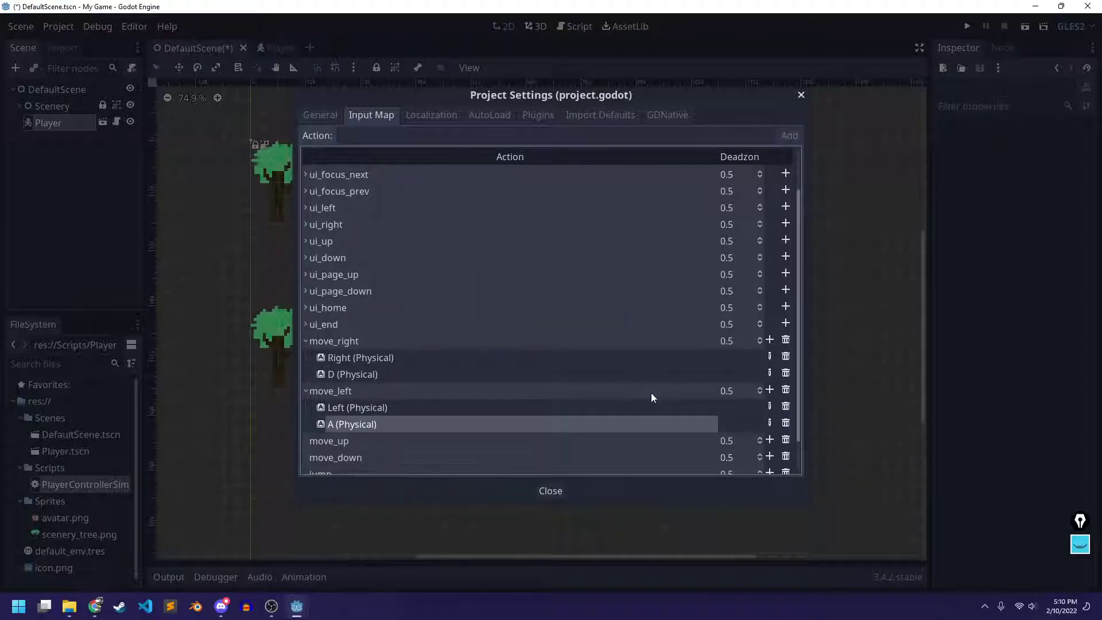
Bind the Up and W physical keys to move_up
scroll(651, 392, down, 2)
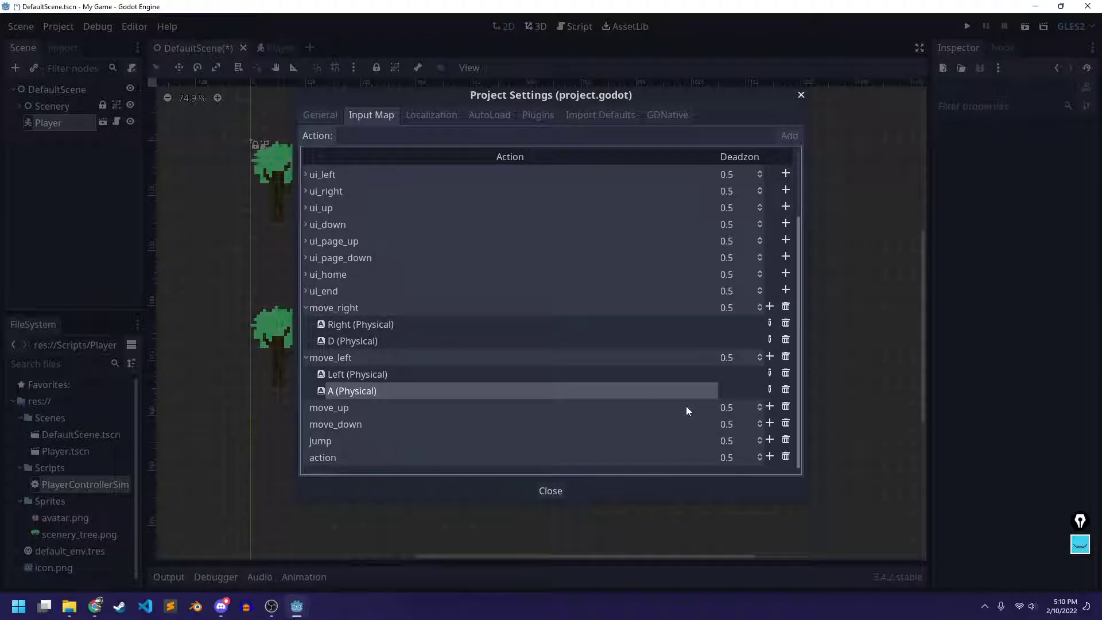
click(770, 406)
click(757, 422)
key(Up)
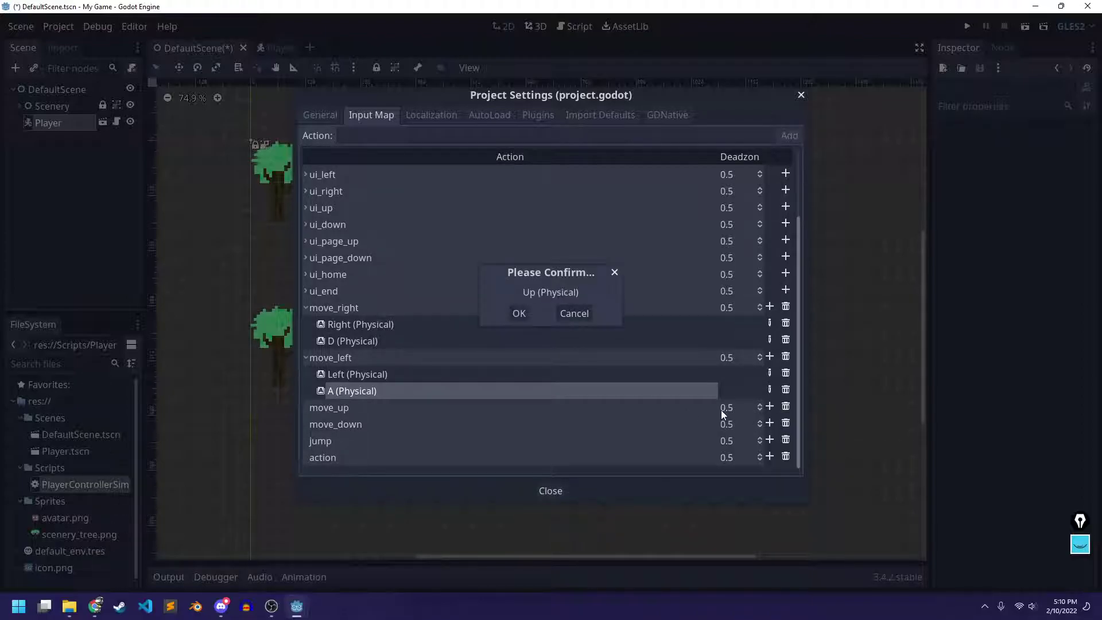
click(518, 313)
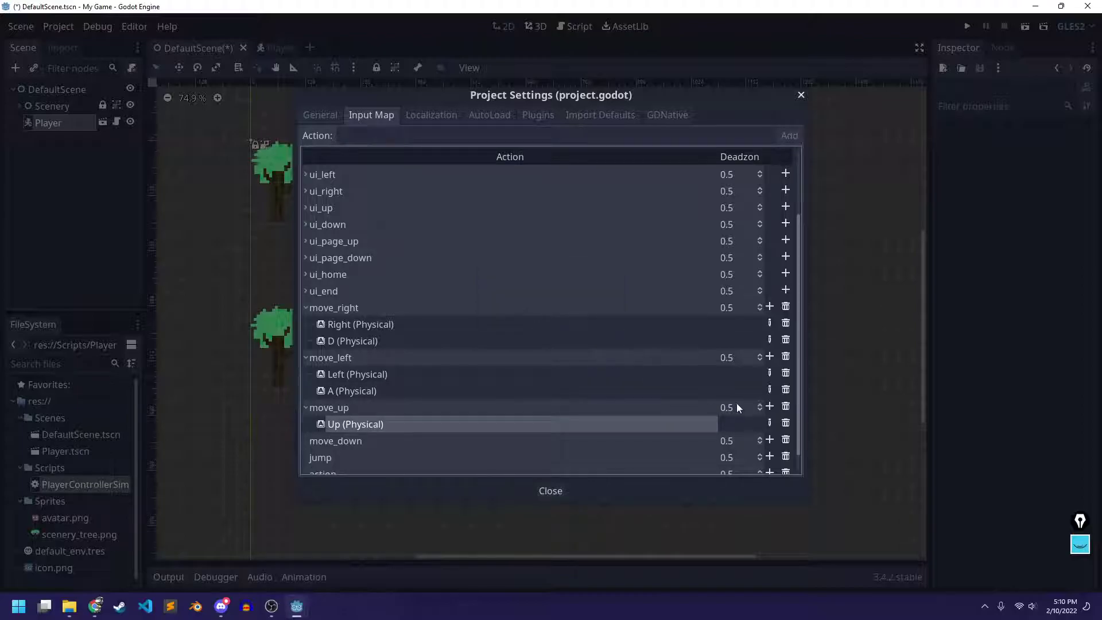
click(769, 407)
click(761, 421)
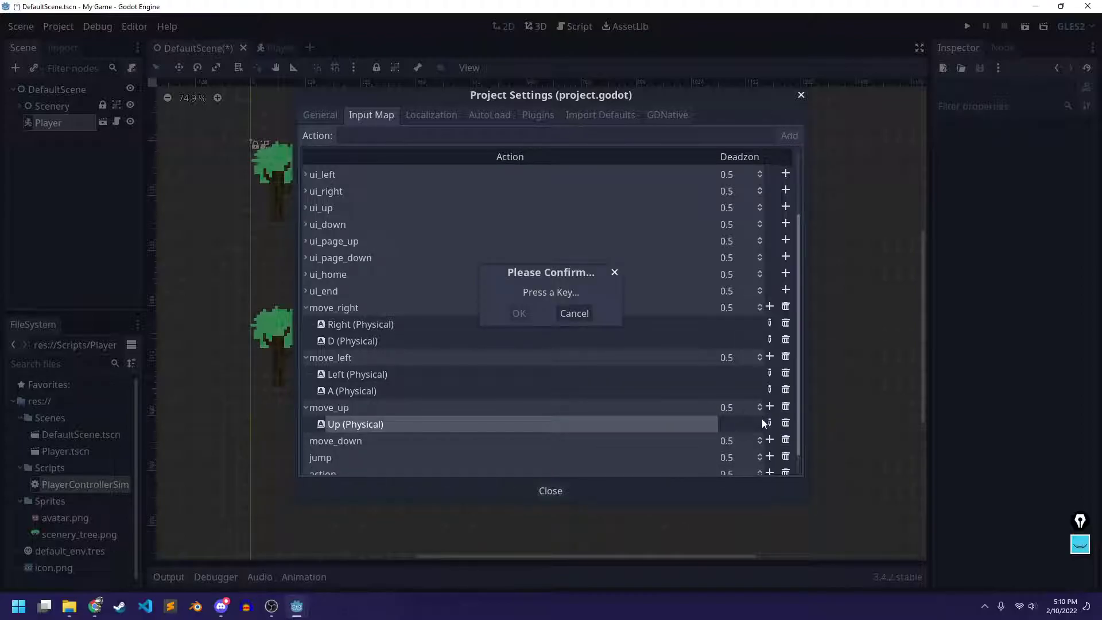
key(w)
click(519, 313)
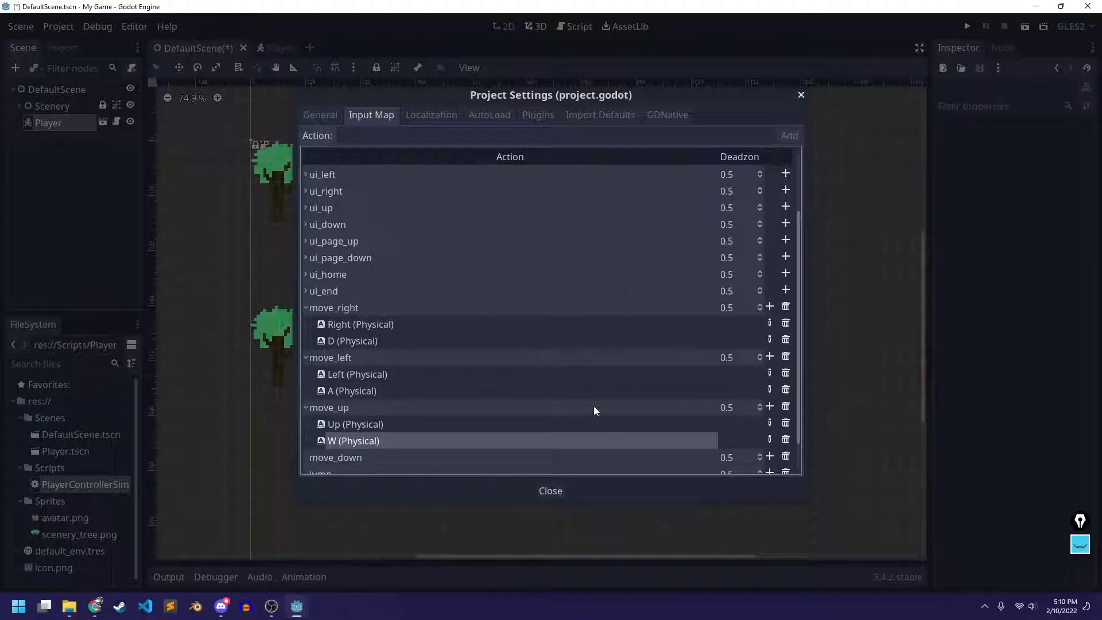
Bind the Down and S physical keys to move_down
scroll(593, 406, down, 1)
click(766, 424)
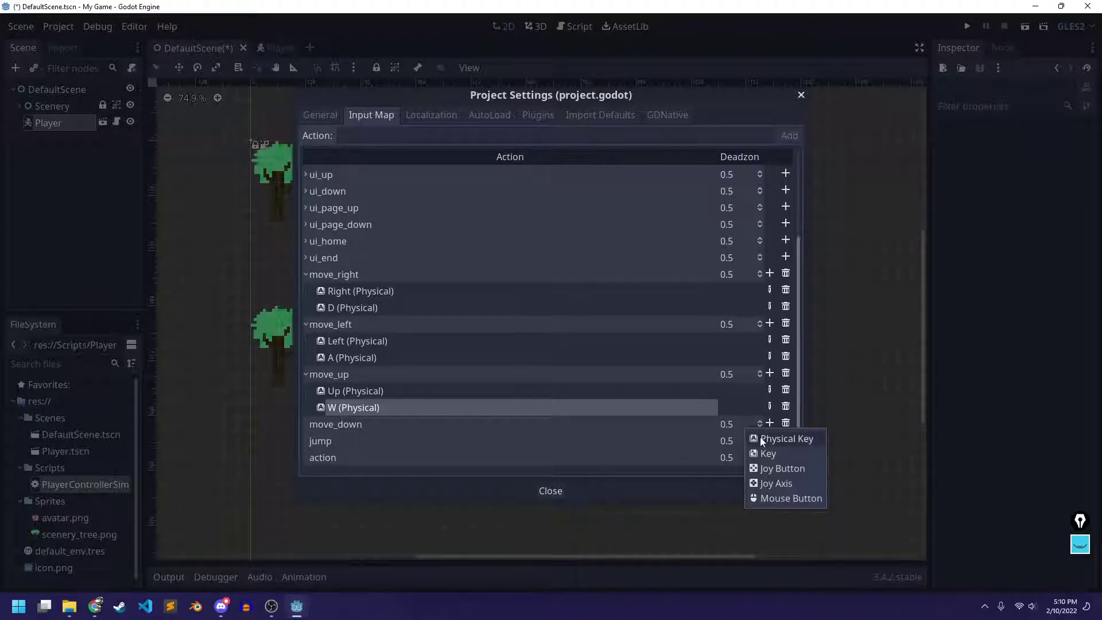
click(760, 436)
key(Down)
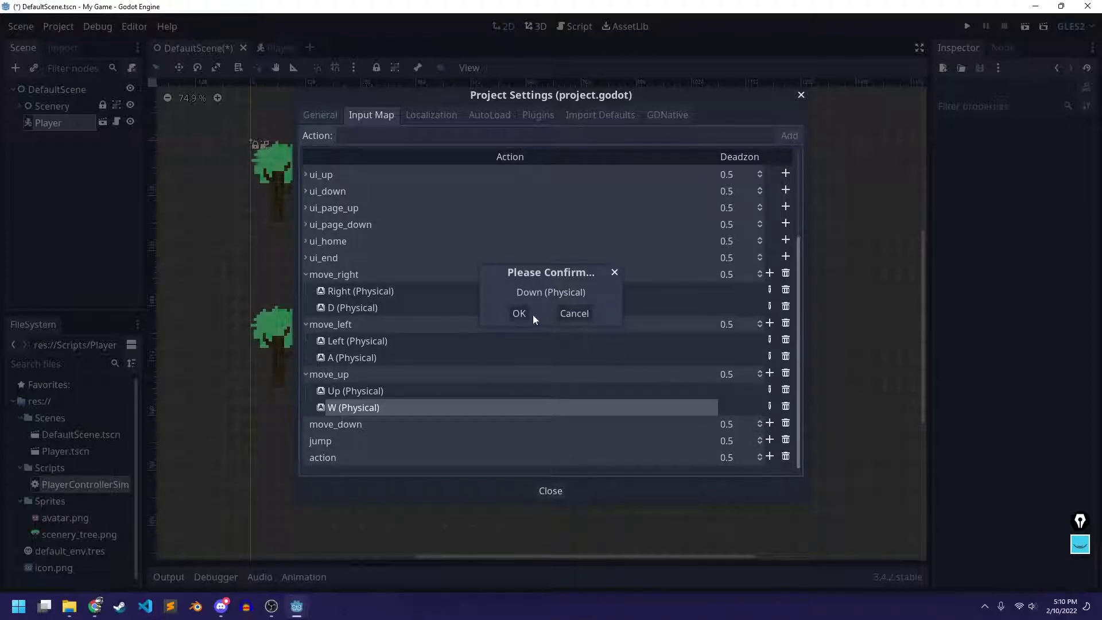
click(520, 313)
click(770, 423)
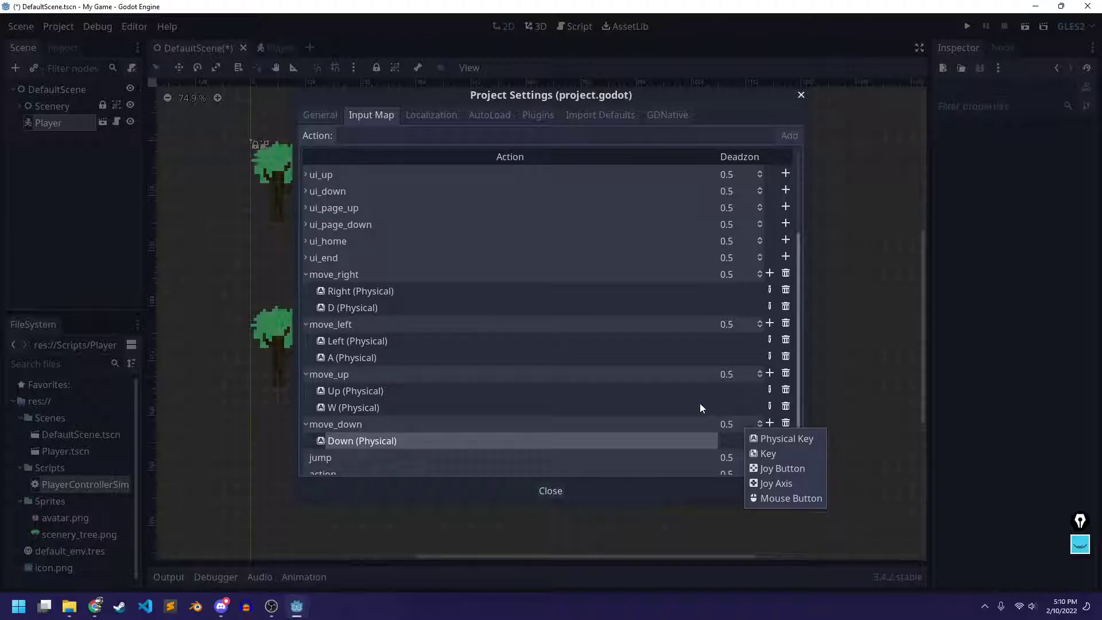
click(784, 438)
key(s)
click(527, 318)
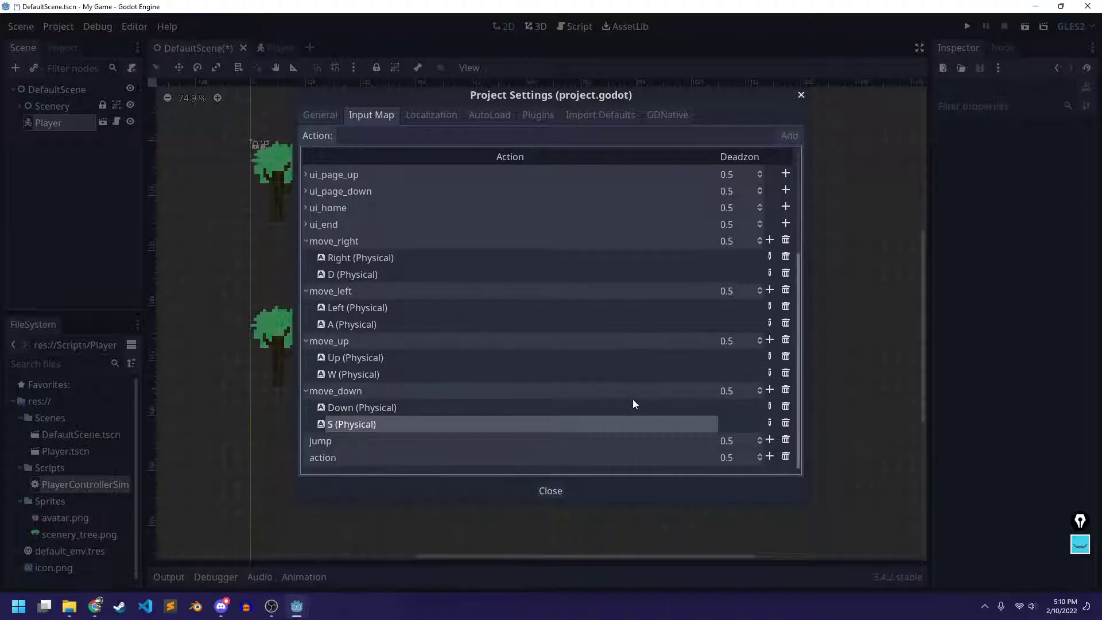
Bind the Space and X physical keys to jump
click(769, 440)
click(766, 455)
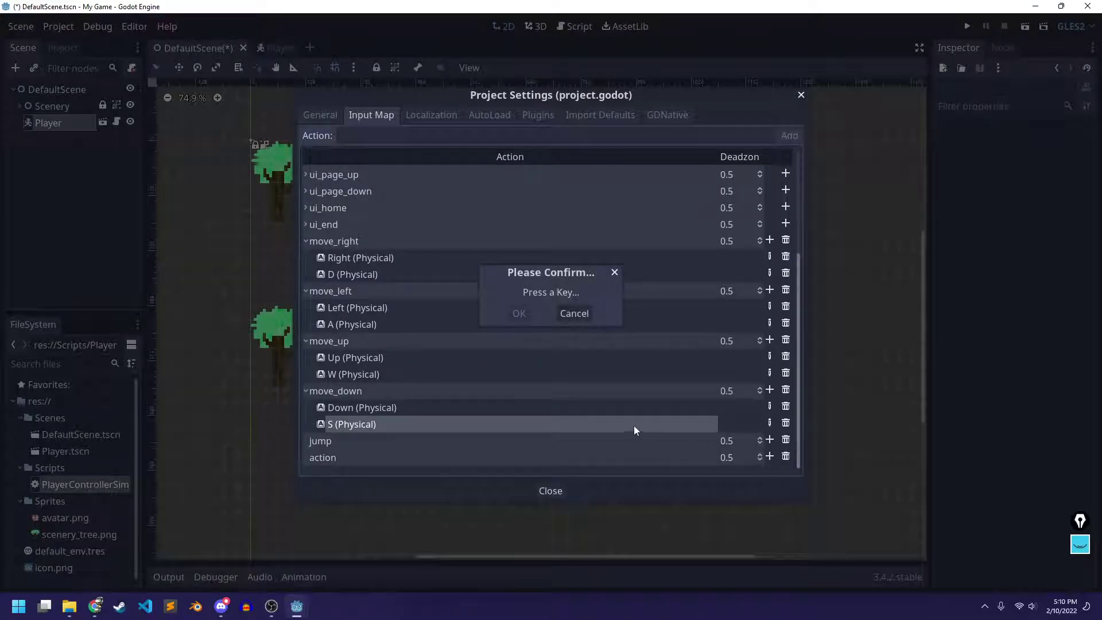
key(space)
click(524, 313)
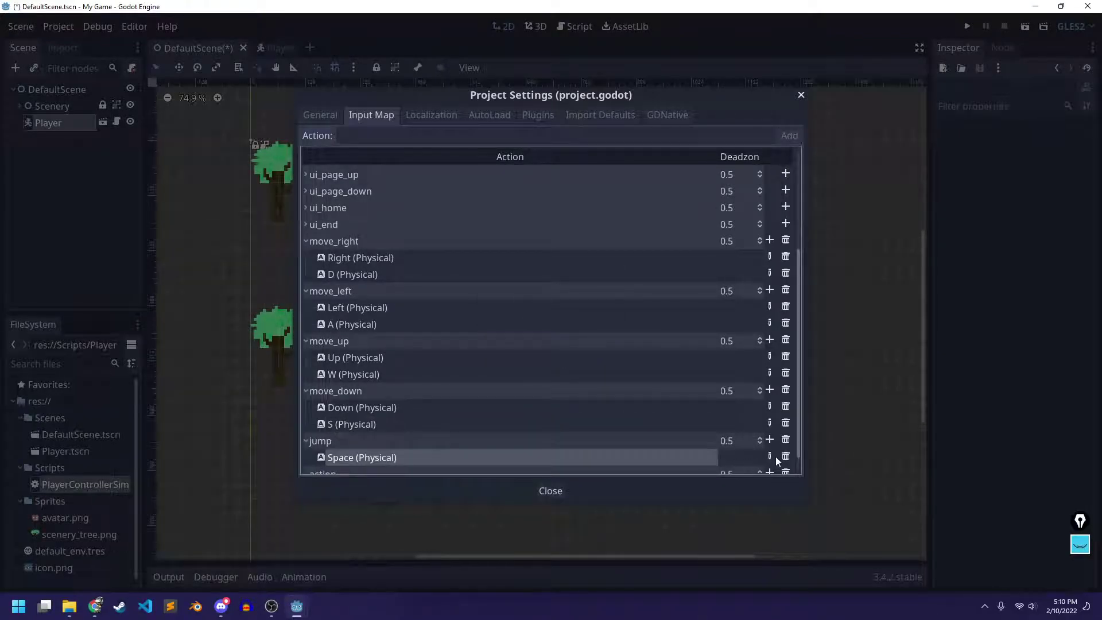
click(770, 423)
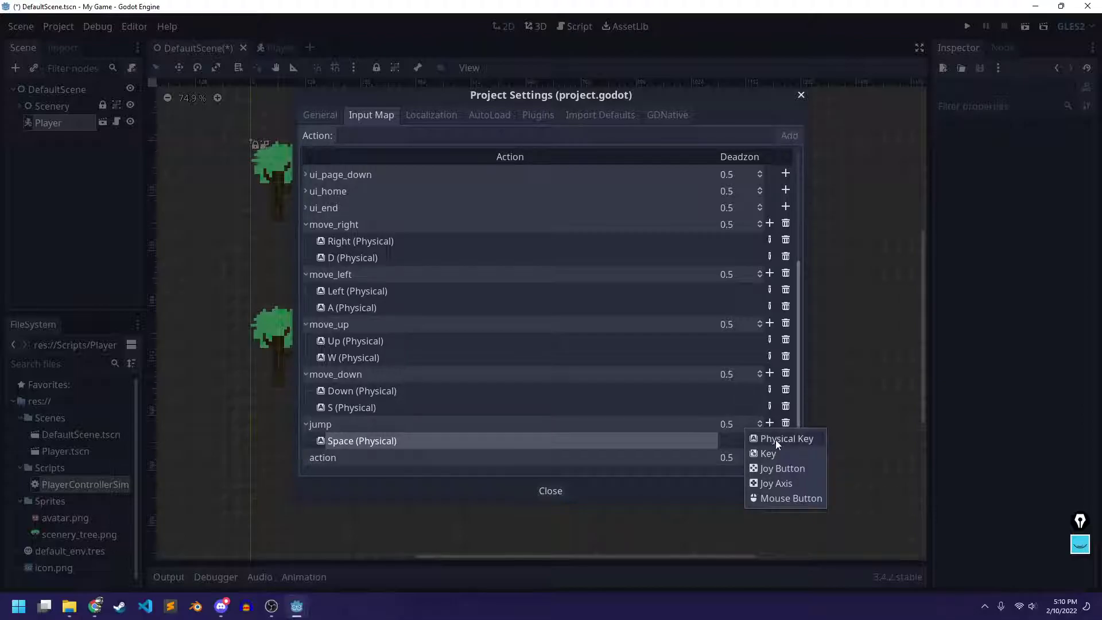
click(775, 440)
key(x)
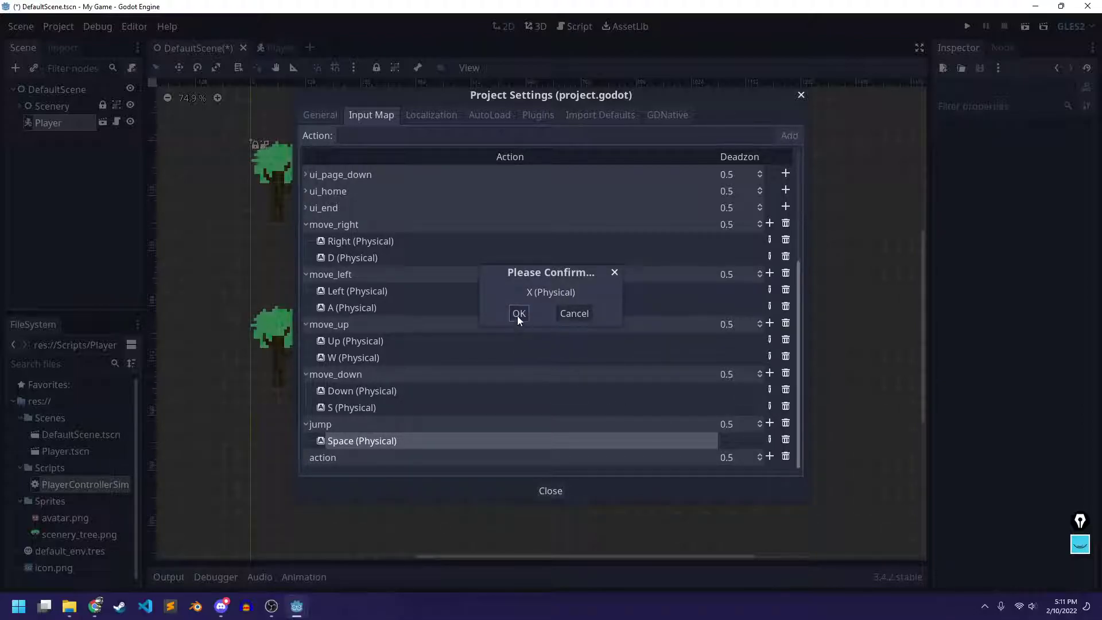
click(518, 316)
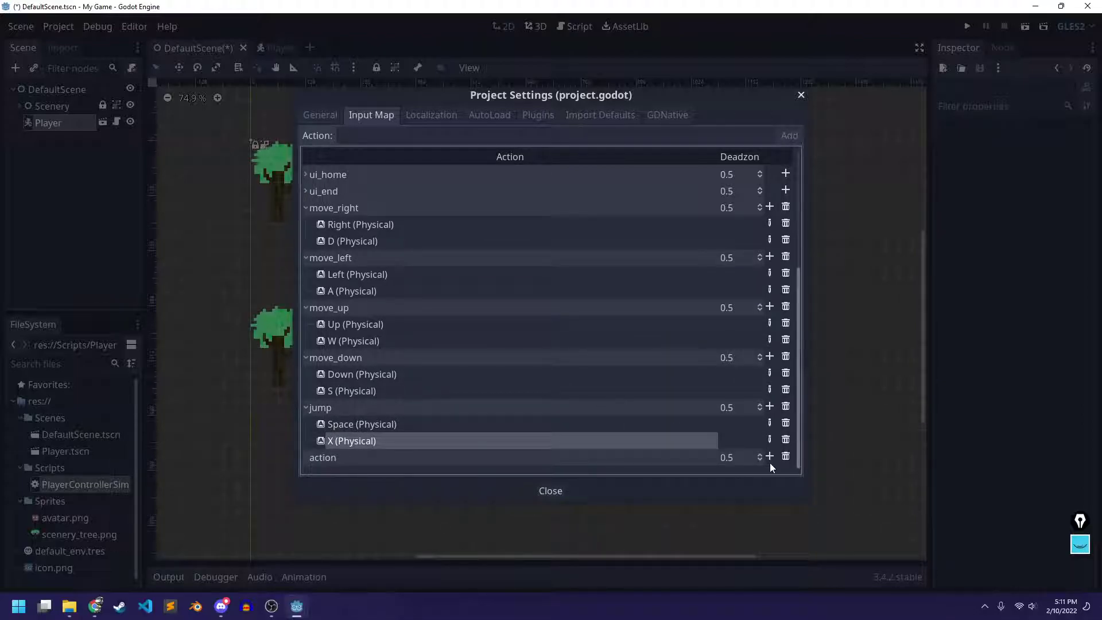
Bind the Z and F physical keys to action, then close Project Settings
click(770, 458)
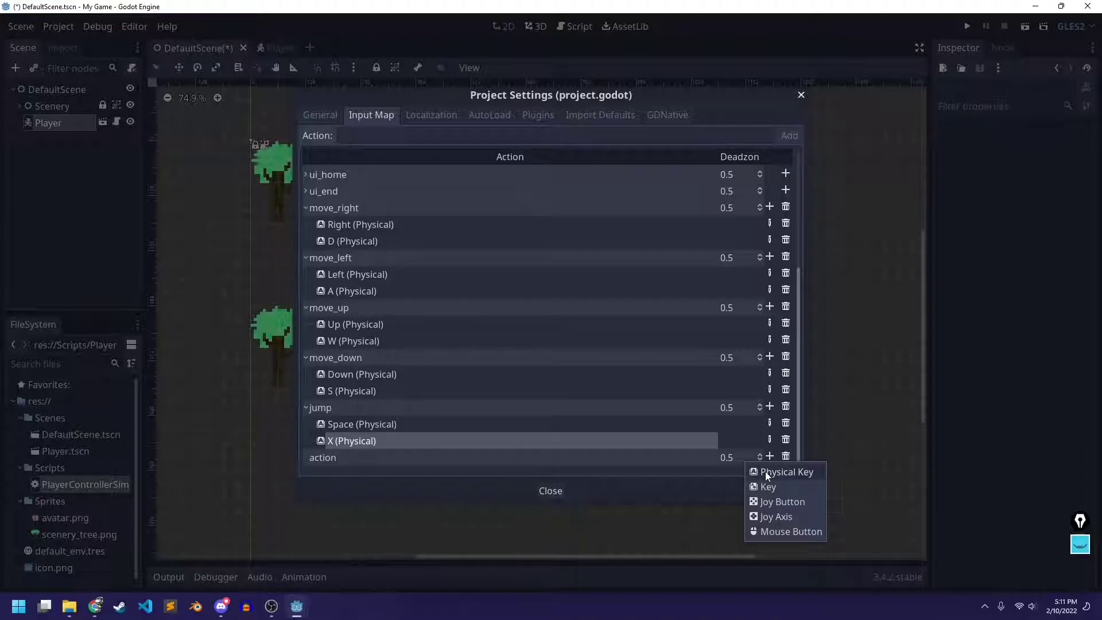
click(764, 470)
key(z)
click(528, 313)
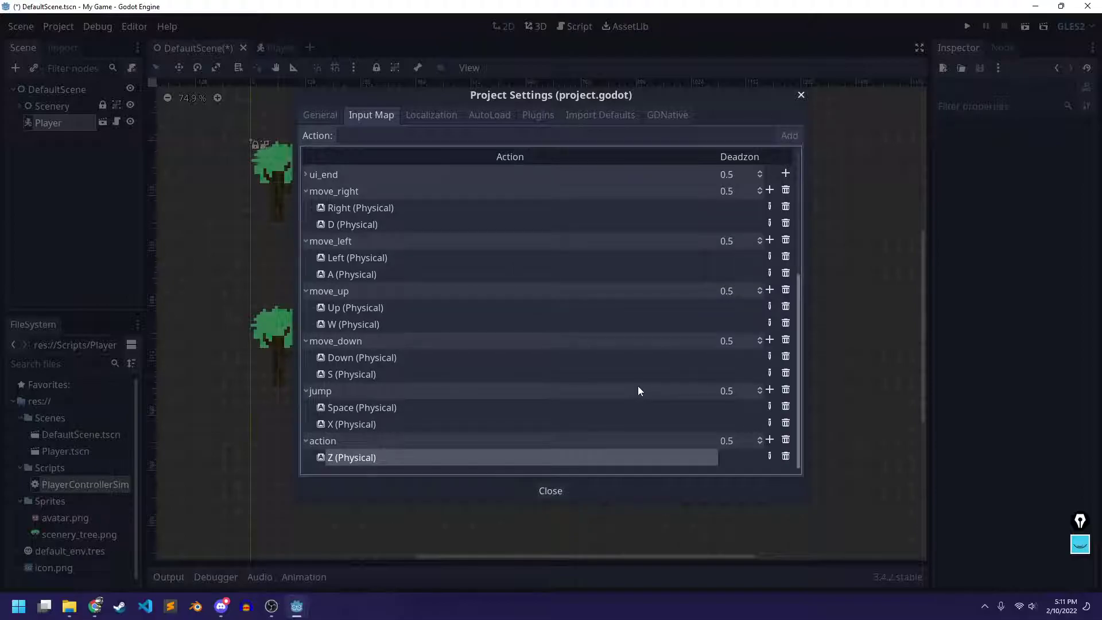
click(769, 440)
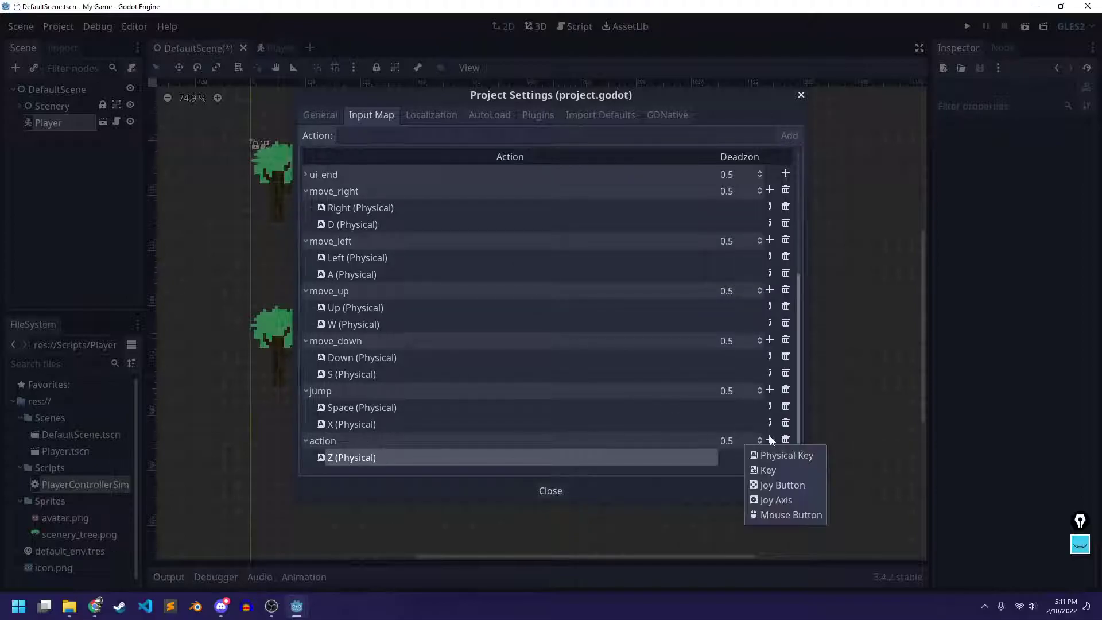
click(758, 454)
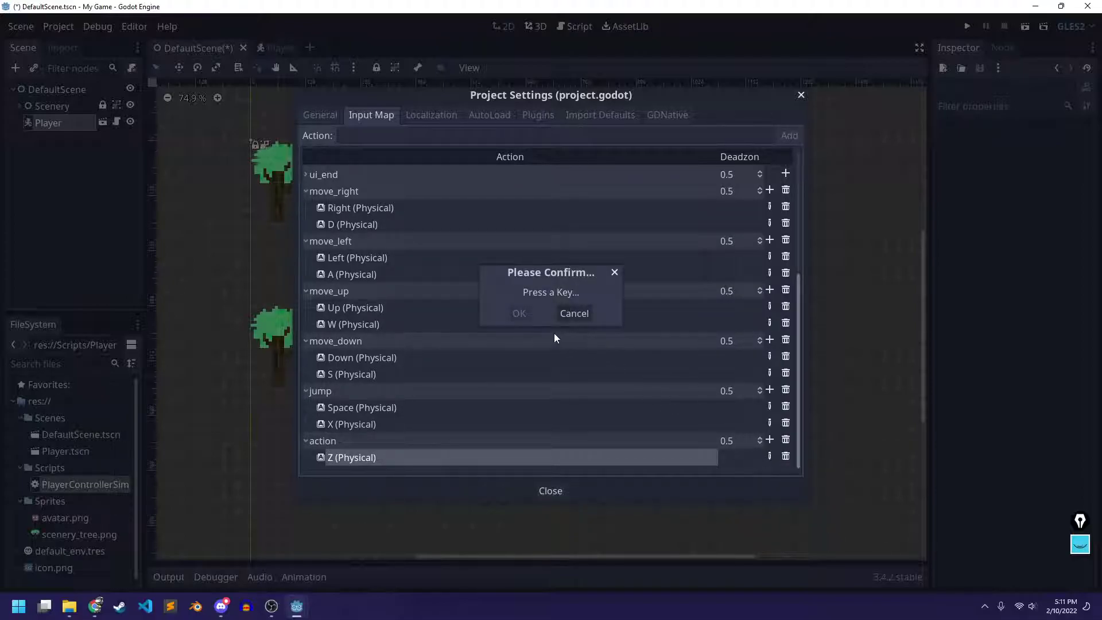
key(f)
click(523, 313)
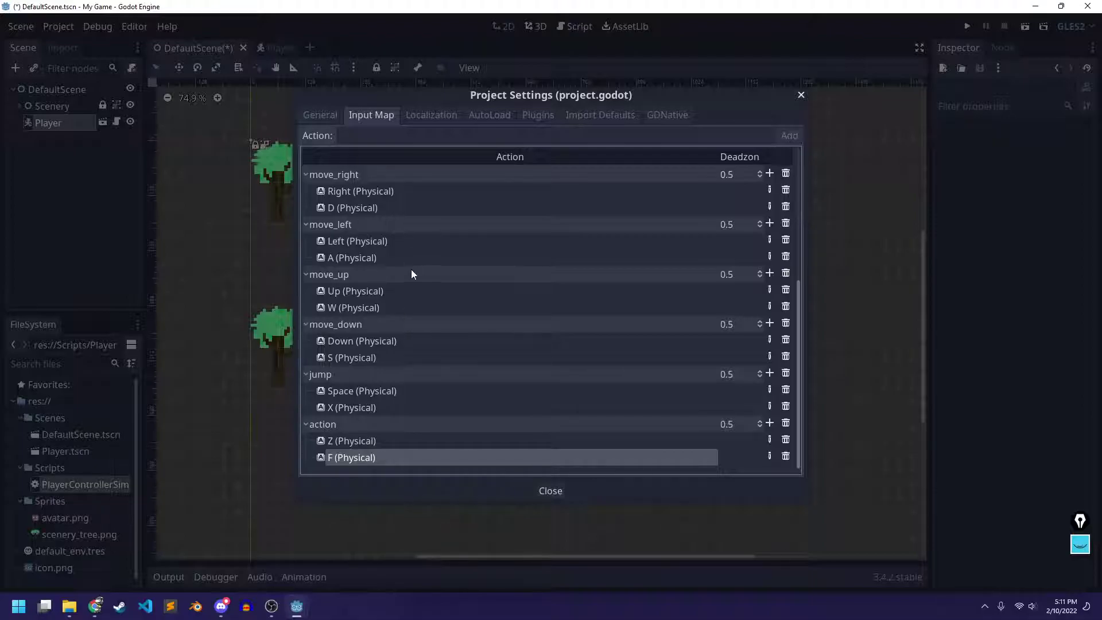
scroll(411, 270, up, 4)
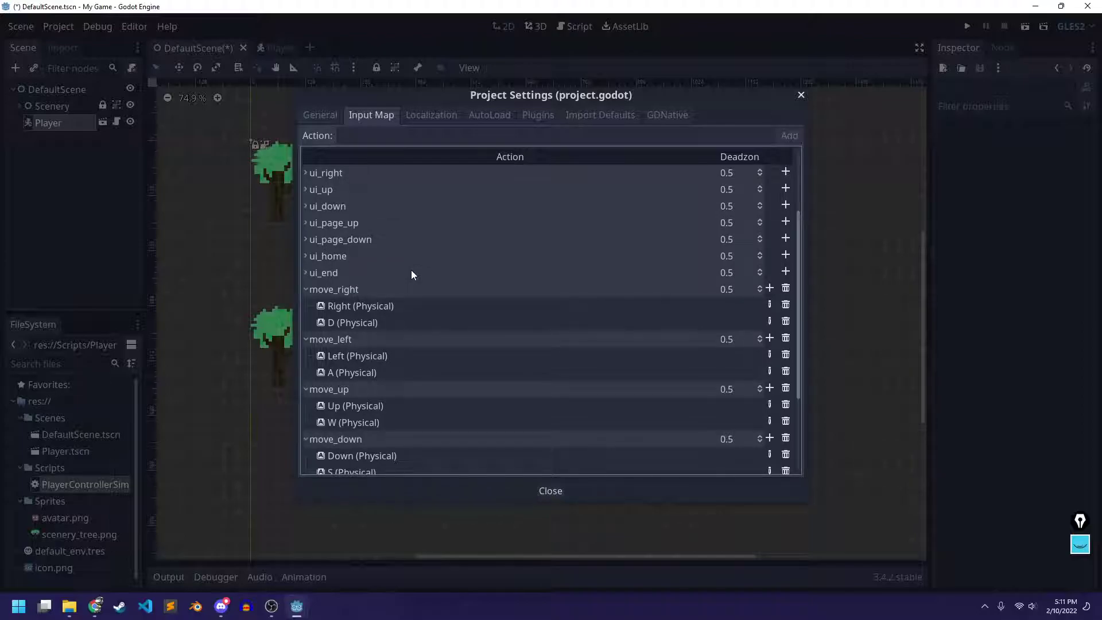
scroll(411, 270, down, 4)
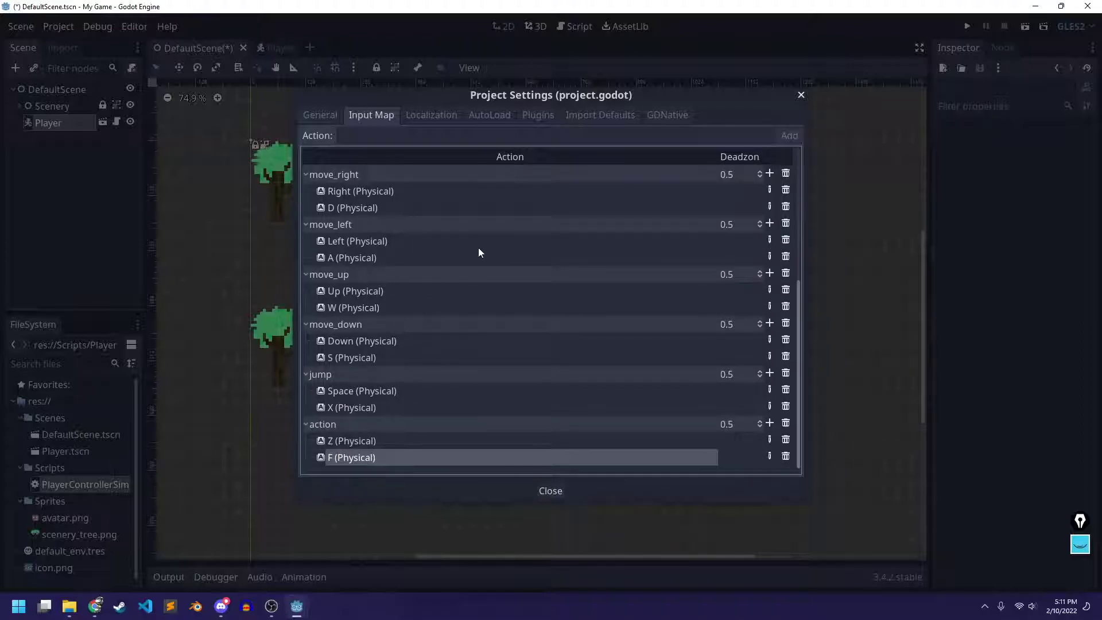
click(559, 491)
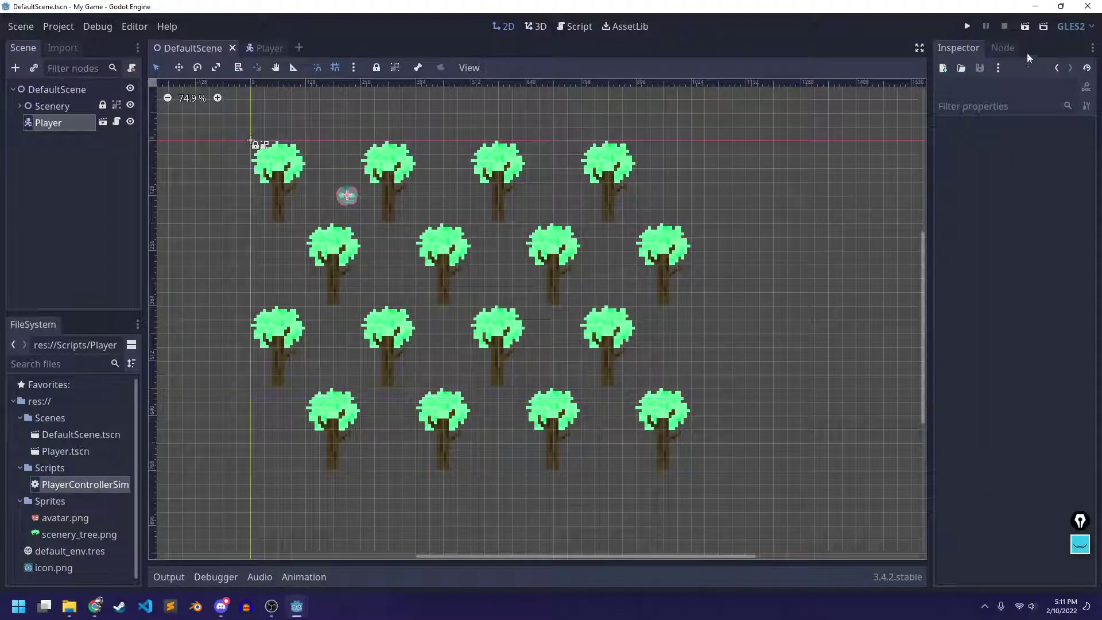
Run the scene and steer the player left, down and diagonally right among the trees
click(1023, 27)
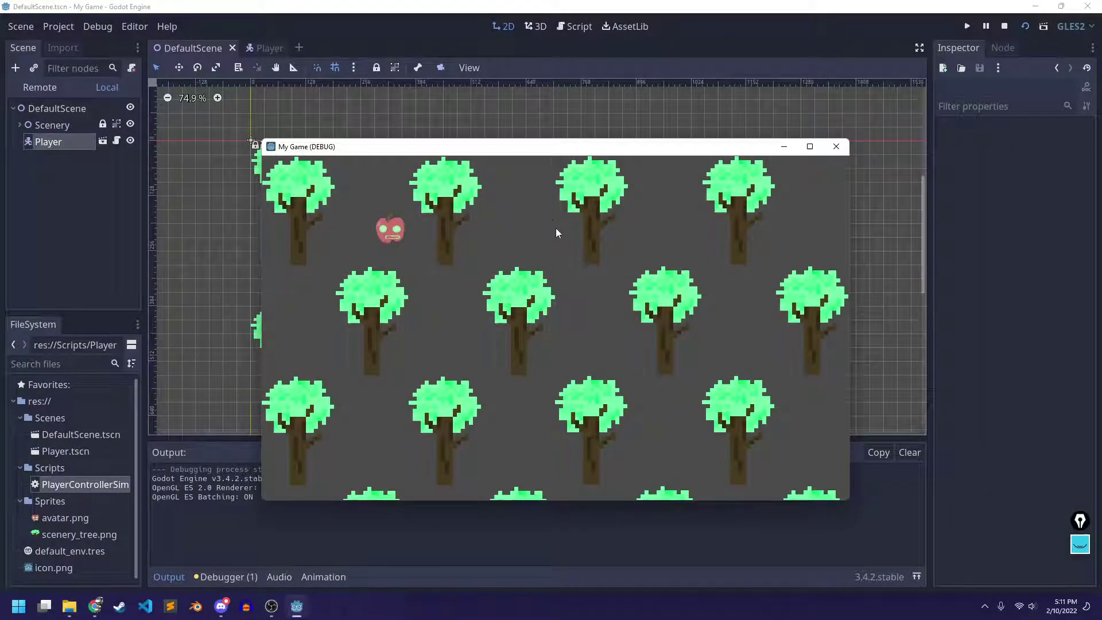
key(Up)
key(Left)
key(Right)
key(Left)
key(Down)
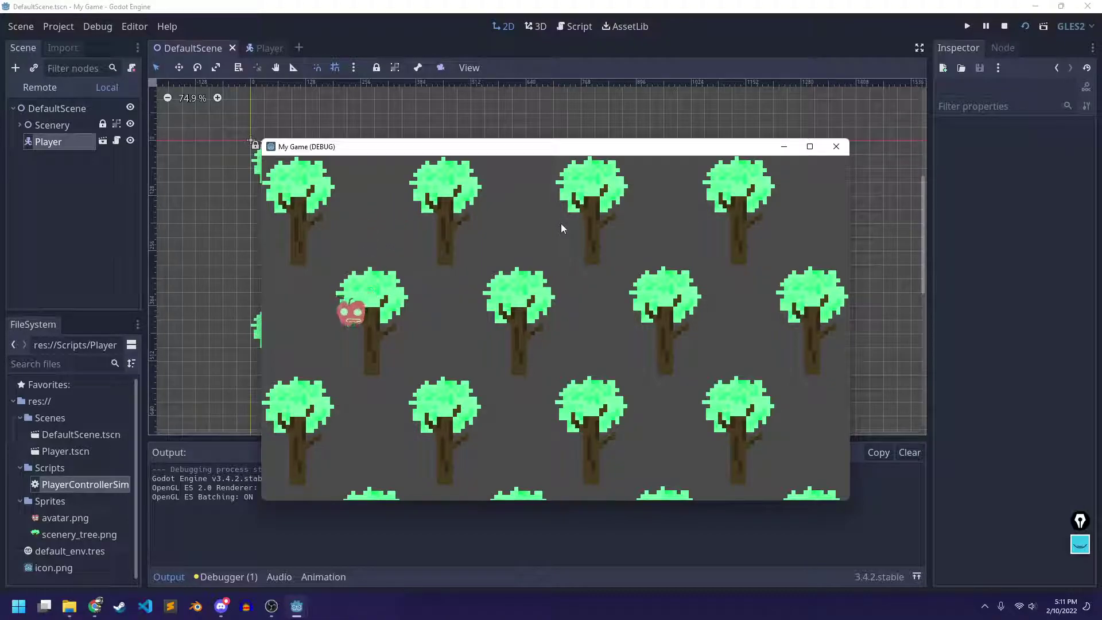
key(Down)
key(Right)
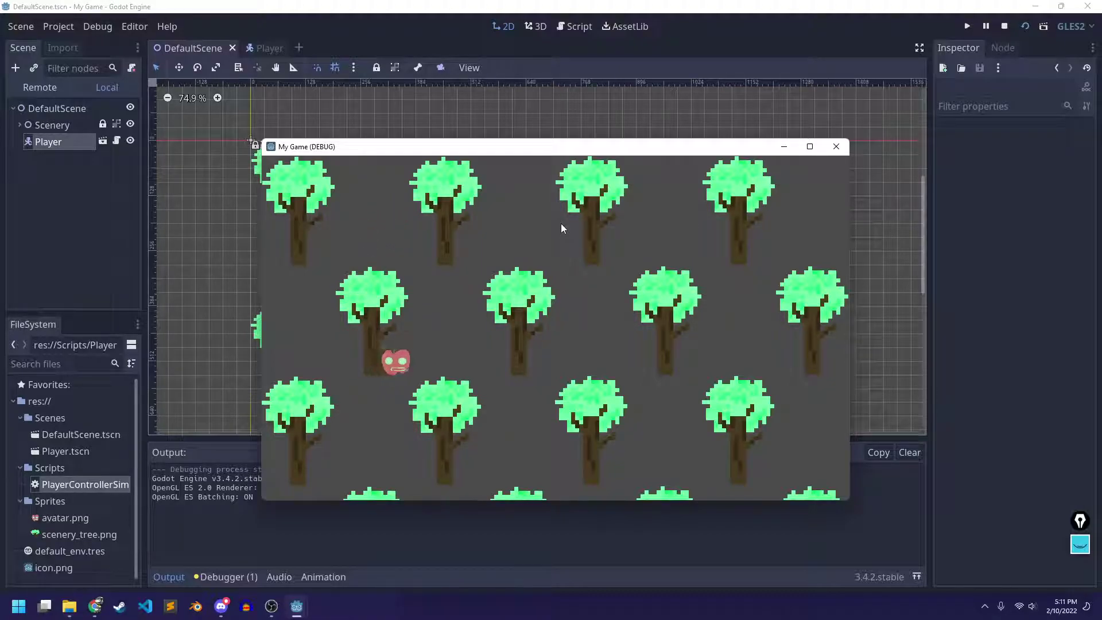
key(Down)
key(Right)
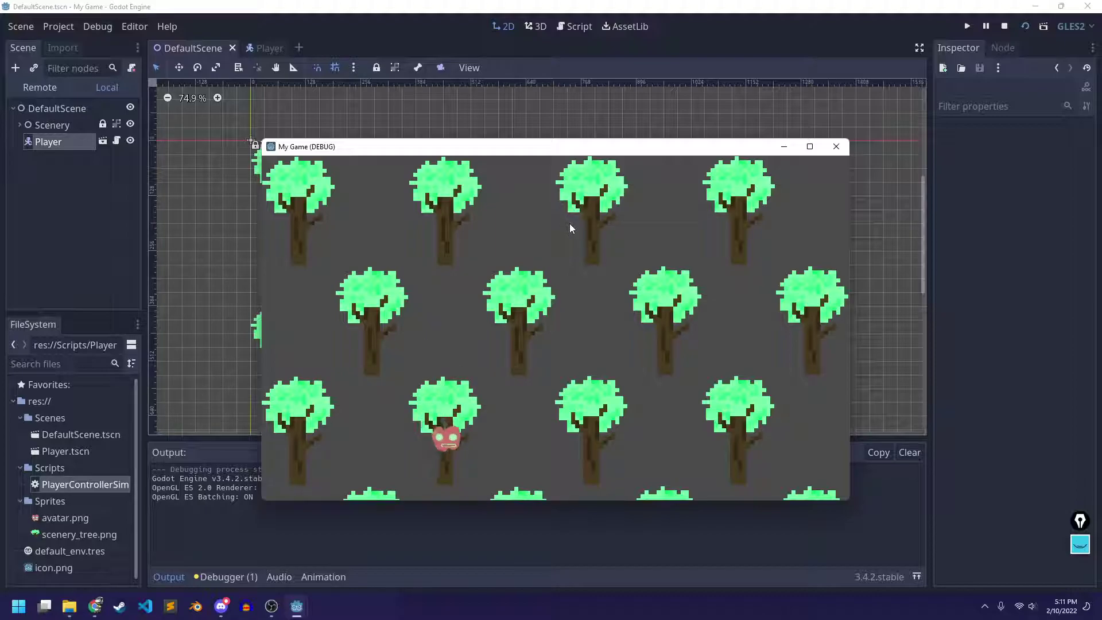
Move the player up-right and around the trees, then stop the running game
key(Up)
key(Right)
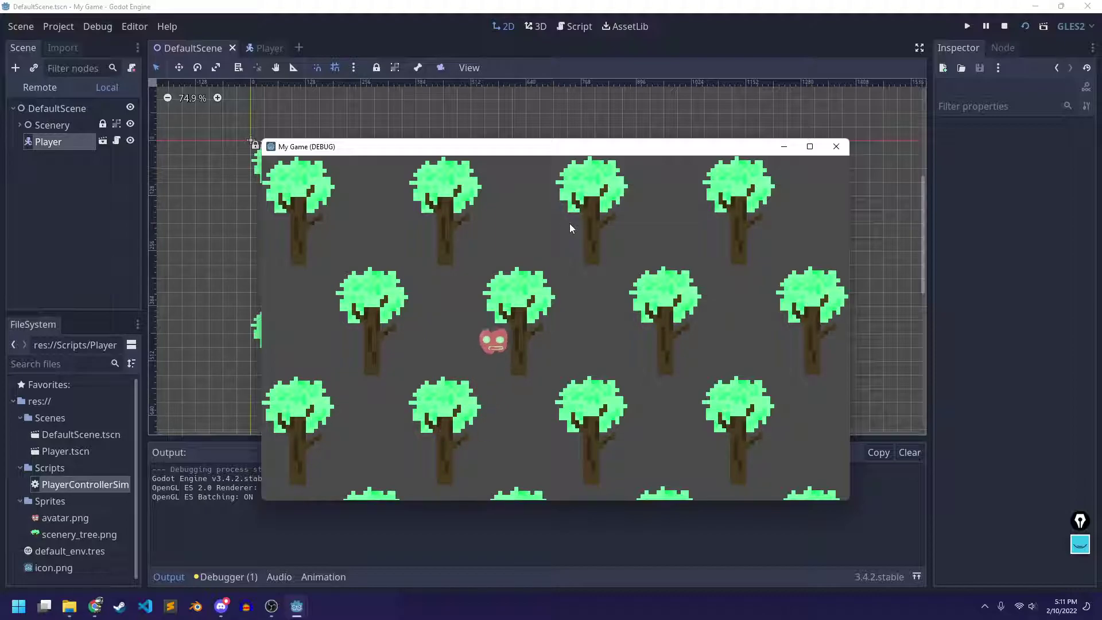
key(Up)
key(Left)
key(Right)
key(Down)
key(Right)
key(Up)
key(Down)
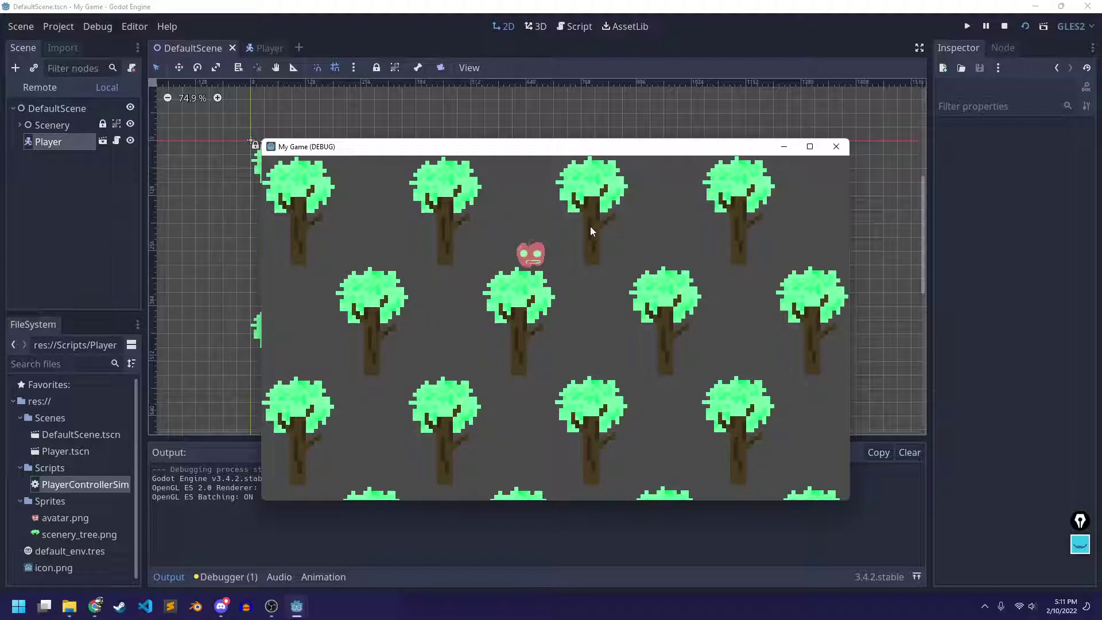
click(836, 147)
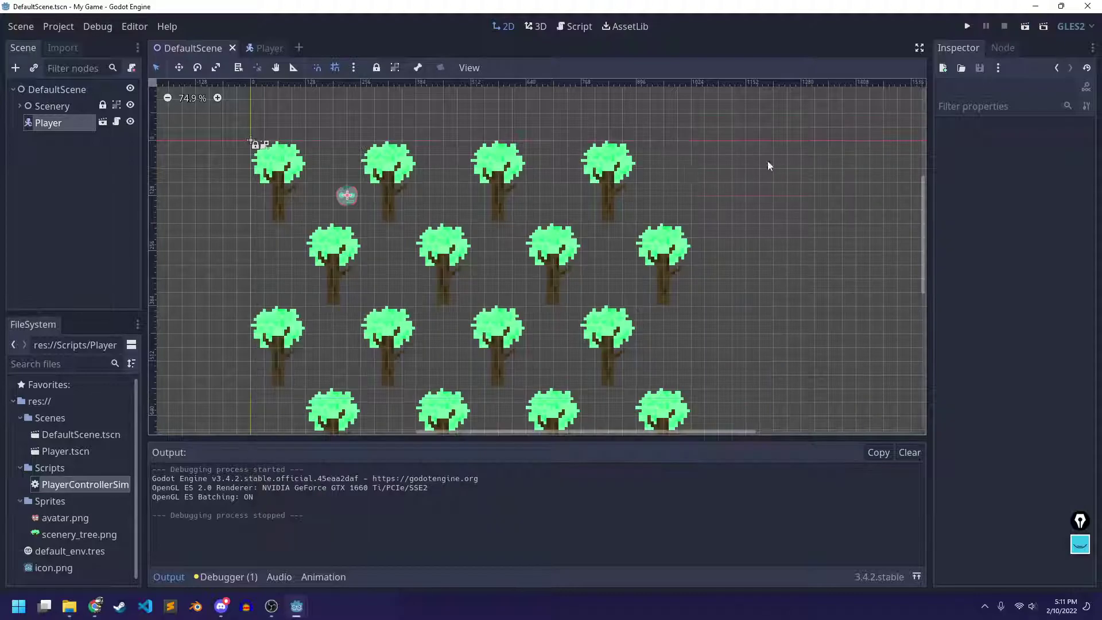
Set the Player's Speed script variable to 200 and save the scene
click(45, 122)
click(1055, 141)
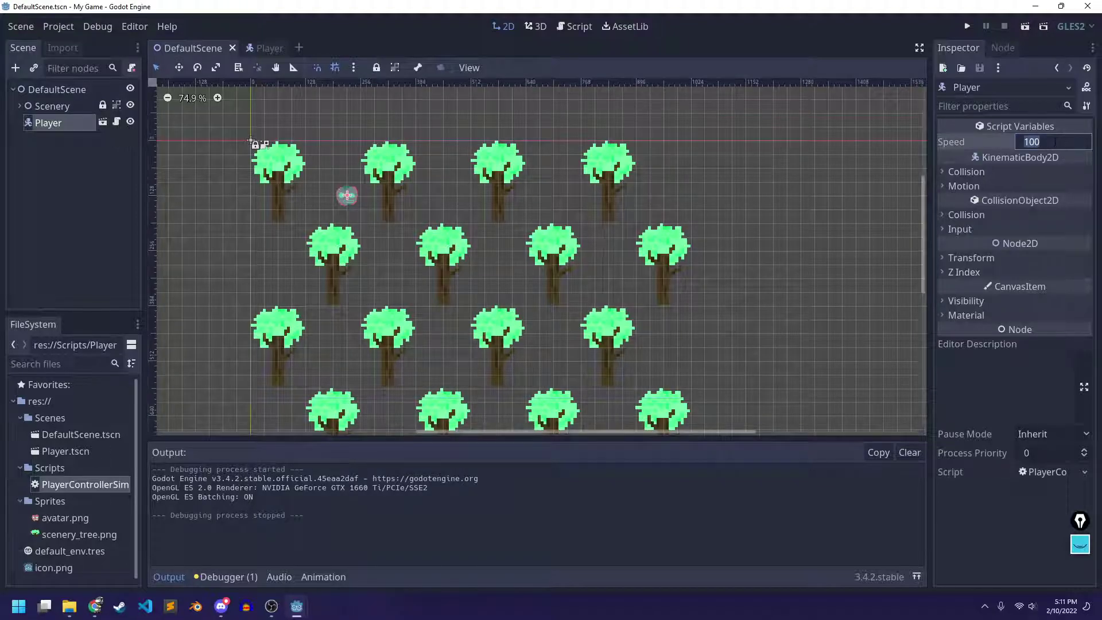
text(99)
key(Return)
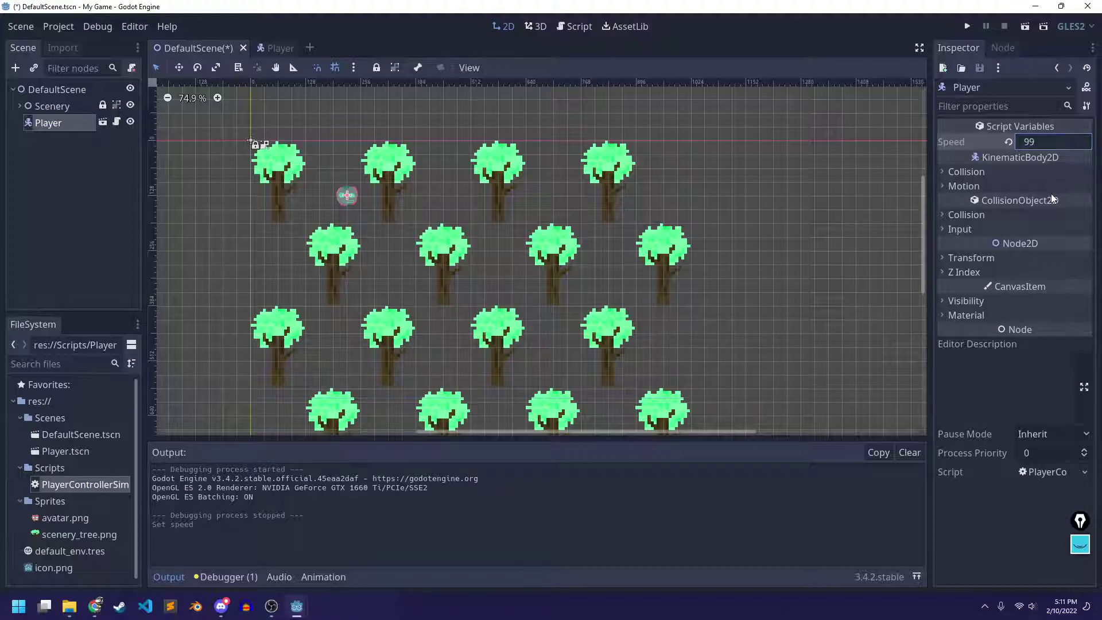
key(BackSpace)
key(BackSpace)
text(200)
key(Return)
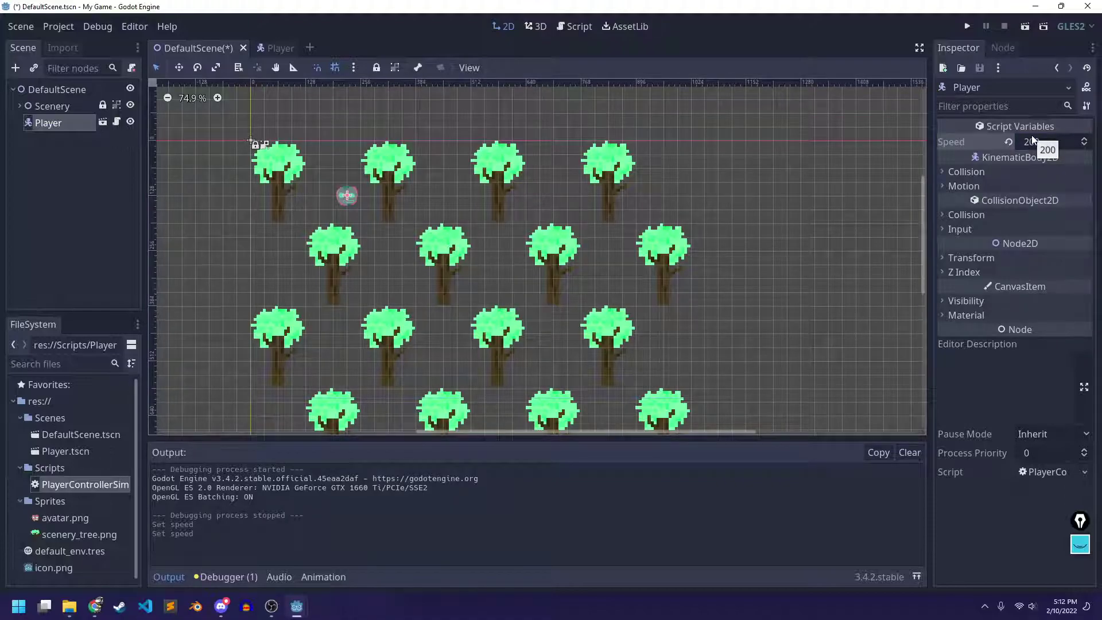
key(ctrl+s)
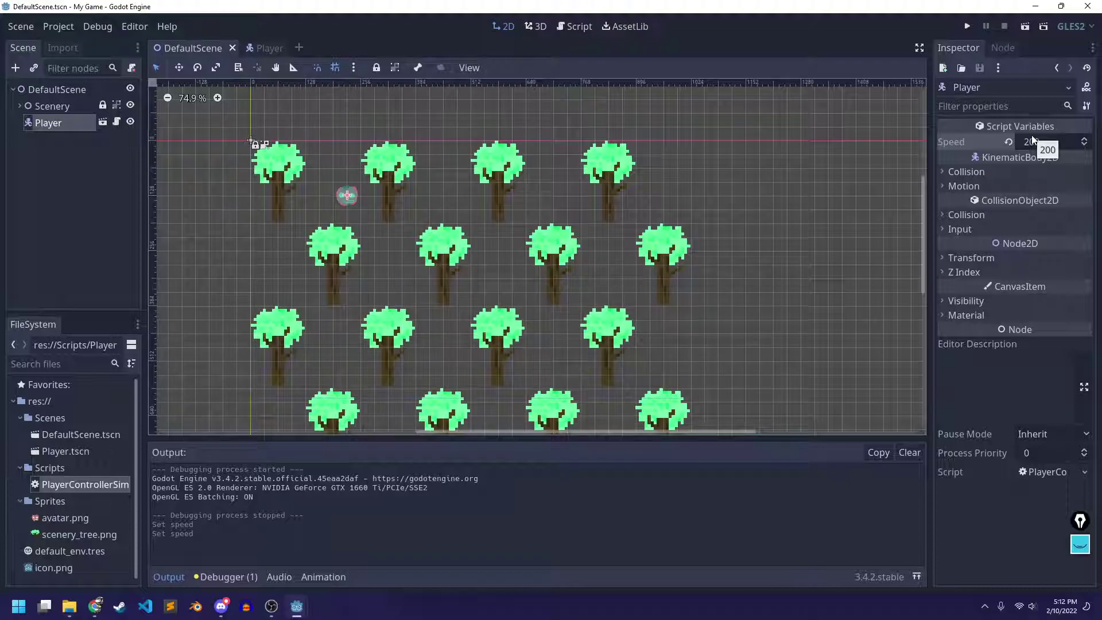
Play the scene, test the faster Player with the arrow keys, then close the game and save
click(1025, 27)
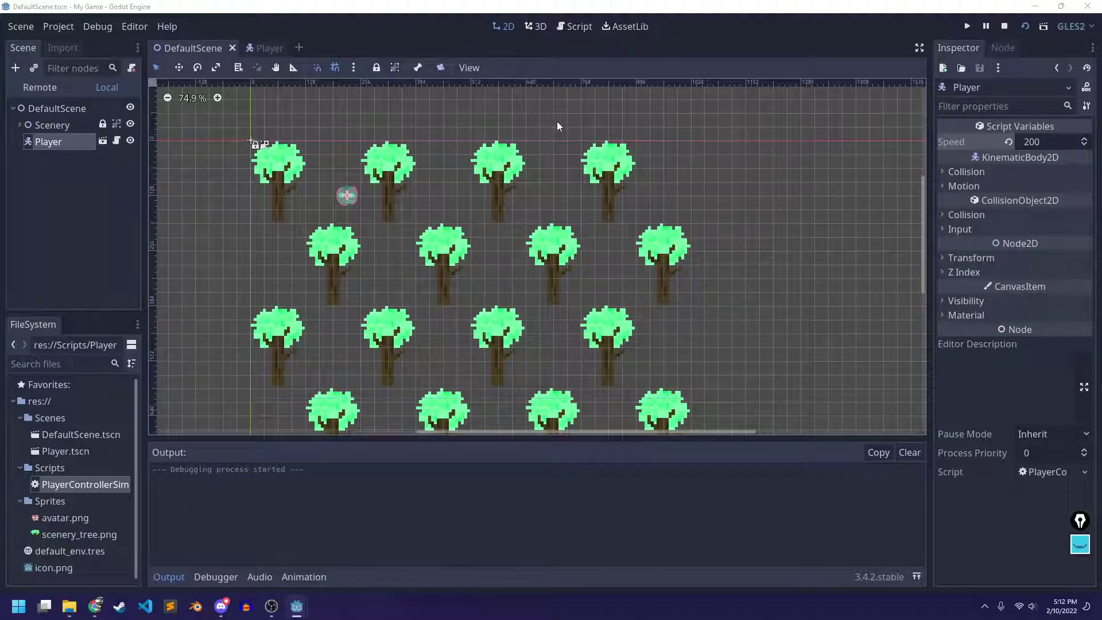
key(Right)
key(Left)
key(Down)
key(Right)
key(Up)
key(Right)
key(Right)
key(Down)
key(Up)
key(Right)
key(Down)
key(Left)
key(Up)
key(Up)
key(Right)
key(Down)
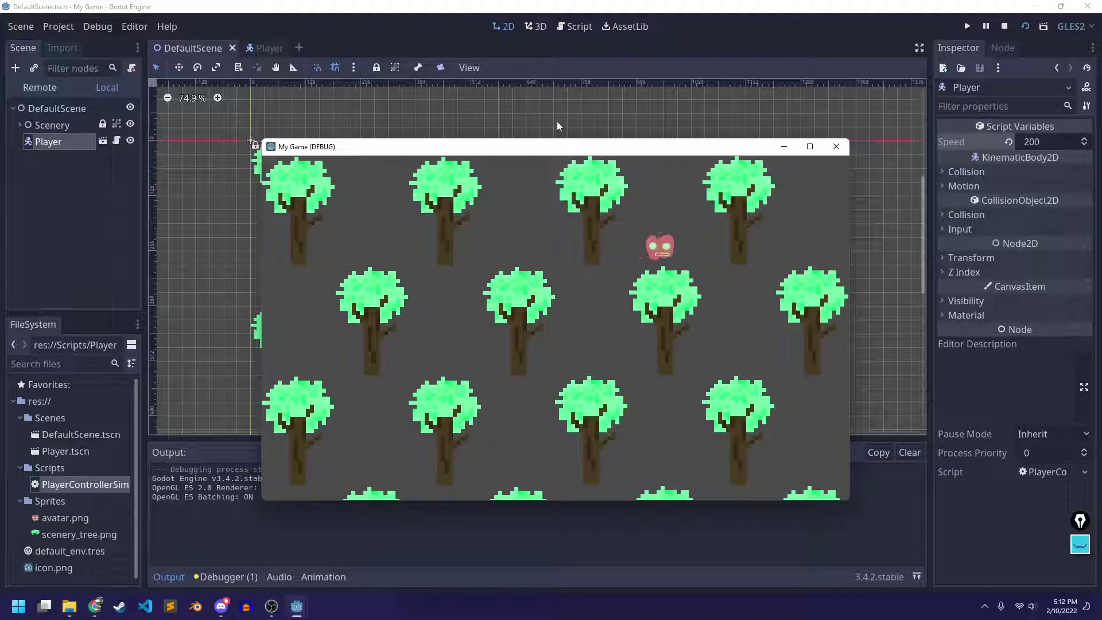
click(836, 147)
key(ctrl+s)
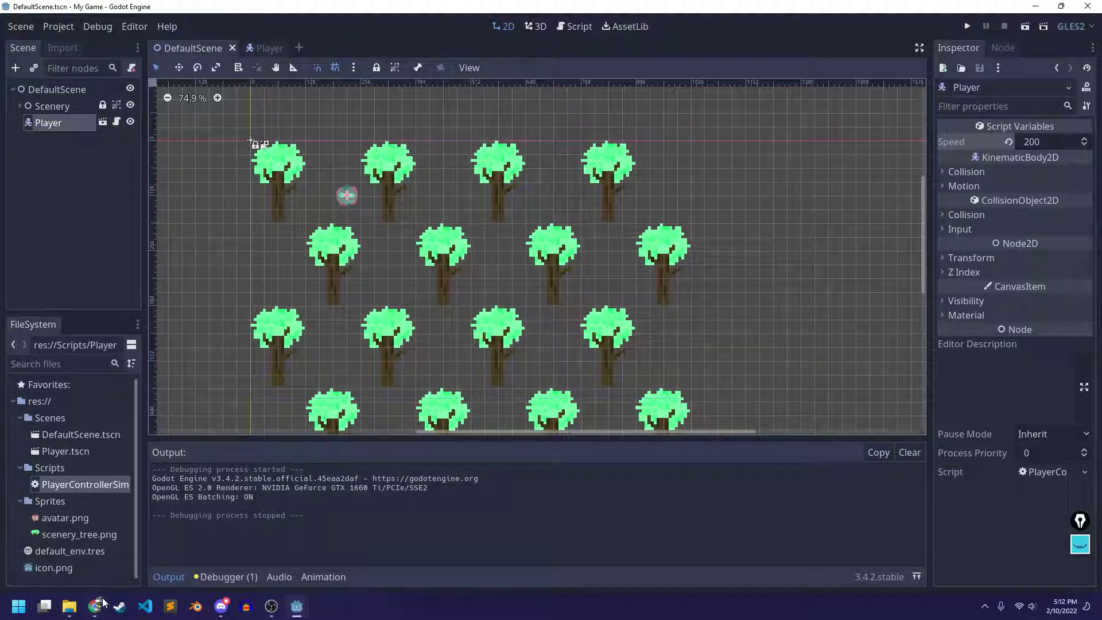
click(95, 603)
scroll(748, 304, down, 1)
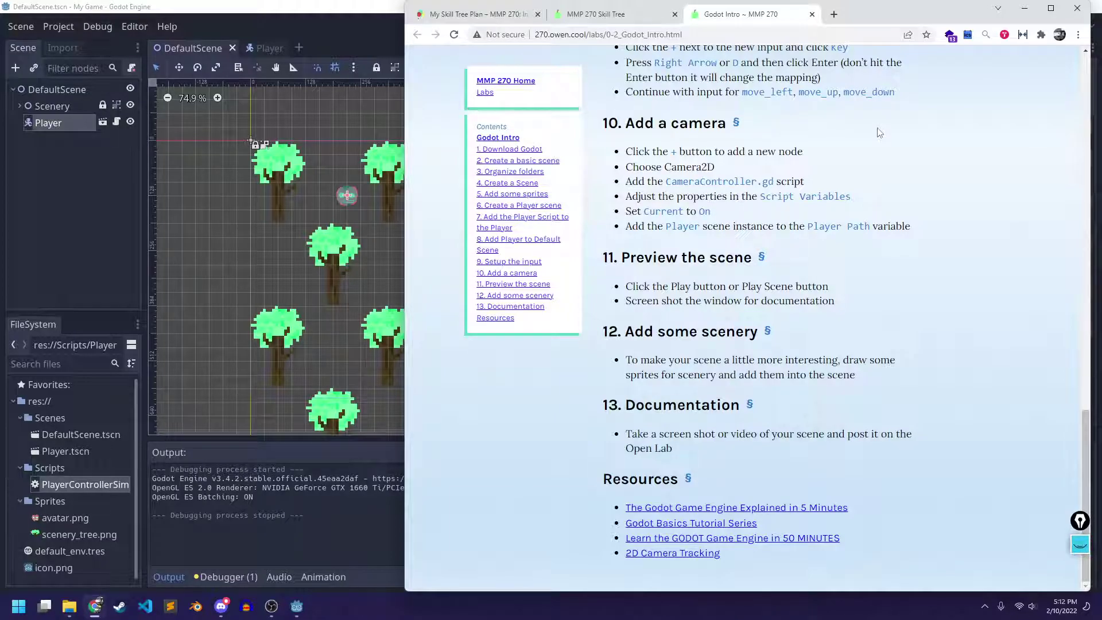
click(1023, 8)
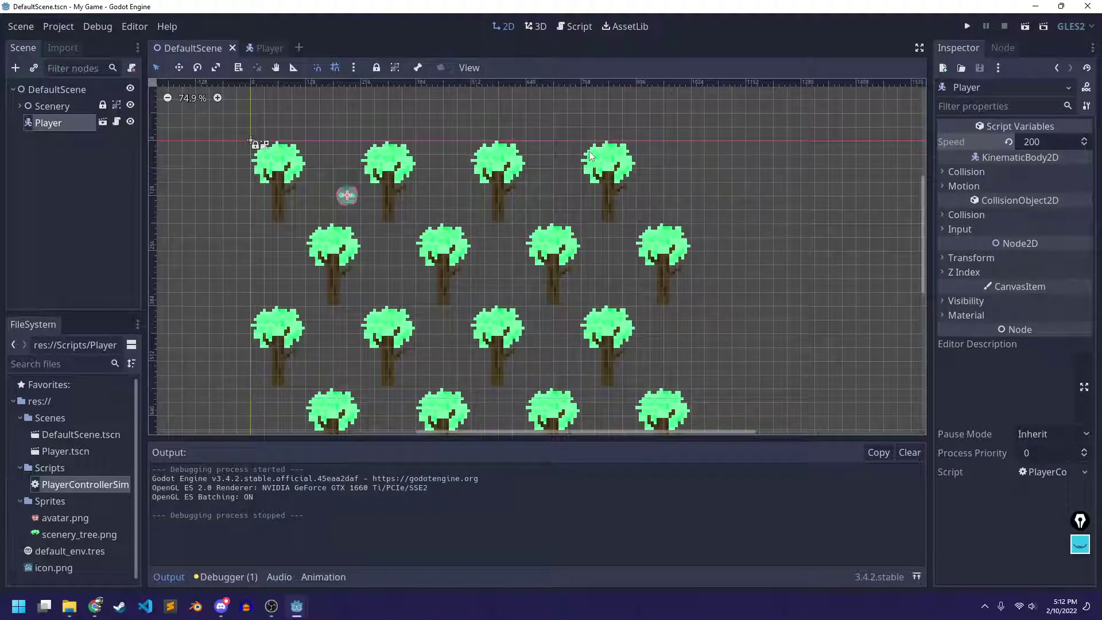
click(221, 606)
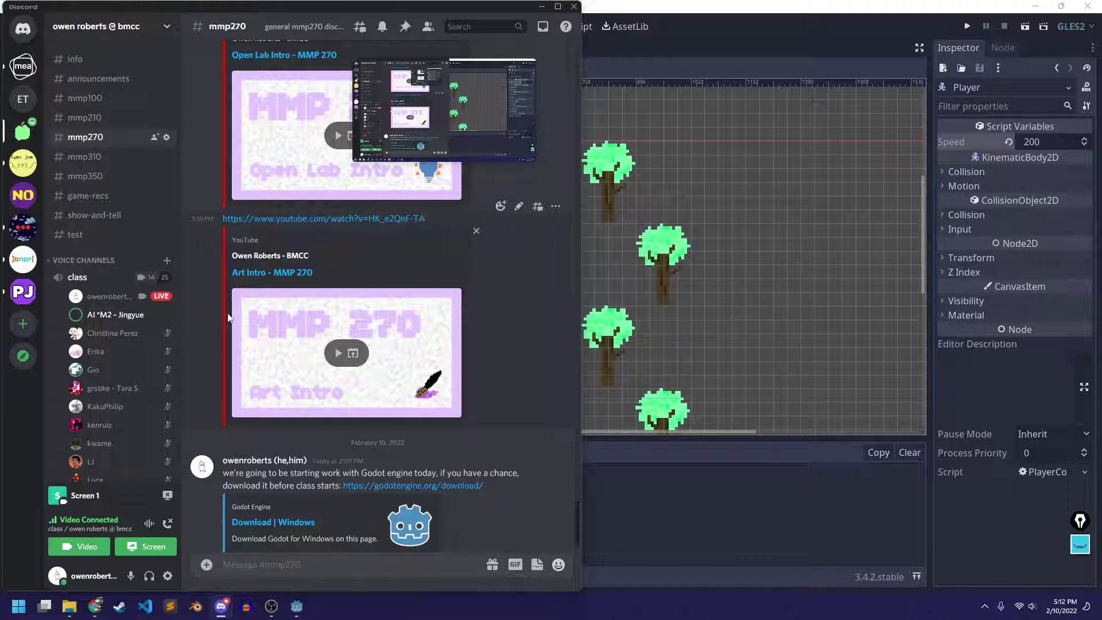
click(759, 37)
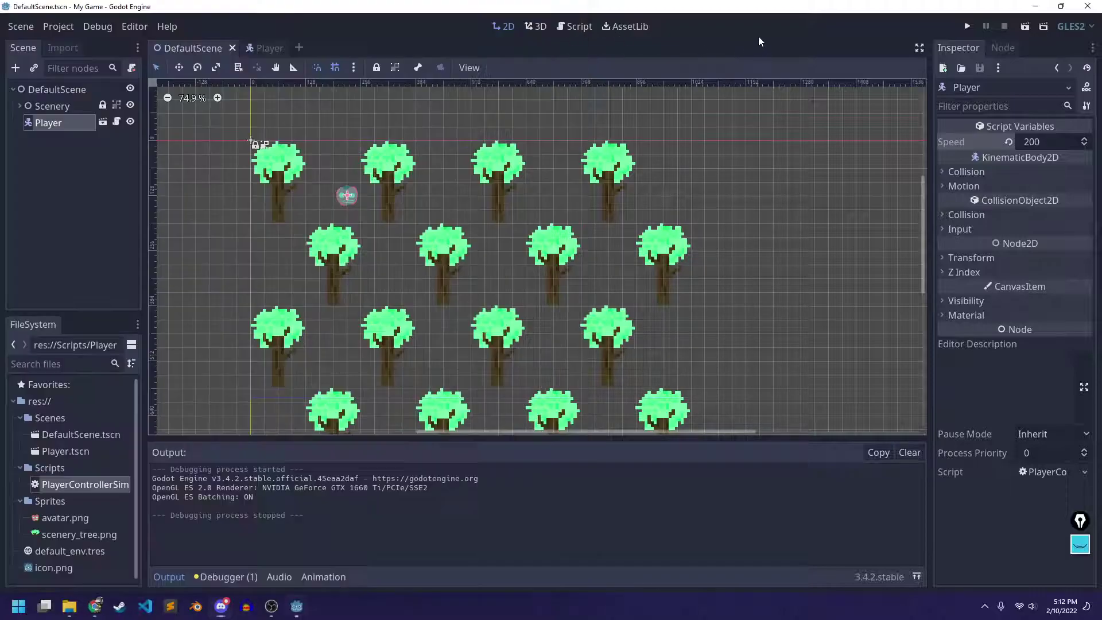
Reopen the Project Settings Input Map, cancel adding a Key event, and return to the Chrome lab page
click(65, 28)
click(77, 48)
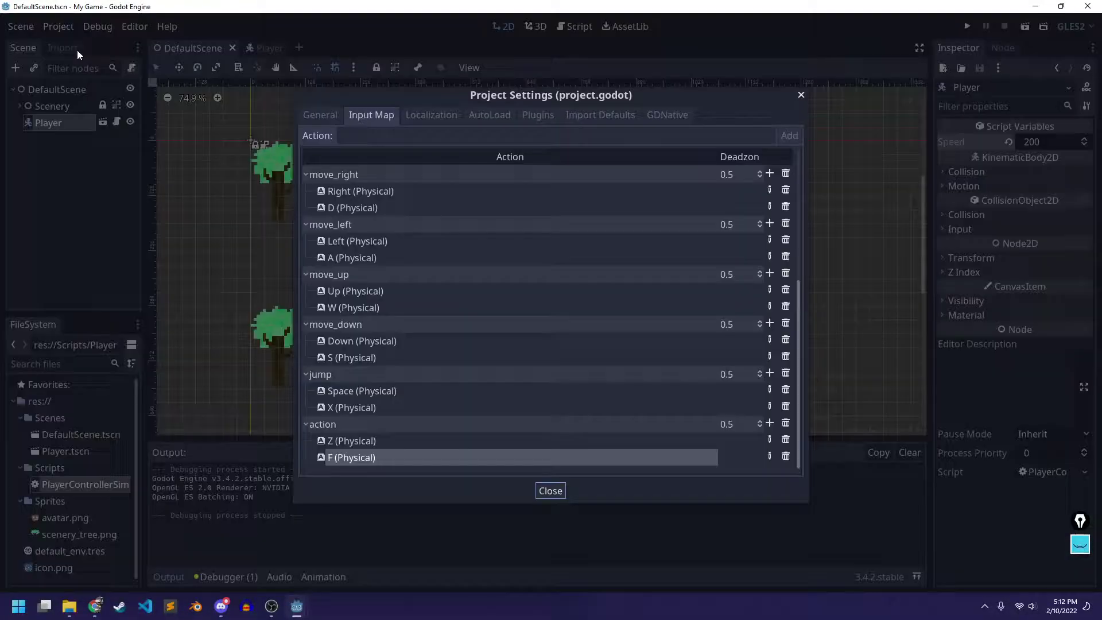
click(770, 423)
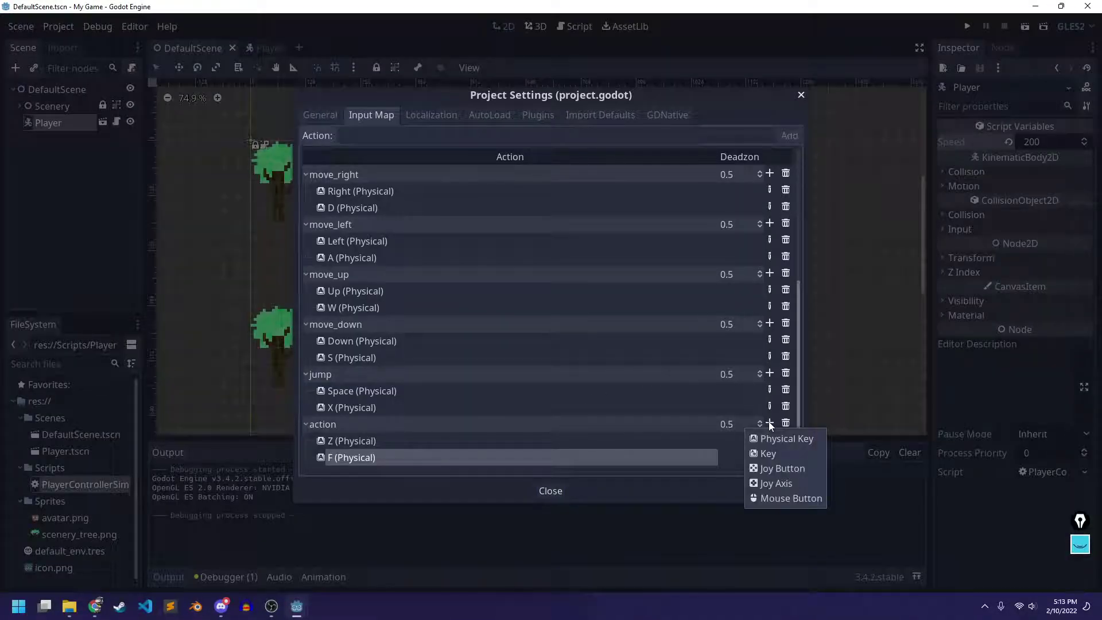
click(778, 454)
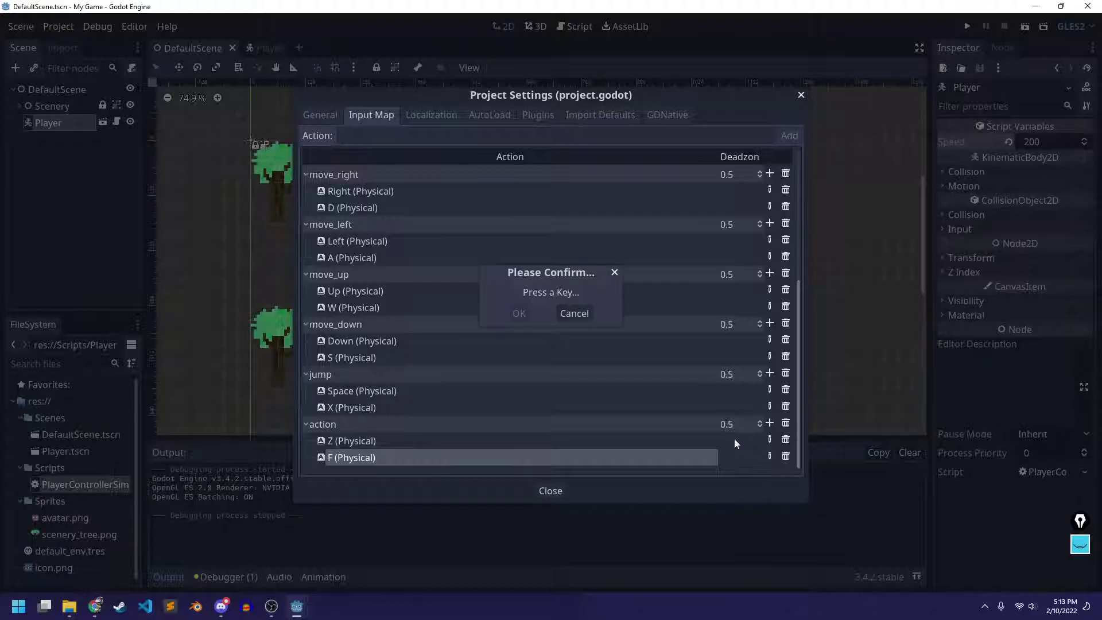
click(574, 320)
click(95, 606)
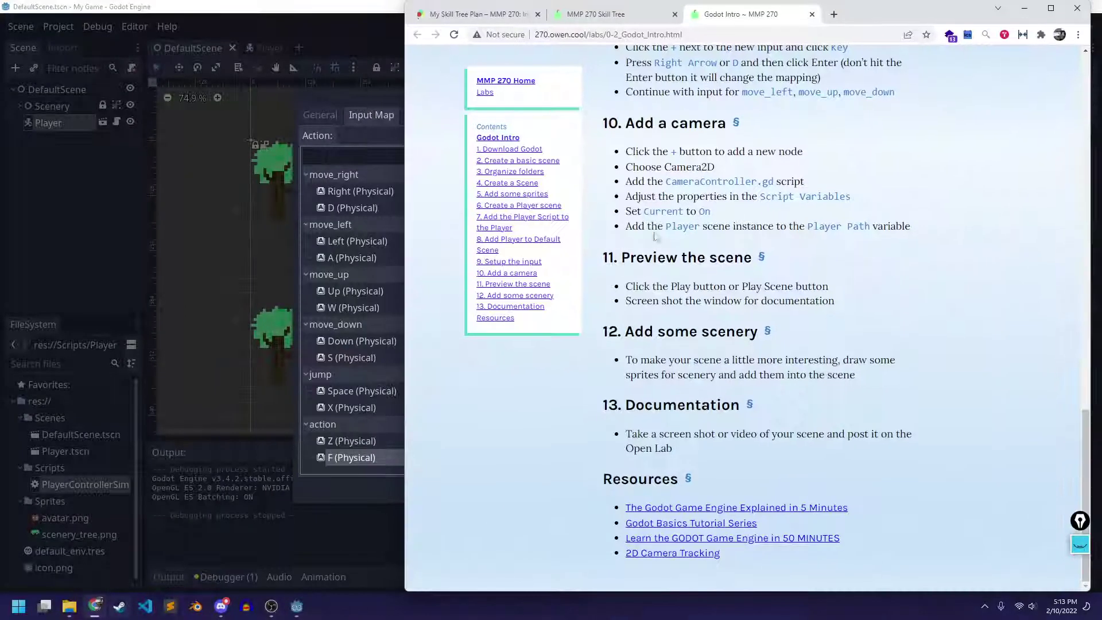
Search 'godot physical key vs key' in a new tab and open the Reddit result
click(835, 14)
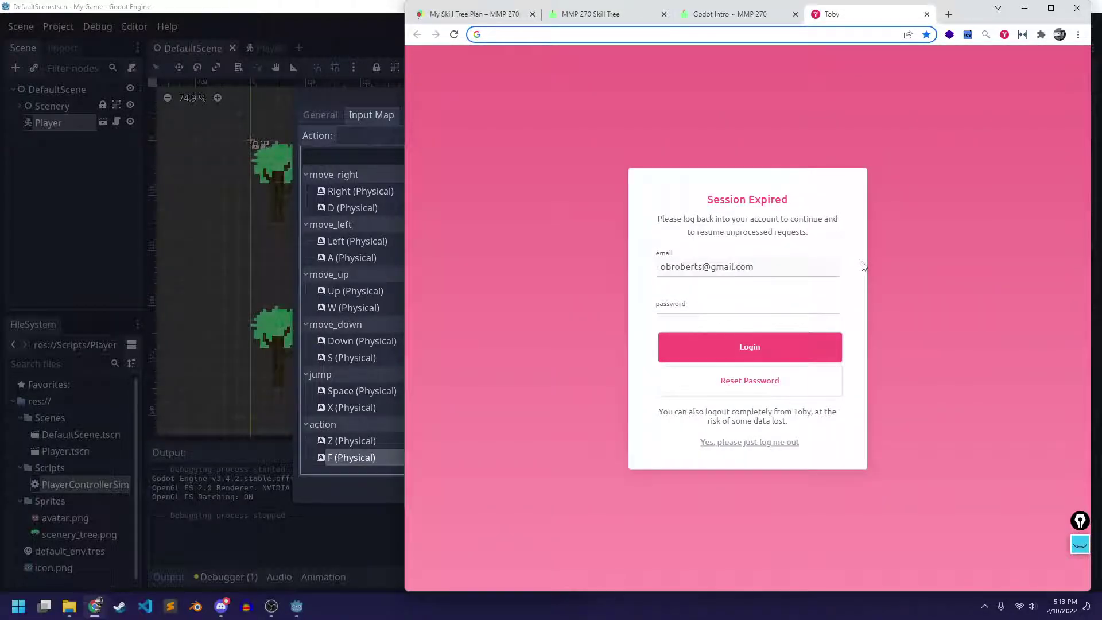
text(god)
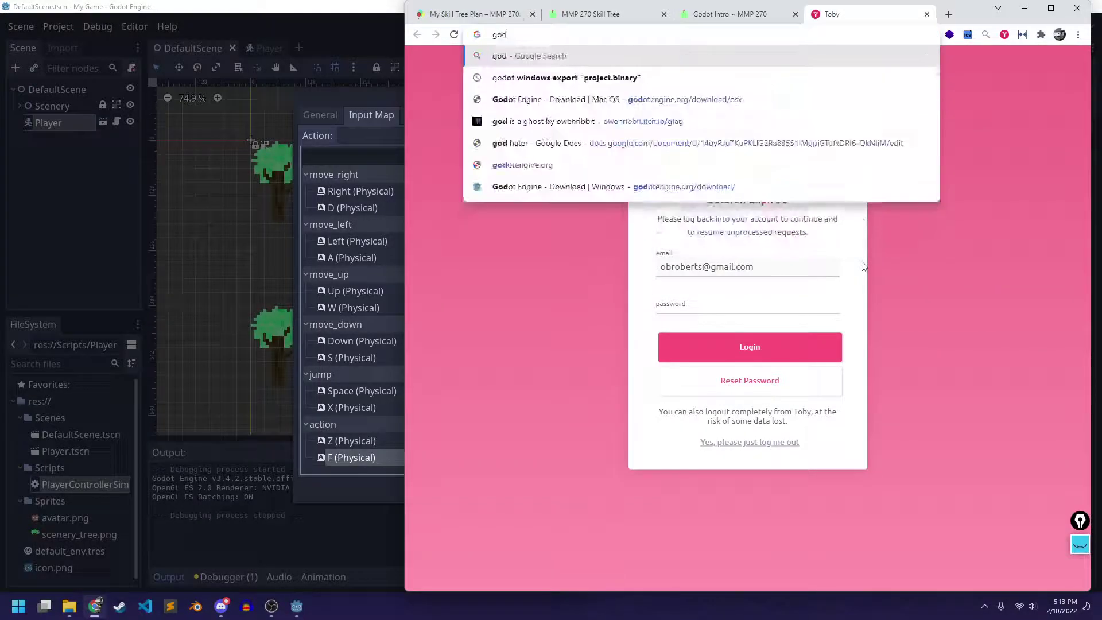
text(ot ph)
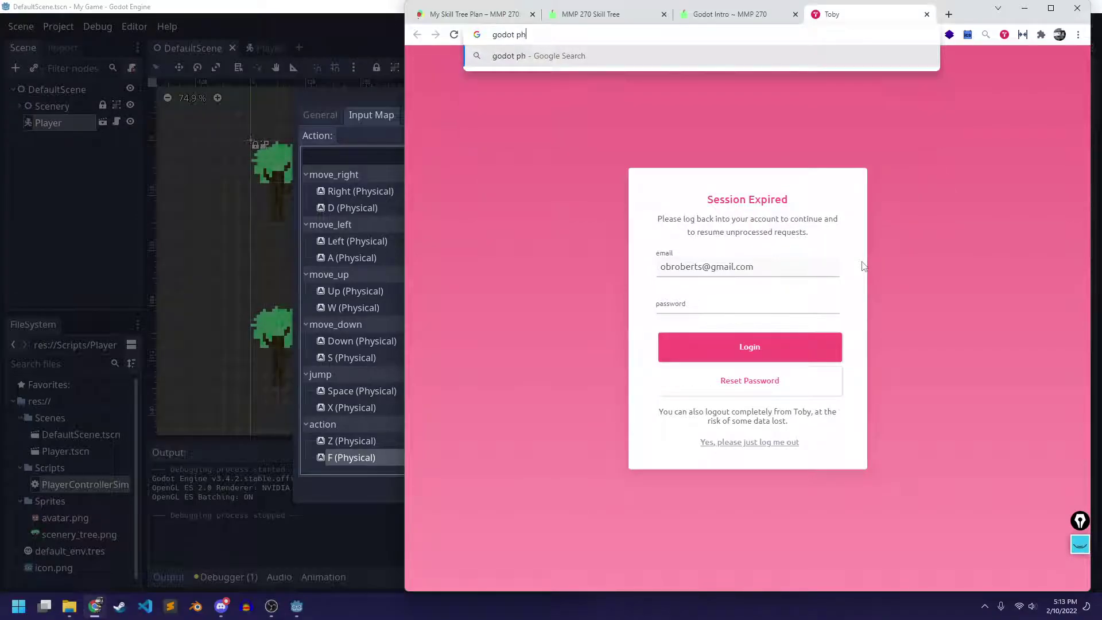
text(ysical key )
text(vs key)
key(Return)
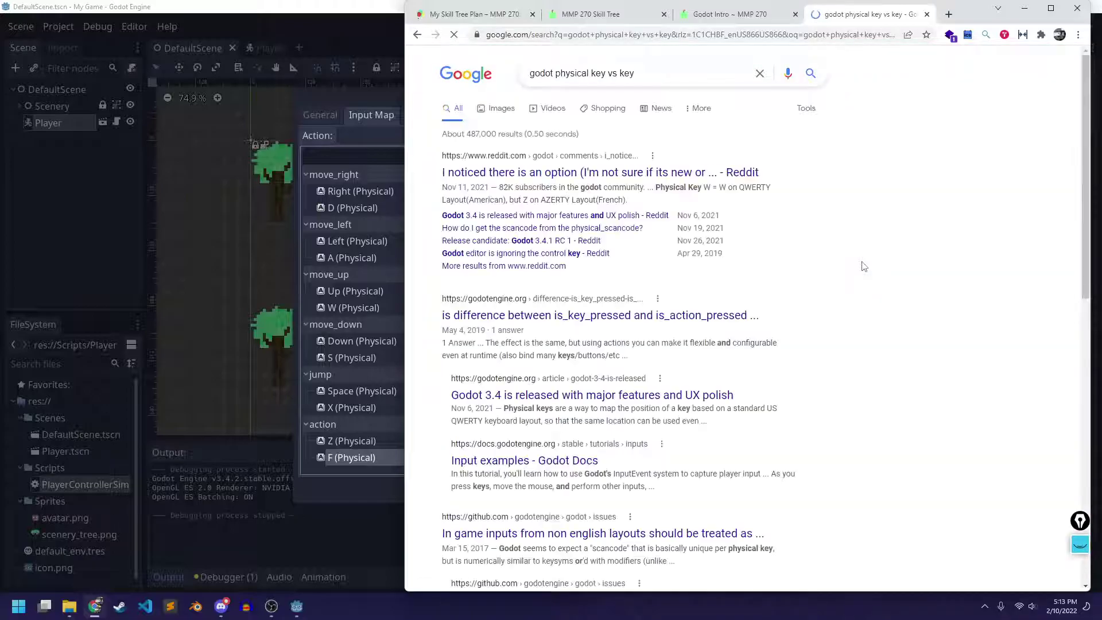
click(497, 173)
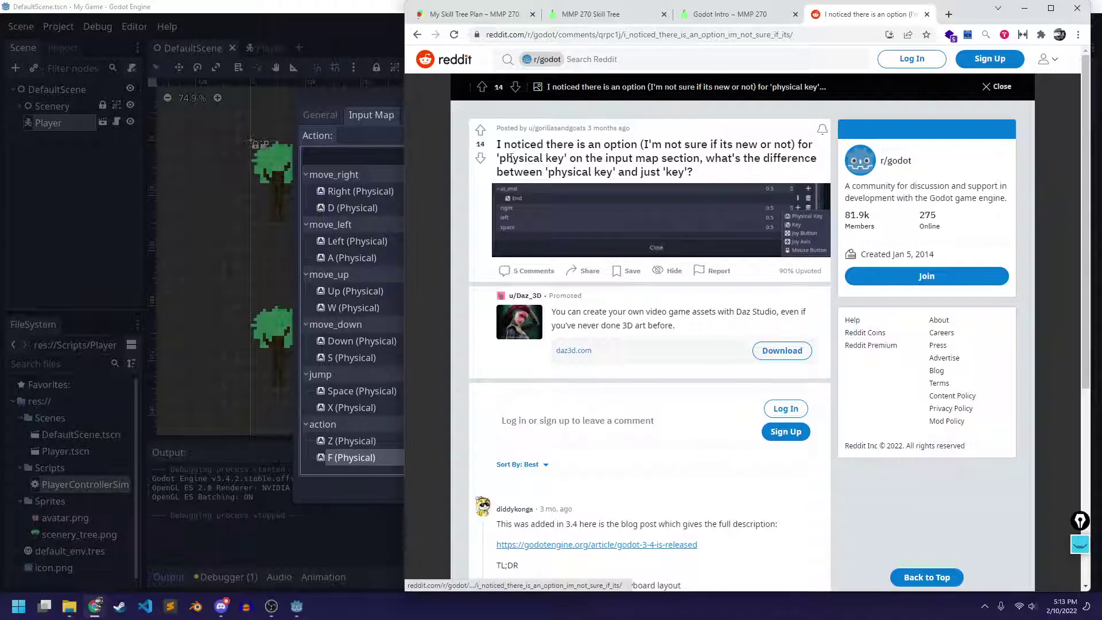
Read the Reddit thread's explanation of how Key differs from Physical Key
scroll(508, 216, down, 5)
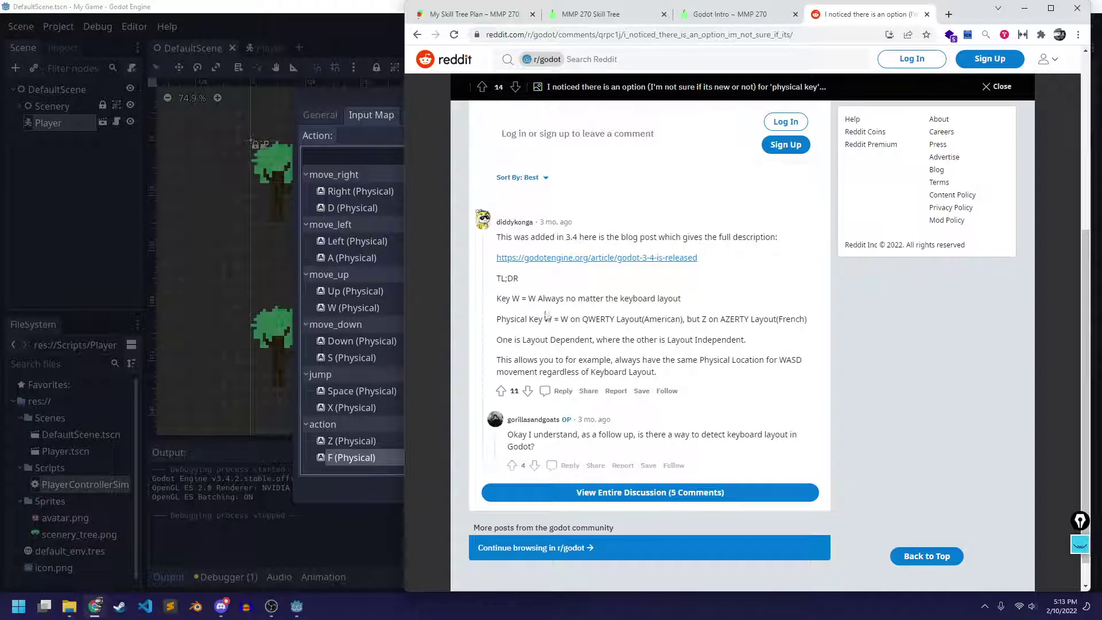
drag(497, 300, 691, 307)
click(691, 307)
scroll(577, 315, down, 1)
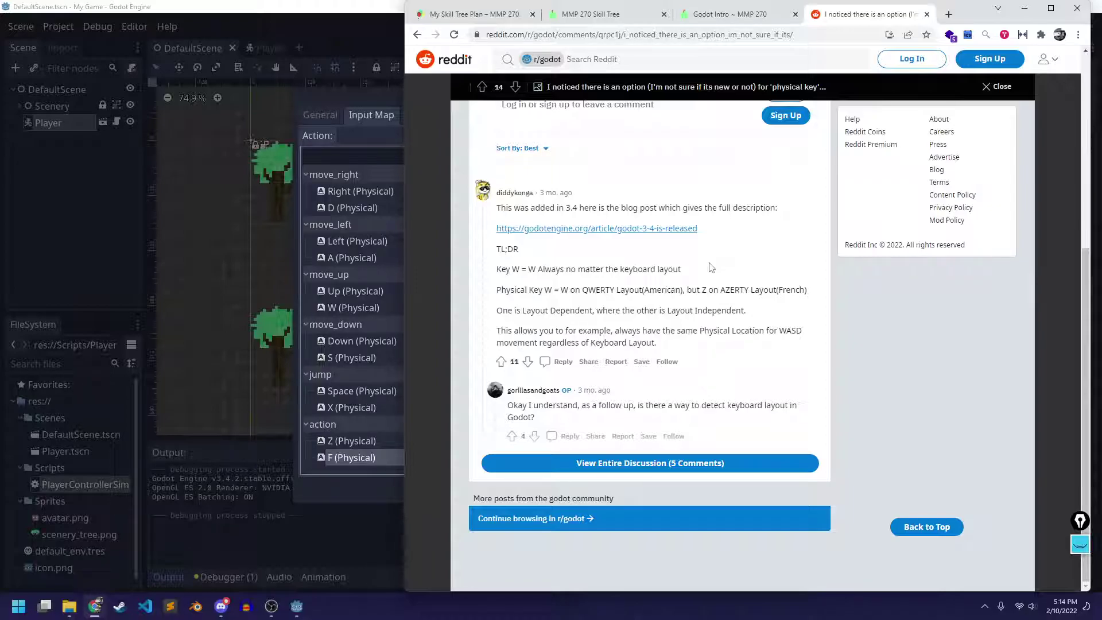
Read the comment's AZERTY and Physical Key lines, then close the Reddit thread
drag(713, 290, 788, 283)
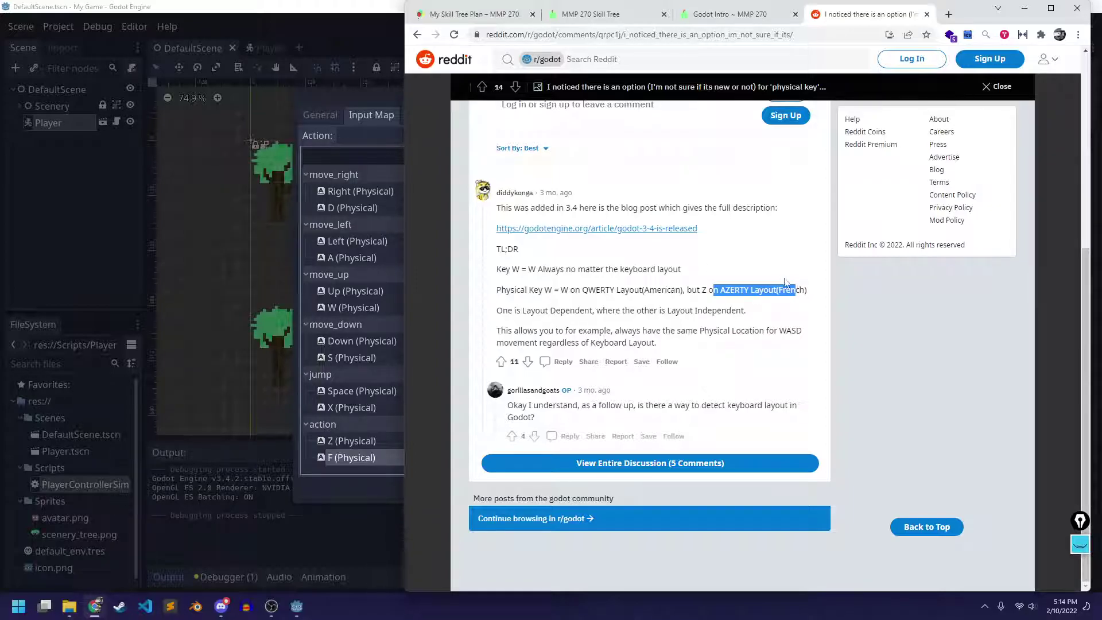
click(770, 271)
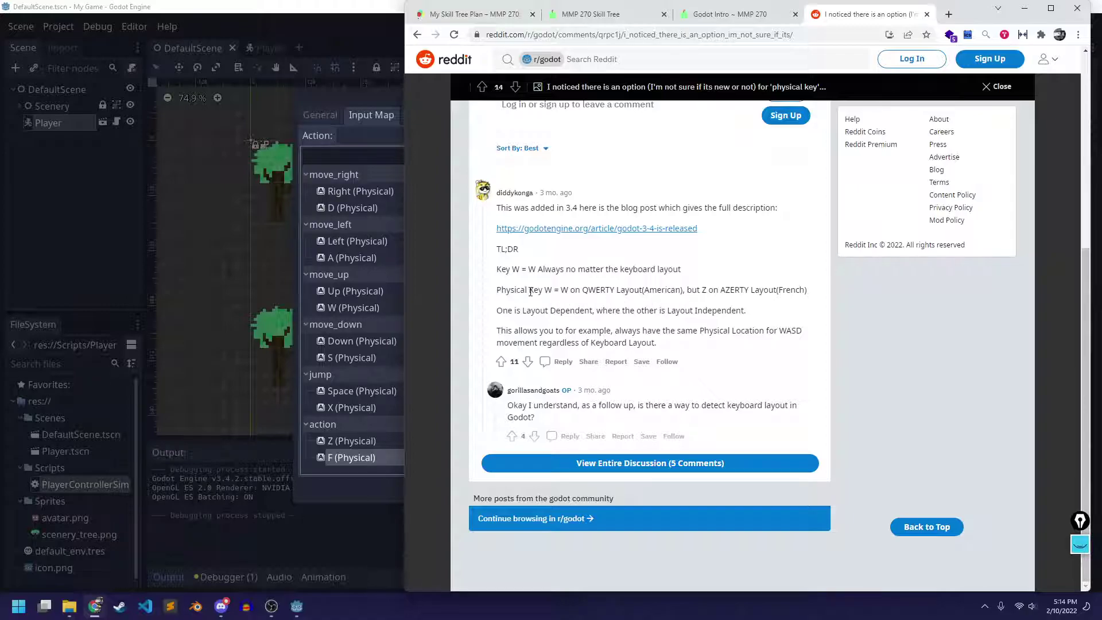
drag(494, 290, 815, 295)
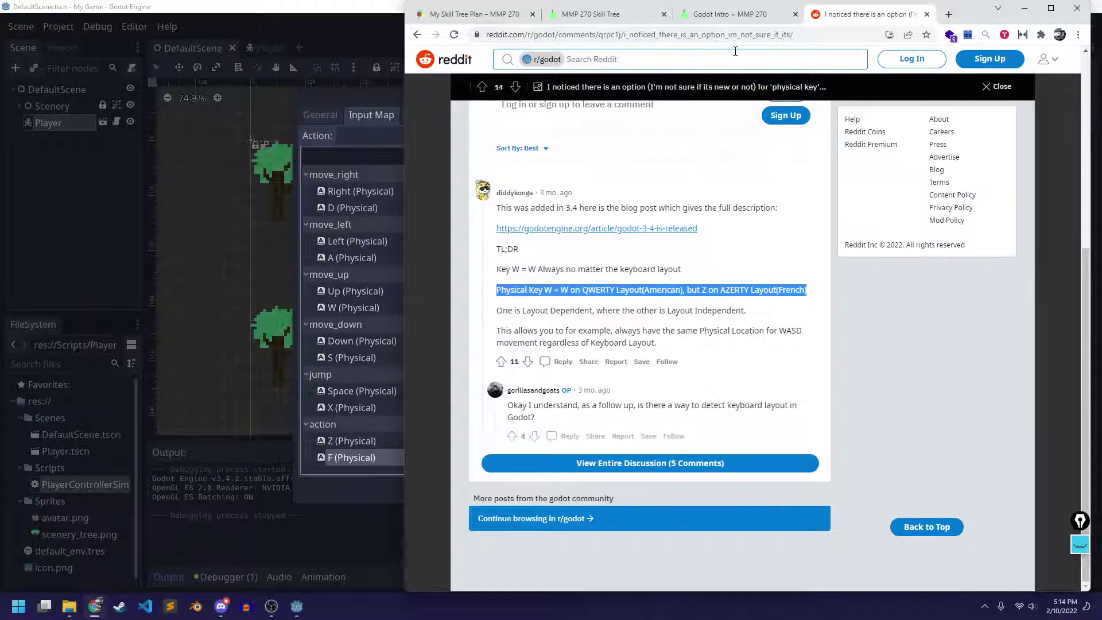
click(926, 15)
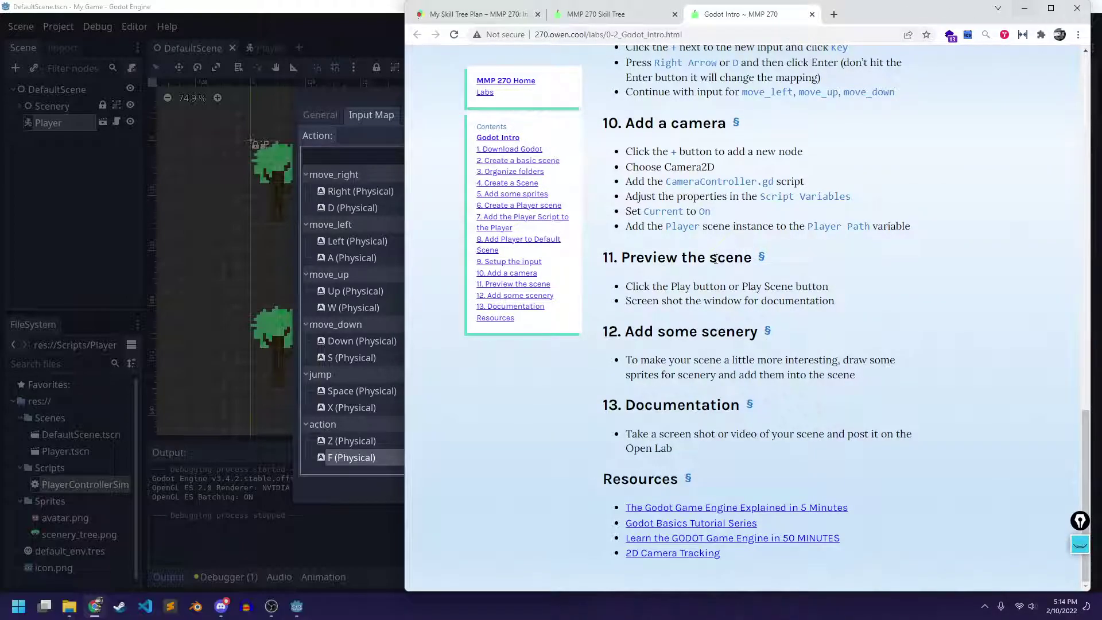
Scroll the lab page back up to '9. Setup the input', then minimize Chrome
scroll(703, 204, up, 1)
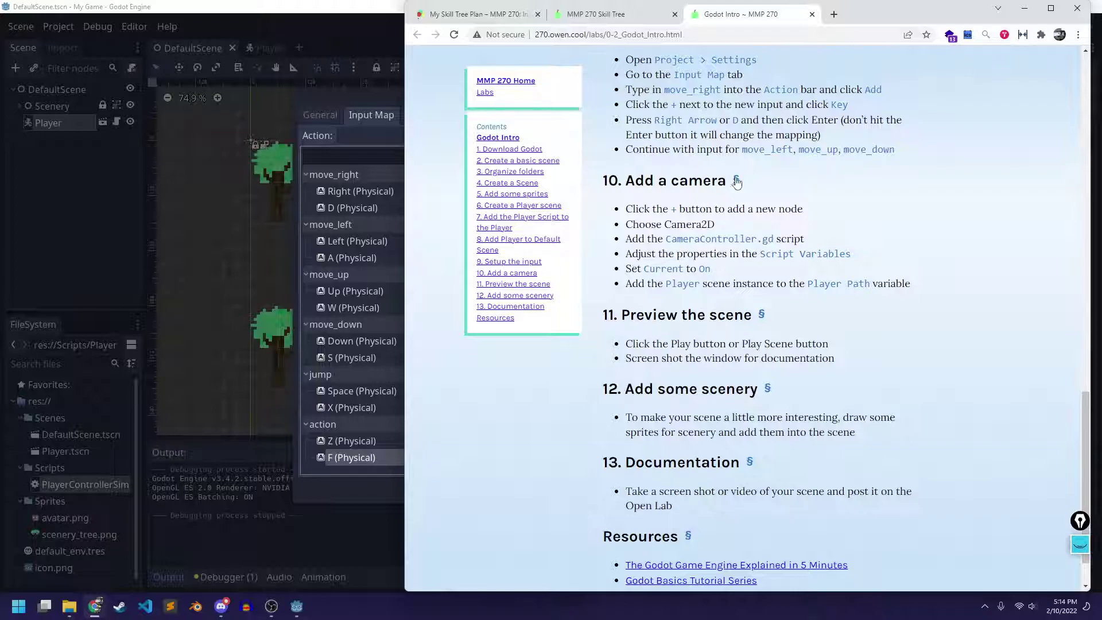
scroll(703, 201, up, 2)
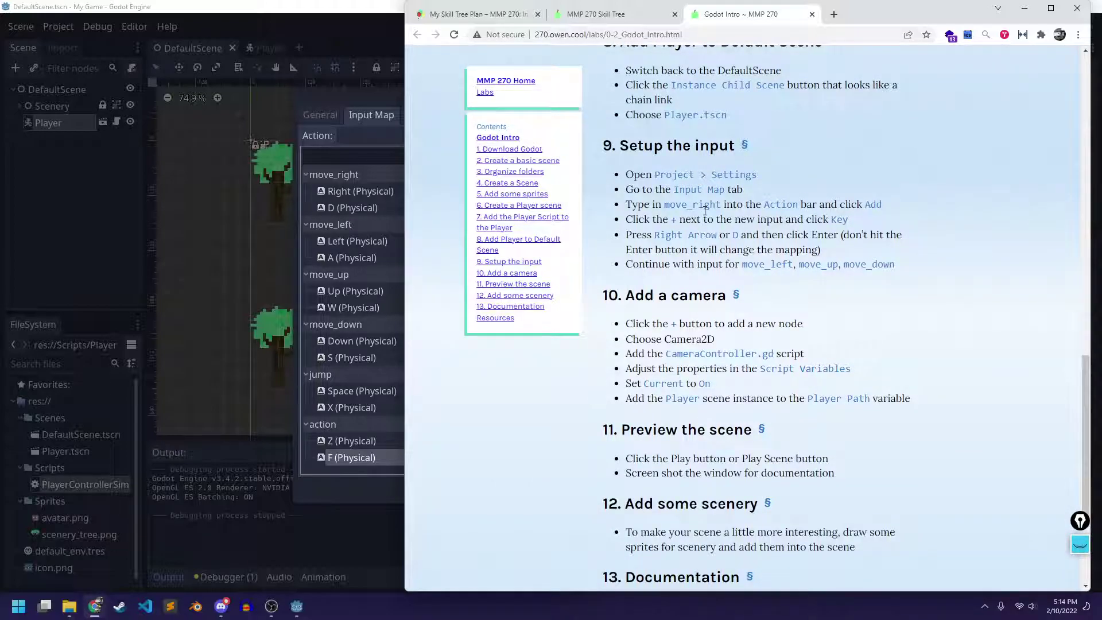
drag(632, 290, 721, 296)
click(721, 295)
click(1023, 8)
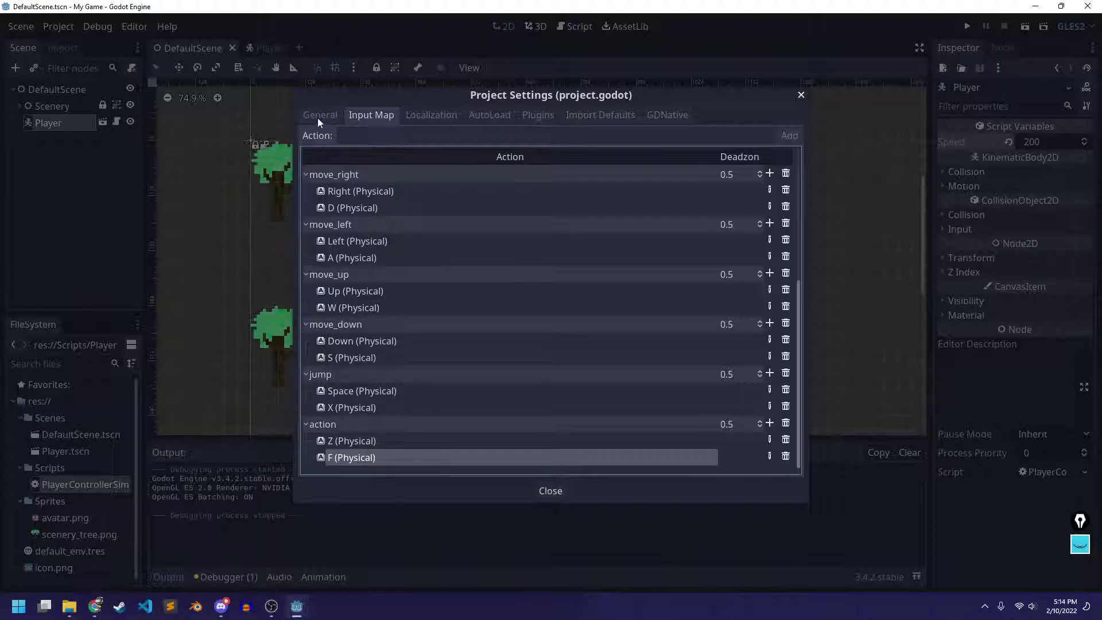
In General > Display > Window, change Height from 600 to 512, then close Project Settings
drag(540, 96, 491, 88)
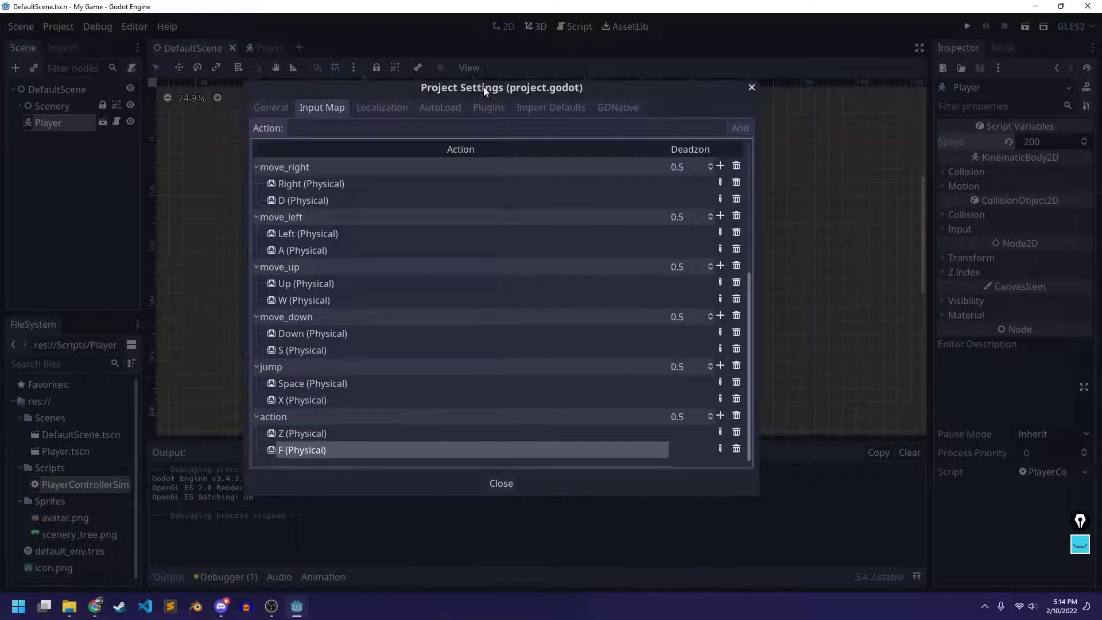
click(281, 108)
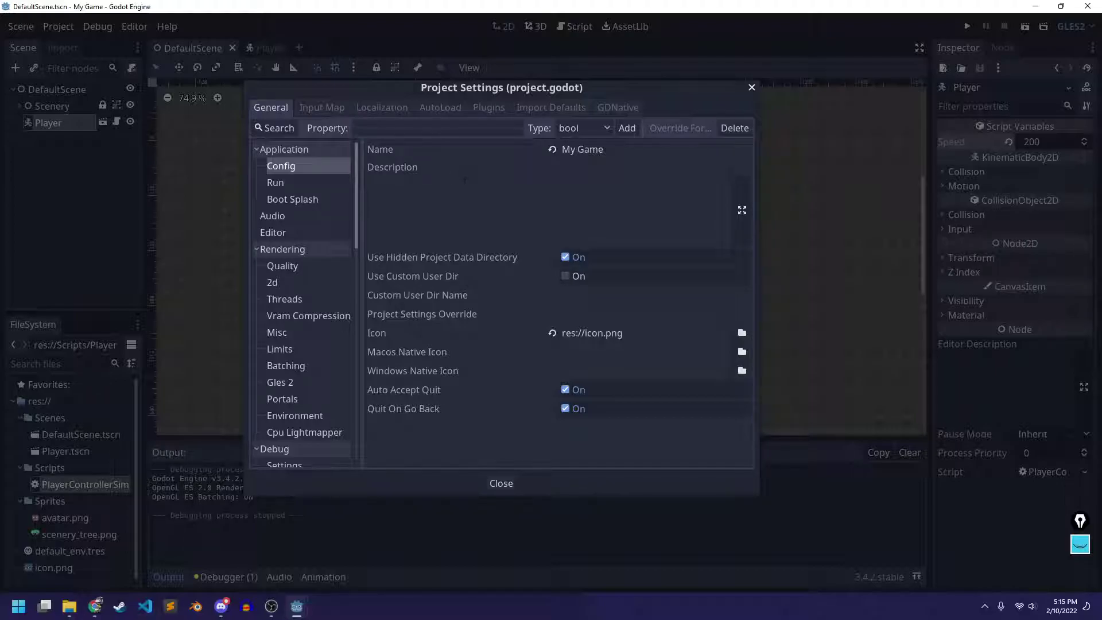
scroll(281, 211, down, 15)
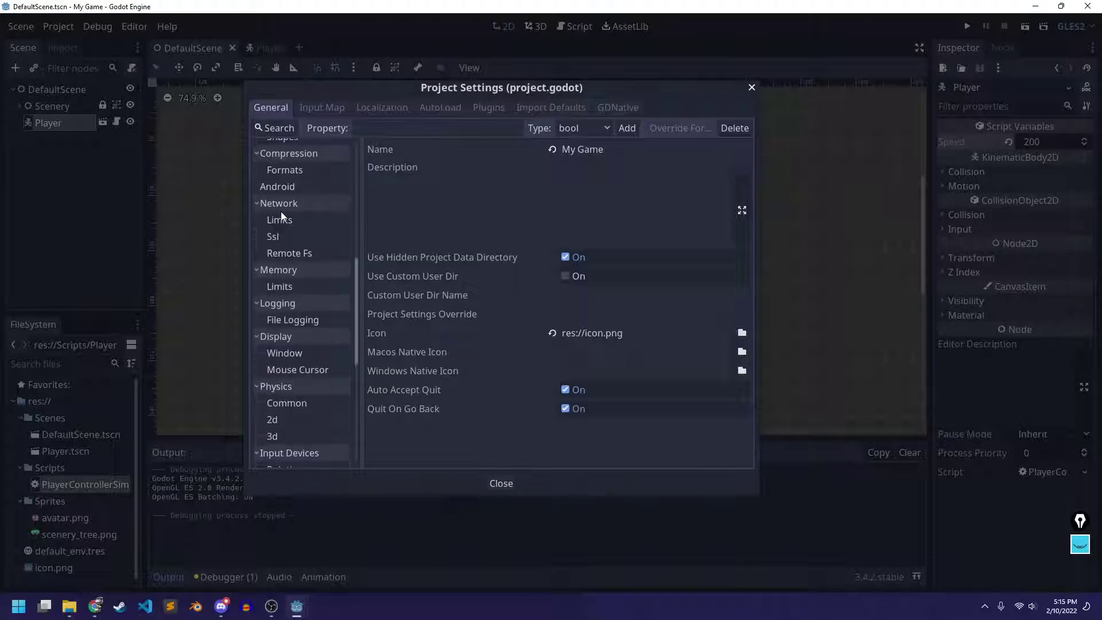
click(281, 273)
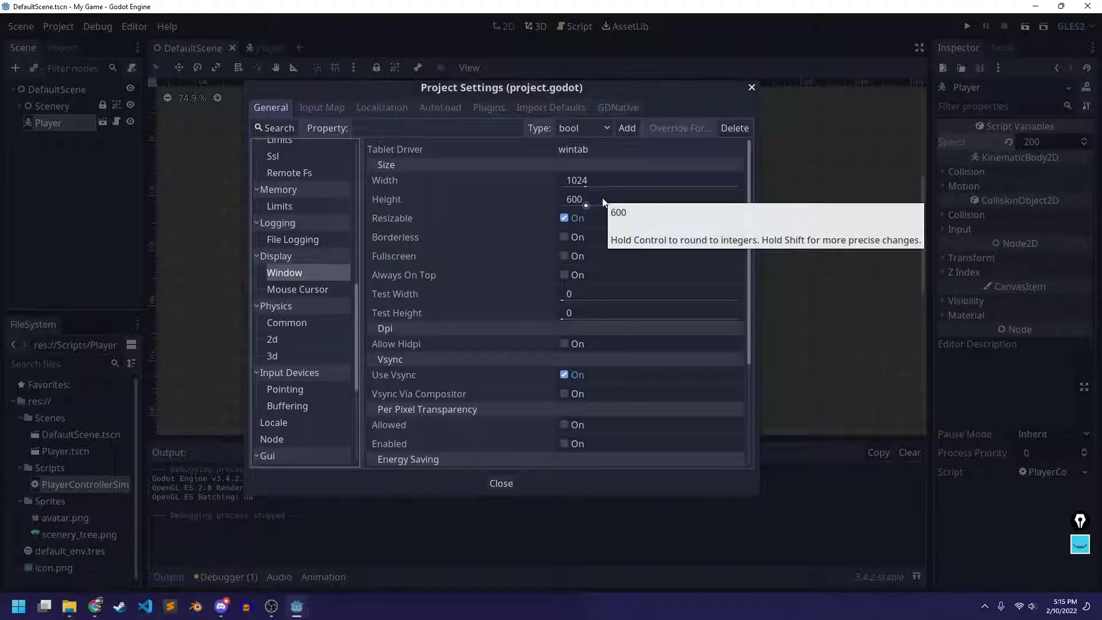
click(579, 199)
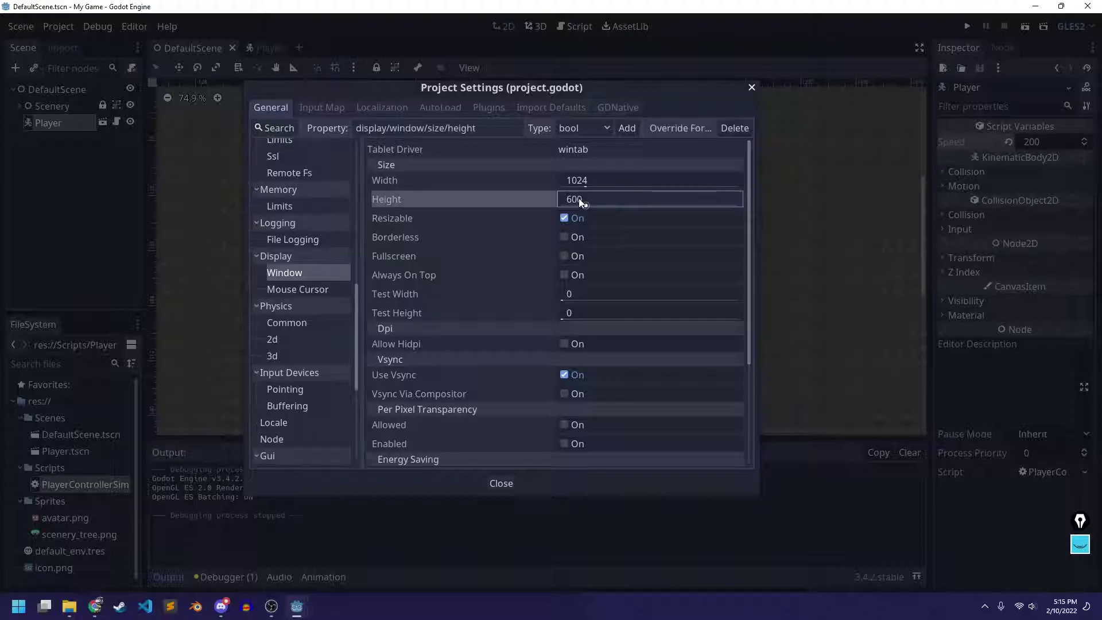
text(512)
click(751, 87)
Play the scene, stretch the game window wider and taller, then close it
click(1023, 27)
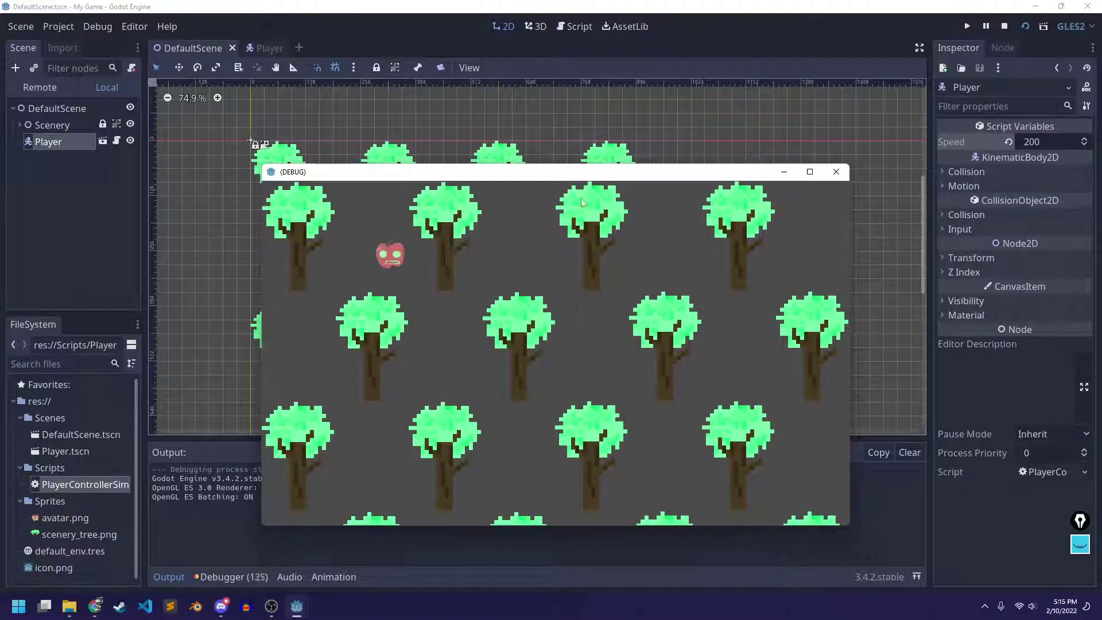
drag(538, 172, 421, 43)
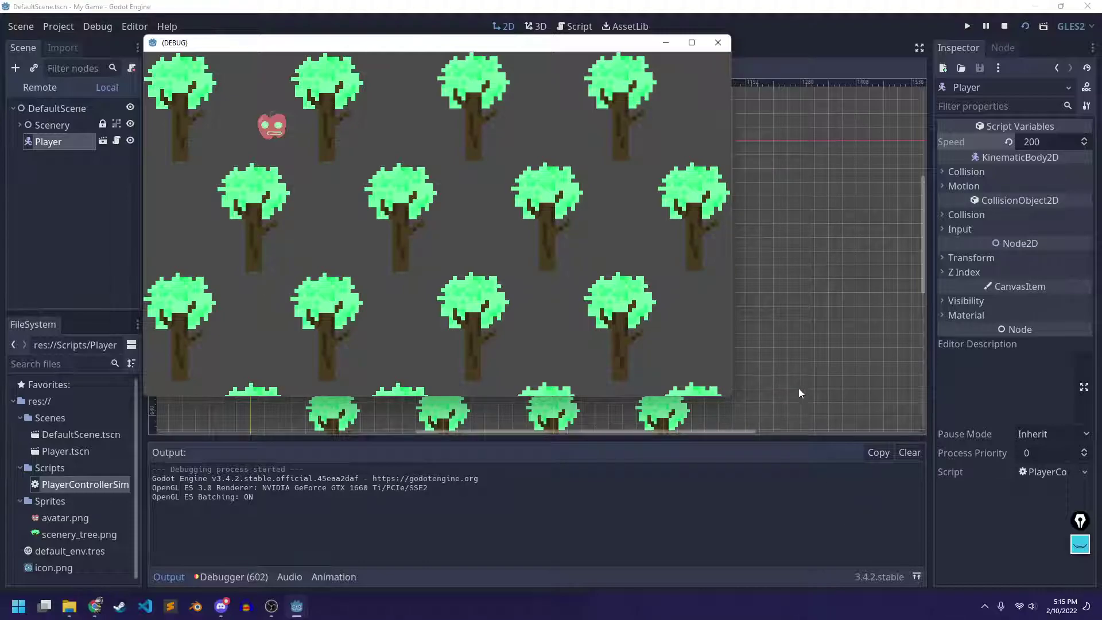
drag(731, 374, 1030, 376)
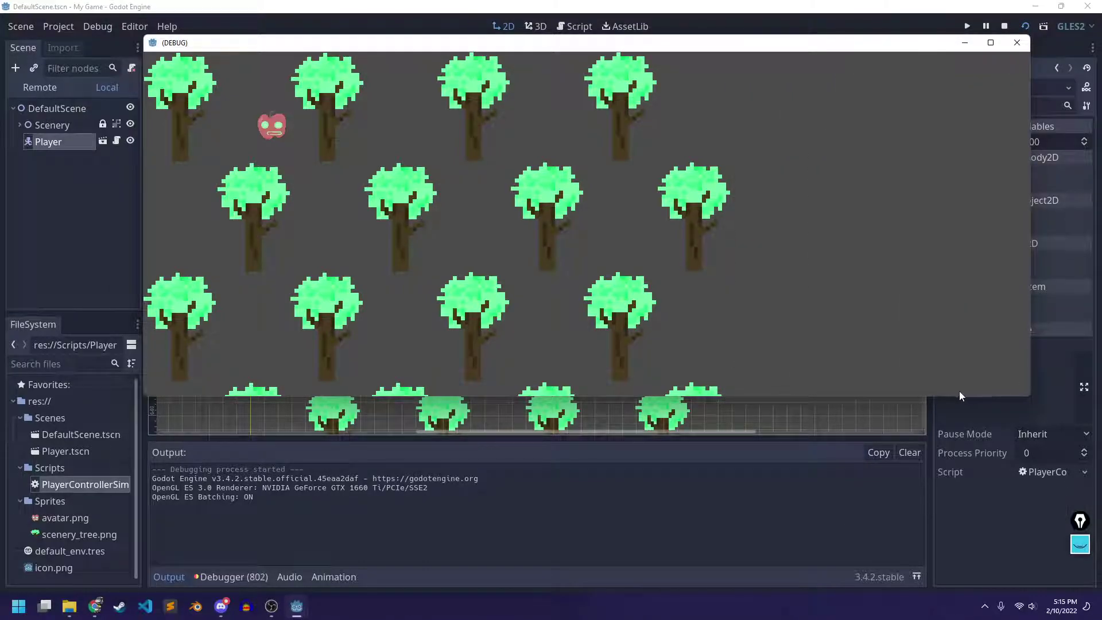
drag(961, 395, 973, 584)
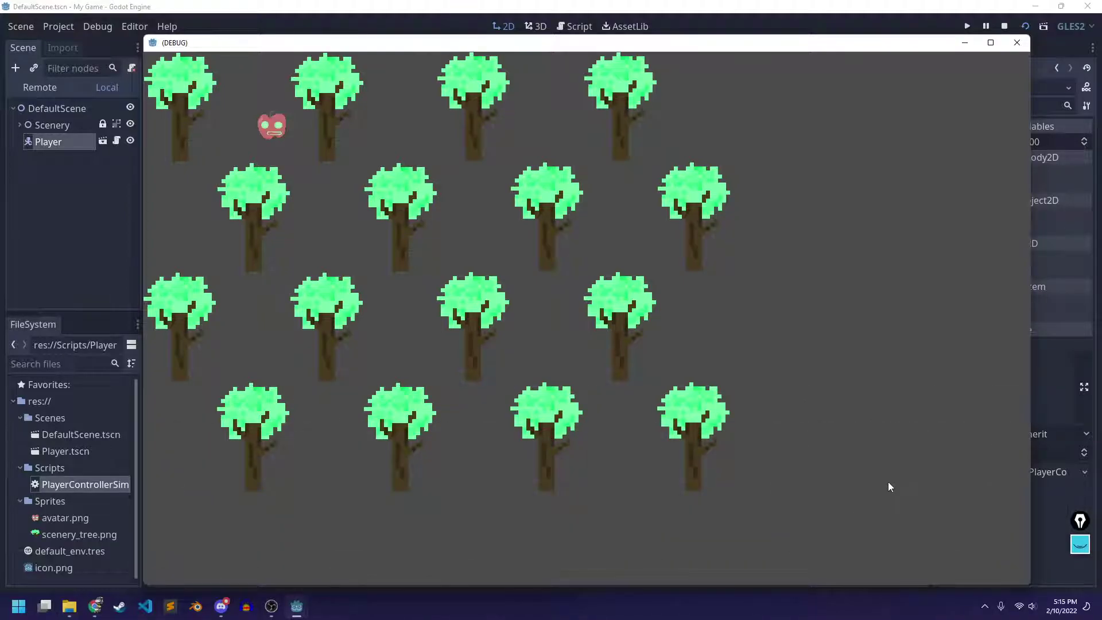
click(1017, 42)
Untick Display > Window > Resizable in Project Settings and save the scene
click(58, 26)
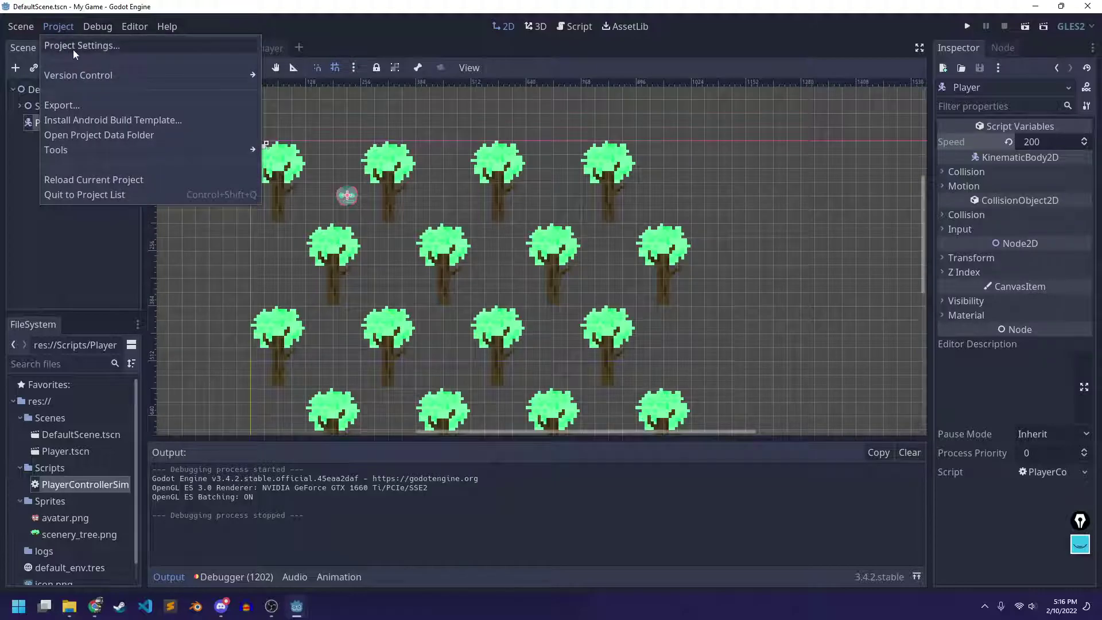
click(73, 47)
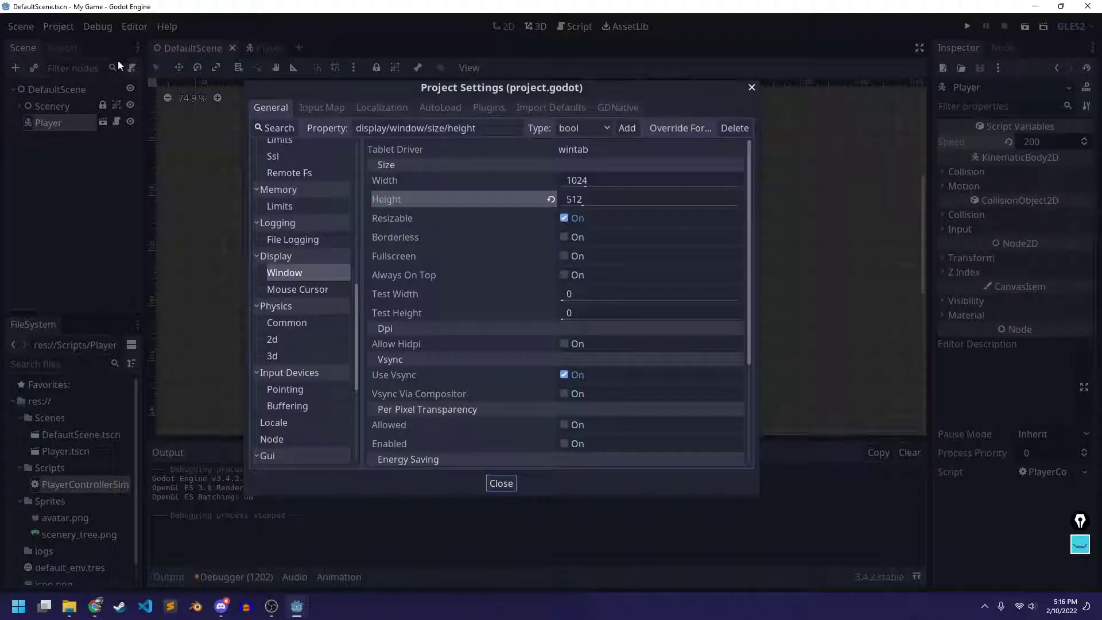
click(564, 218)
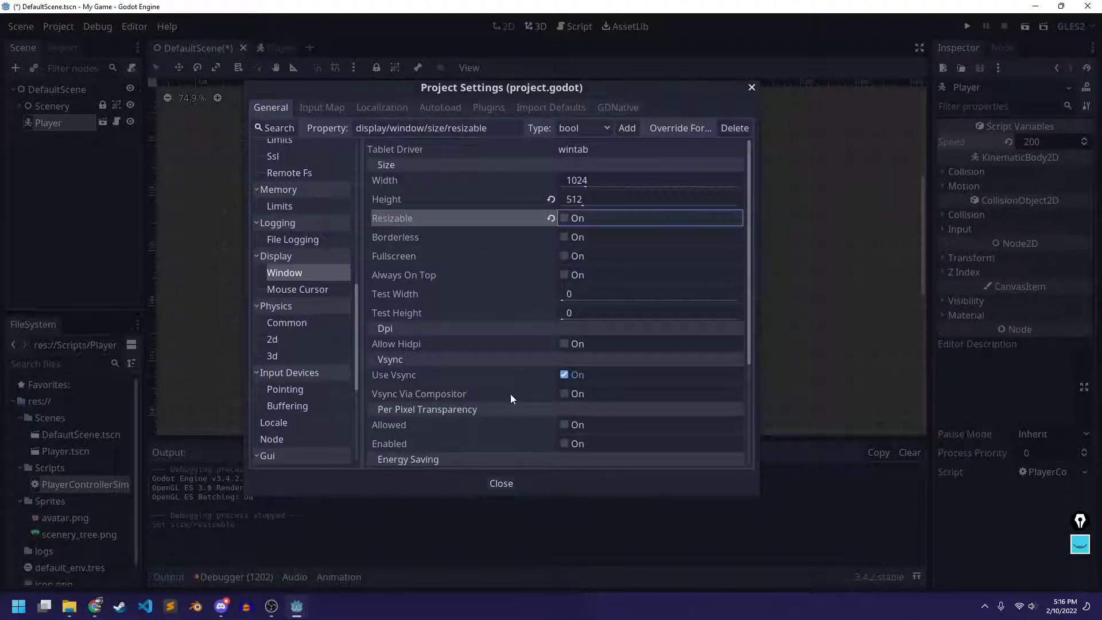
scroll(511, 394, down, 3)
scroll(512, 395, up, 3)
click(501, 482)
key(ctrl+s)
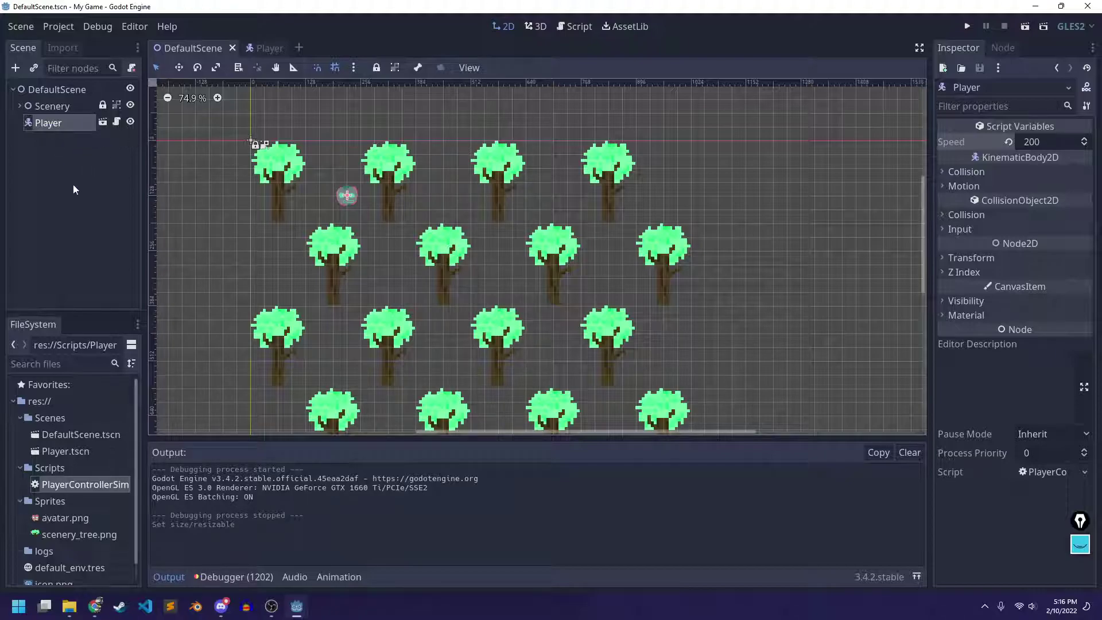
click(1025, 27)
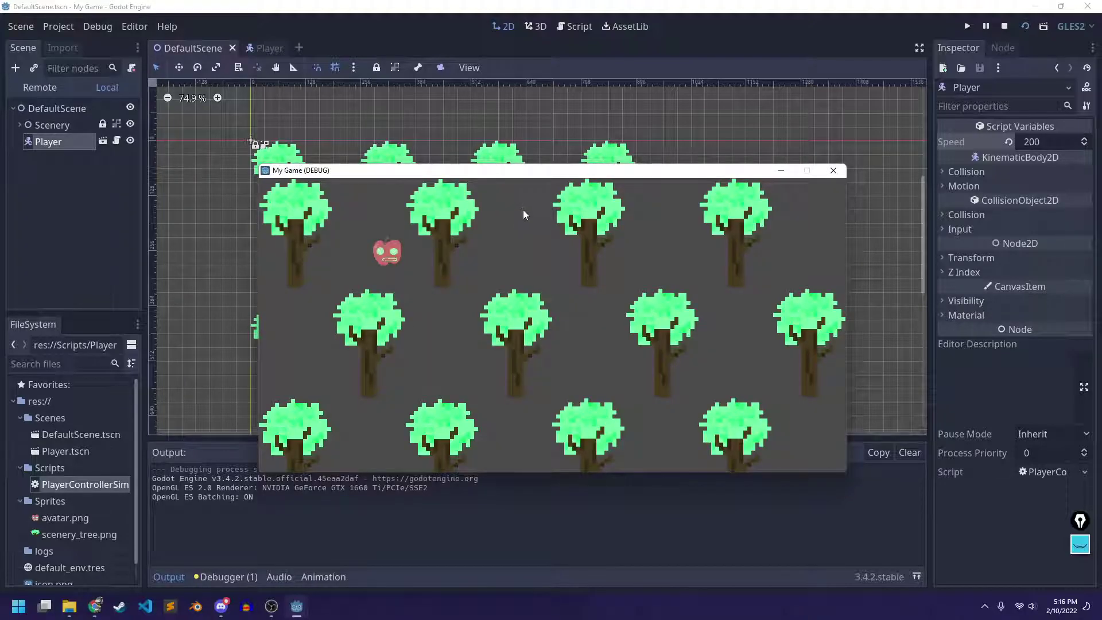
key(Right)
key(Down)
key(Down)
key(Right)
key(Up)
key(Down)
key(Right)
key(Up)
key(Down)
key(Right)
key(Up)
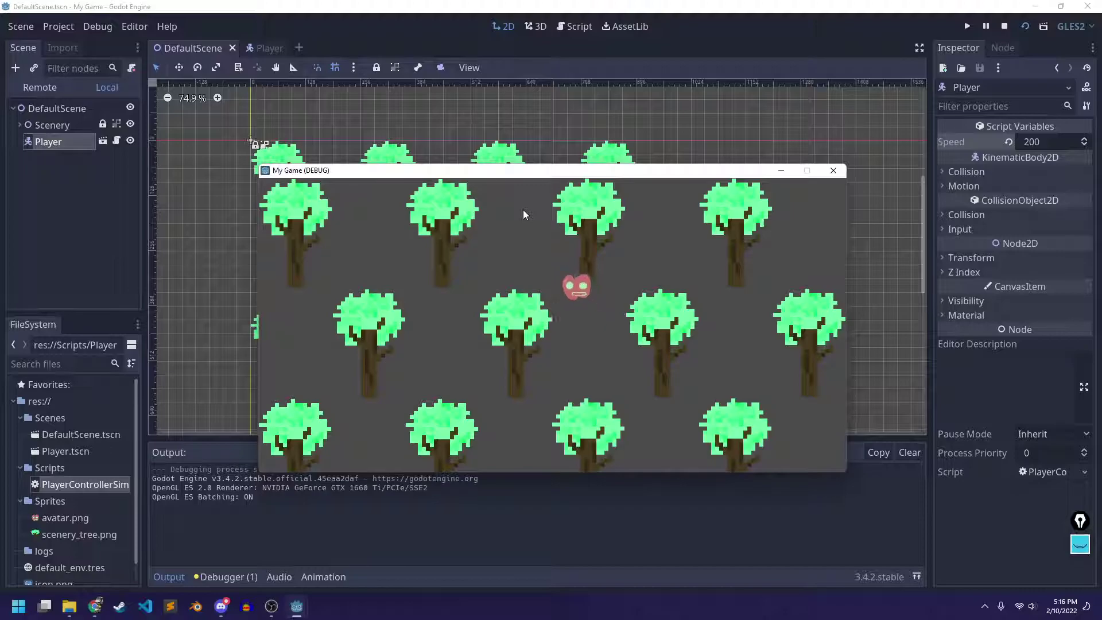
key(Left)
key(Down)
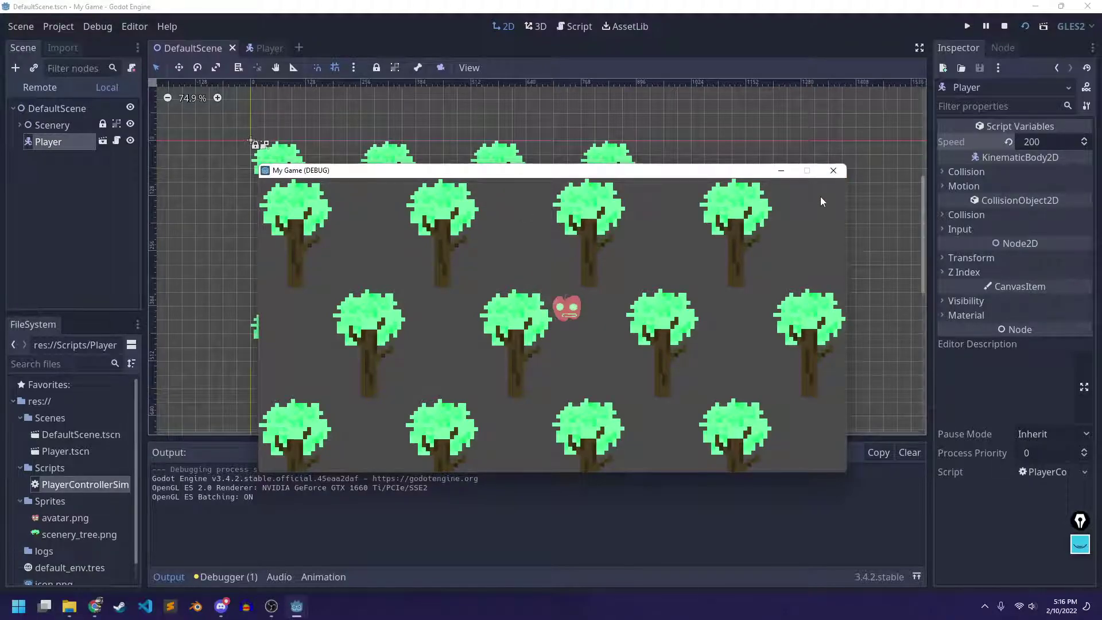
click(833, 171)
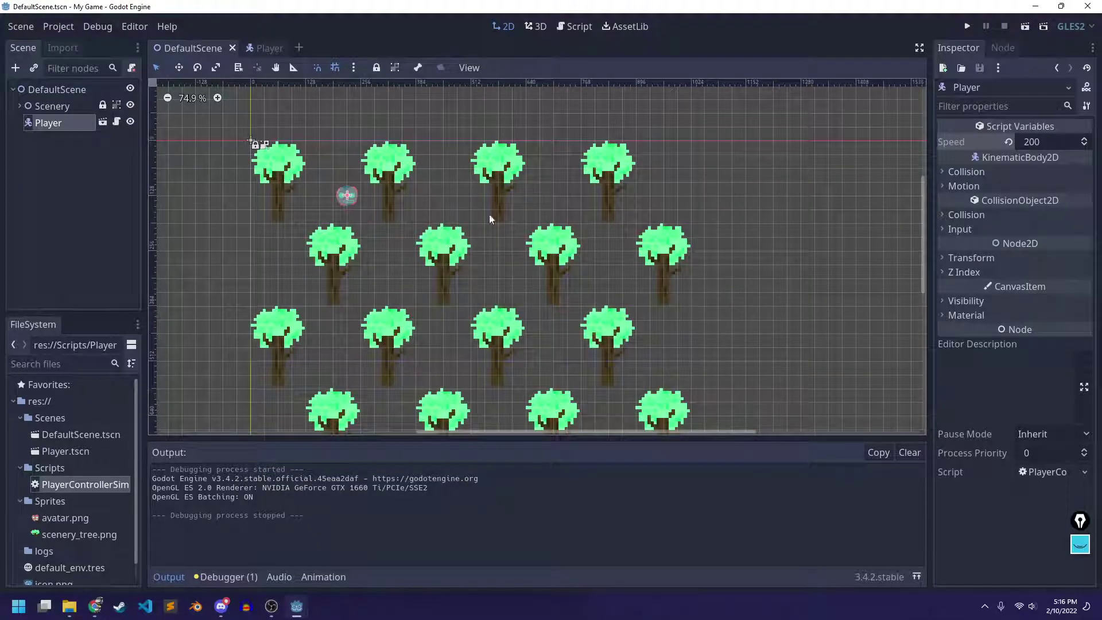
Add a Camera2D child under Player, tick its Current property, and save the scene
click(90, 159)
click(67, 128)
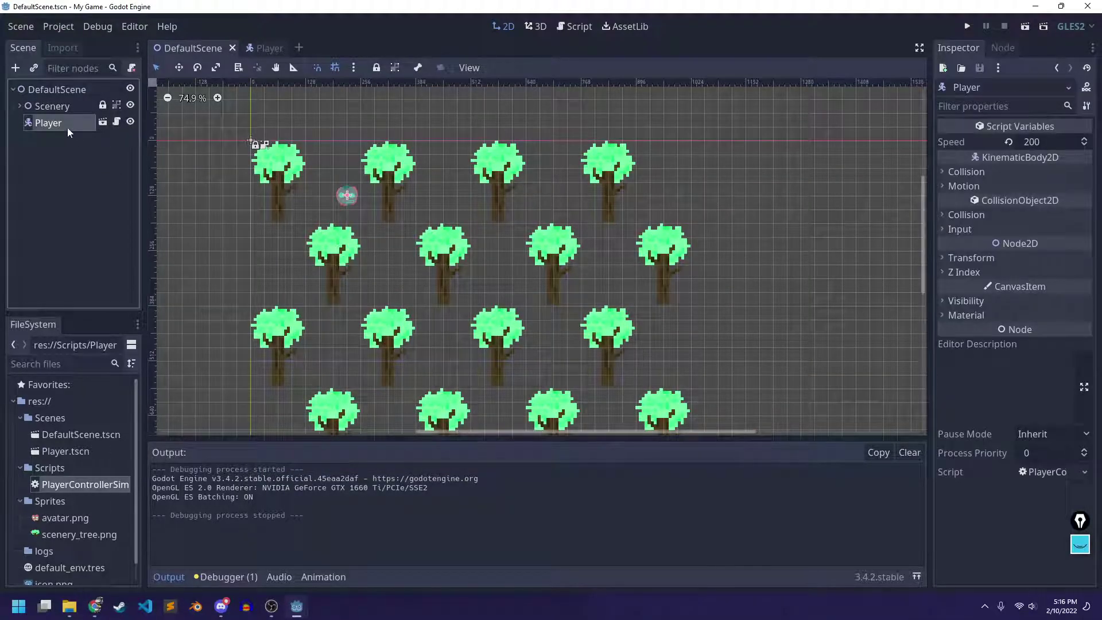
right_click(57, 122)
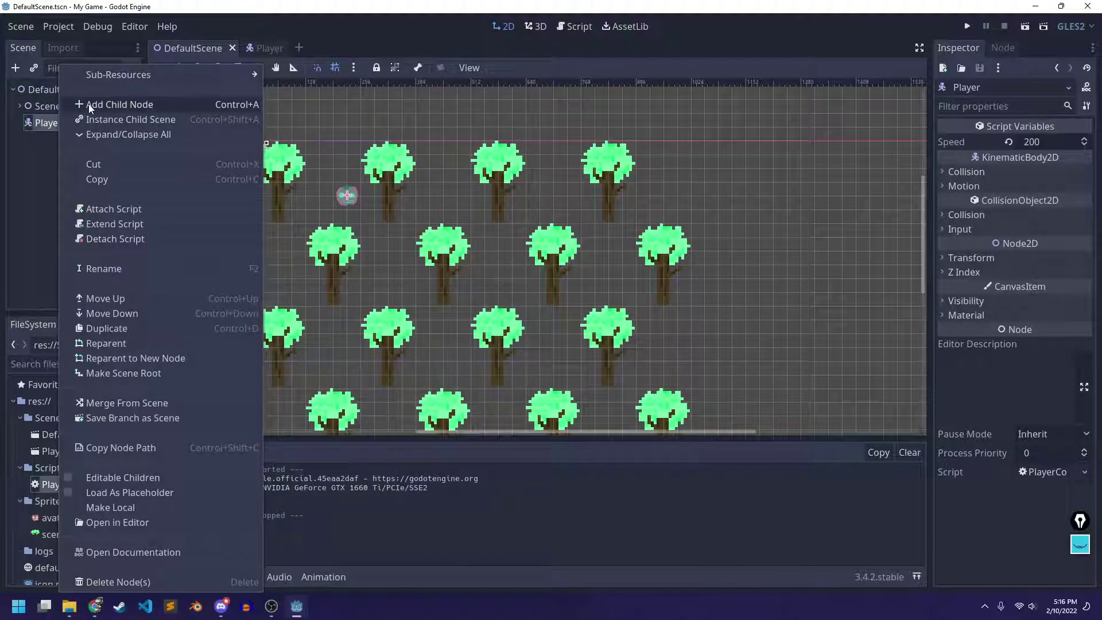
click(132, 105)
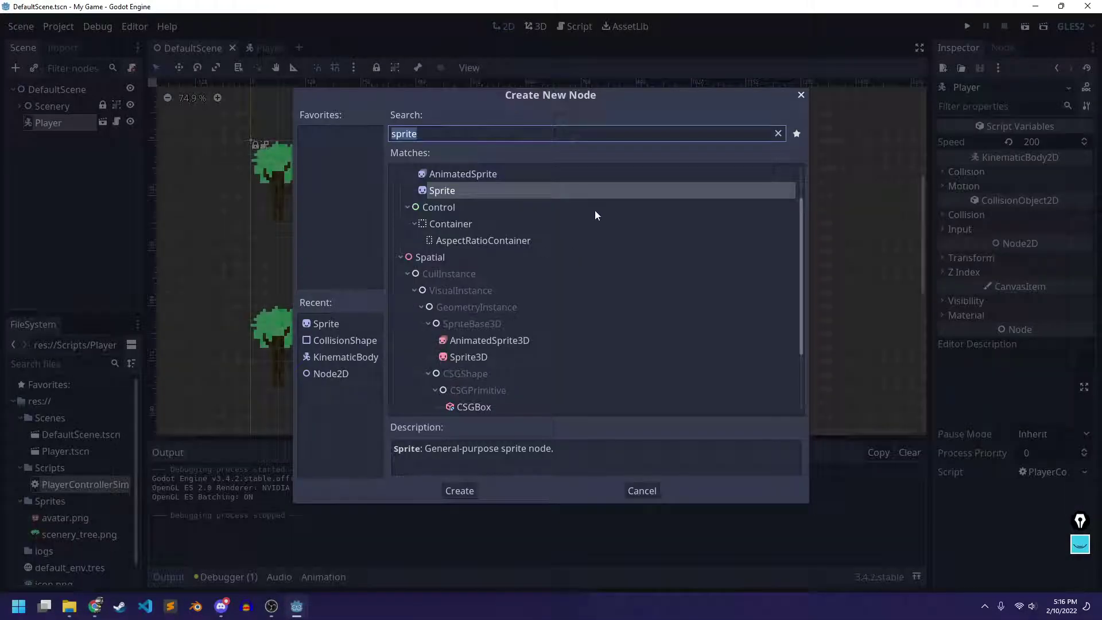
text(camera)
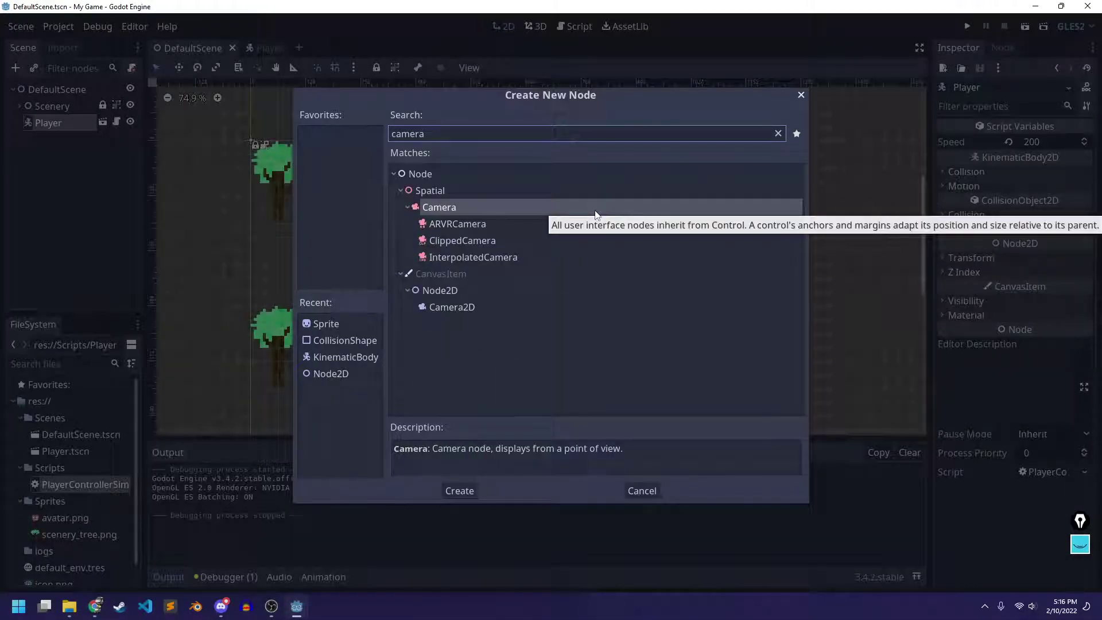
click(475, 308)
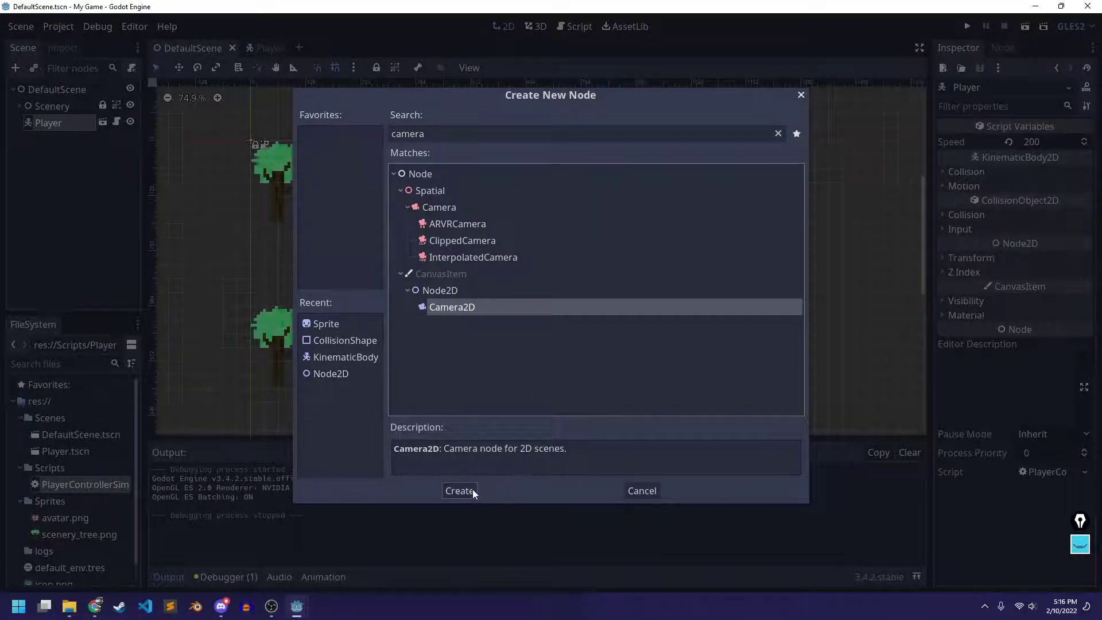
click(459, 491)
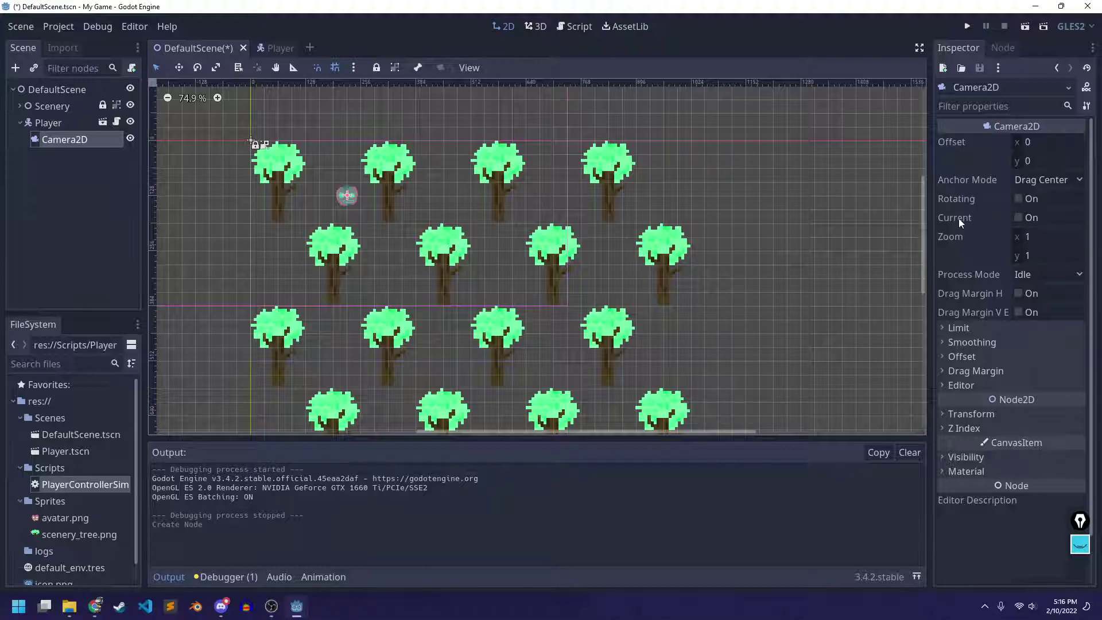
click(1023, 218)
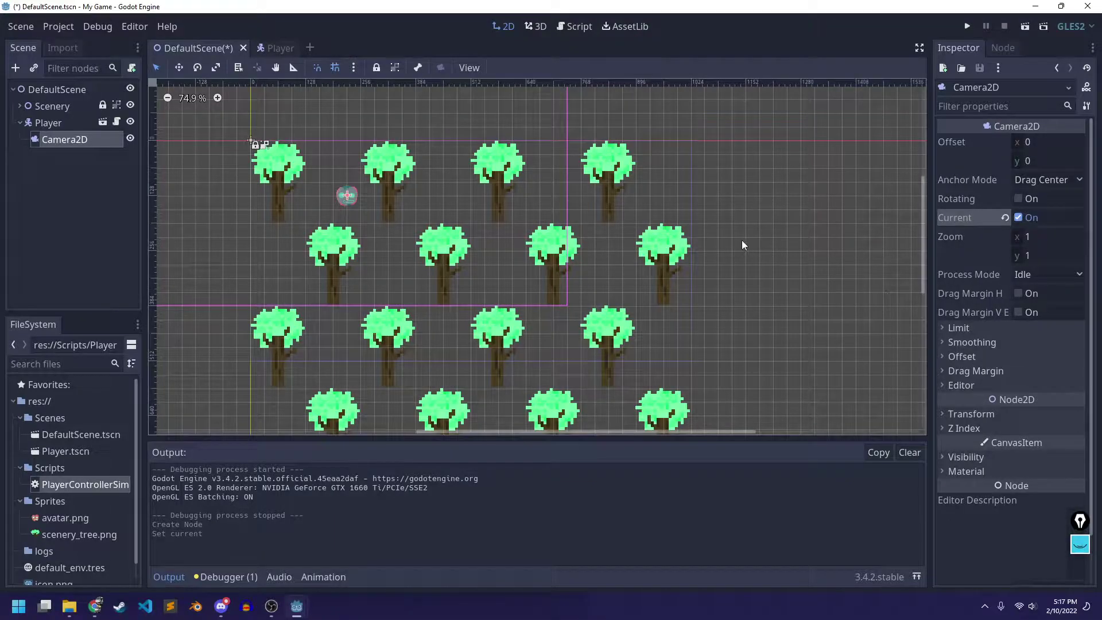
key(ctrl+s)
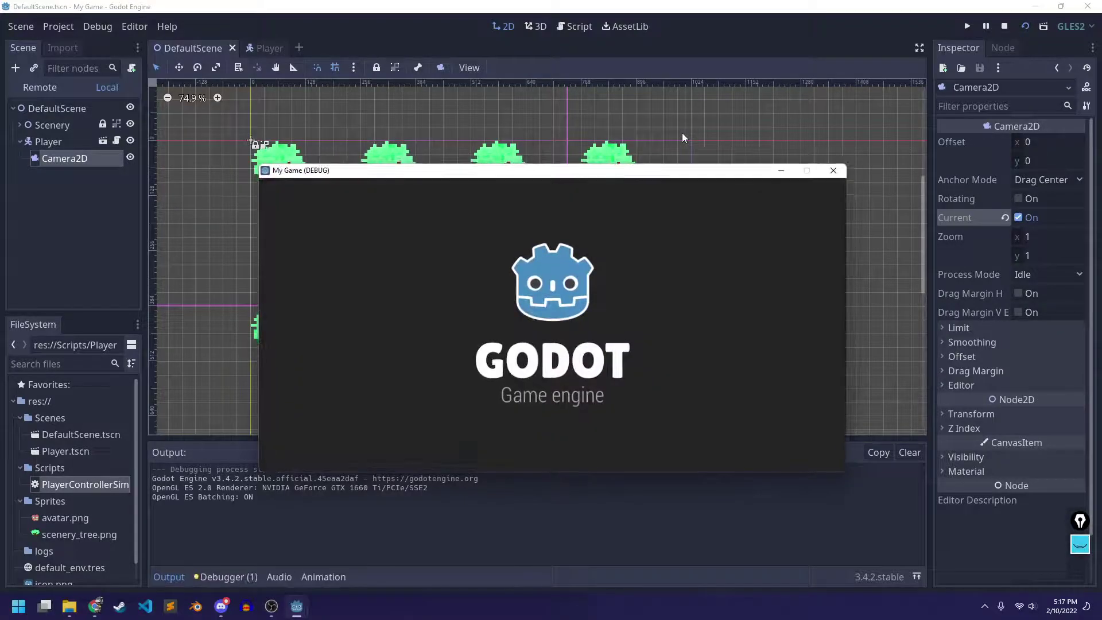
Walk the player around the running game to confirm the camera follows, then close it
key(Down)
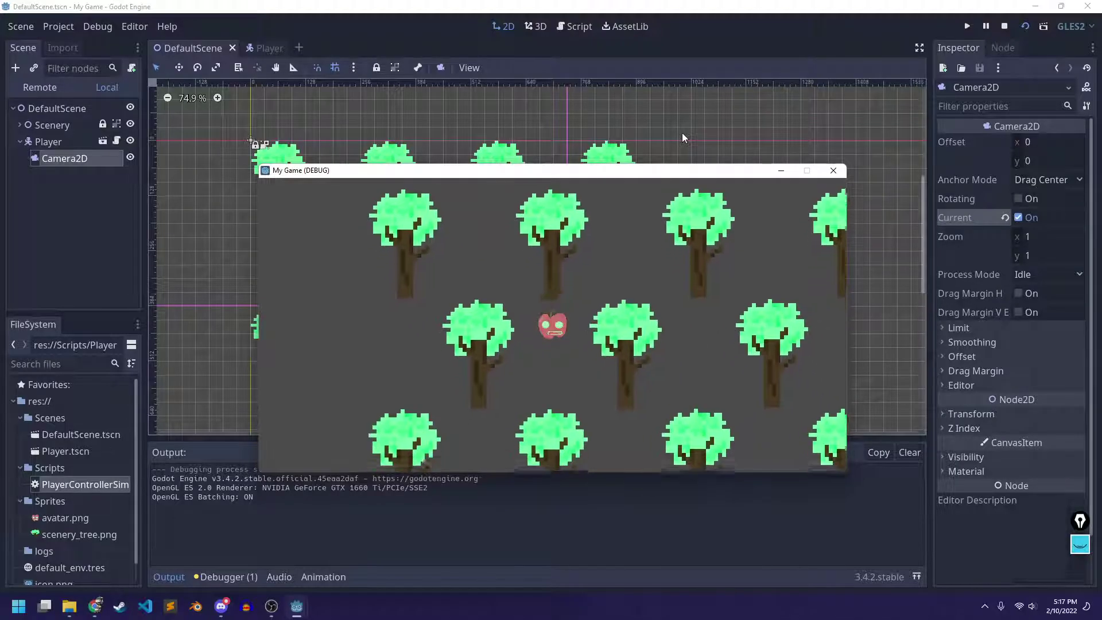
key(Up)
key(Right)
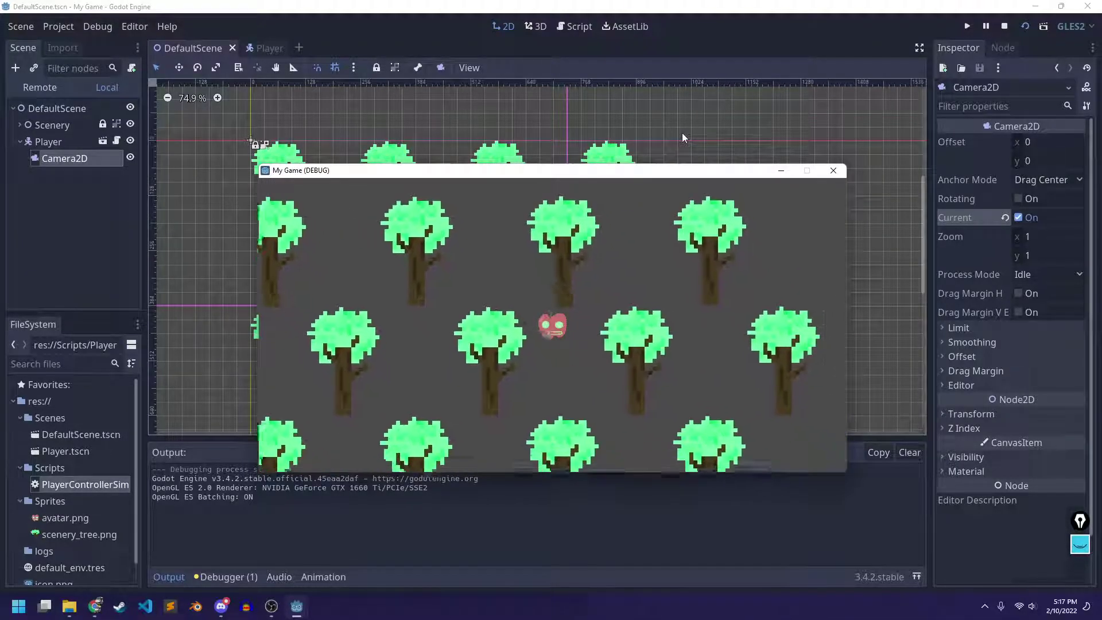
key(Down)
key(Right)
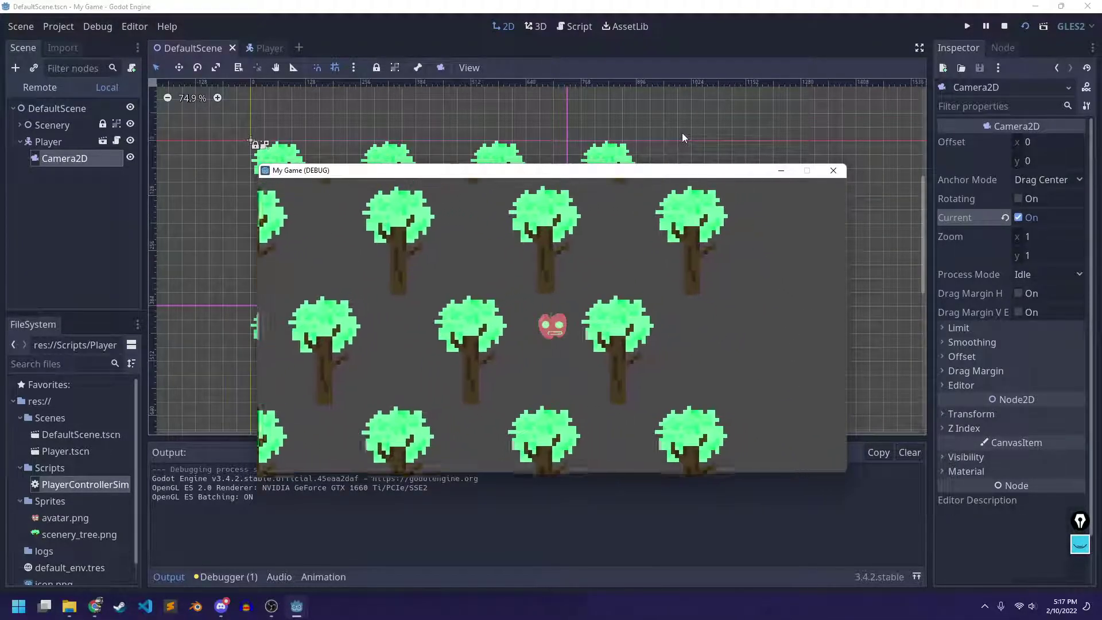
key(Left)
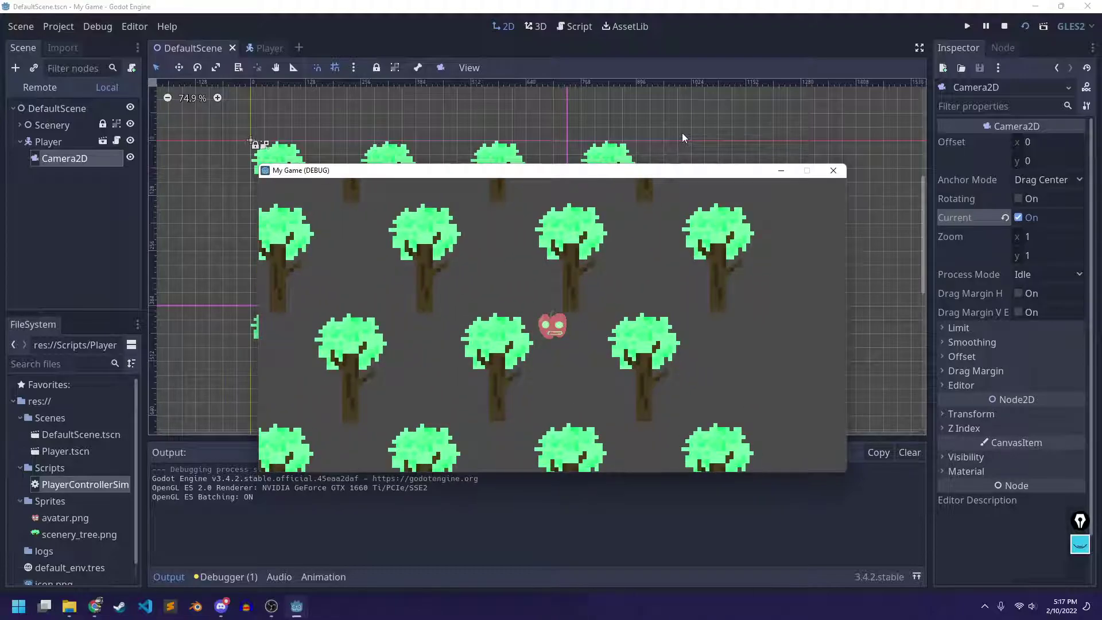
click(833, 170)
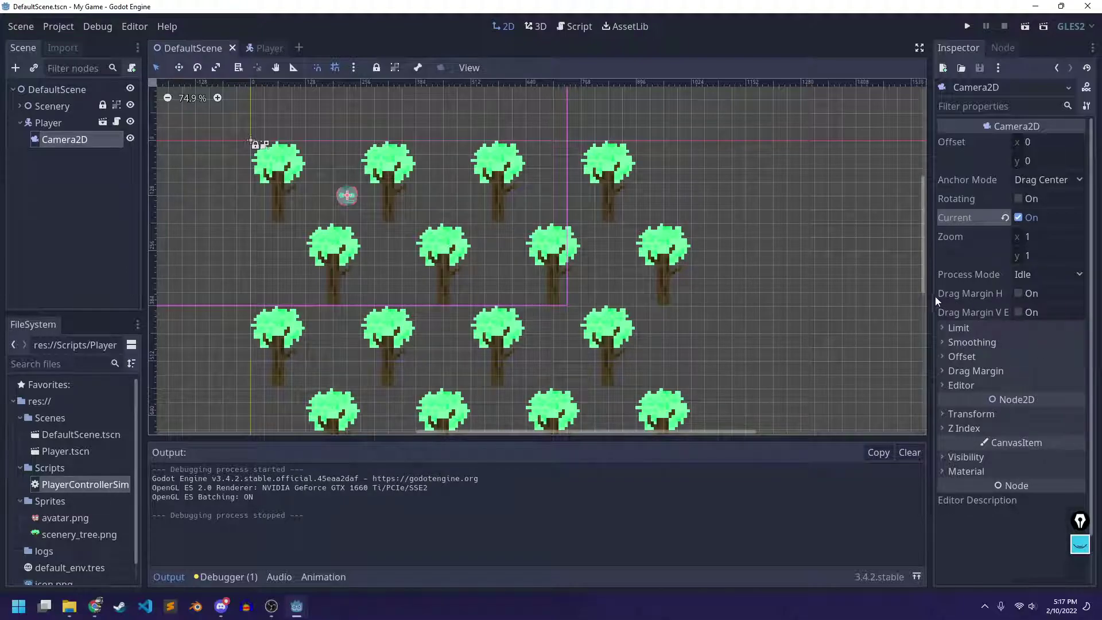
Widen the Inspector, expand the Camera2D's Drag Margin section, and tick Drag Margin H and V Enabled
drag(930, 295, 828, 281)
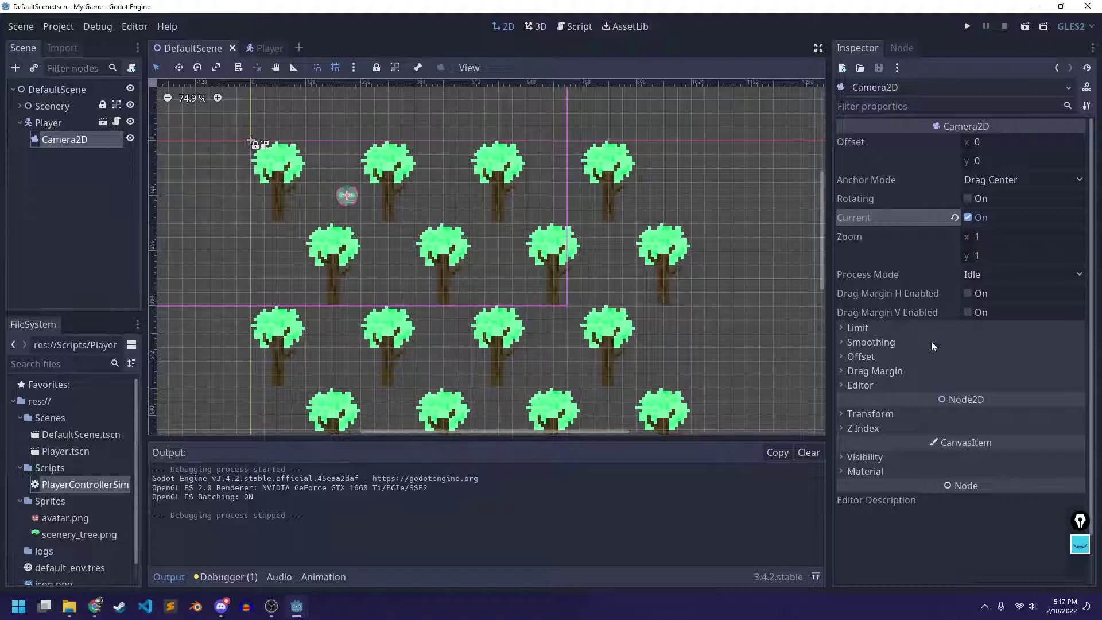
click(858, 328)
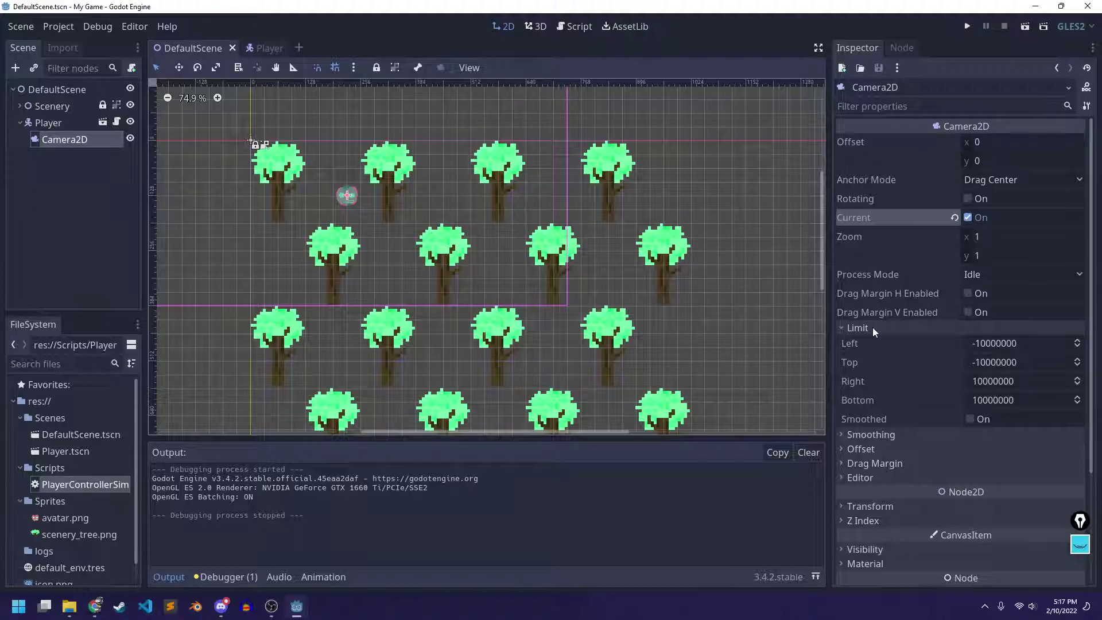
click(872, 328)
click(891, 345)
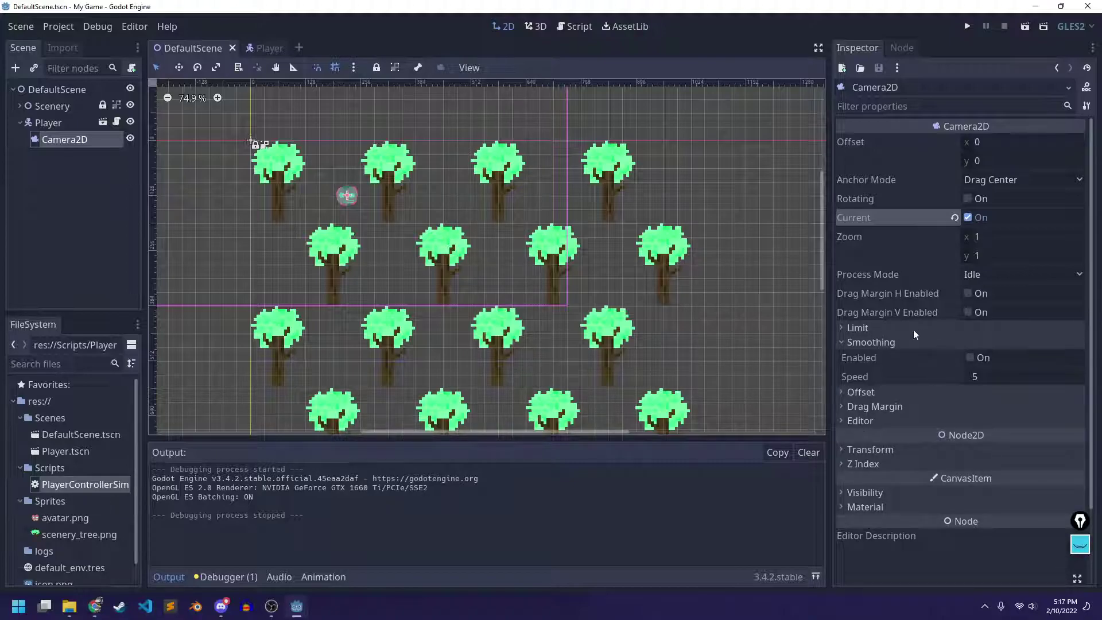
click(898, 341)
click(879, 356)
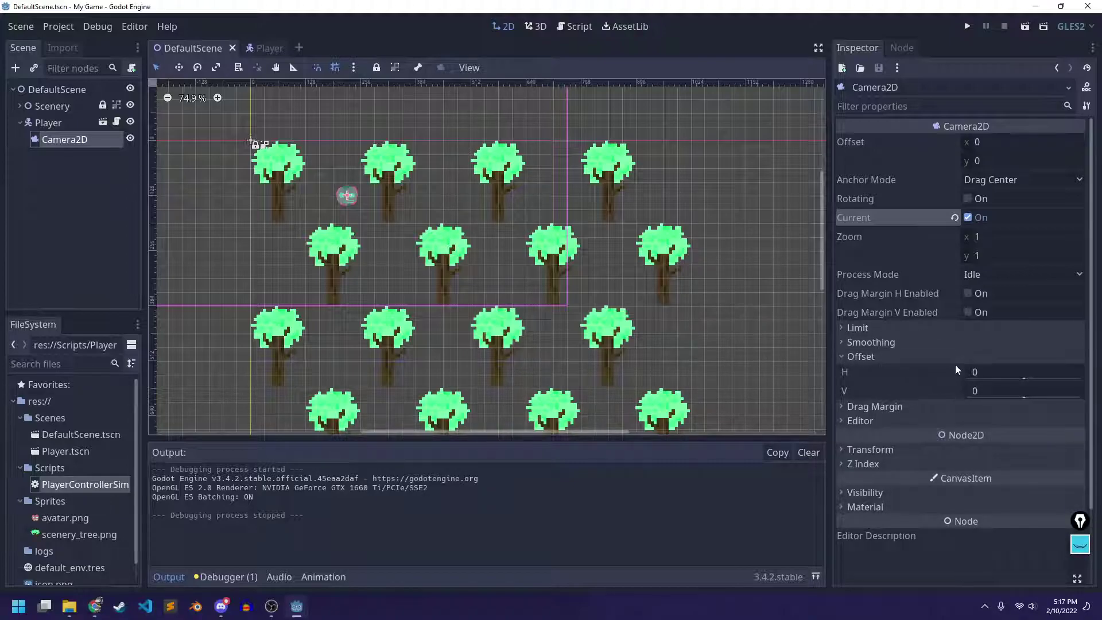
click(886, 355)
click(886, 372)
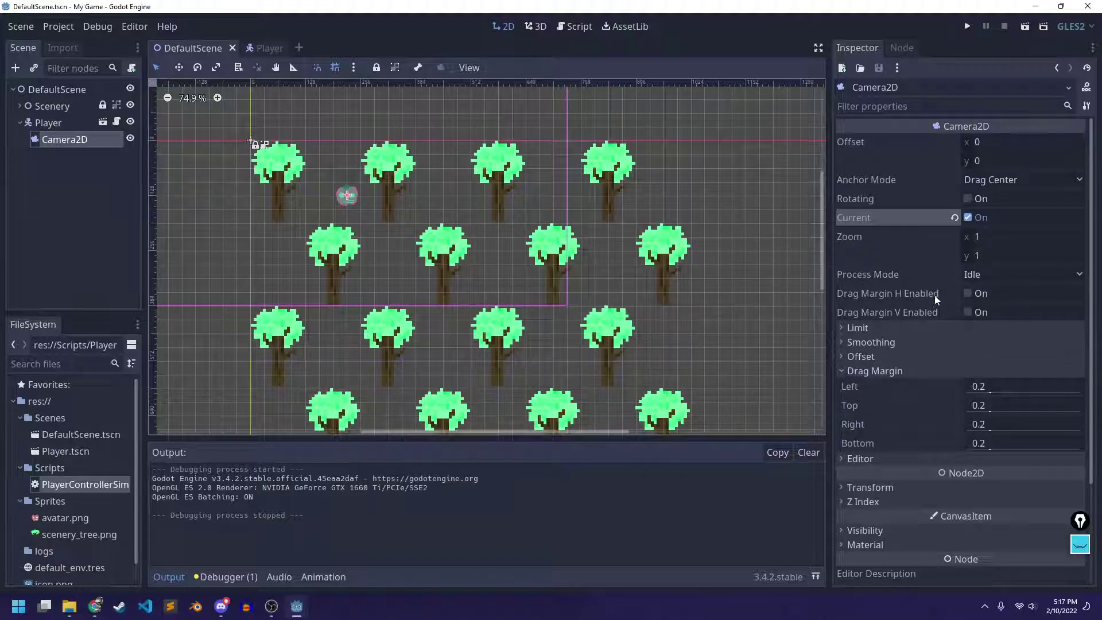
click(969, 294)
click(969, 312)
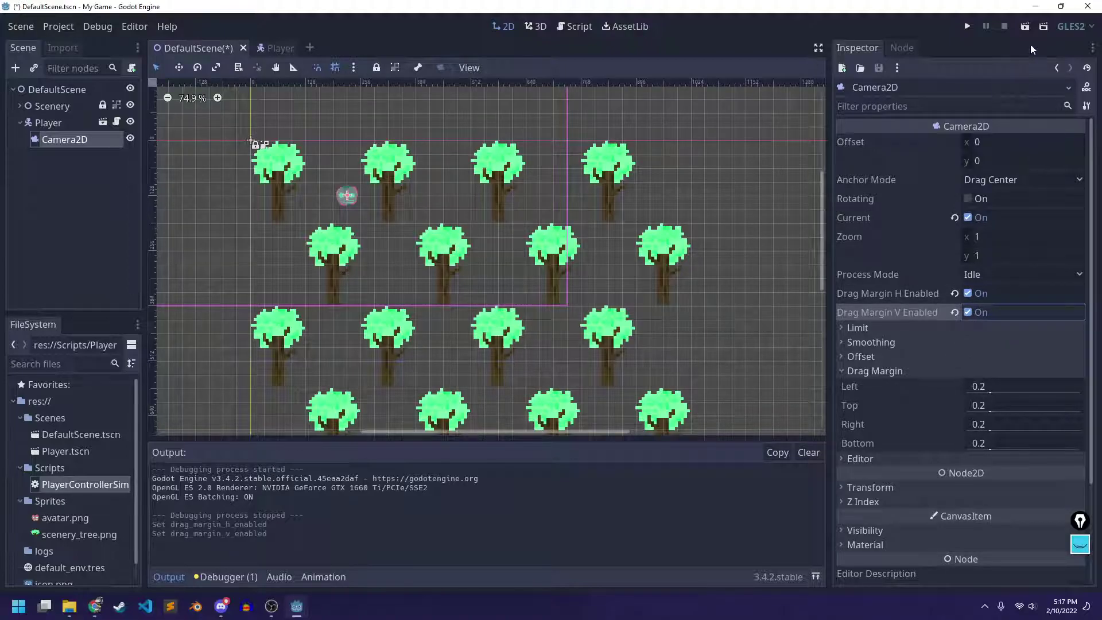
Run with F5, walk the player left, right, up and down against the 0.2 margins, then close
key(F5)
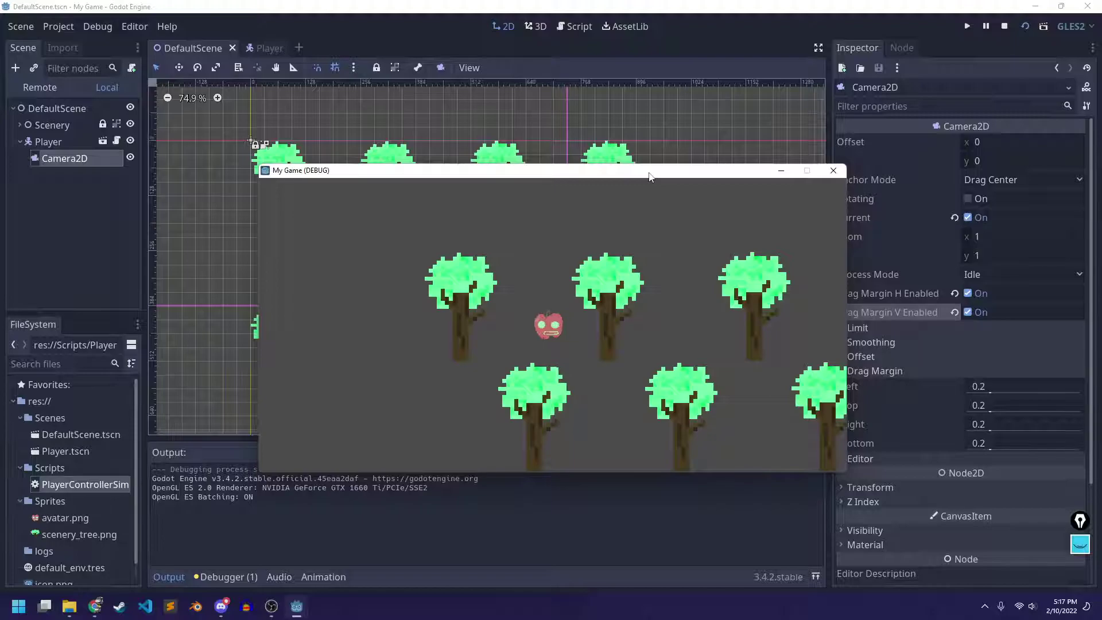
key(Left)
key(Right)
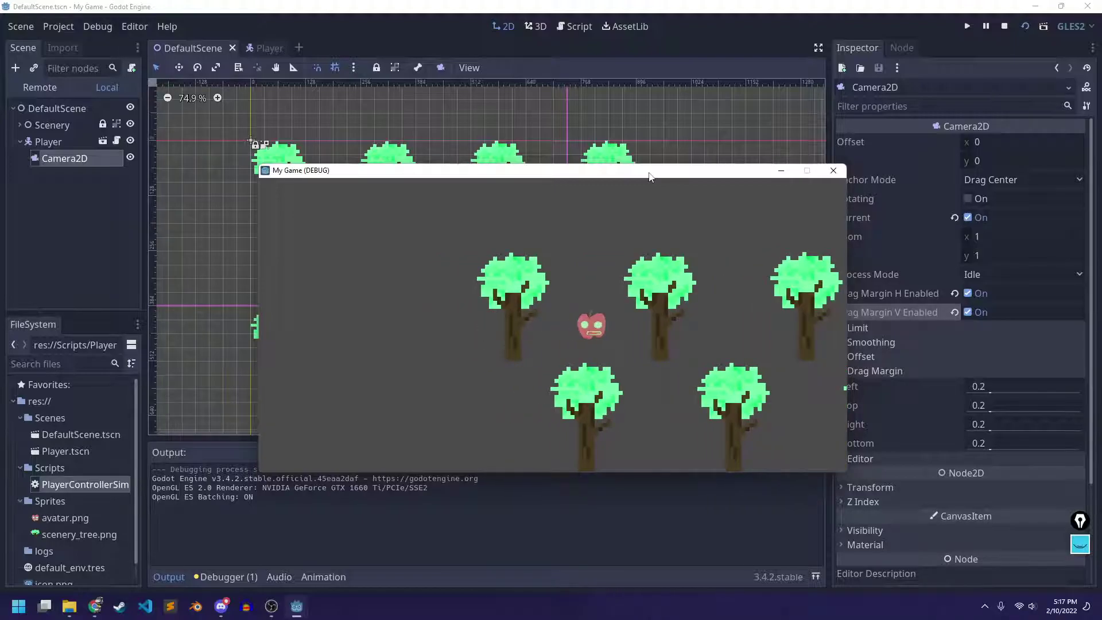
key(Right)
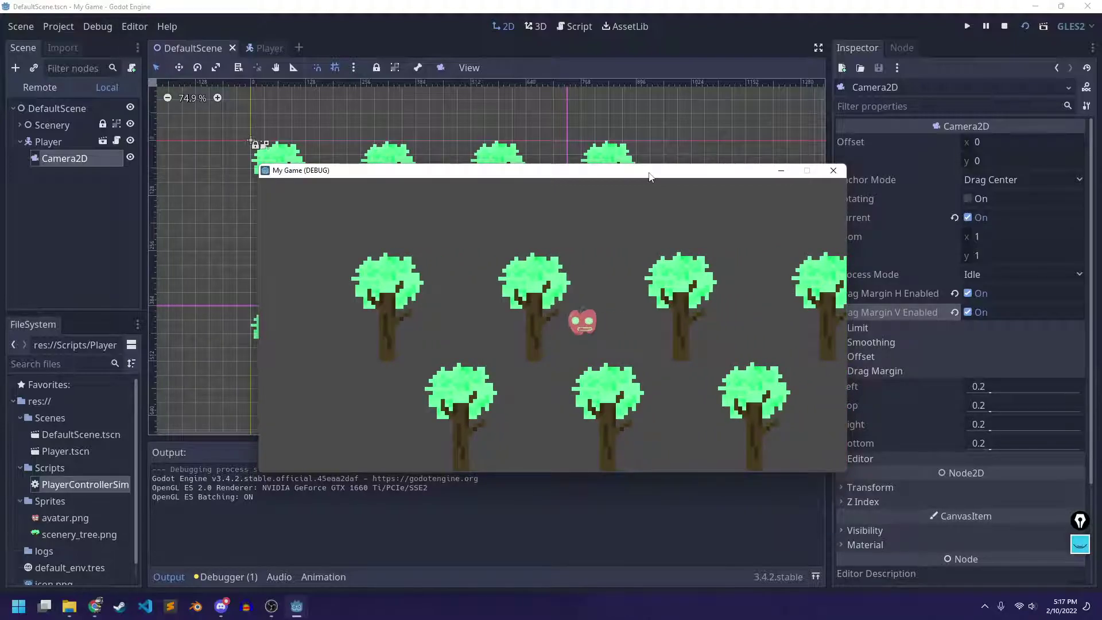
key(Up)
key(Down)
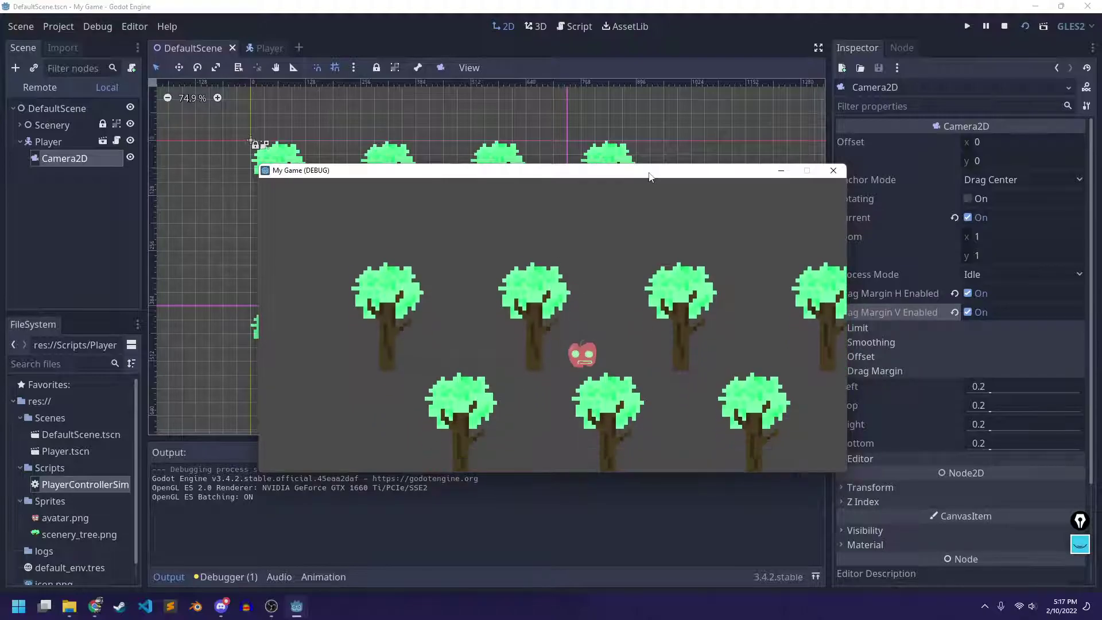
key(Right)
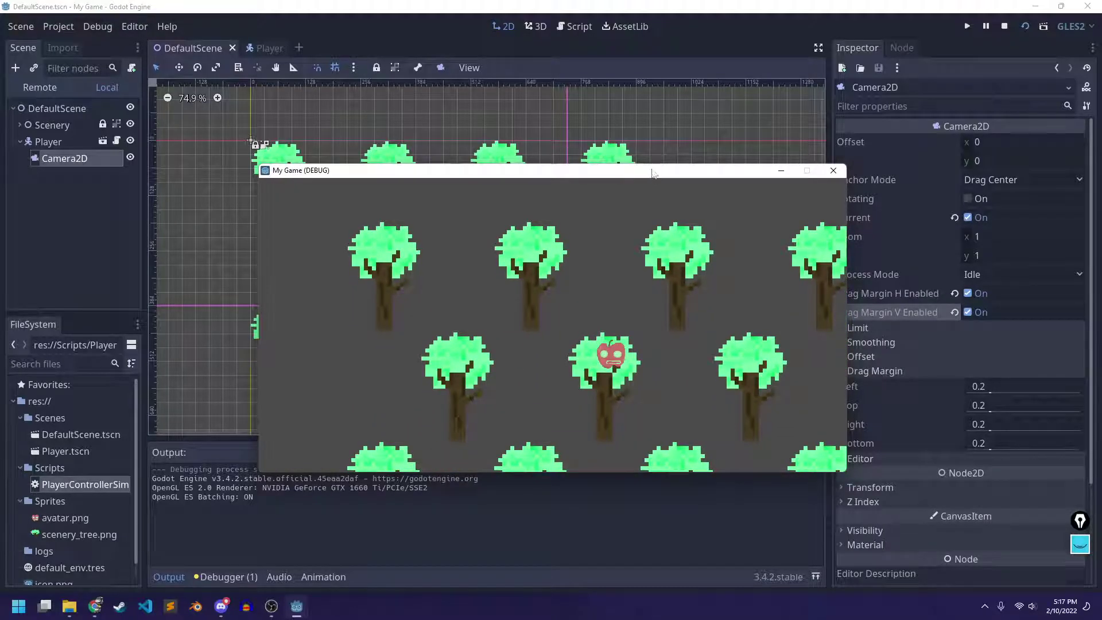
click(835, 174)
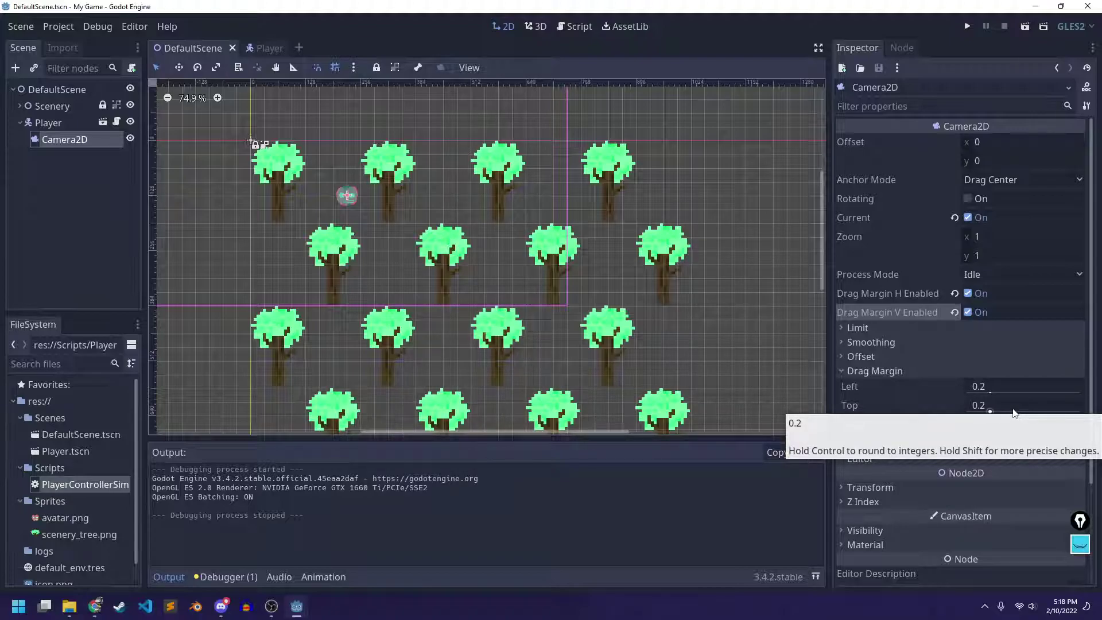
Collapse the Drag Margin properties and zoom out the viewport to see the whole camera rectangle
click(898, 374)
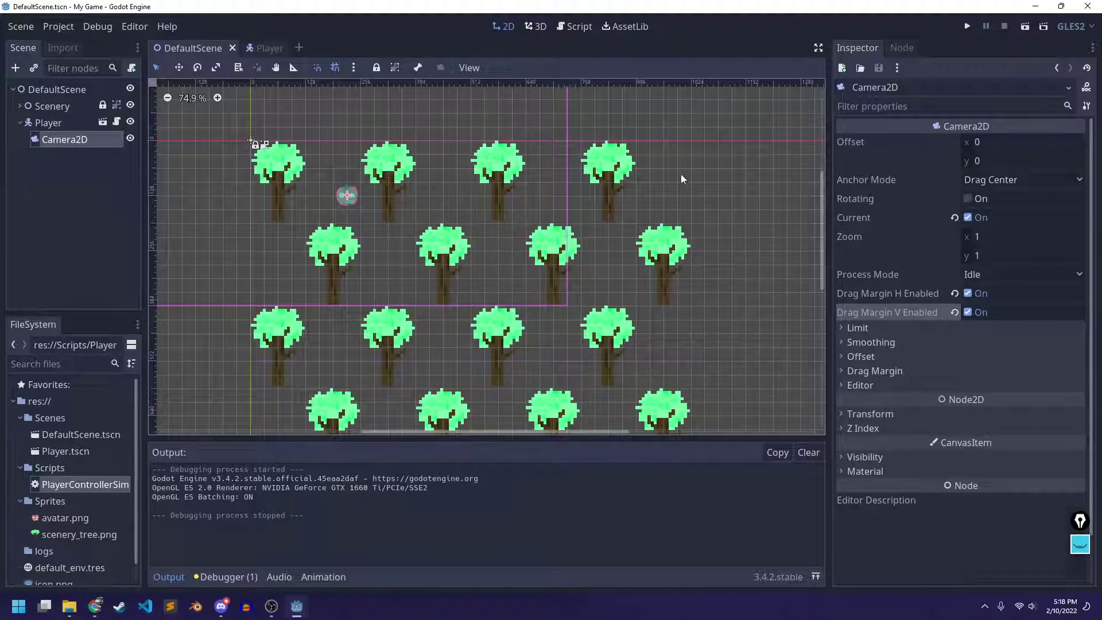
scroll(339, 212, down, 2)
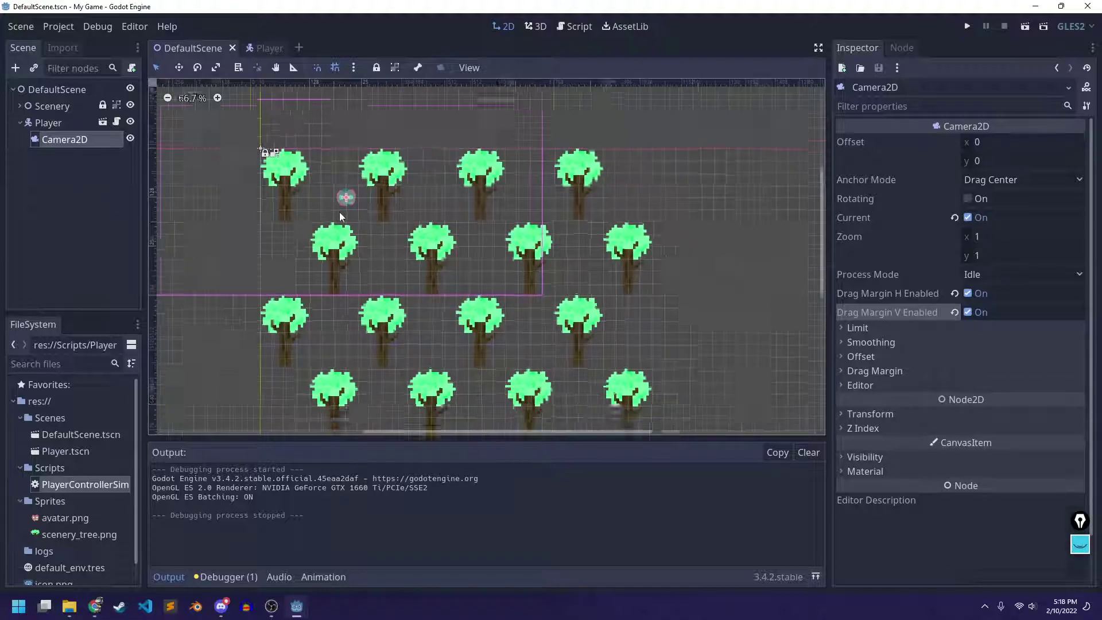
middle_drag(363, 208, 484, 222)
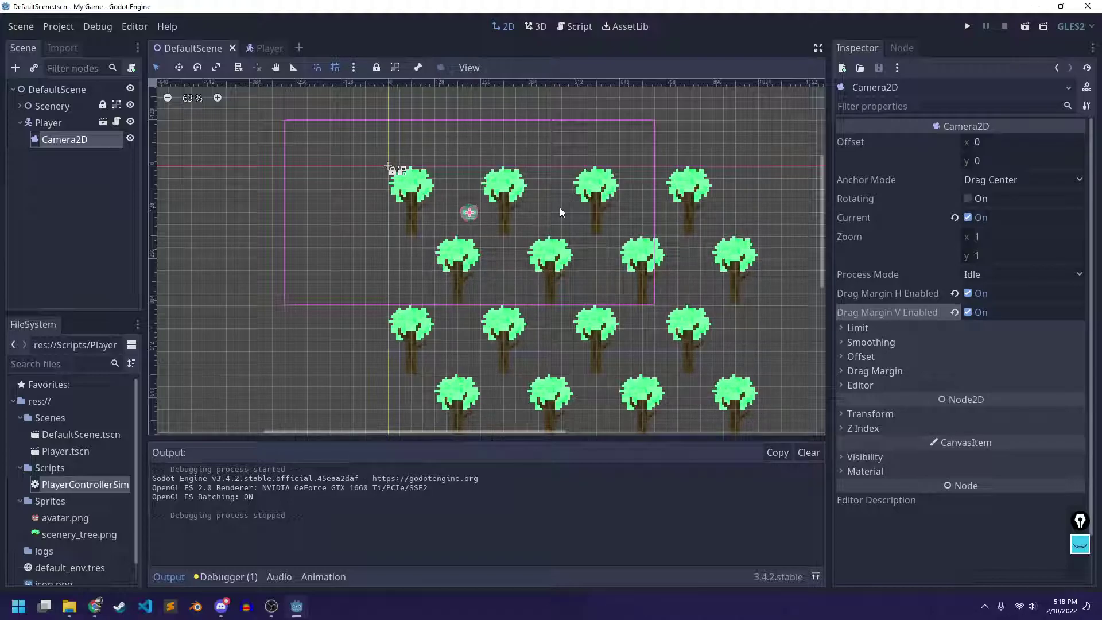
Run the scene again, walk the player down-right through the trees, and screenshot the game window
click(1025, 28)
drag(465, 135, 465, 135)
key(Down)
key(Right)
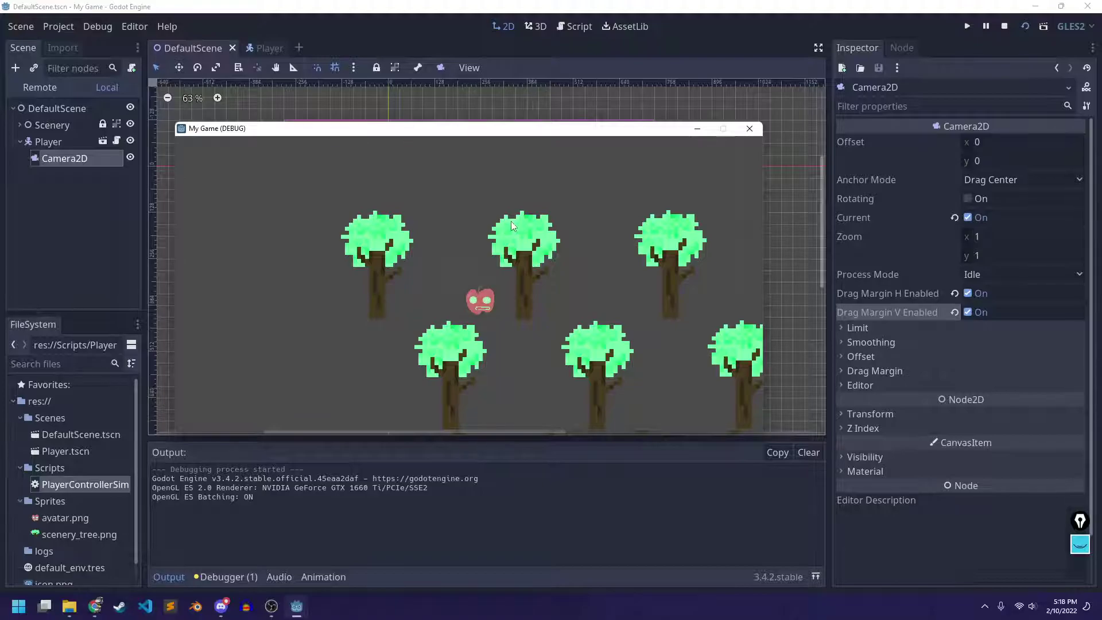
key(Down)
key(Right)
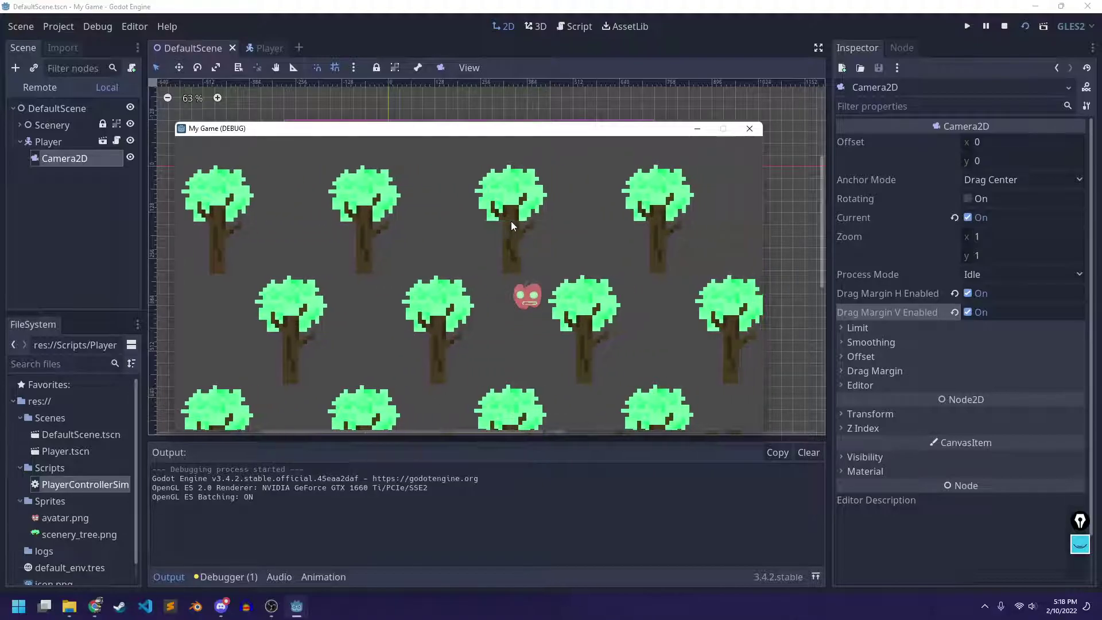
key(Down)
key(Right)
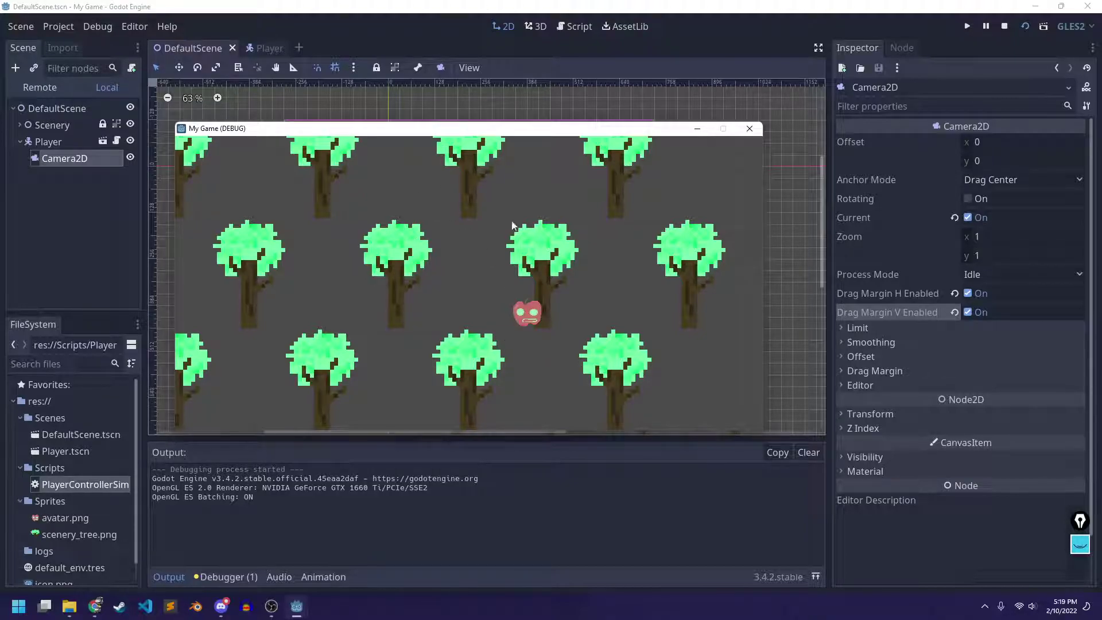
key(super+alt+Print)
Select the new My Game (DEBUG) PNG in Captures, move the window aside, and switch back to Chrome
click(645, 200)
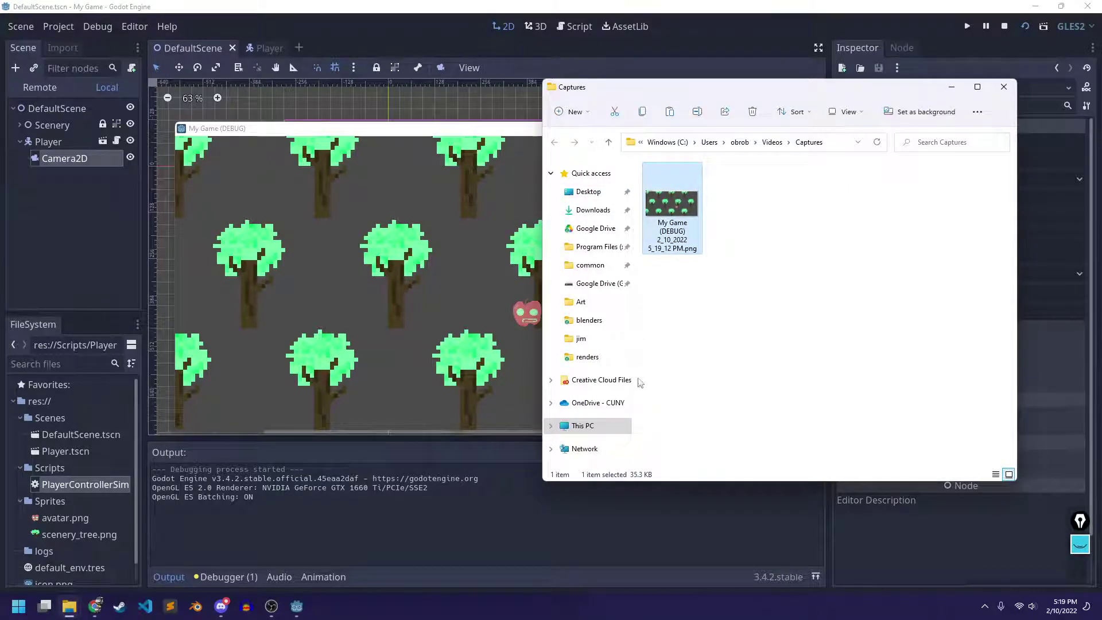
drag(741, 101, 783, 64)
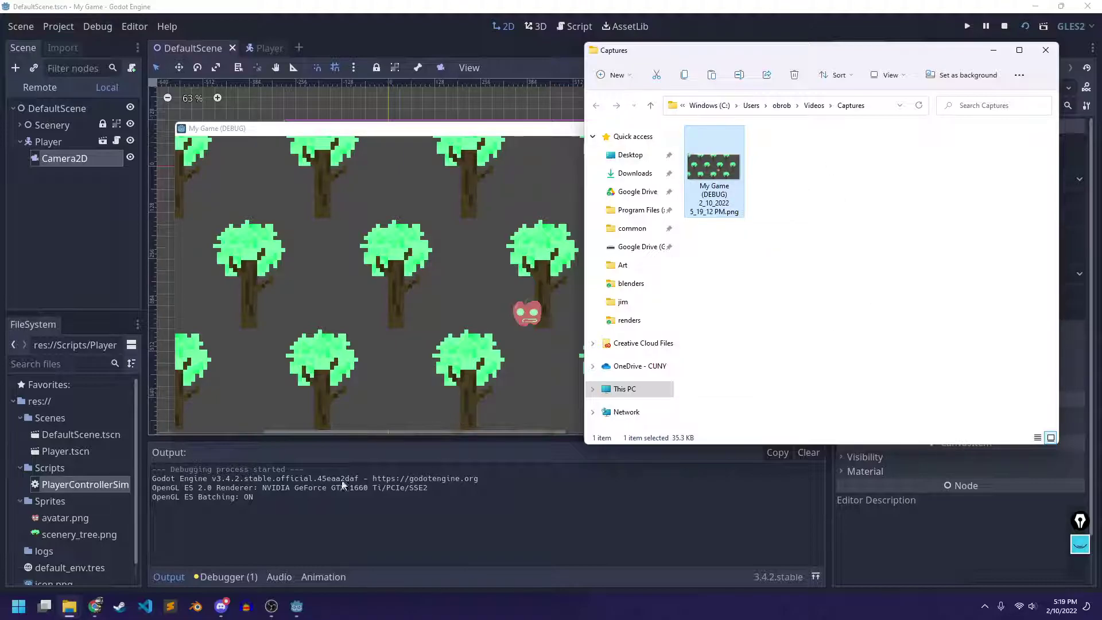
click(95, 606)
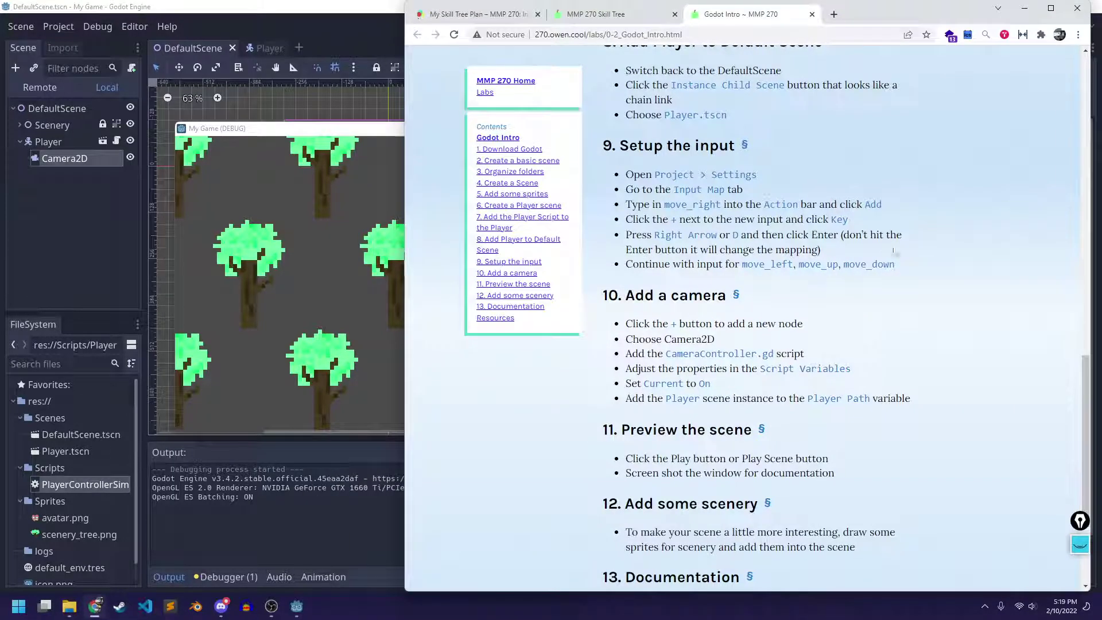
In a new tab, edit the openlab mmp-270-fall-2021 address to spring and open the Spring 2022 site
scroll(904, 150, up, 15)
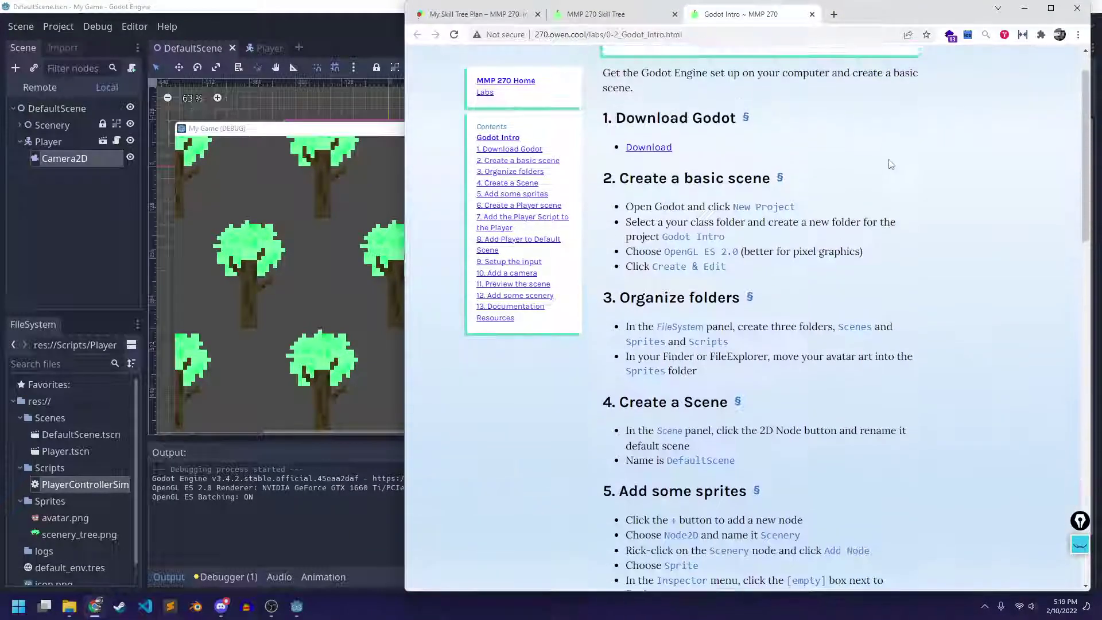
scroll(890, 165, down, 13)
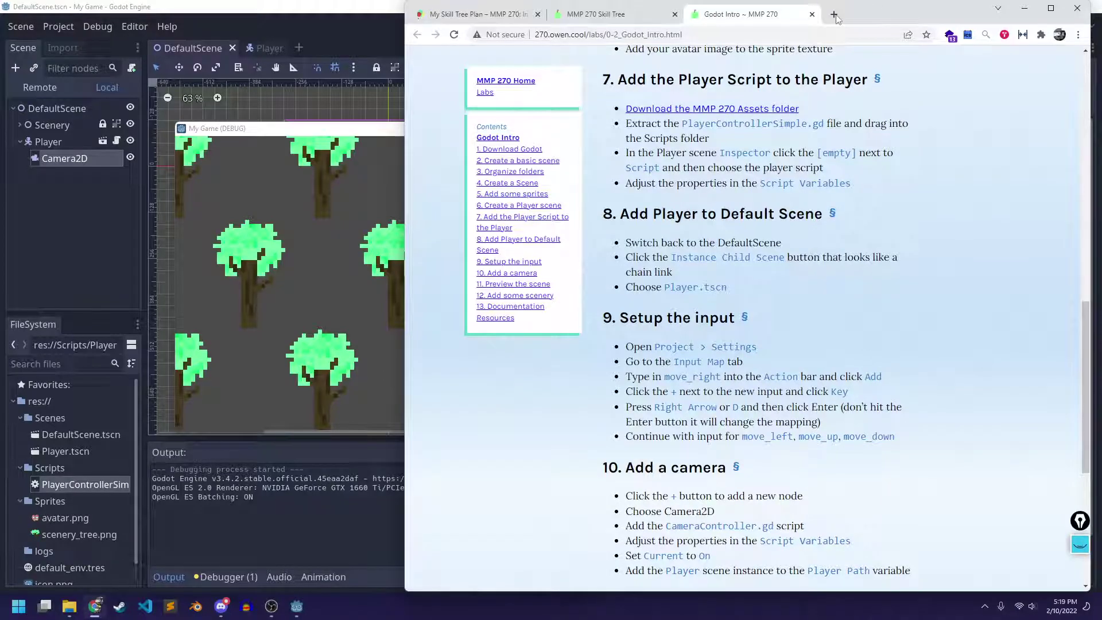
click(835, 16)
text(openlab.bmcc.cuny.edu/mmp-270-fall-2021/)
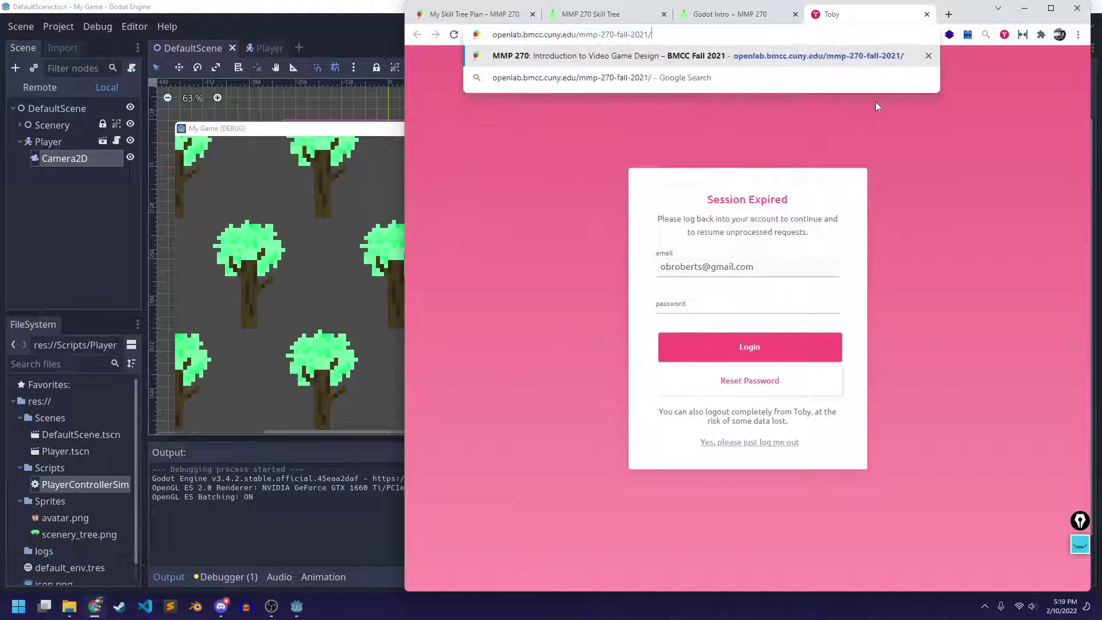
key(BackSpace)
key(BackSpace)
key(BackSpace)
key(BackSpace)
key(BackSpace)
key(BackSpace)
key(BackSpace)
key(BackSpace)
key(BackSpace)
key(BackSpace)
text(spri)
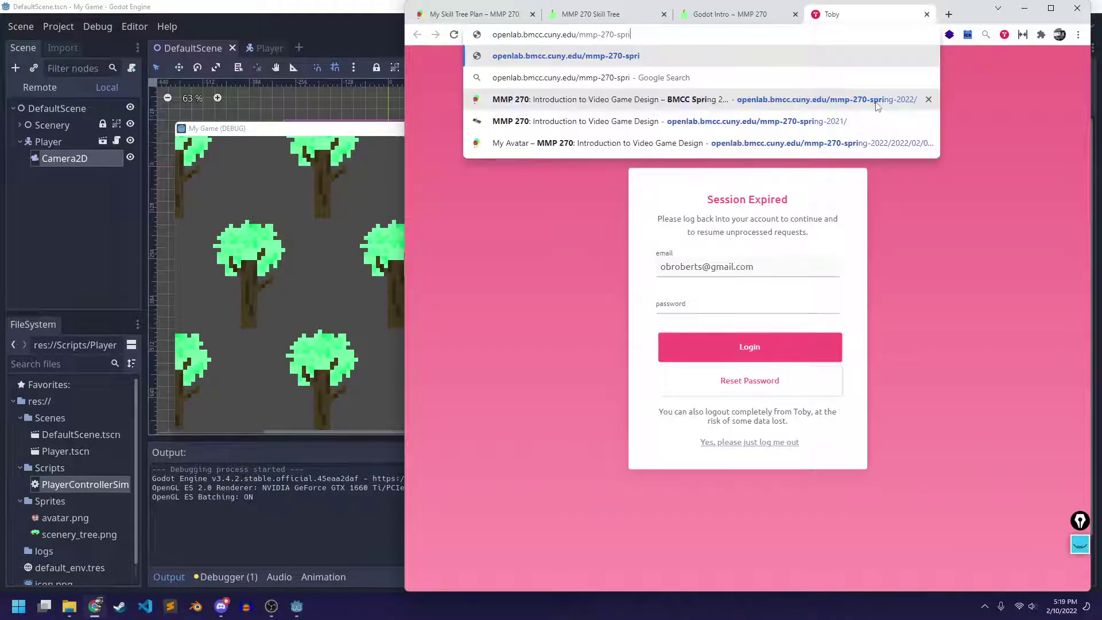
click(876, 101)
mouse_move(1003, 126)
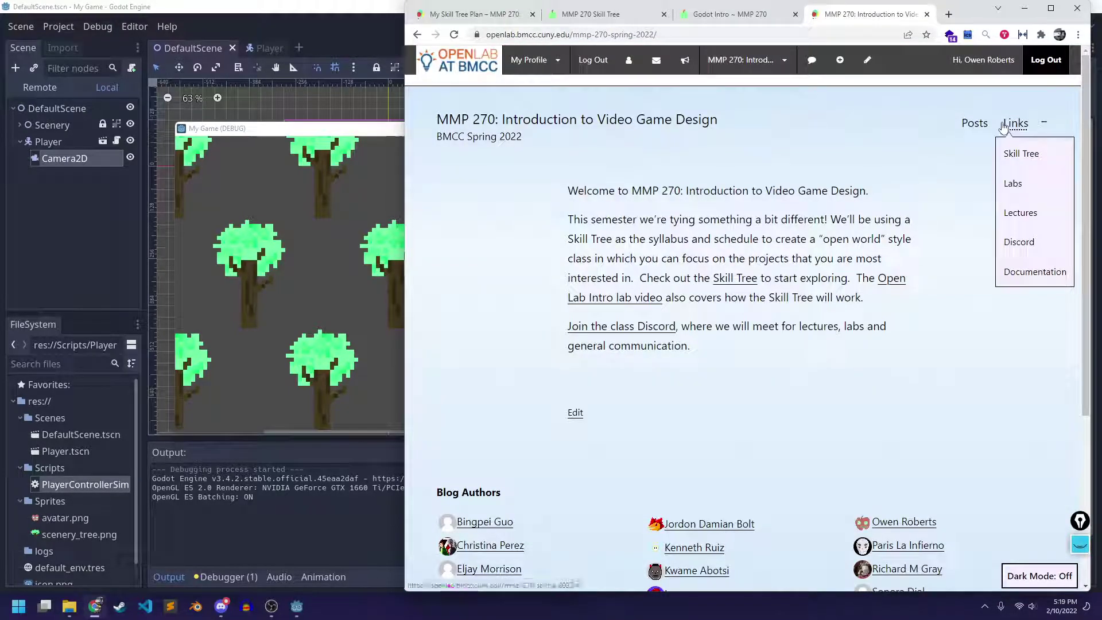
Open the course's Documentation page and scroll through its video list
click(1034, 275)
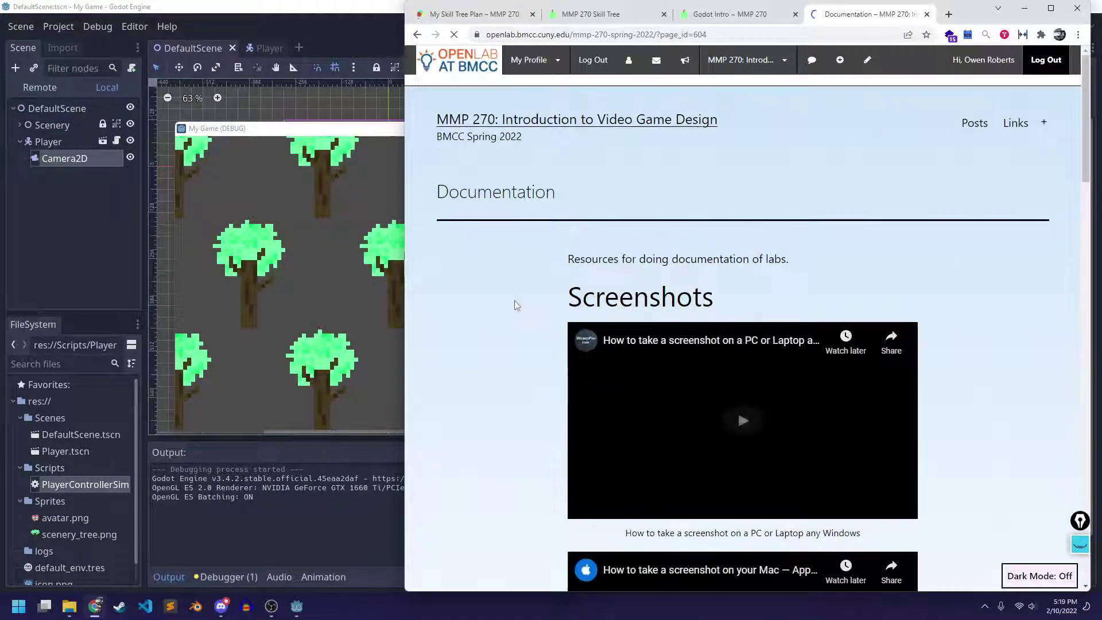
scroll(515, 304, down, 6)
scroll(526, 236, up, 3)
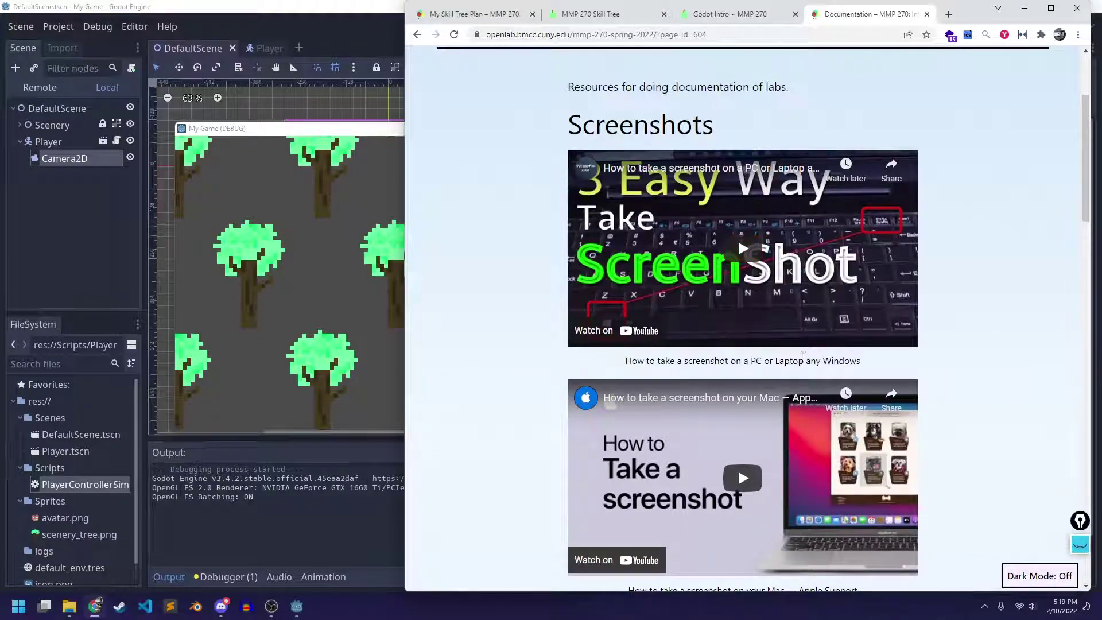
drag(860, 361, 784, 360)
scroll(701, 407, down, 3)
scroll(702, 407, down, 3)
drag(861, 247, 649, 247)
scroll(664, 278, down, 3)
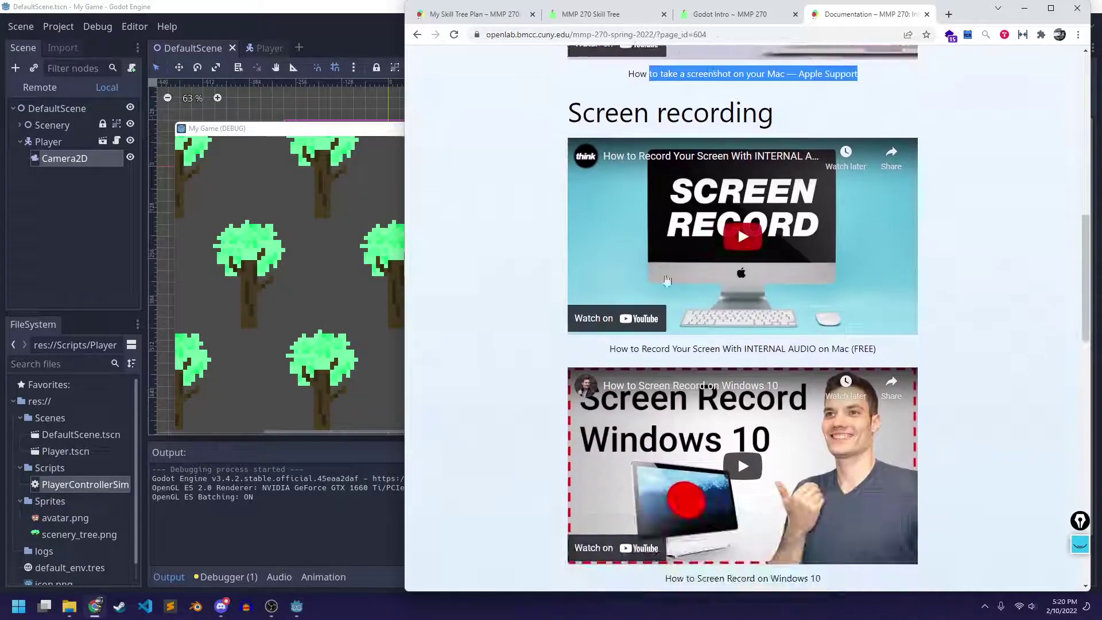
Highlight the Mac screen-recording video captions, then bring the running game back up
drag(609, 348, 881, 360)
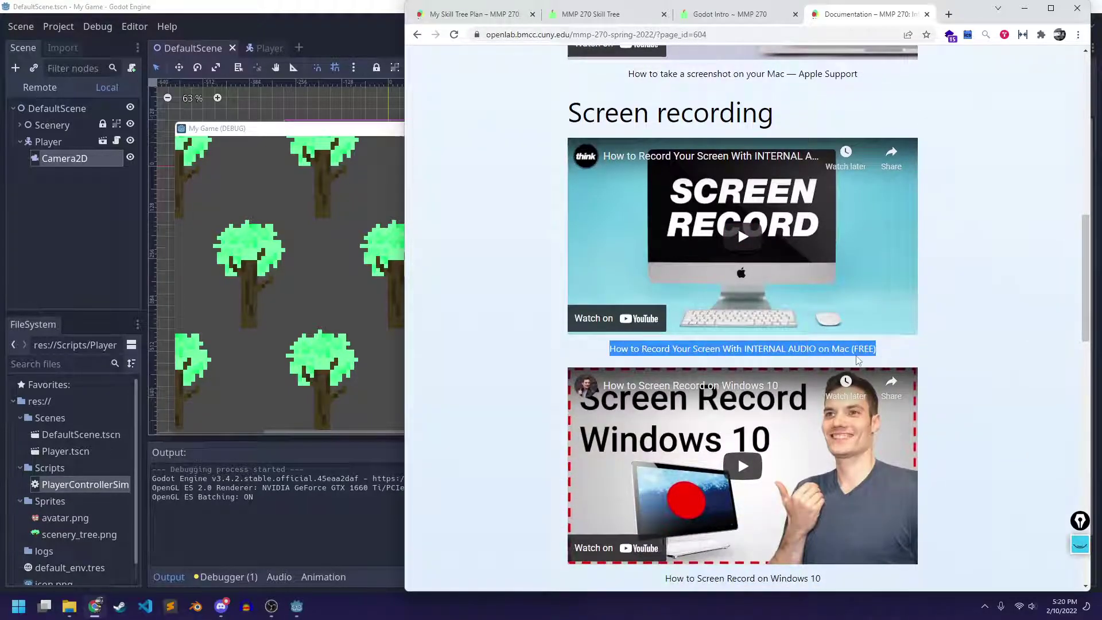
scroll(858, 360, down, 4)
drag(664, 341, 839, 354)
scroll(732, 343, down, 5)
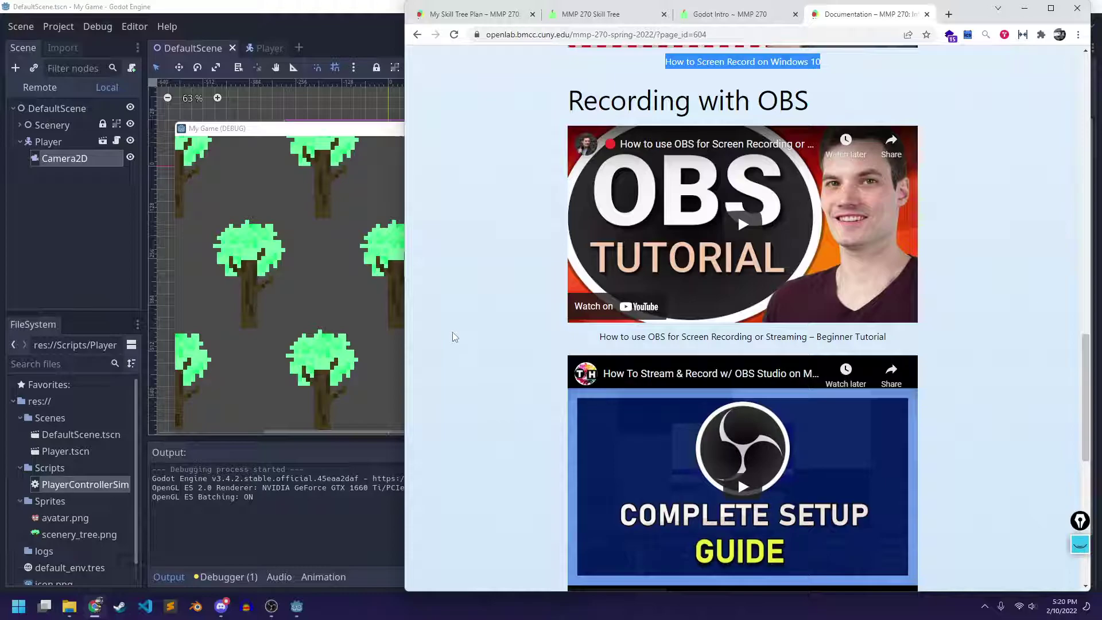
scroll(574, 338, down, 3)
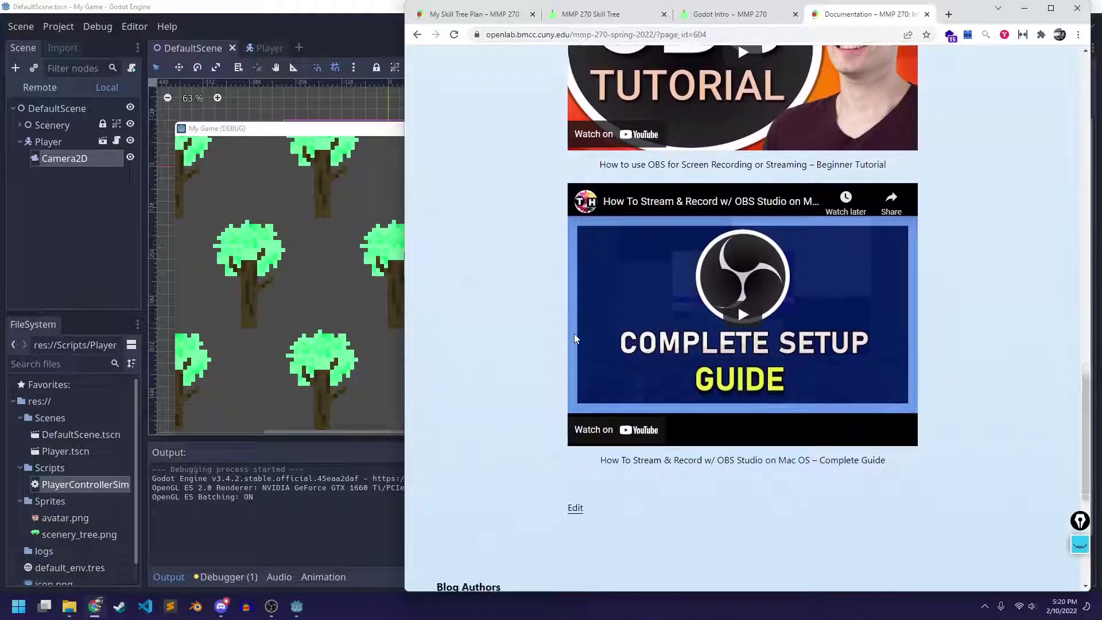
scroll(574, 339, down, 3)
scroll(623, 284, up, 12)
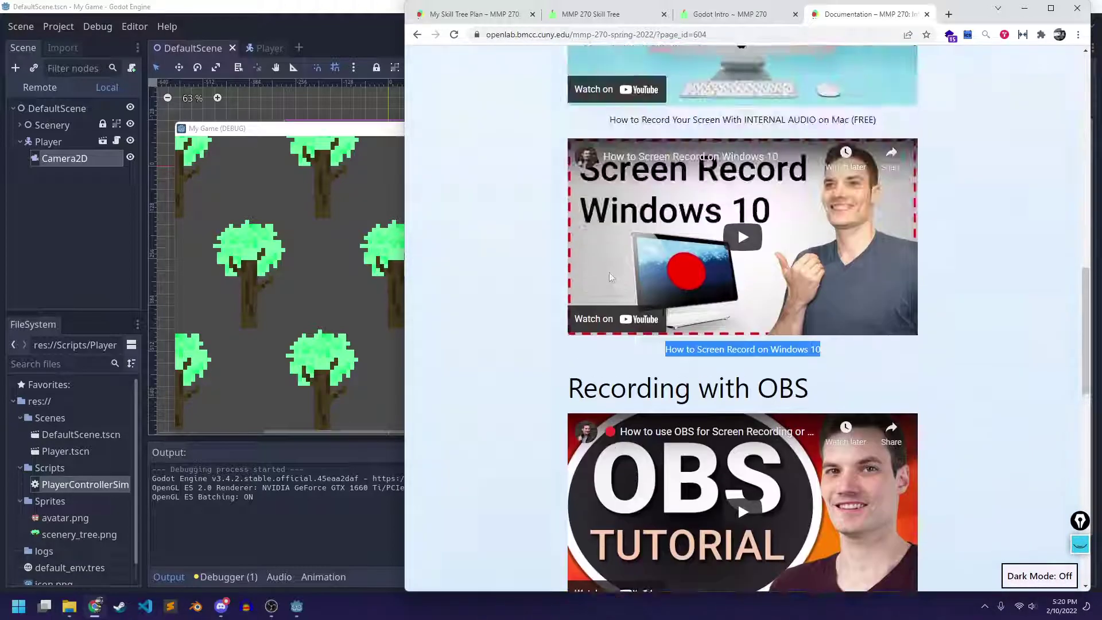
scroll(610, 277, up, 10)
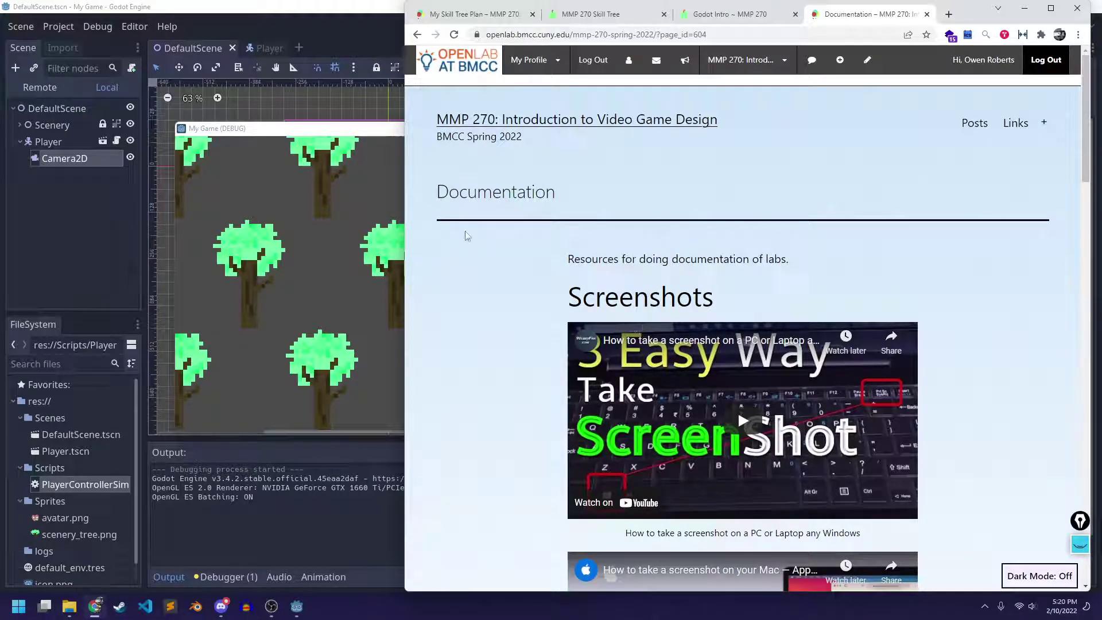
click(309, 164)
key(alt+F4)
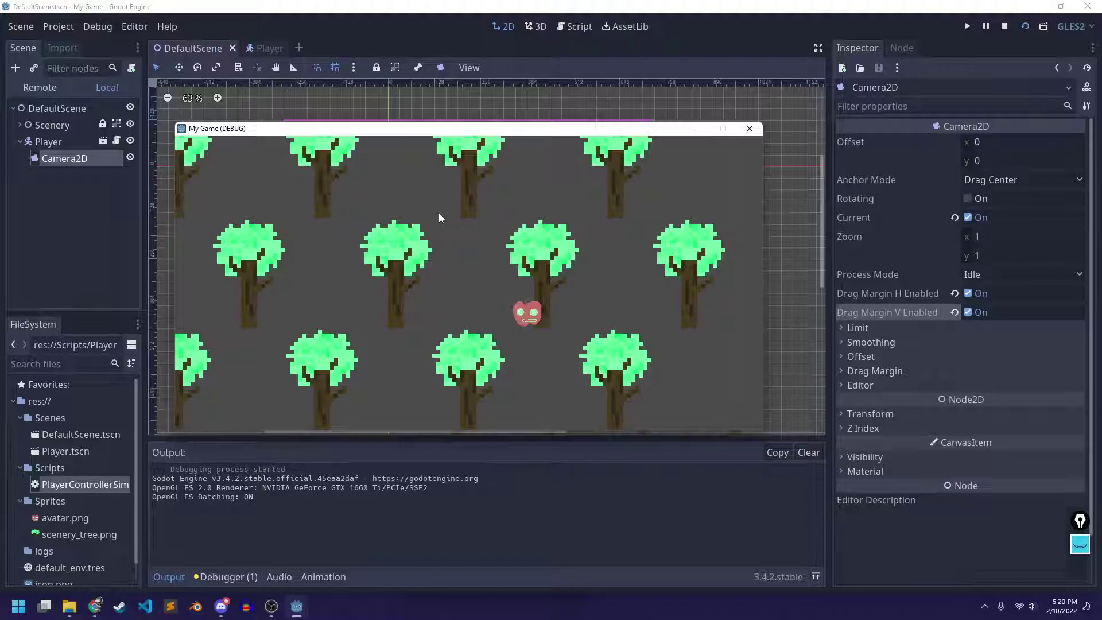
Close the My Game (DEBUG) window and confirm quitting the Godot editor
click(749, 128)
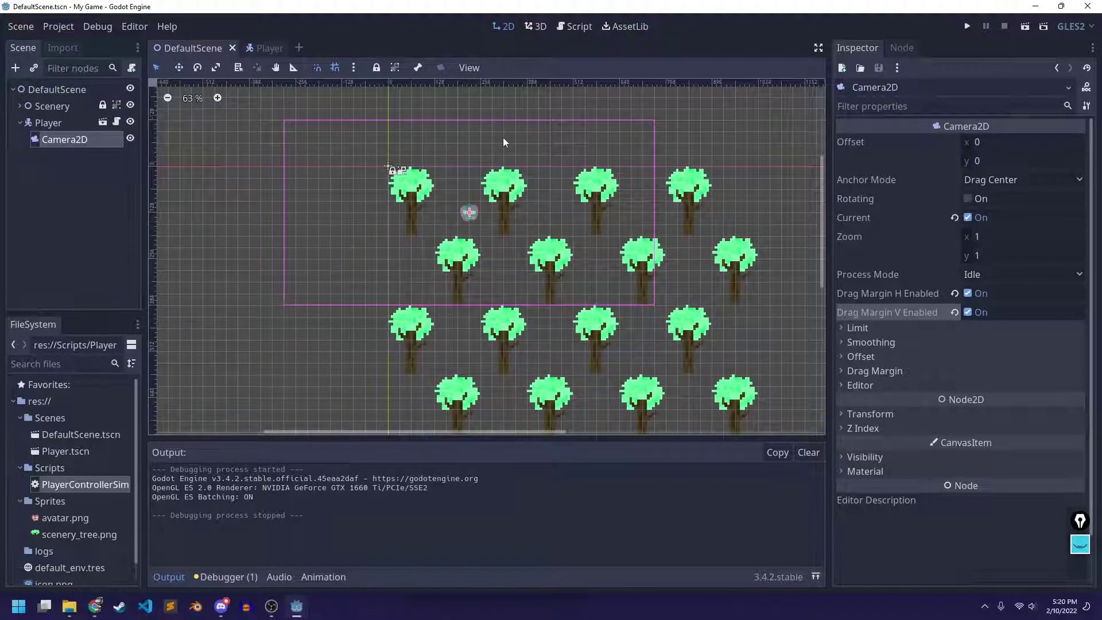
click(1087, 6)
click(524, 313)
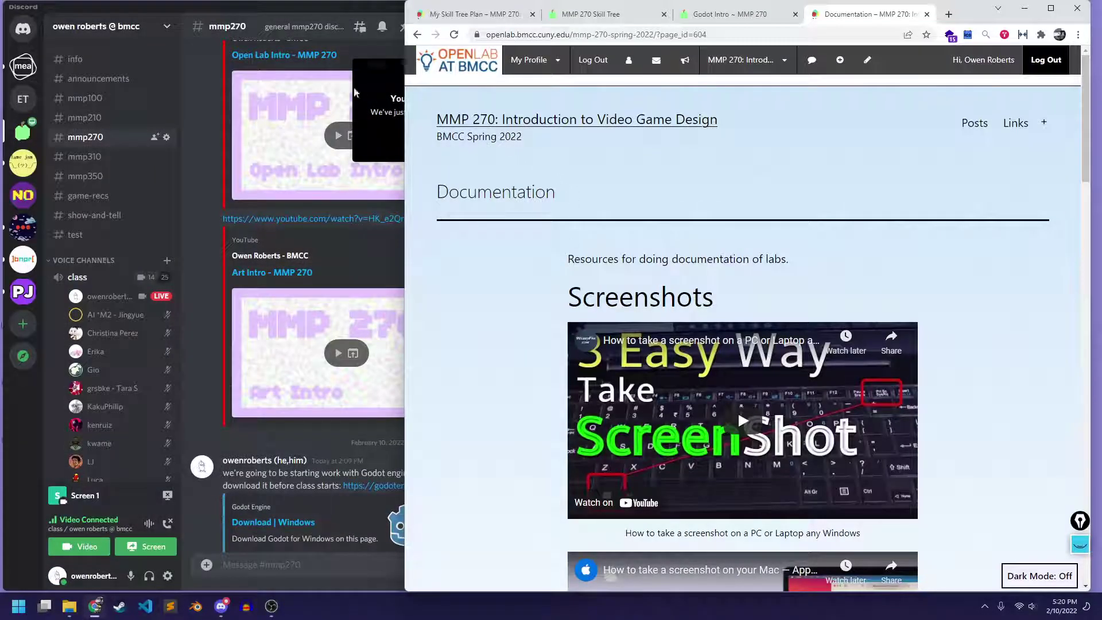
Hide Discord and shift the browser so the Captures folder window is visible
click(389, 14)
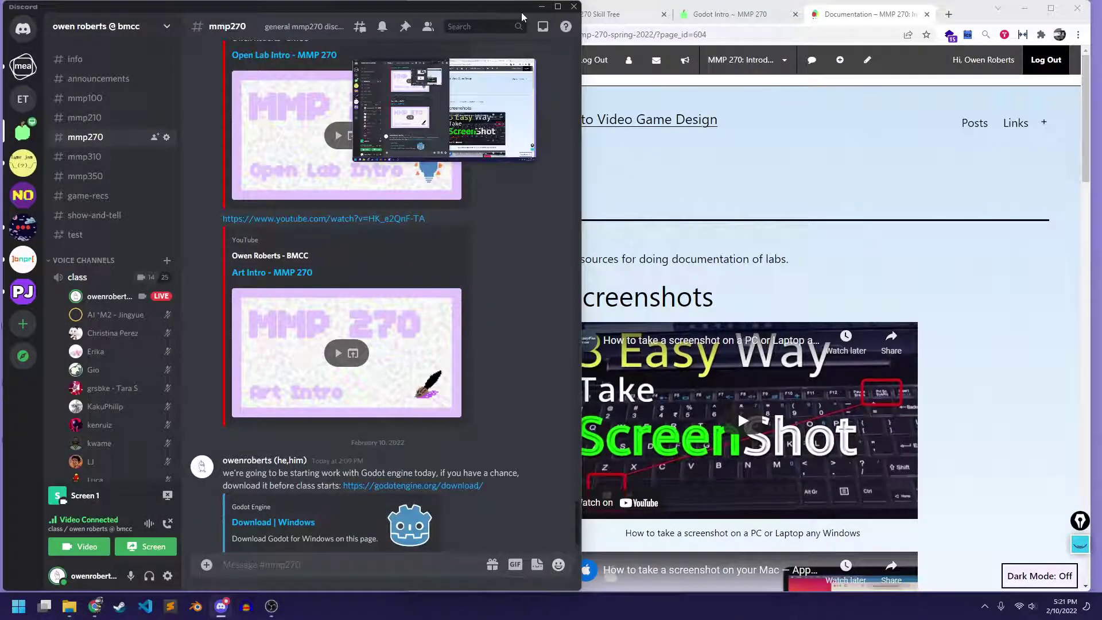
click(541, 7)
drag(979, 27, 754, 26)
click(924, 161)
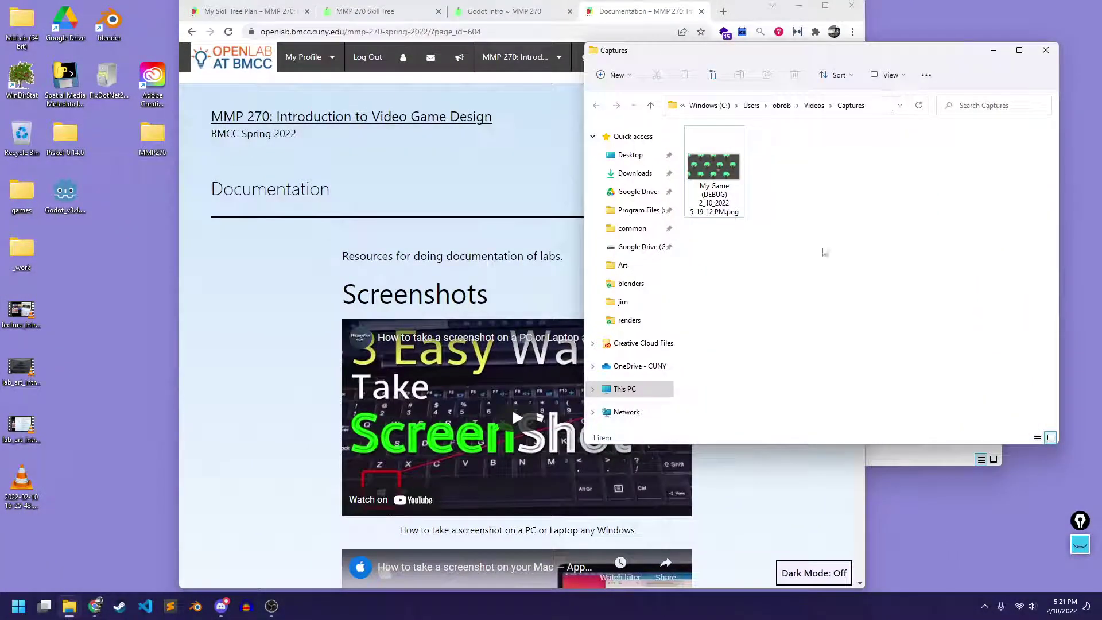
drag(921, 55, 489, 94)
Navigate up to the MMP270 folder and place the Captures window beside it
click(952, 246)
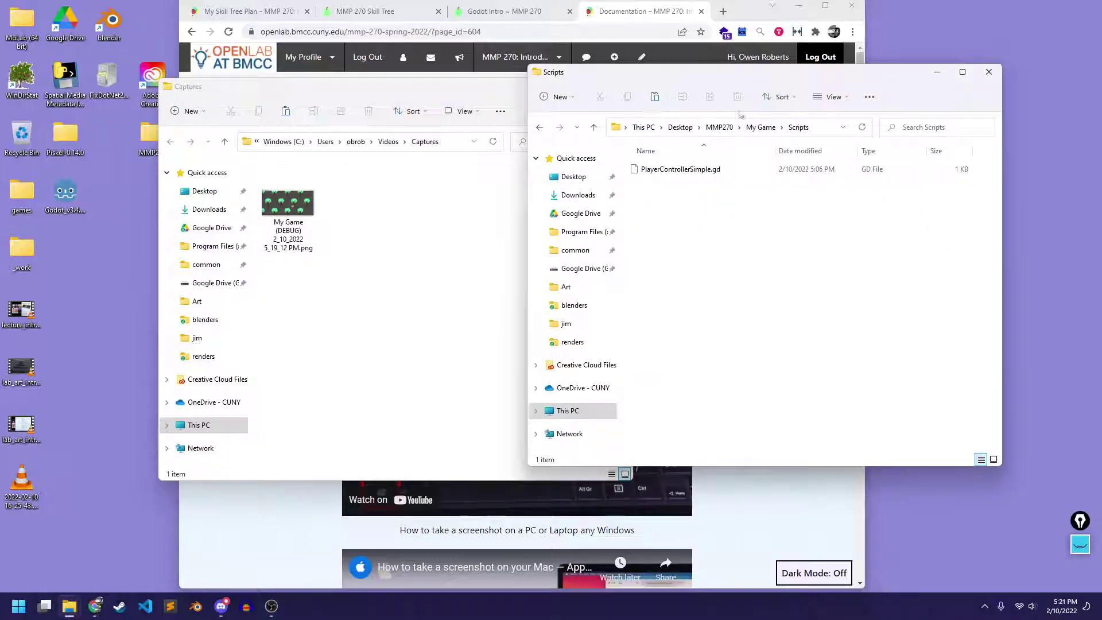
click(761, 126)
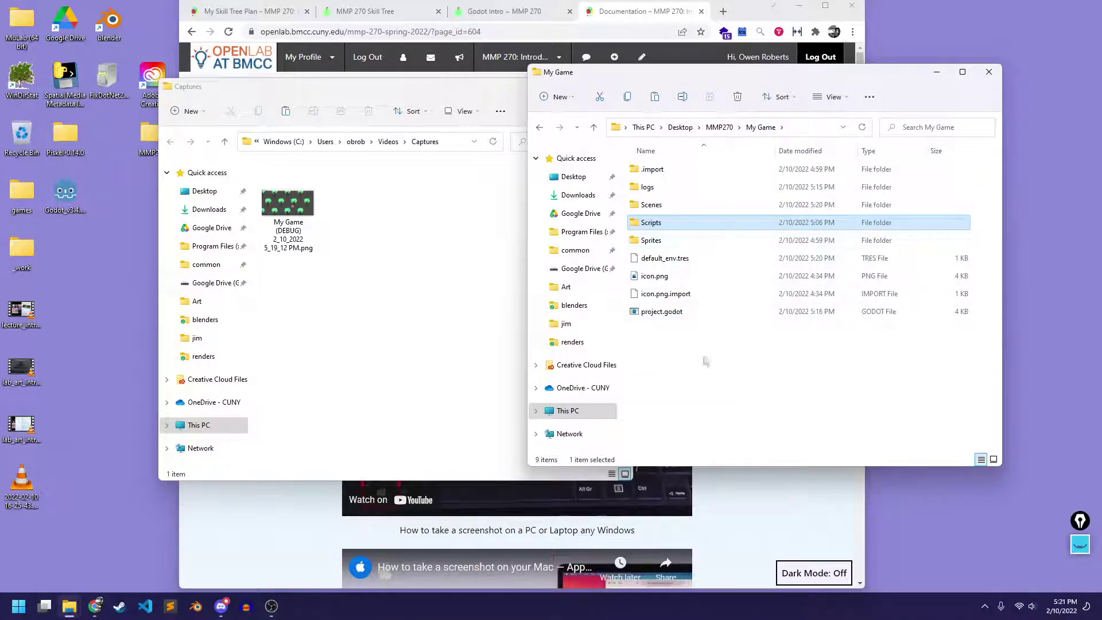
click(717, 128)
click(725, 238)
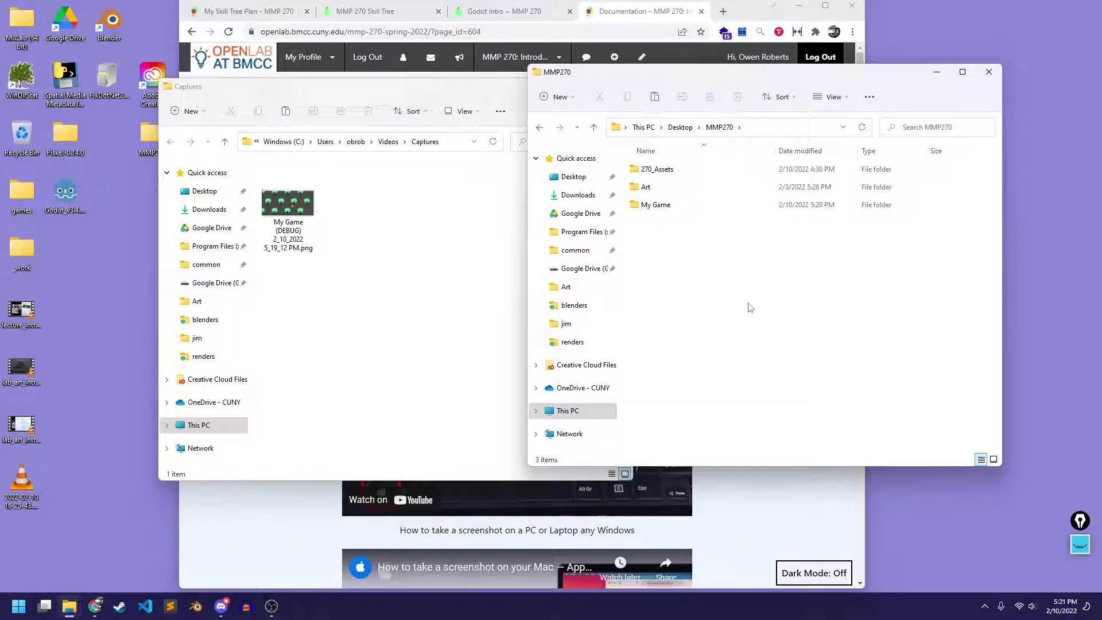
click(504, 305)
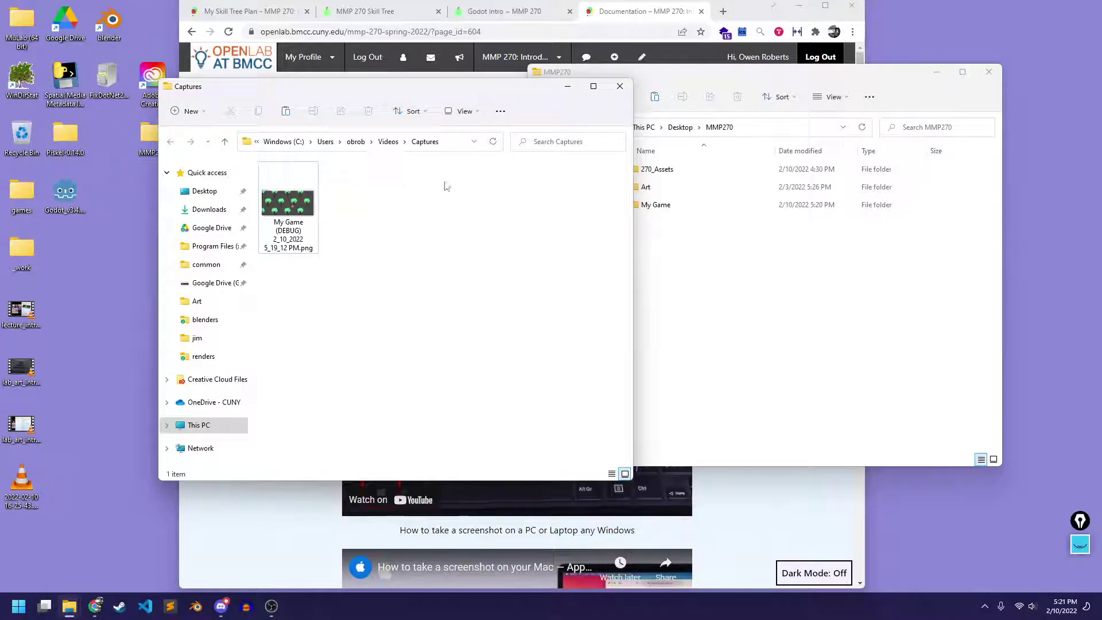
drag(449, 90, 879, 152)
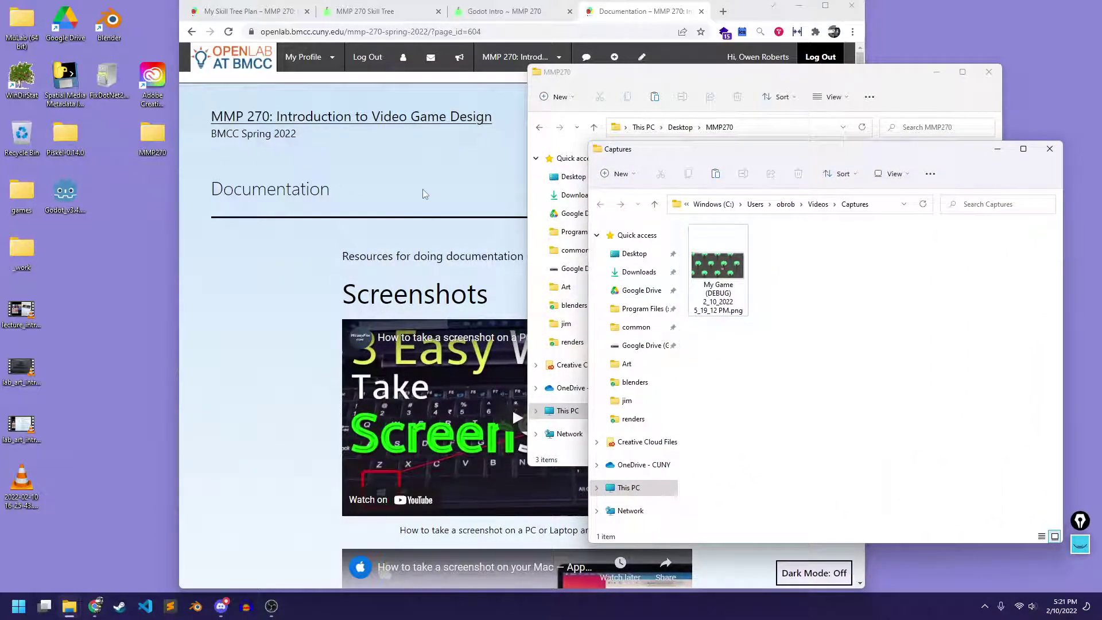
click(504, 167)
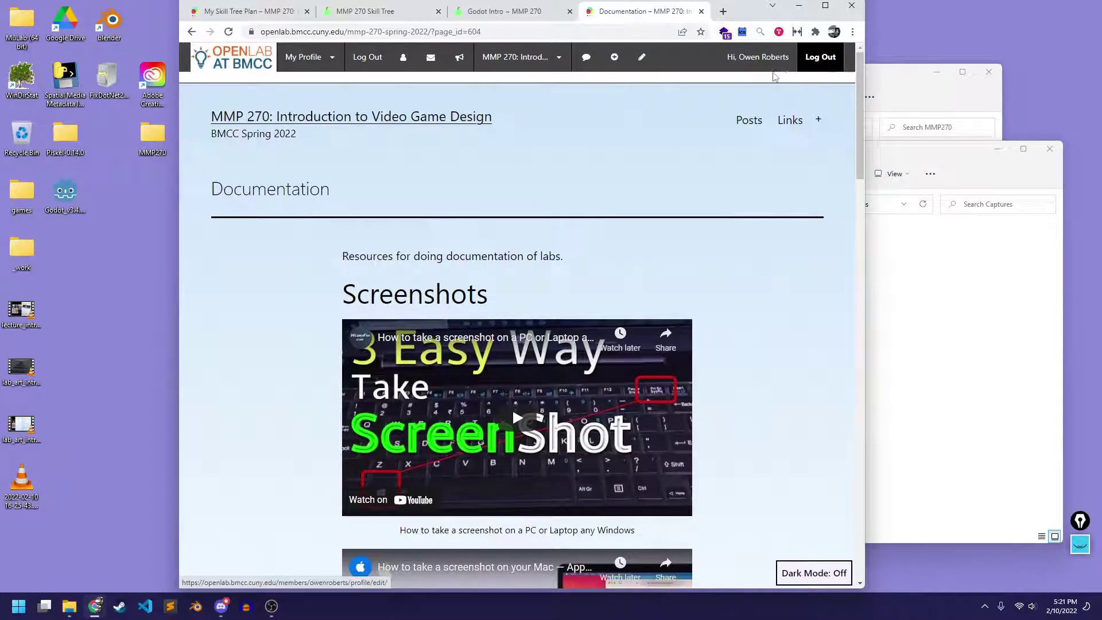
Start a new post titled 'Godot Intro Lab'
mouse_move(781, 62)
mouse_move(614, 57)
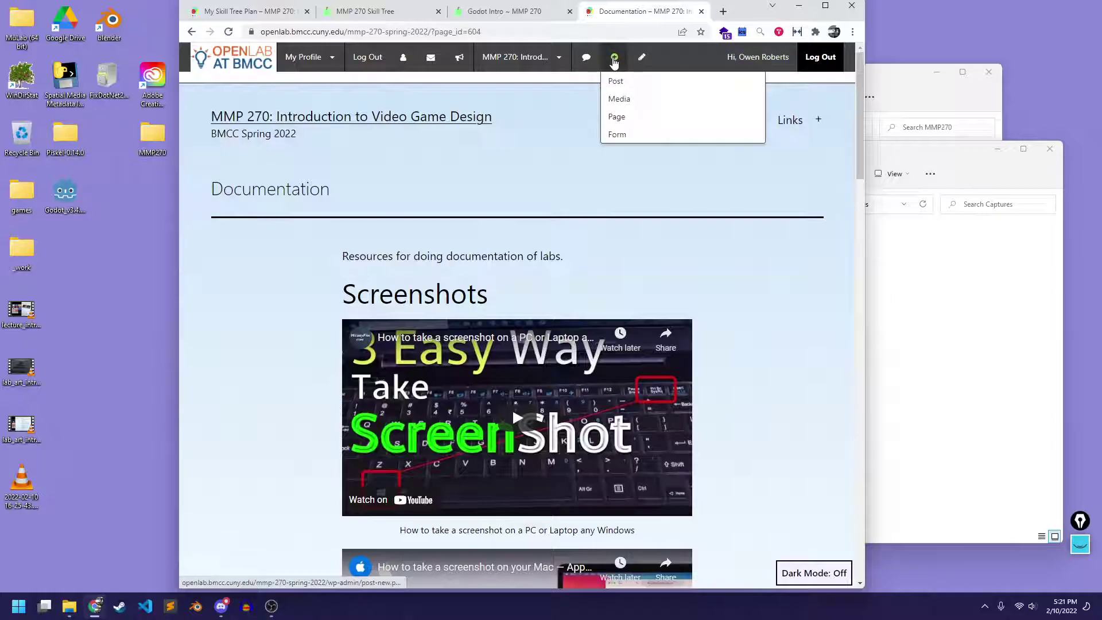
click(614, 81)
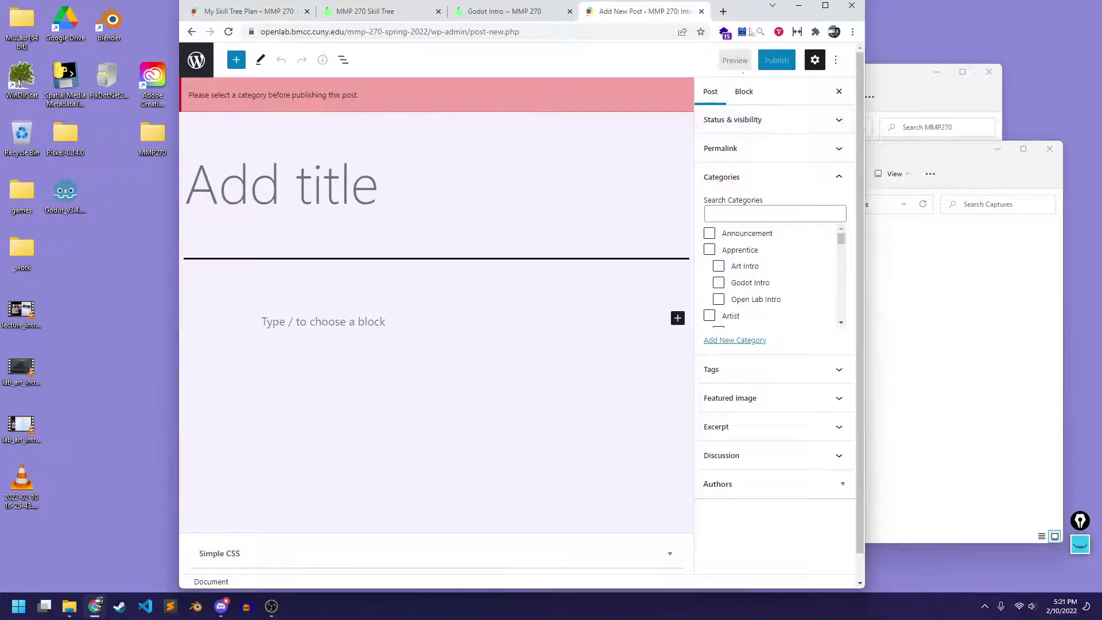
drag(749, 23, 641, 28)
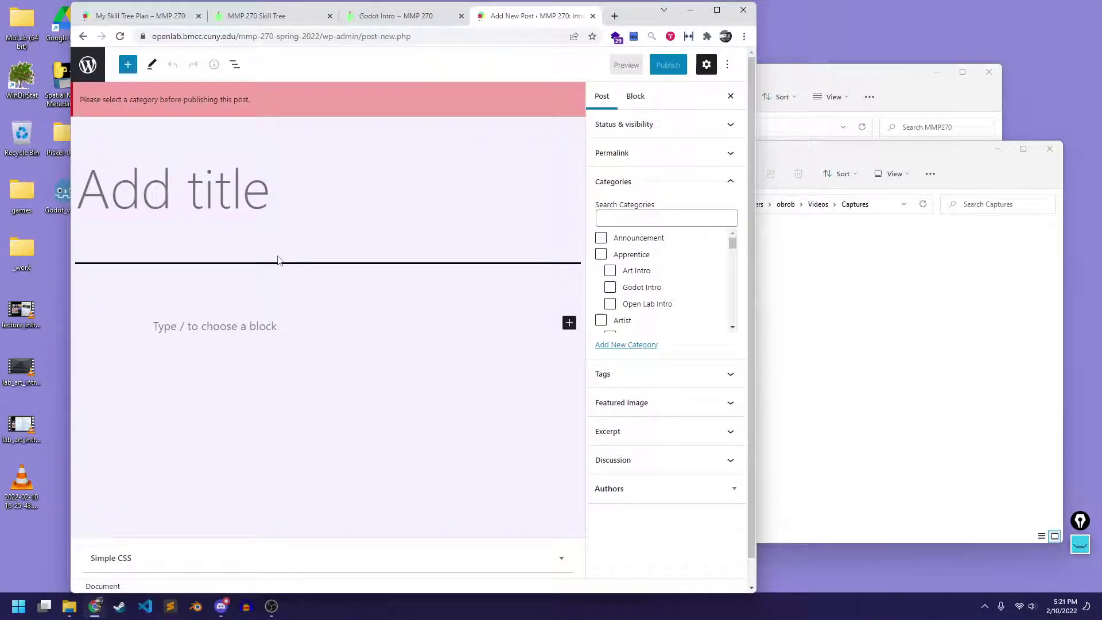
text(Godot )
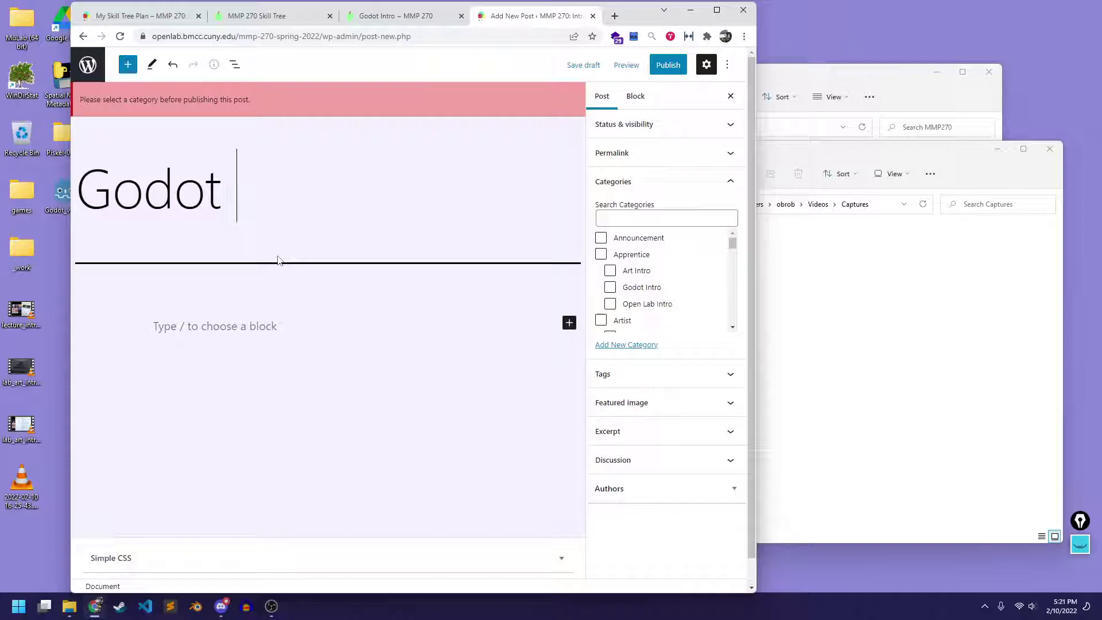
text(Intro)
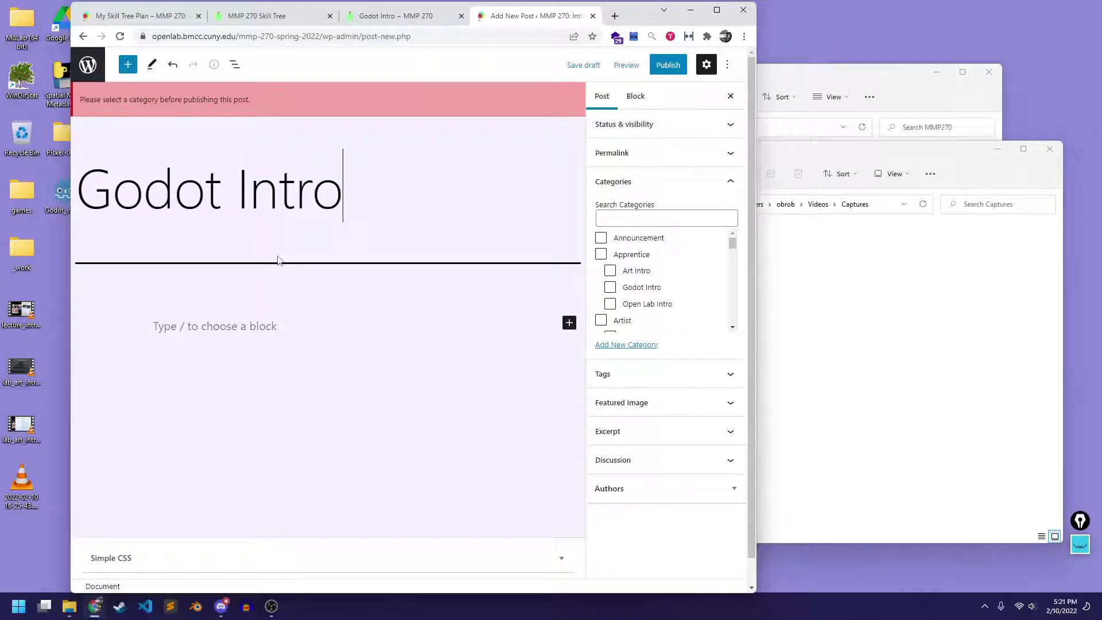
text( Lab)
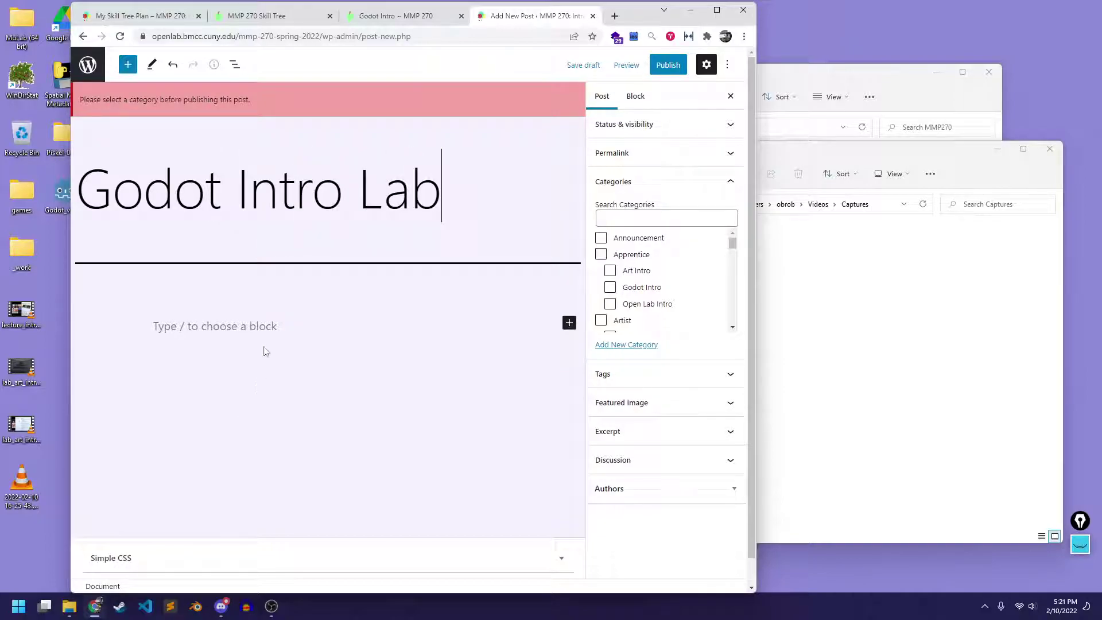
click(295, 326)
Drag the My Game screenshot PNG from Explorer into the post body
click(931, 333)
drag(718, 267, 204, 323)
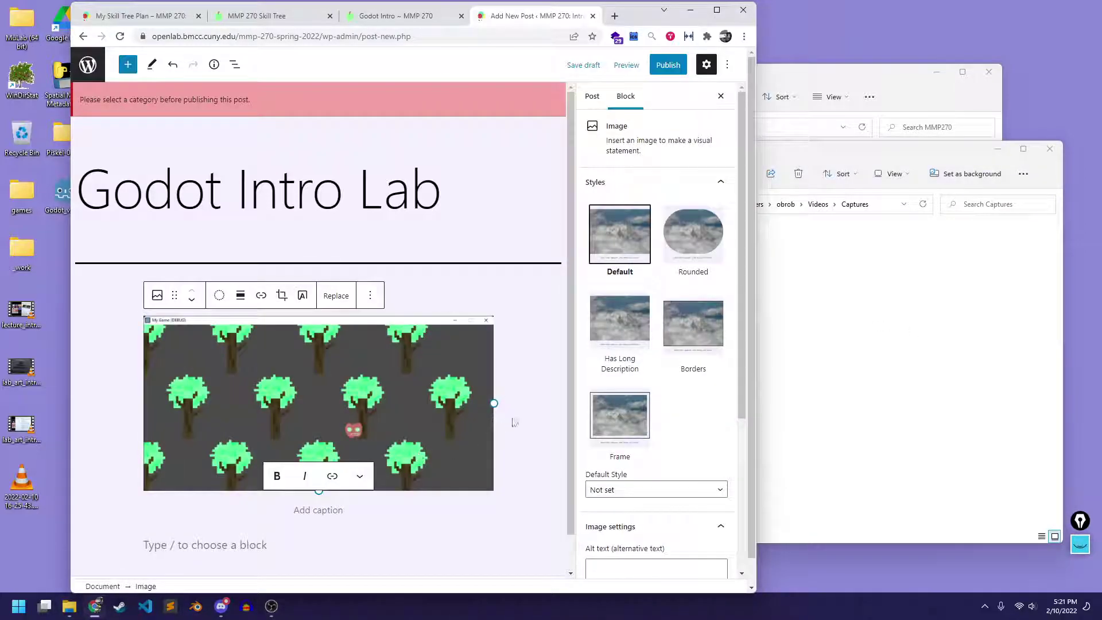
click(531, 394)
scroll(531, 394, down, 1)
Add the caption line 'Here is my first Godot scene!' below the image
click(300, 510)
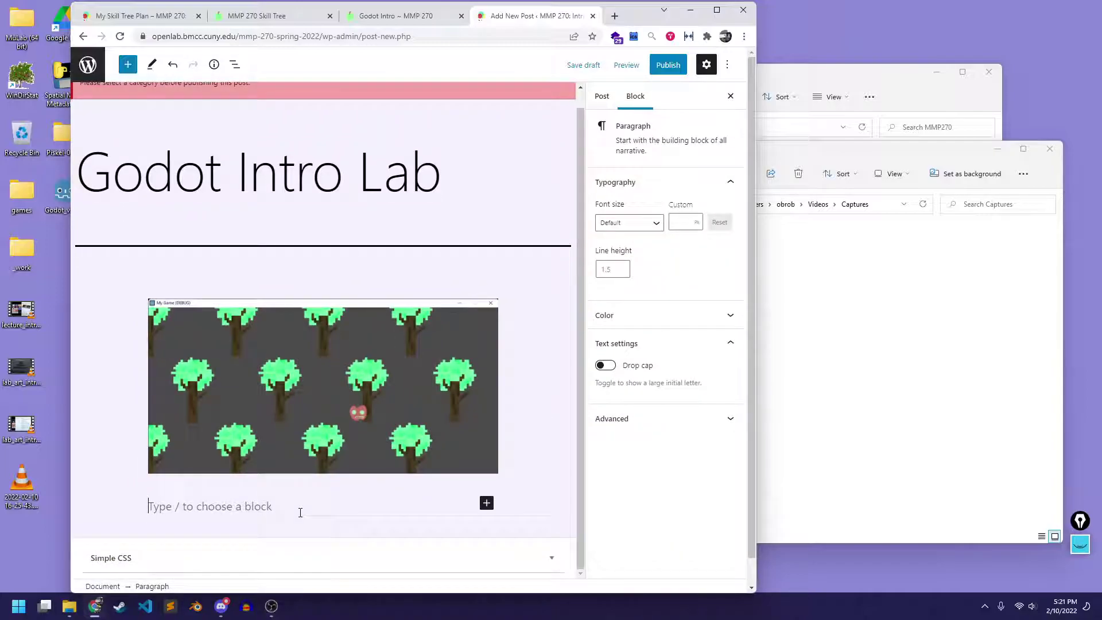
text(Here is my firs)
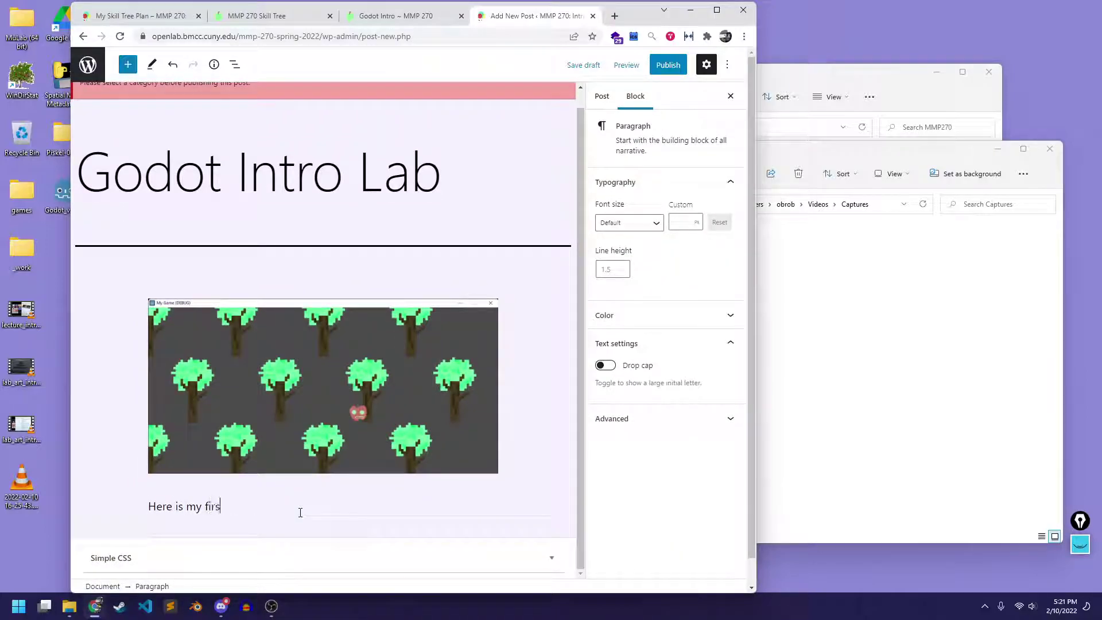
text(t Godot Scene!)
click(275, 508)
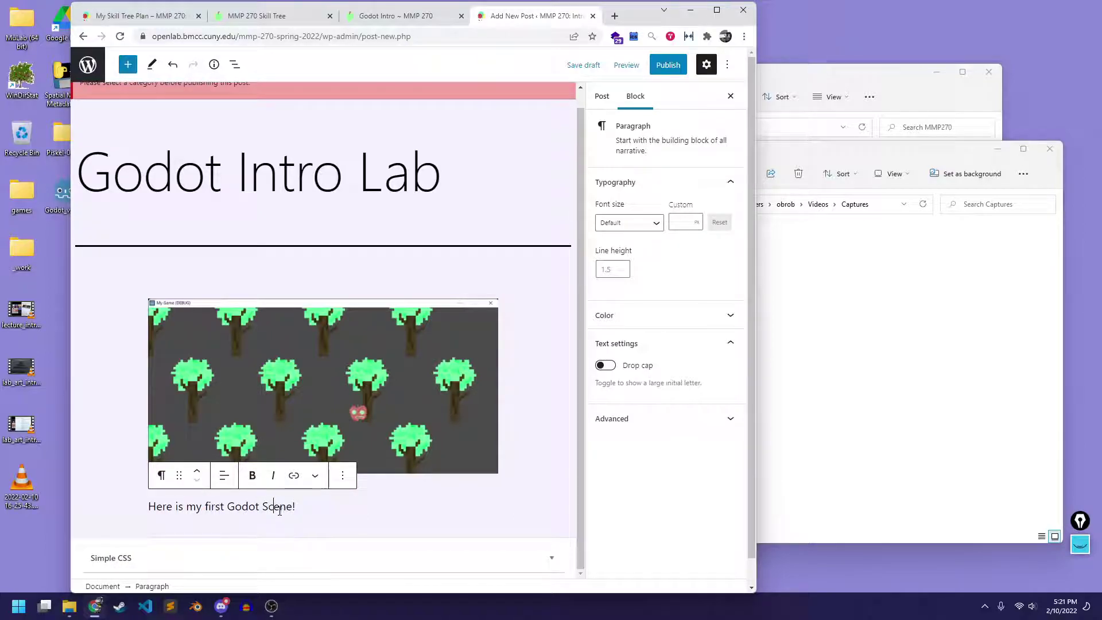
key(BackSpace)
text(s)
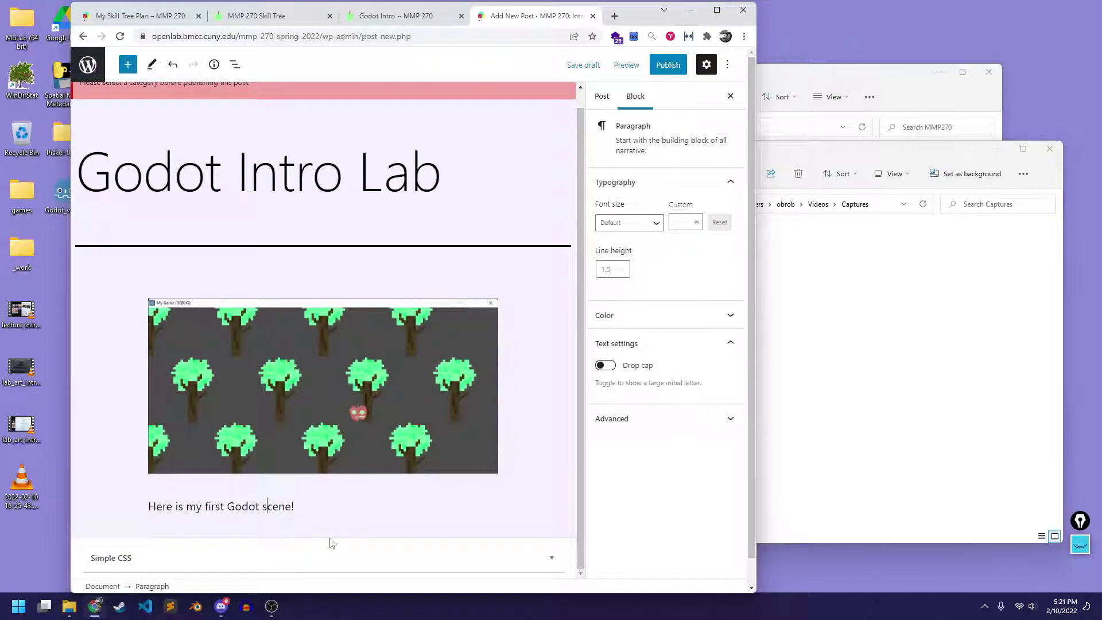
Search 'god' in Categories and assign the post to Godot Intro
click(556, 375)
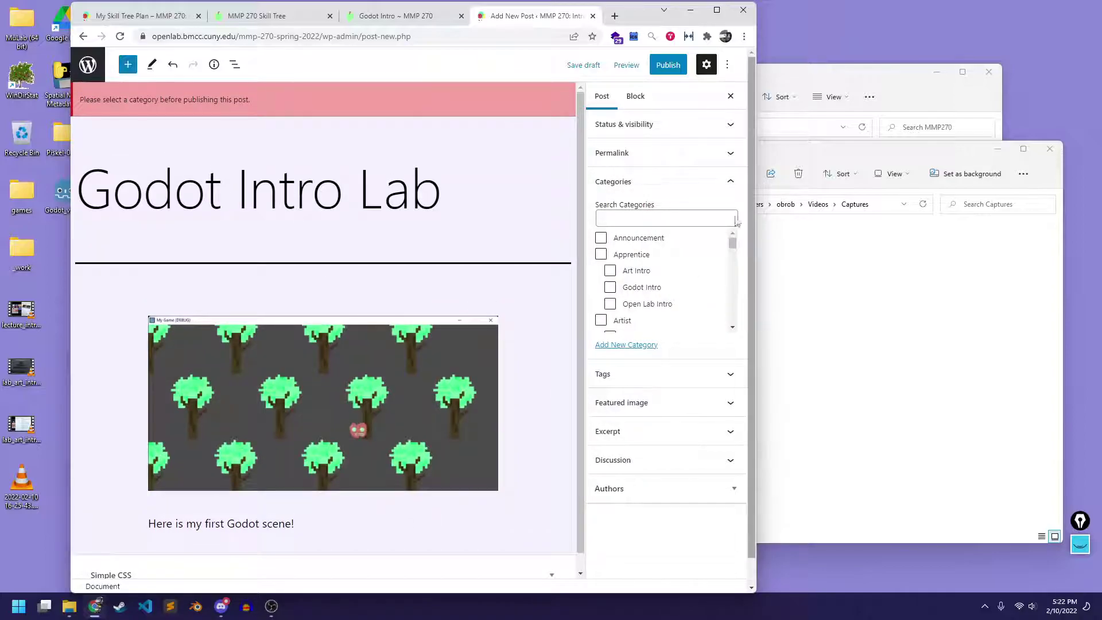
click(656, 223)
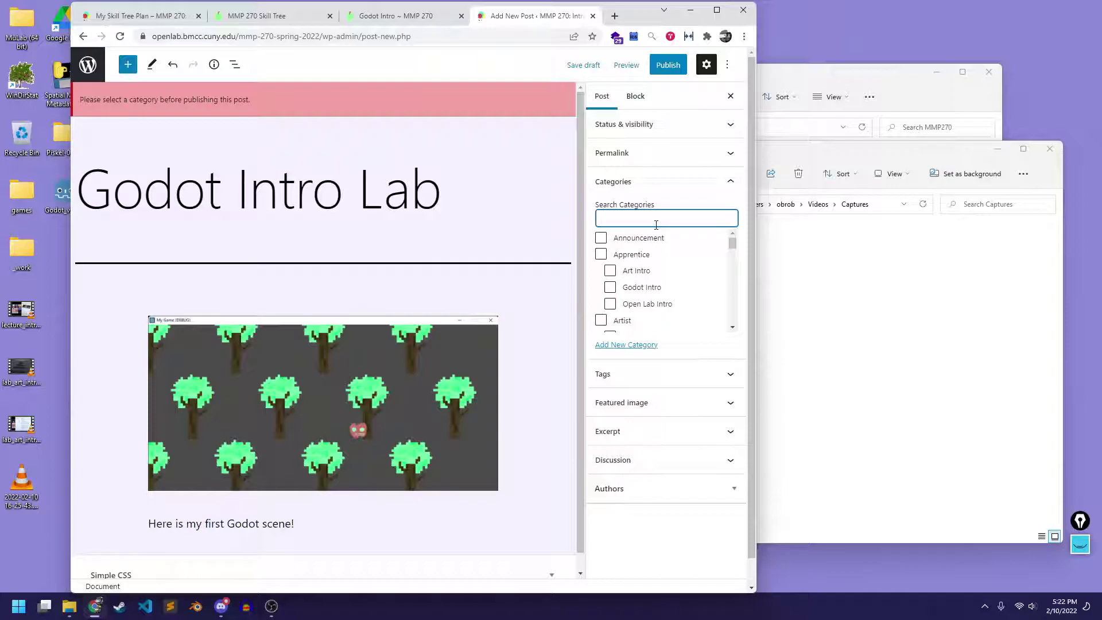
text(godot)
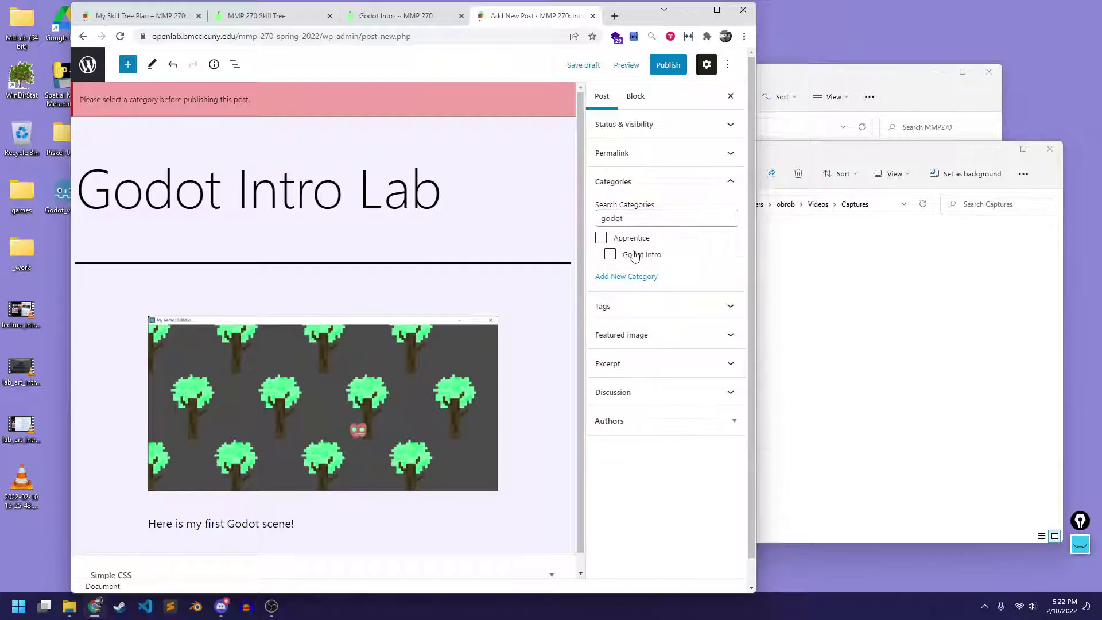
click(635, 255)
Preview the post in a new tab and check the caption text
click(627, 64)
click(574, 168)
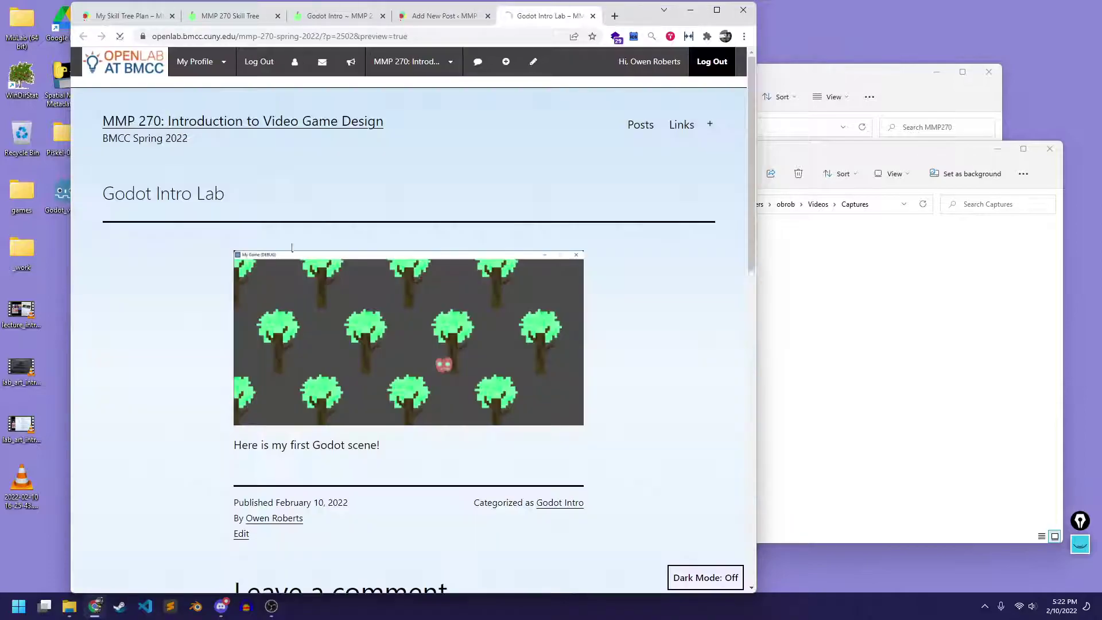
scroll(214, 266, down, 4)
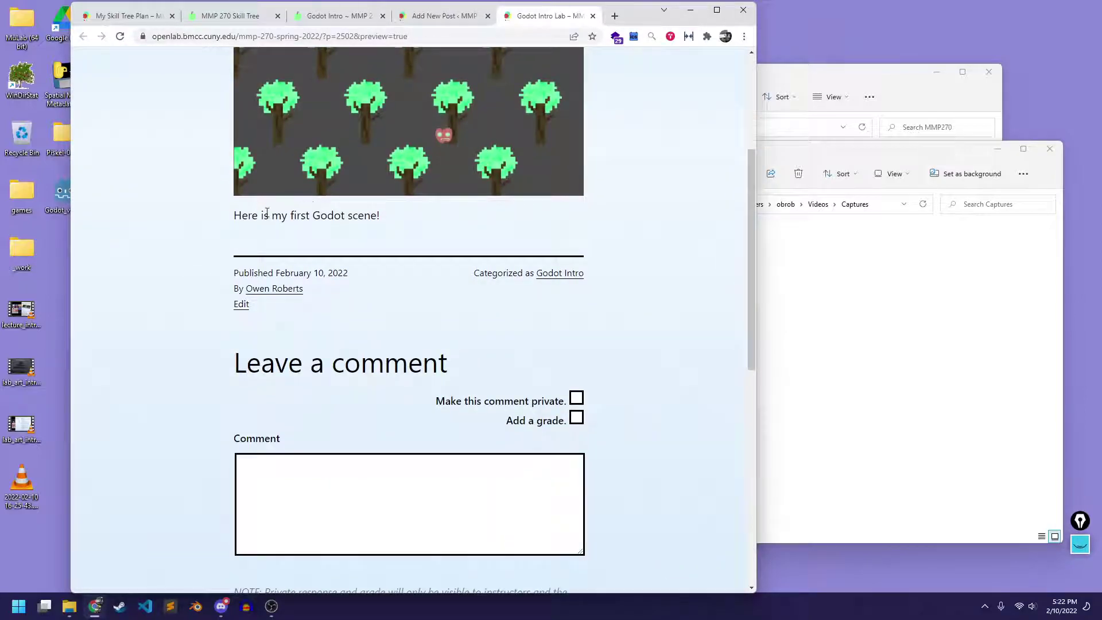
drag(234, 217, 381, 218)
scroll(246, 310, up, 4)
scroll(246, 310, down, 3)
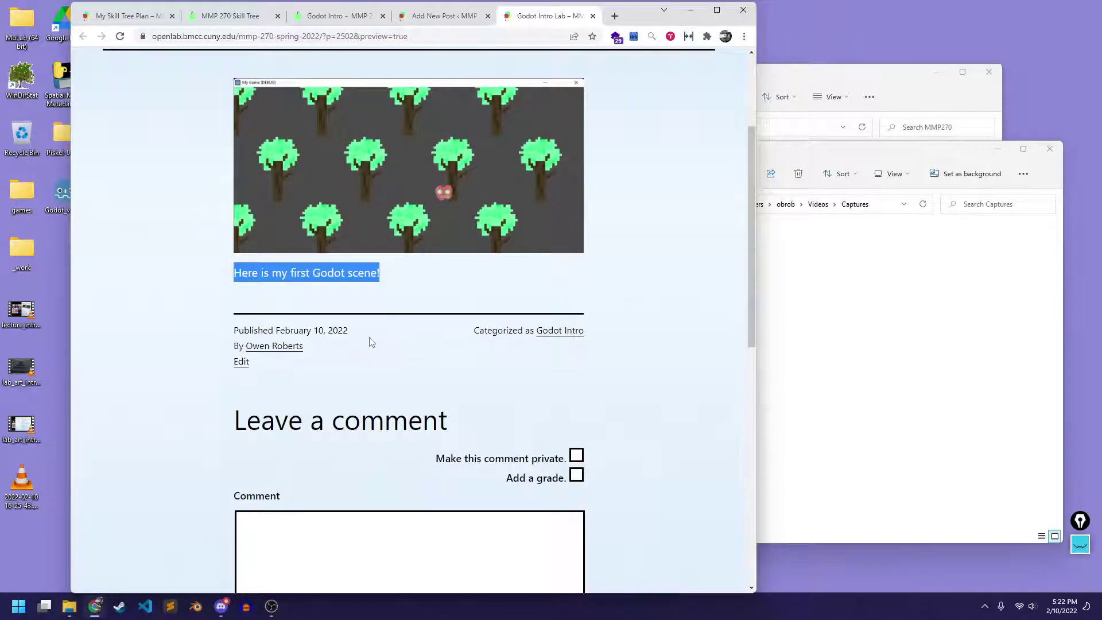
scroll(369, 339, up, 2)
click(669, 243)
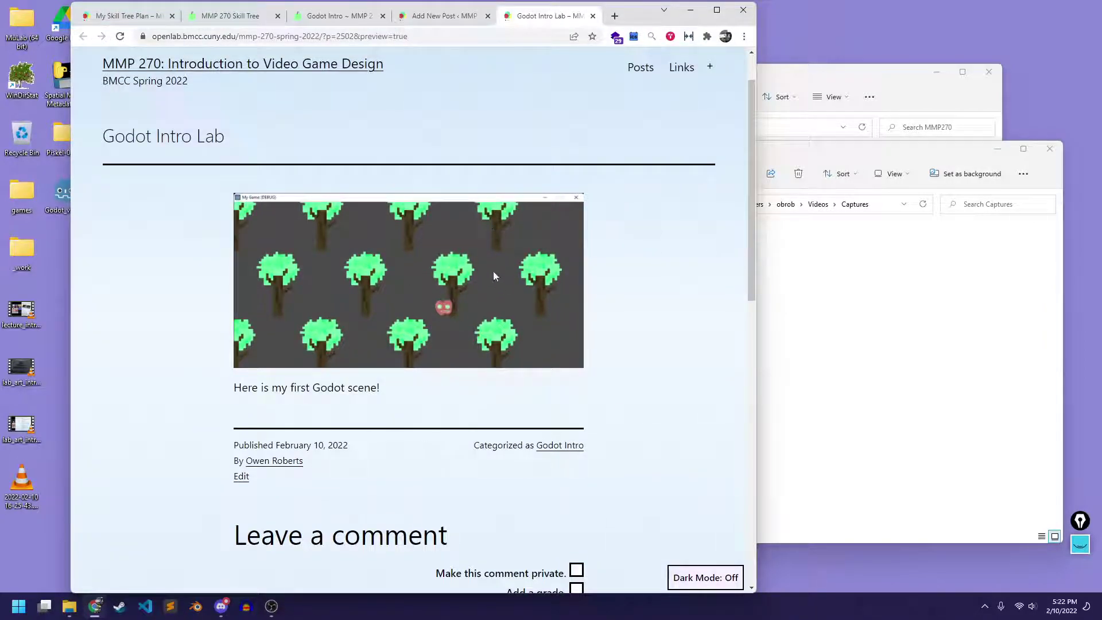
Check the Godot Intro category line, close the preview, and open the pre-publish panel
scroll(545, 235, up, 1)
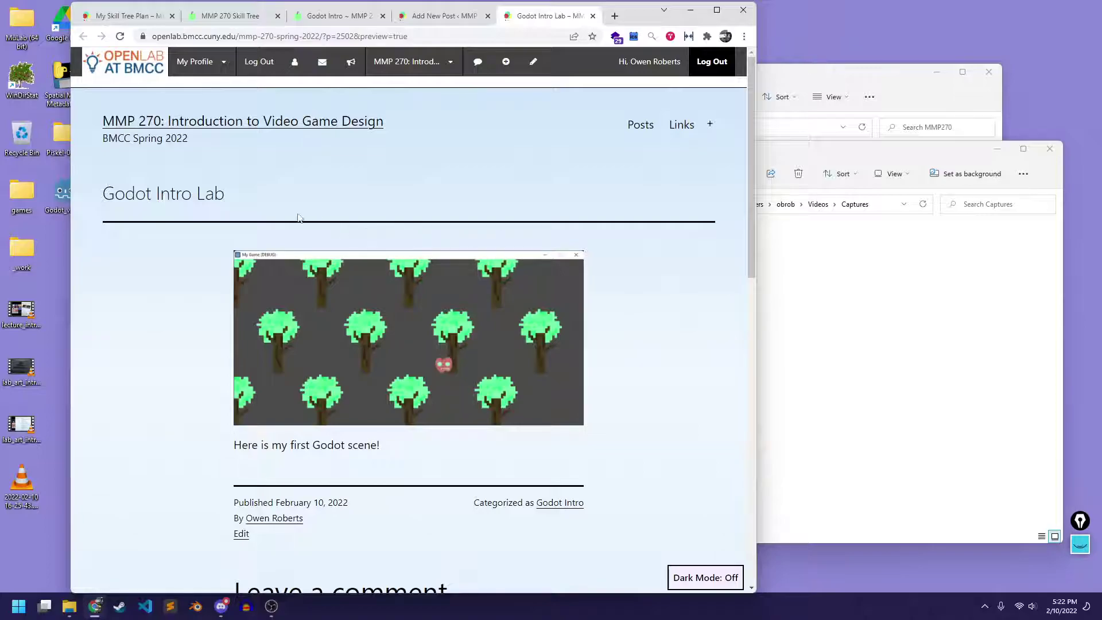
scroll(308, 218, down, 1)
scroll(236, 238, up, 1)
scroll(401, 384, down, 2)
drag(480, 387, 576, 383)
click(601, 382)
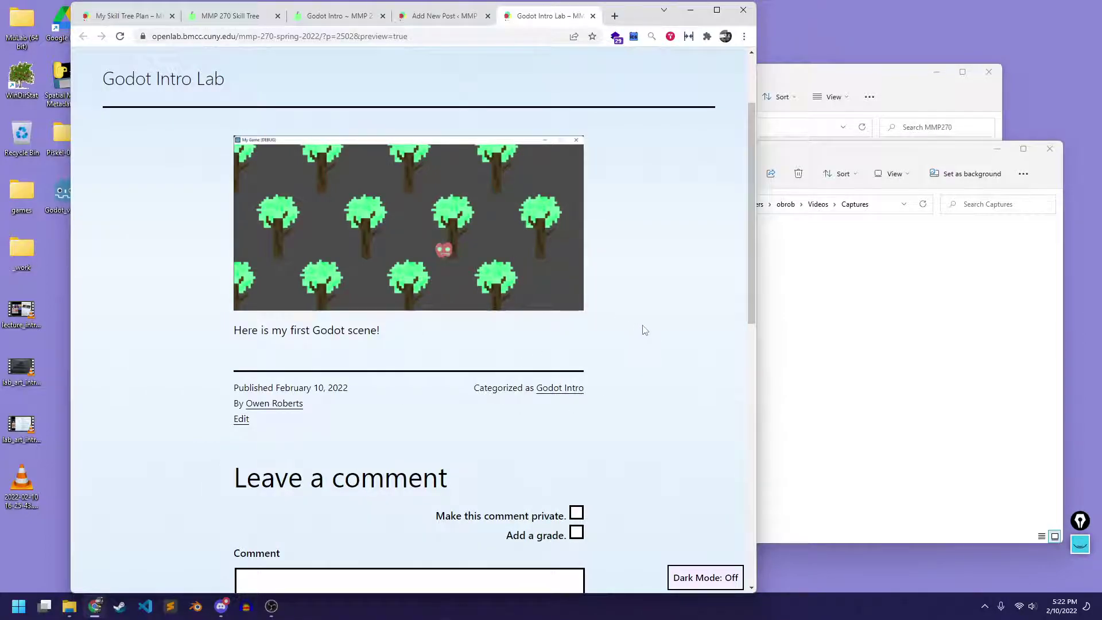
scroll(644, 332, up, 2)
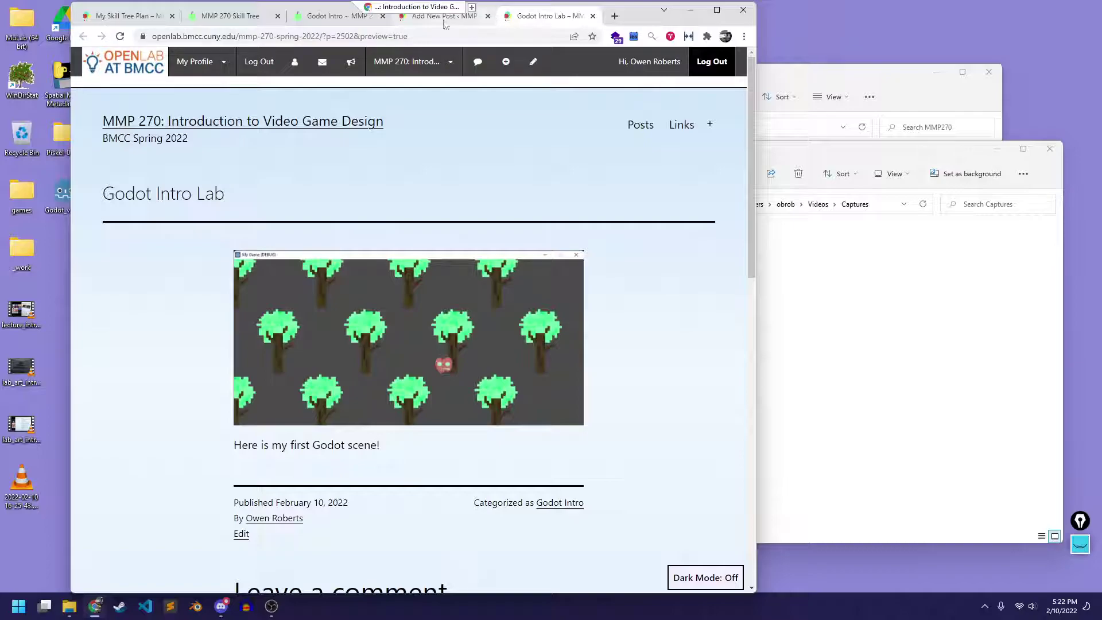
click(592, 19)
click(485, 179)
click(668, 65)
Publish the Godot Intro Lab post, then bring OBS Studio forward
click(653, 110)
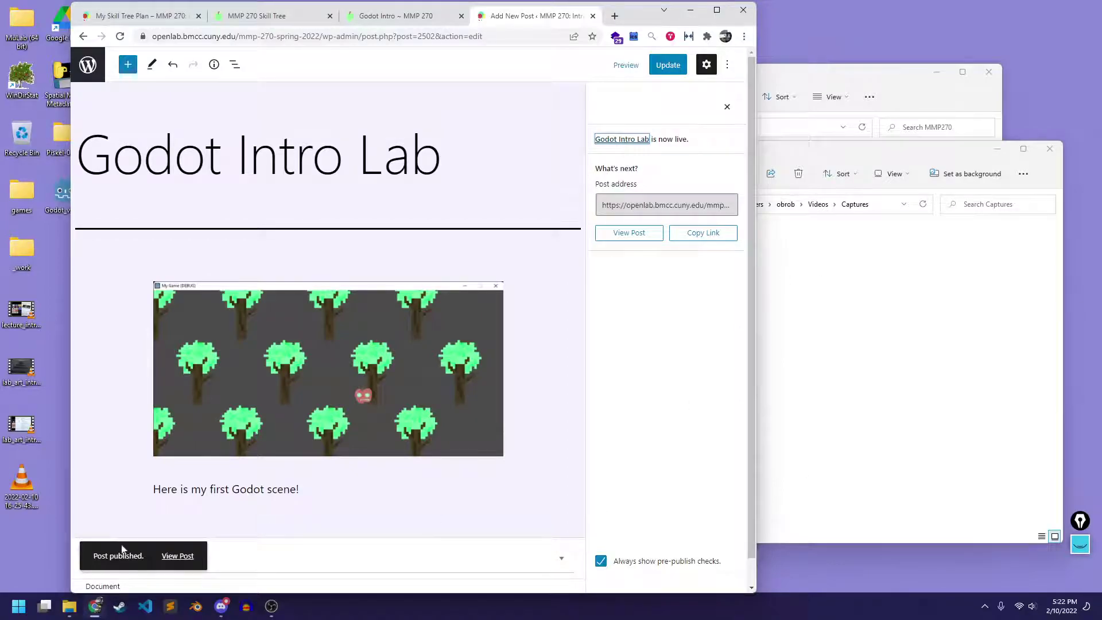
click(271, 606)
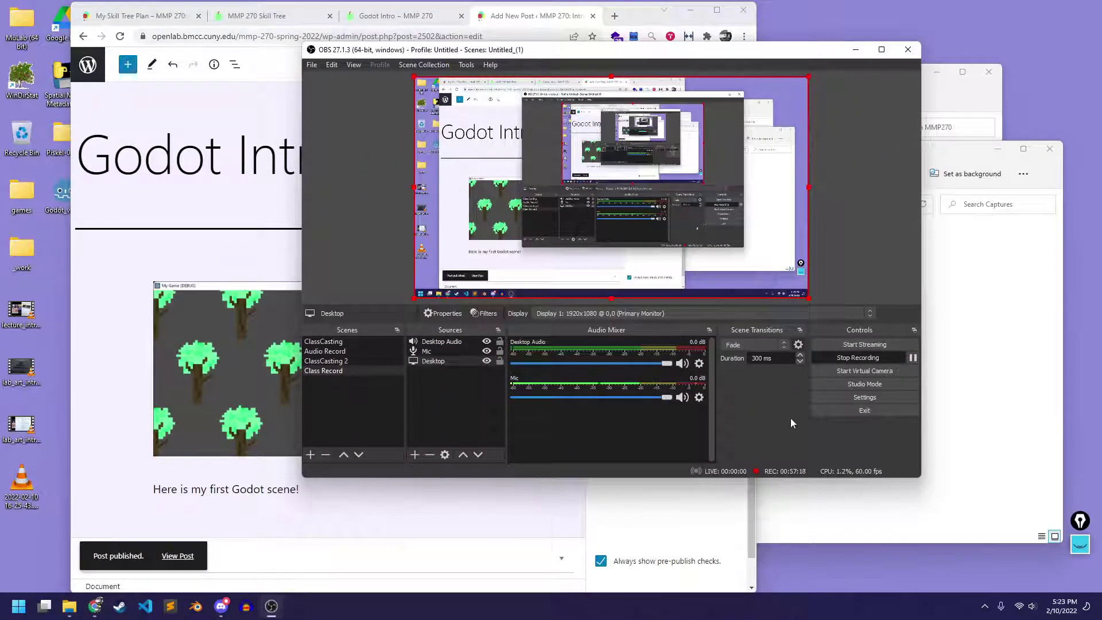